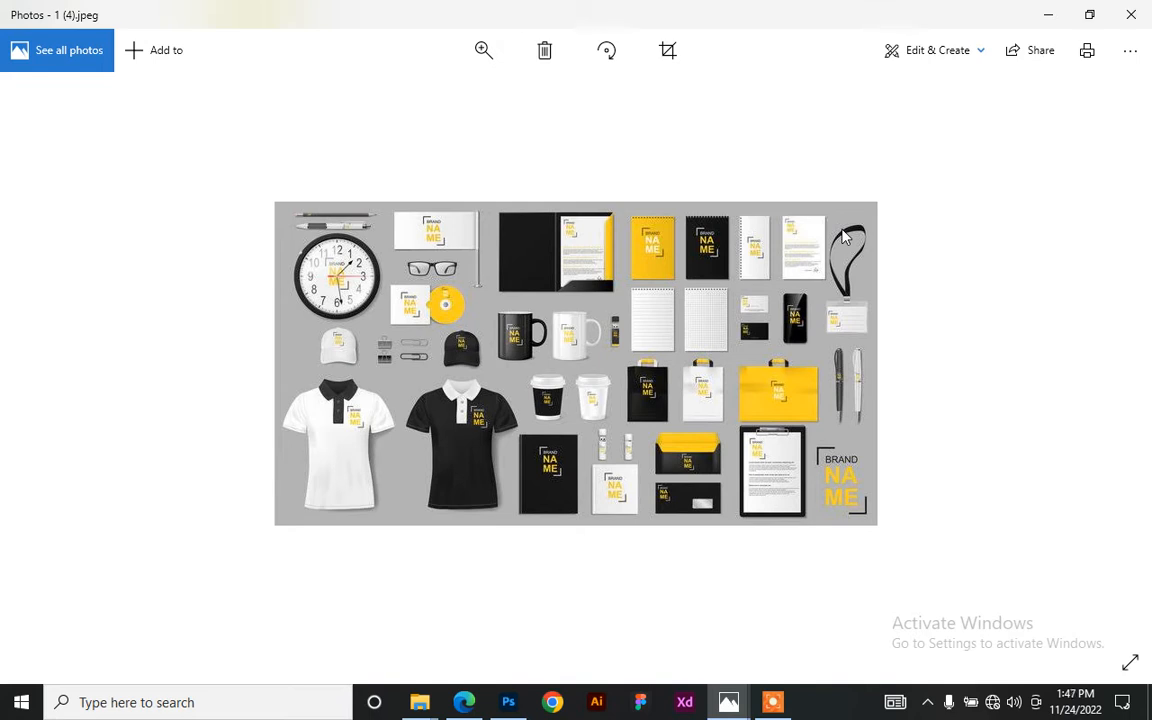
- Look over the paper bag mockup up close, then step back to the Creative Alys sign photo
key(Right)
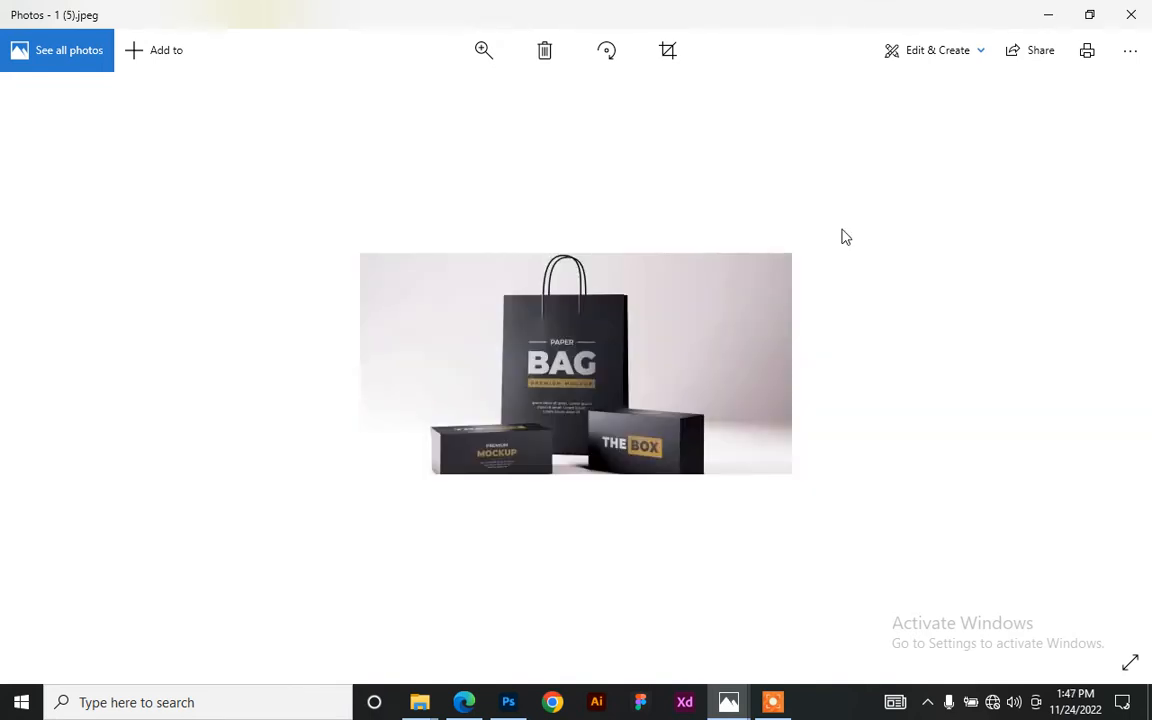
double_click(527, 408)
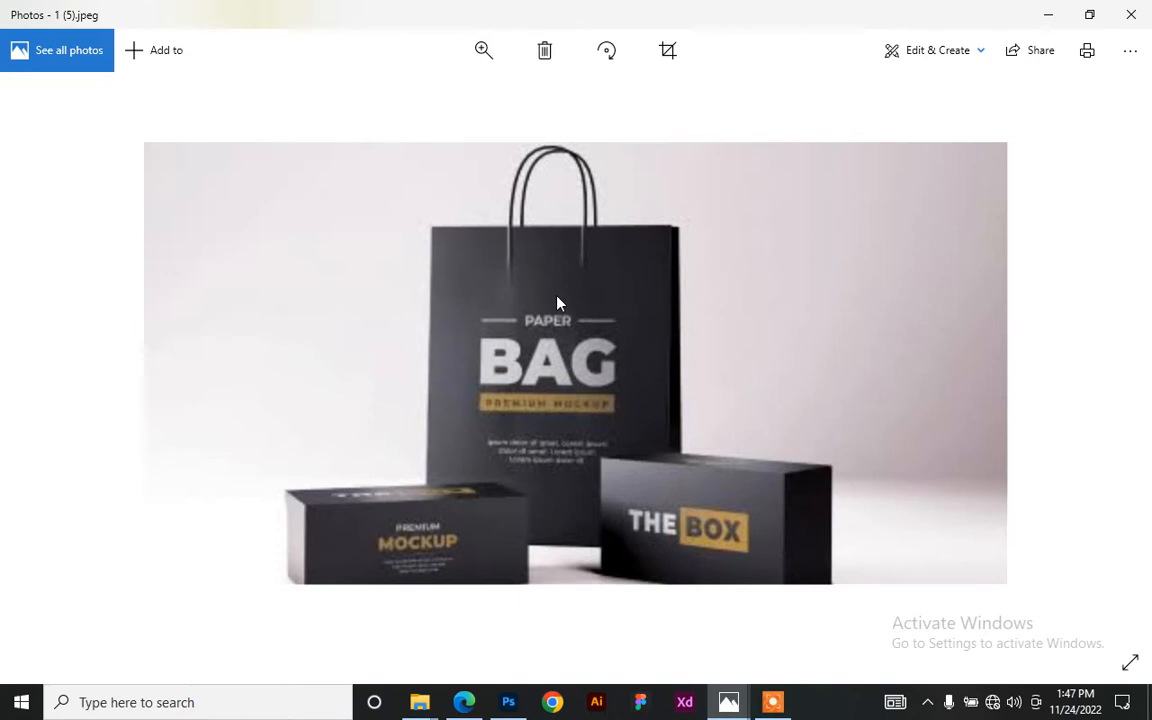
scroll(558, 303, down, 2)
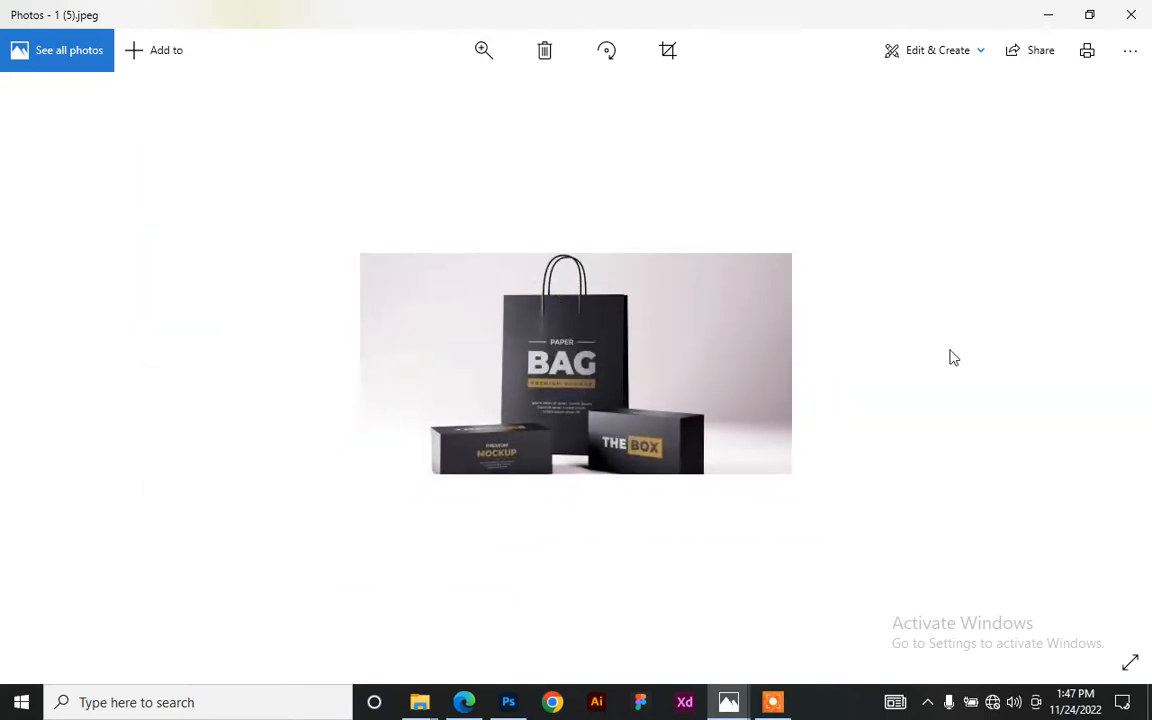
click(22, 369)
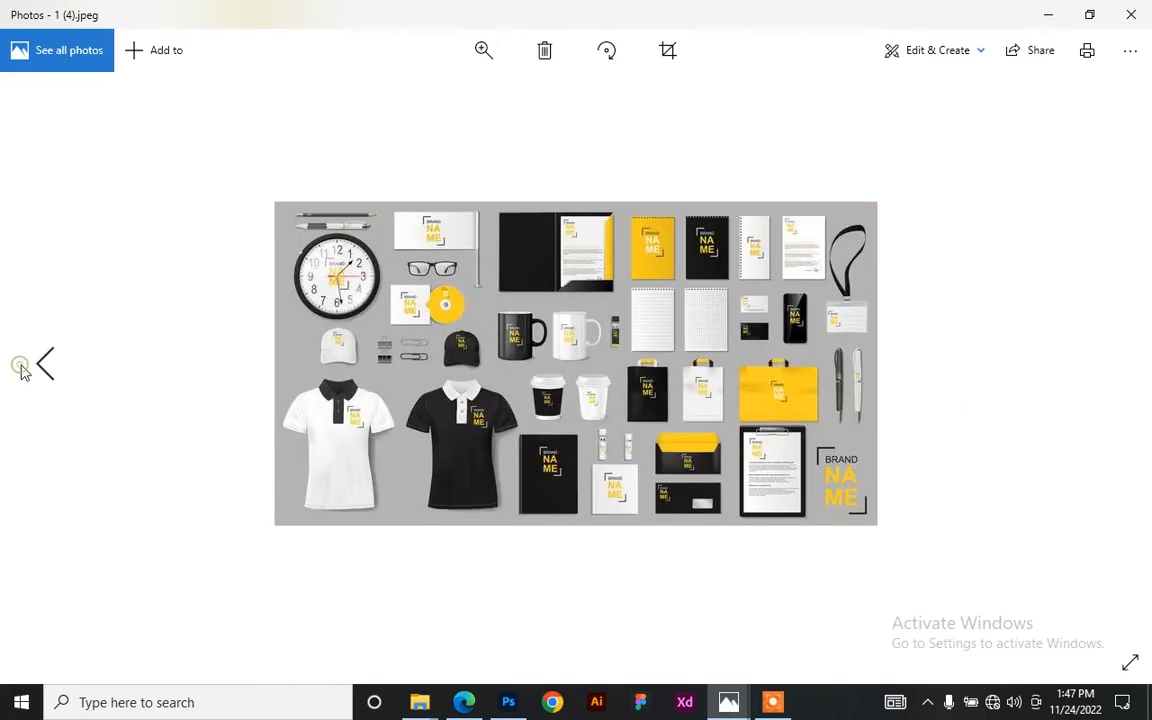
click(22, 369)
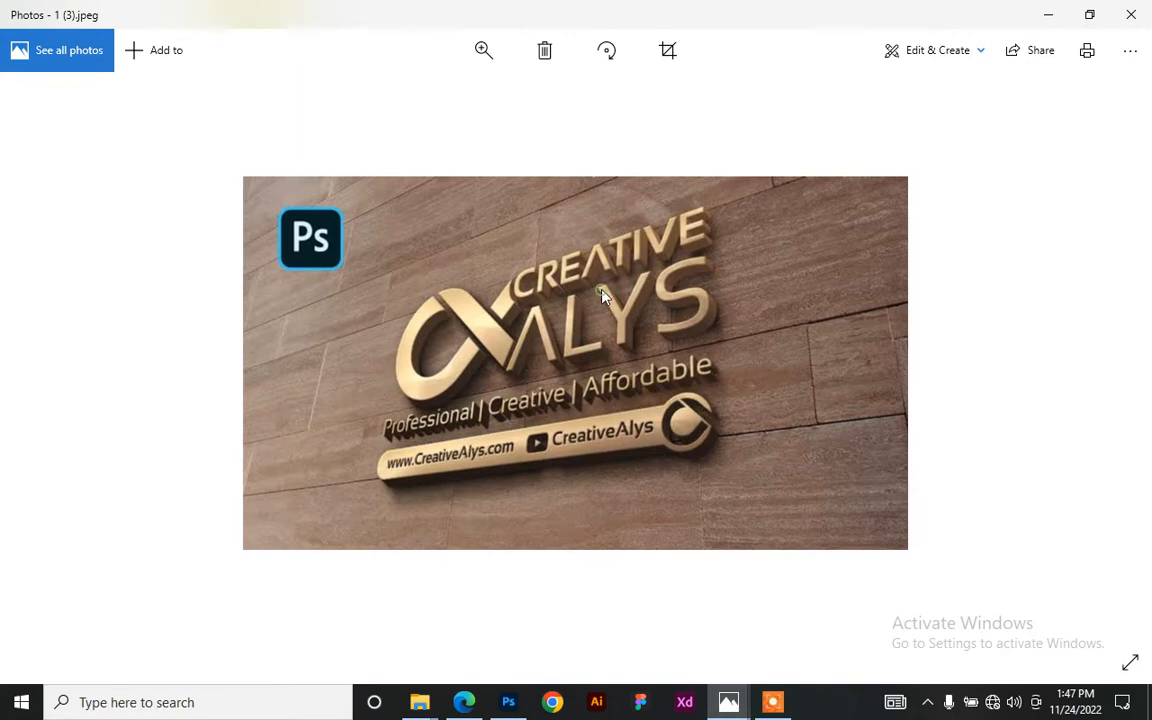
- Zoom in and pan around the Creative Alys sign, then go back to the COMPANY office photo
scroll(550, 301, up, 3)
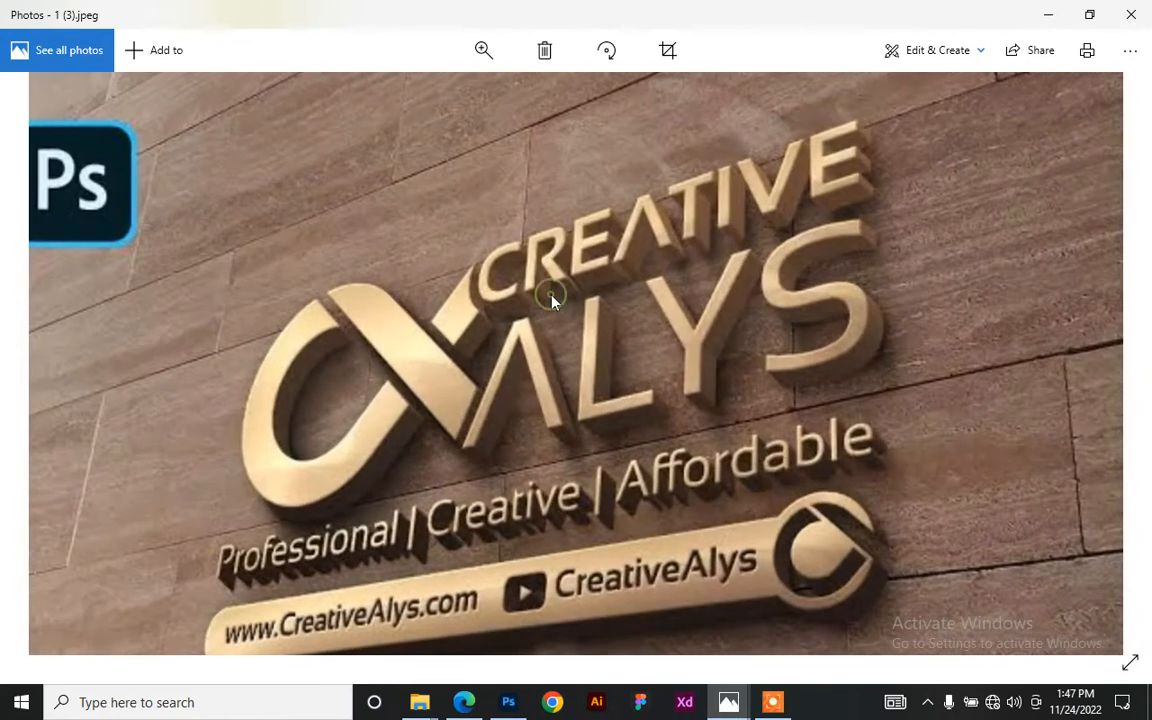
drag(550, 296, 556, 262)
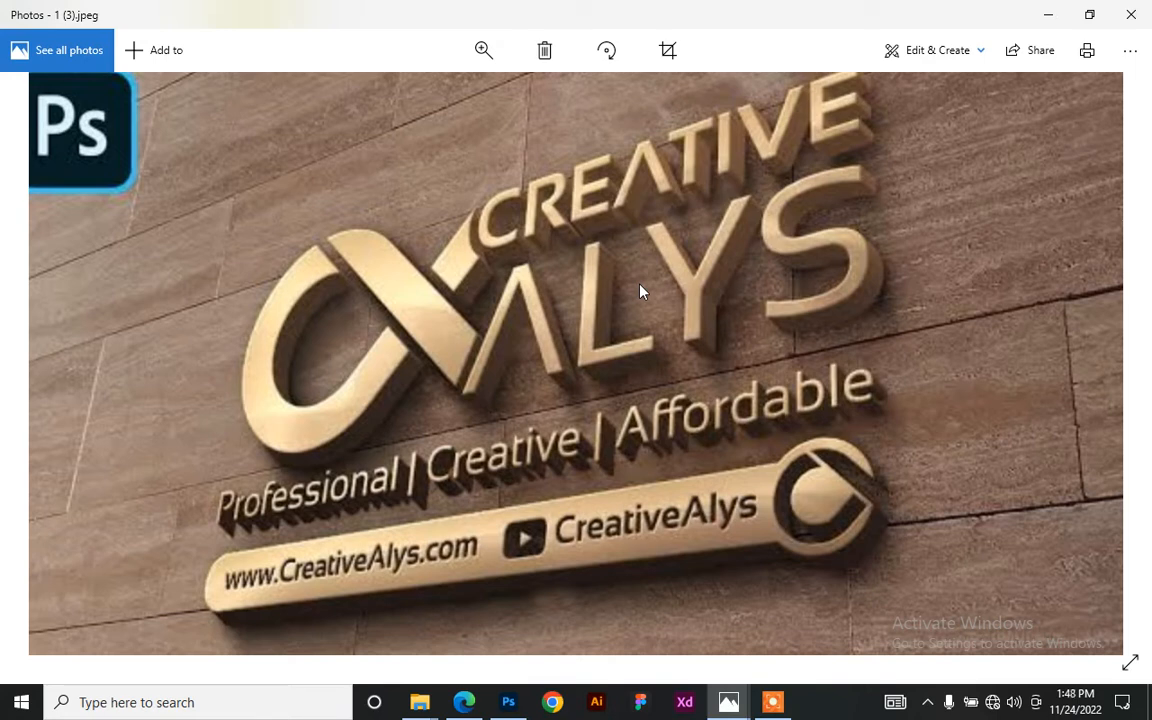
double_click(658, 307)
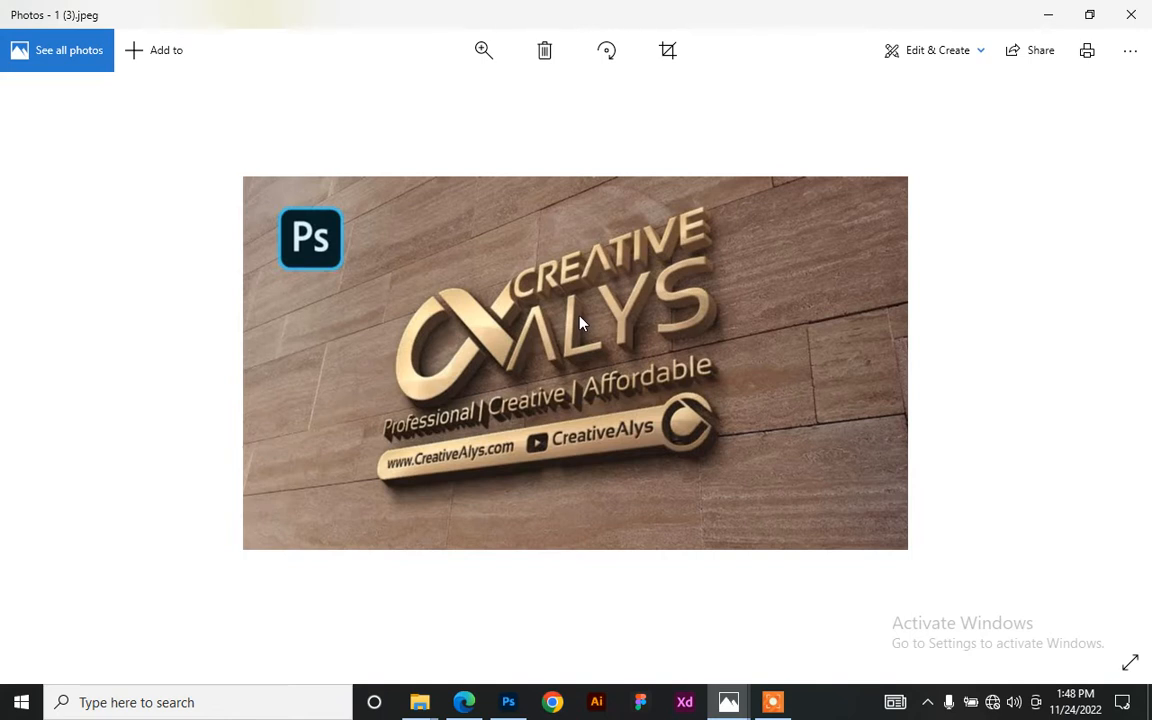
double_click(643, 329)
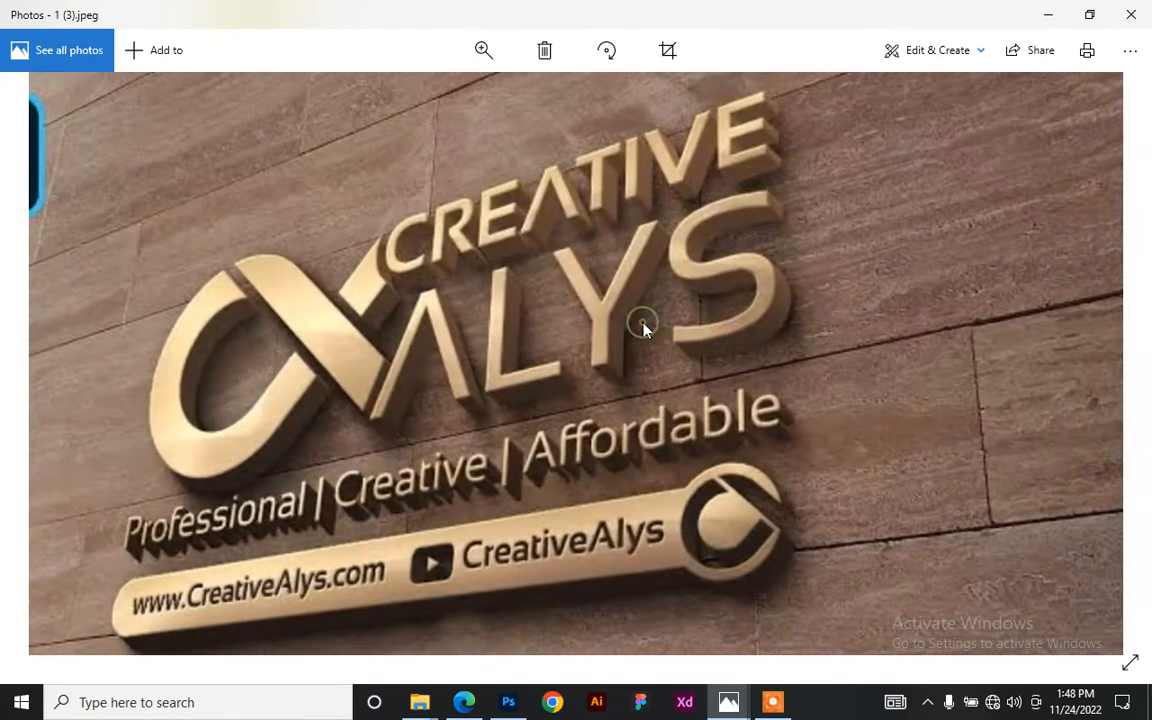
double_click(643, 329)
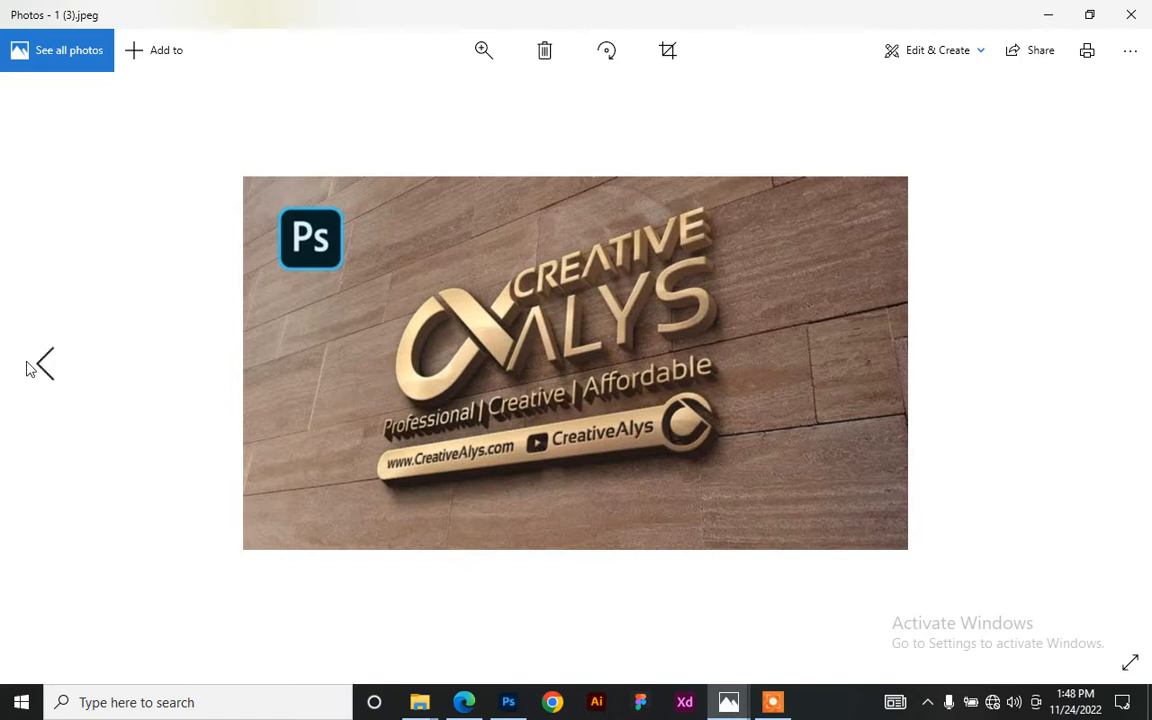
click(40, 362)
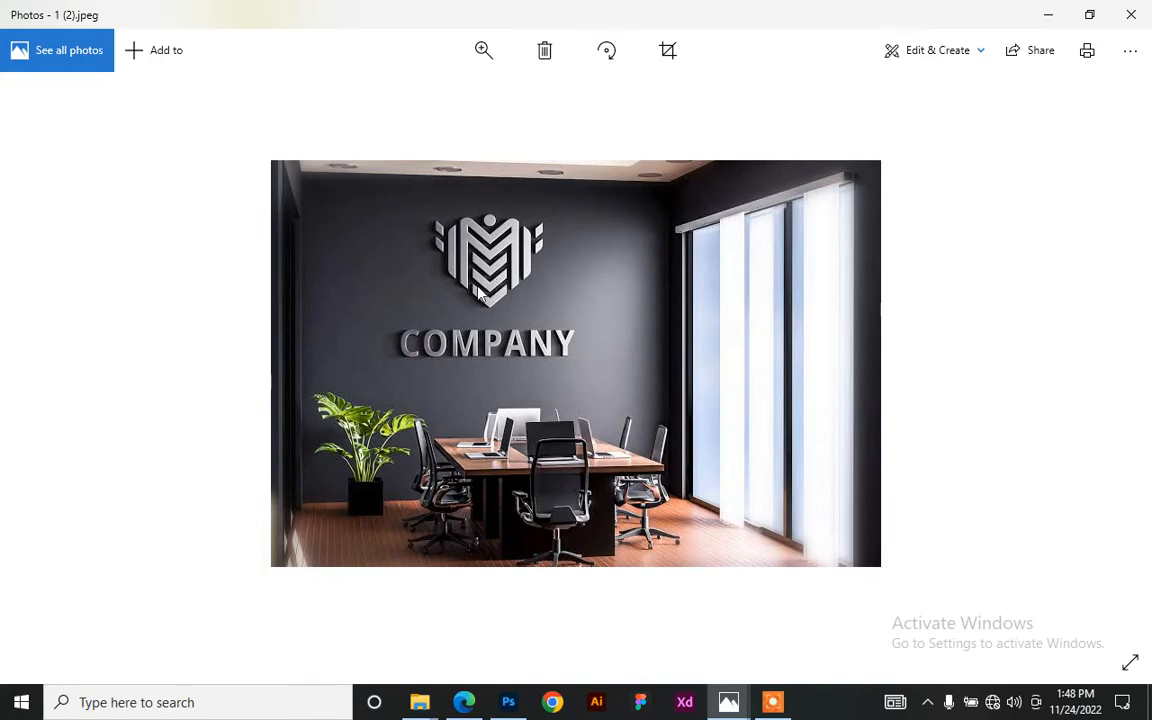
- Review the LOGO and stationery mockups, then bring Photoshop's New Document settings forward
click(40, 340)
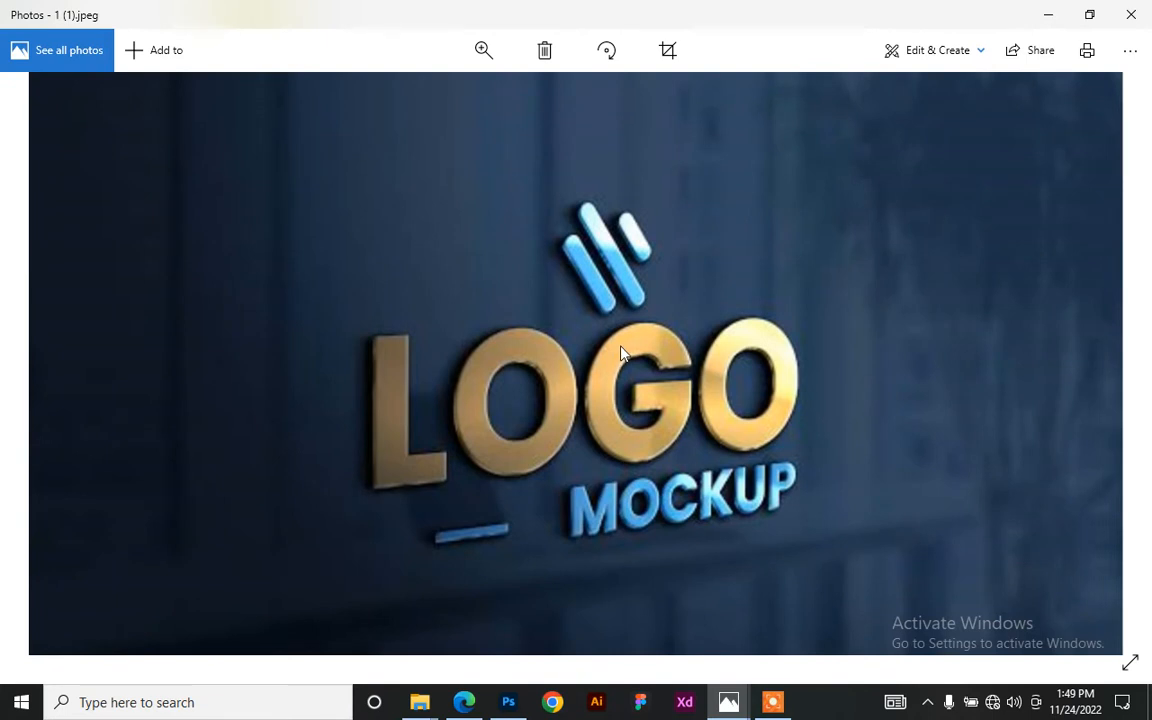
double_click(621, 350)
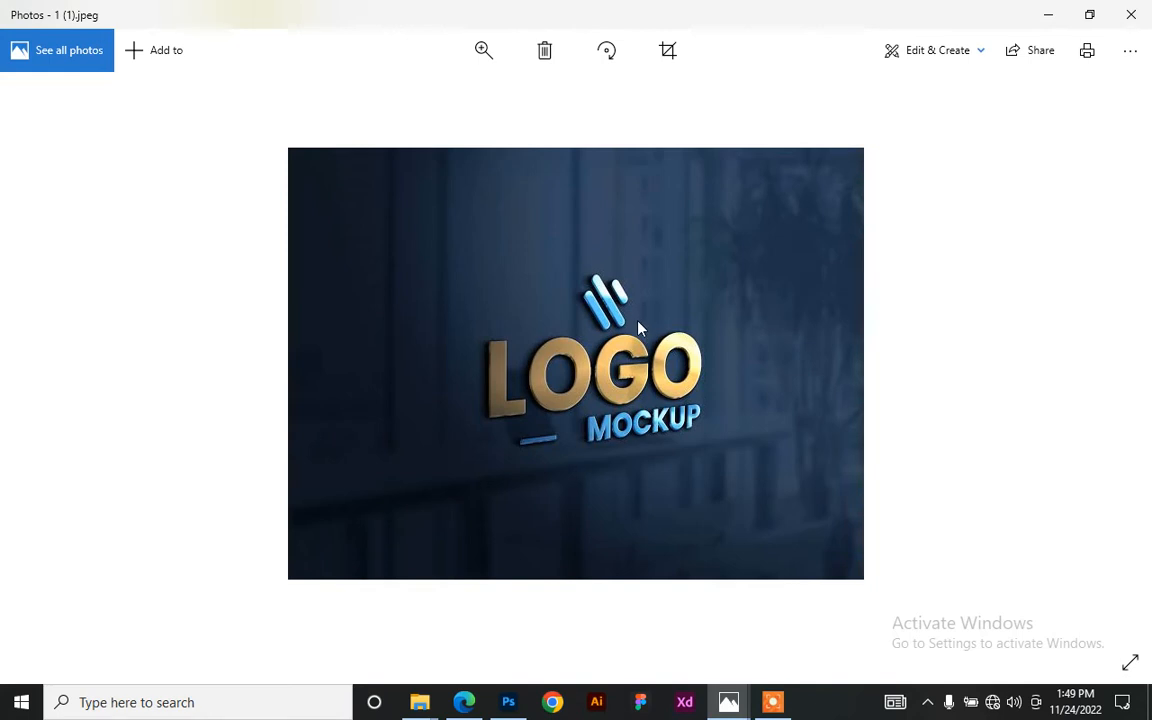
key(Right)
key(Right)
key(Right)
key(Right)
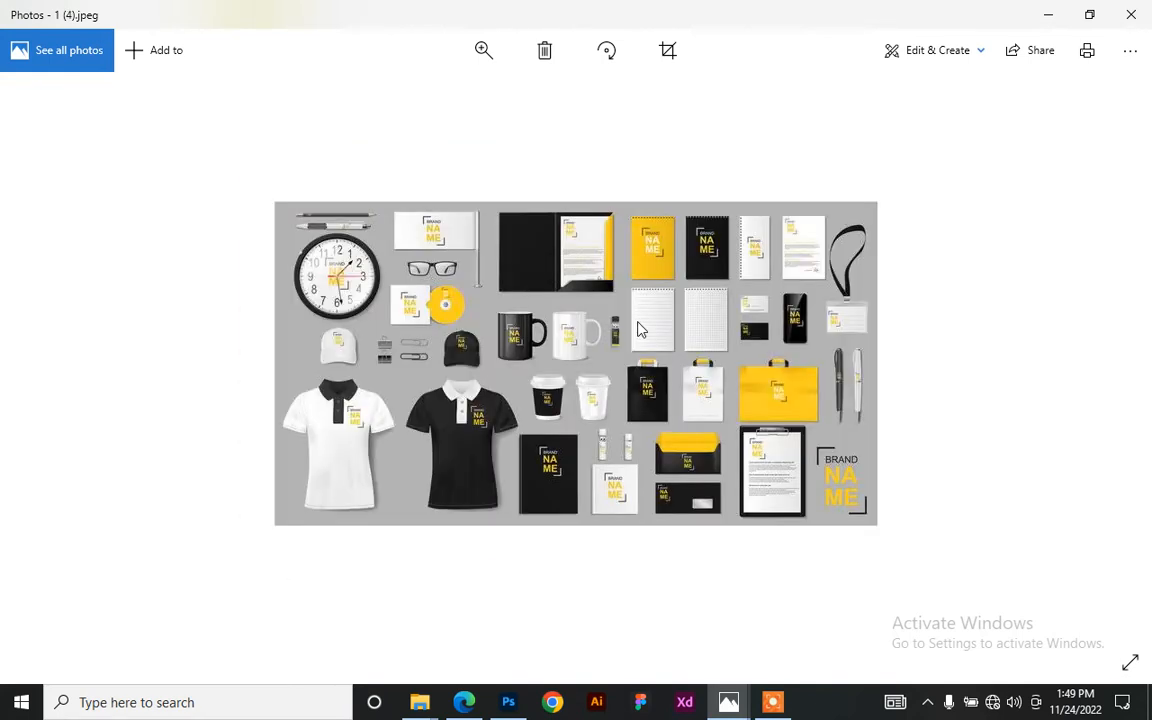
key(Left)
mouse_move(508, 702)
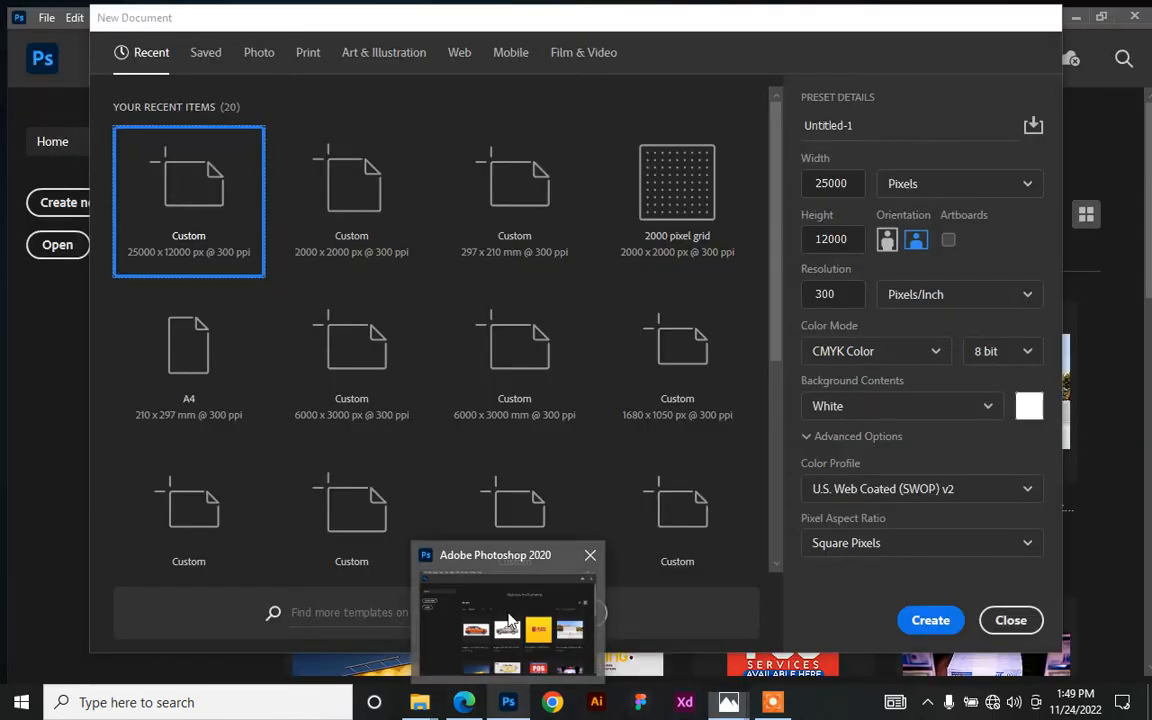
click(508, 620)
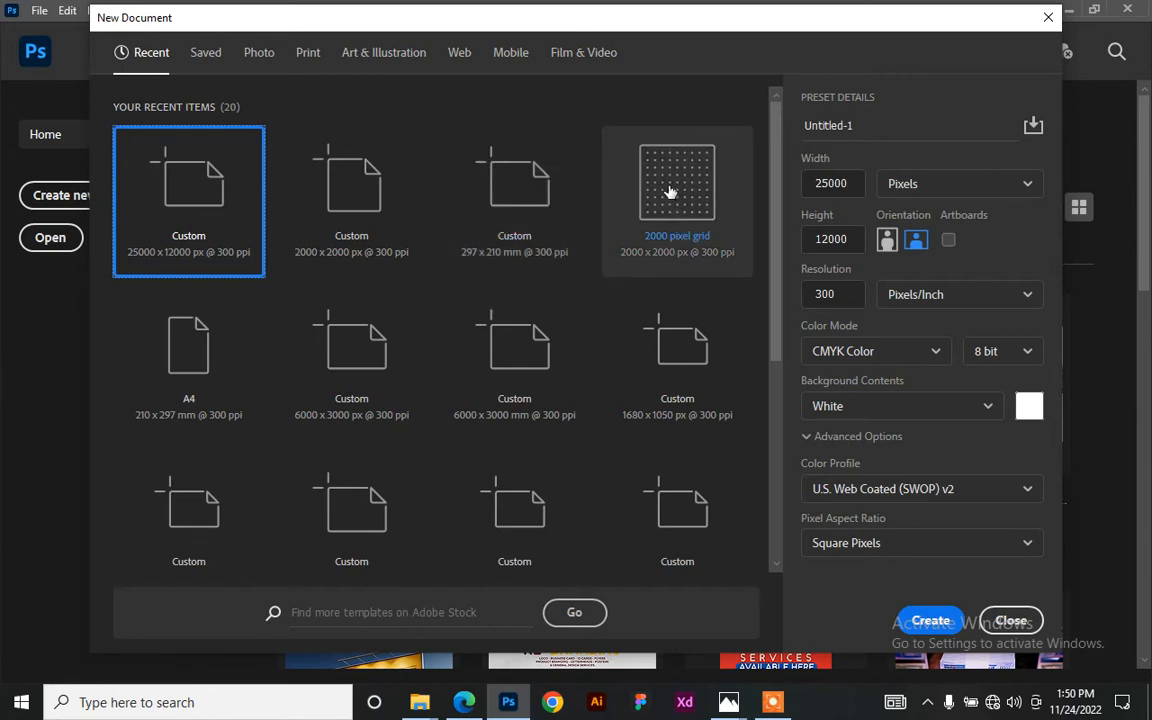
click(930, 355)
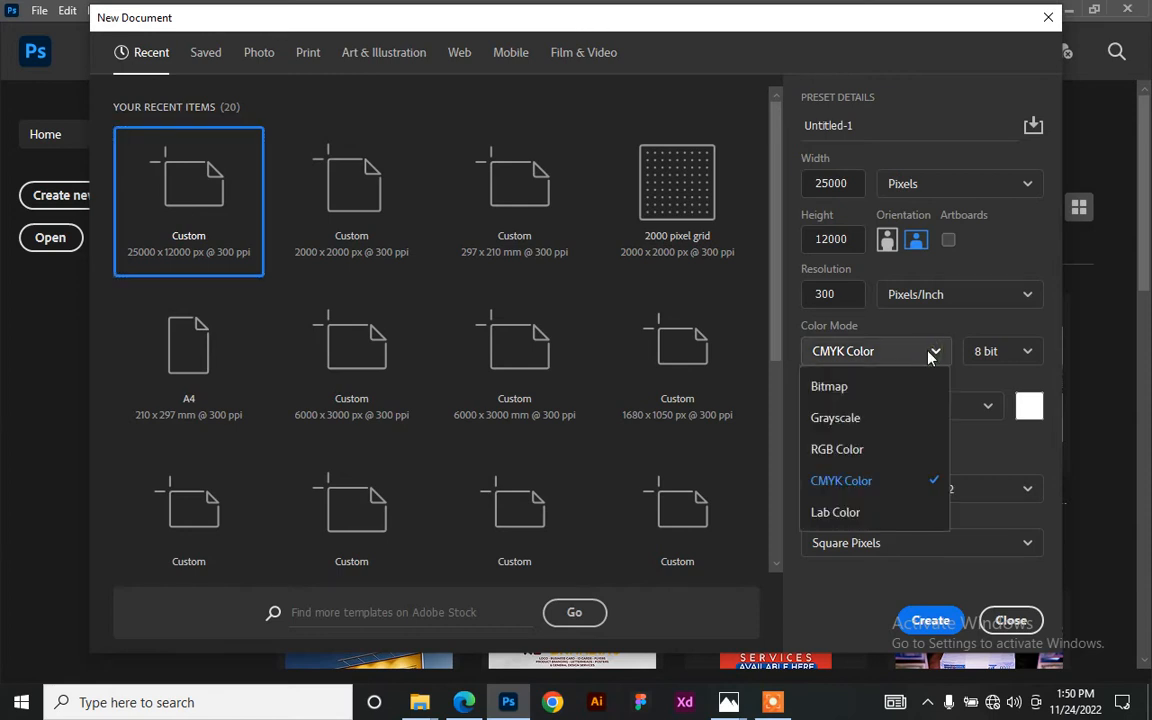
click(860, 482)
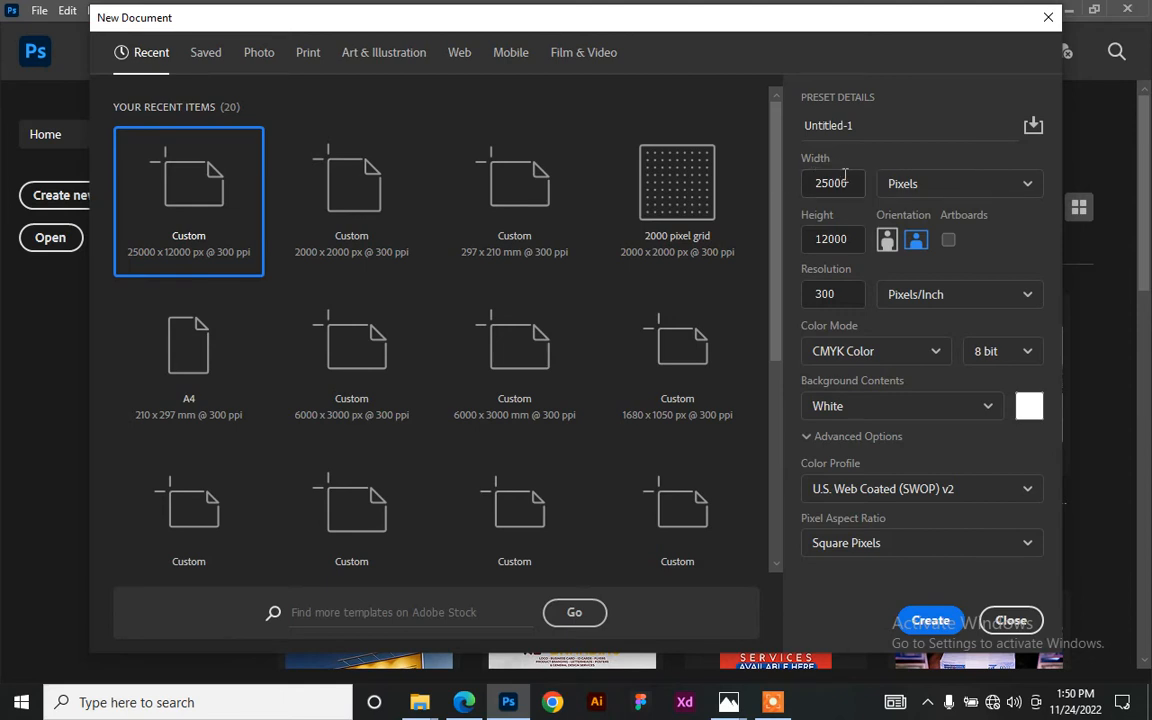
drag(852, 183, 804, 178)
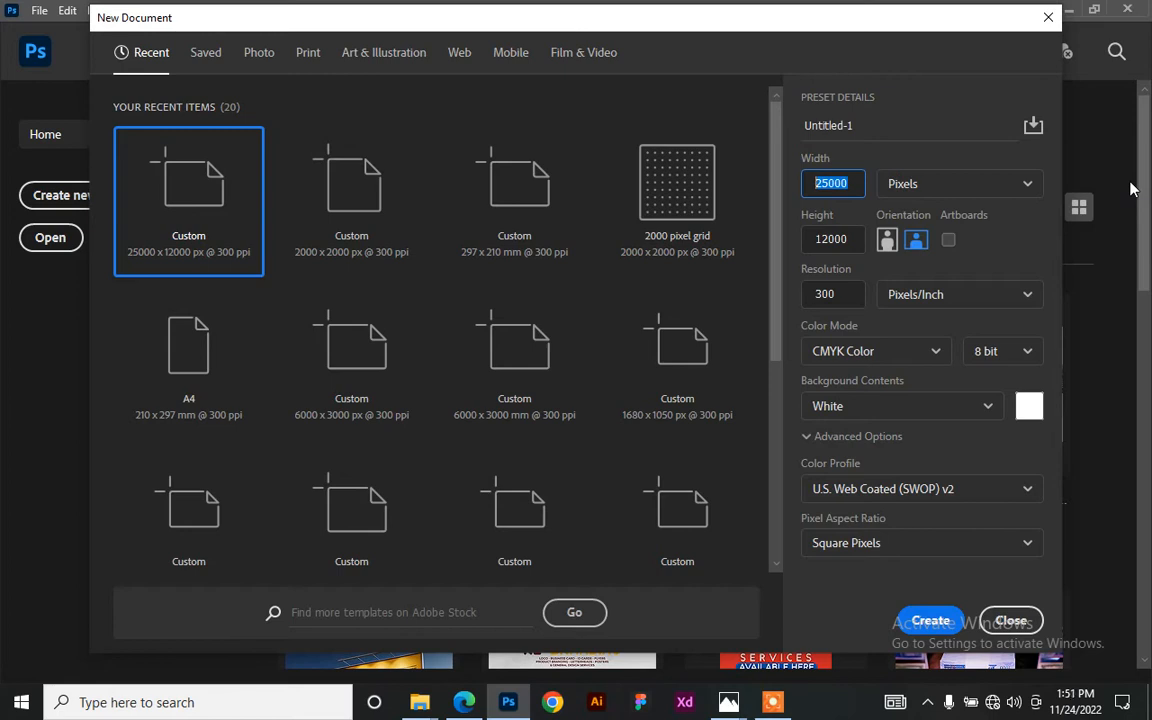
click(965, 183)
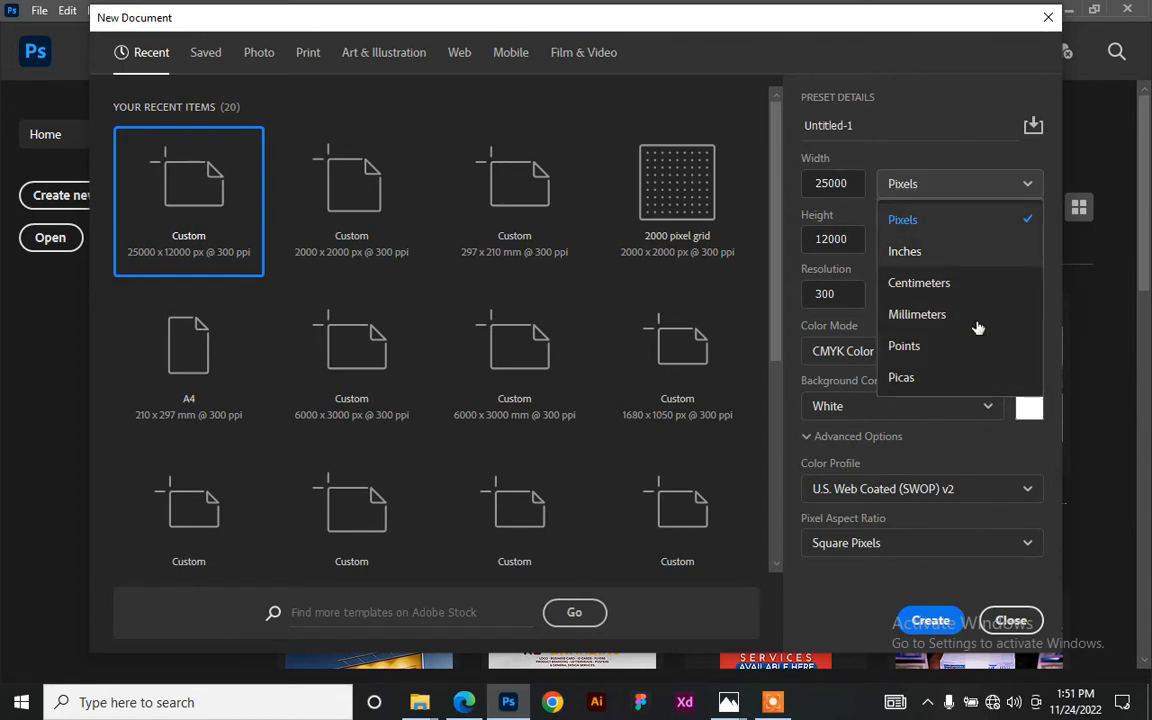
click(851, 183)
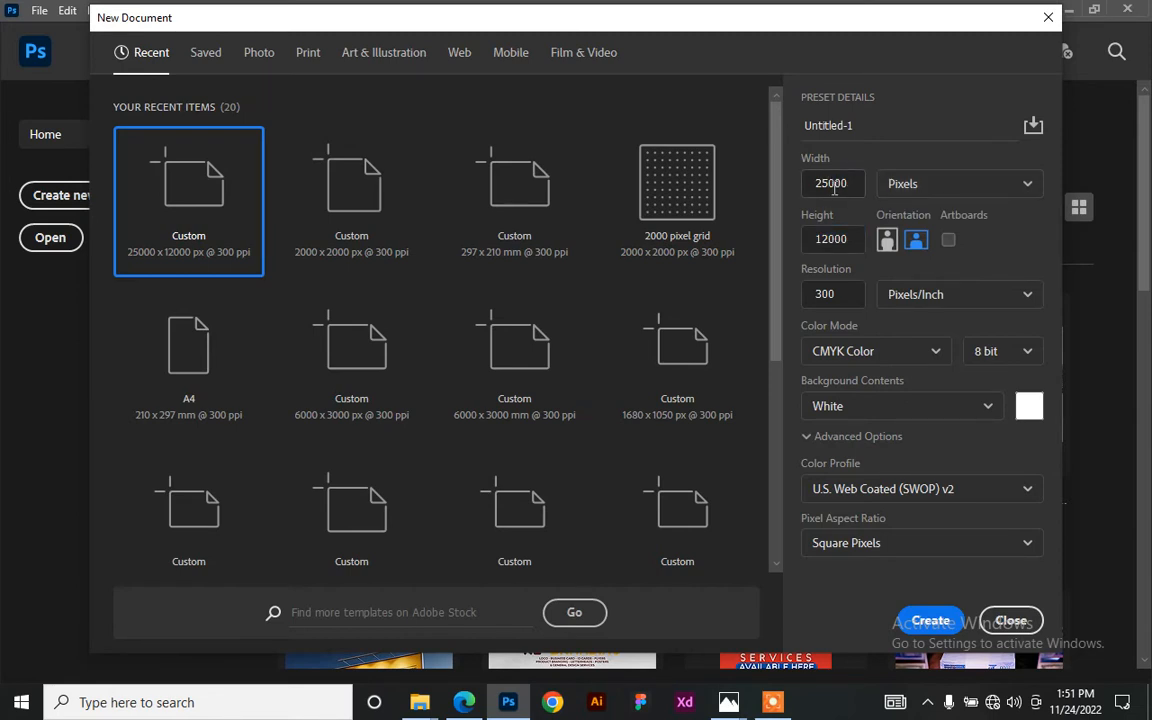
double_click(856, 183)
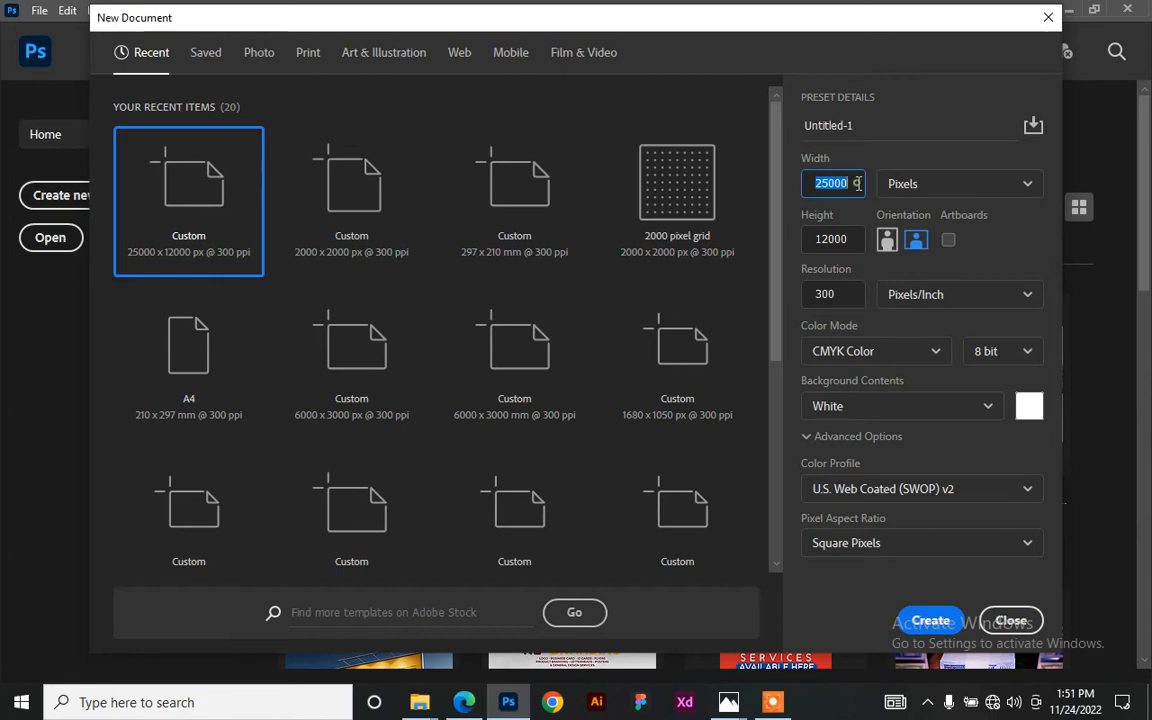
- Change the width to 2500 and height to 1200 px, then create the CMYK document
click(858, 184)
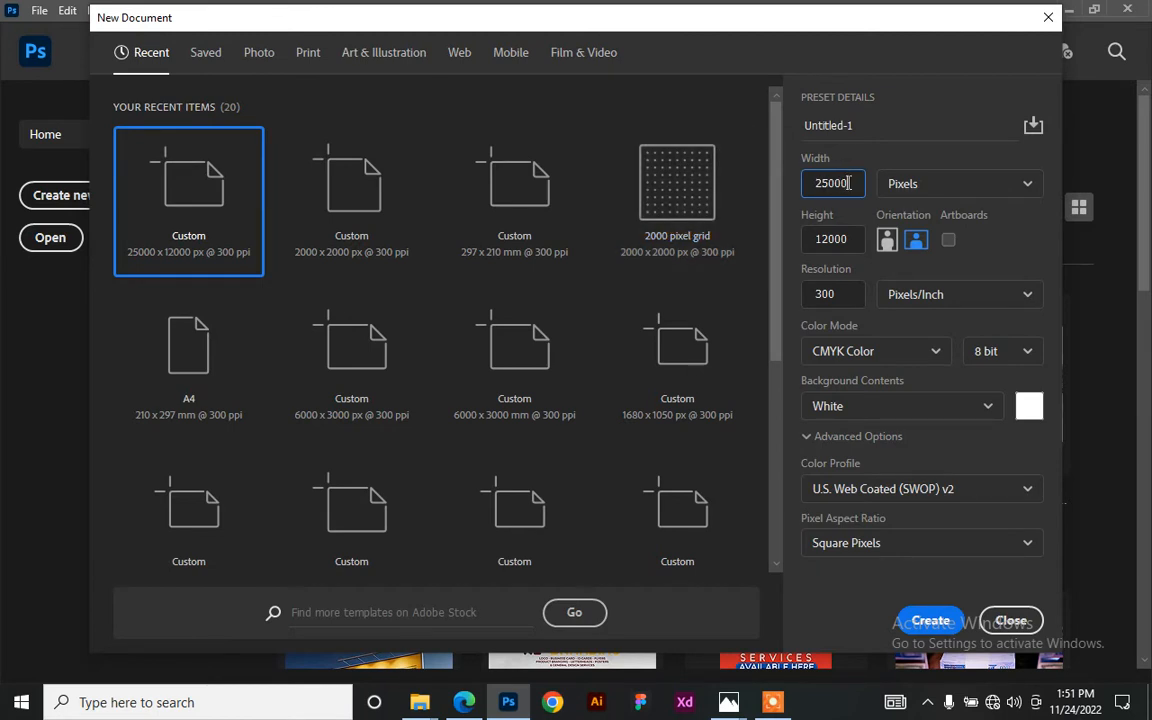
key(BackSpace)
double_click(852, 238)
key(BackSpace)
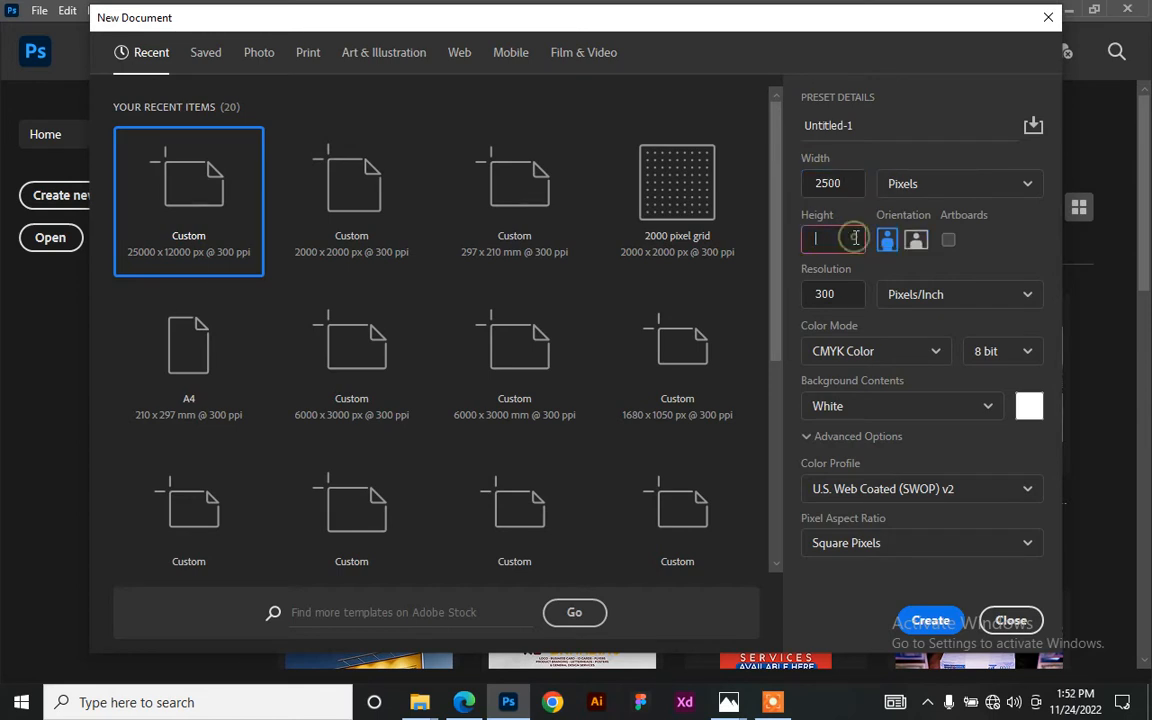
text(1200)
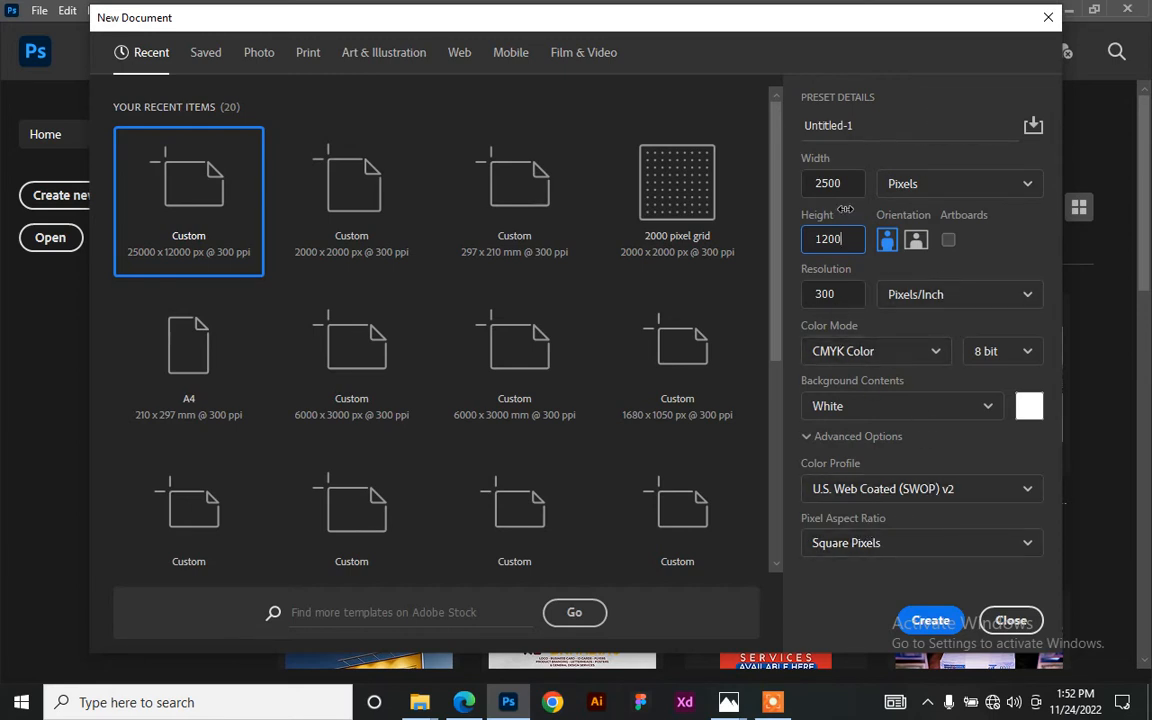
click(930, 621)
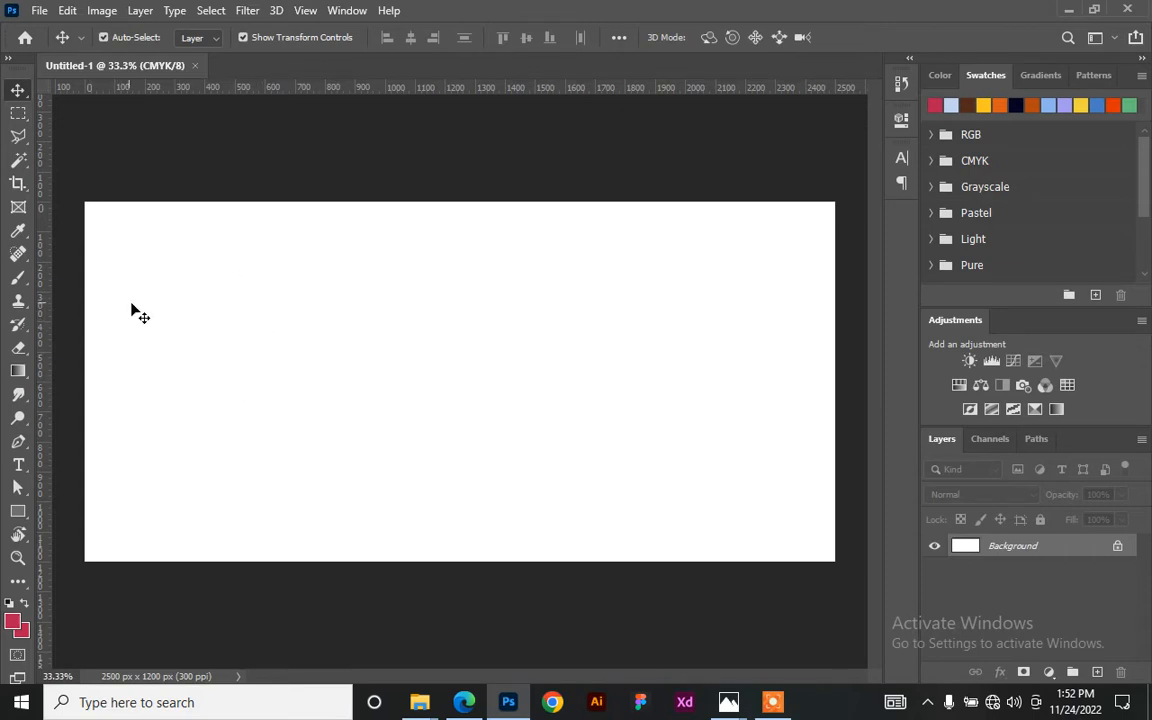
- Close the blank document and recreate the 2500 × 1200 px CMYK canvas at 300 ppi
click(194, 65)
click(48, 192)
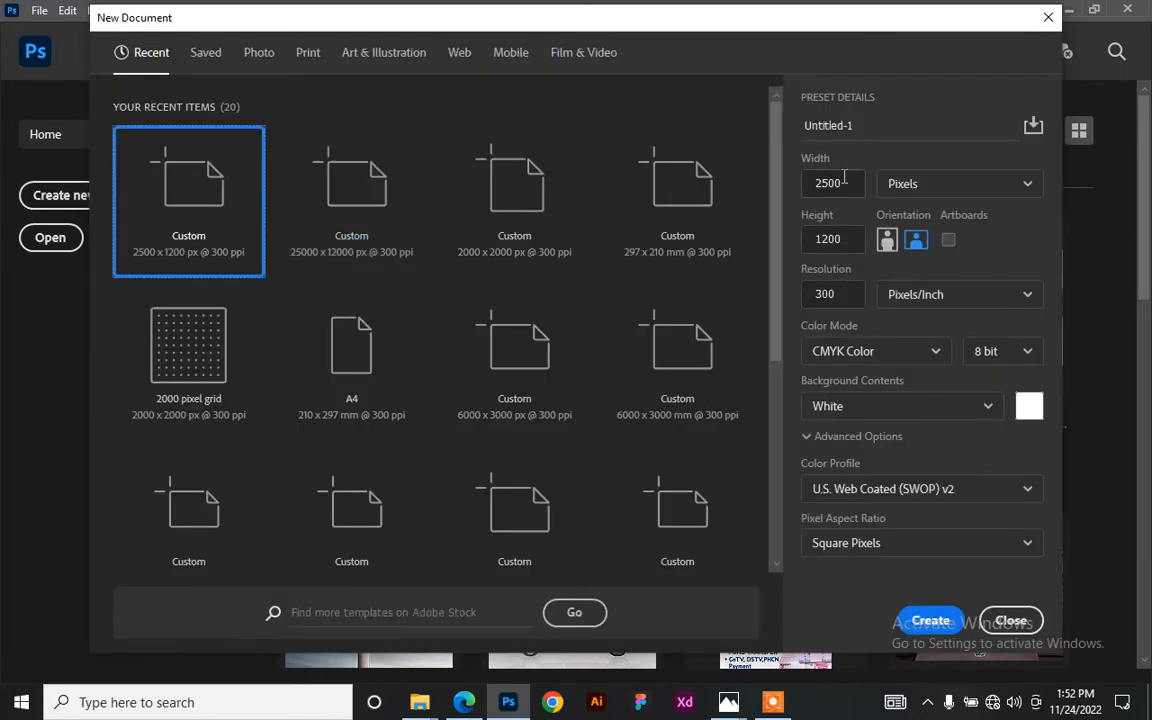
click(928, 620)
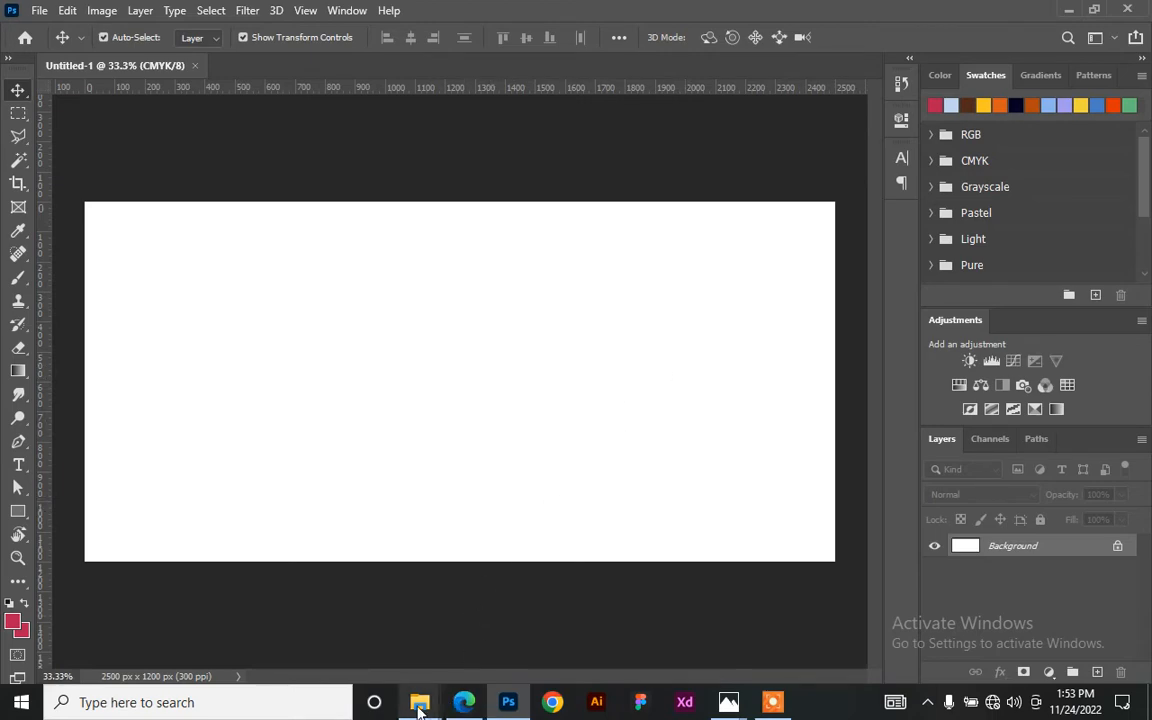
mouse_move(419, 699)
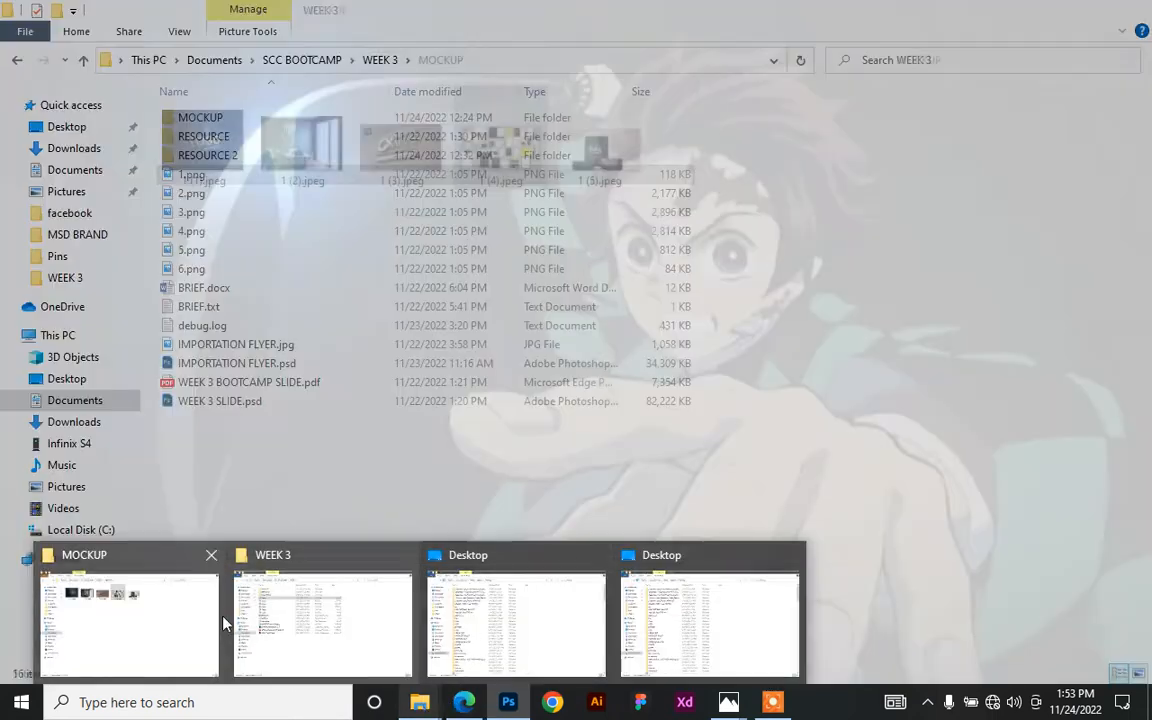
mouse_move(368, 620)
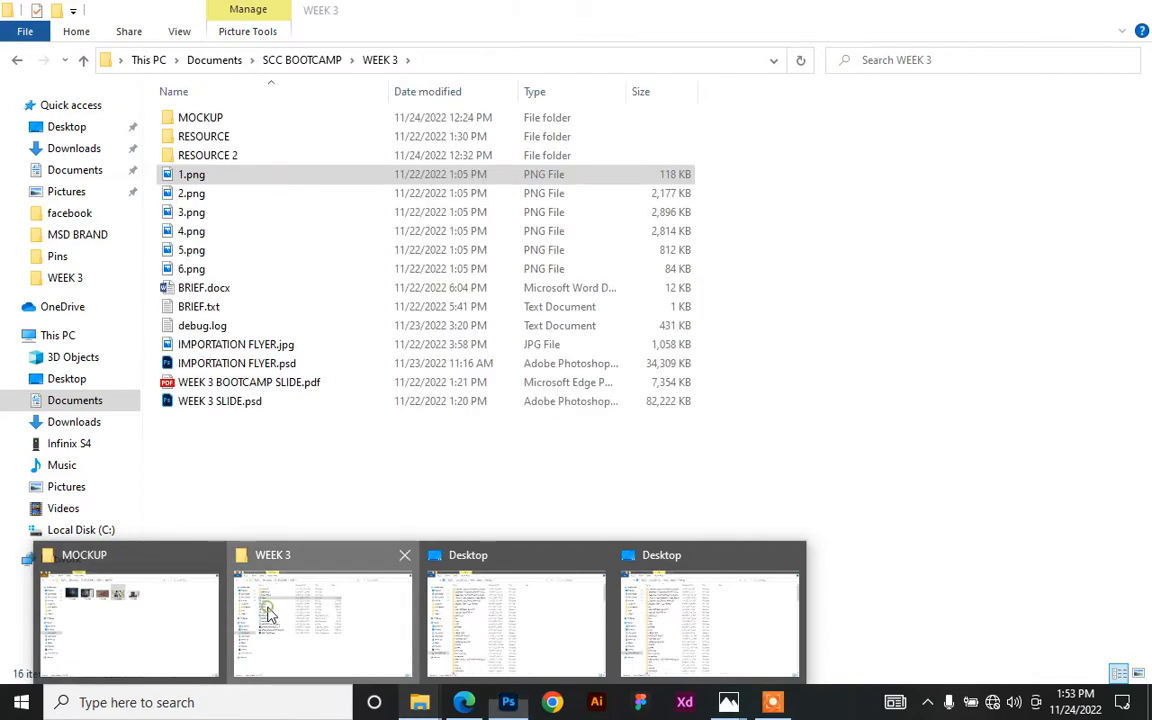
- Open the RESOURCE 2 folder from WEEK 3 and enlarge the icons to extra-large thumbnails
click(236, 600)
click(231, 157)
double_click(235, 157)
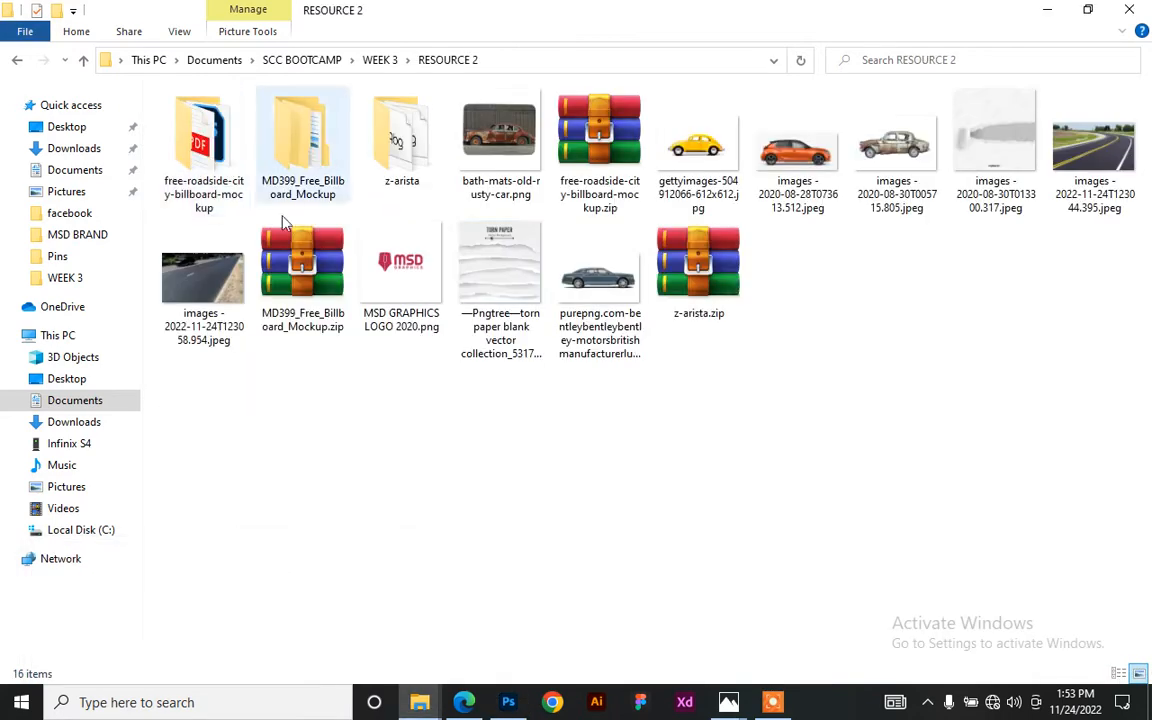
scroll(643, 200, up, 4)
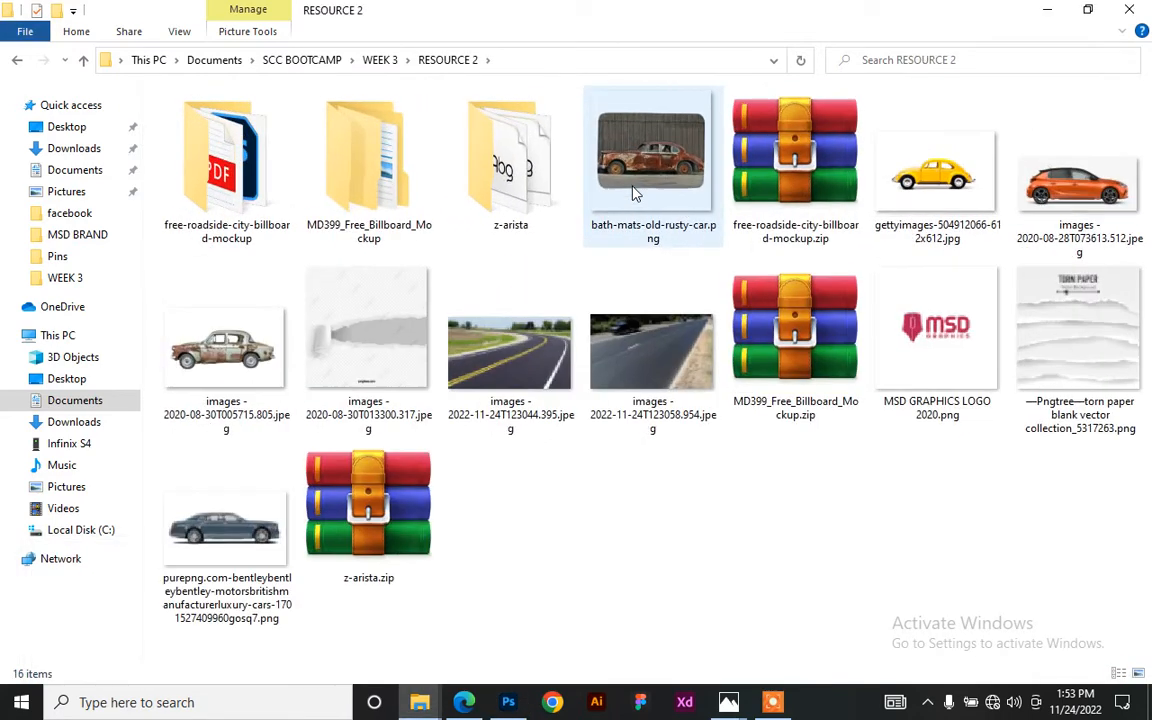
scroll(470, 320, up, 1)
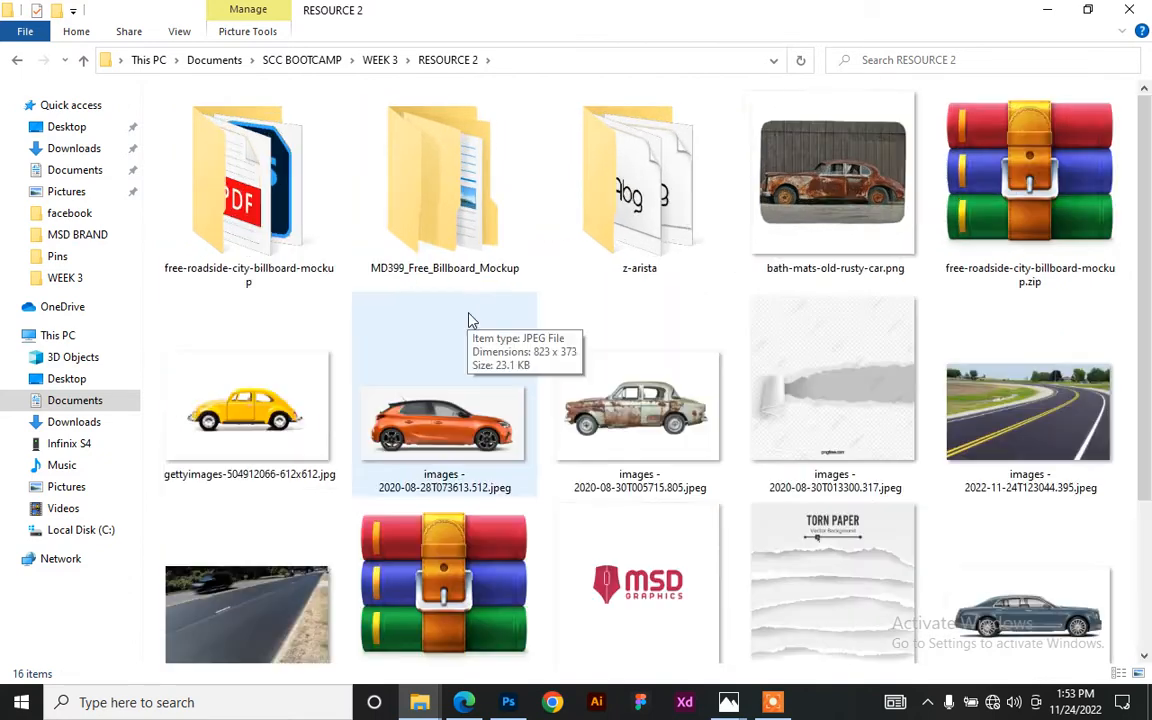
- Compare the yellow, orange, grey and rusty car images, then open the rusty car
click(185, 378)
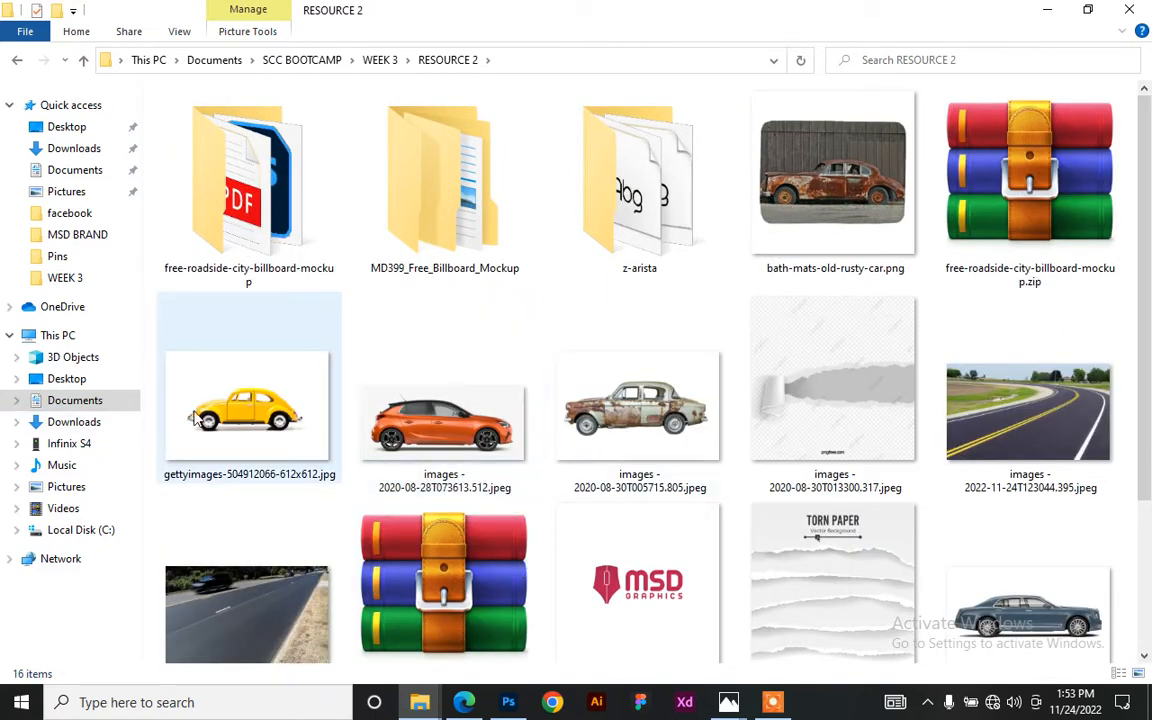
click(575, 349)
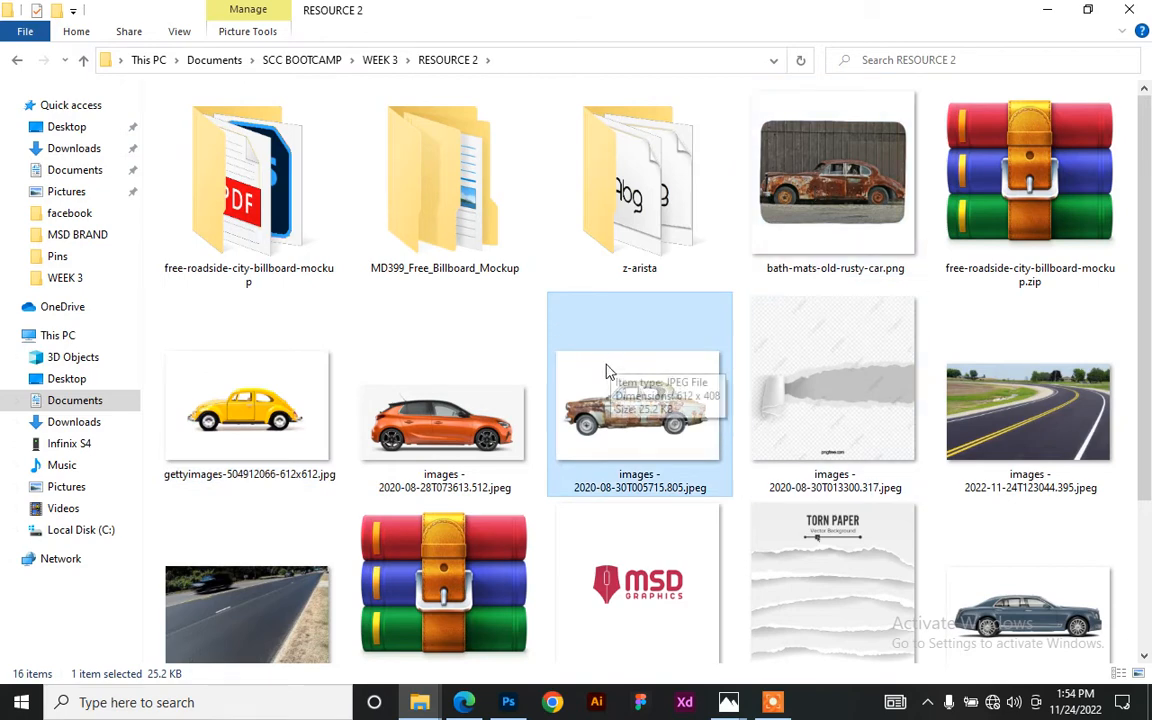
scroll(575, 372, down, 1)
click(443, 370)
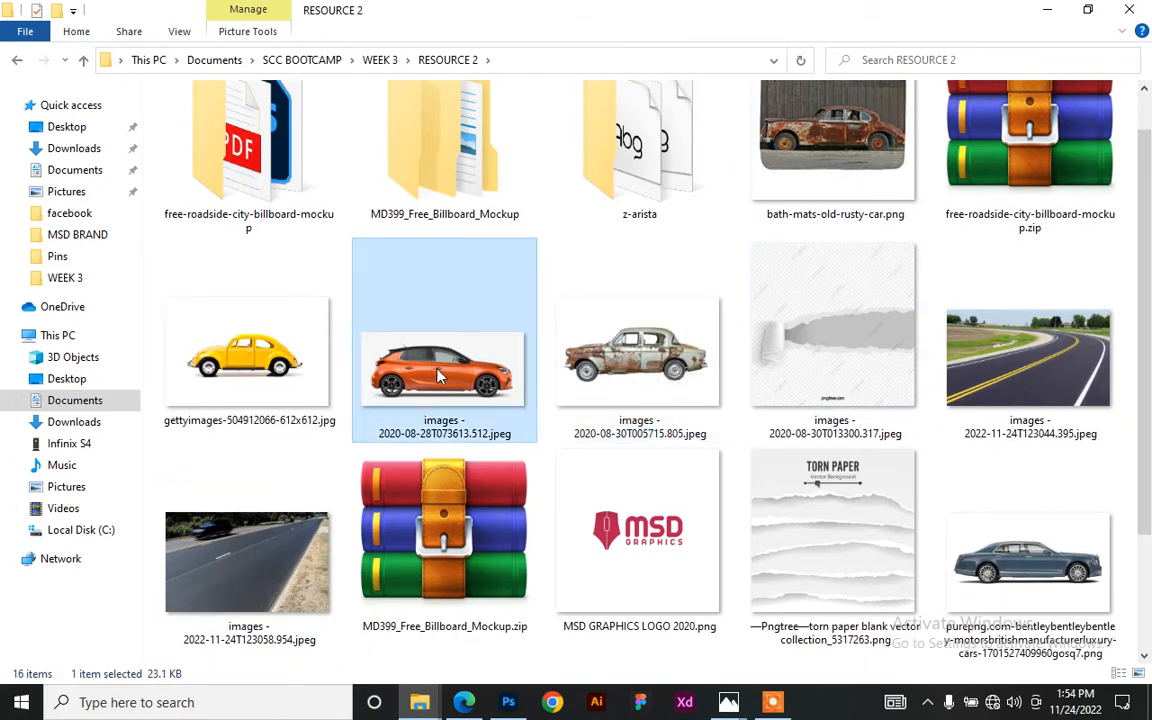
click(1020, 565)
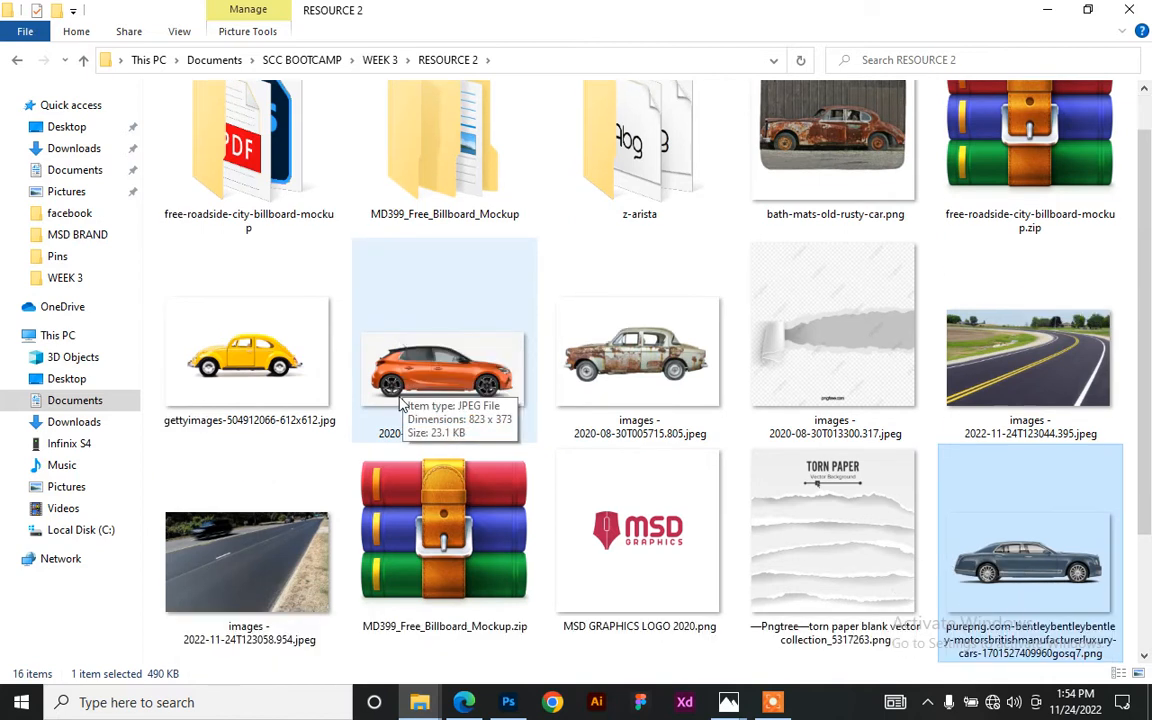
click(645, 370)
click(520, 335)
click(558, 314)
click(514, 352)
click(563, 360)
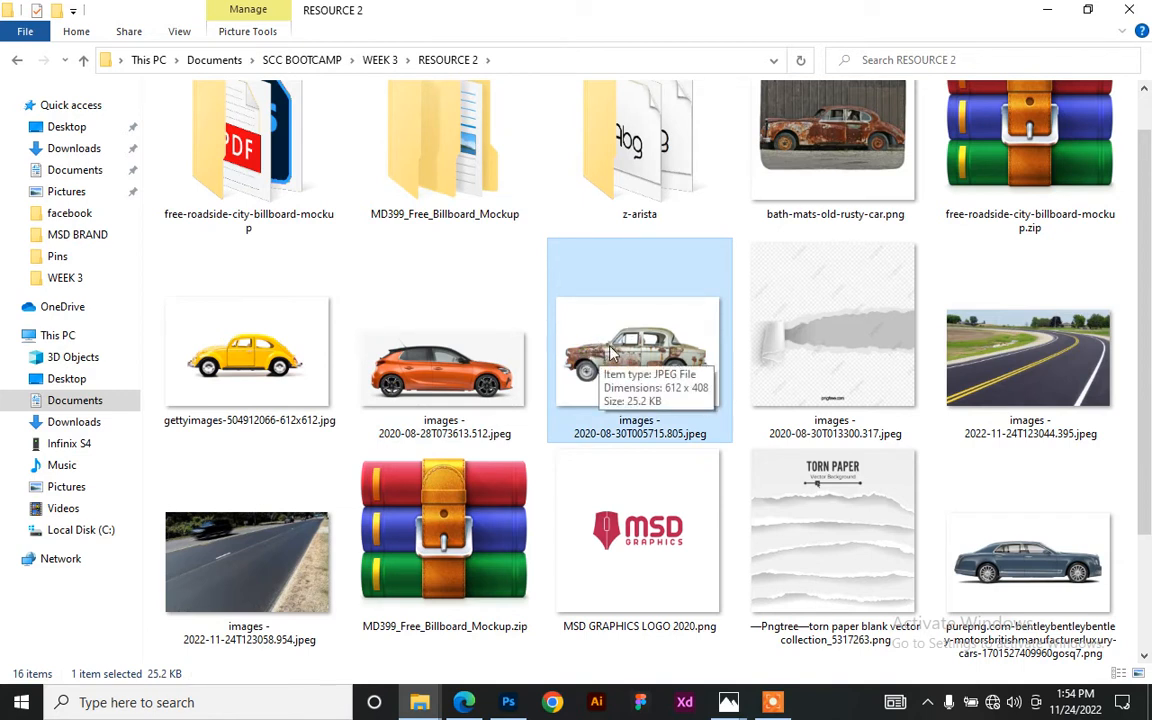
double_click(598, 340)
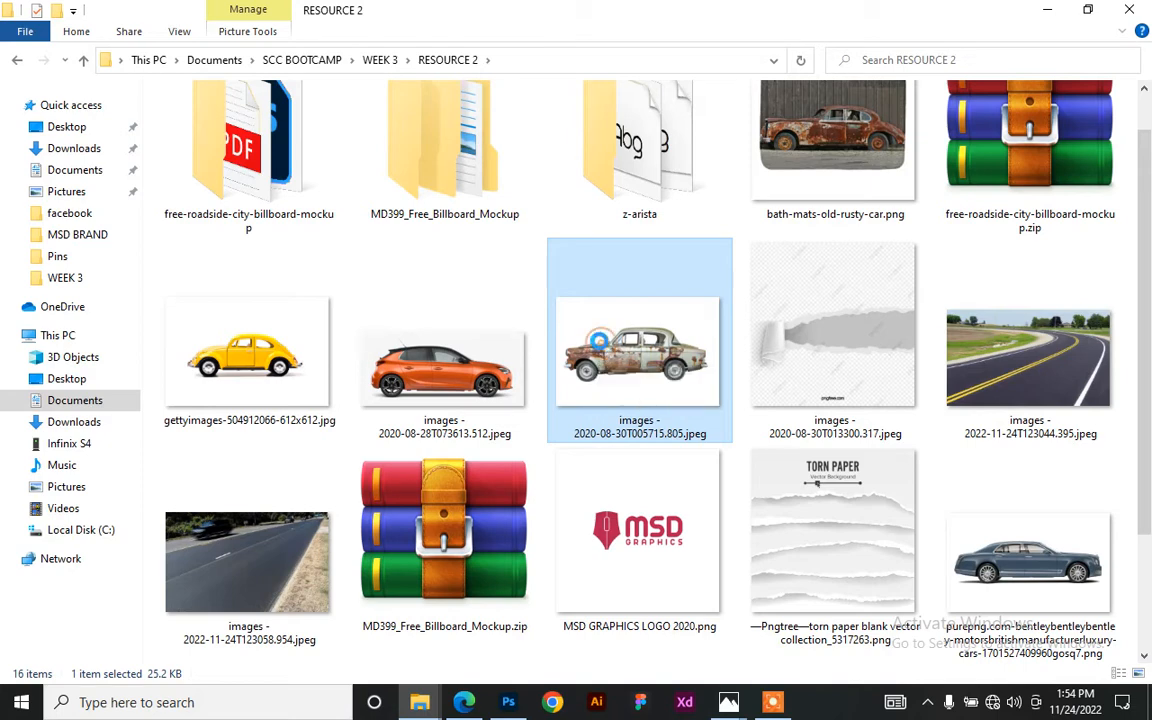
- Open the rusty car JPEG with Adobe Photoshop 2020 from its context menu
right_click(598, 341)
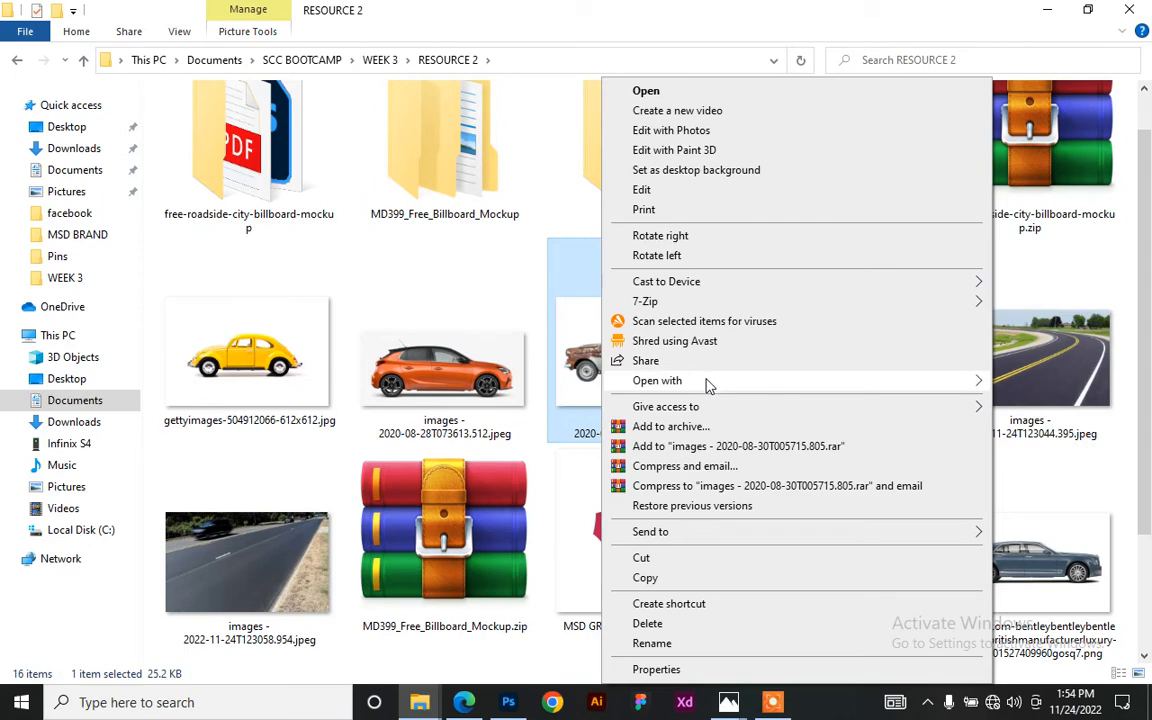
mouse_move(708, 384)
click(530, 401)
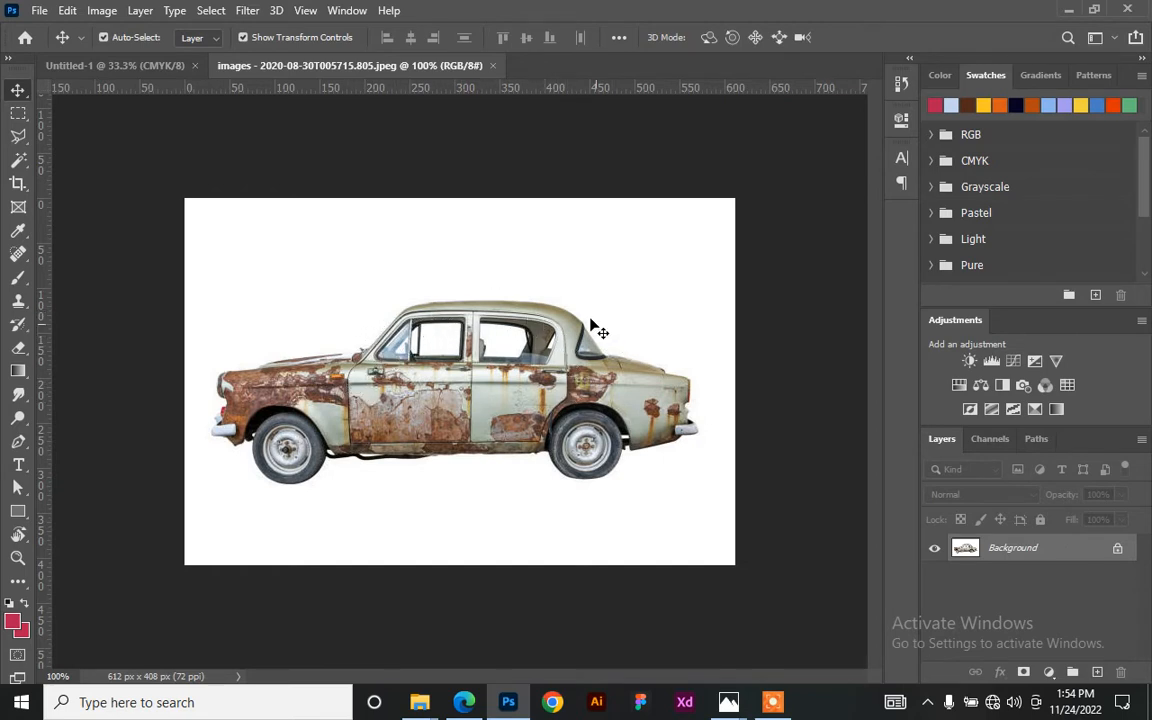
- Convert the Background into Layer 0 and Magic Wand-select the white area around the car
double_click(1063, 552)
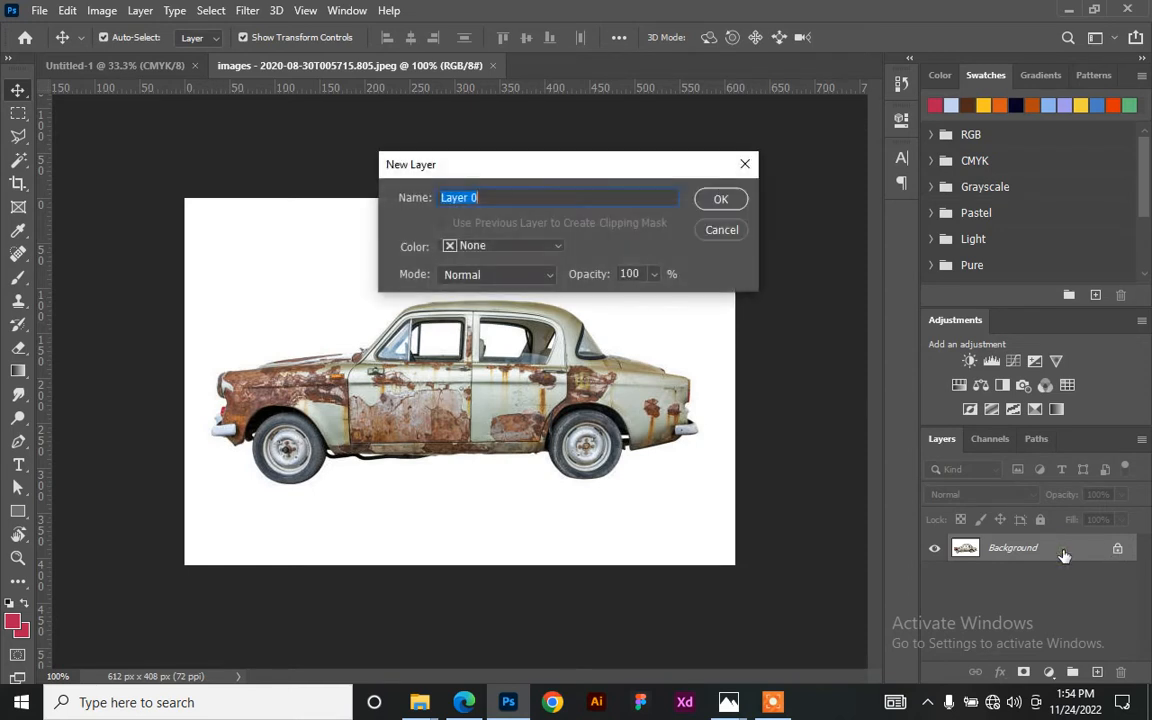
click(722, 199)
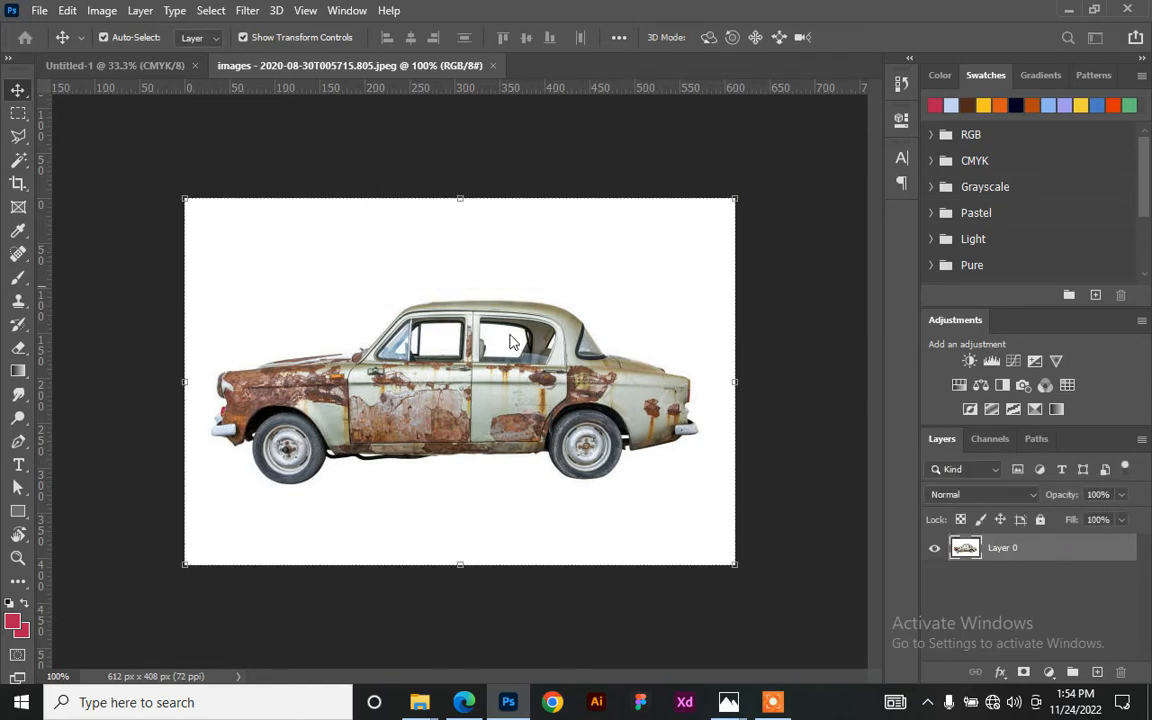
click(20, 161)
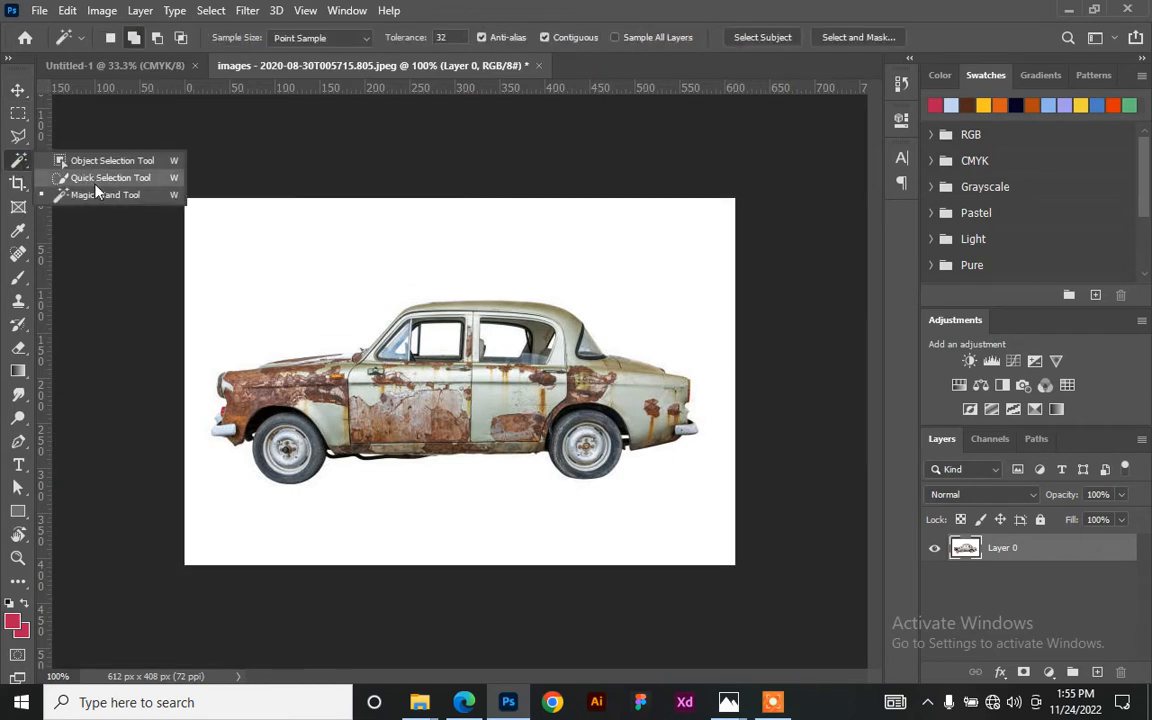
click(100, 194)
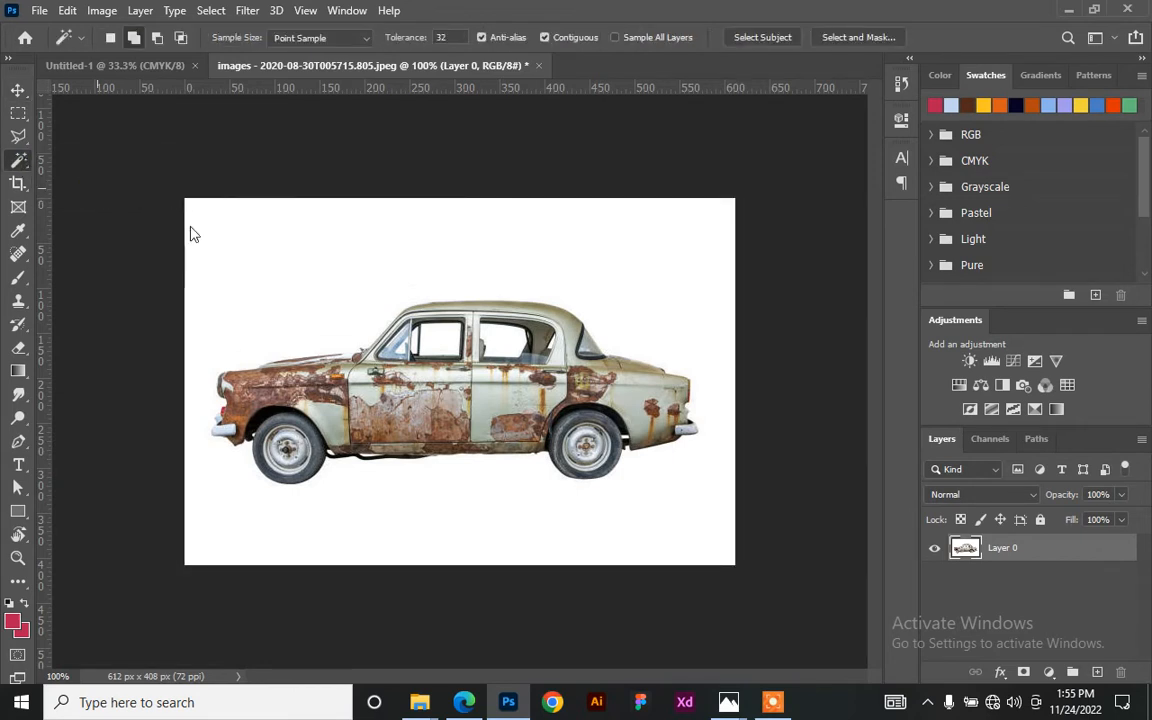
click(312, 252)
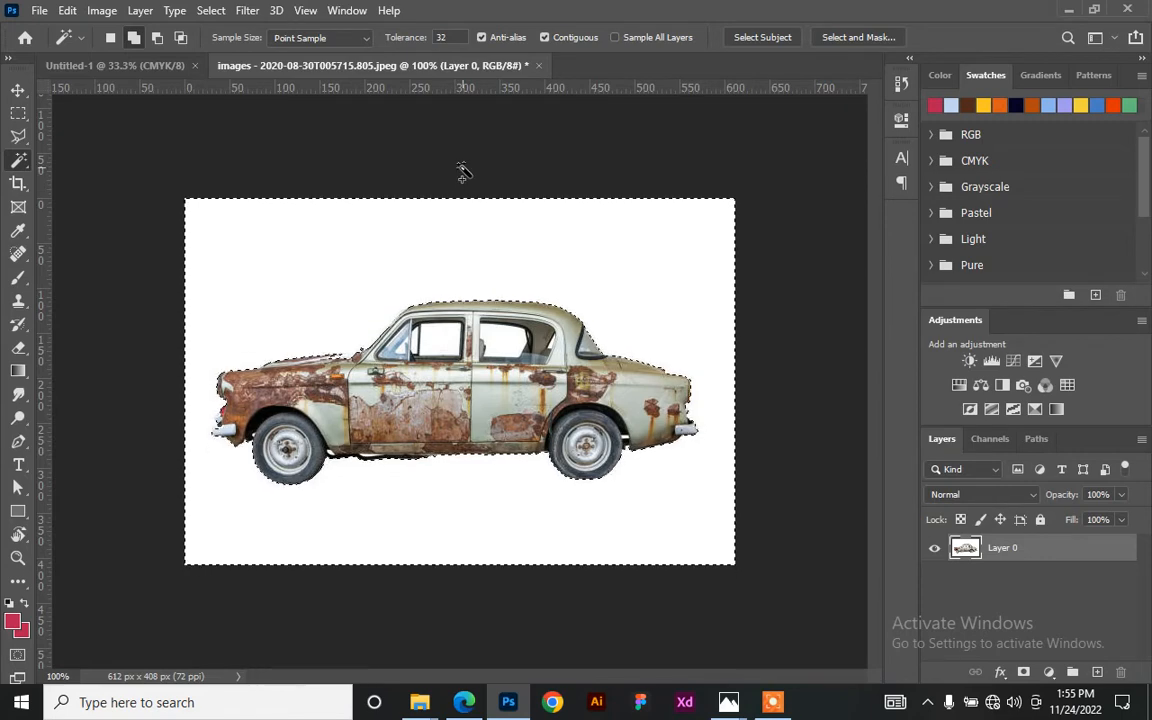
- Zoom in on the front fender and trace its edge with the Polygonal Lasso
key(ctrl+plus)
key(ctrl+plus)
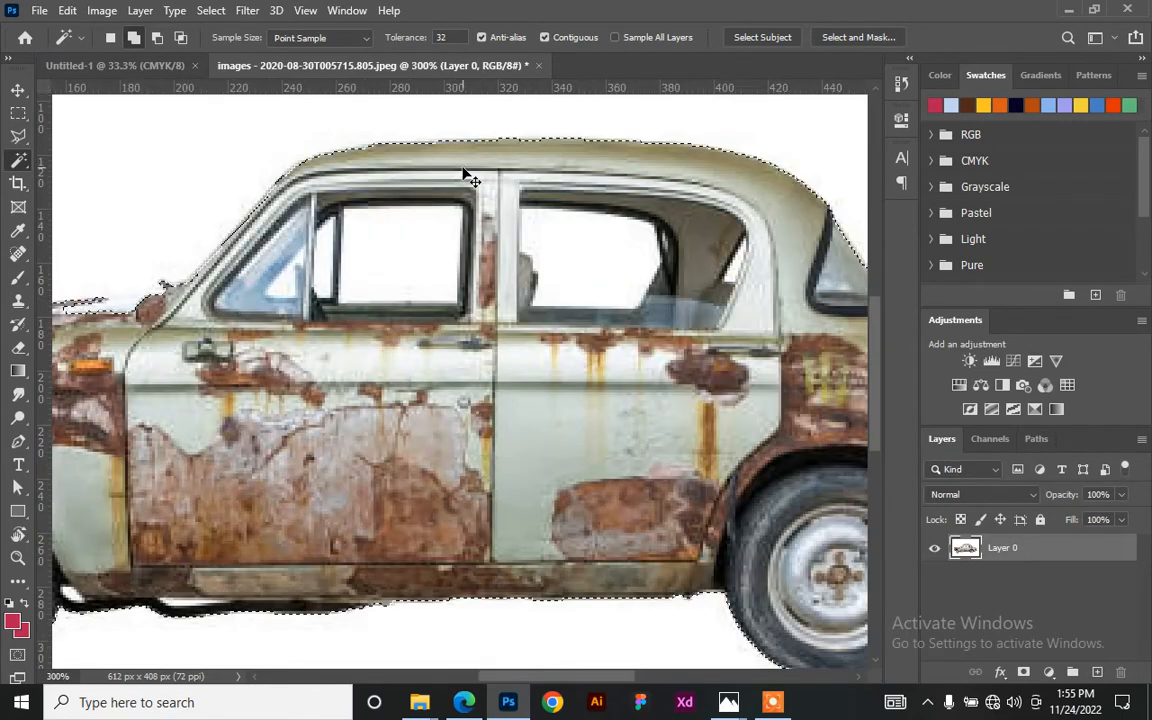
key(ctrl+plus)
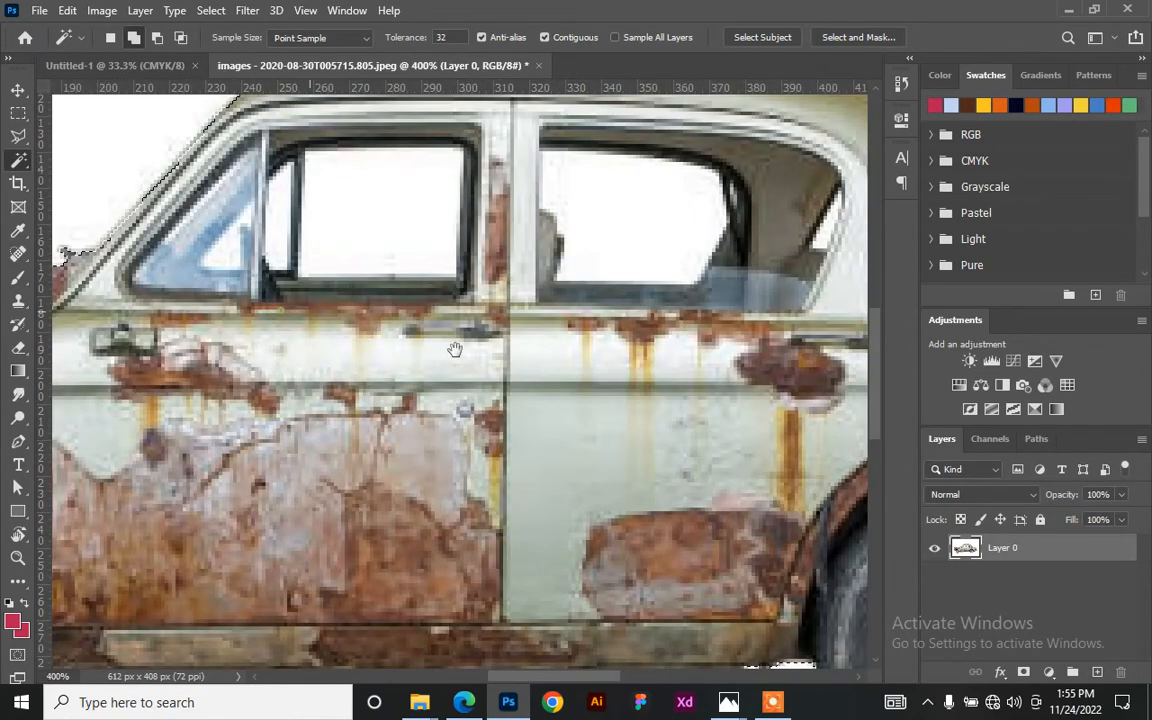
drag(355, 320, 568, 370)
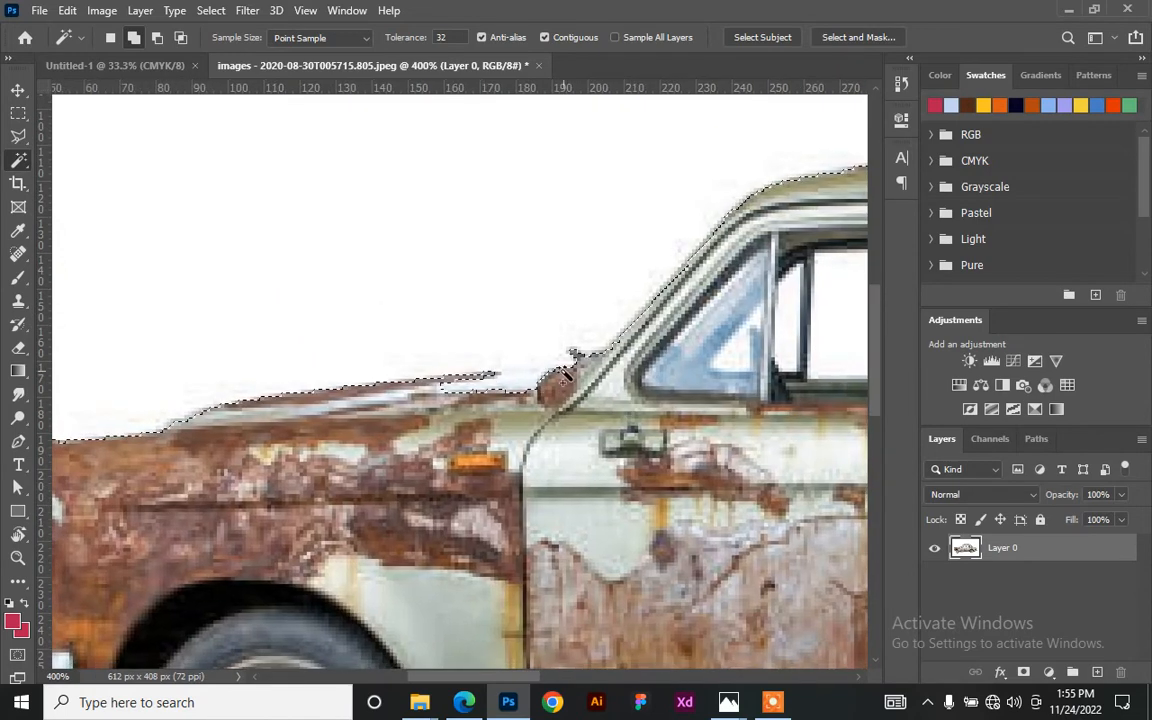
click(20, 137)
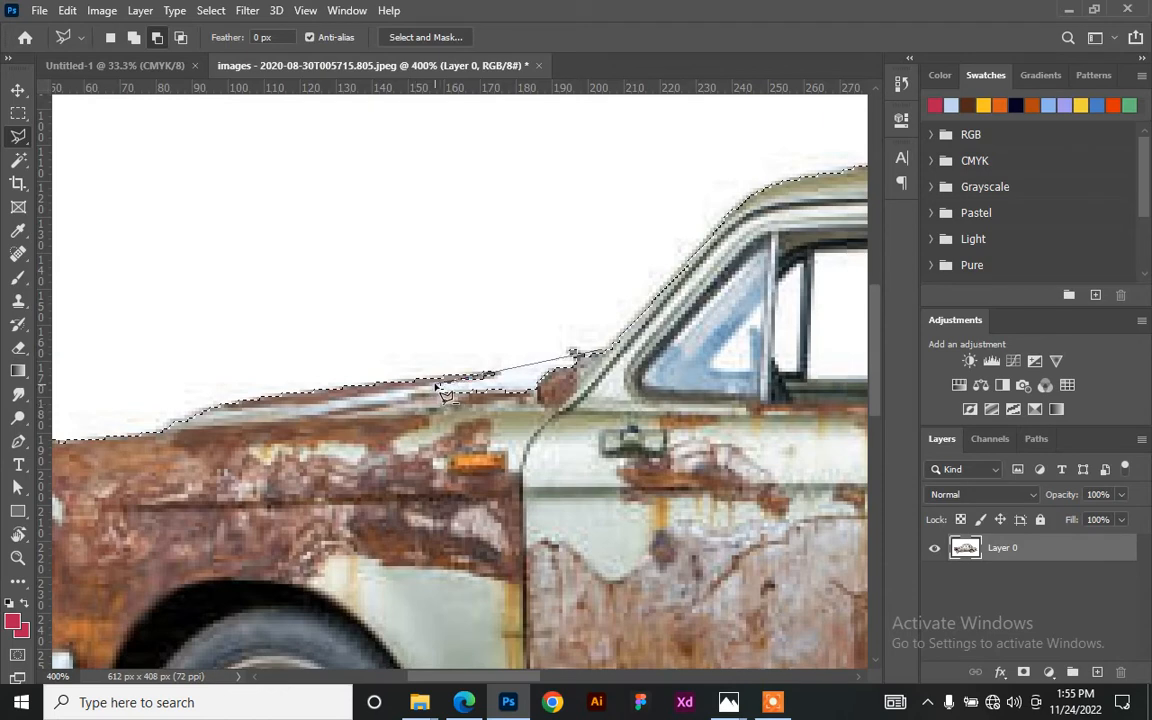
click(471, 422)
scroll(560, 358, down, 3)
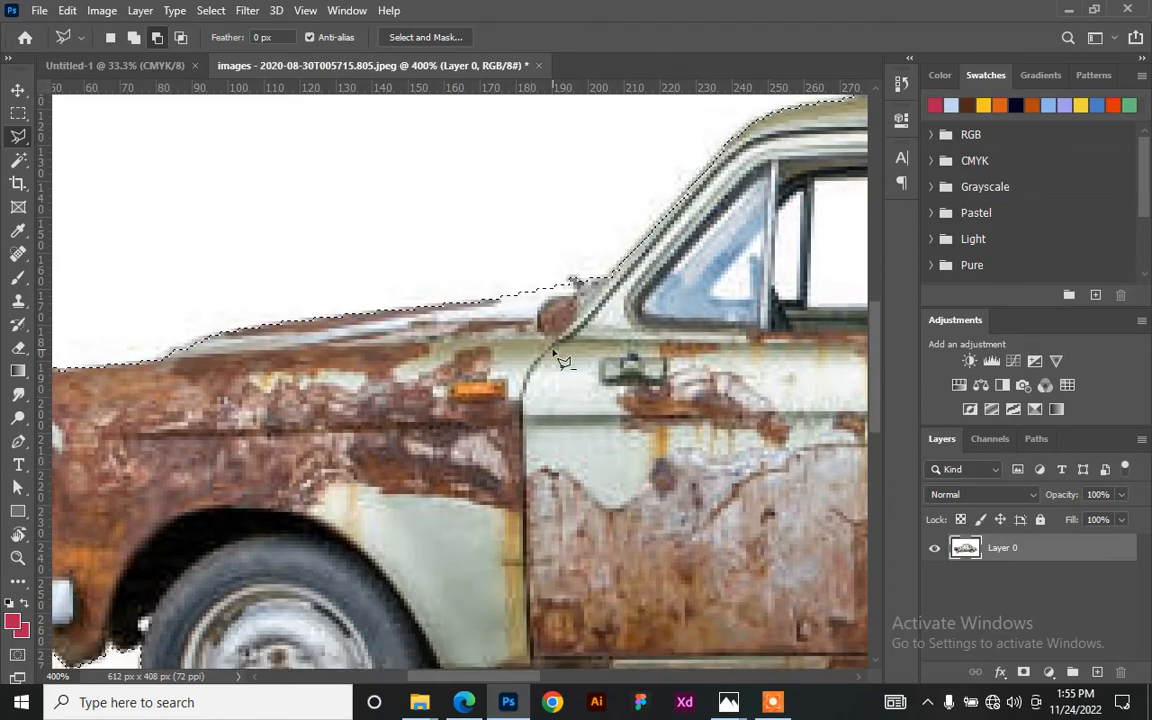
scroll(560, 358, down, 4)
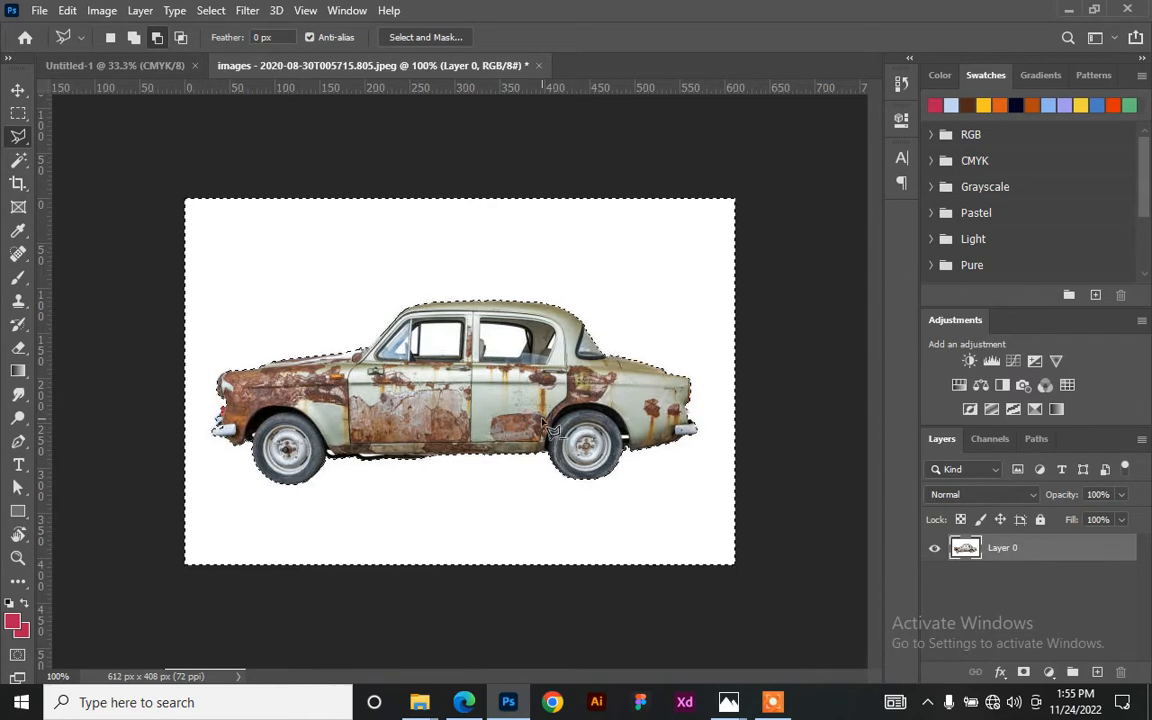
scroll(543, 425, up, 4)
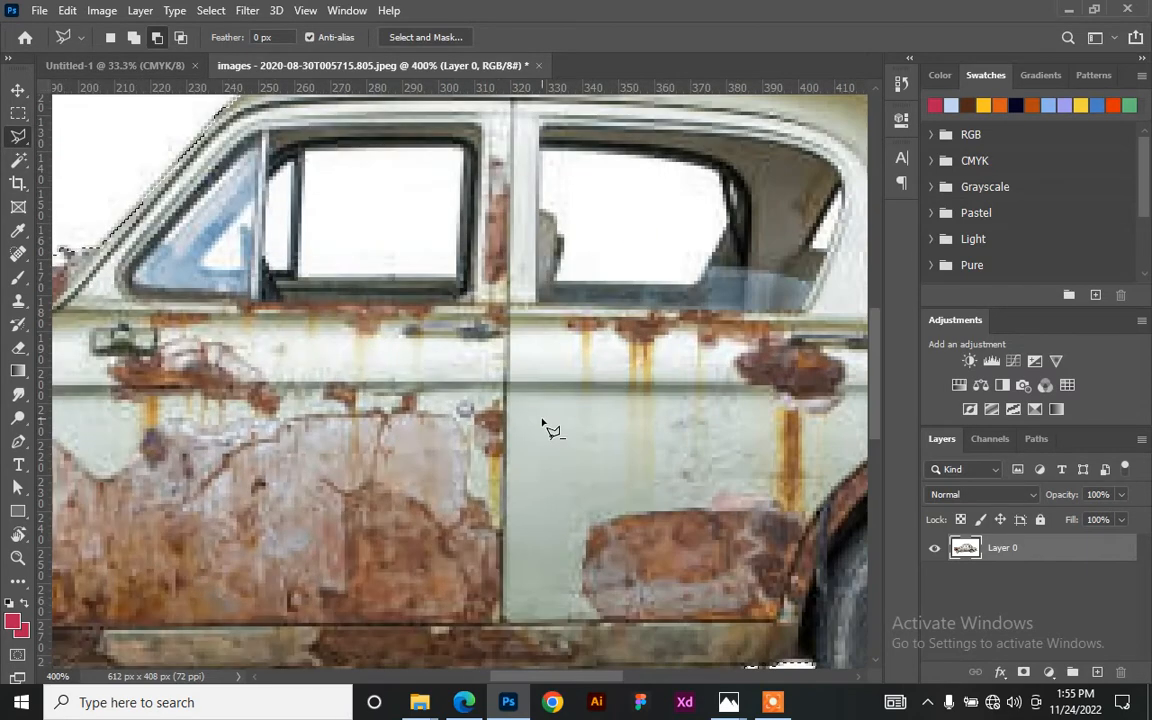
- Add the white strip under the door with the Magic Wand, delete the white, and deselect
click(18, 160)
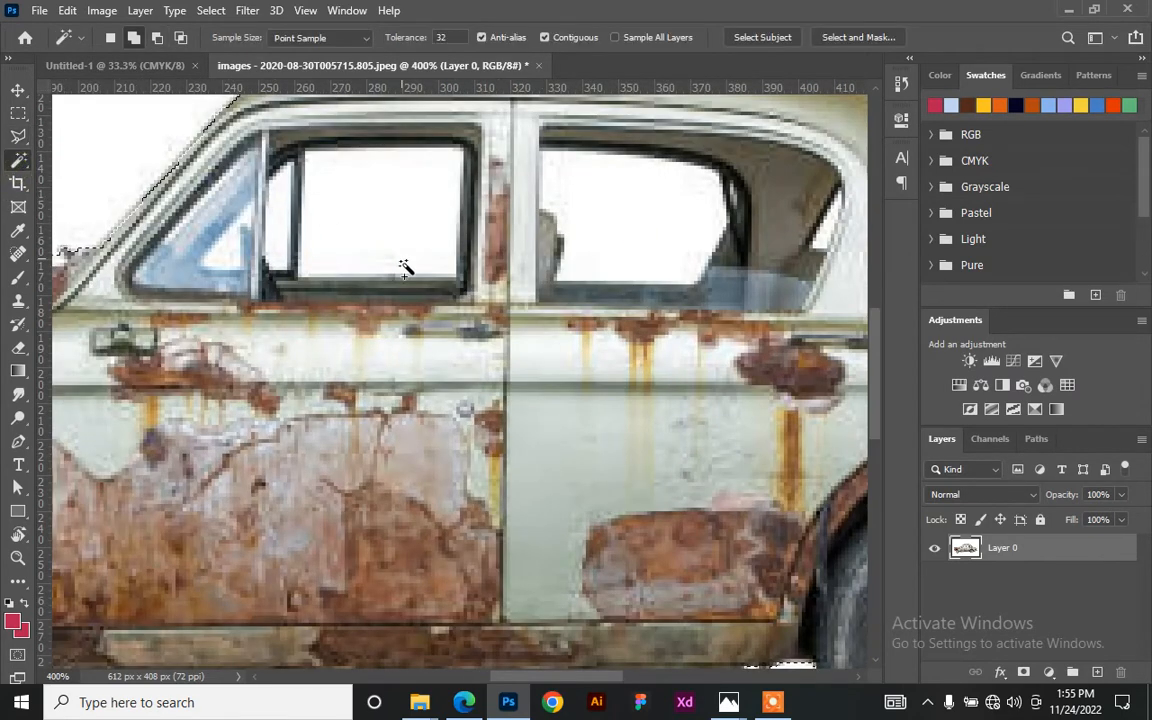
key(space)
drag(391, 446, 532, 186)
drag(525, 339, 643, 302)
click(450, 311)
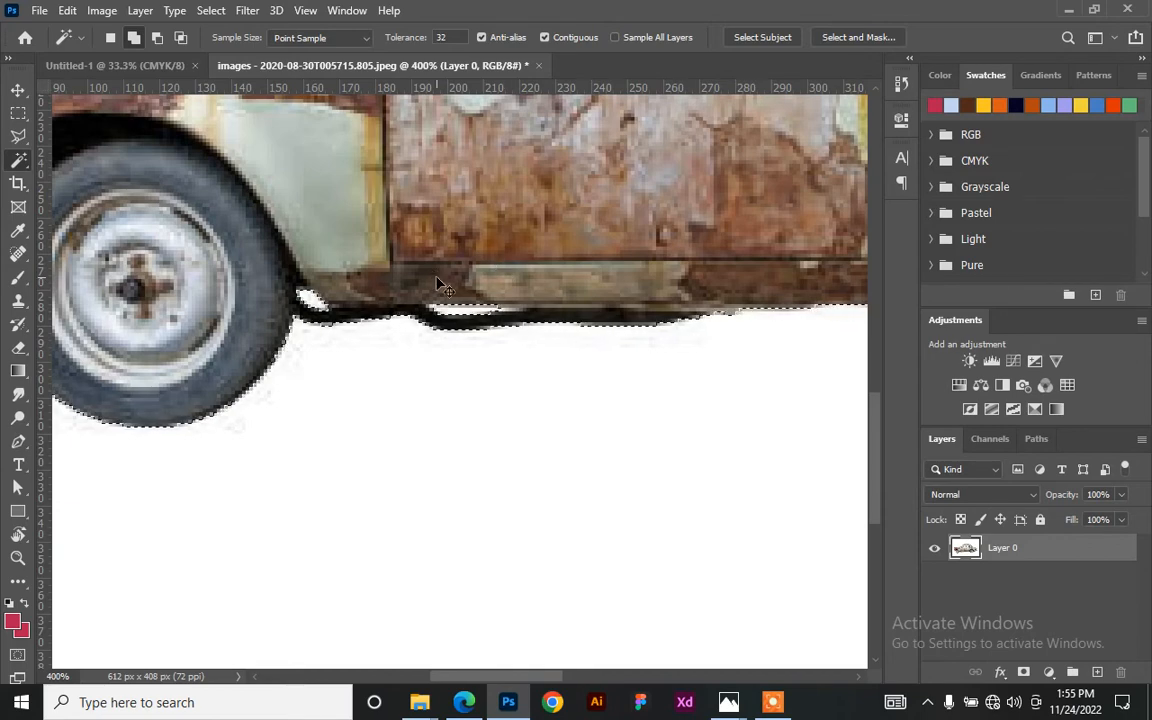
scroll(437, 283, down, 2)
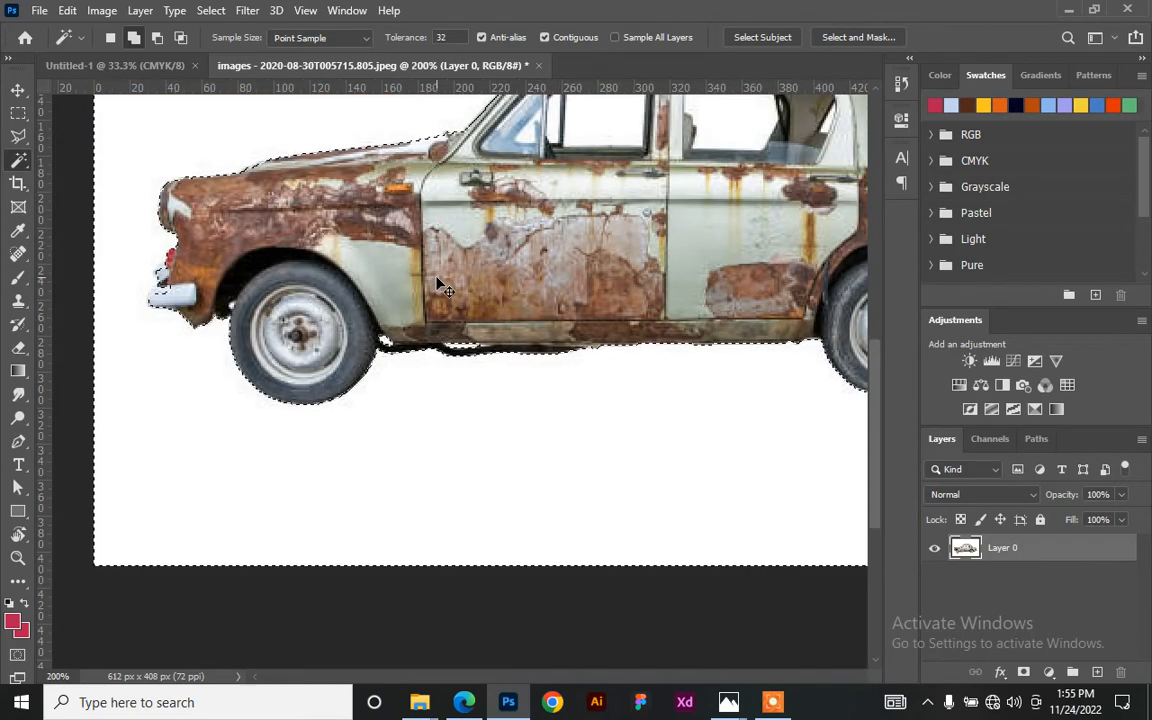
scroll(437, 280, down, 2)
scroll(338, 279, up, 1)
scroll(360, 287, up, 1)
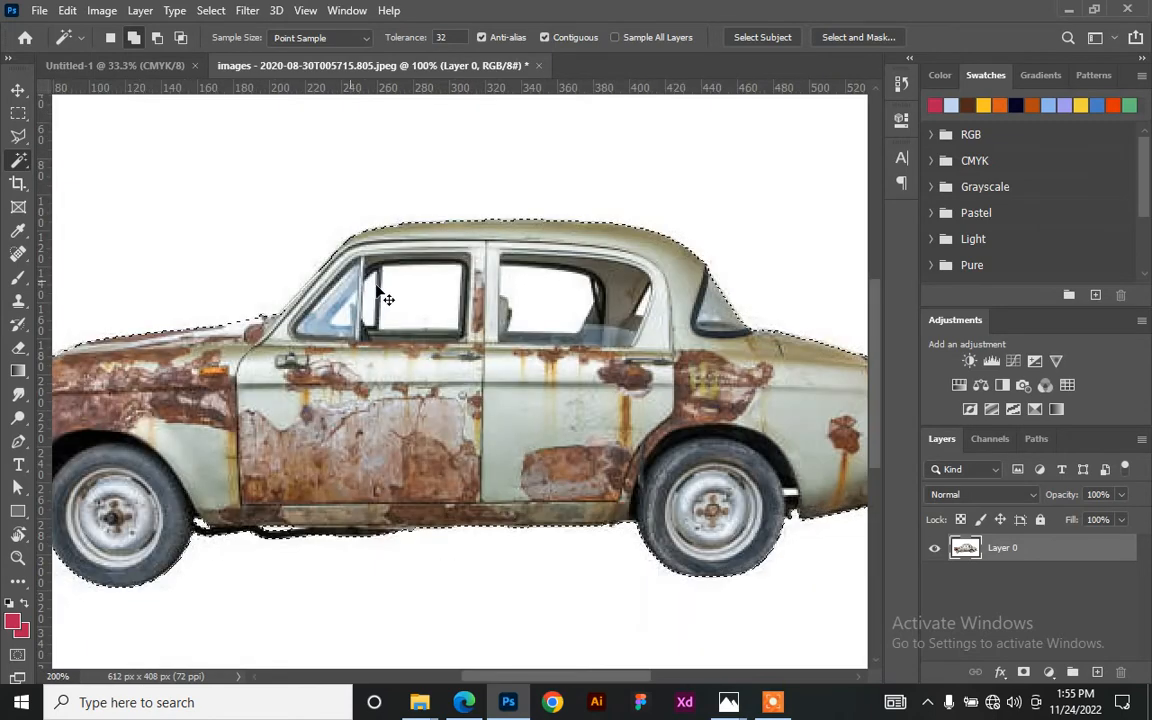
scroll(470, 310, down, 1)
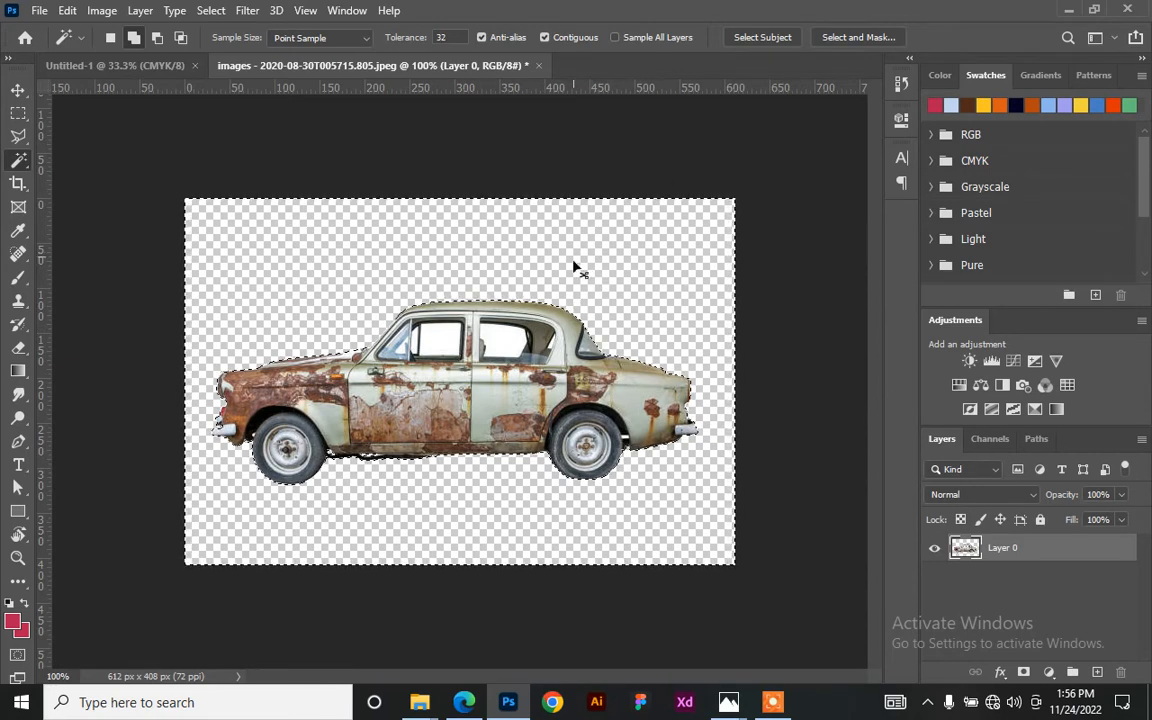
key(ctrl+d)
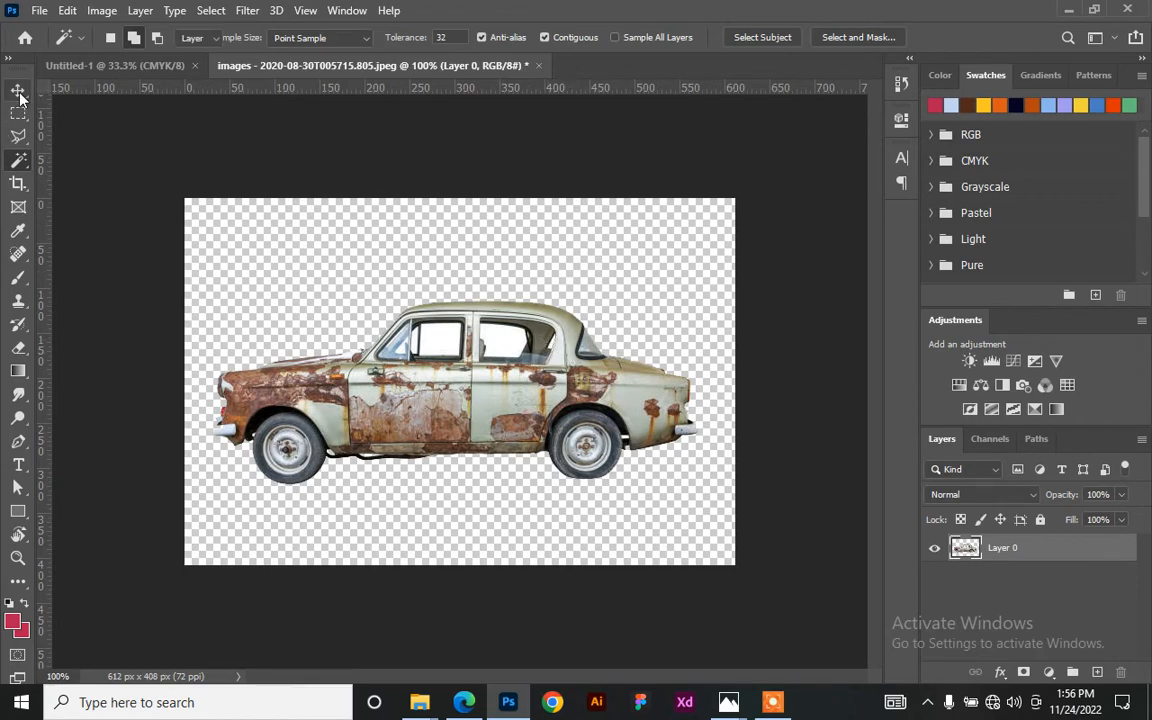
- Drag the cut-out rusty car into the Untitled-1 billboard document
click(18, 90)
drag(506, 376, 198, 127)
mouse_move(473, 422)
mouse_down()
mouse_move(376, 390)
mouse_move(536, 386)
mouse_move(486, 374)
mouse_move(469, 398)
mouse_up()
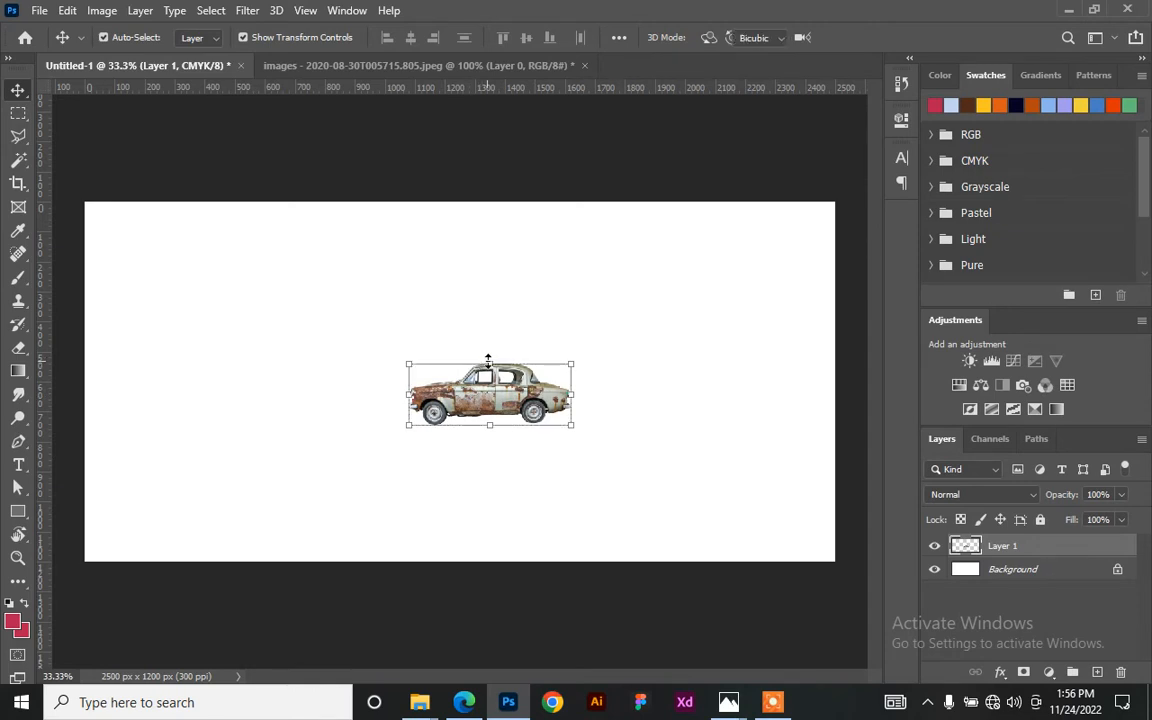
- Flip the car horizontally, scale it to about 188%, and reposition it on the canvas
drag(487, 360, 488, 358)
right_click(490, 362)
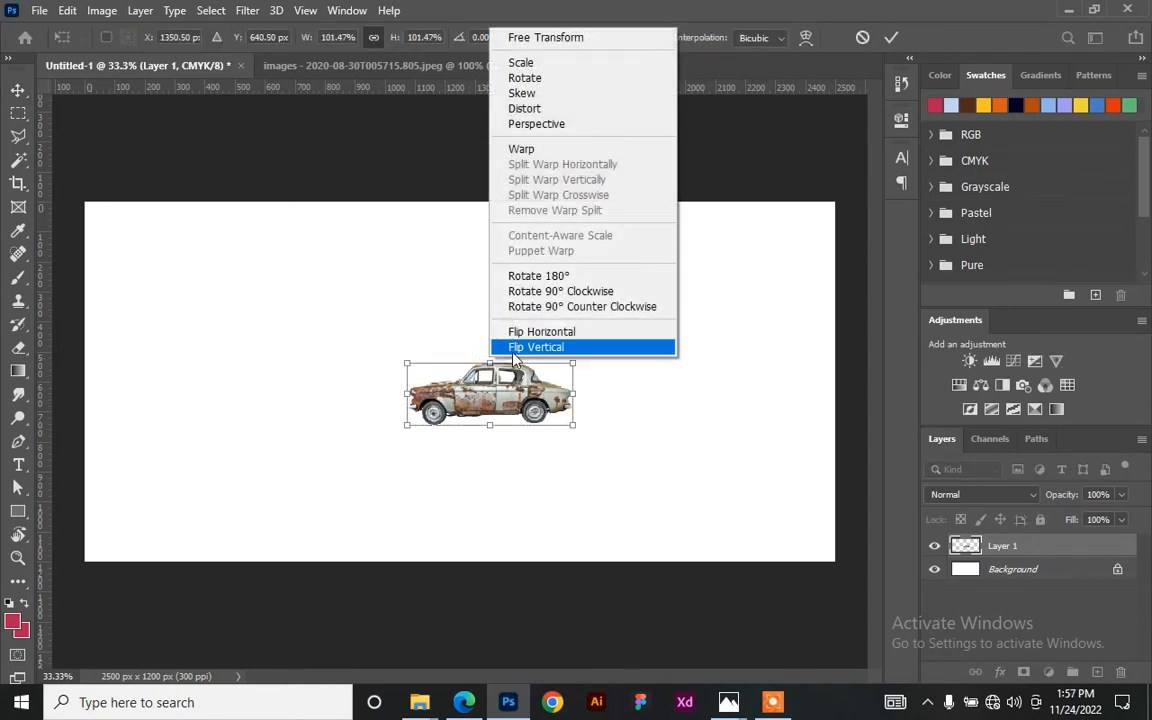
click(588, 333)
drag(440, 390, 368, 408)
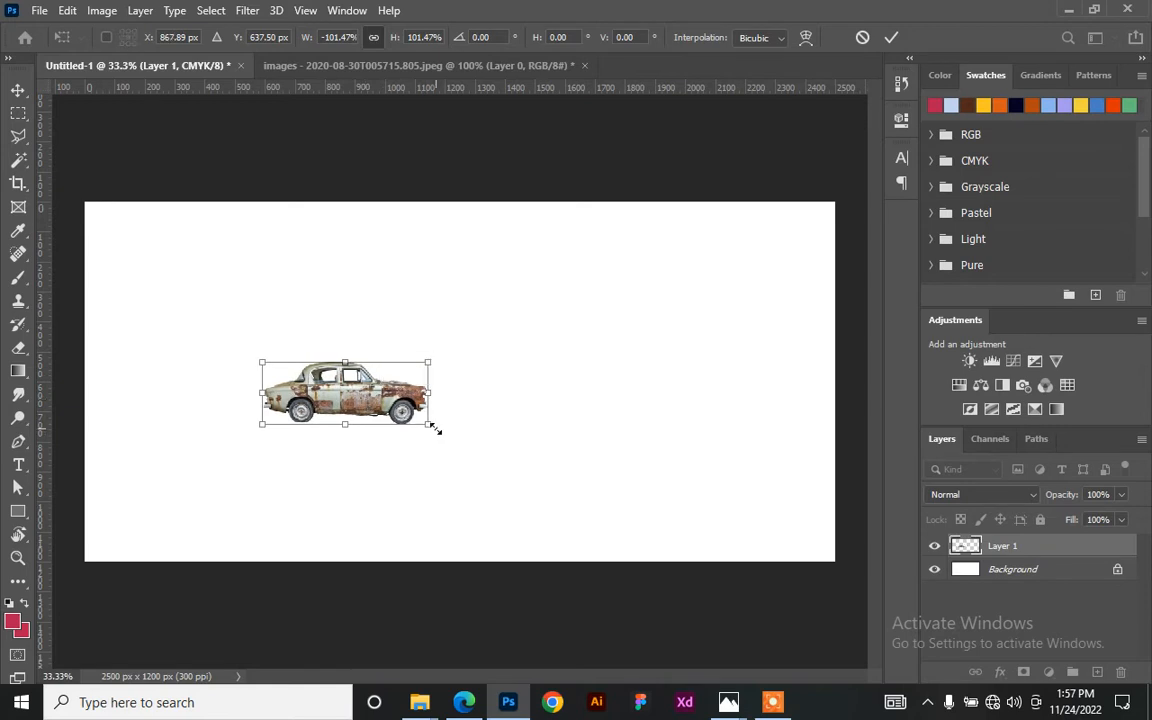
drag(435, 428, 540, 466)
drag(388, 424, 312, 428)
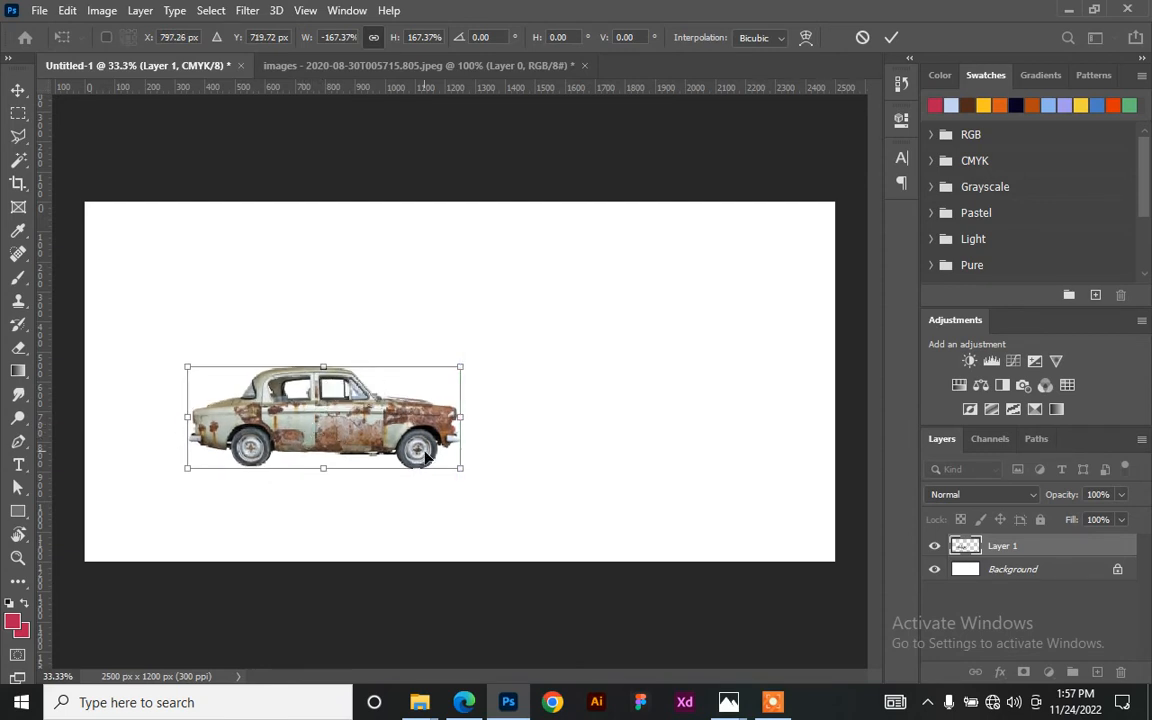
drag(462, 469, 495, 482)
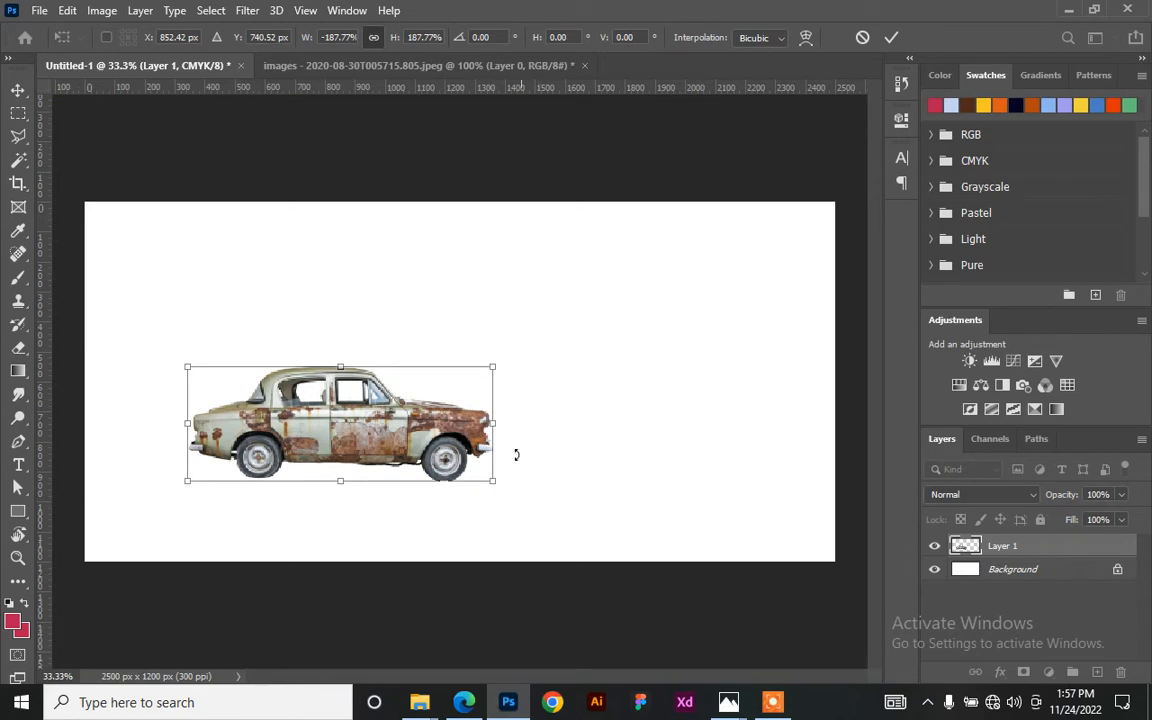
click(891, 37)
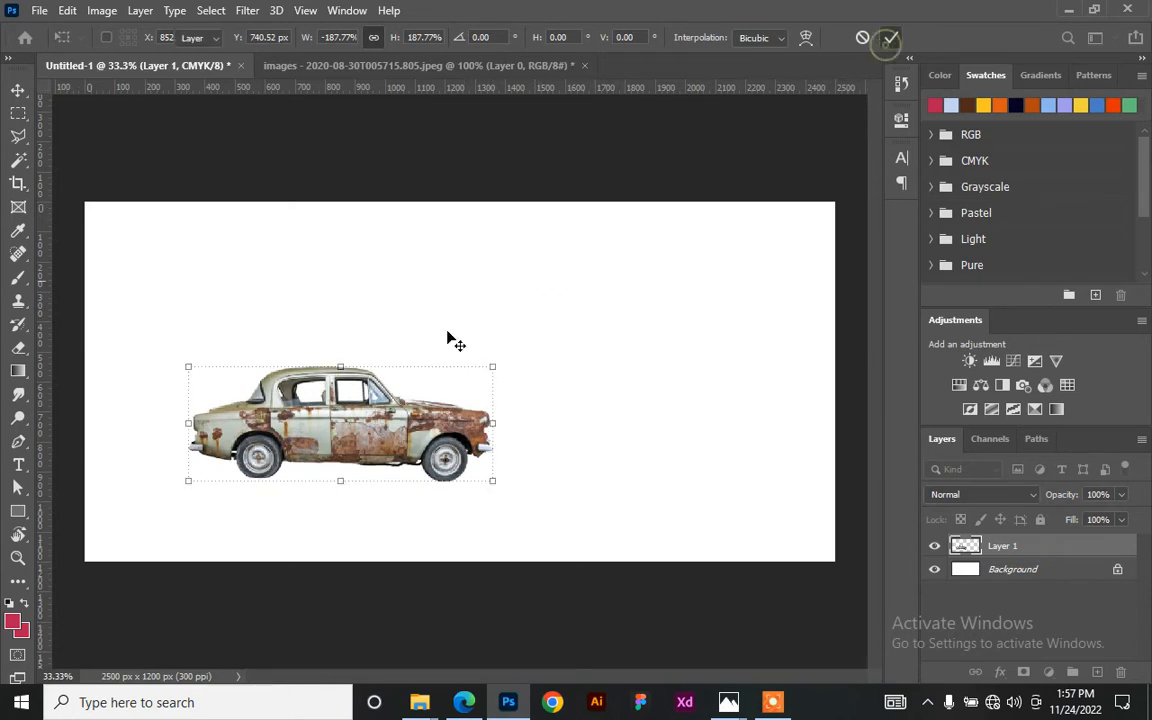
drag(358, 428, 402, 386)
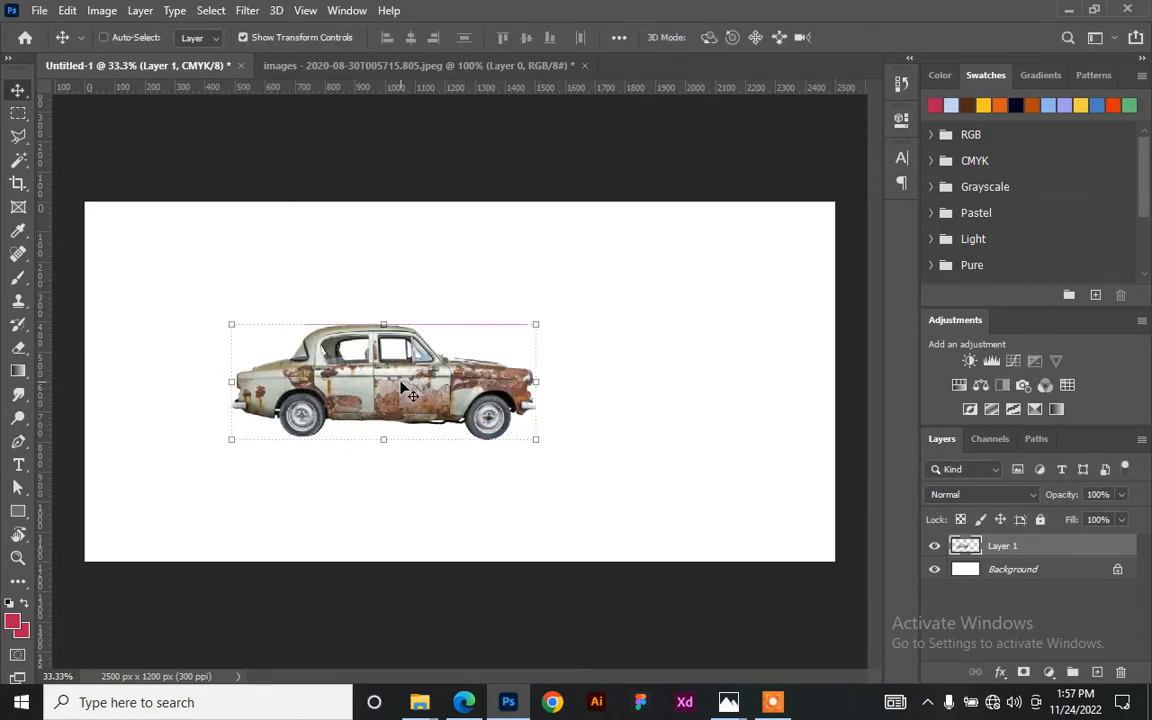
key(ctrl+plus)
key(ctrl+plus)
key(ctrl+minus)
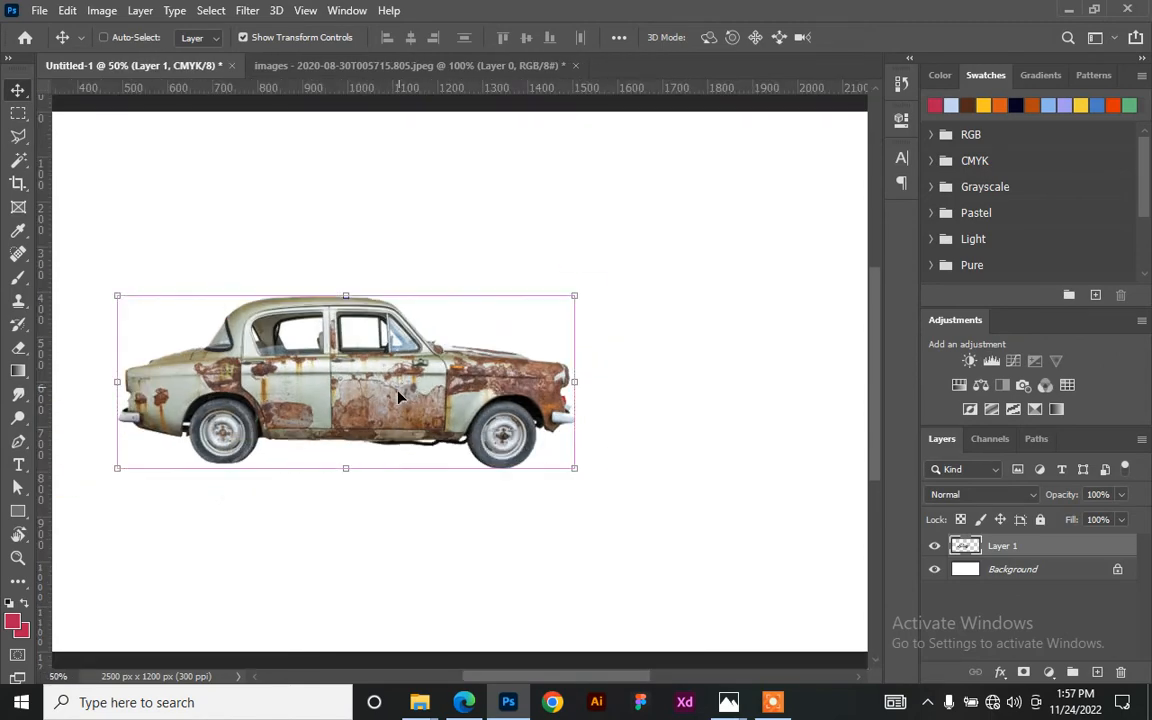
scroll(383, 458, down, 3)
- From the RESOURCE 2 window, open the orange car JPEG with Adobe Photoshop 2020
click(420, 700)
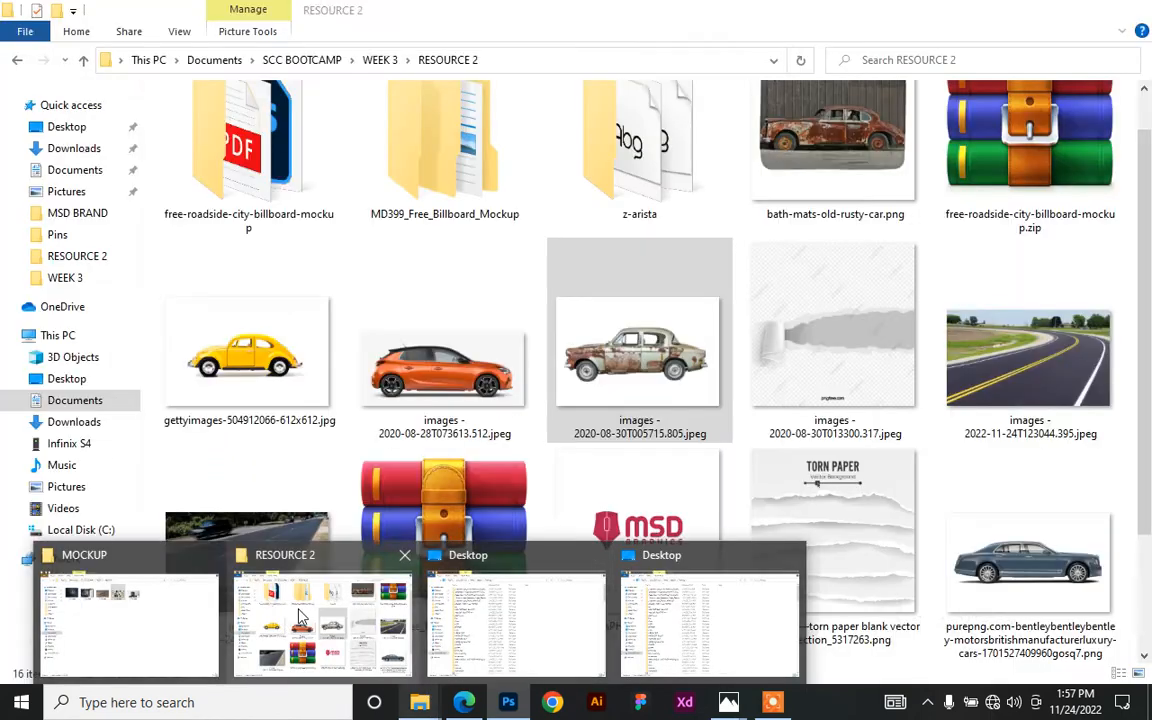
click(314, 617)
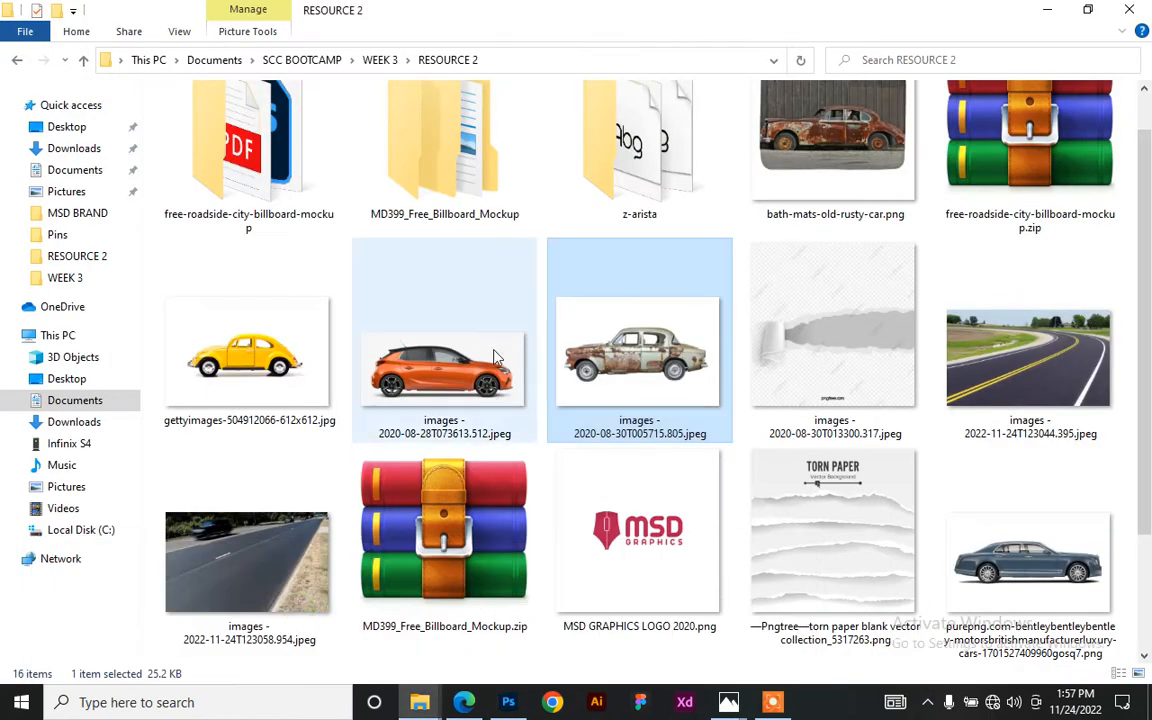
click(448, 325)
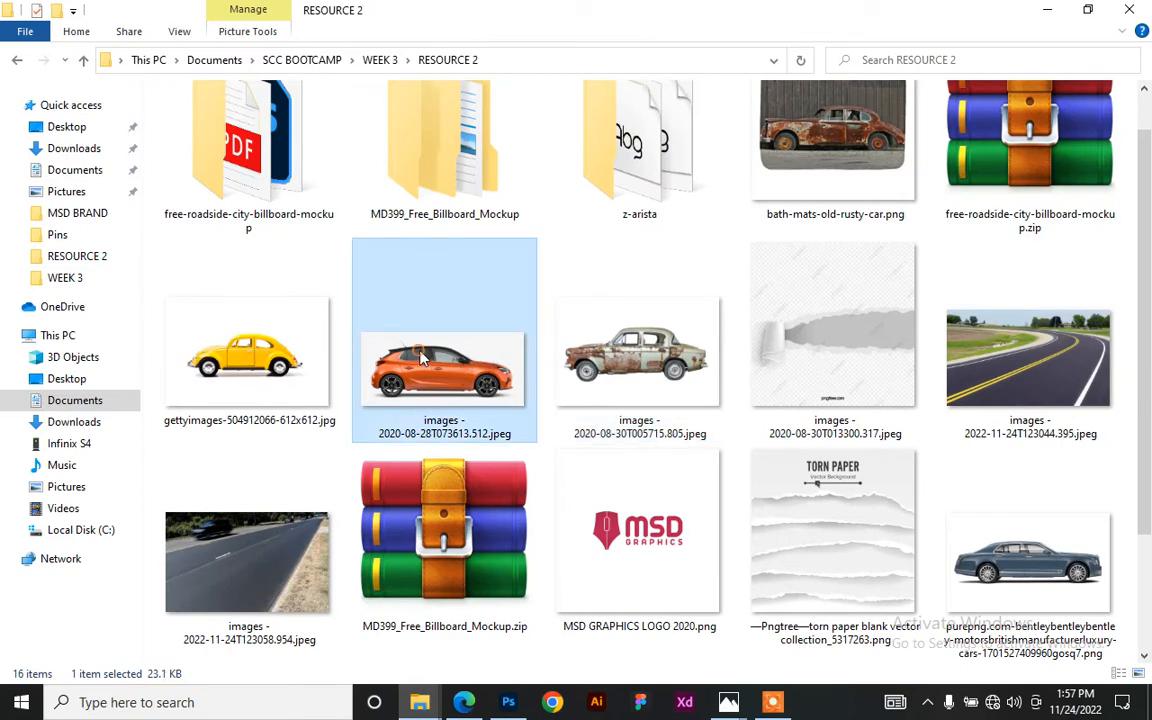
right_click(422, 358)
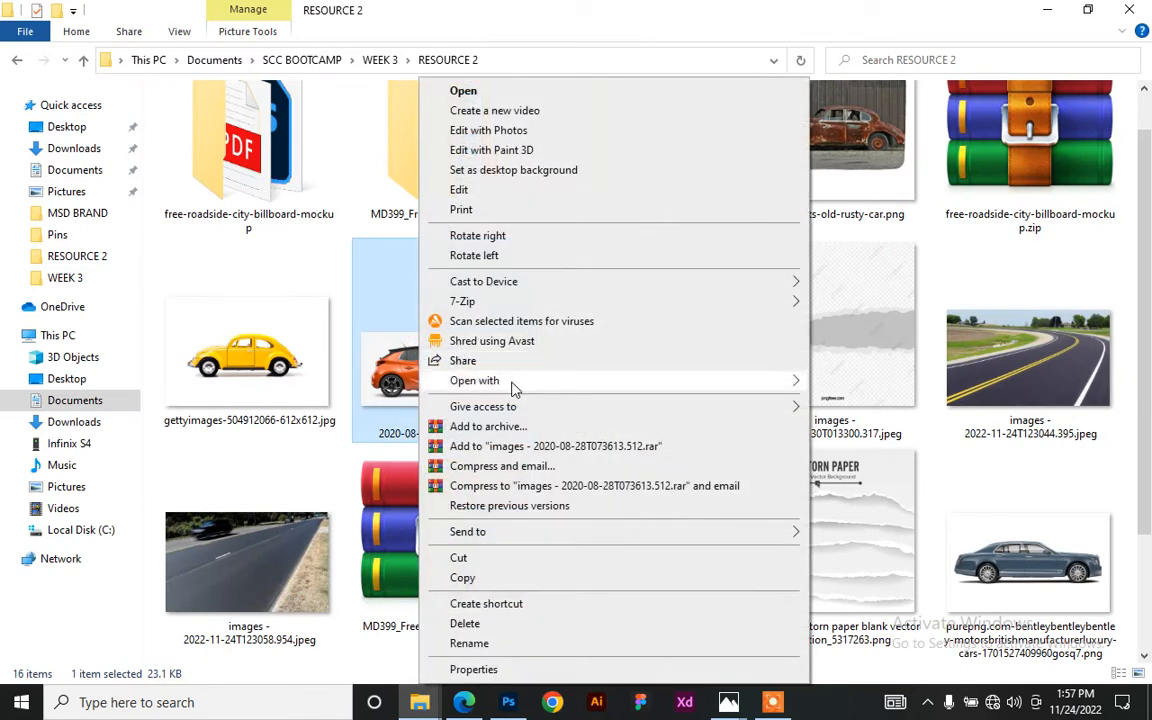
mouse_move(515, 388)
click(880, 401)
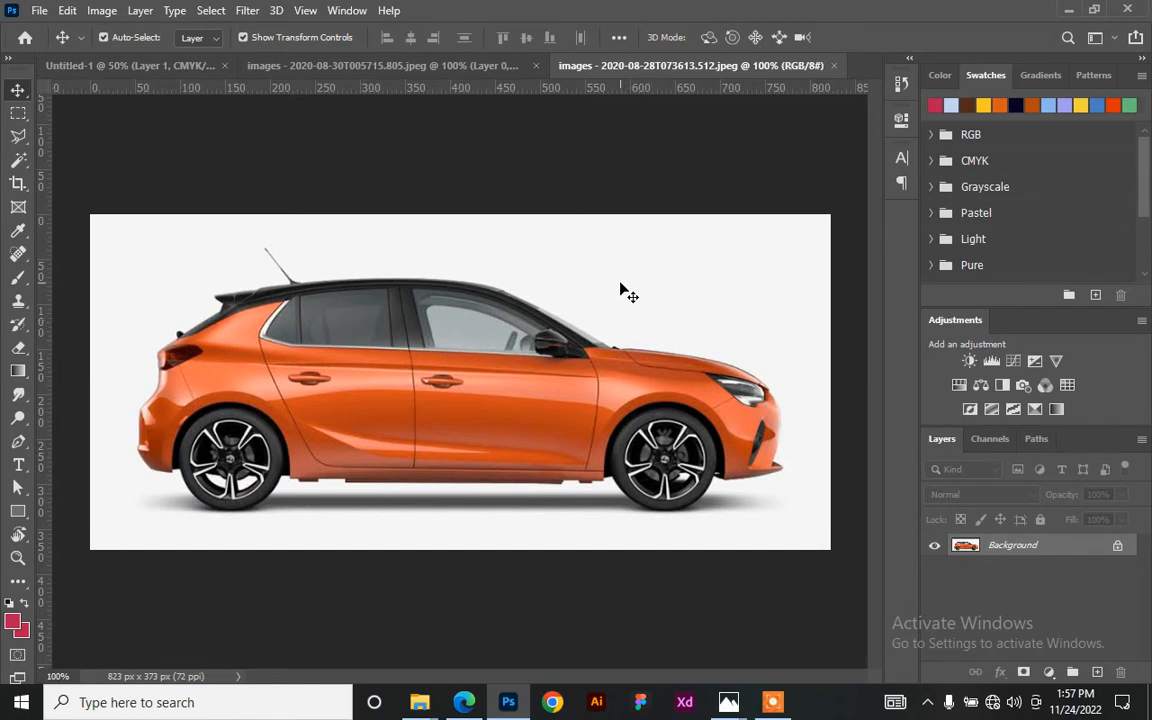
- Convert the Background to Layer 0 and delete the white area selected with the Magic Wand
double_click(1091, 547)
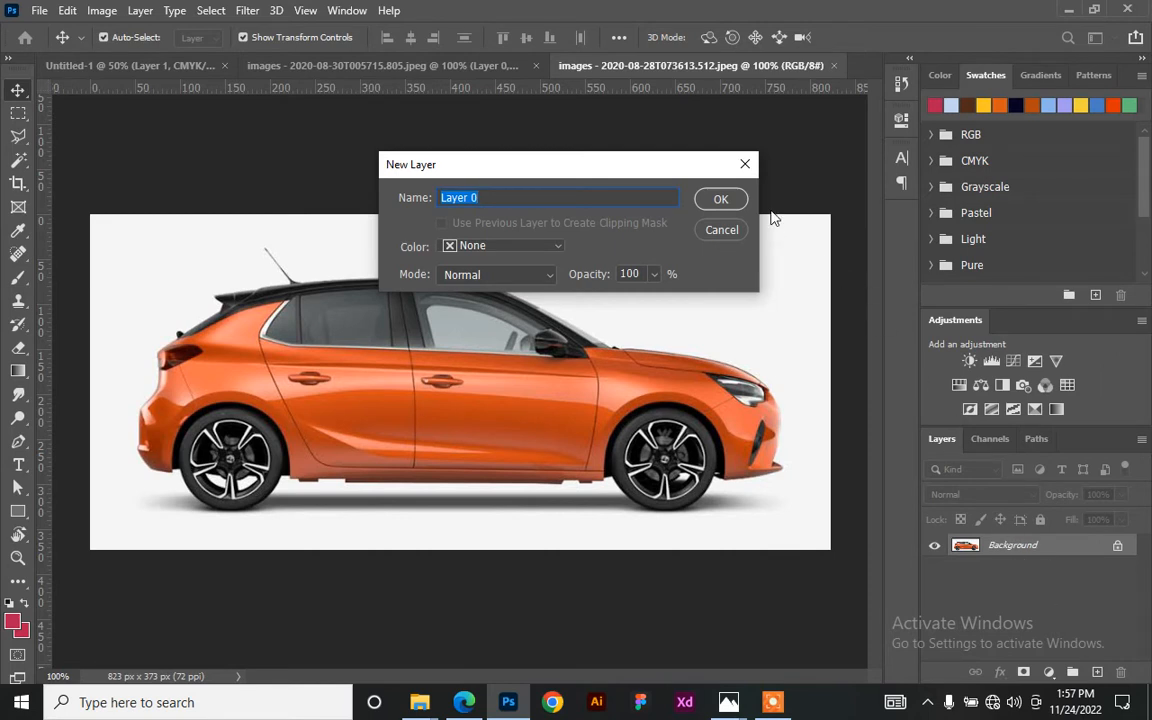
click(744, 164)
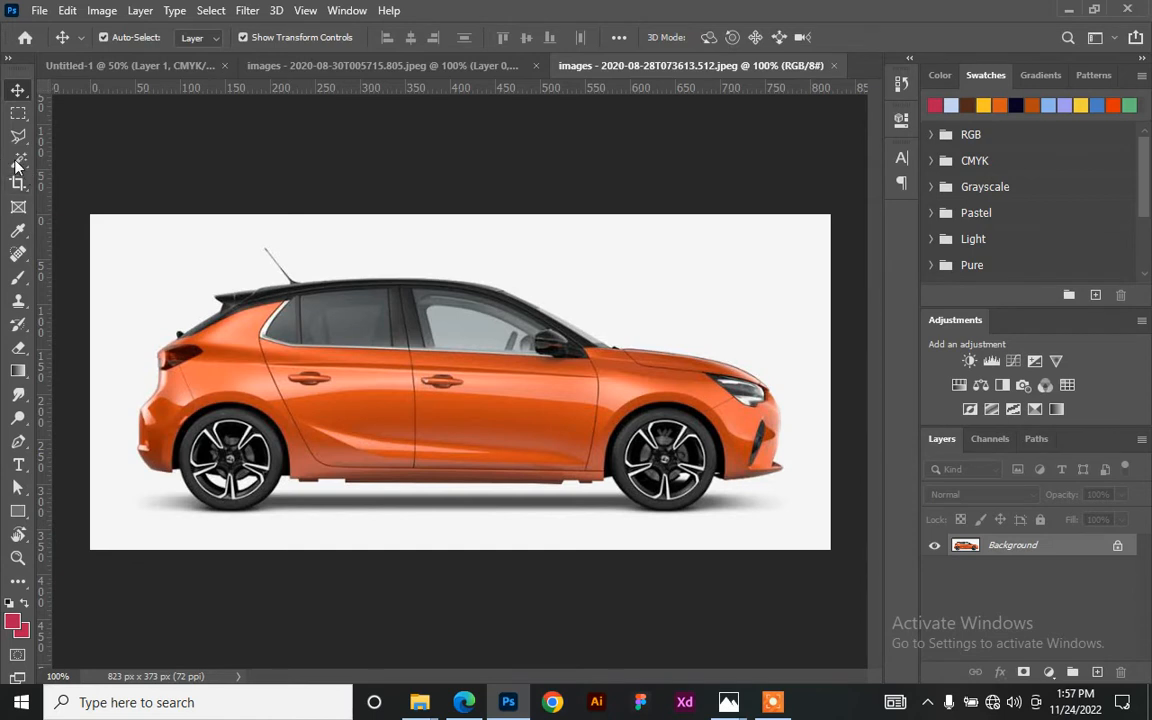
click(17, 158)
click(595, 280)
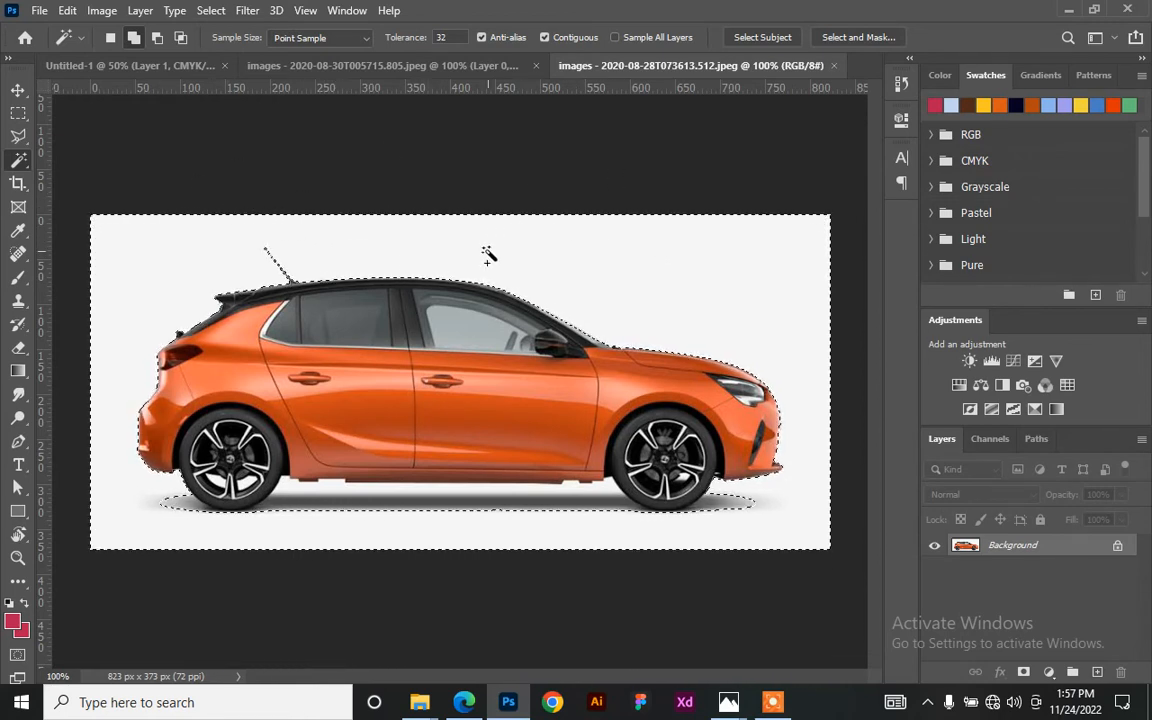
key(shift+F5)
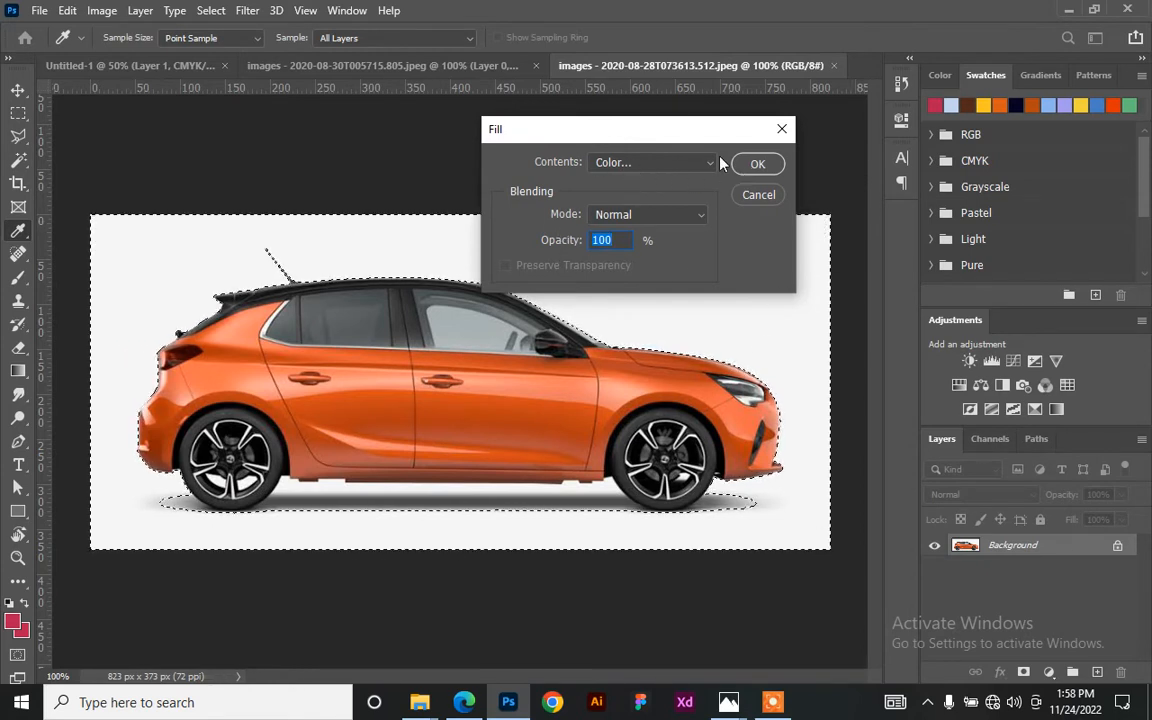
click(782, 128)
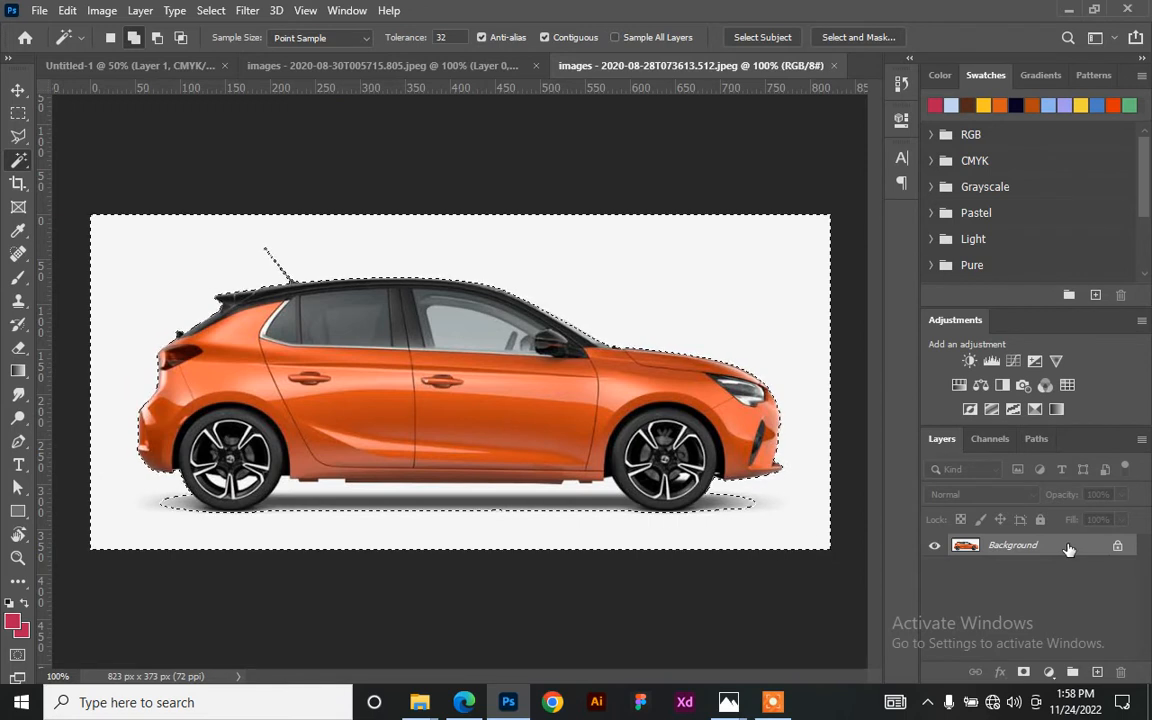
double_click(1068, 549)
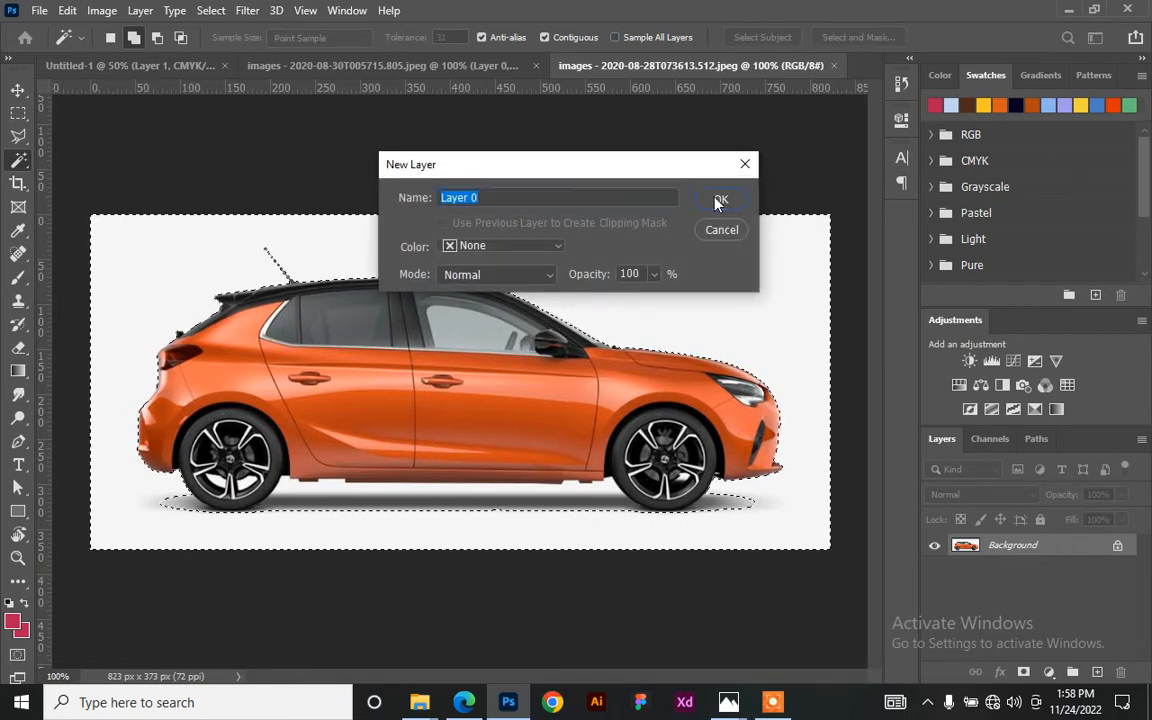
click(718, 202)
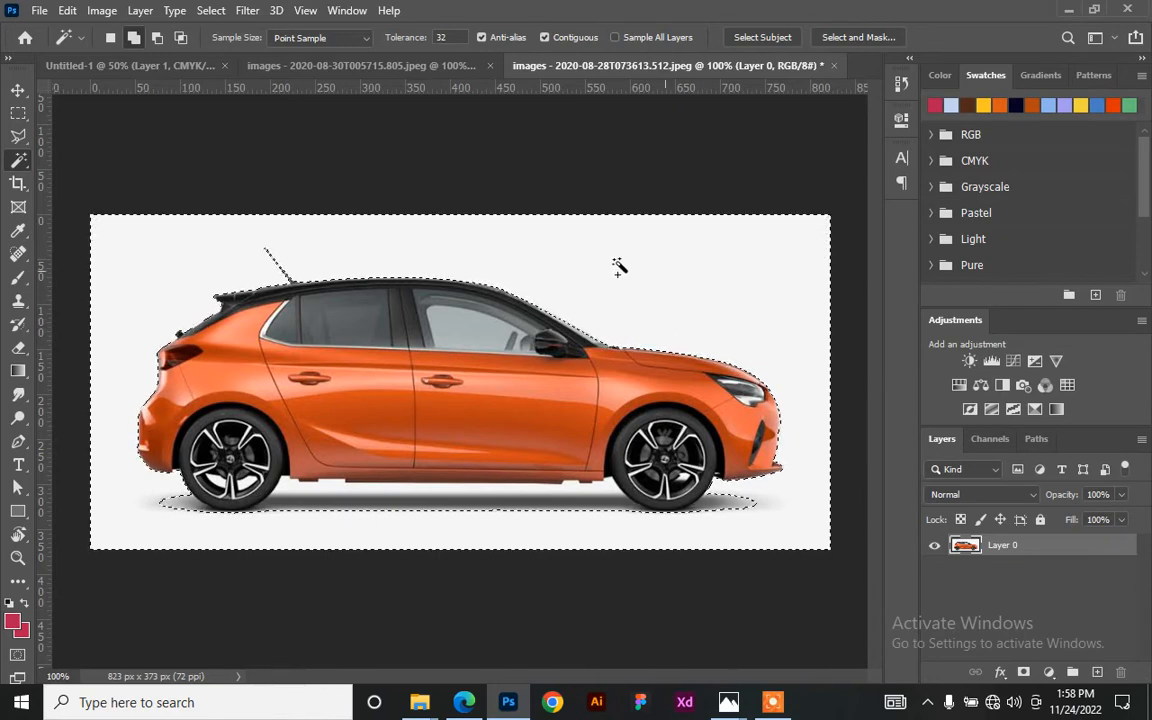
key(Delete)
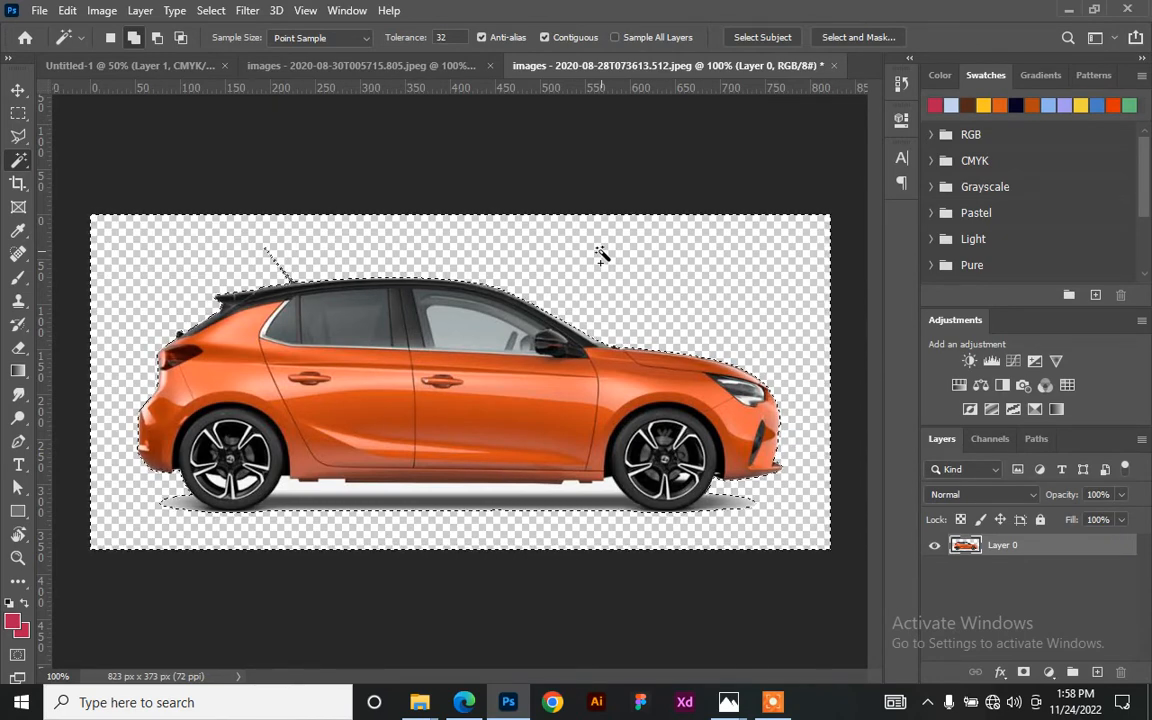
- Add the white strip and shadow patches under the car to the selection, then deselect
click(403, 492)
click(542, 505)
click(170, 507)
click(716, 508)
click(726, 507)
click(700, 506)
click(513, 522)
key(ctrl+d)
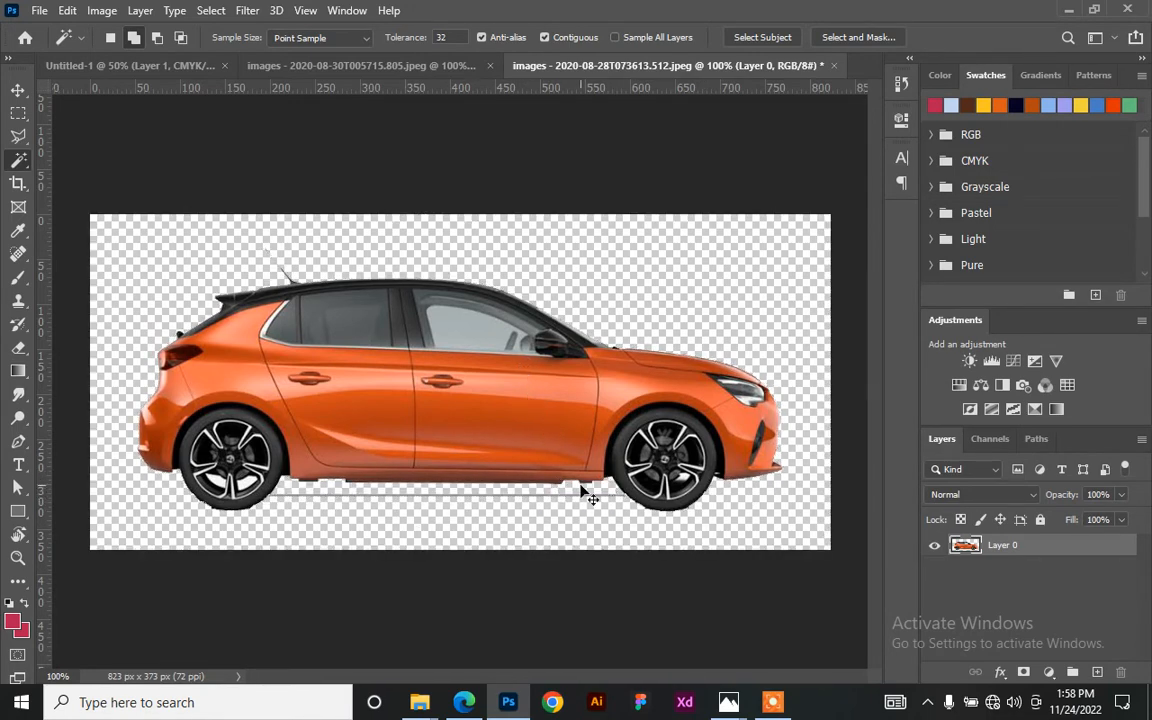
- Outline the leftover shadow strip under the car with the Polygonal Lasso and delete it
key(ctrl+plus)
scroll(658, 583, down, 1)
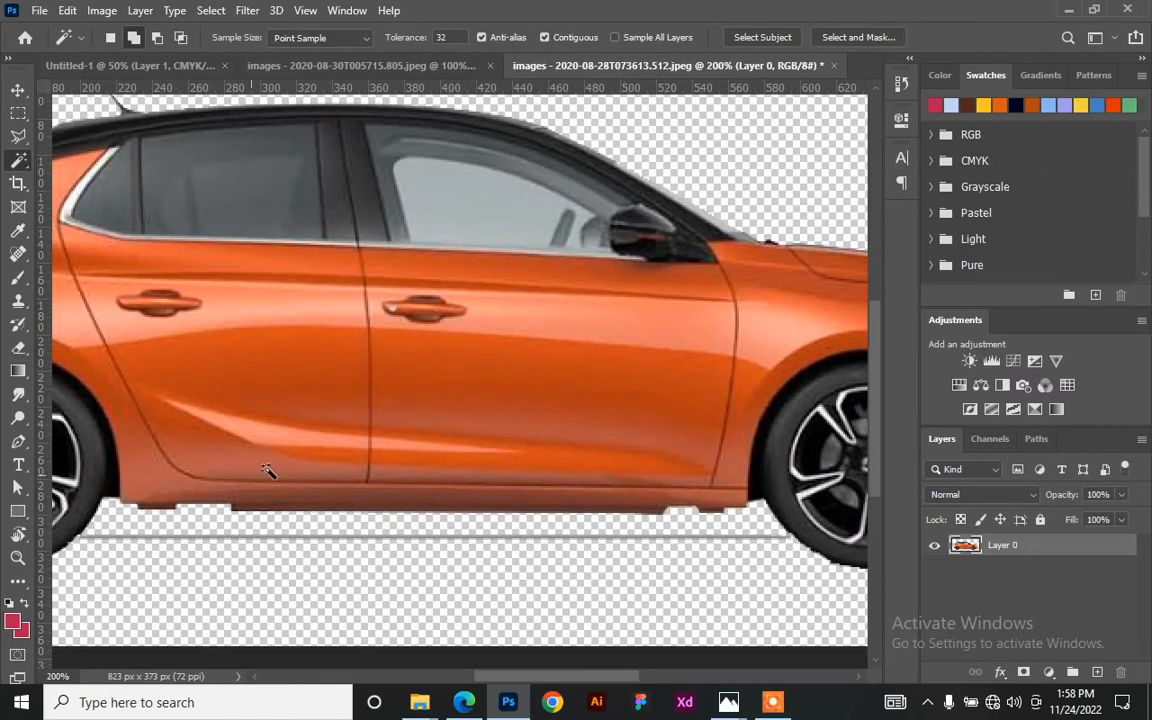
key(l)
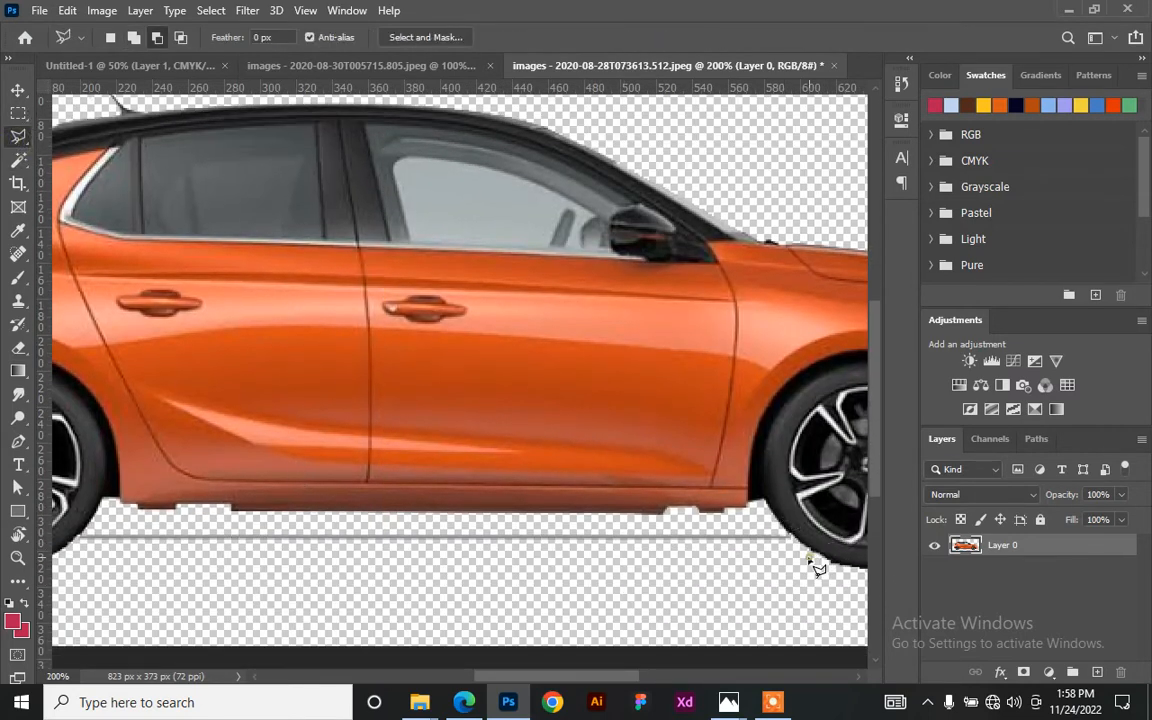
click(786, 538)
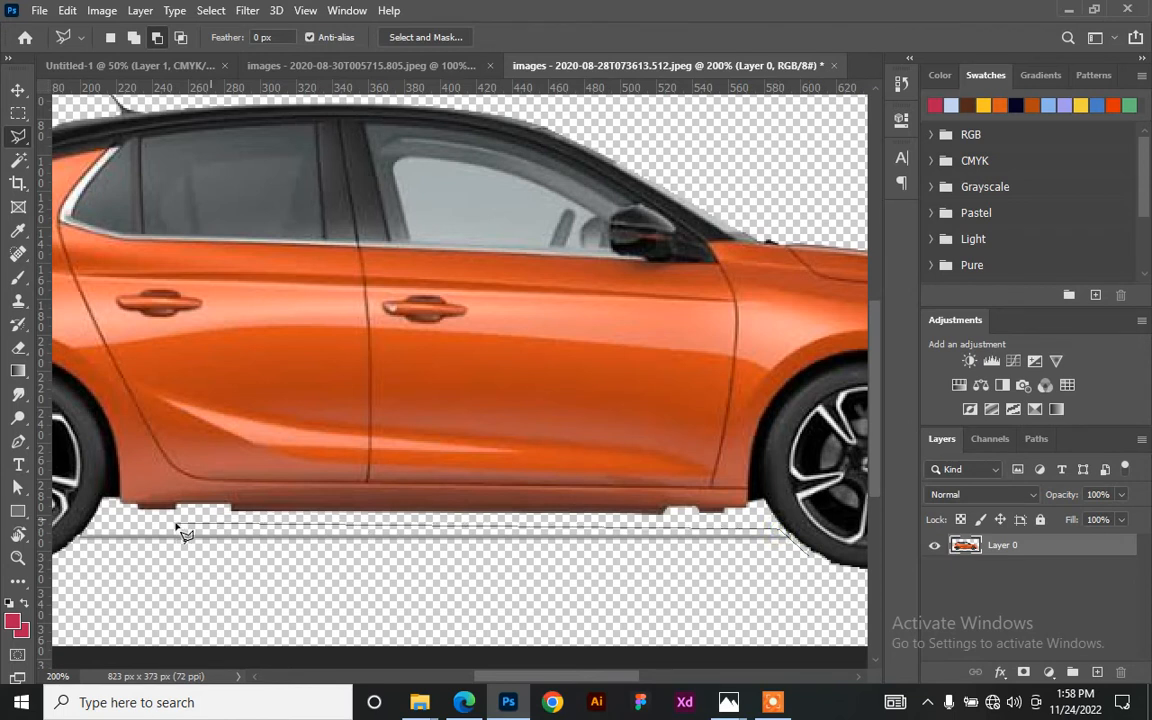
click(84, 576)
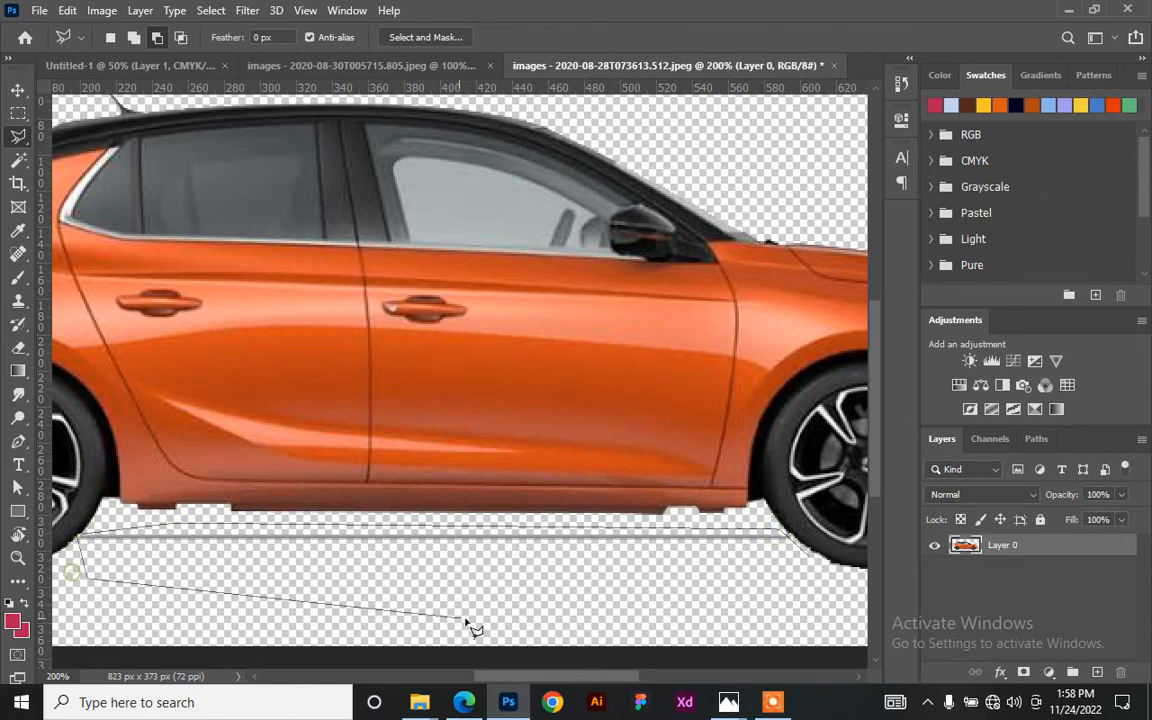
double_click(805, 563)
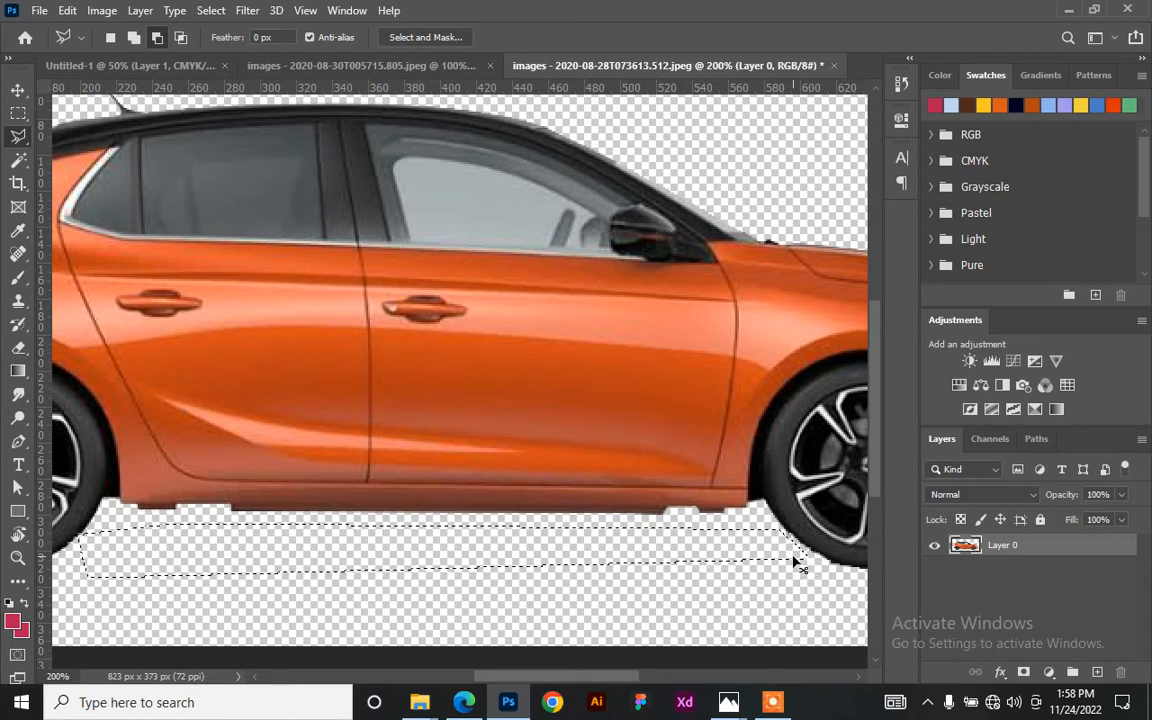
key(ctrl+minus)
key(ctrl+minus)
key(ctrl+minus)
key(Delete)
key(ctrl+d)
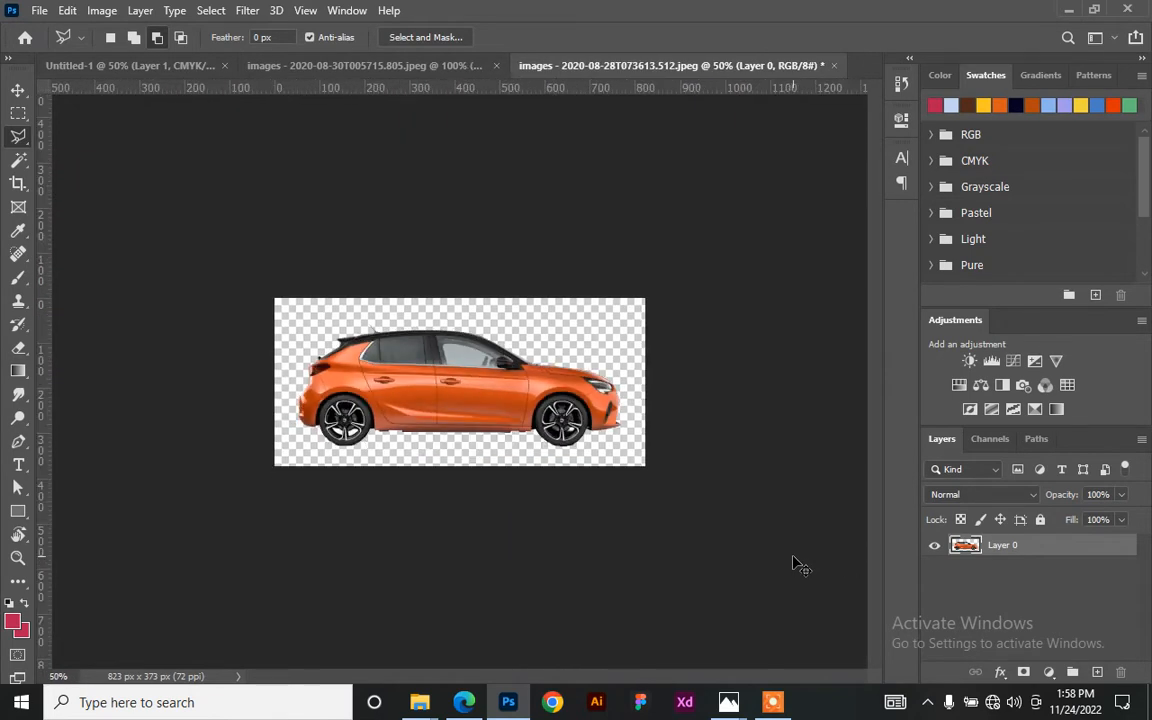
- Drag the orange car cutout into the billboard document and place it above the rusty car
key(v)
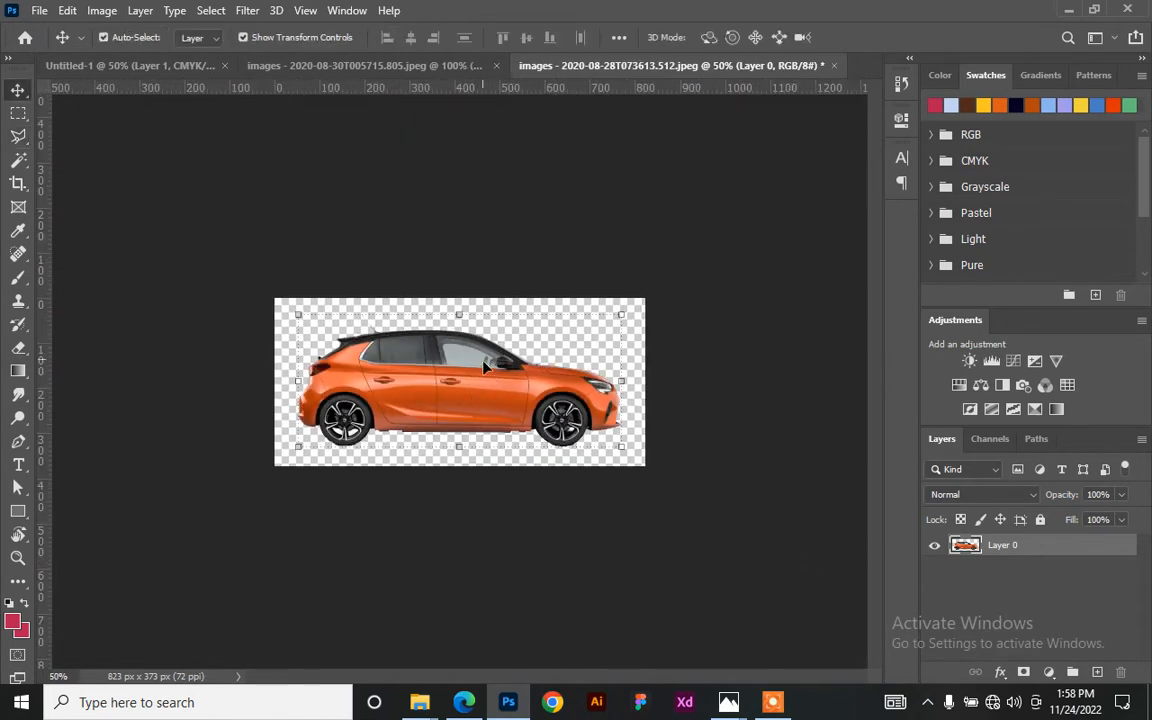
drag(488, 391, 336, 188)
mouse_move(480, 290)
mouse_down()
mouse_move(459, 290)
mouse_move(410, 370)
mouse_move(478, 330)
mouse_move(483, 376)
mouse_move(482, 312)
mouse_up()
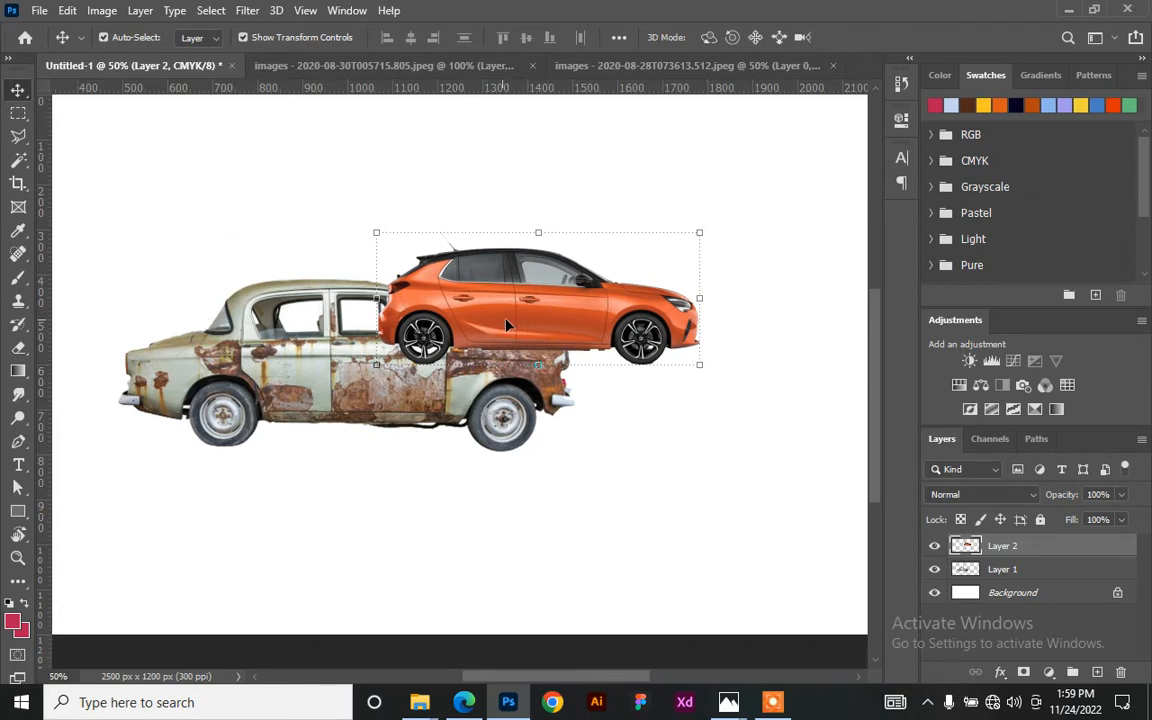
- Move the rusty car down and to the left on the billboard canvas
scroll(505, 315, down, 1)
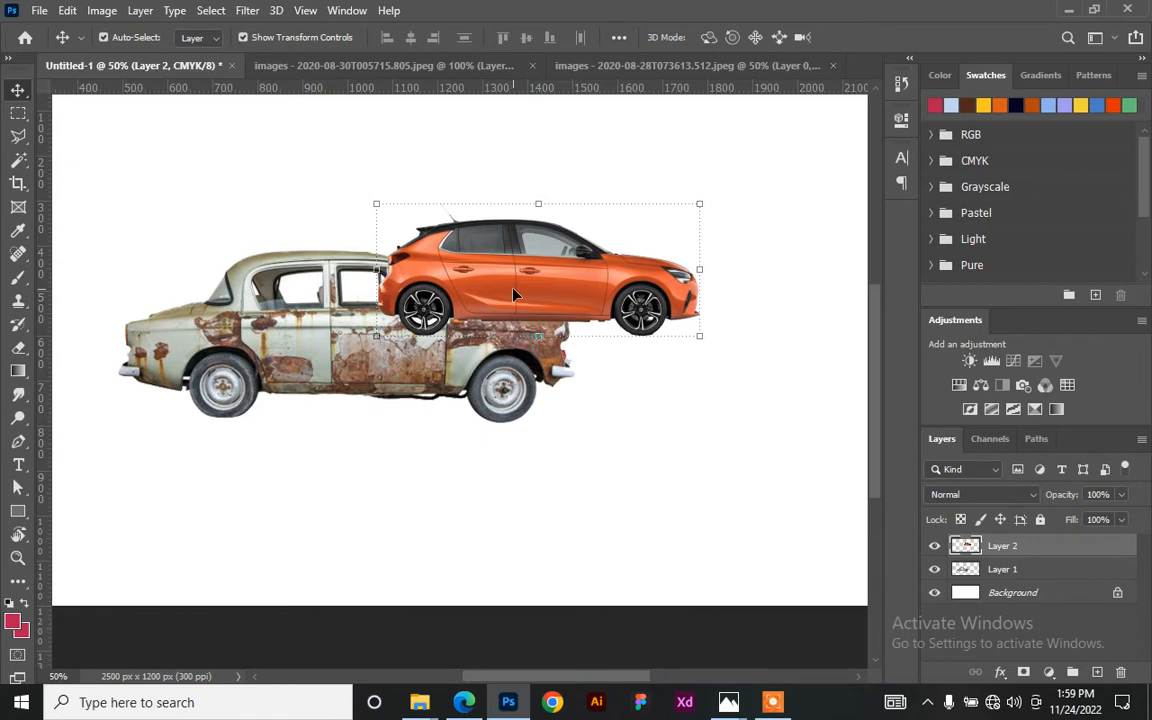
scroll(513, 295, down, 2)
scroll(513, 295, up, 2)
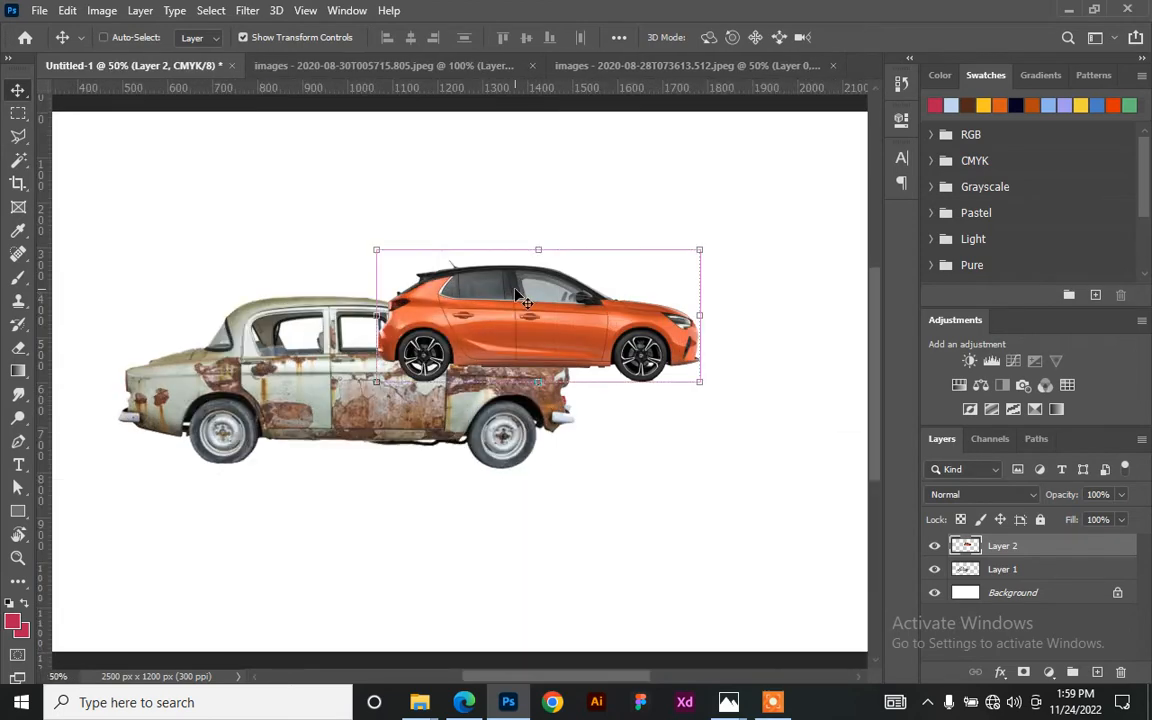
drag(268, 390, 220, 452)
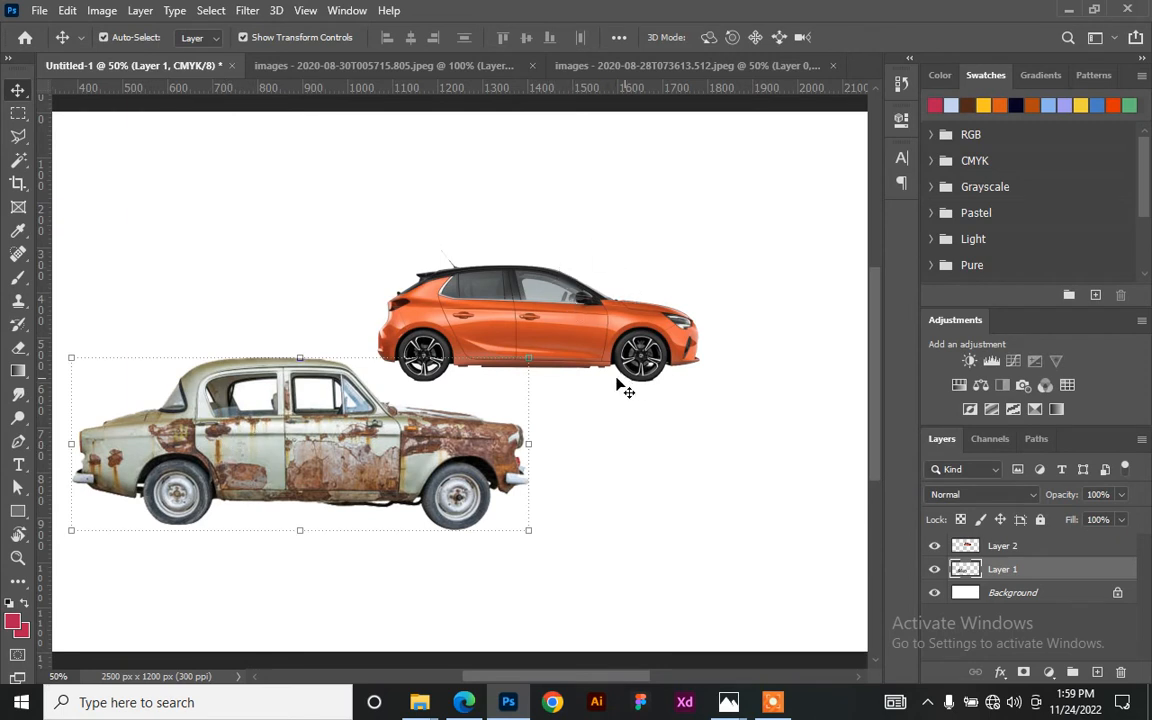
scroll(545, 210, down, 1)
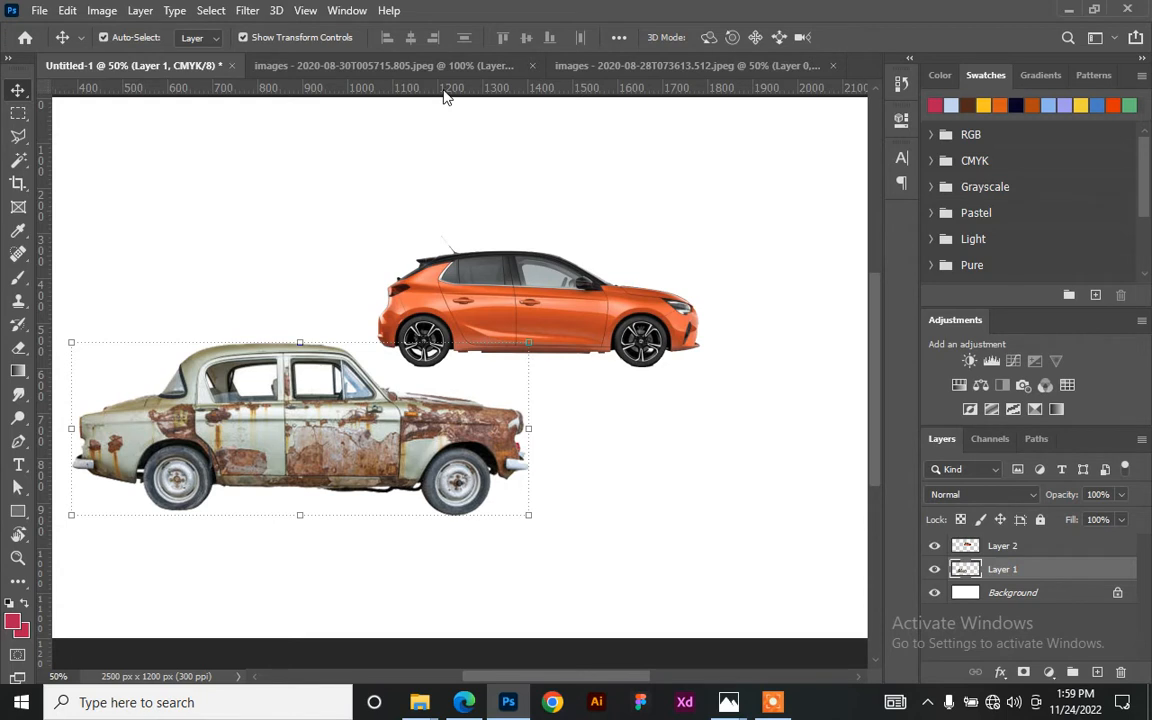
drag(458, 92, 463, 95)
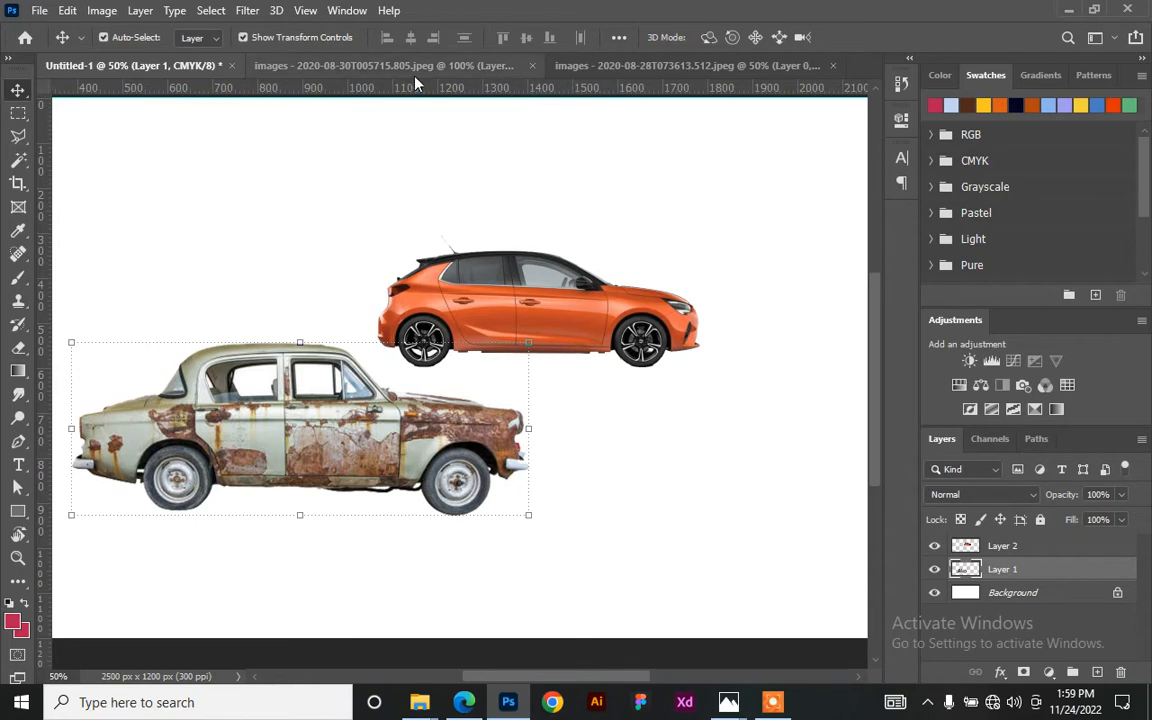
- Drag horizontal guides to Y 545 px and Y 928 px along the two cars' bottoms
click(337, 10)
mouse_move(307, 10)
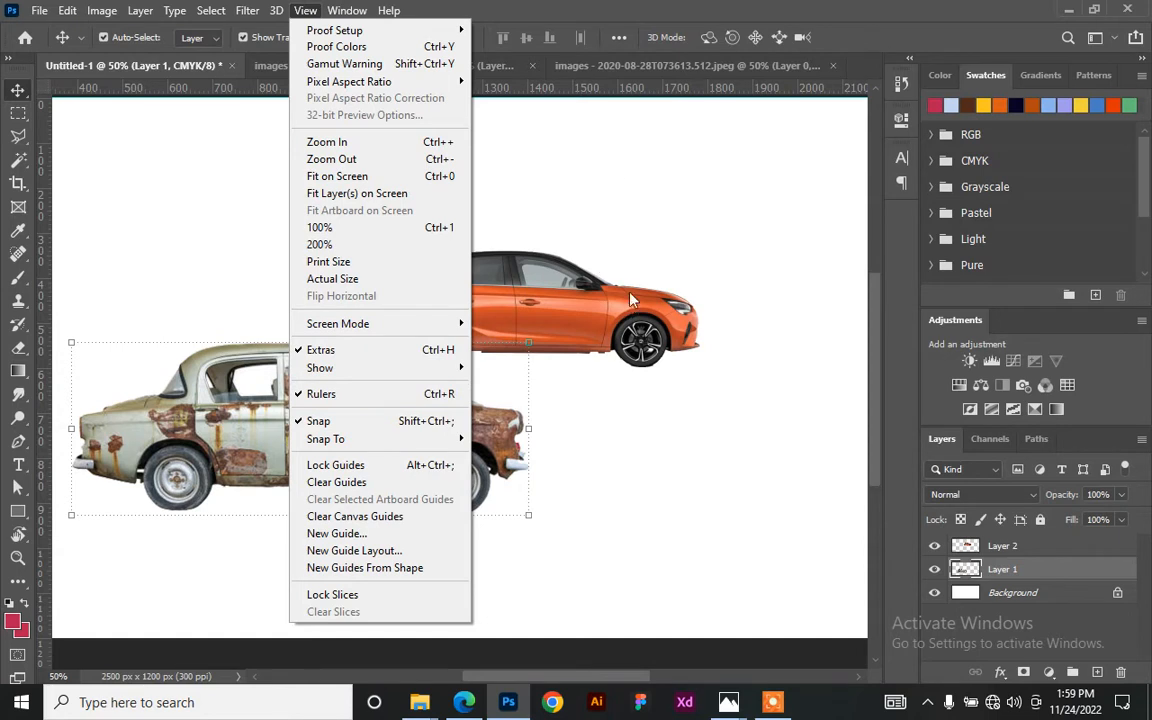
click(545, 92)
drag(490, 92, 517, 340)
drag(506, 95, 466, 516)
scroll(527, 226, down, 2)
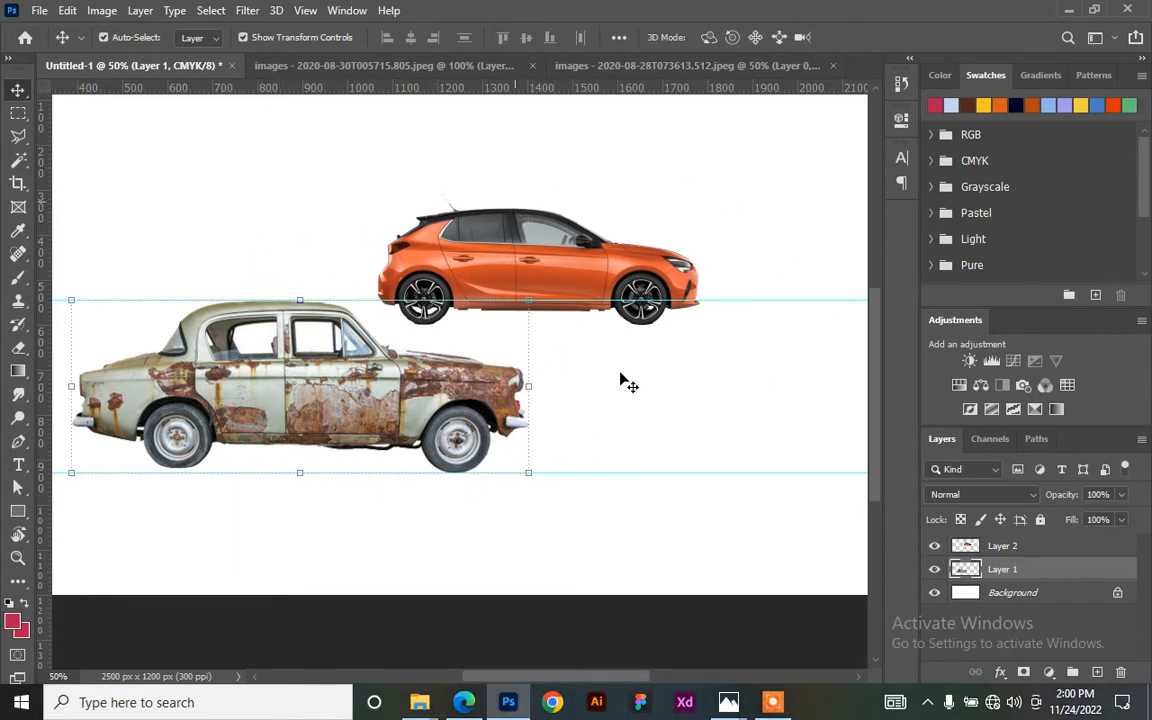
- Scale the orange car (Layer 2) to about 148% and move it over the rusty car's front
click(402, 223)
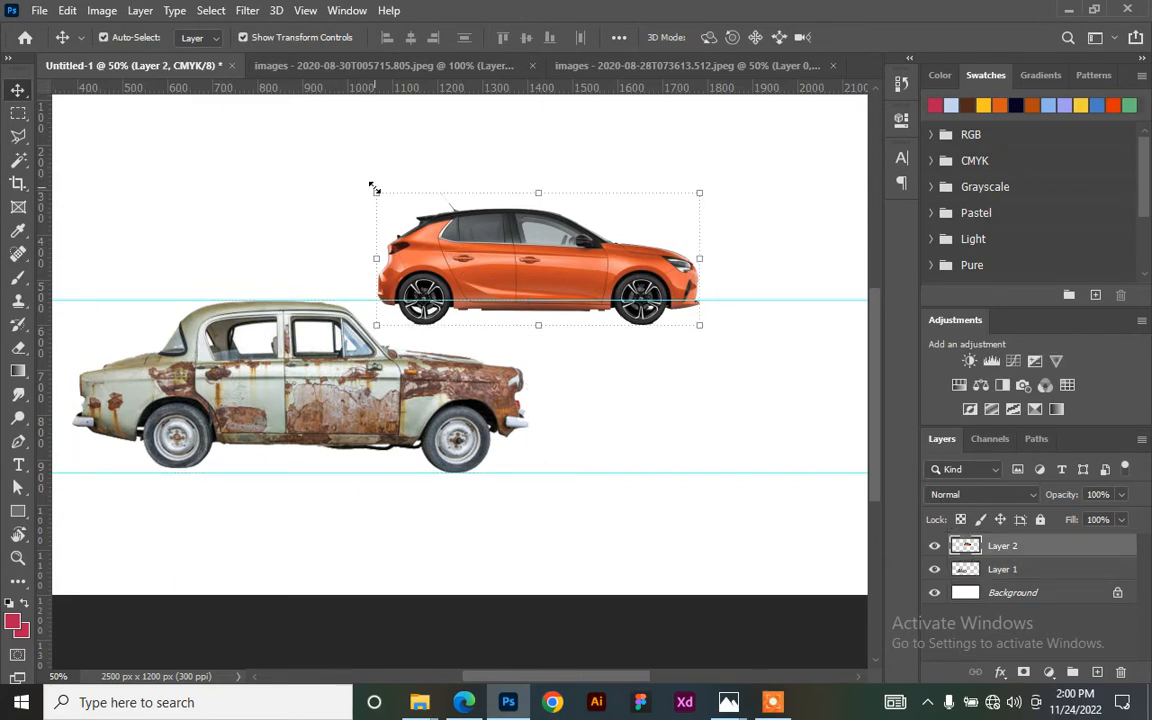
drag(370, 188, 205, 161)
drag(390, 228, 419, 379)
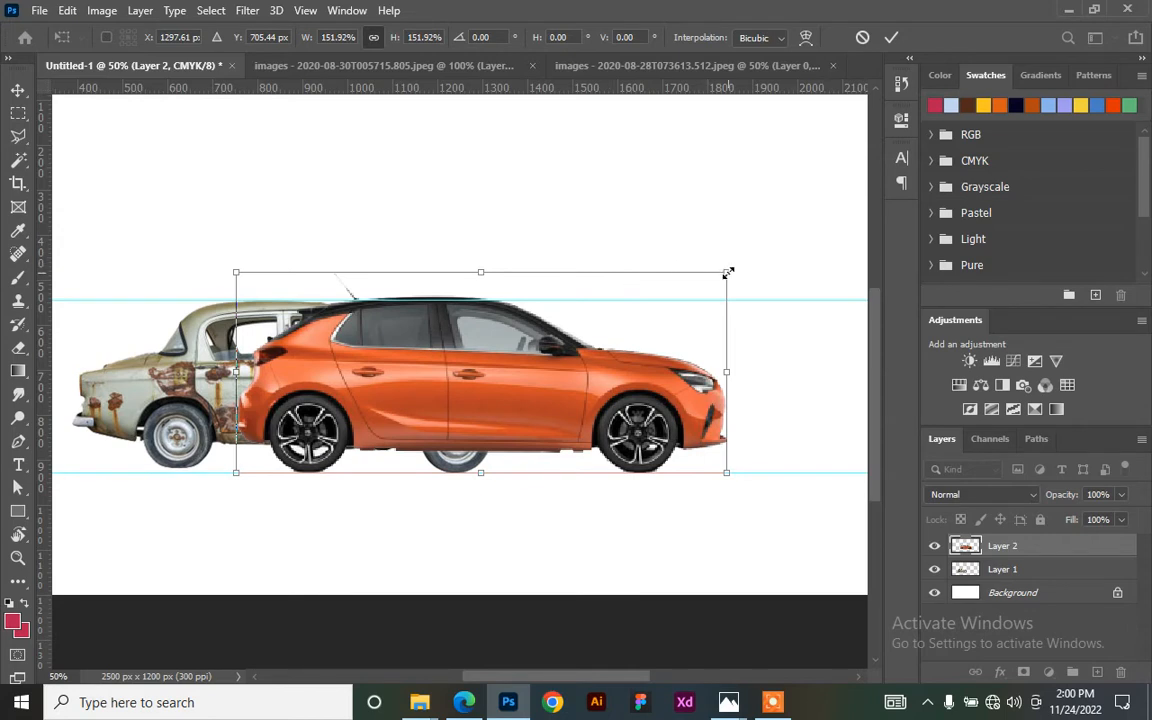
drag(726, 271, 715, 281)
key(Return)
drag(486, 398, 582, 400)
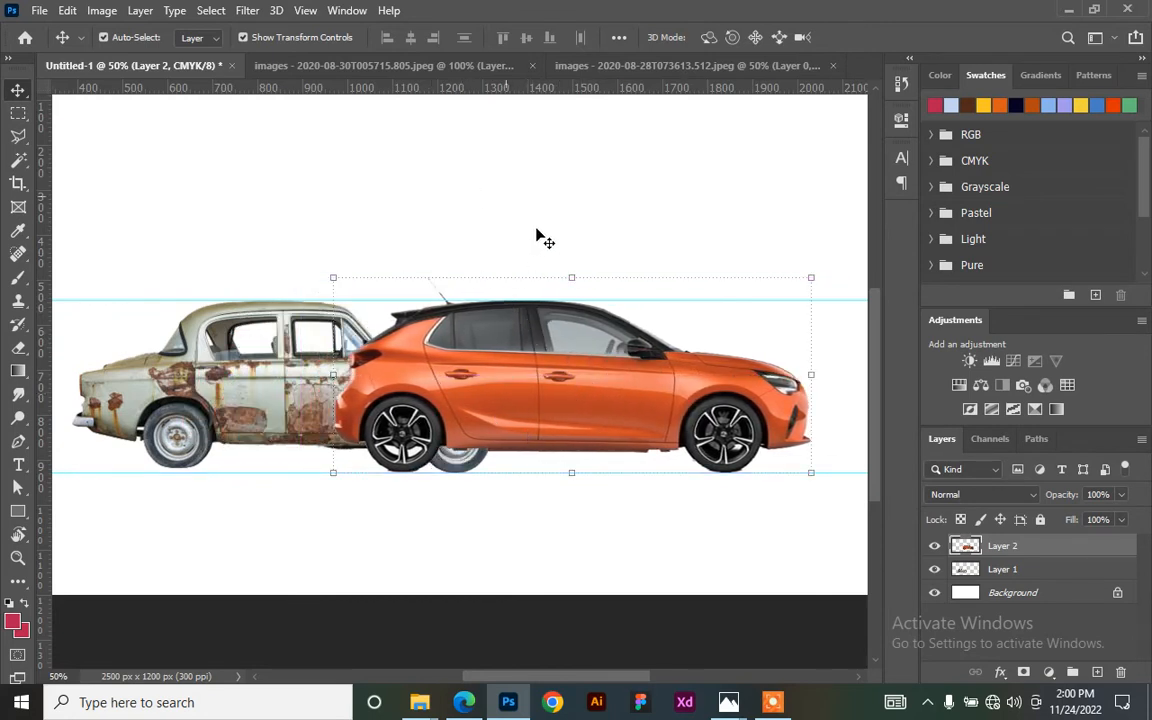
- Outline the orange car's rear half with the Polygonal Lasso
click(15, 137)
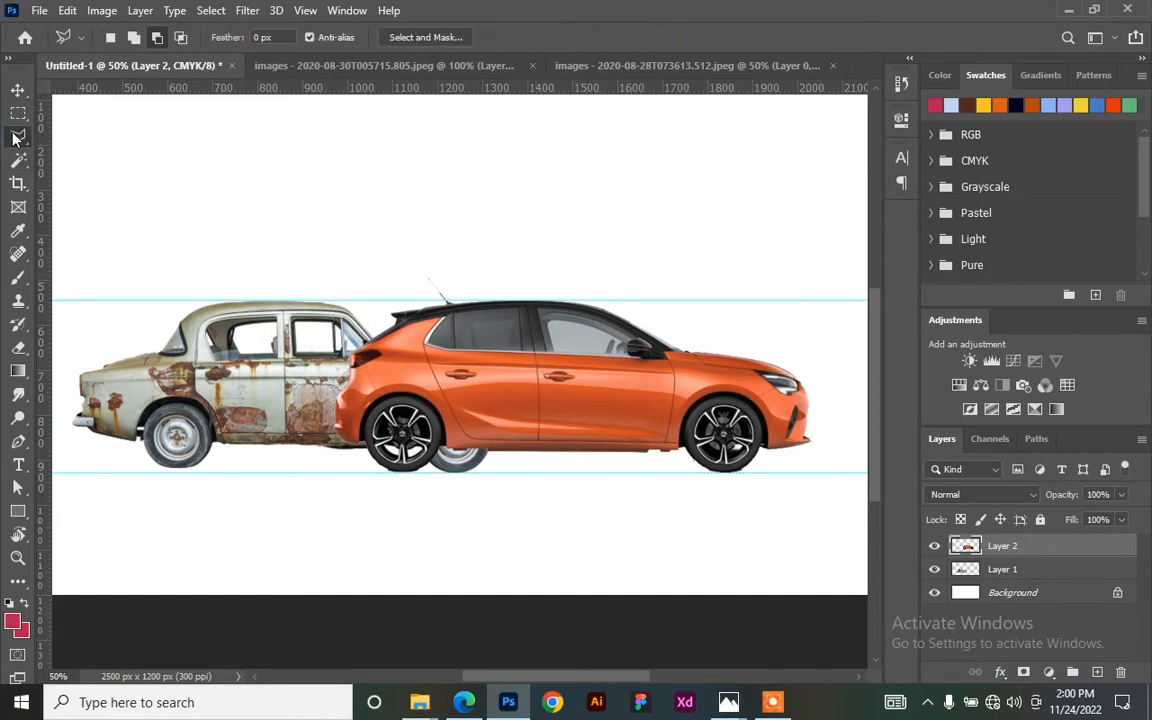
key(ctrl+plus)
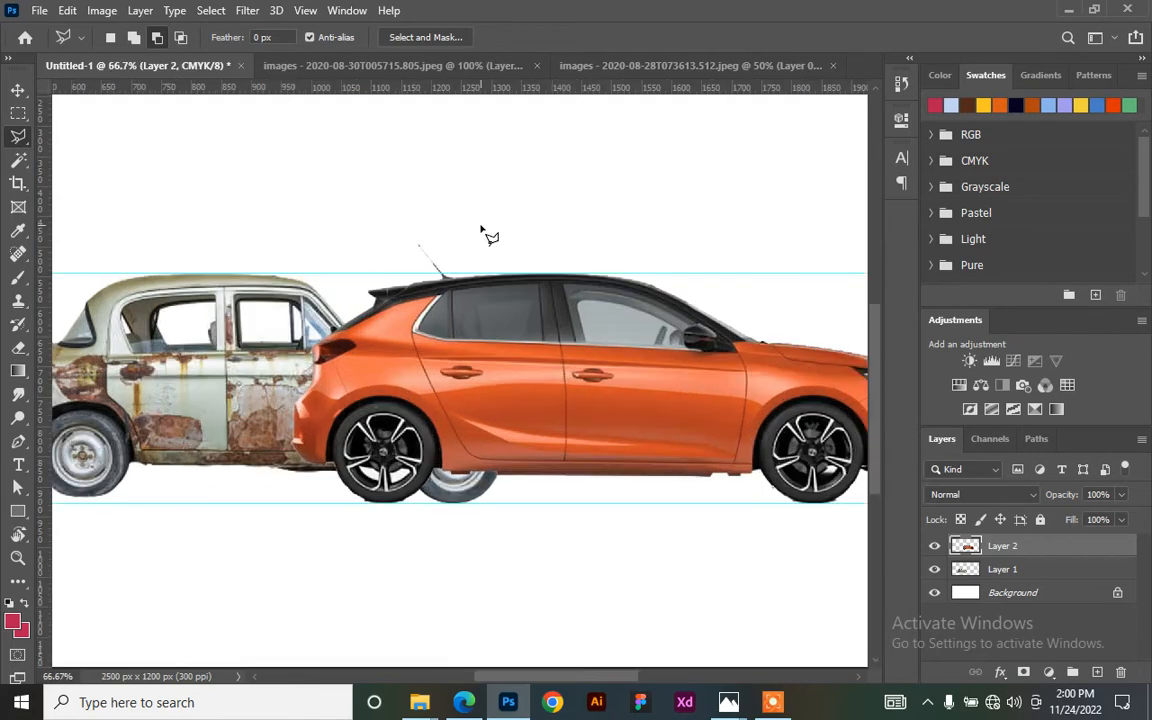
click(541, 232)
click(564, 467)
click(546, 504)
click(346, 526)
click(248, 412)
click(347, 227)
click(511, 215)
double_click(541, 230)
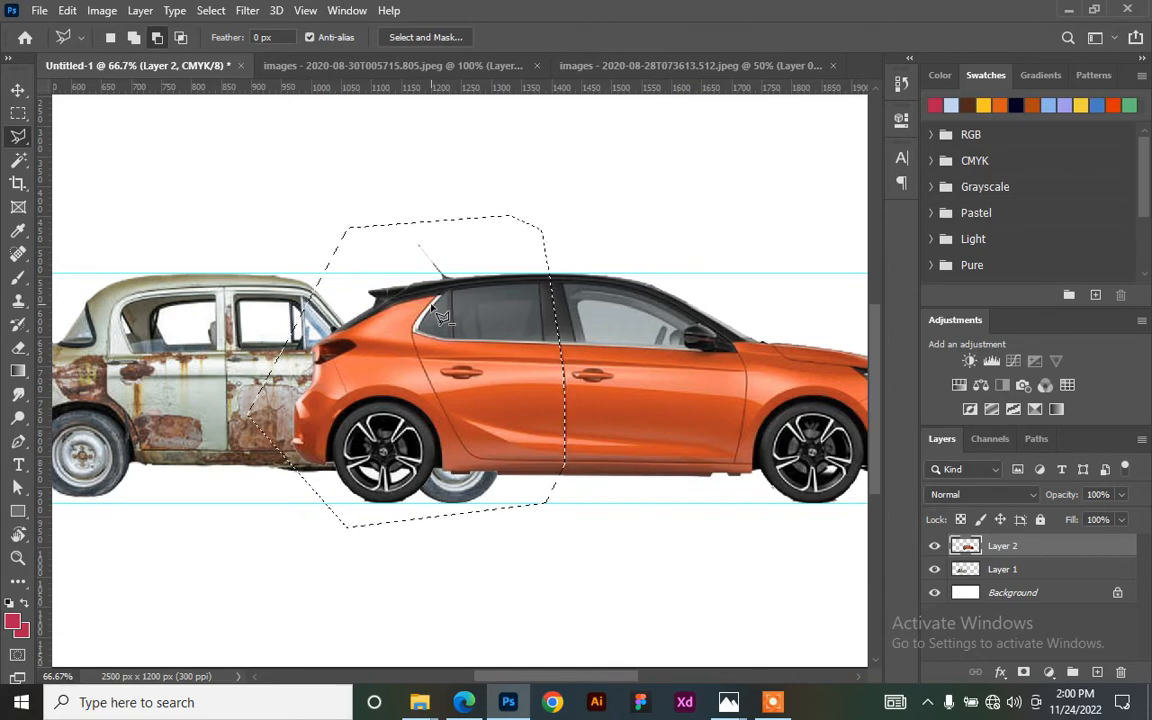
- Feather the selection by 2 px, delete the orange car's rear, and deselect
right_click(452, 268)
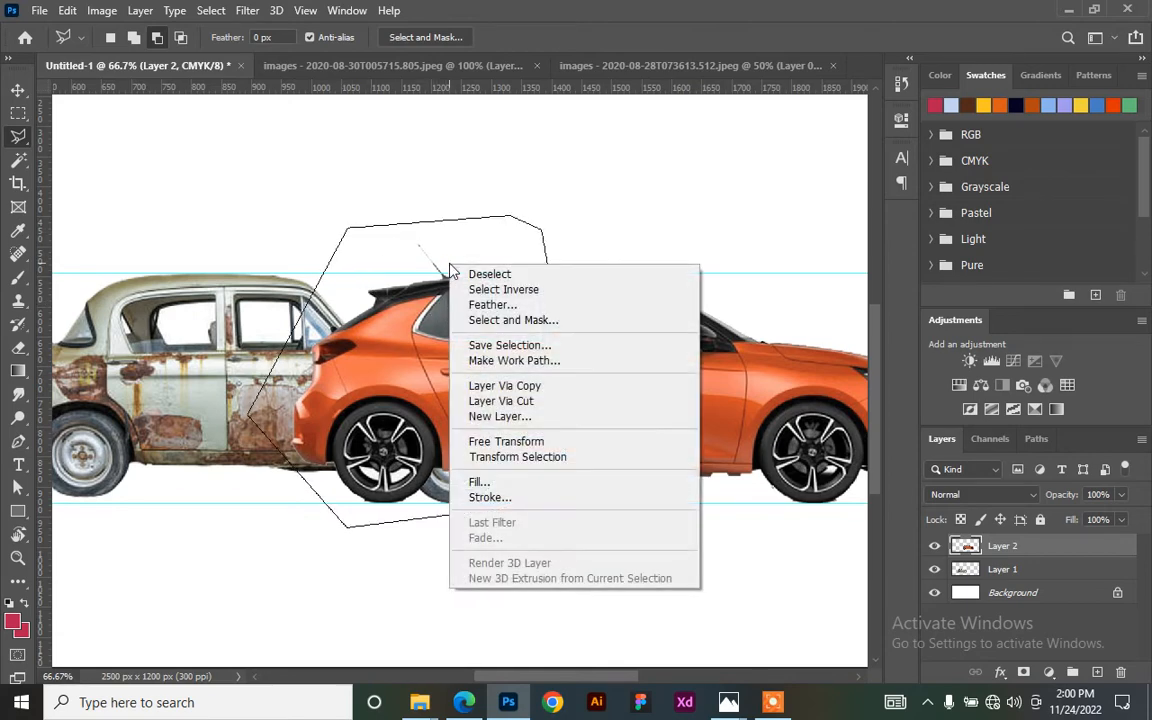
click(492, 301)
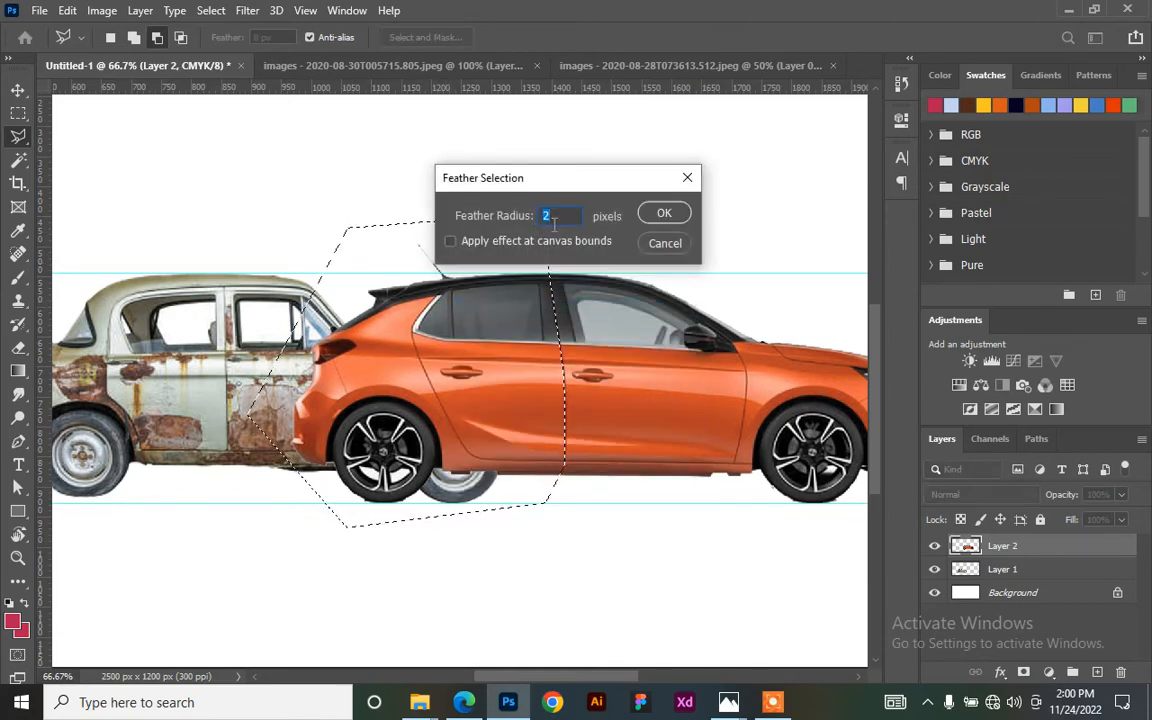
click(662, 216)
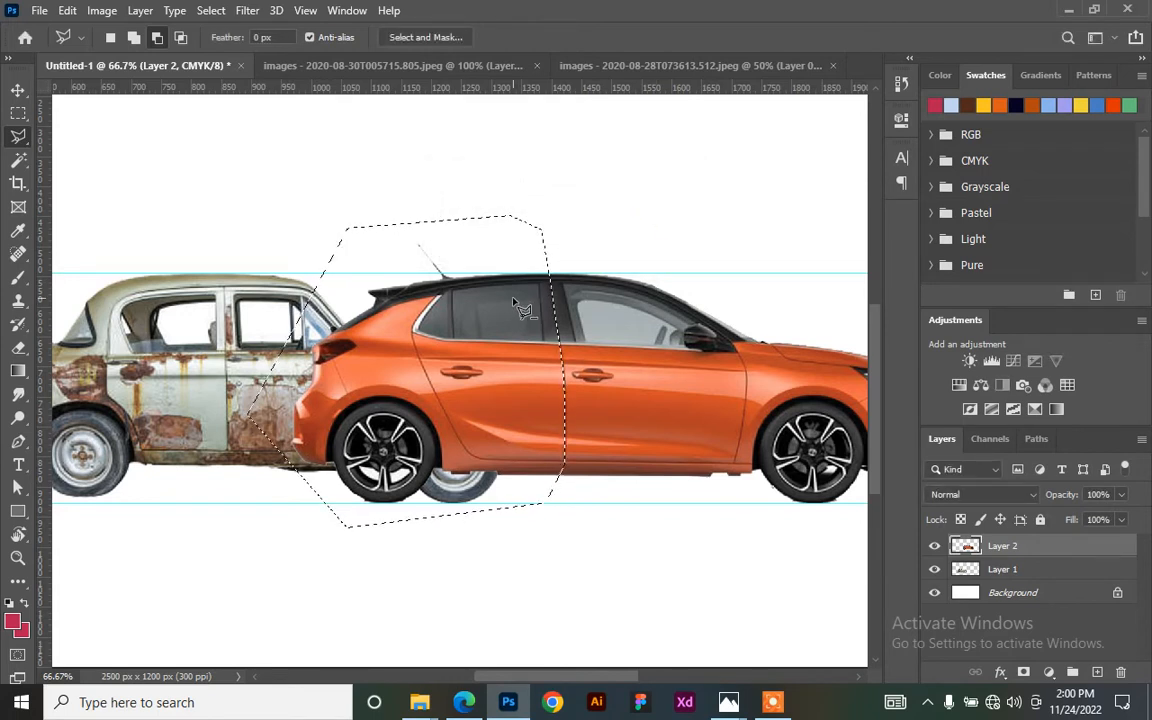
key(Delete)
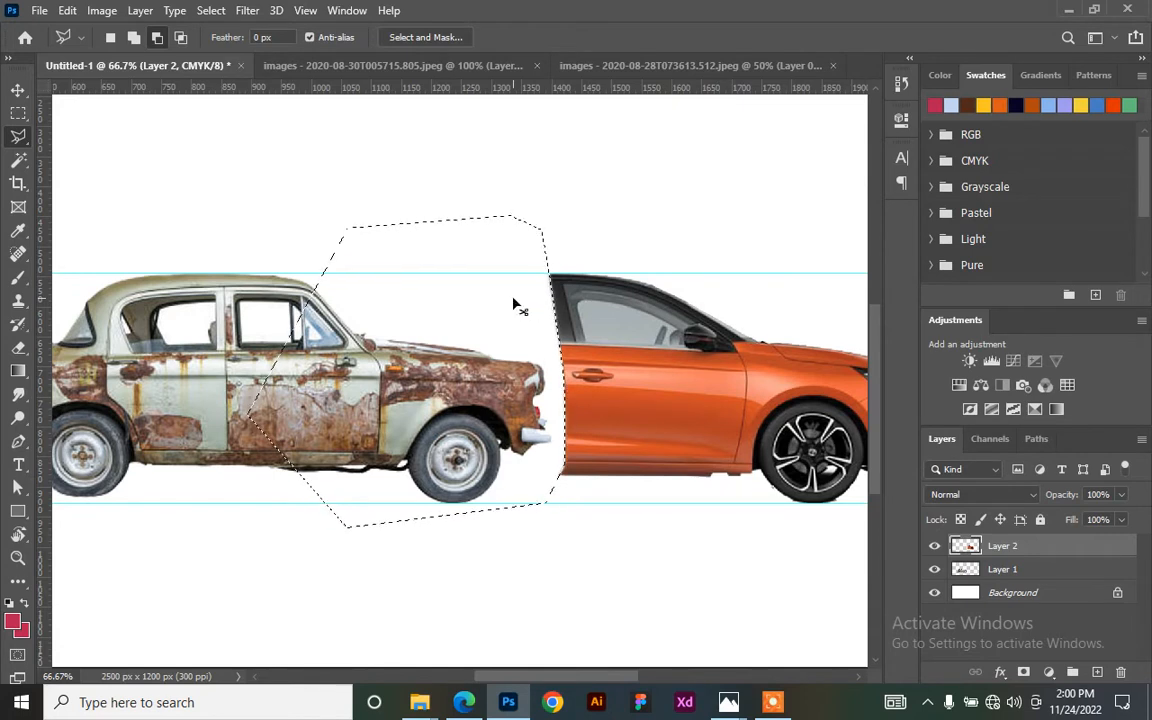
key(ctrl+d)
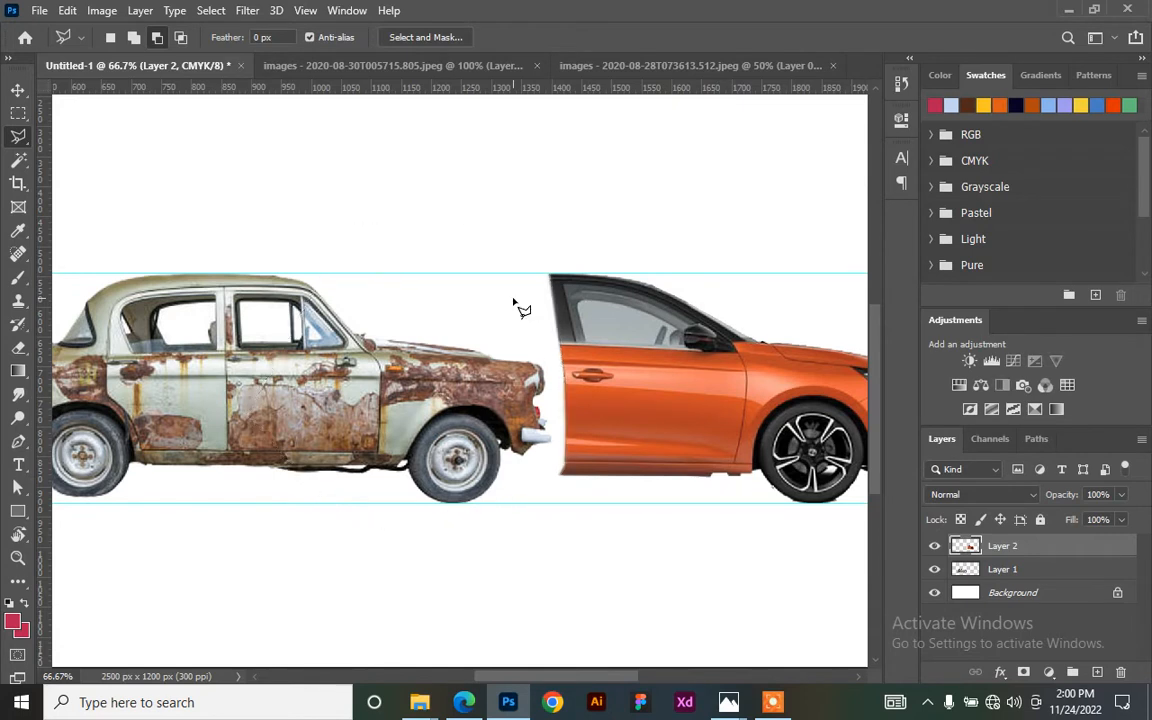
click(18, 90)
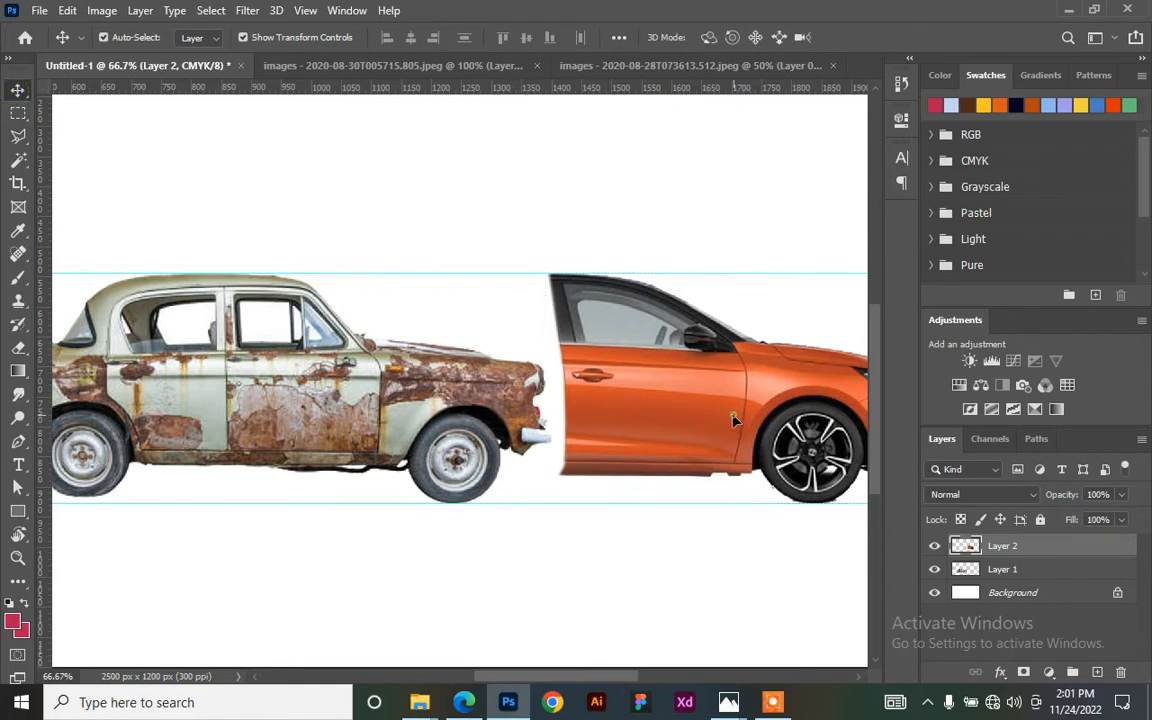
- Slide the orange front half left to meet the rusty rear, then select the rusty car's layer
drag(669, 410, 505, 368)
scroll(335, 428, down, 1)
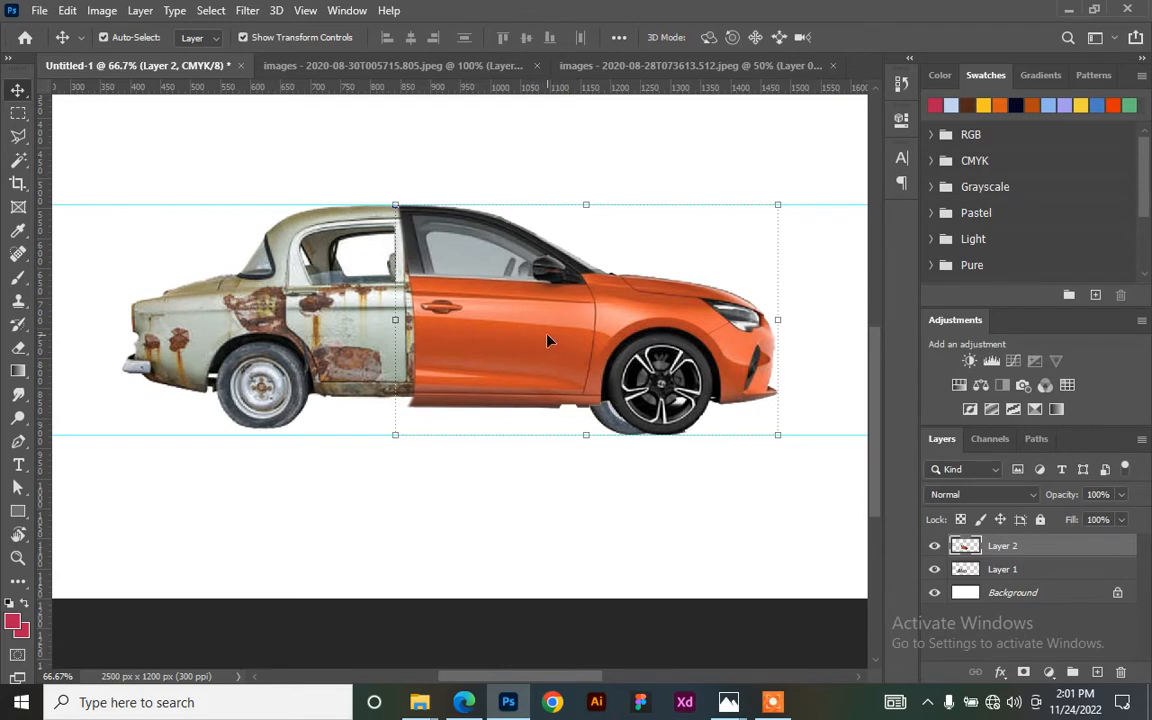
drag(518, 339, 502, 335)
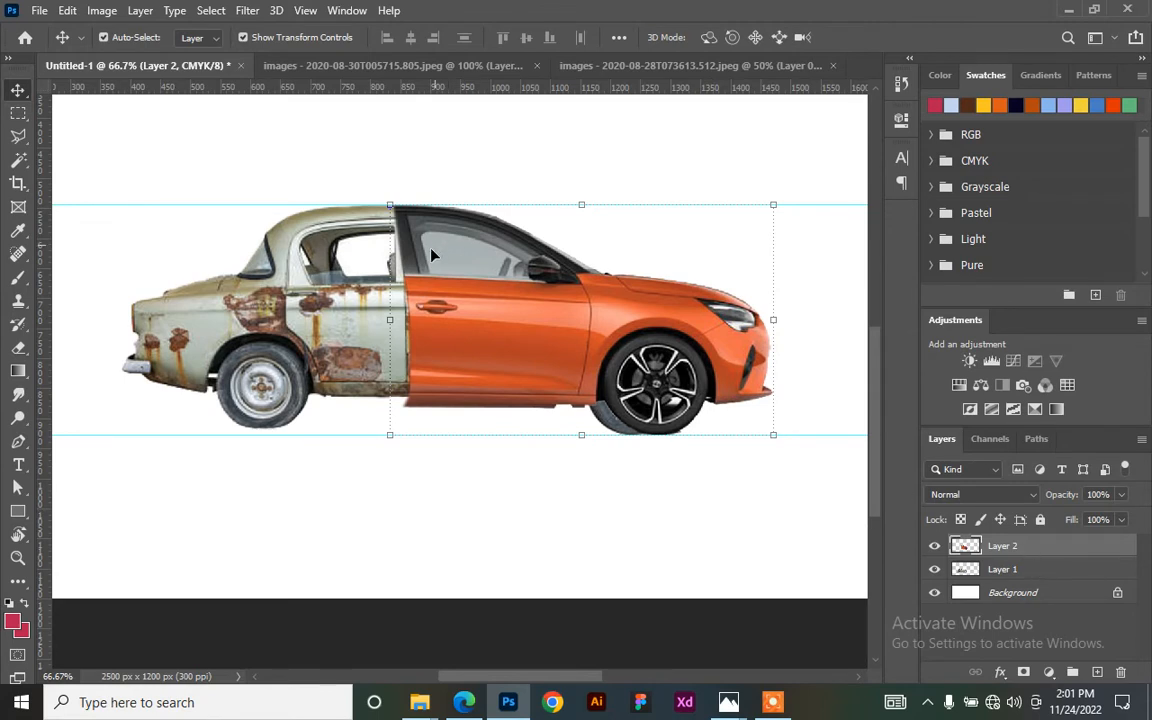
click(353, 352)
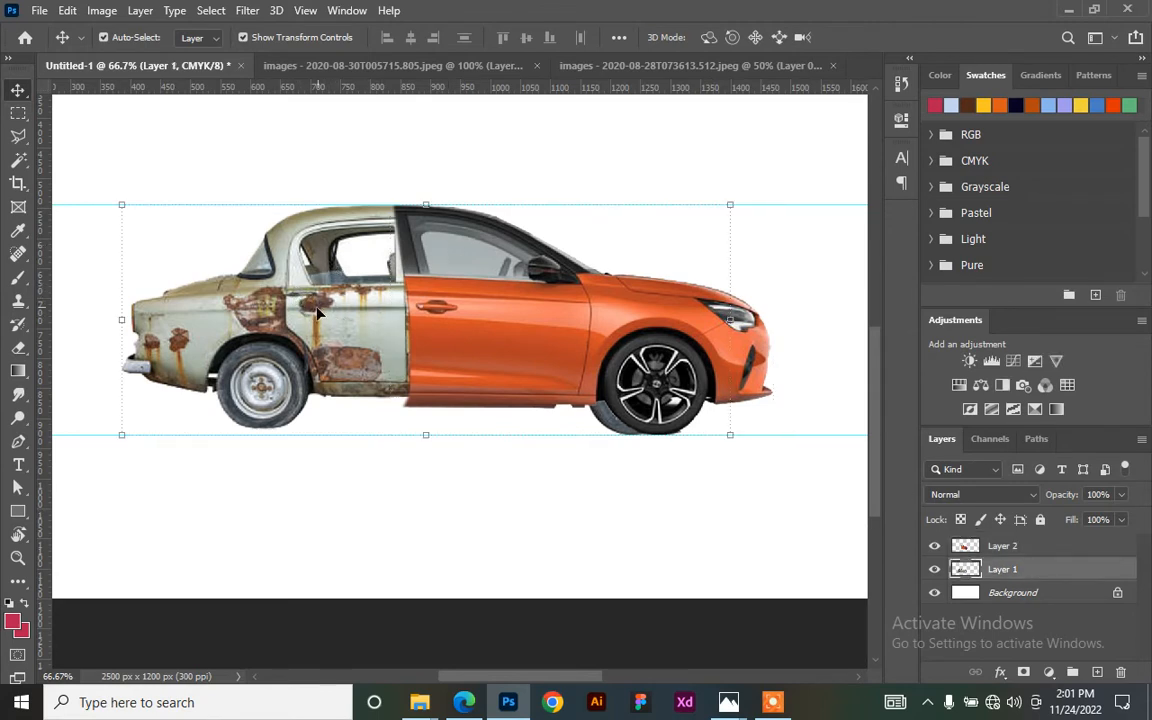
- Lasso the car's front section from the door join, feather it 2 px, then deselect
click(19, 137)
click(388, 166)
click(394, 207)
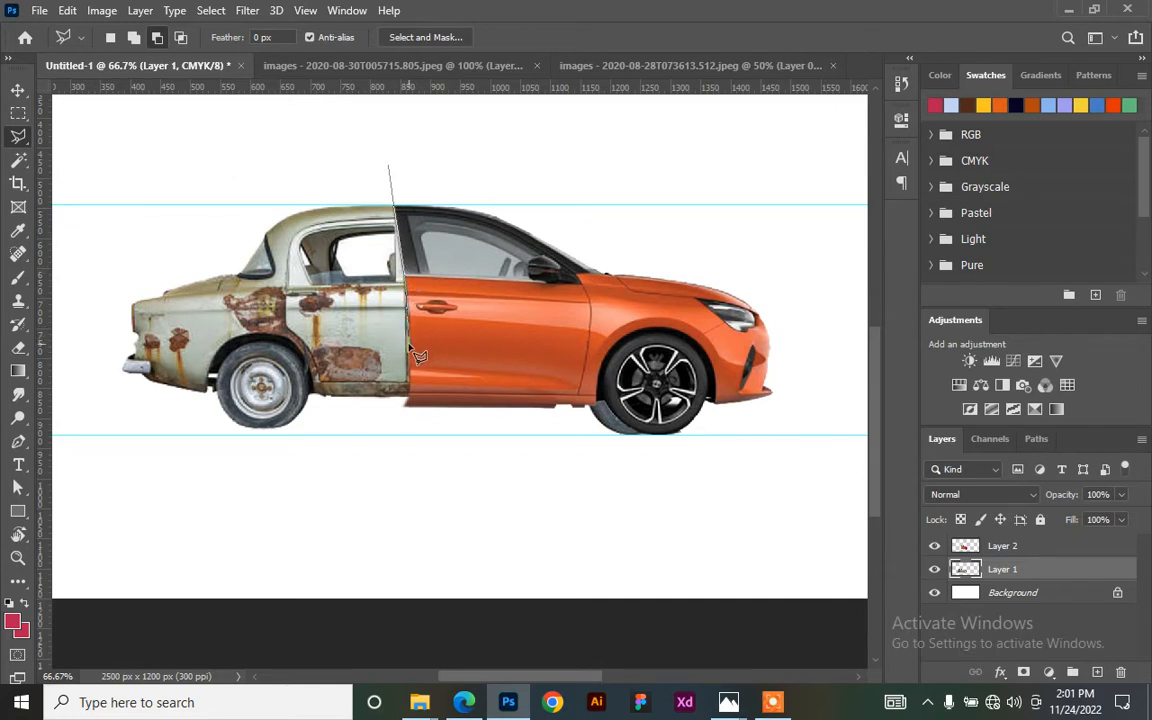
click(412, 413)
click(497, 488)
click(751, 535)
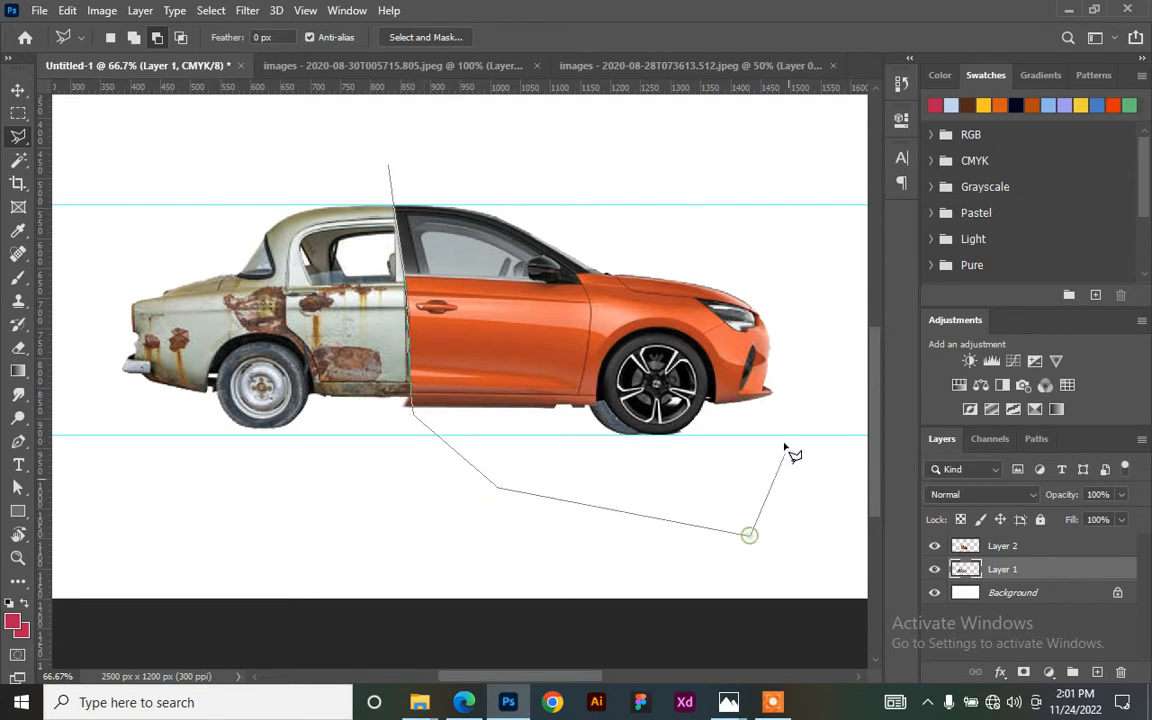
click(806, 348)
click(596, 165)
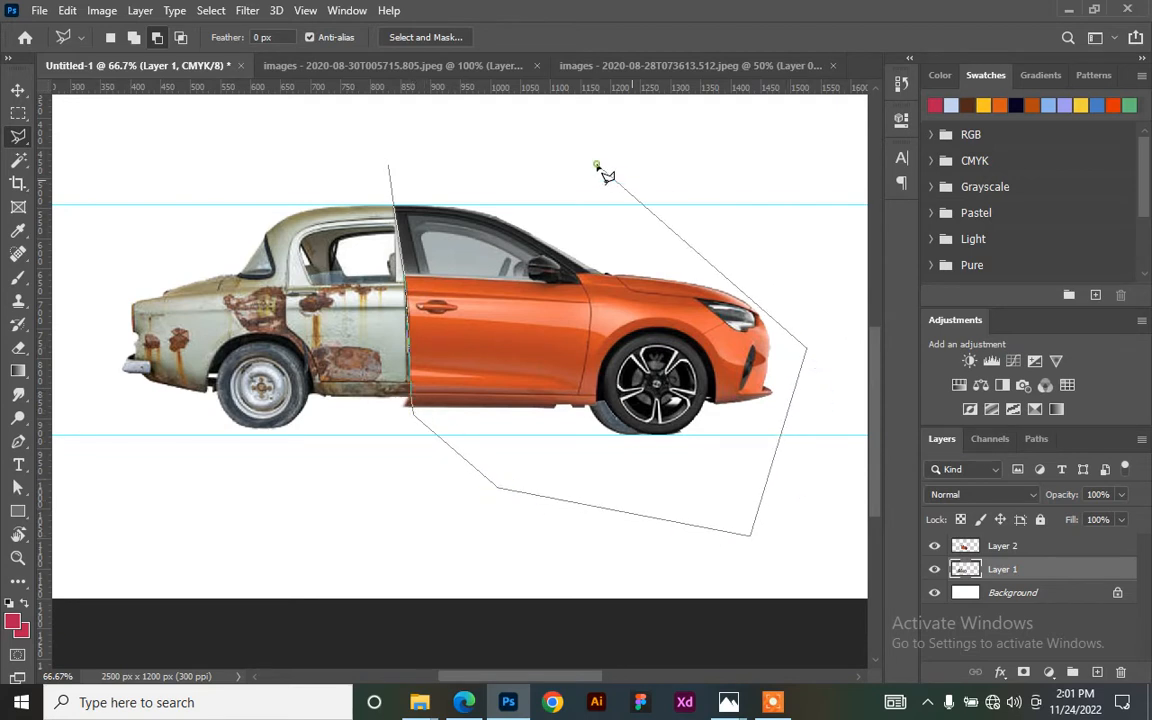
click(389, 166)
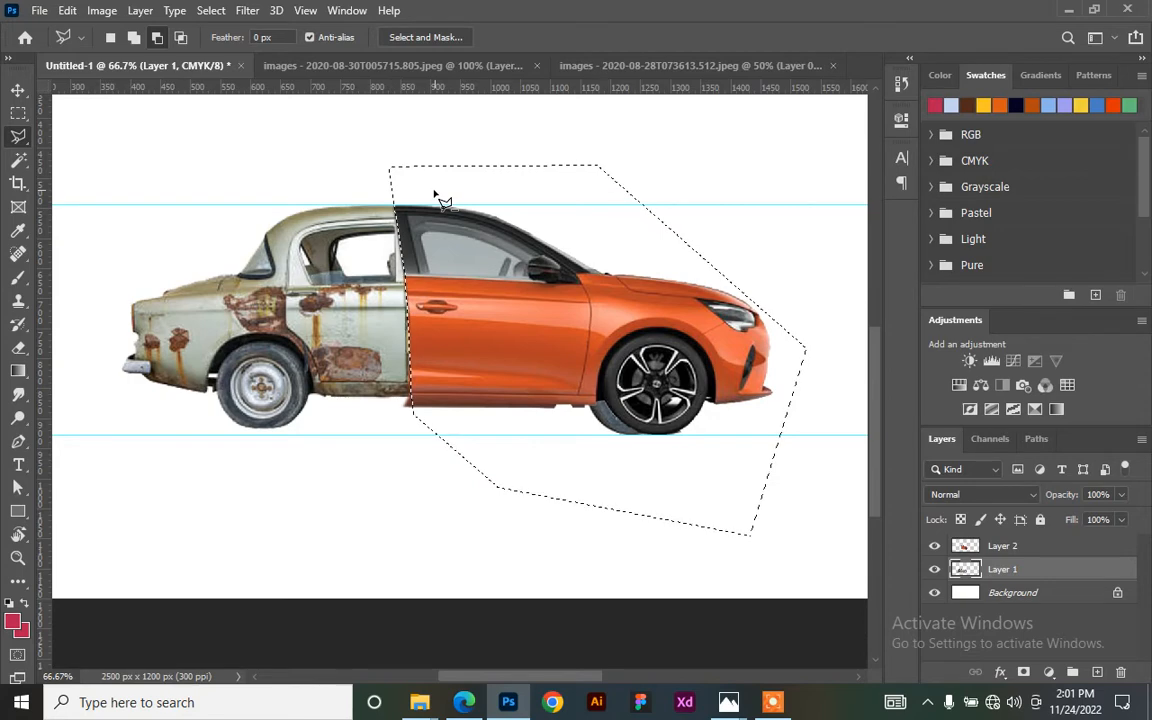
right_click(481, 284)
click(560, 323)
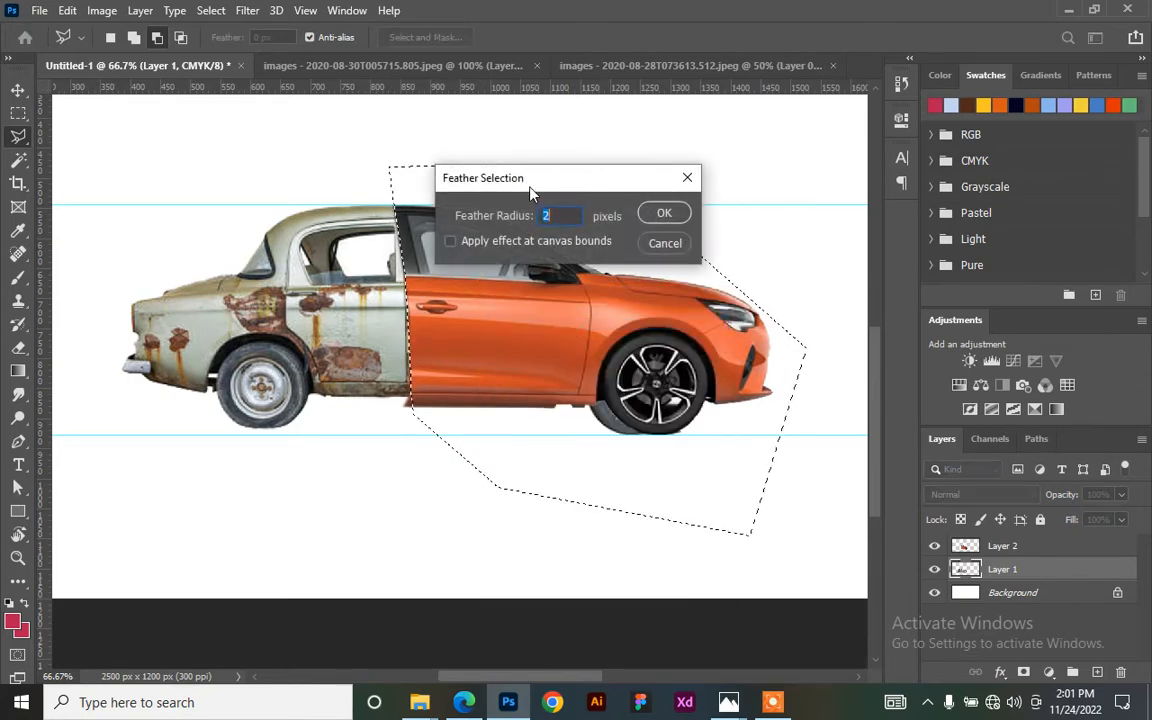
click(664, 216)
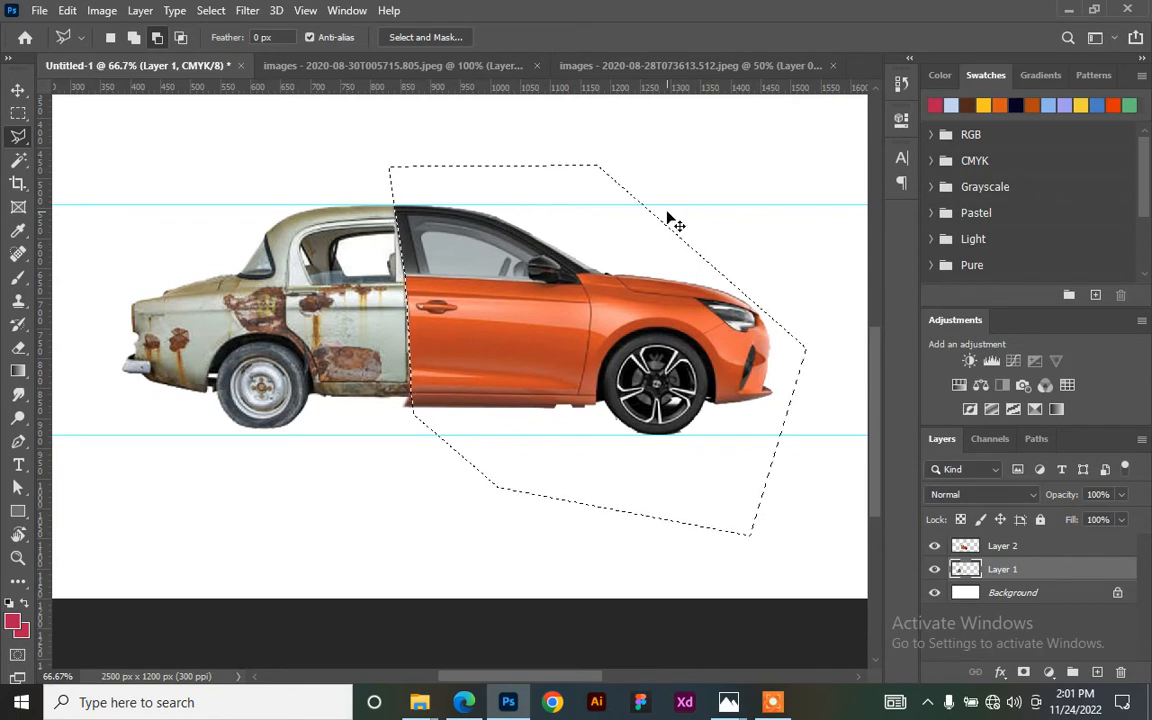
key(ctrl+d)
- Nudge the orange front half 1 px left against the rusty rear and begin a free transform
key(v)
mouse_move(484, 343)
mouse_down()
mouse_move(560, 329)
mouse_move(624, 335)
mouse_move(480, 343)
mouse_up()
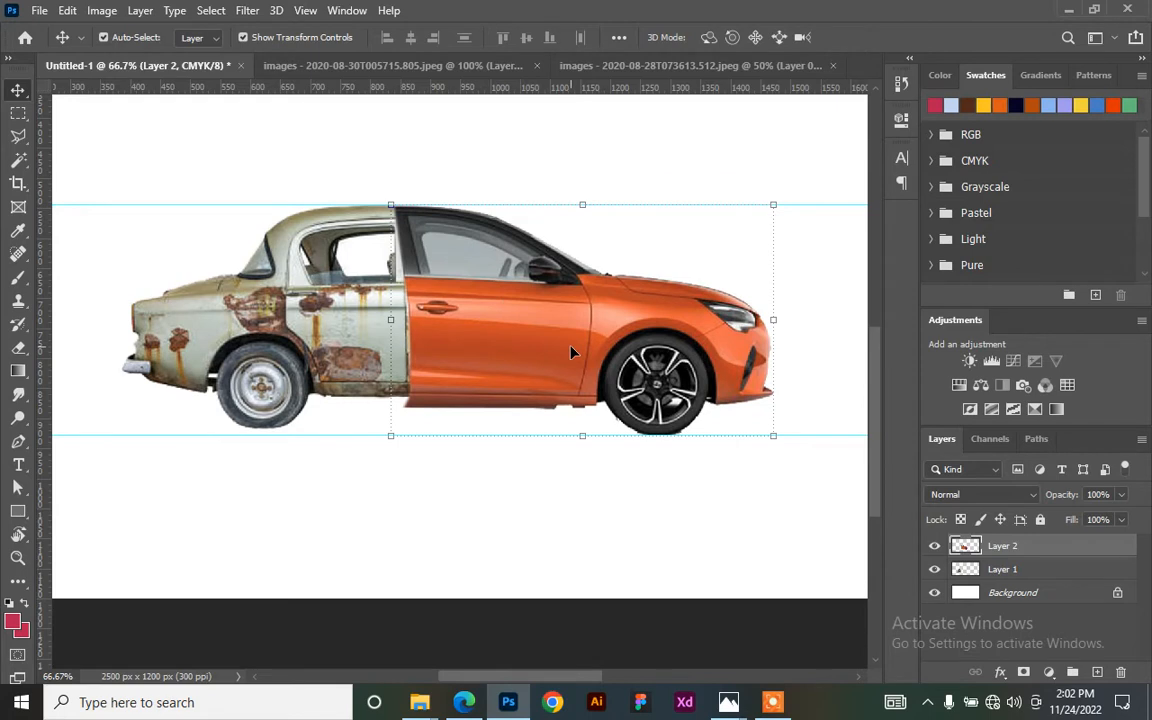
key(Left)
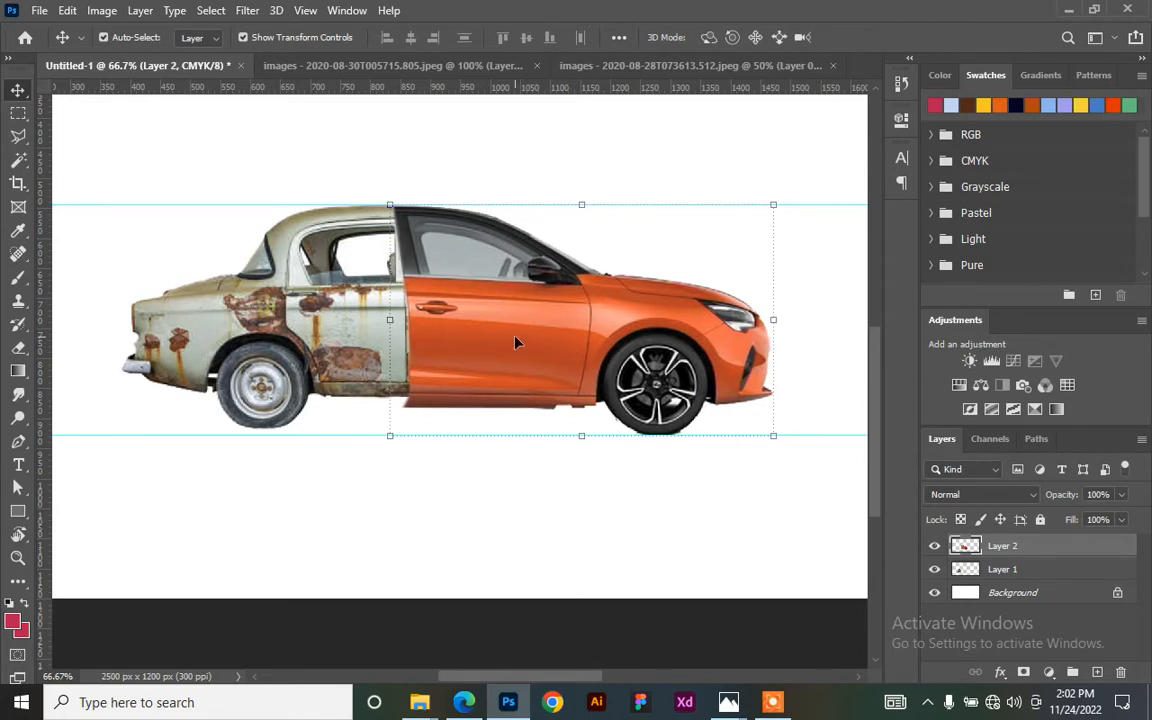
click(582, 437)
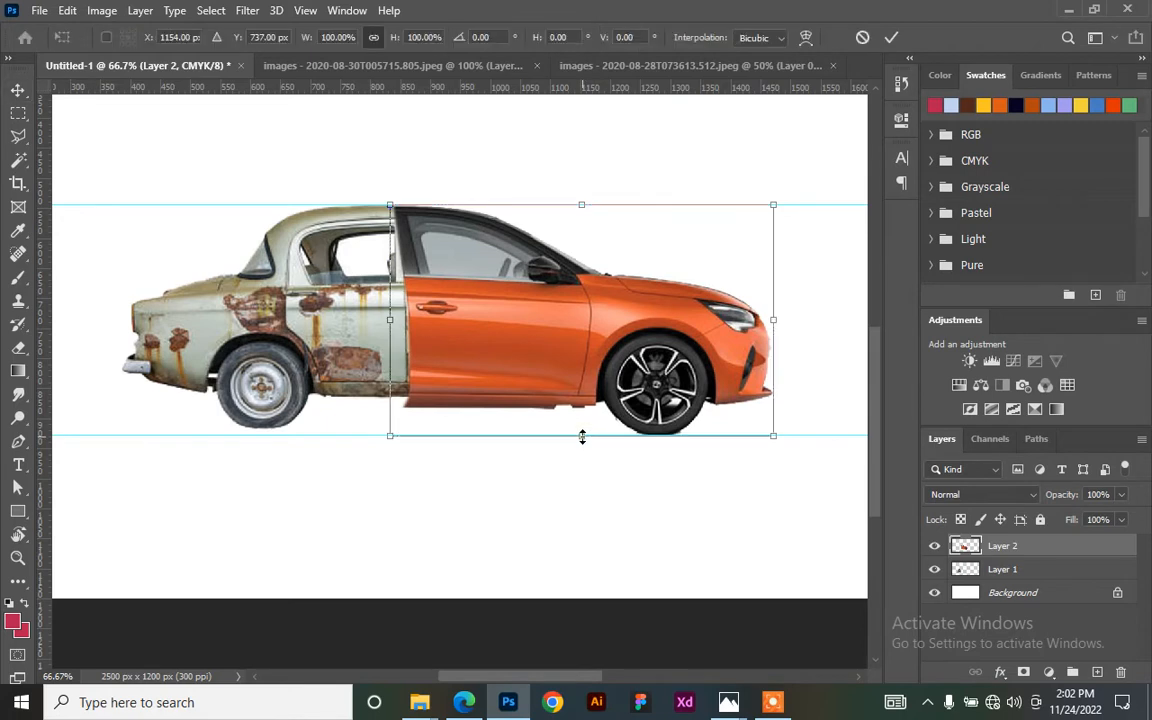
- Squash the orange front half's height and nudge it down and left against the rusty rear
drag(582, 437, 582, 435)
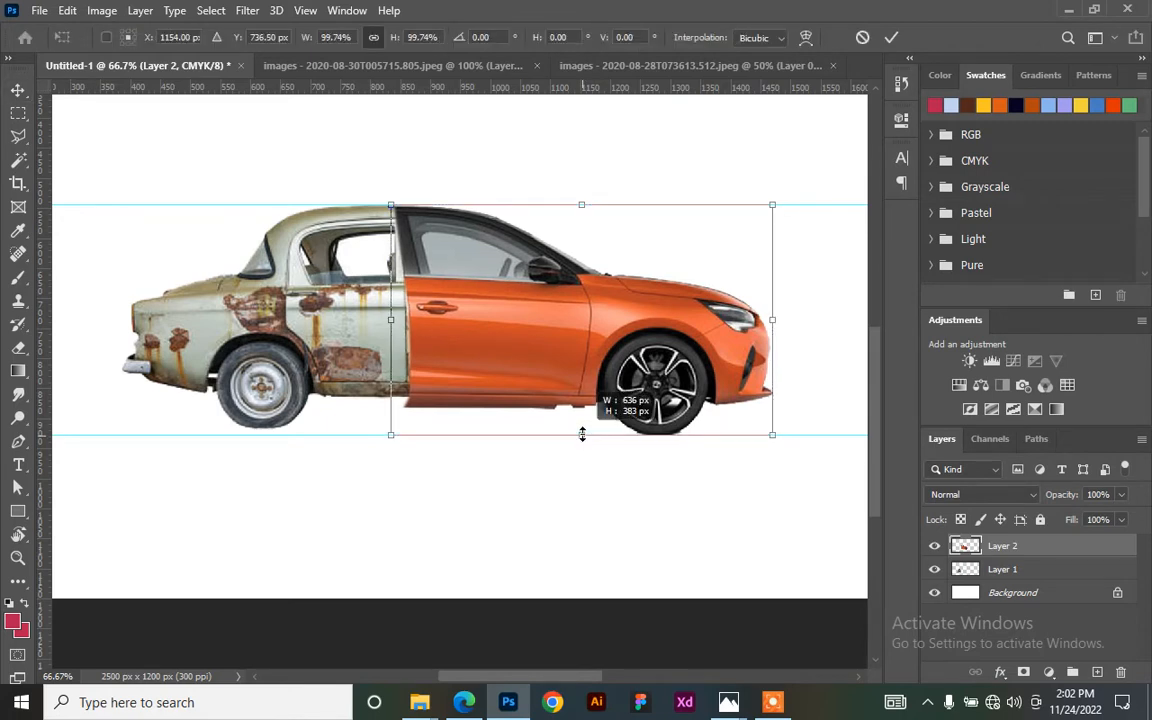
drag(582, 434, 583, 422)
key(Down)
key(Left)
key(Left)
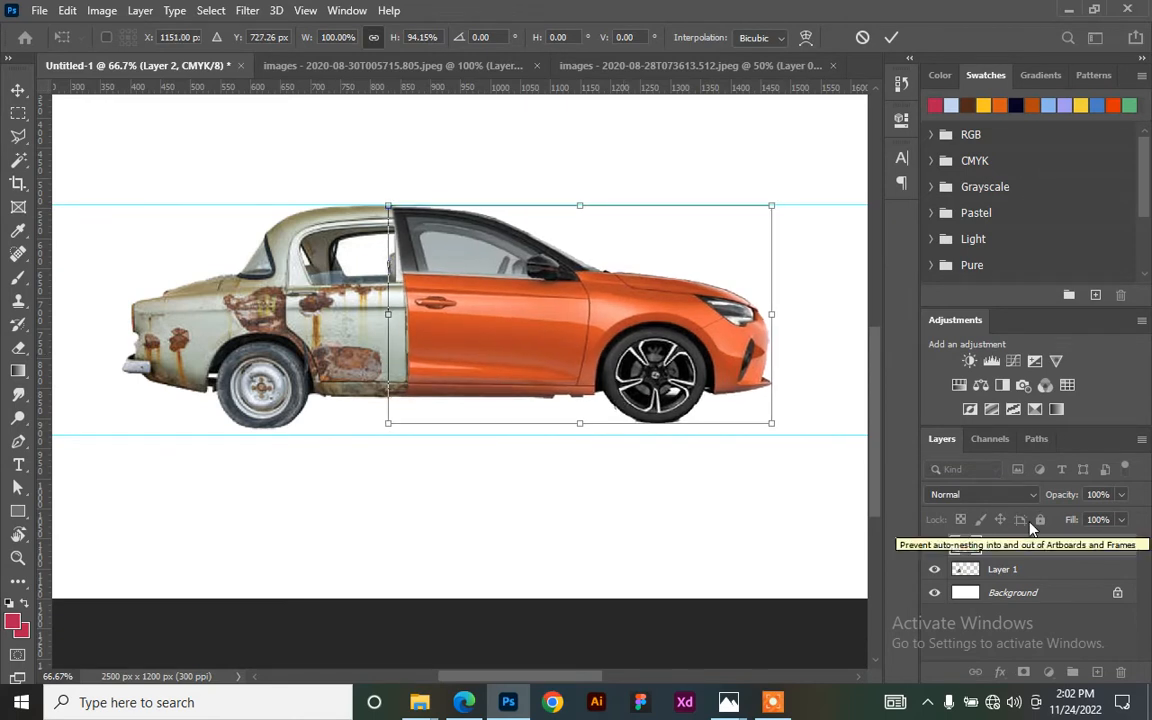
key(Down)
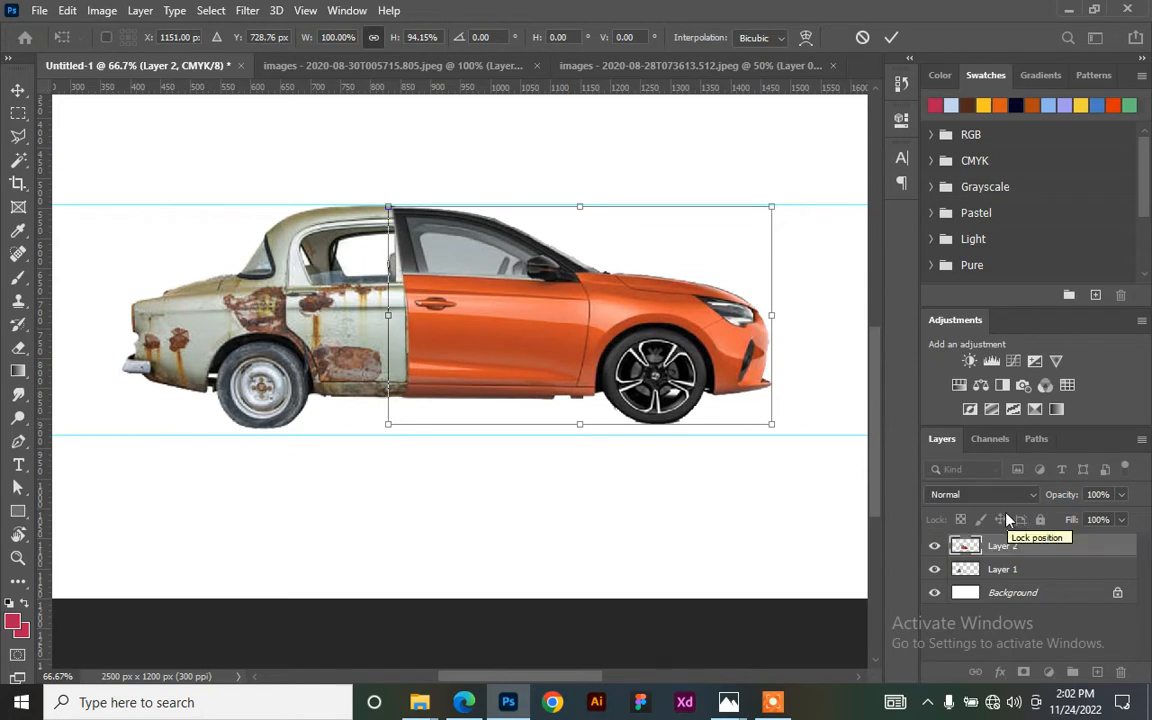
key(Up)
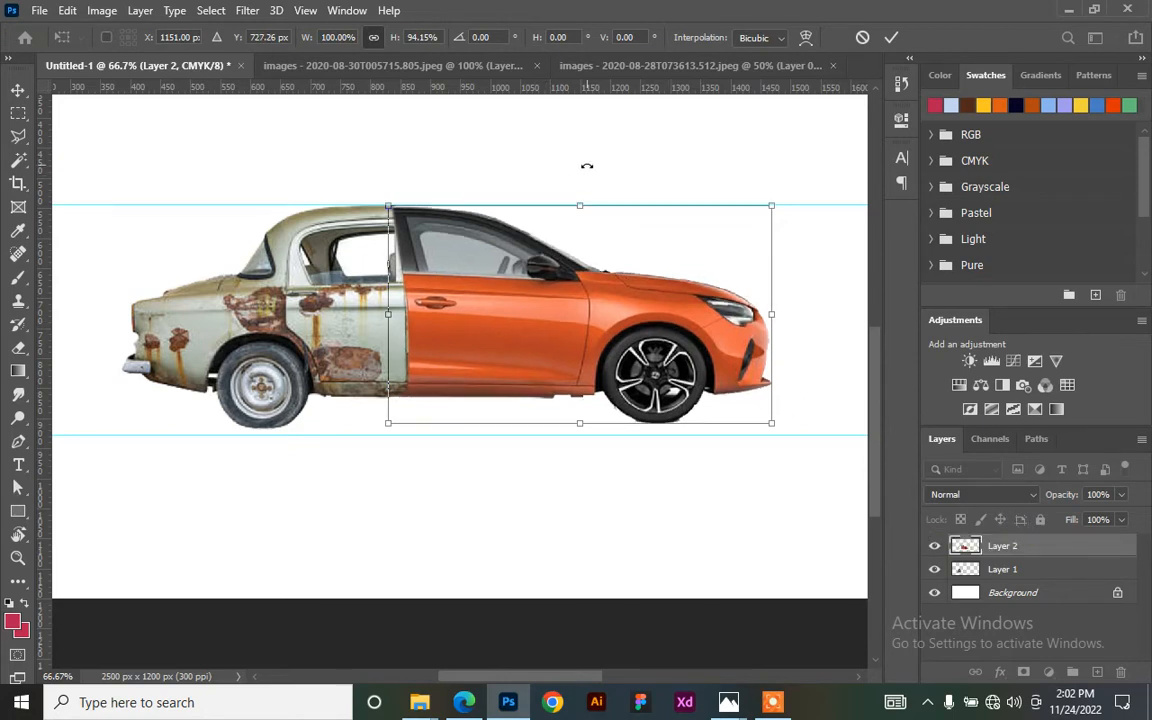
key(Left)
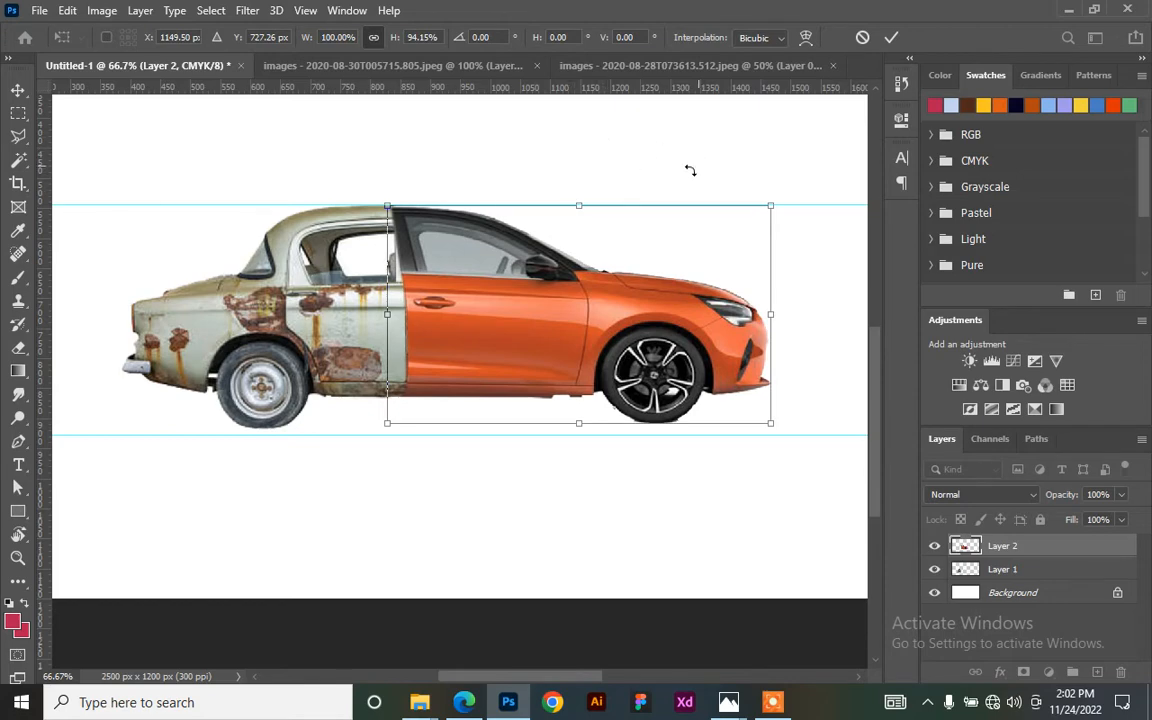
- Pull the top edge up to the guide and commit the transform at about 94.5% height
key(ctrl+plus)
drag(590, 183, 541, 265)
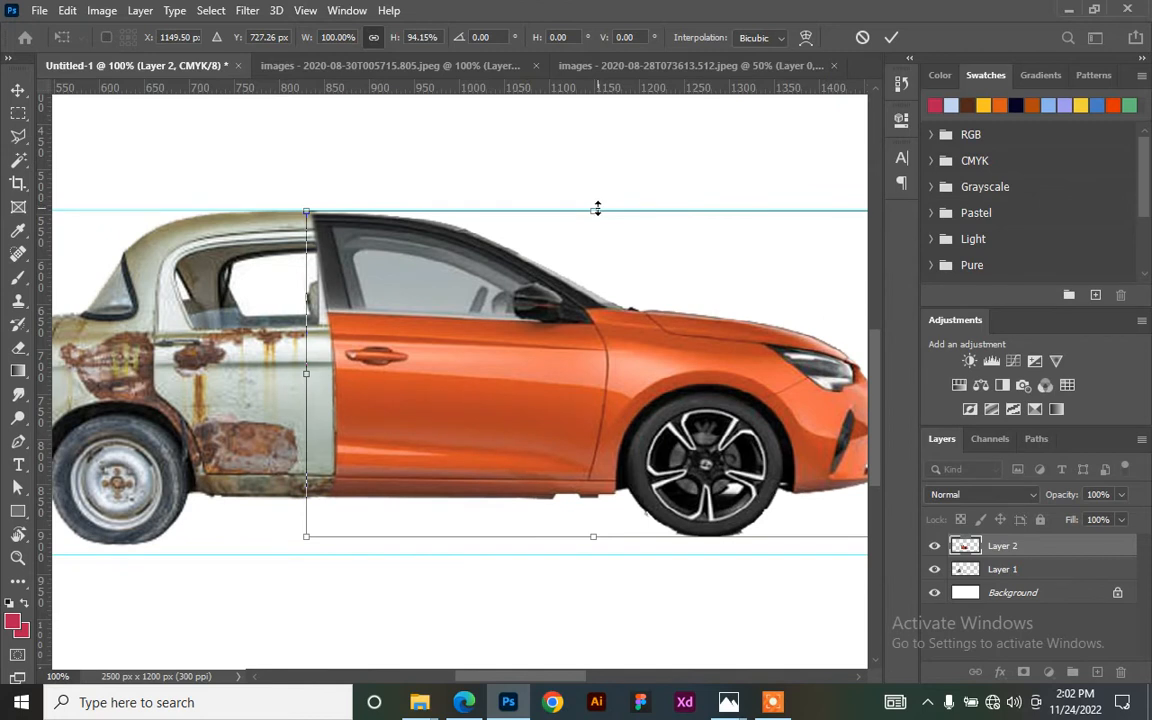
drag(597, 207, 597, 204)
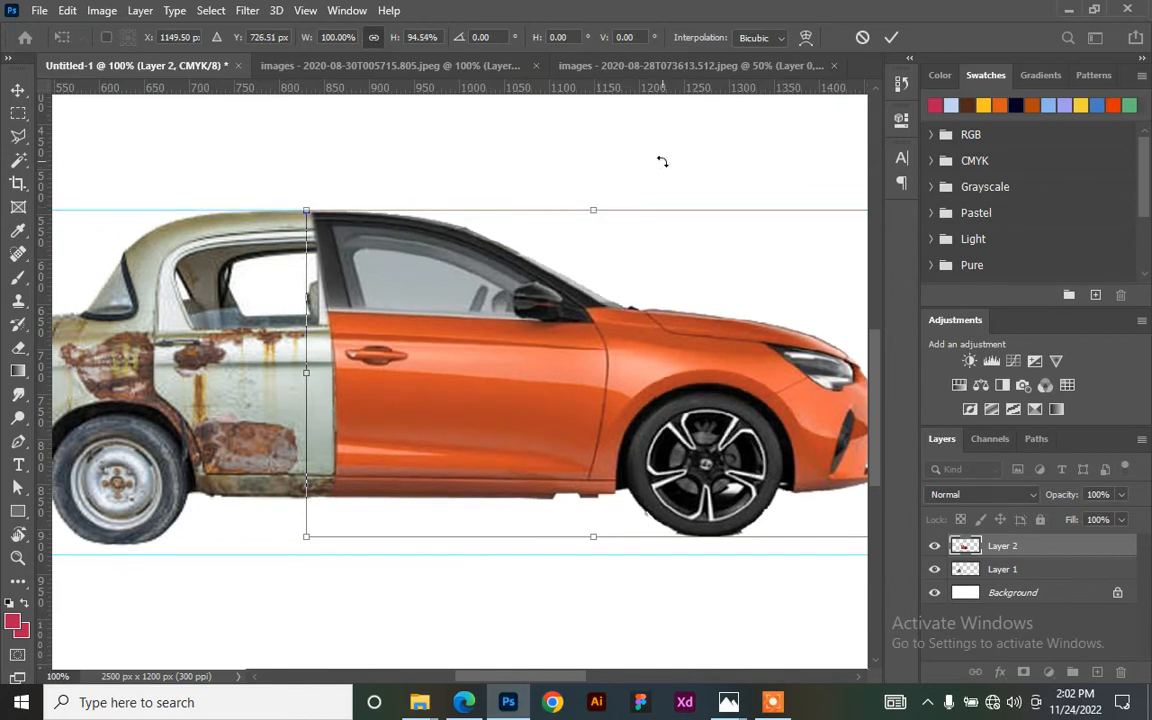
click(891, 36)
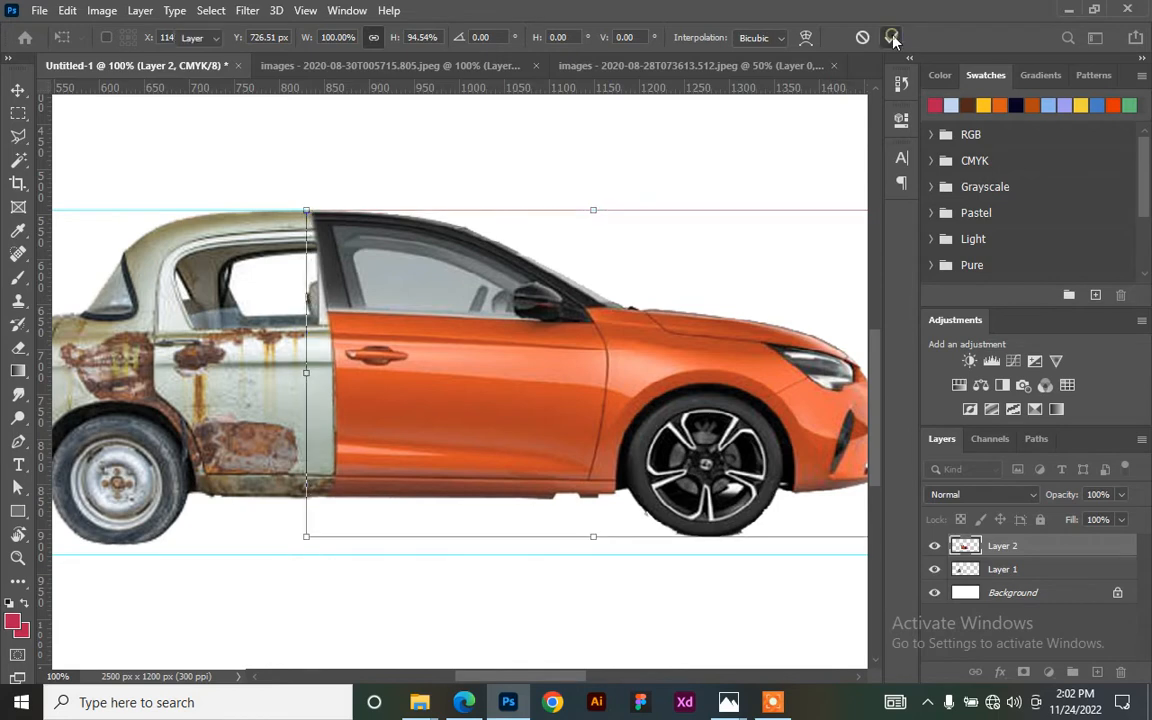
- Zoom out to the full canvas, enable Auto-Select, check each car half's layer, then select Background
scroll(608, 190, down, 3)
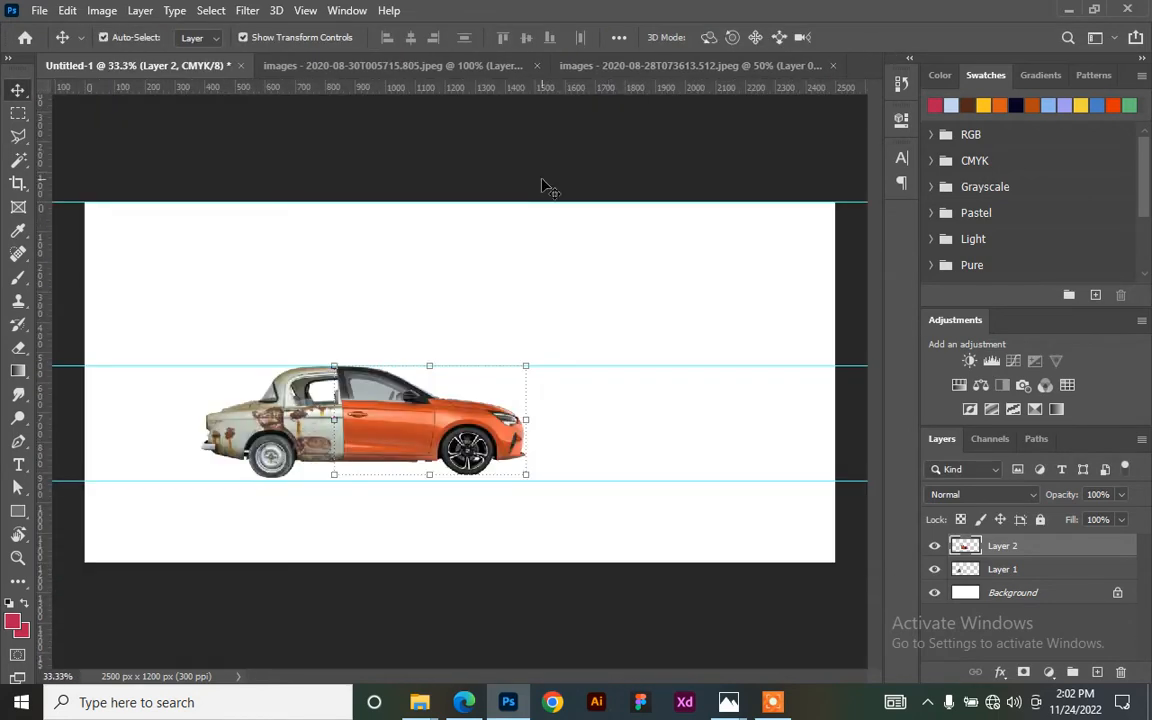
ctrl+click(503, 262)
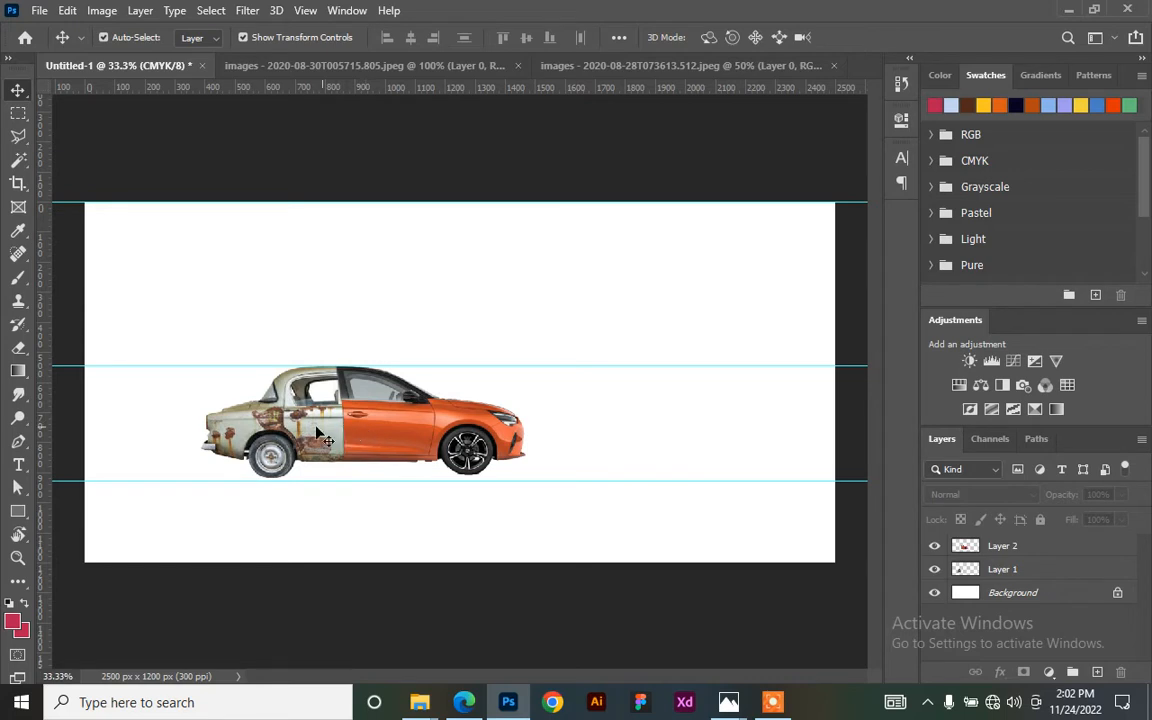
click(403, 430)
click(270, 395)
click(545, 321)
click(1078, 596)
- Add a Solid Color fill layer above the Background and change it to yellow
click(1048, 673)
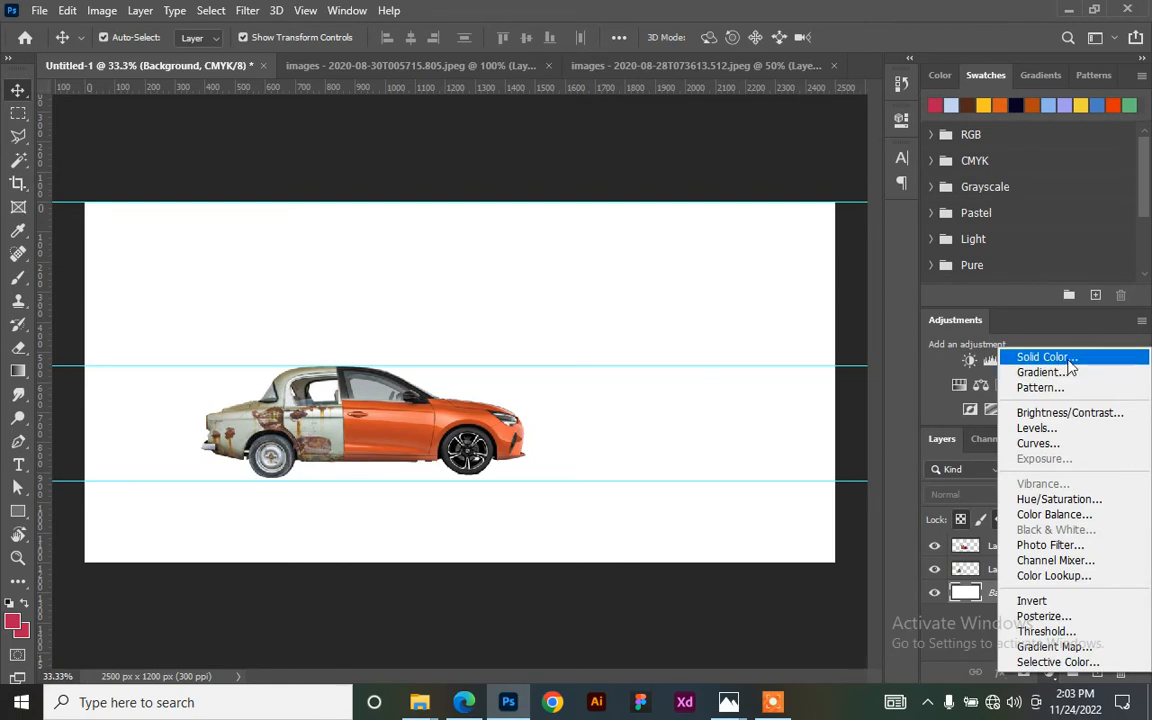
click(1068, 368)
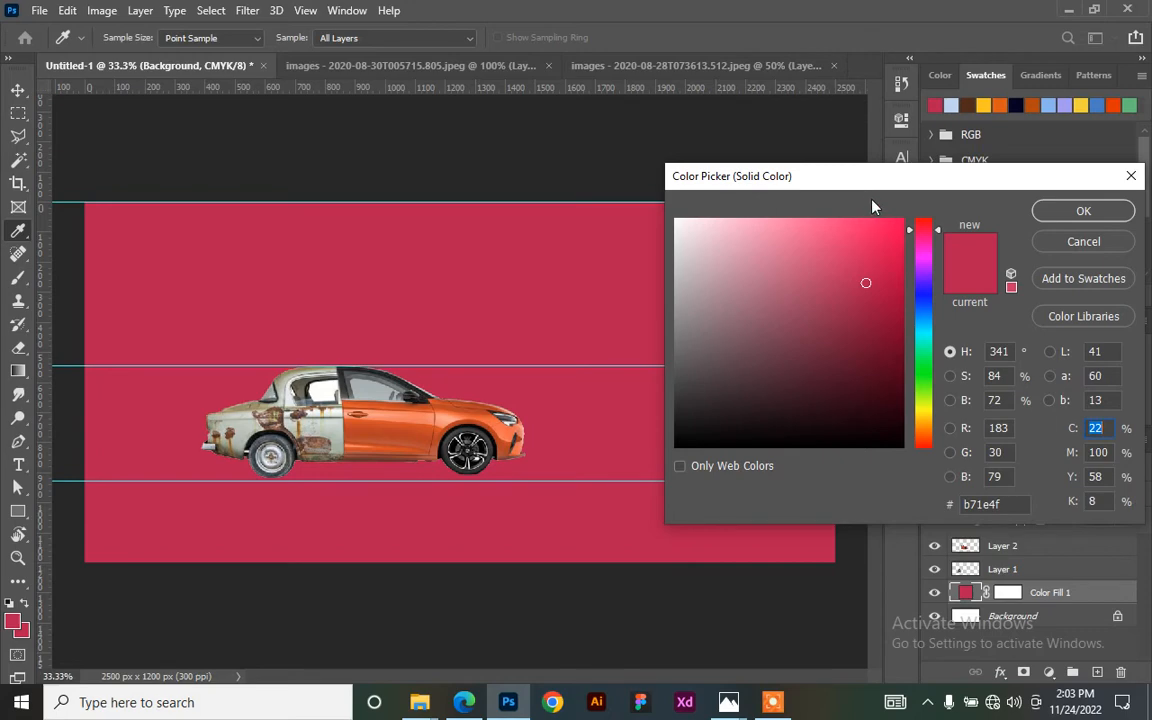
drag(851, 181, 313, 204)
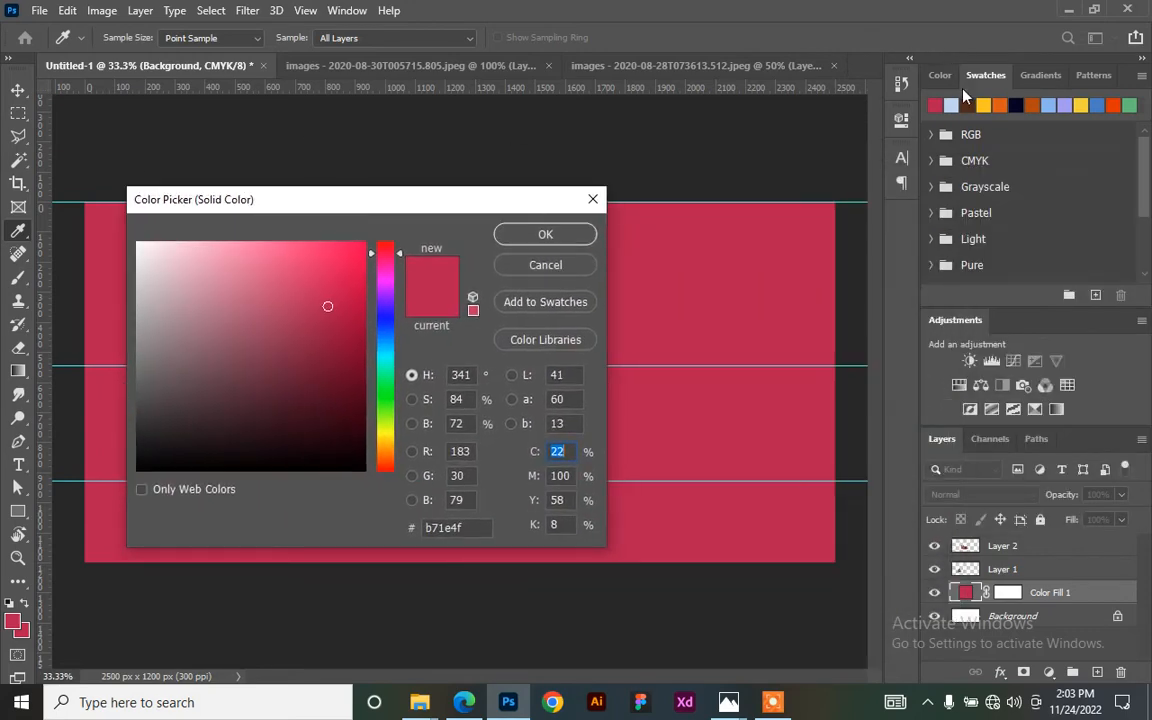
click(465, 527)
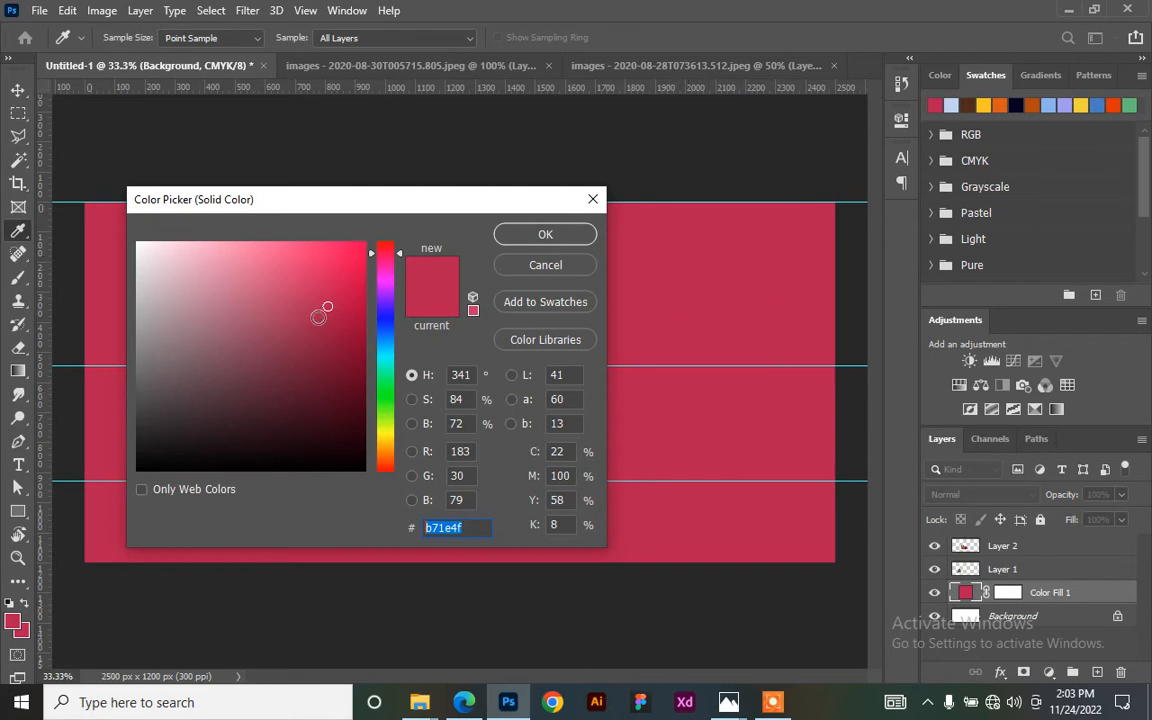
click(508, 235)
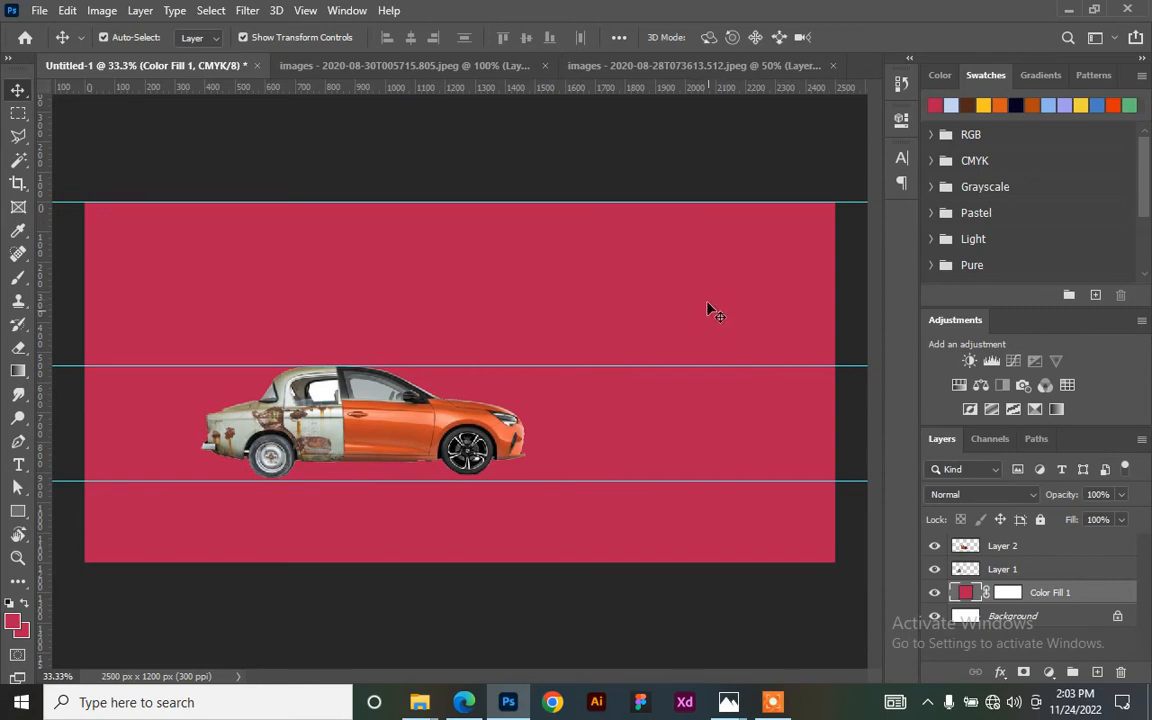
click(991, 101)
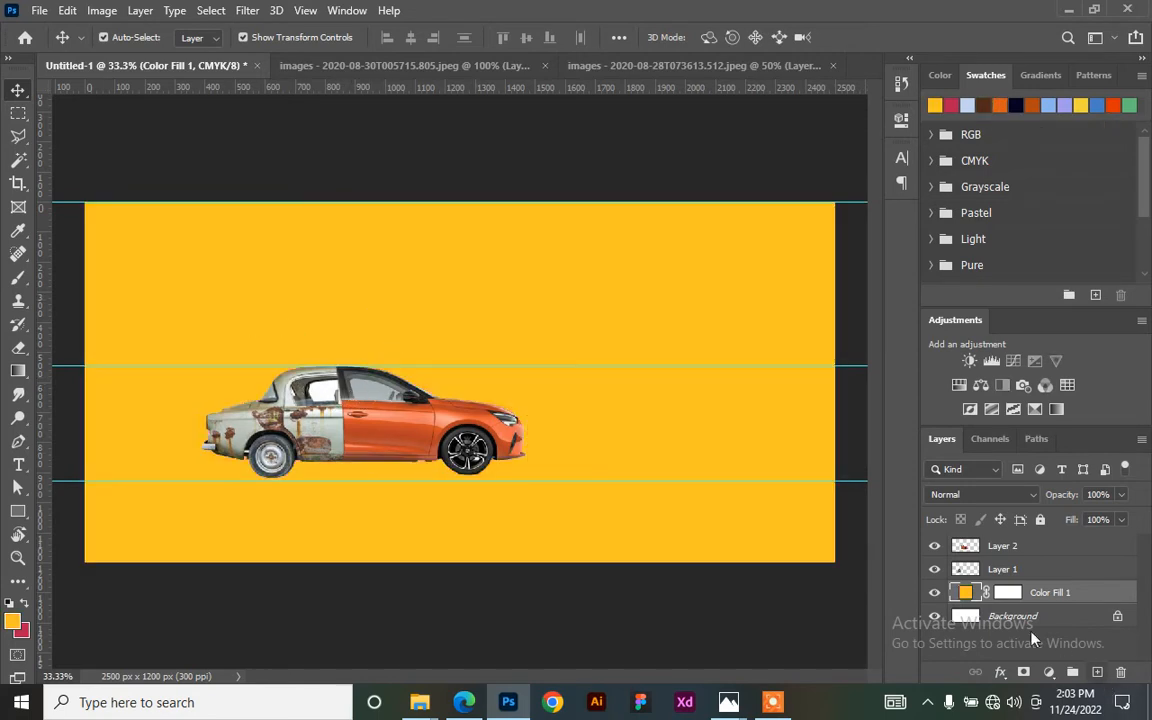
- Verify the fill colour is hex fcc617 in the Color Picker and confirm it
double_click(965, 593)
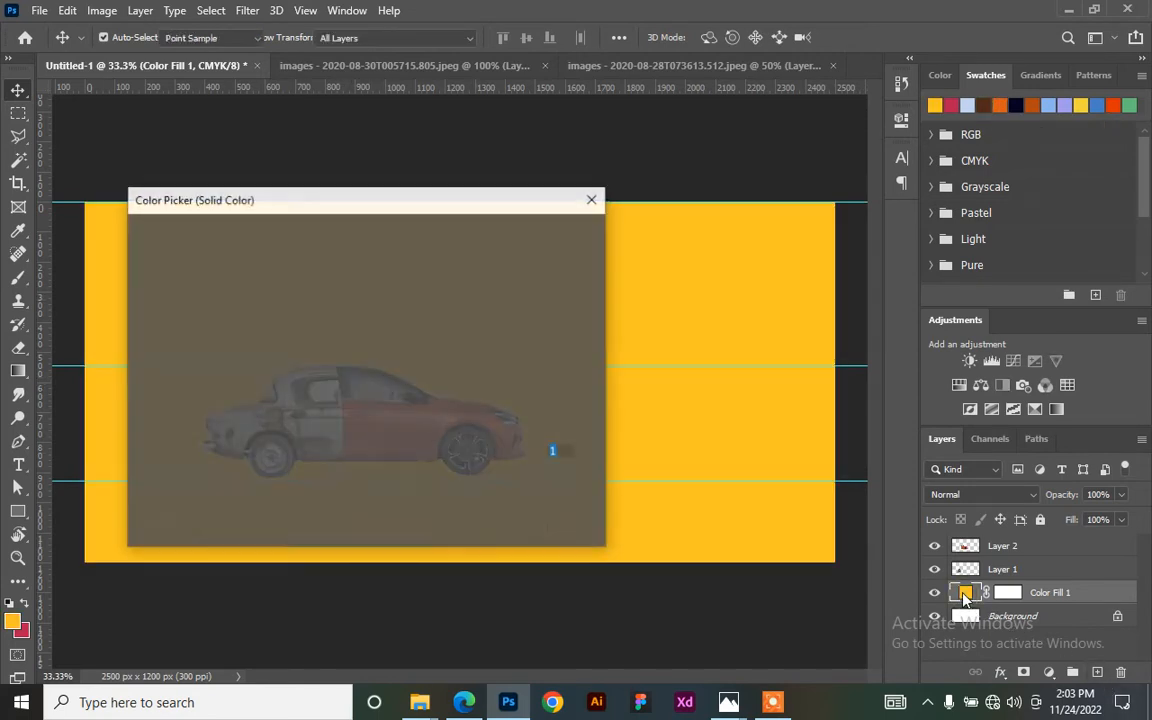
click(456, 527)
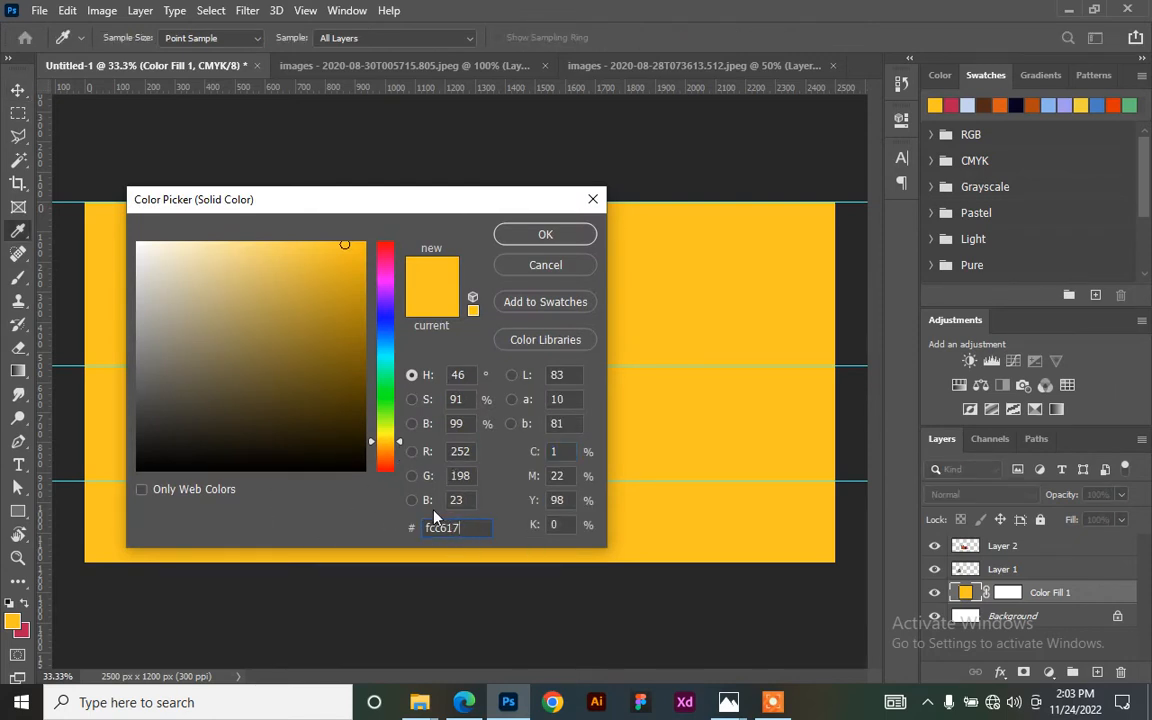
drag(460, 529, 401, 530)
click(471, 530)
click(533, 236)
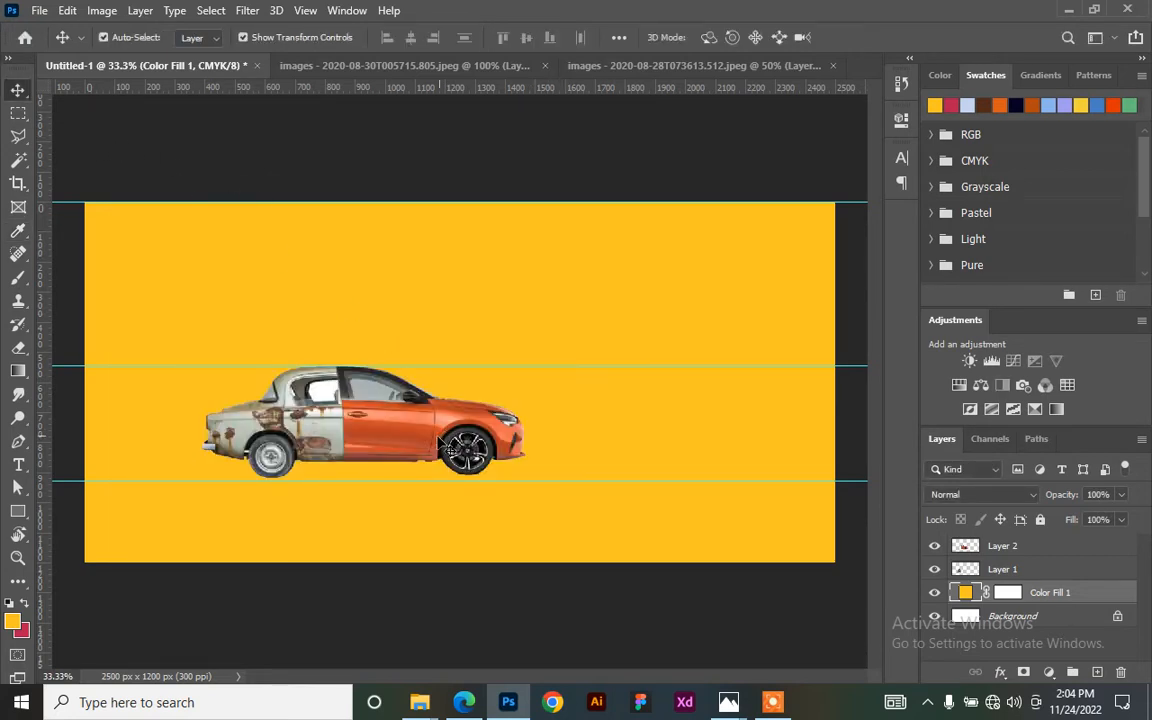
- Zoom in on the car and select Layer 1, the rusty rear-half layer
key(ctrl+plus)
key(ctrl+plus)
key(ctrl+plus)
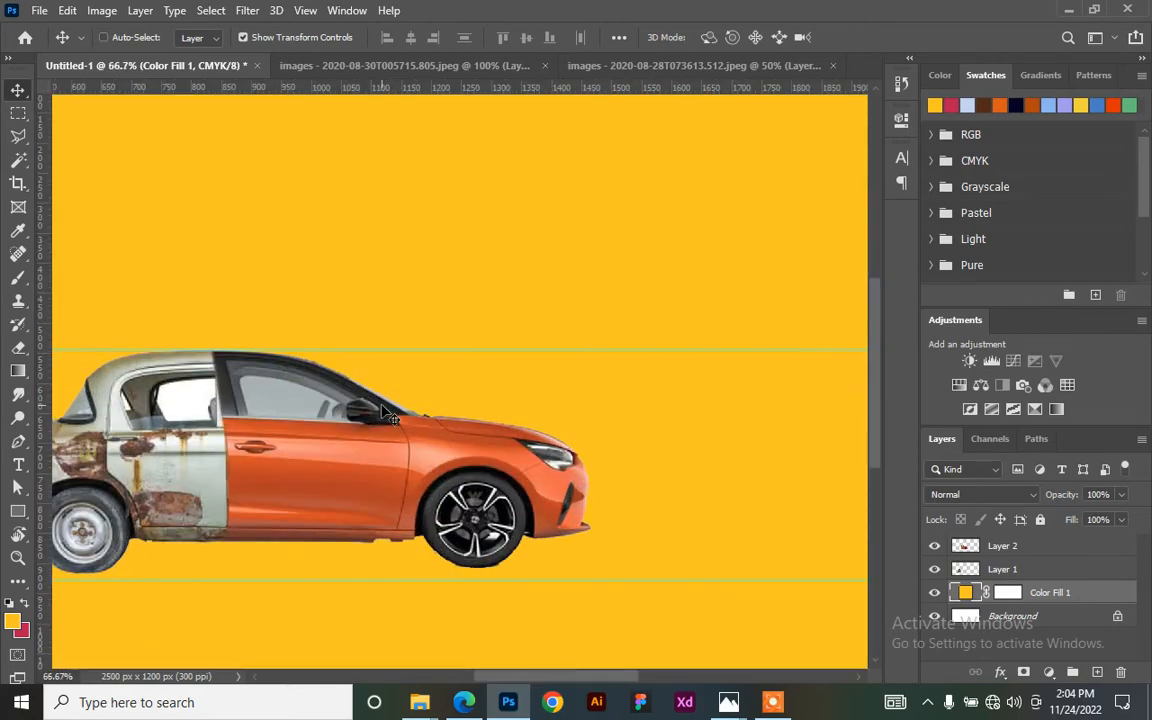
drag(246, 445, 633, 232)
drag(445, 190, 344, 324)
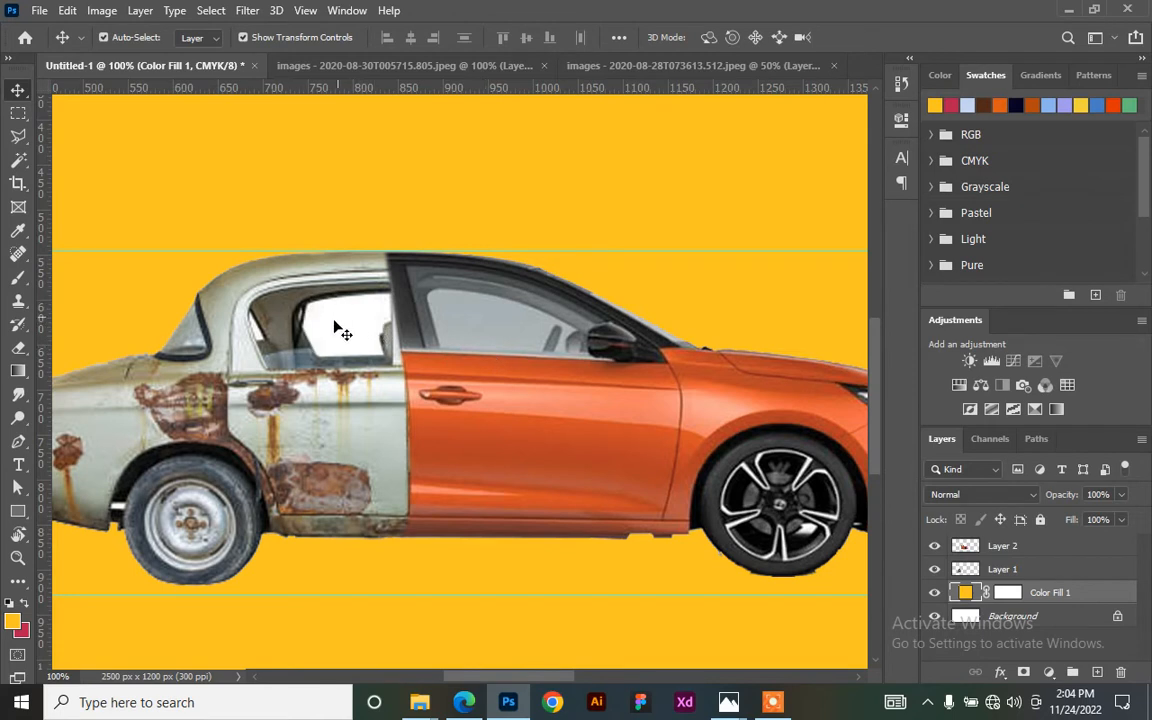
scroll(390, 300, down, 2)
scroll(390, 300, left, 2)
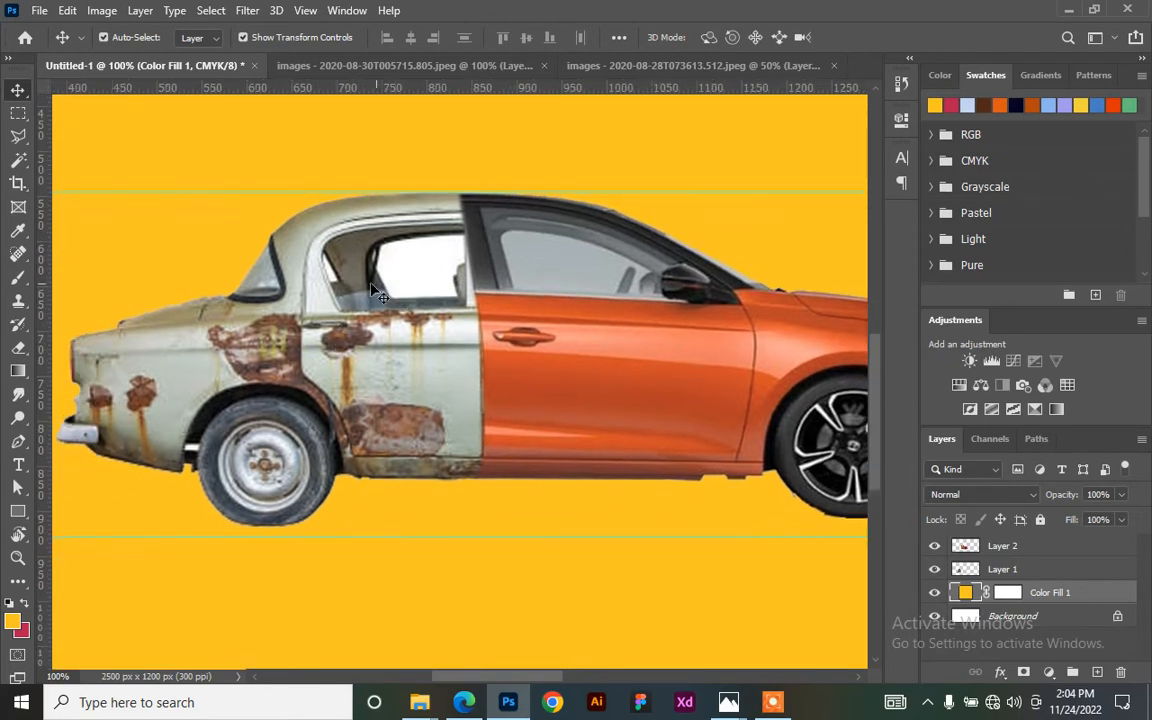
click(360, 320)
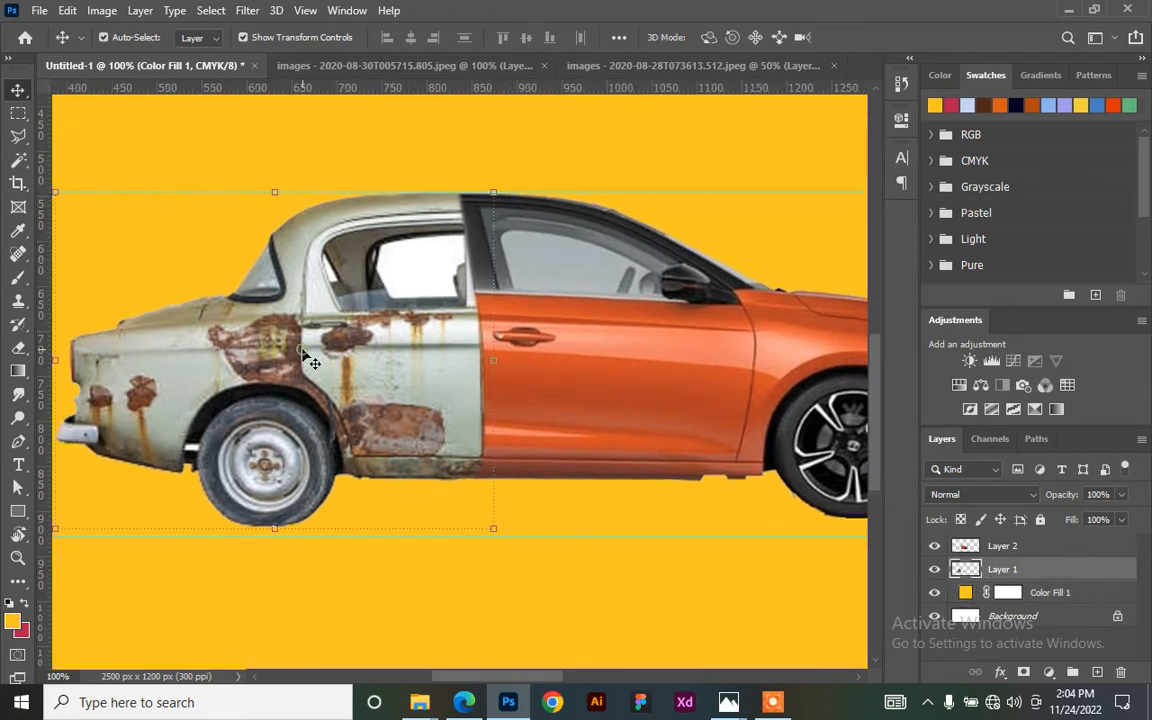
- Choose the Magic Wand Tool from the selection tool flyout
key(ctrl+plus)
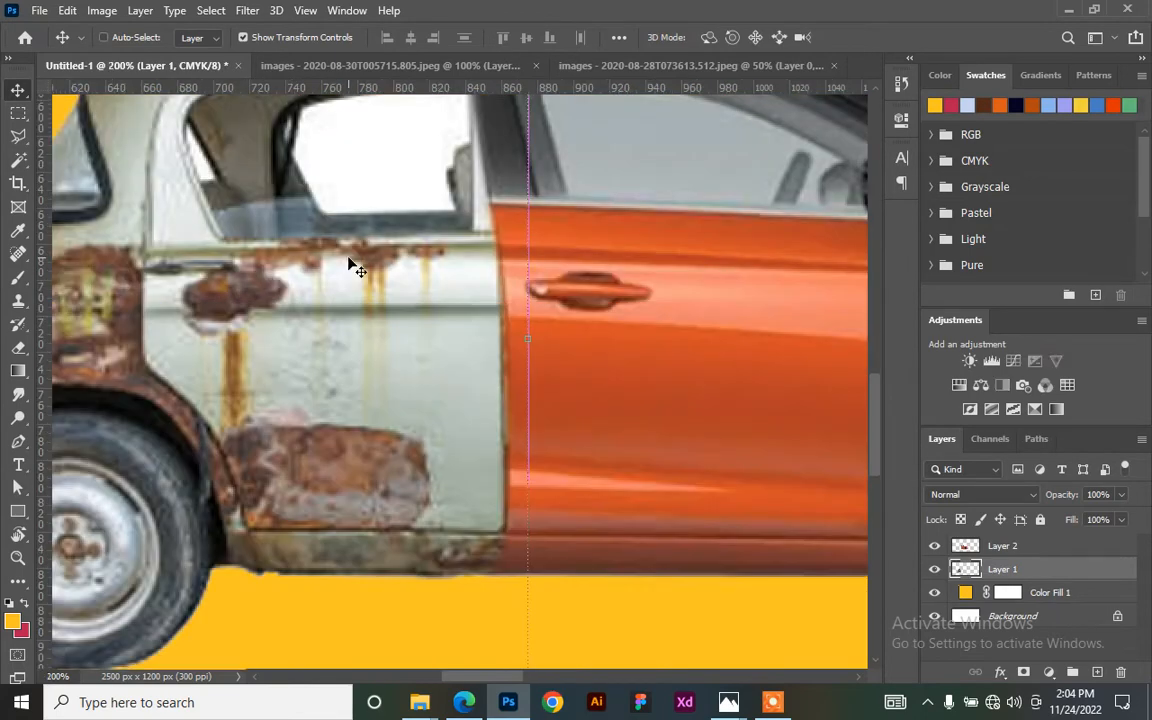
key(ctrl+minus)
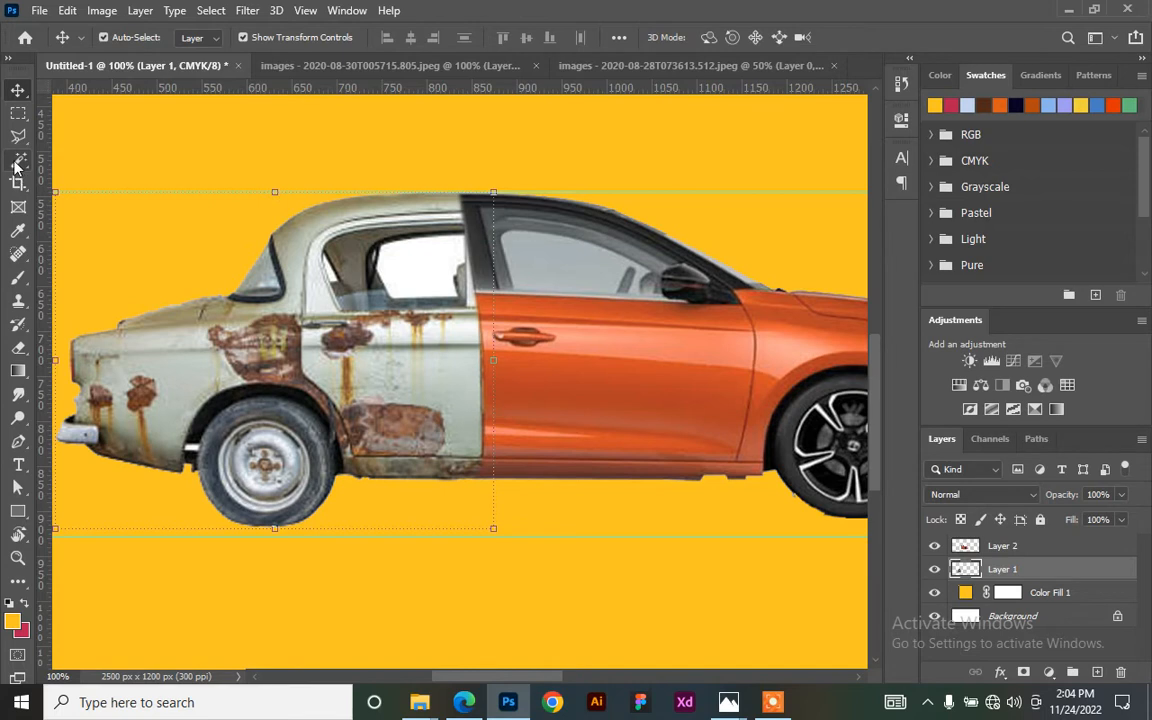
drag(15, 167, 98, 204)
- Select the white rear window area and the sliver beside it, then feather it 3 px
click(420, 288)
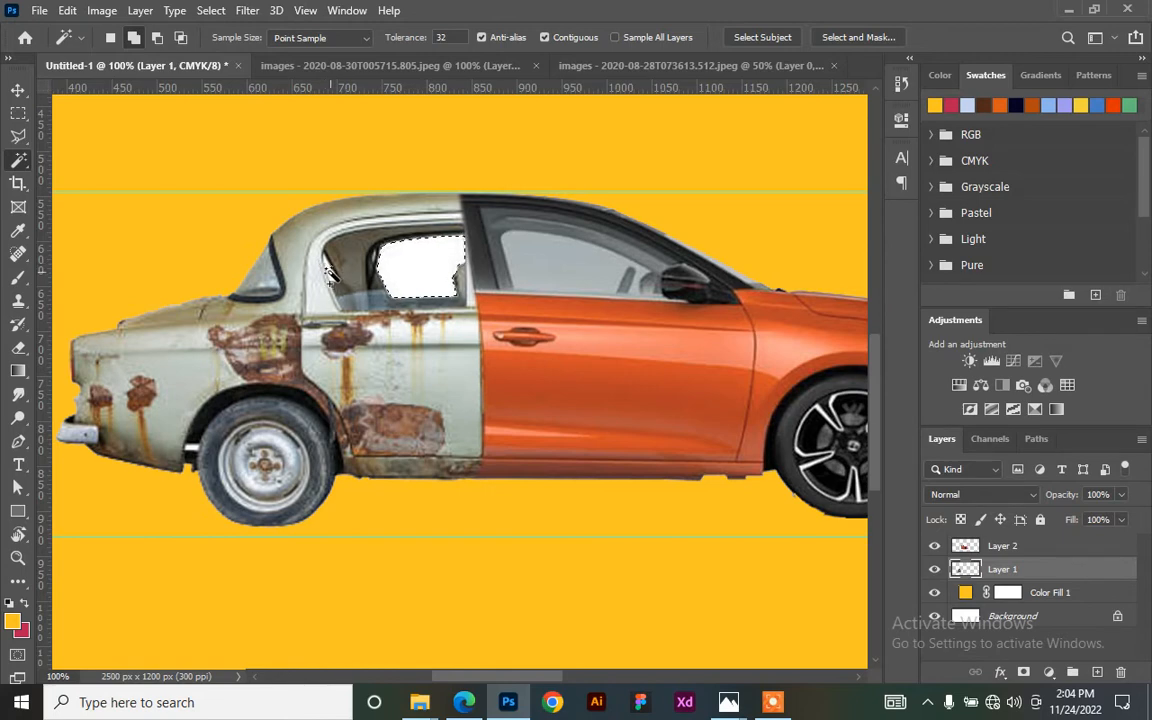
shift+click(331, 272)
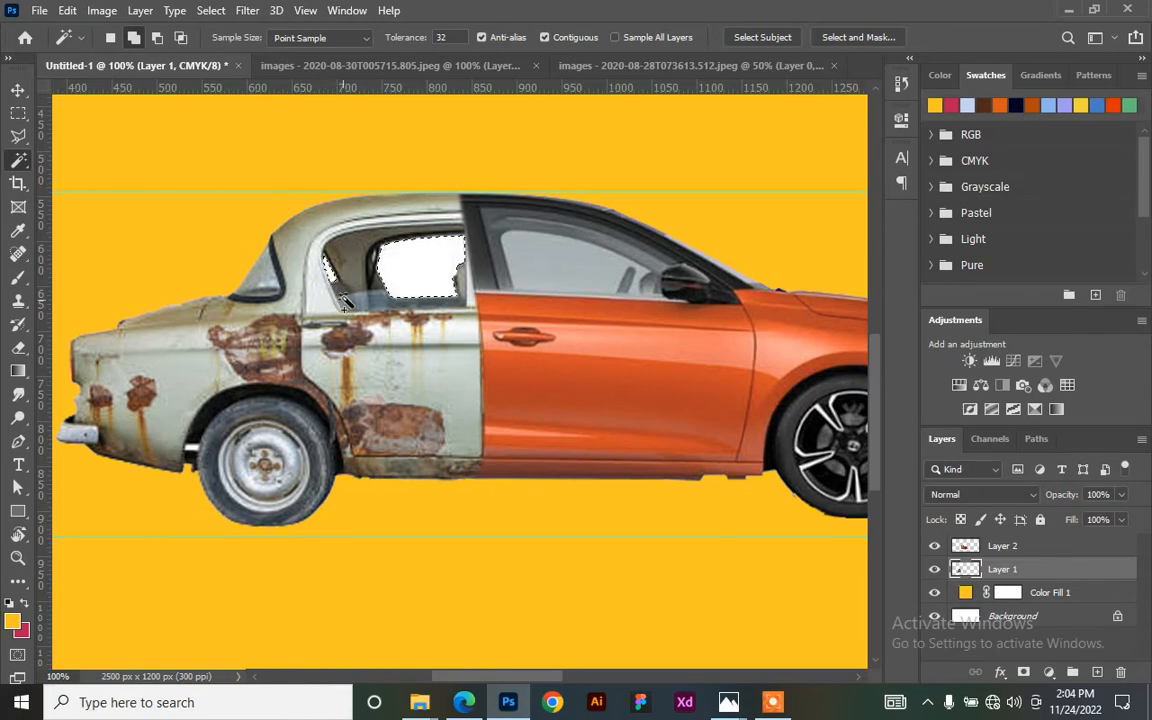
right_click(405, 265)
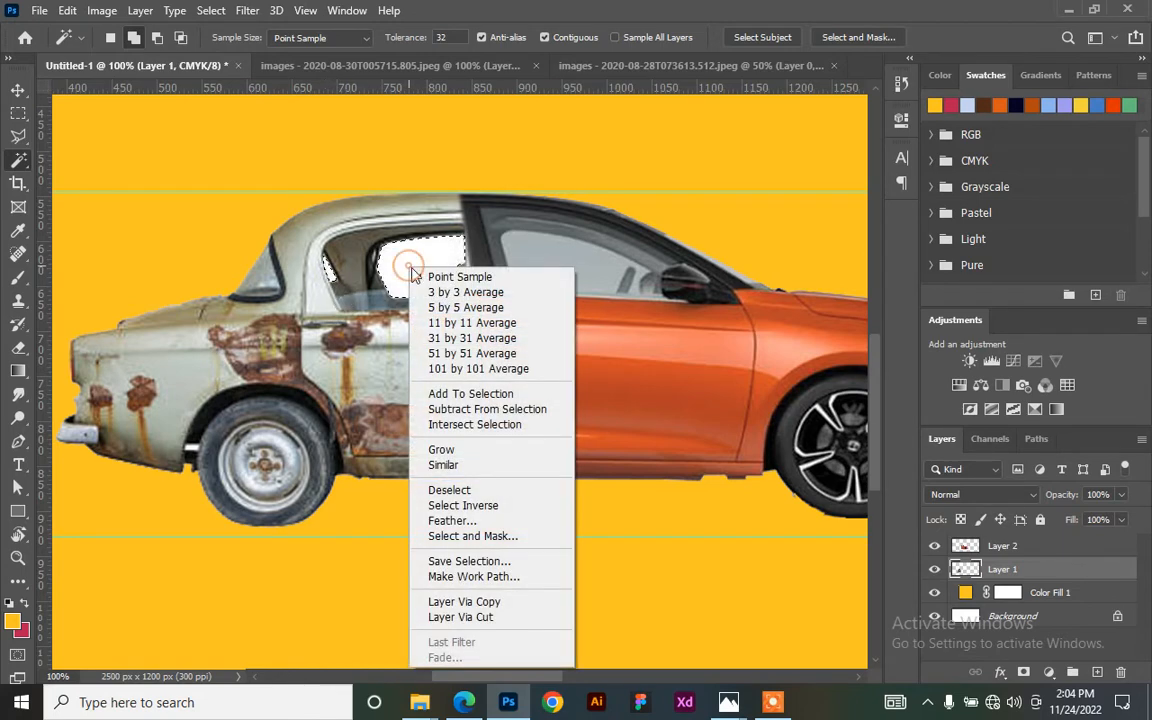
click(490, 521)
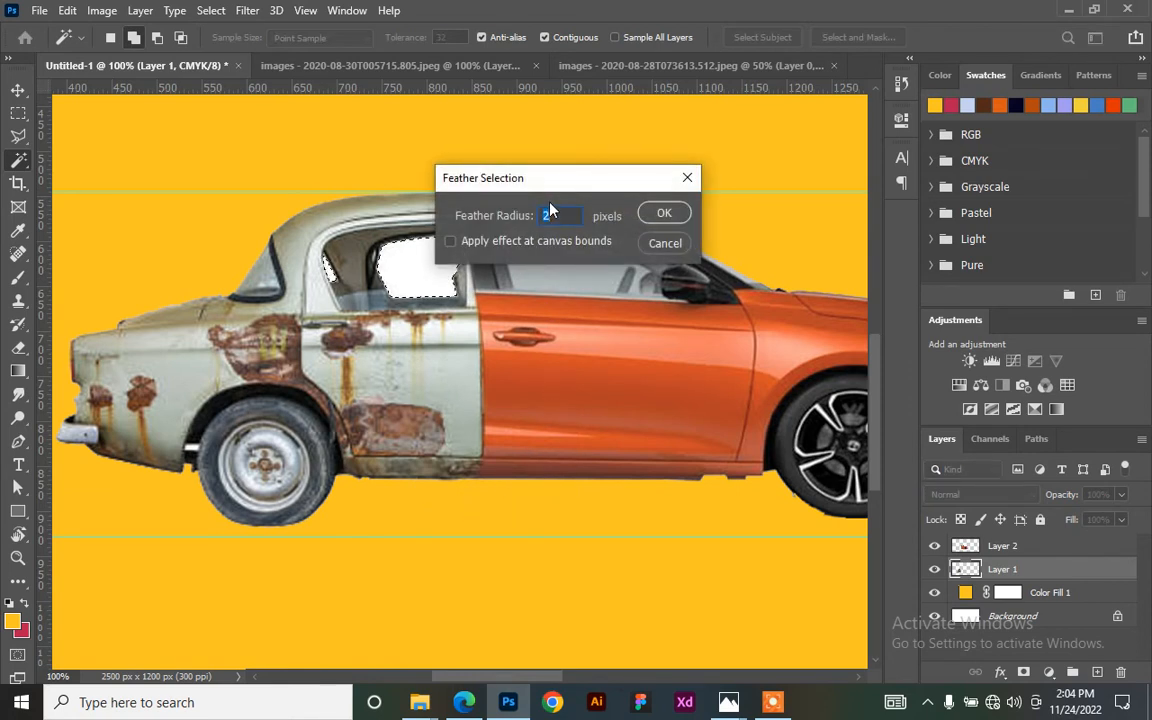
text(3)
click(666, 216)
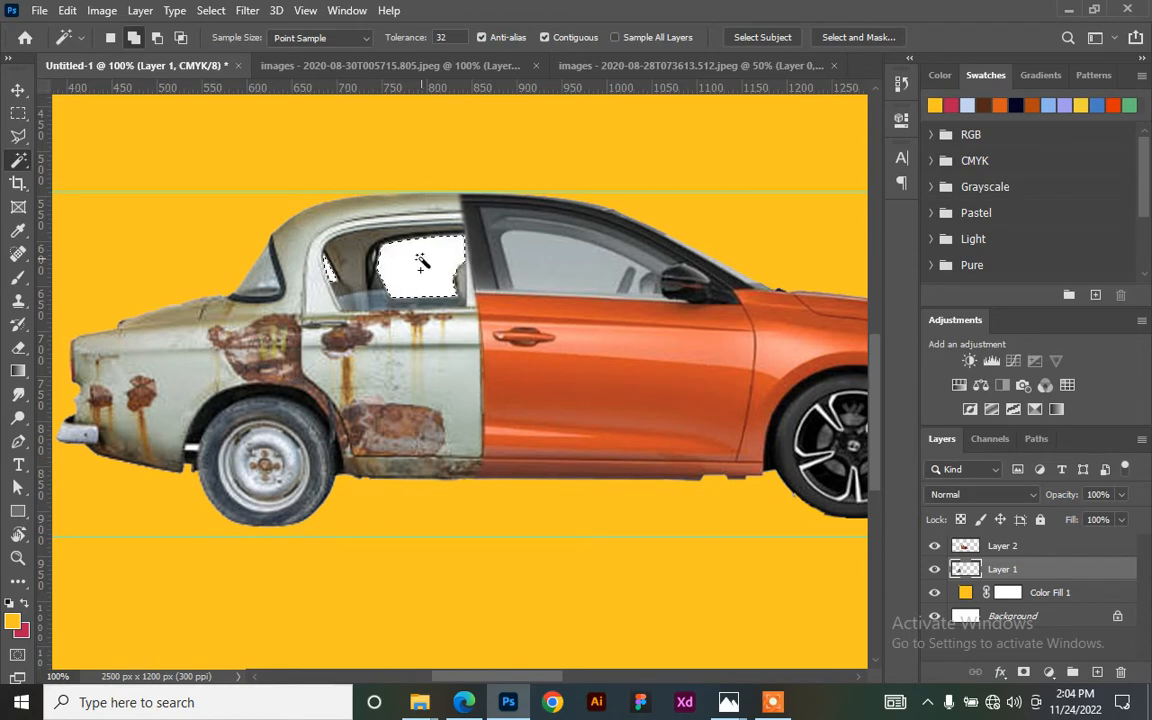
- Feather the window selection again with a 1-pixel radius
right_click(423, 262)
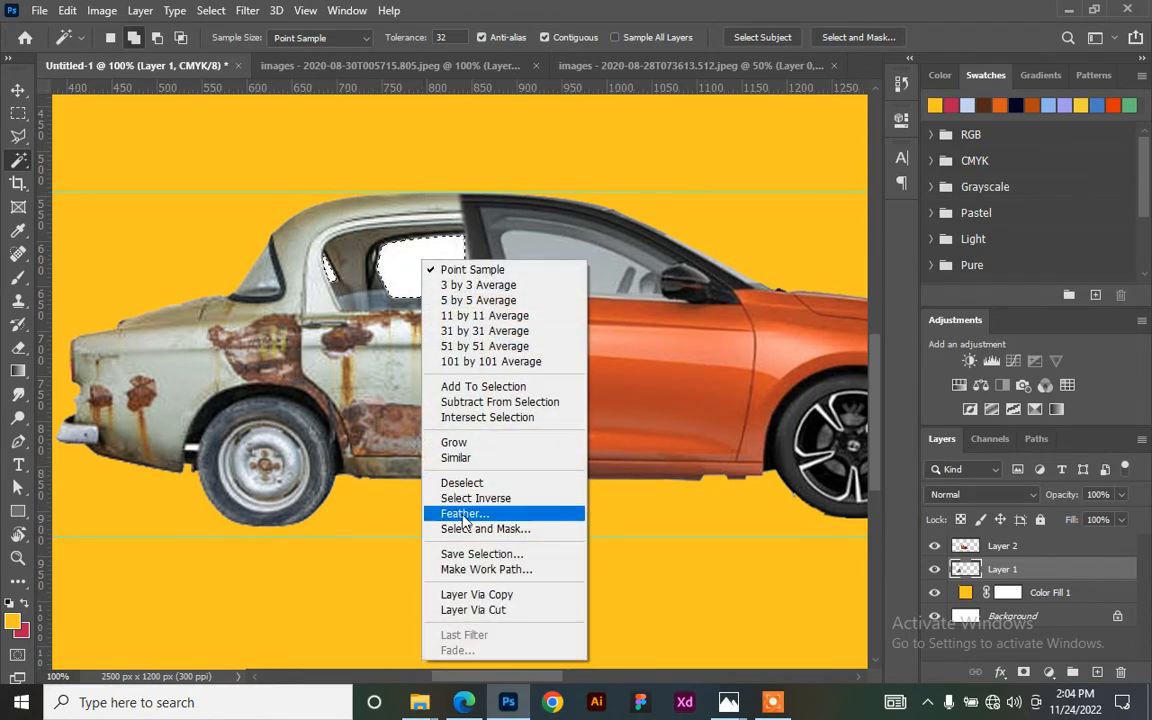
click(462, 516)
text(1)
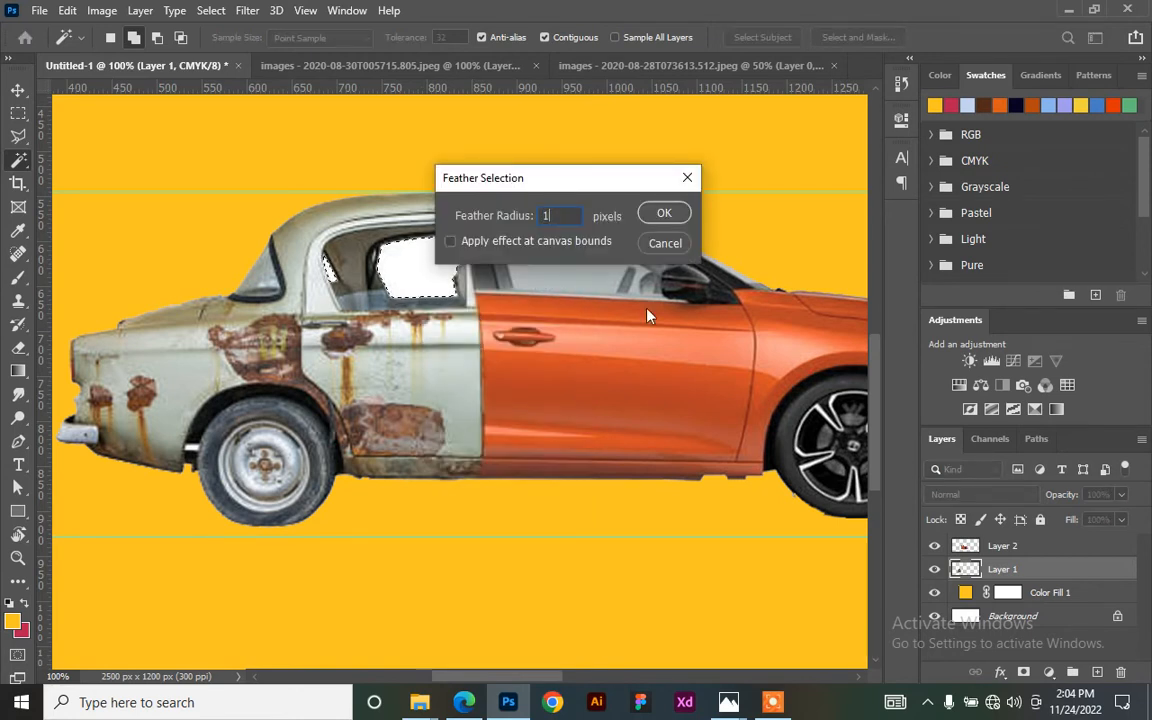
click(662, 213)
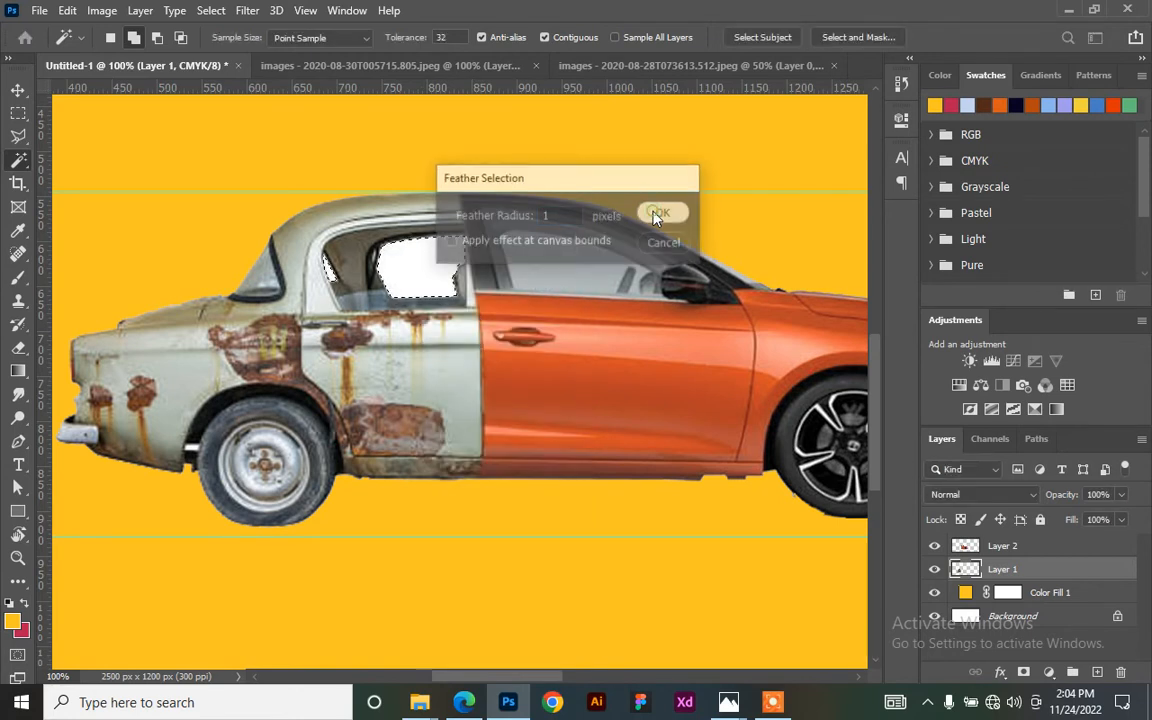
right_click(426, 260)
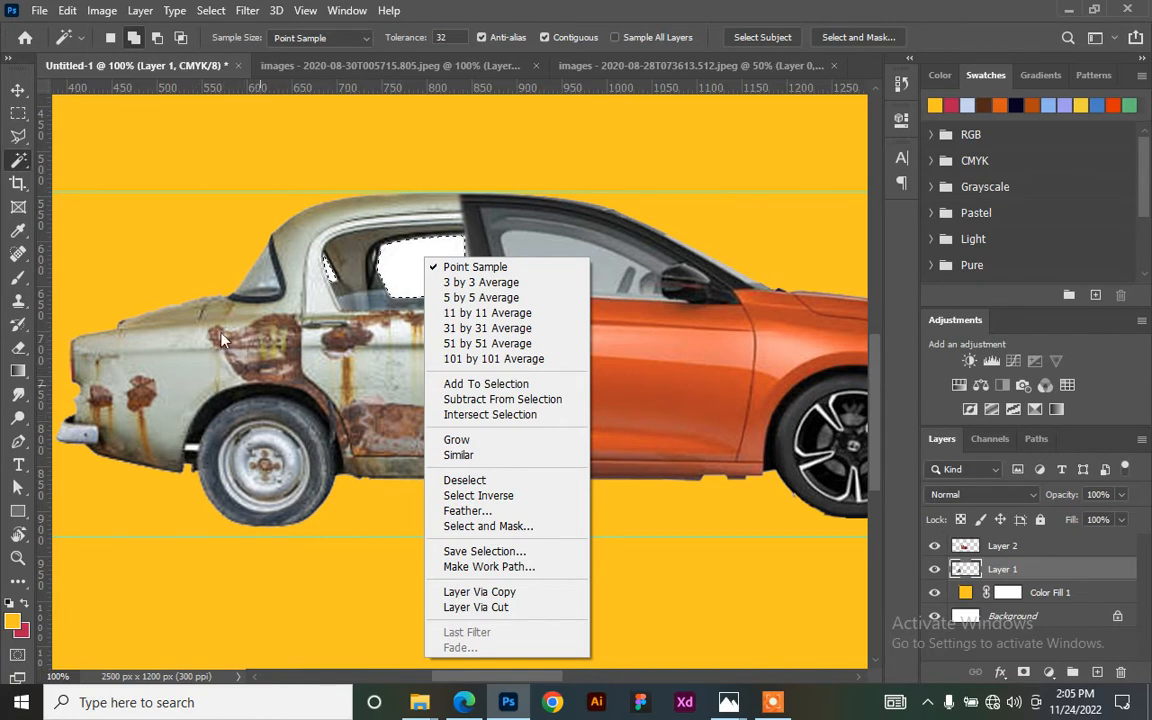
- Cut the window glass onto a new layer and name the layers 'old car' and 'old car window'
click(519, 608)
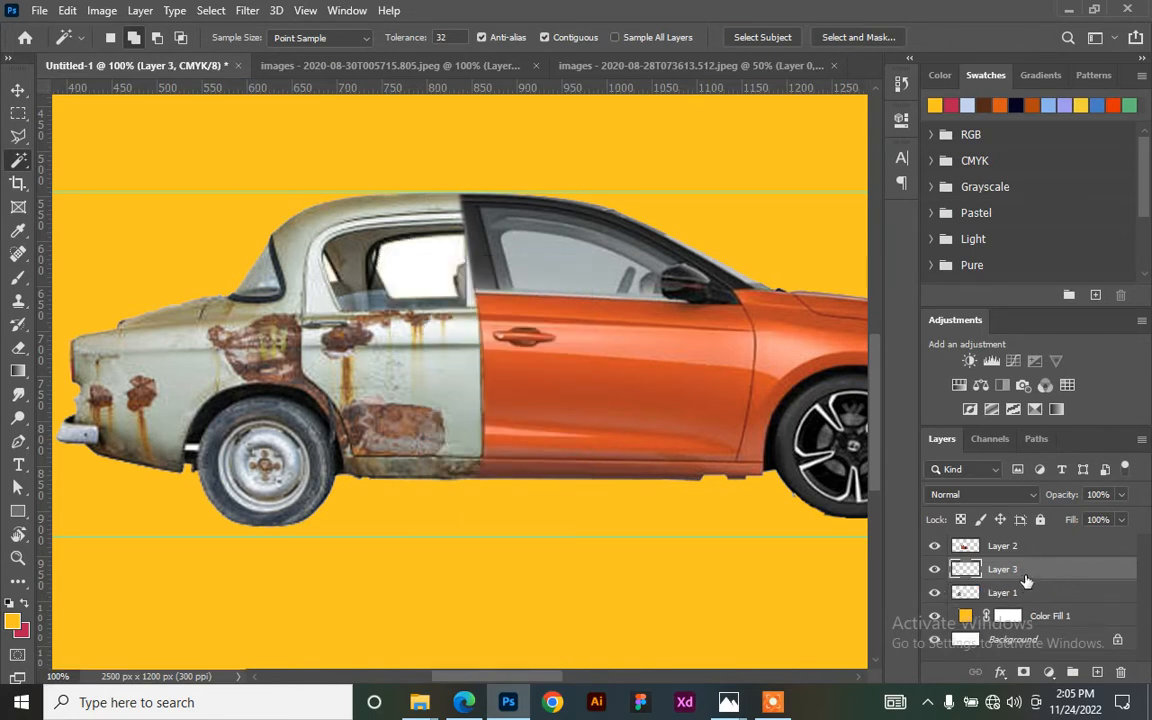
double_click(1004, 593)
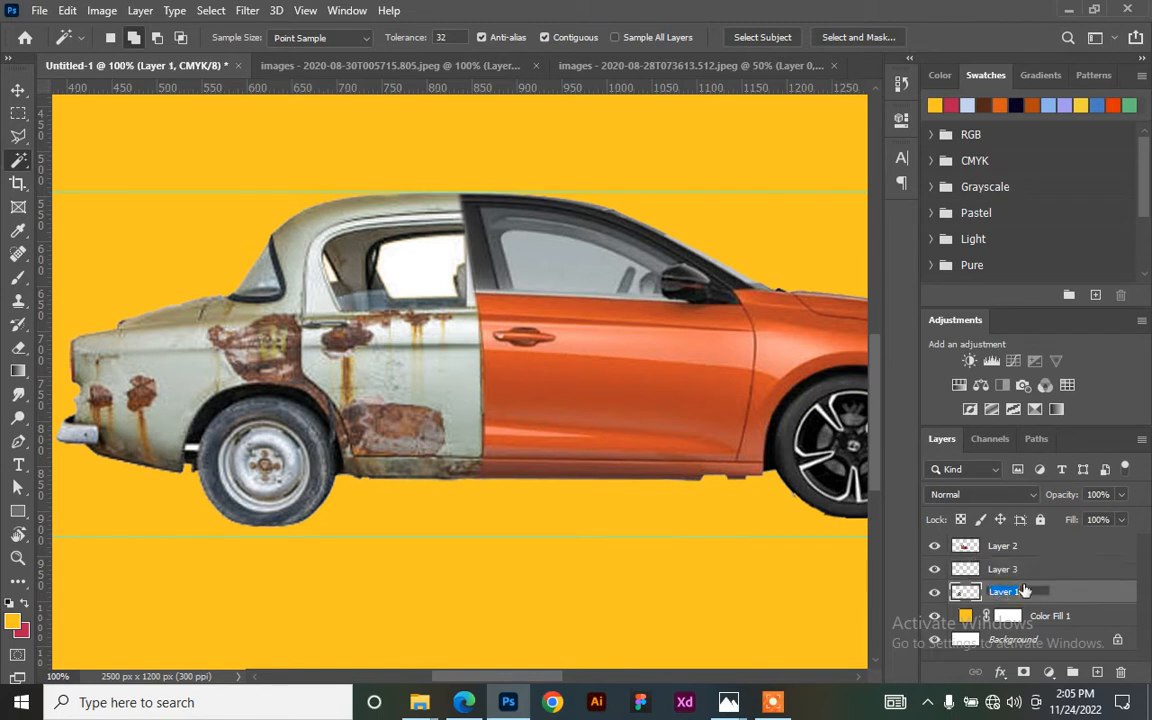
text(old)
click(1004, 569)
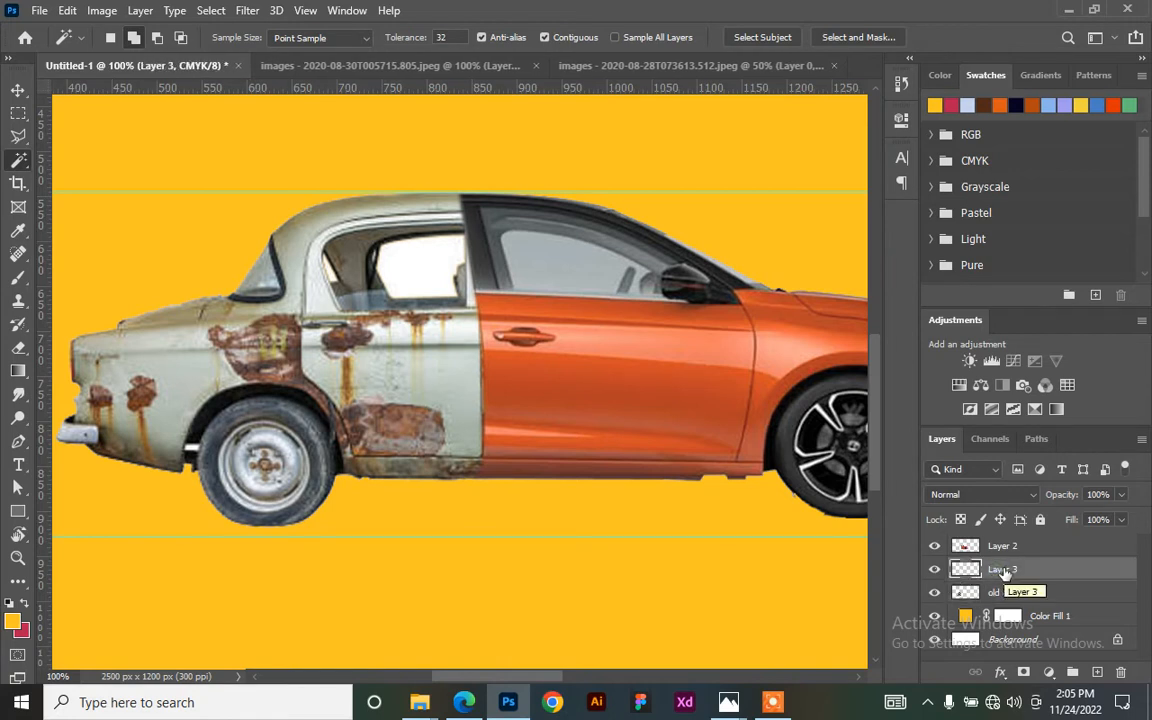
double_click(1004, 569)
text(d)
key(Return)
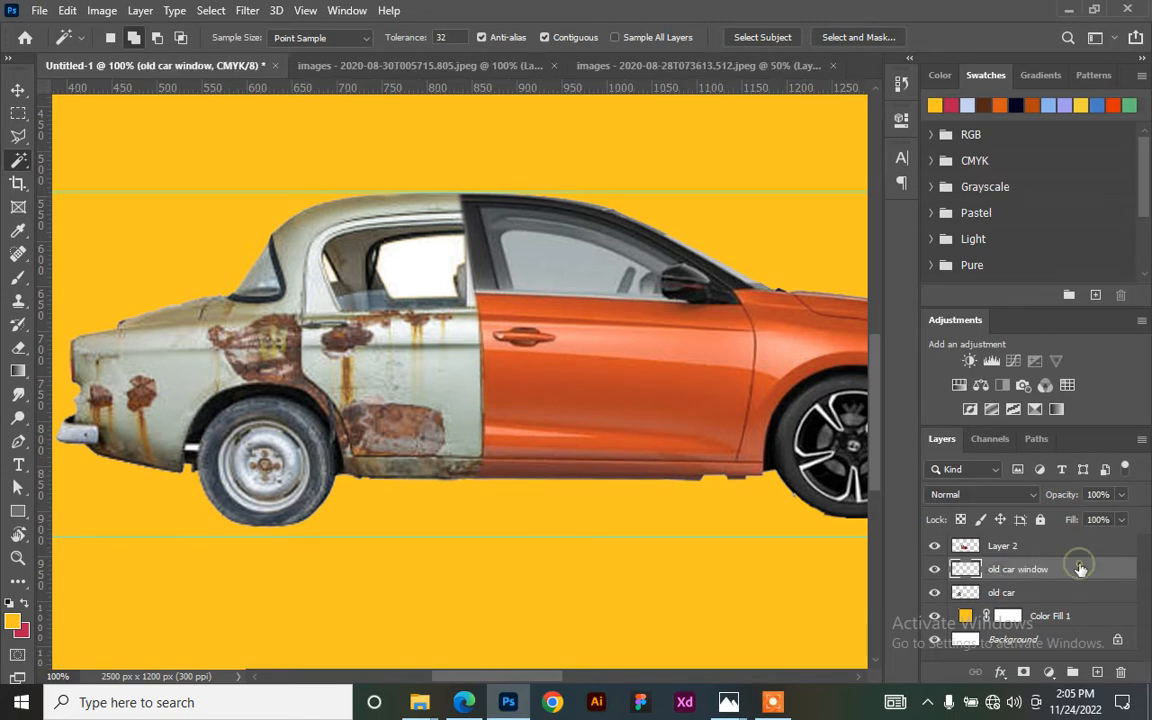
- Toggle the old car window layer's visibility to compare the window with and without it
click(936, 570)
click(936, 570)
click(936, 570)
click(936, 570)
click(936, 570)
click(936, 570)
- Keep comparing the old car window layer on and off, leaving it visible
click(936, 570)
click(936, 570)
click(936, 570)
click(936, 570)
click(936, 570)
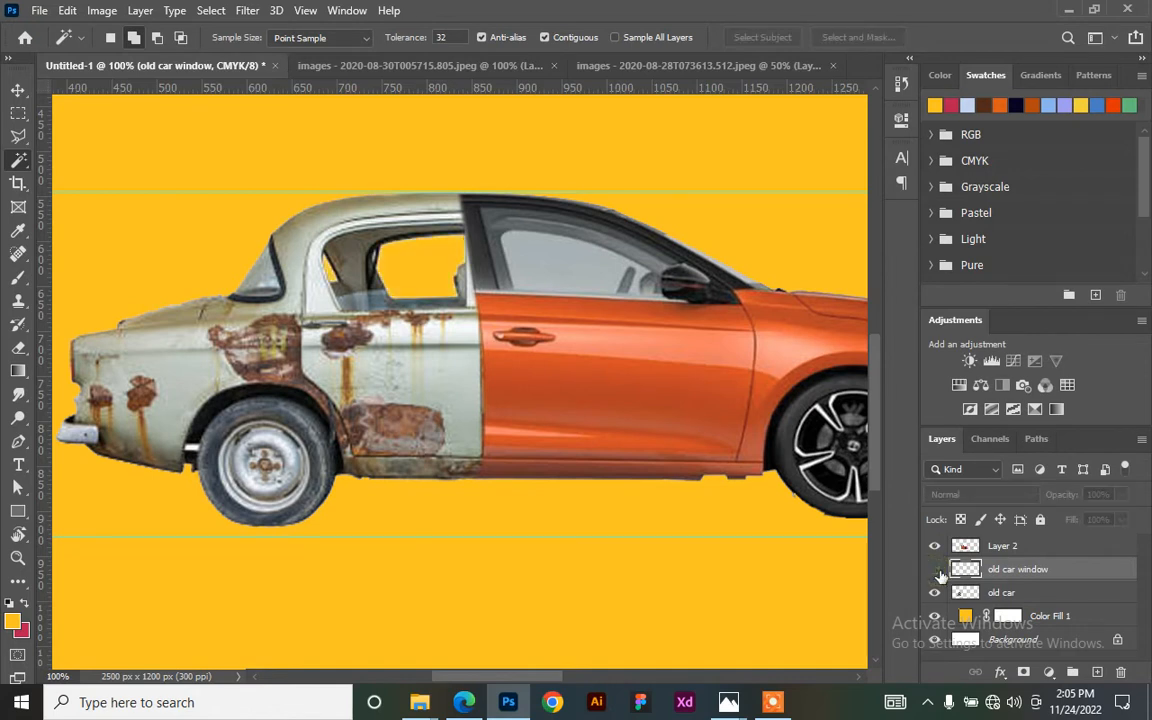
click(936, 570)
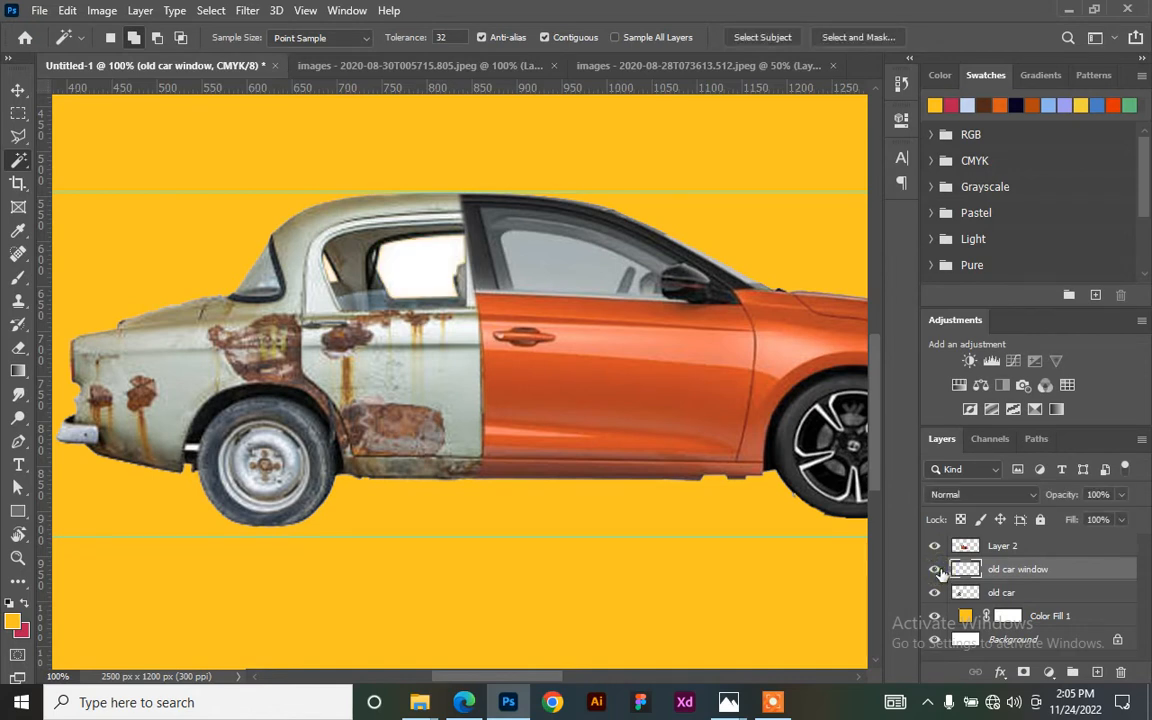
- Set the old car window layer to Color blend mode at 47% fill, then select the orange car layer
click(975, 494)
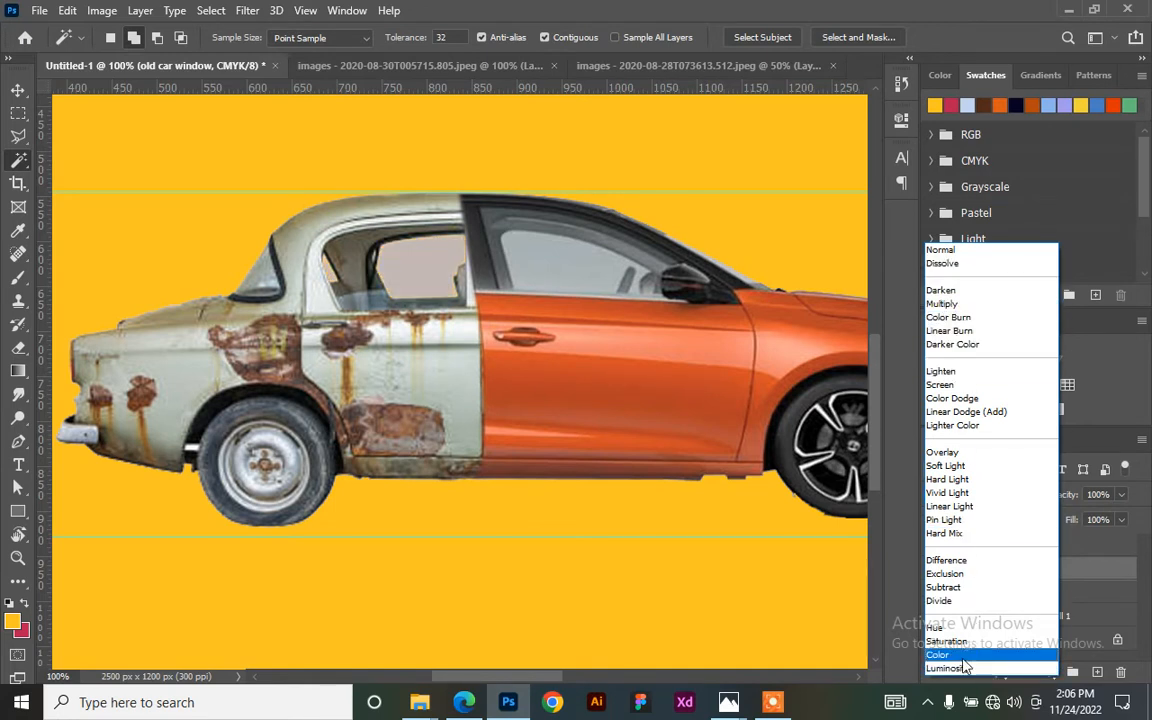
click(964, 658)
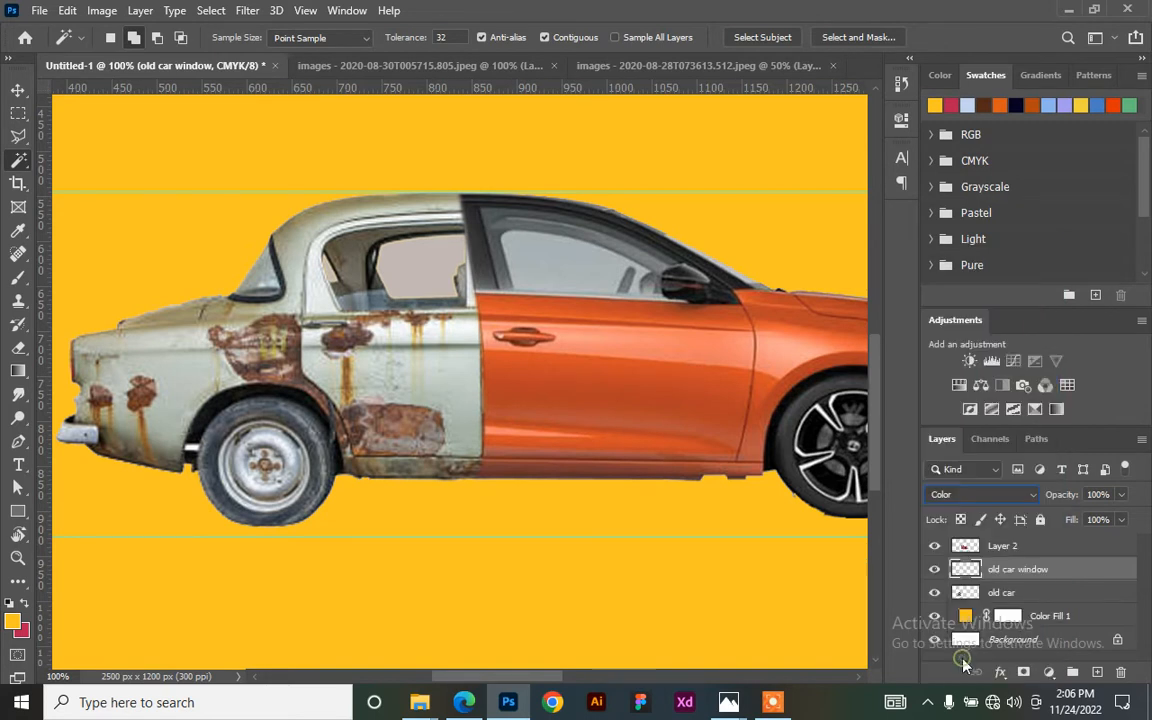
click(1121, 520)
drag(1124, 543, 1108, 543)
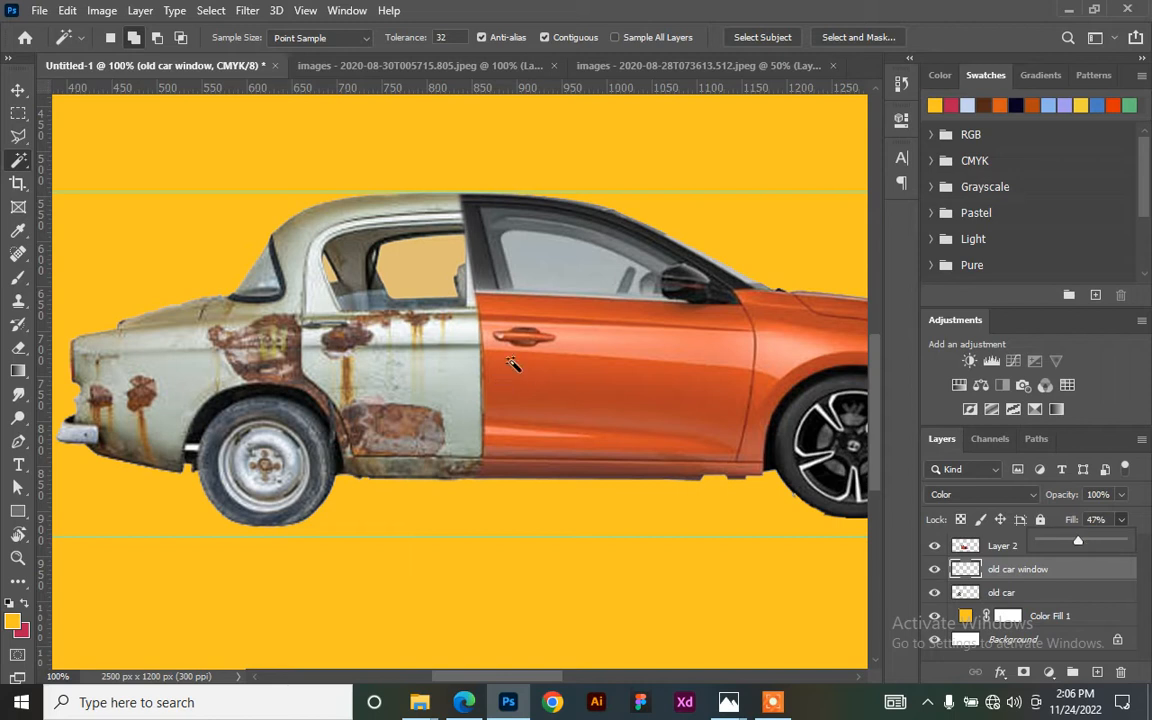
click(12, 89)
click(492, 327)
drag(643, 384, 532, 391)
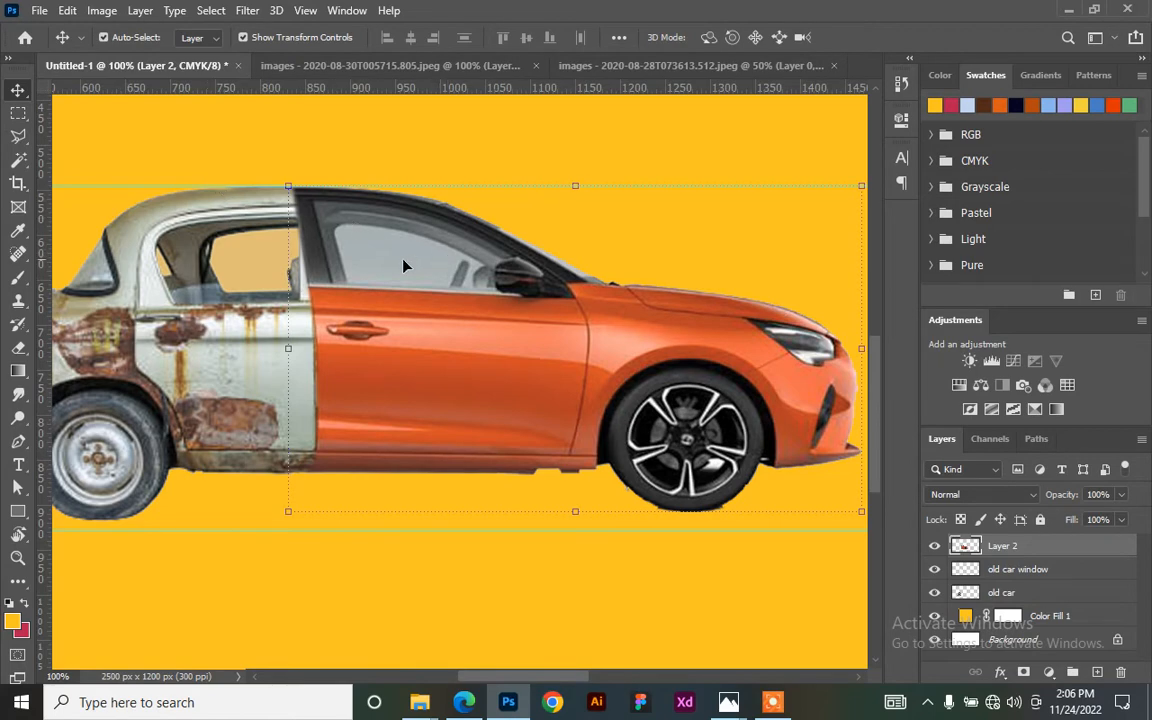
- Trace the orange car's front window glass with the Polygonal Lasso at 200% zoom
click(19, 137)
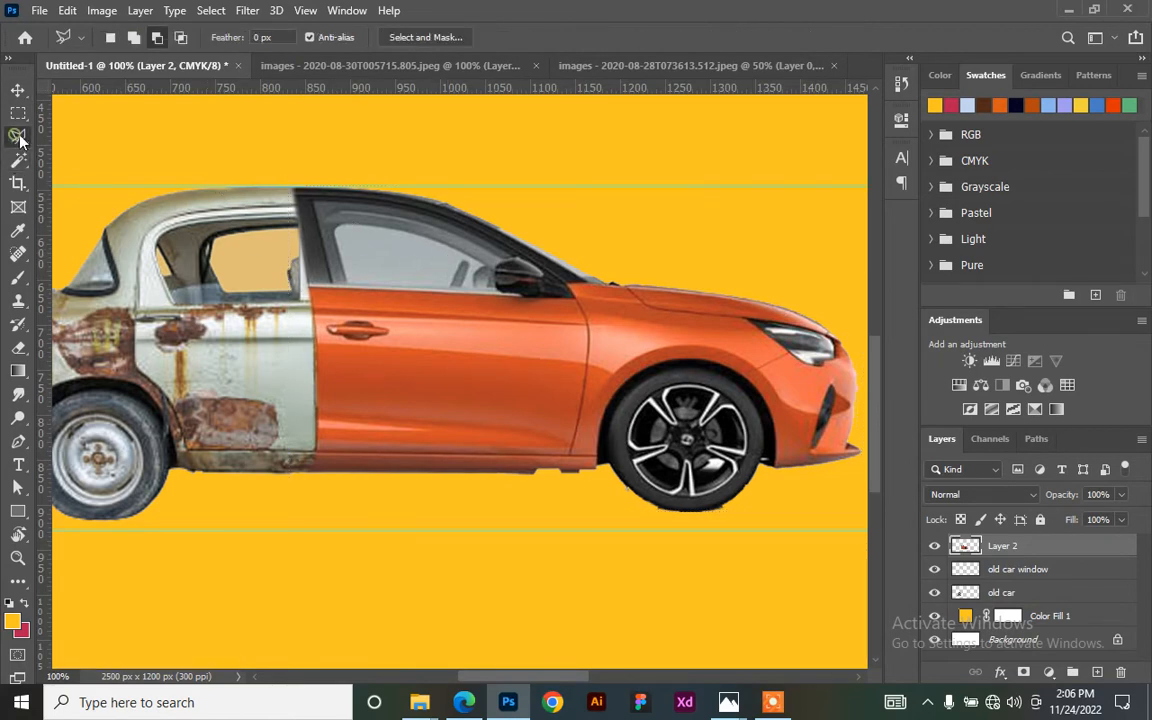
key(ctrl+plus)
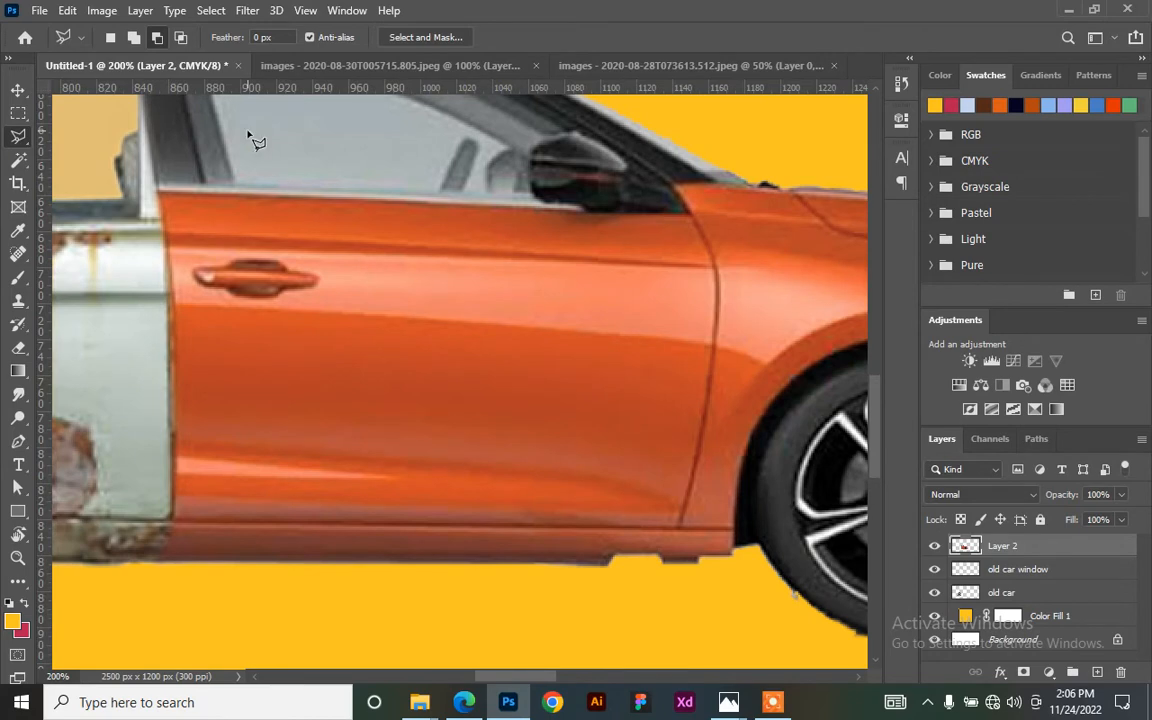
drag(208, 216, 298, 376)
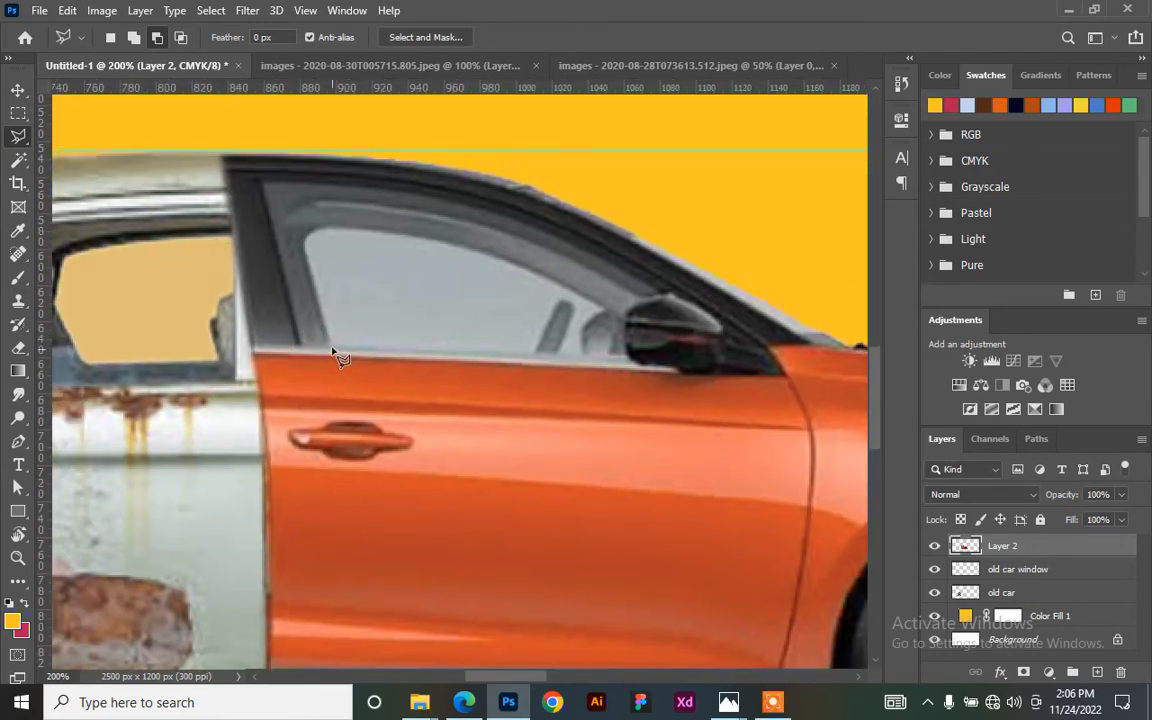
click(329, 340)
click(305, 254)
click(304, 245)
click(306, 237)
click(319, 228)
click(373, 229)
click(466, 245)
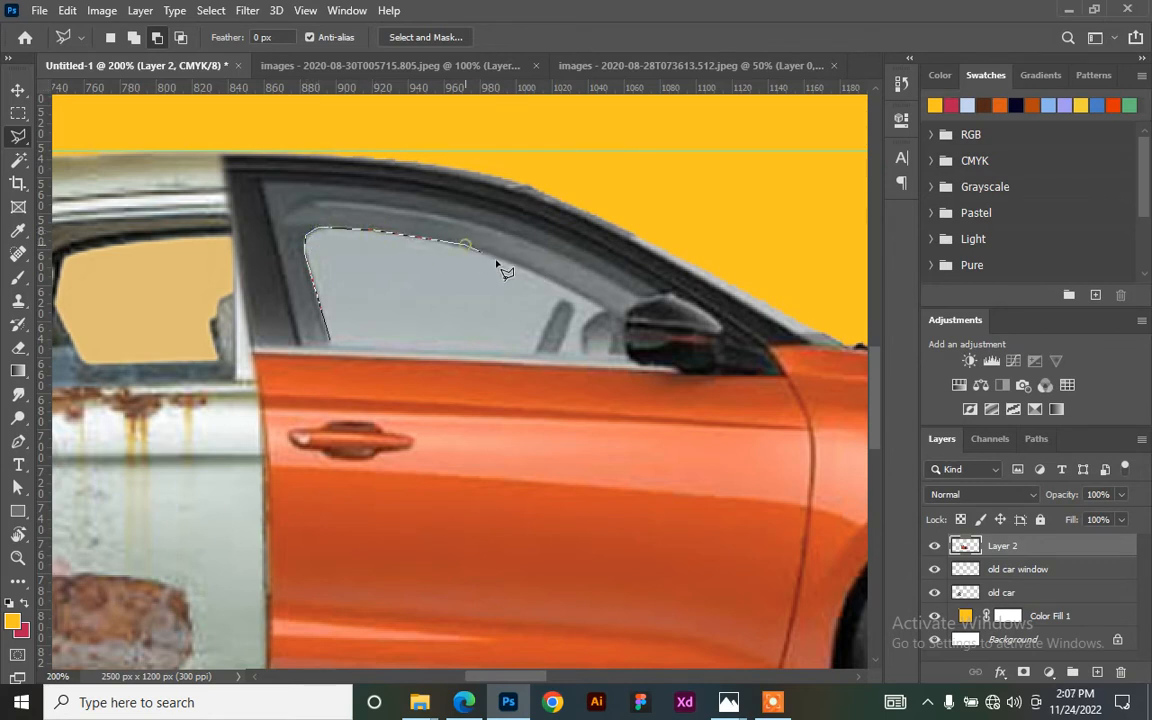
click(546, 276)
click(599, 308)
click(585, 322)
click(586, 357)
click(561, 356)
click(565, 303)
click(536, 358)
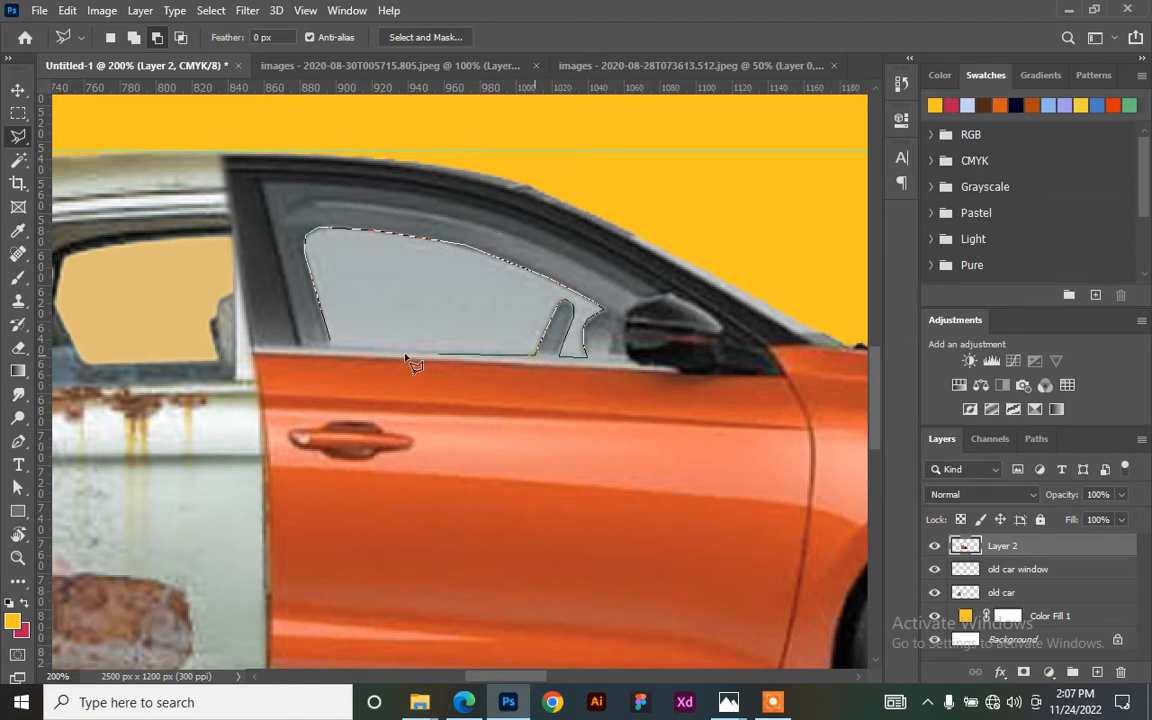
click(340, 352)
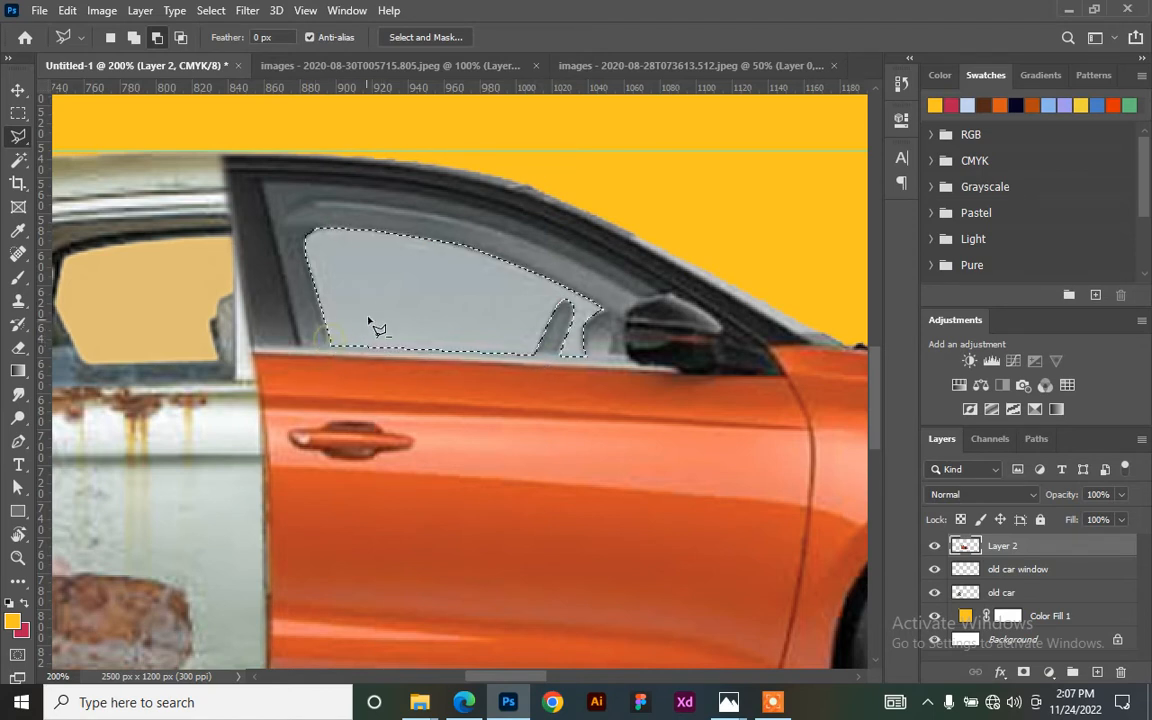
- Feather the window selection by 1 px and cut it onto a new layer
right_click(422, 293)
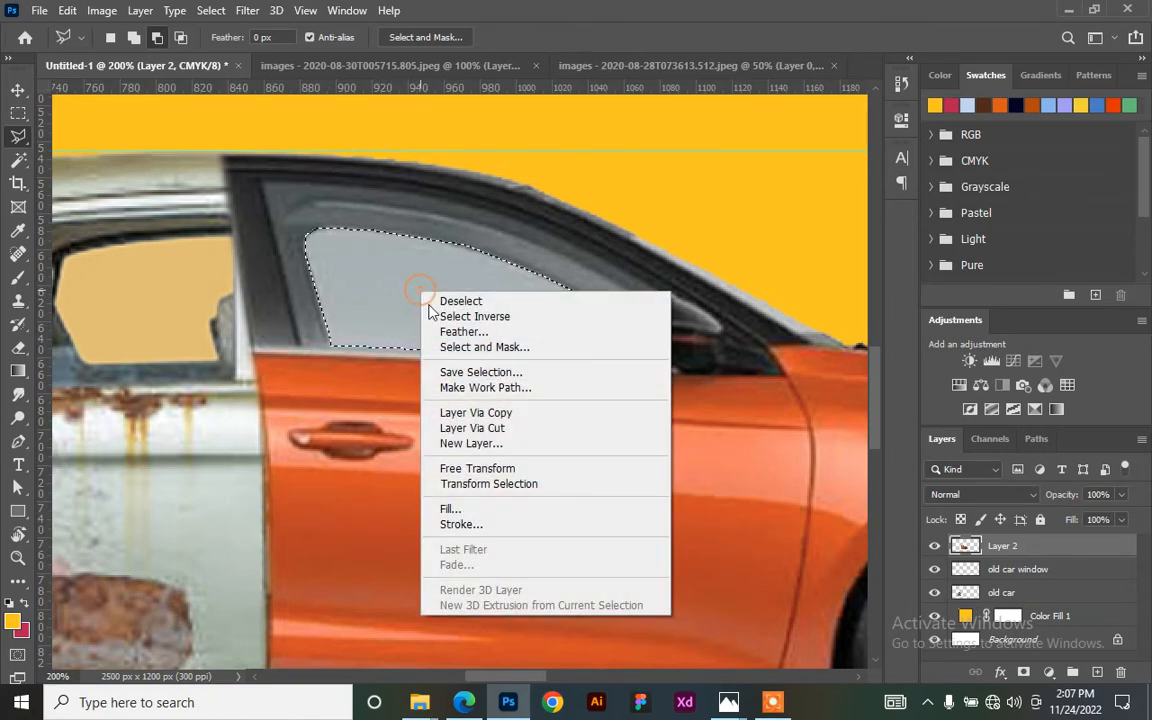
click(470, 331)
click(663, 213)
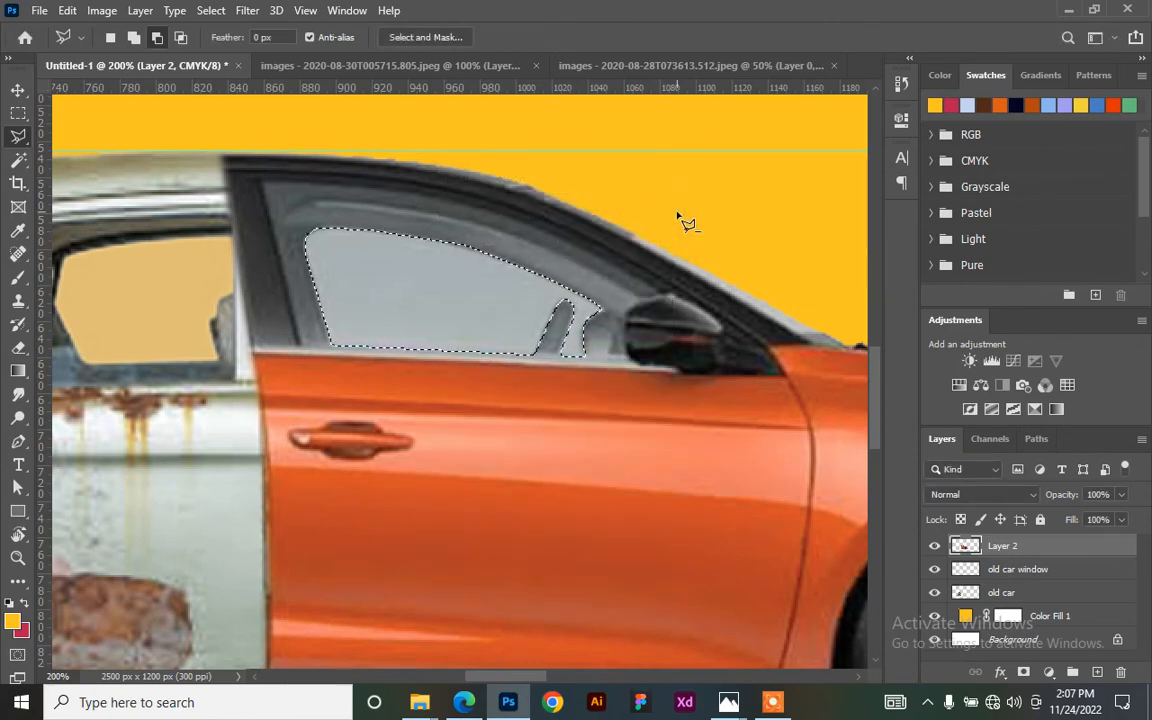
right_click(452, 305)
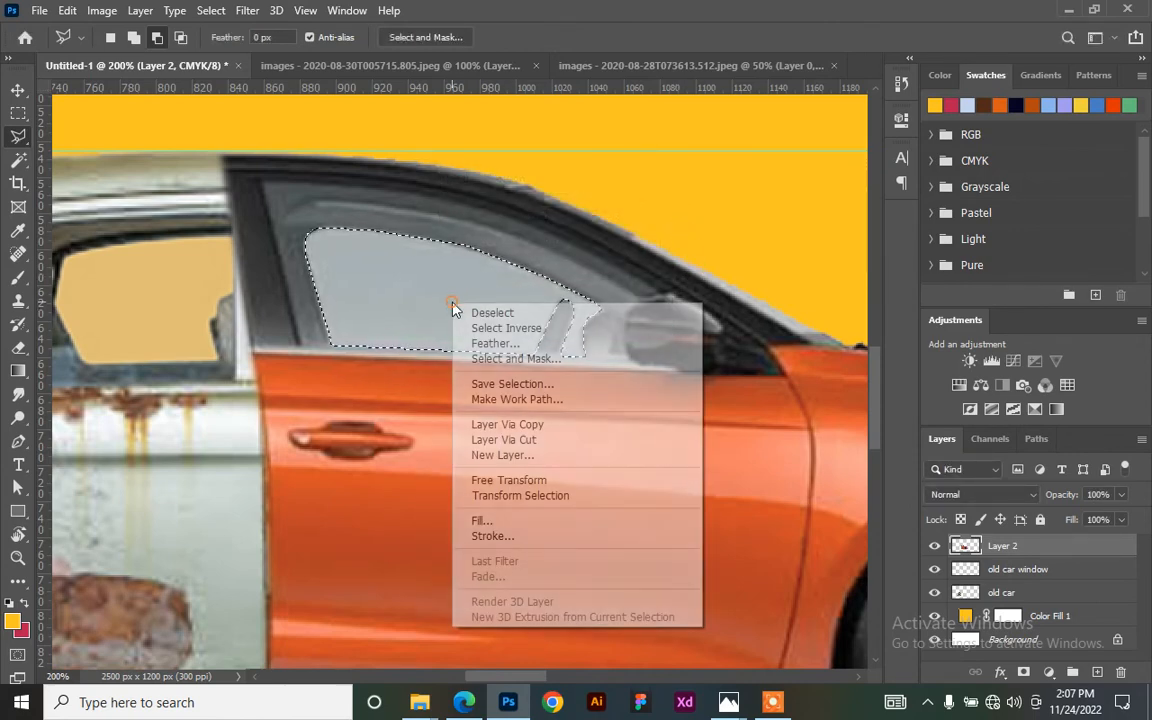
click(548, 443)
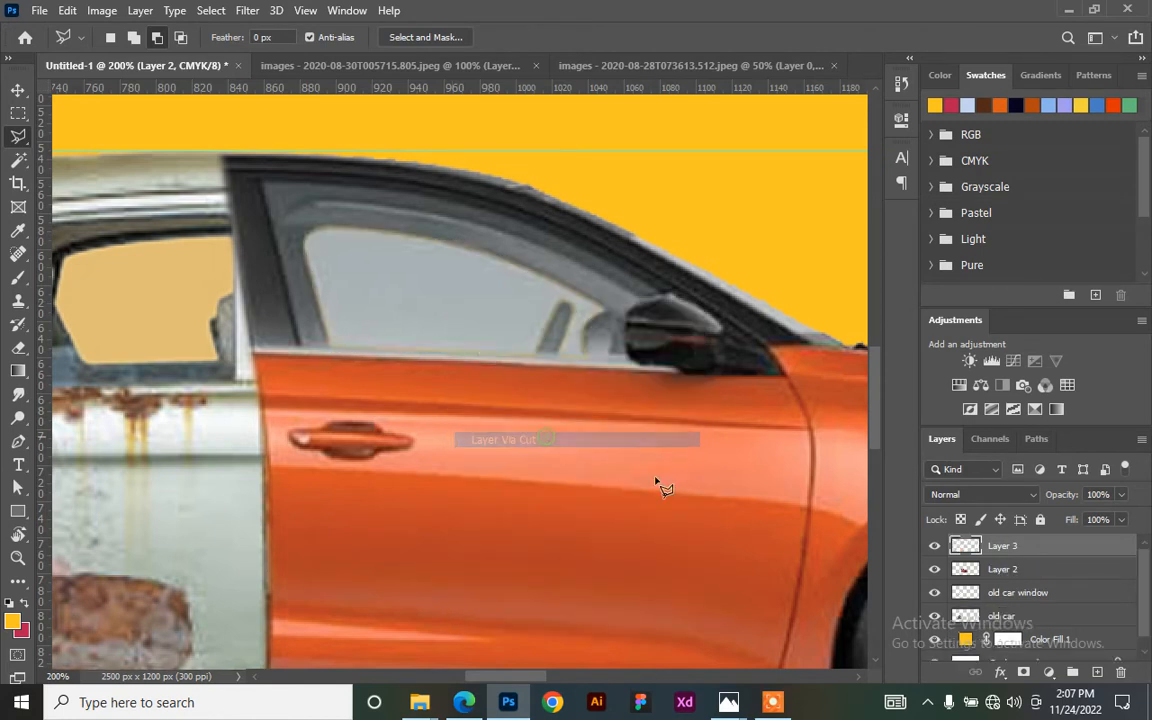
- Rename Layer 2 to 'new car' and Layer 3 to 'new car window'
double_click(1004, 568)
text(new car)
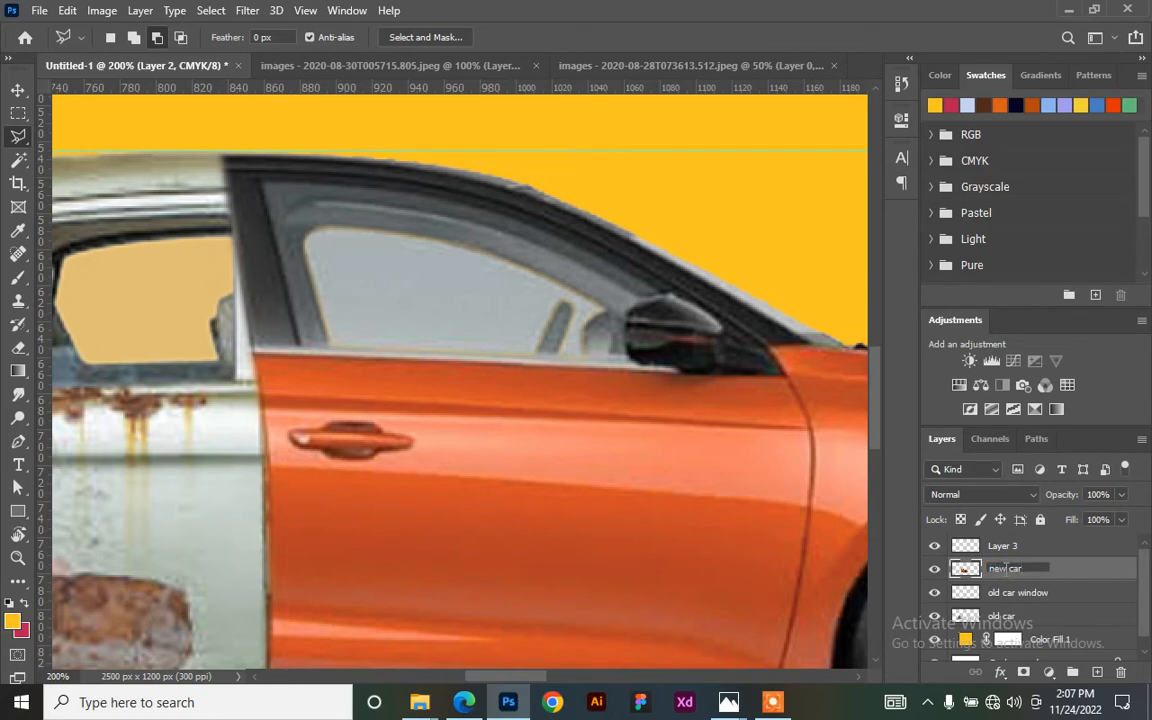
double_click(1003, 546)
text(new car windo)
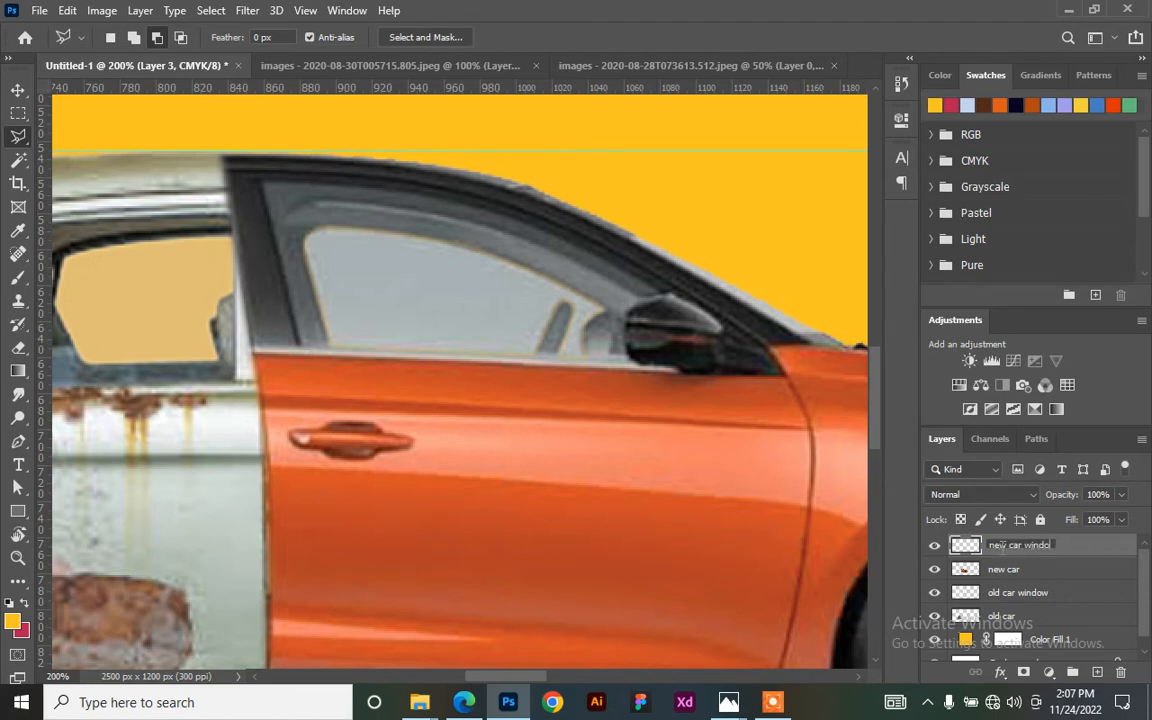
text(w)
key(Return)
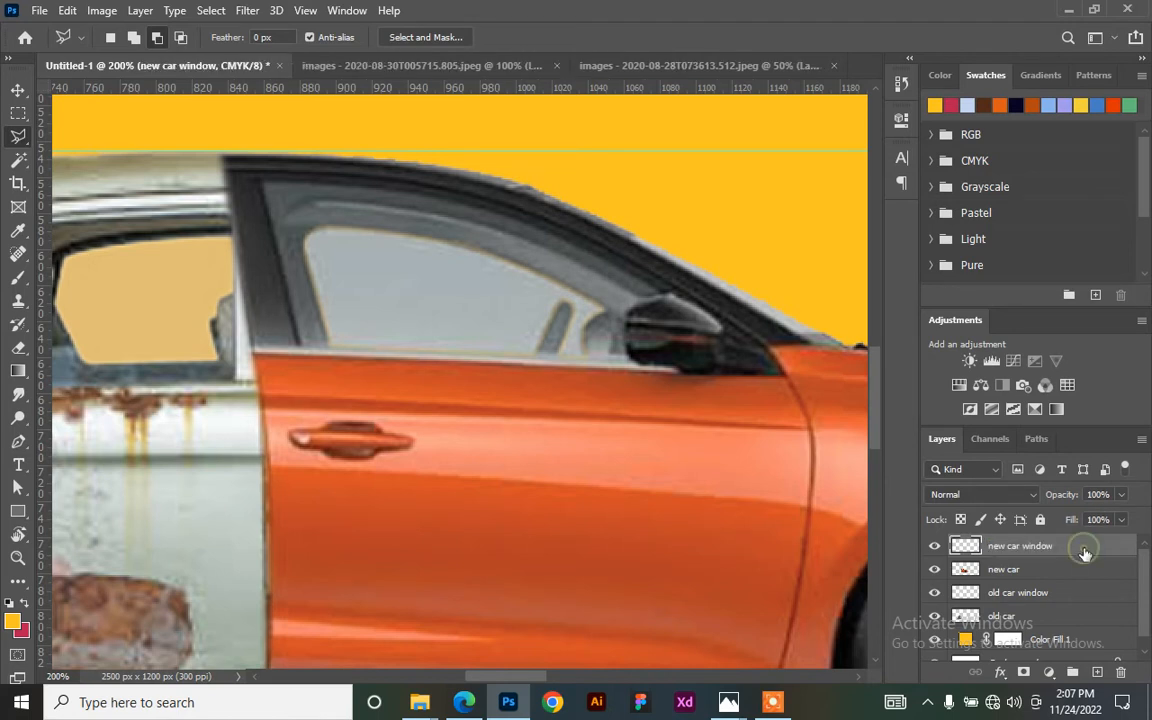
- Set the new car window layer to Lighten blend mode with 47% fill
click(990, 497)
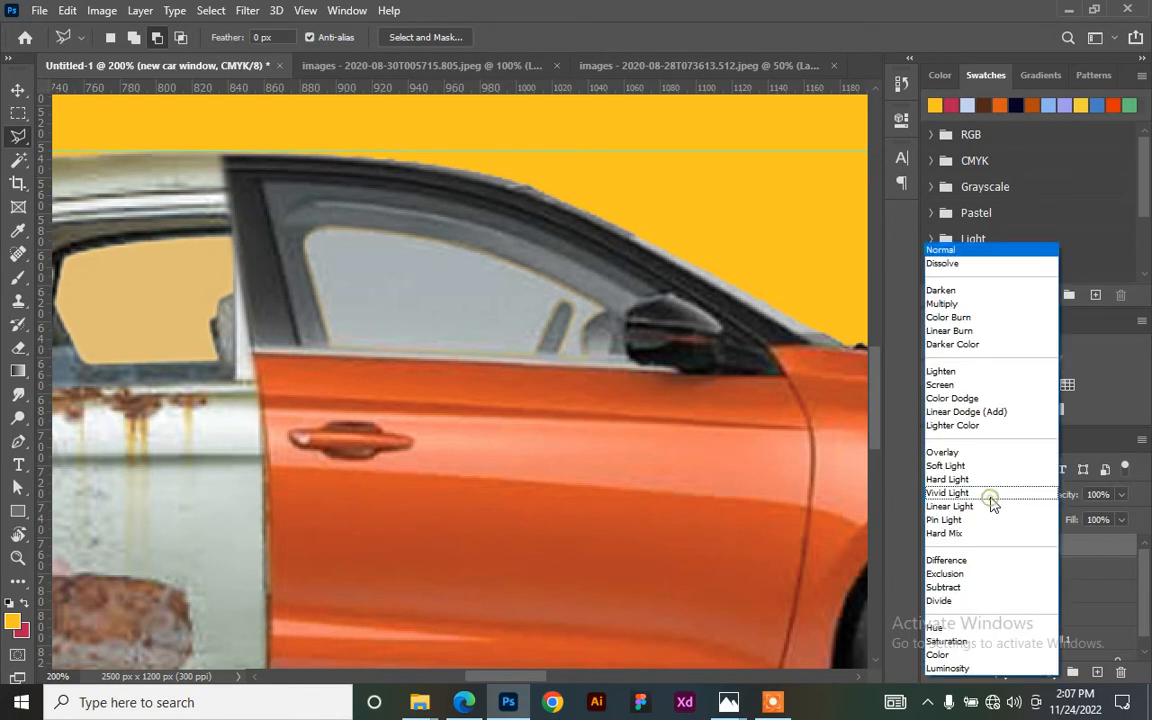
click(974, 373)
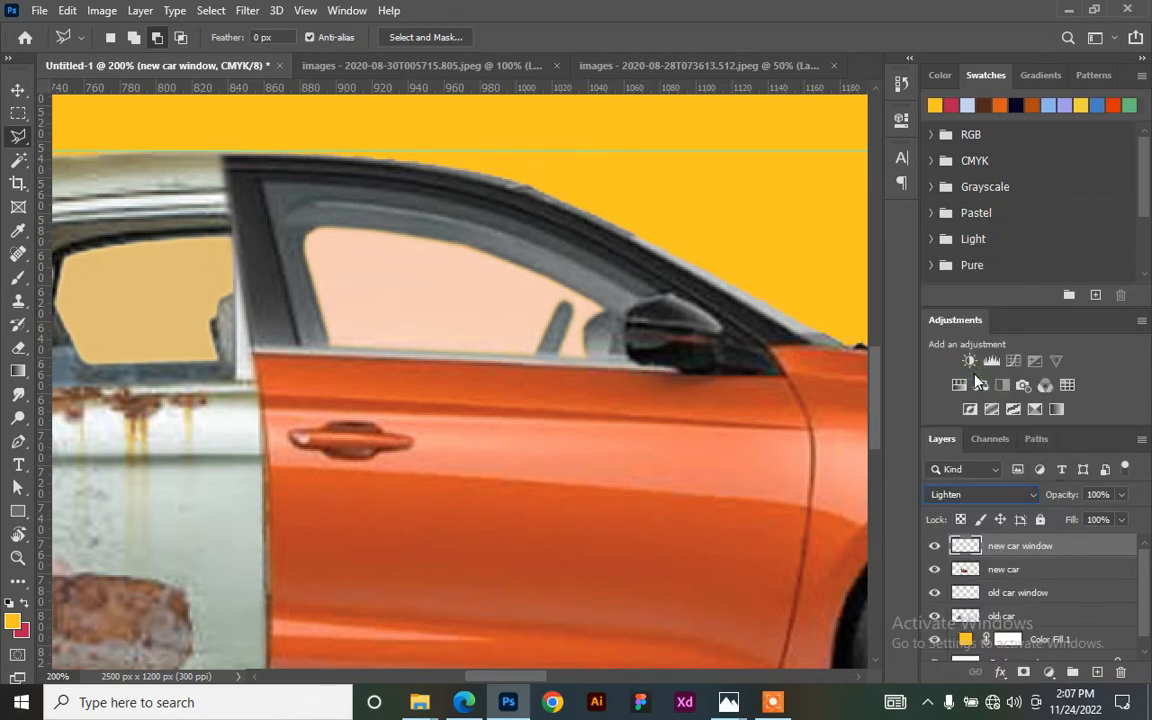
click(1122, 519)
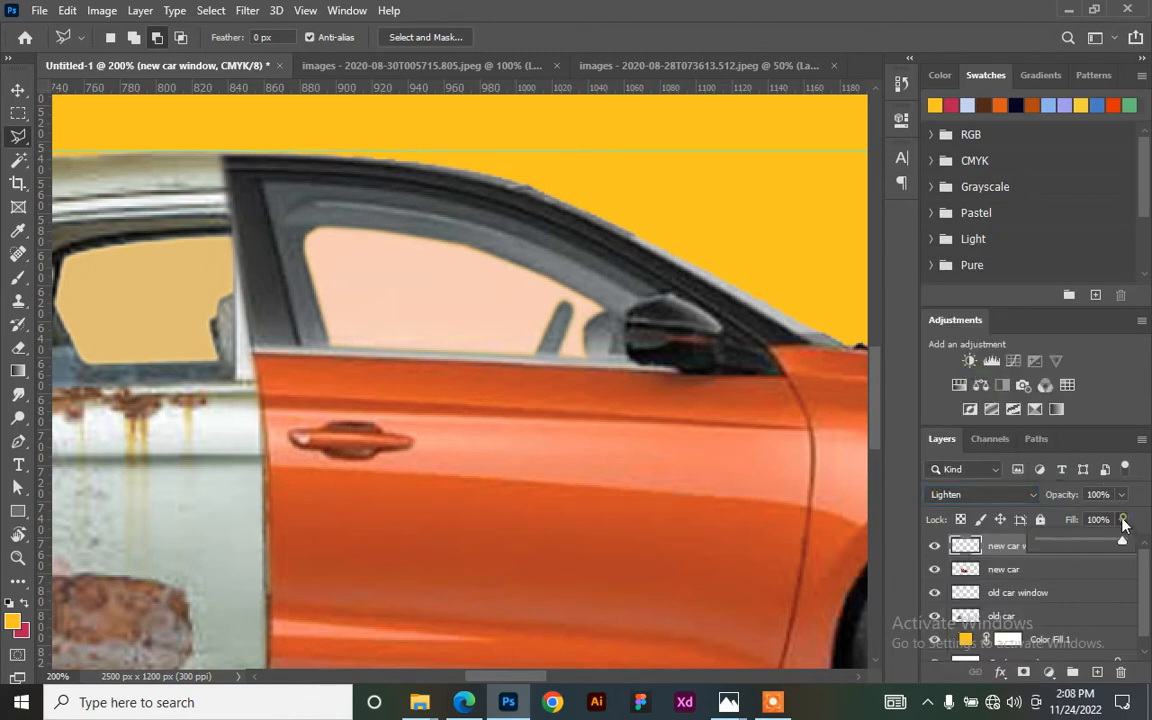
drag(1073, 544, 1069, 543)
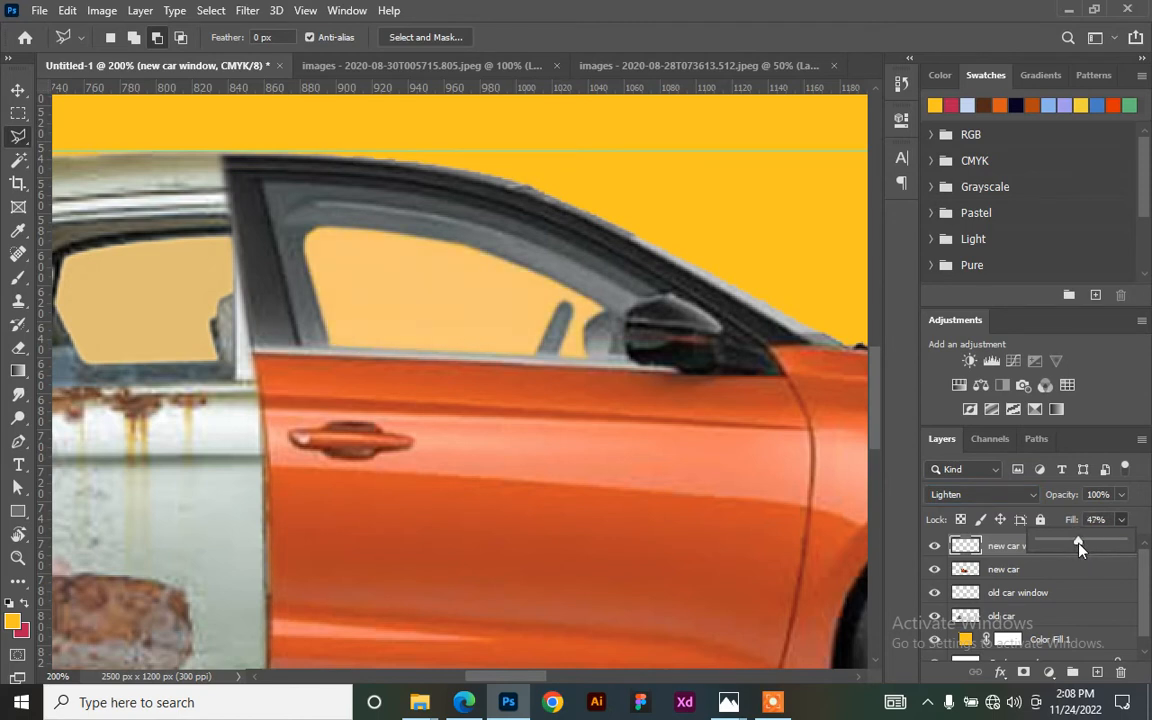
key(ctrl+minus)
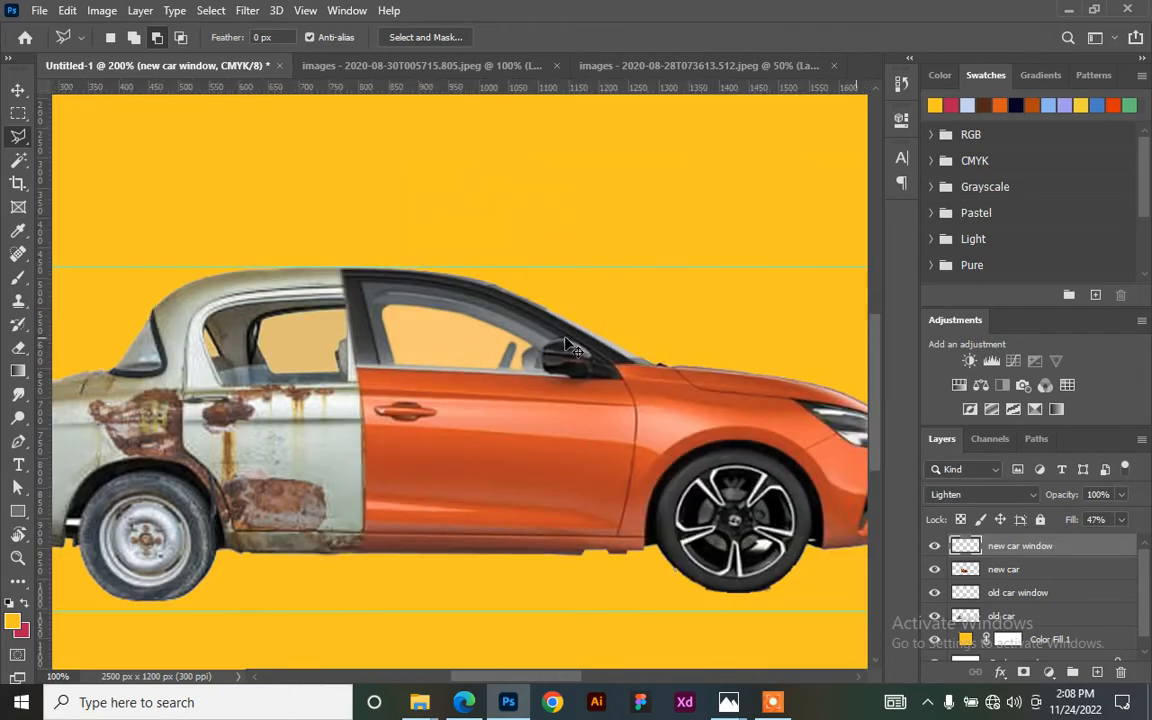
key(ctrl+minus)
key(ctrl+minus)
key(ctrl+minus)
key(ctrl+plus)
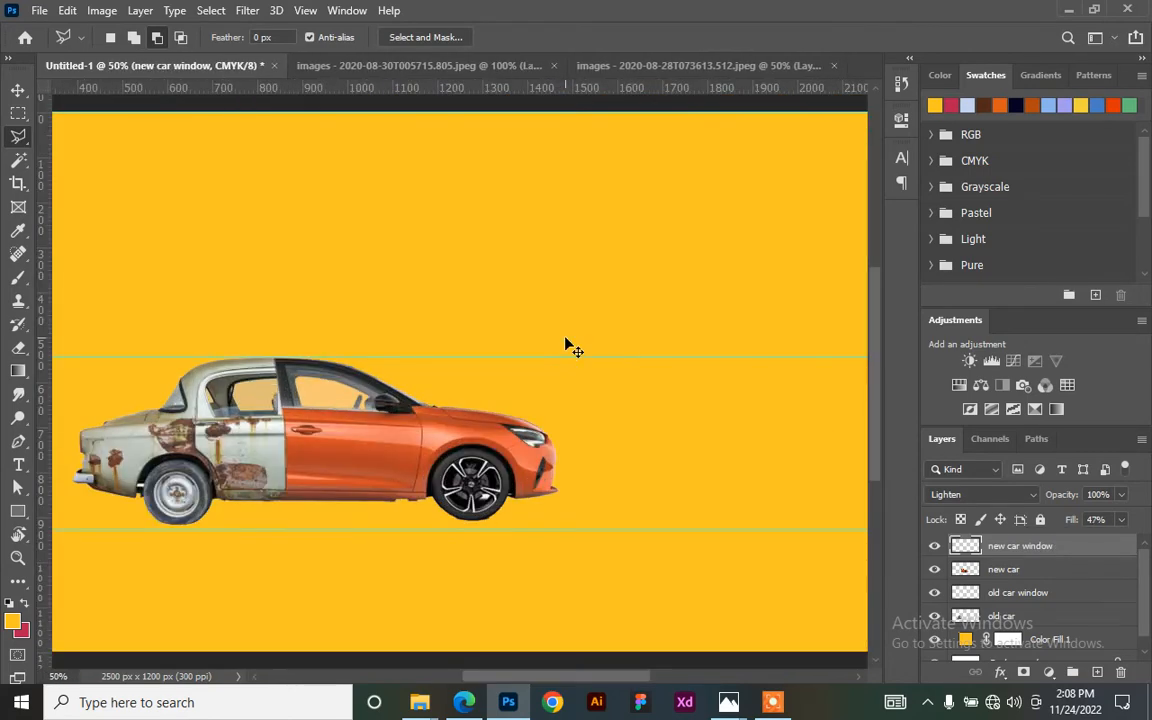
key(ctrl+plus)
key(ctrl+minus)
key(ctrl+minus)
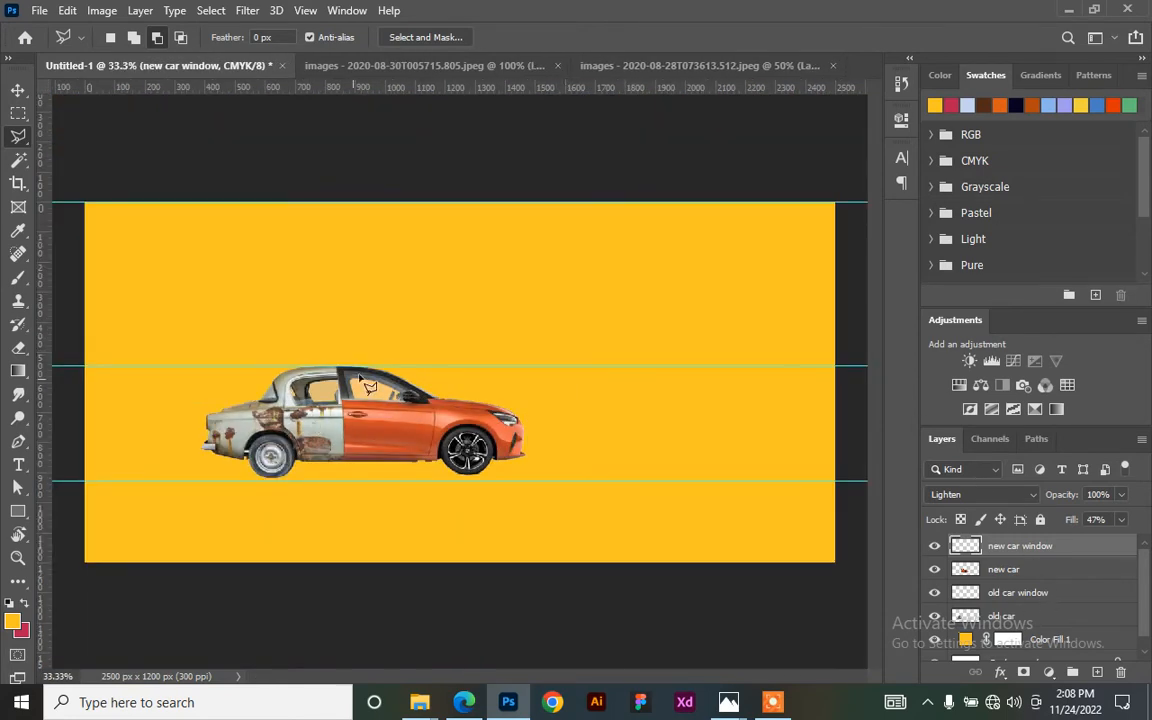
- Lock the yellow Color Fill 1 layer
click(19, 91)
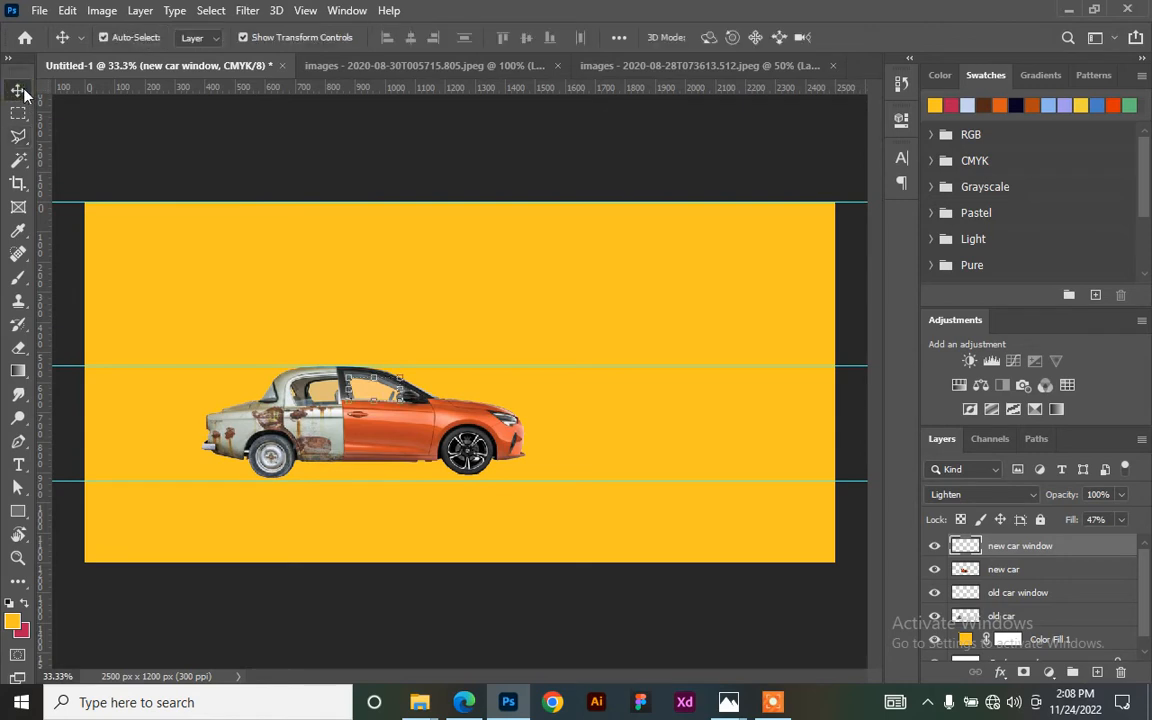
click(580, 442)
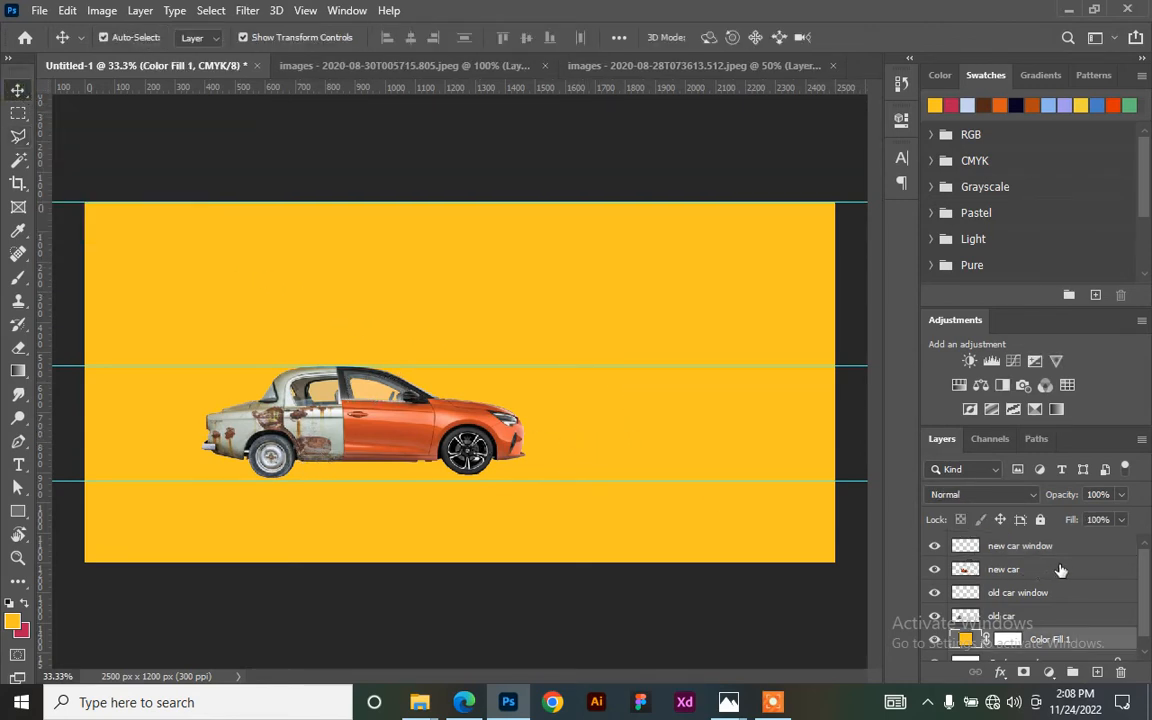
scroll(1060, 600, down, 1)
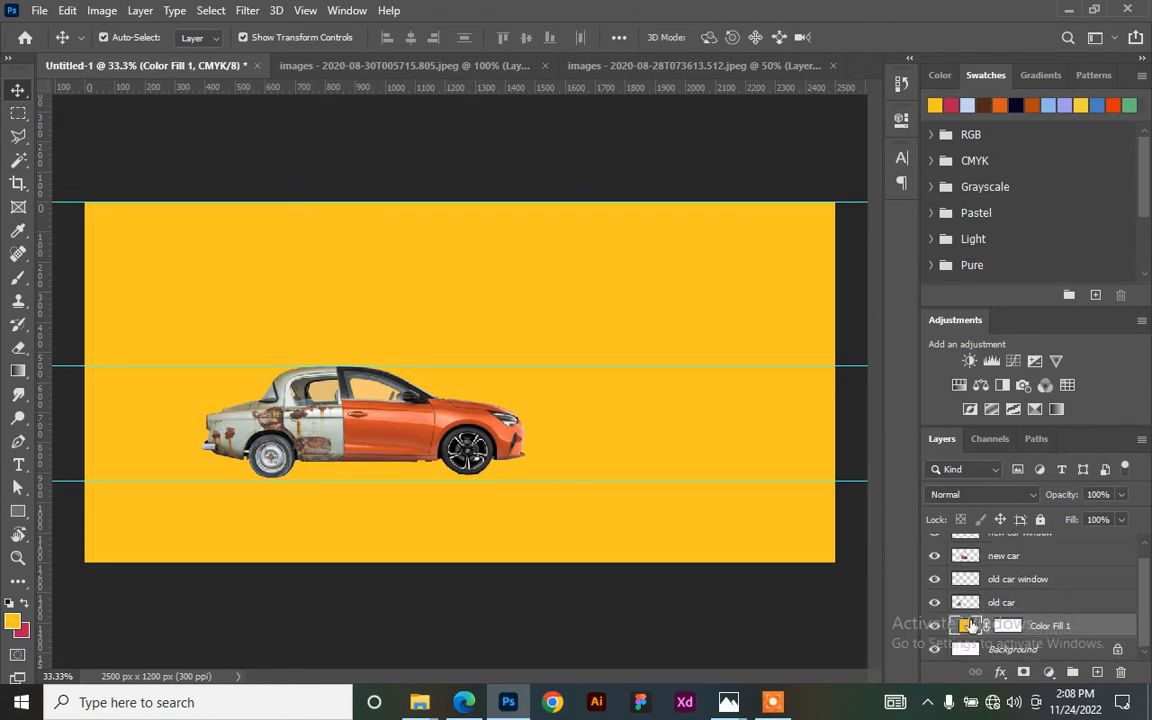
click(1040, 519)
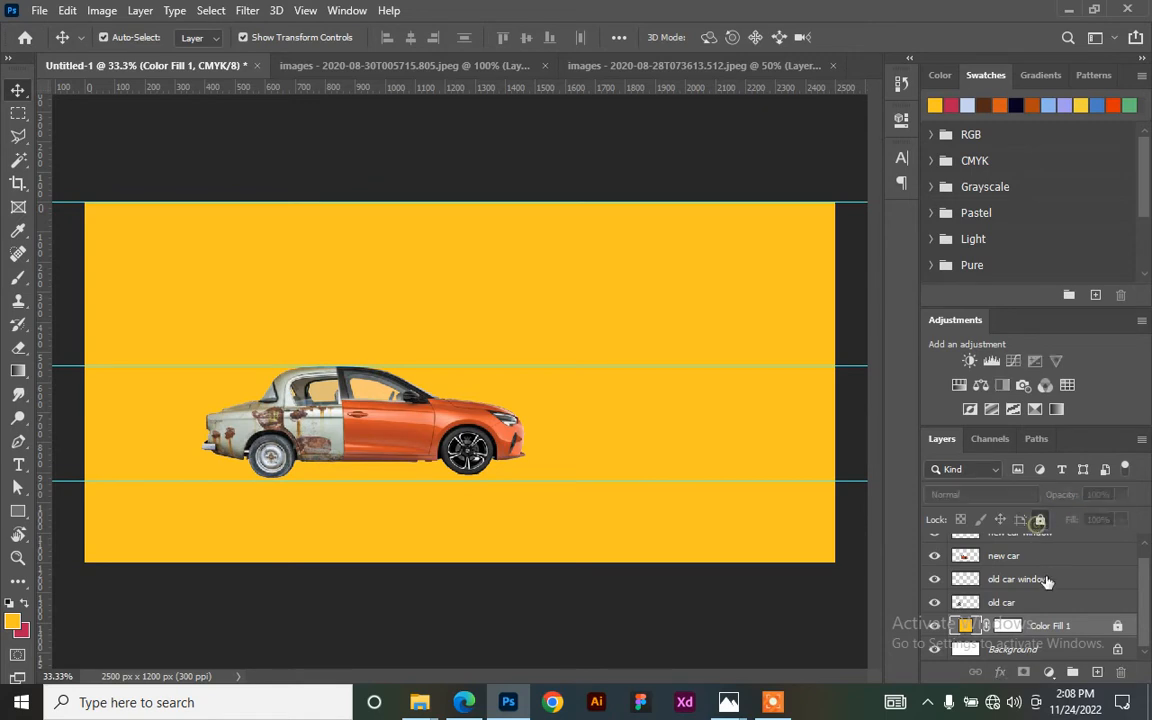
- Group the four car layers into a new group named 'car'
click(1048, 603)
scroll(1050, 580, up, 1)
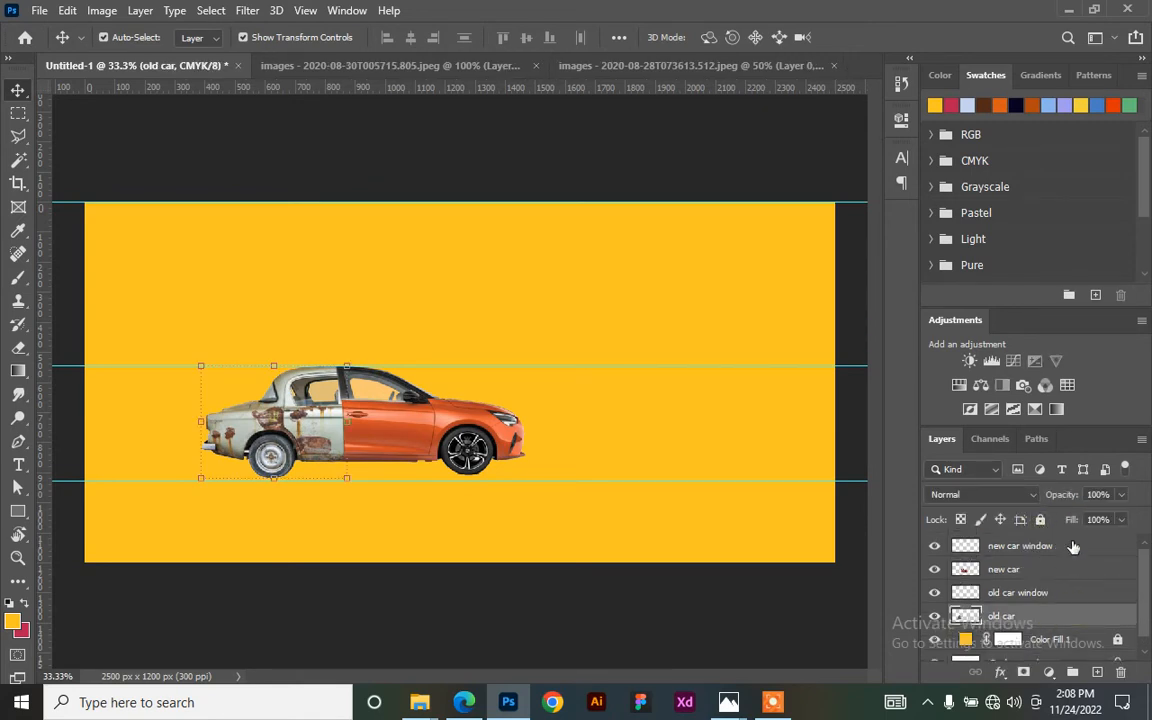
shift+click(1073, 549)
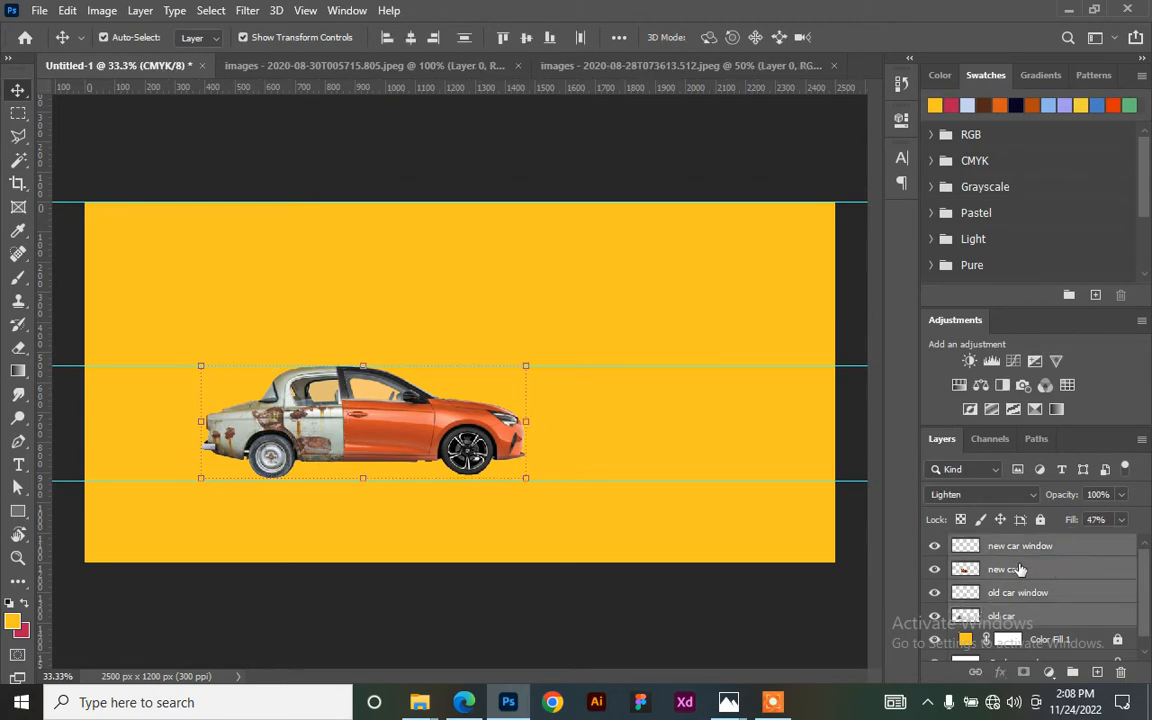
key(ctrl)
drag(1060, 568, 1075, 671)
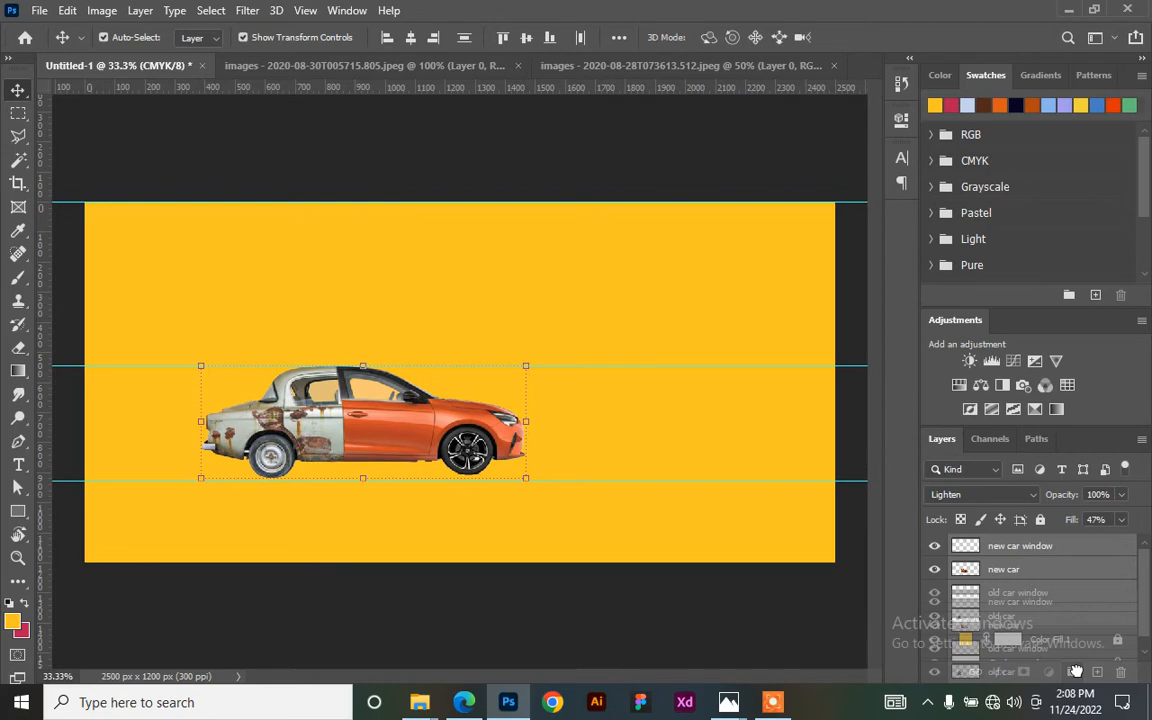
drag(1075, 671, 1073, 671)
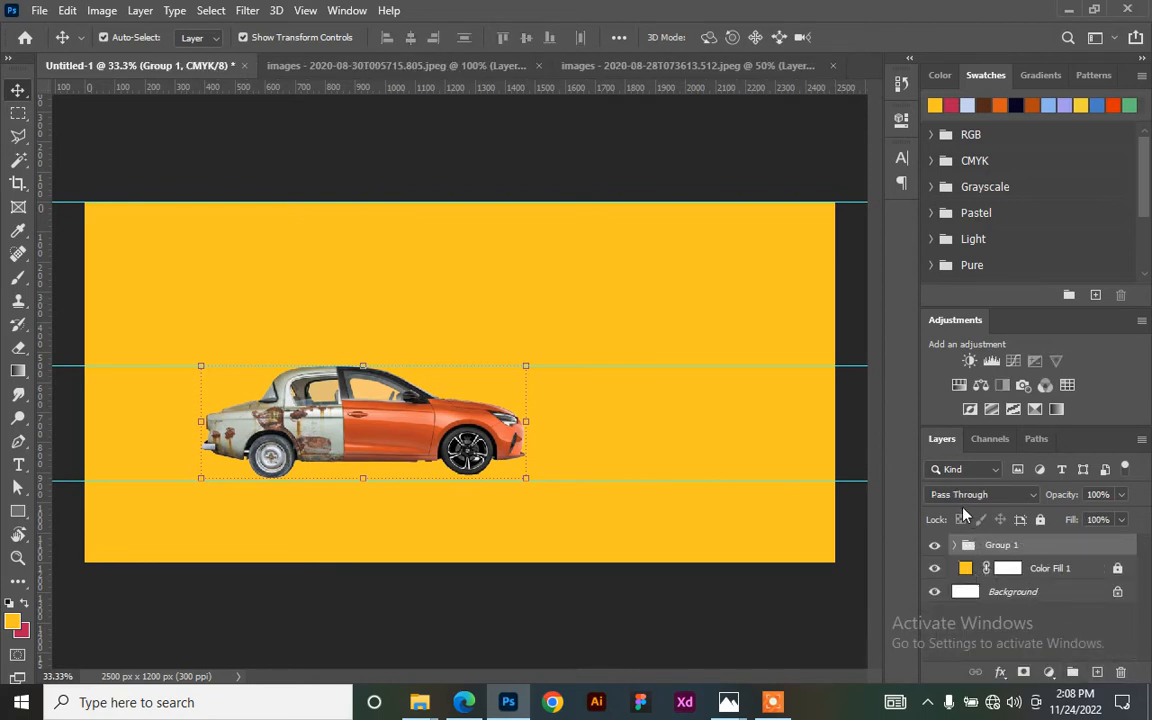
double_click(999, 546)
text(car)
key(Return)
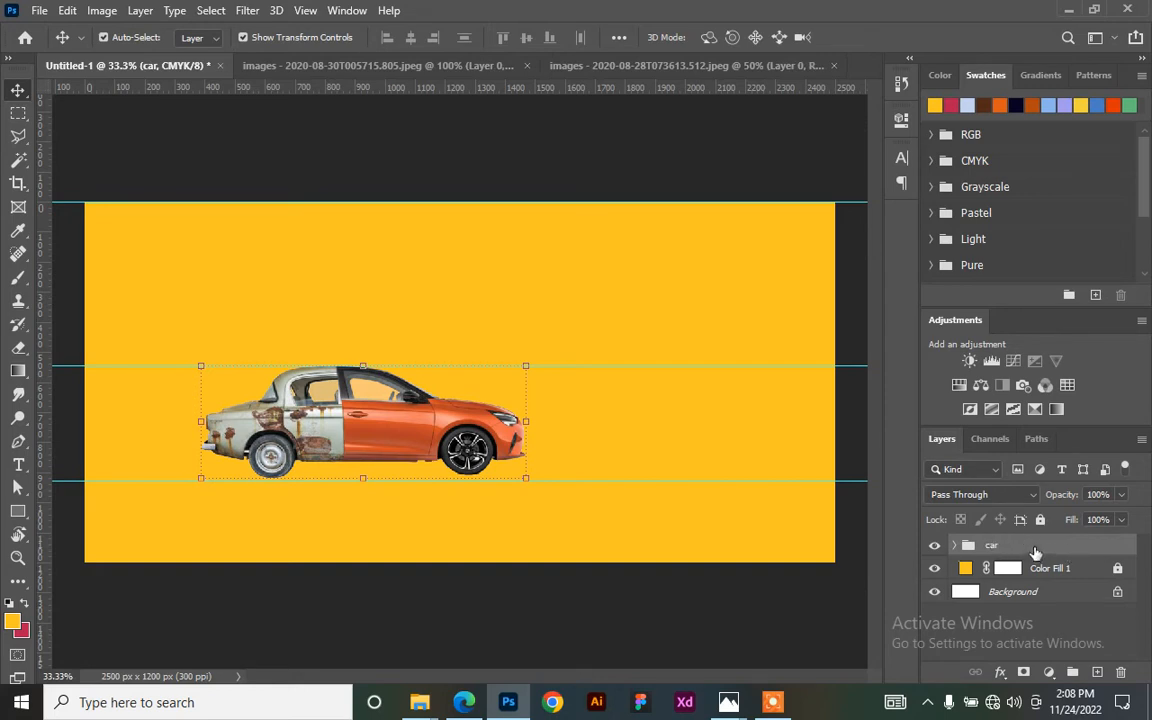
- Give the car group a red colour label
right_click(1035, 549)
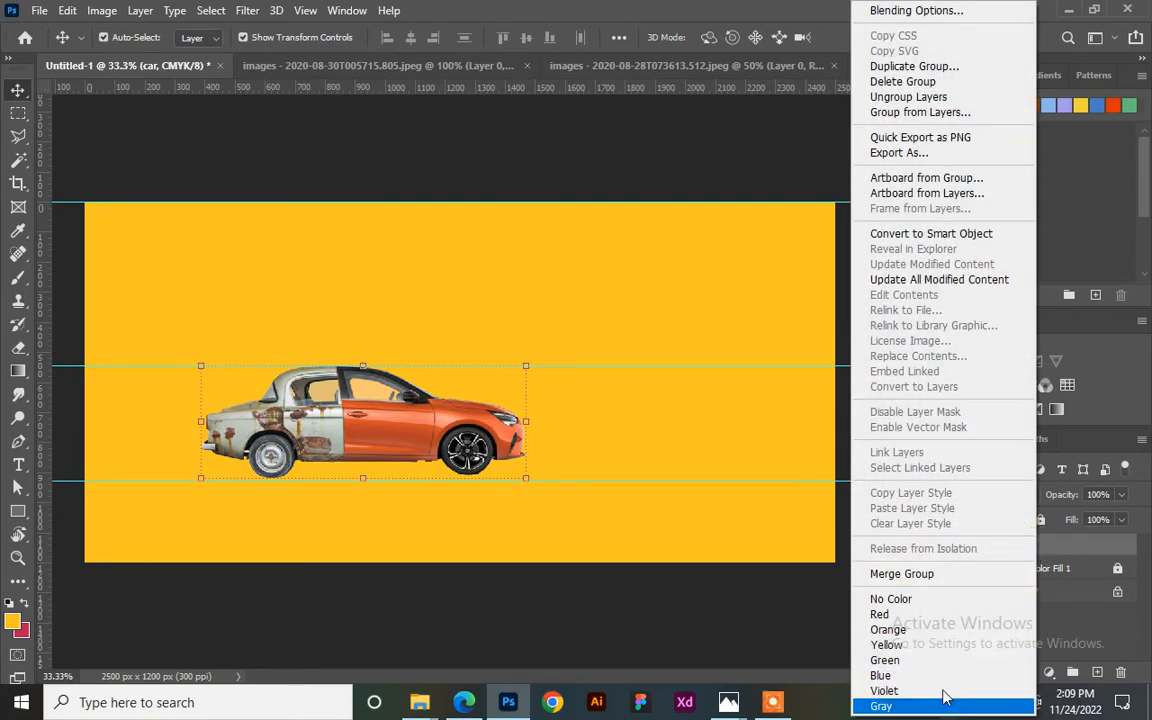
click(935, 620)
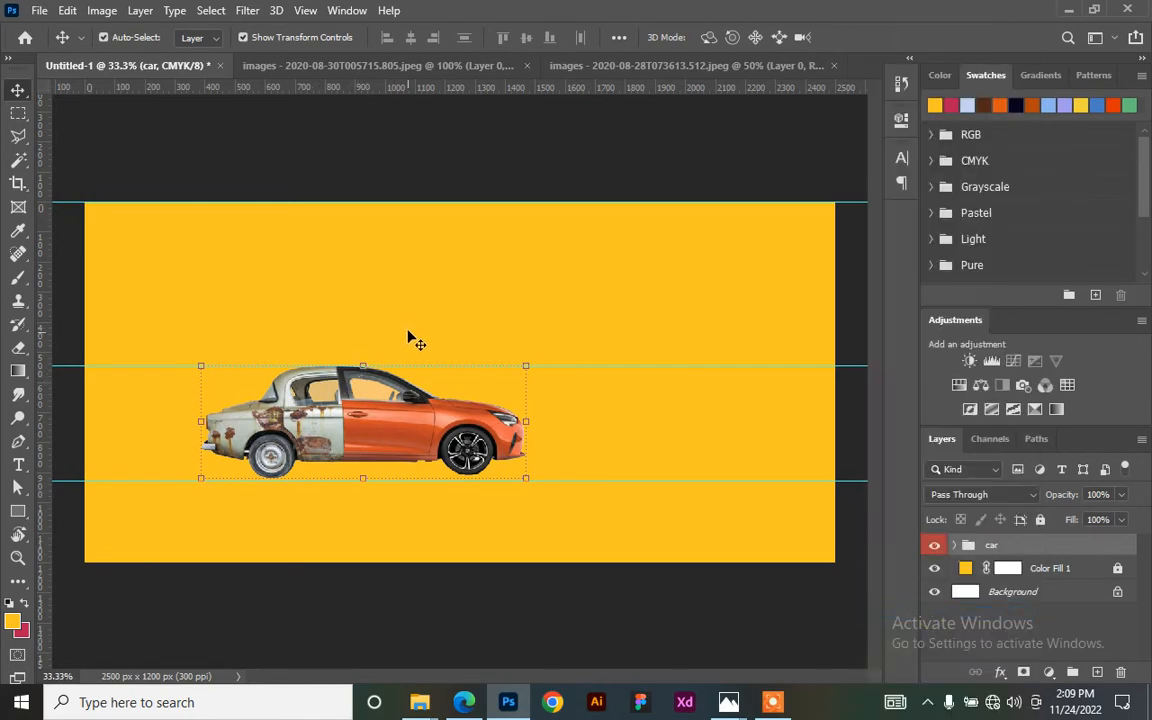
click(587, 150)
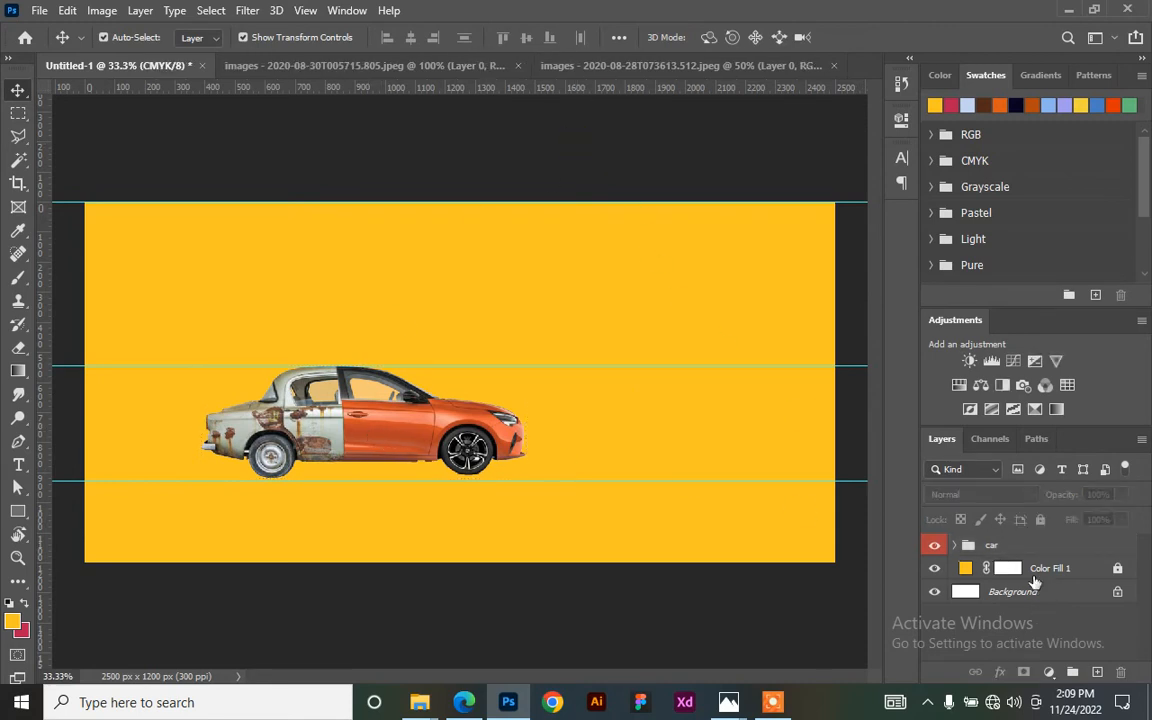
- Set the Move tool's Auto-Select option to Group
click(372, 428)
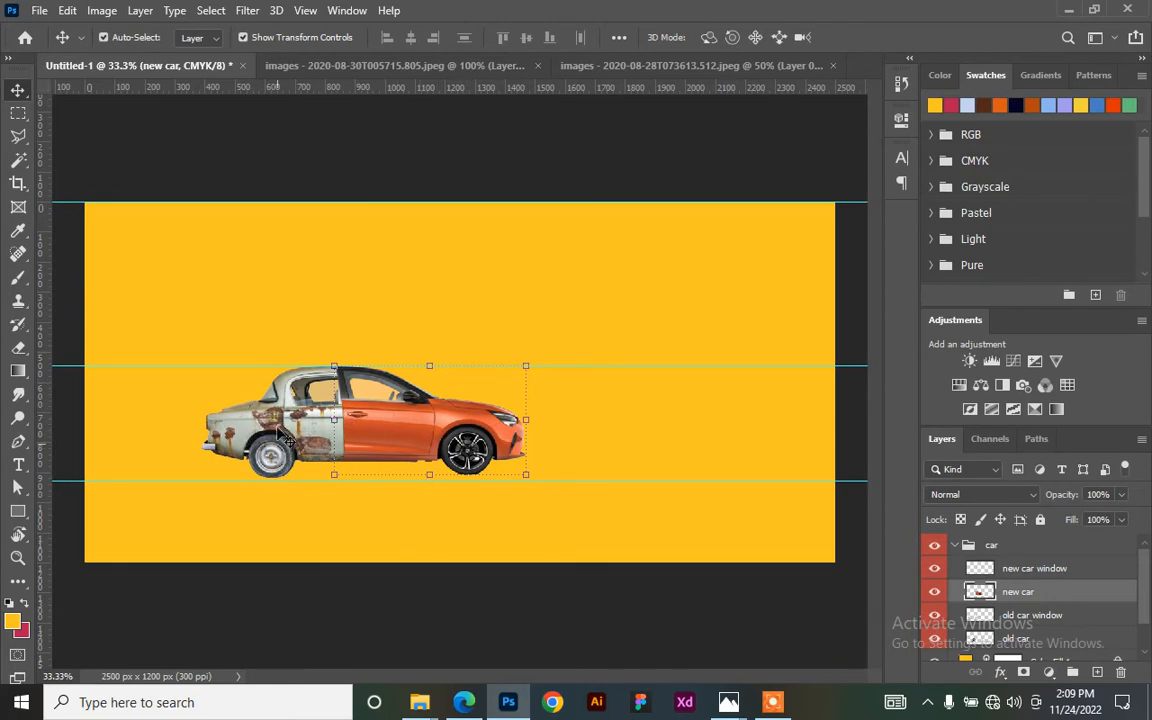
click(200, 37)
click(211, 55)
- Move the car group, scale it to about 145%, tilt it slightly, and nudge it up 61 px
click(372, 172)
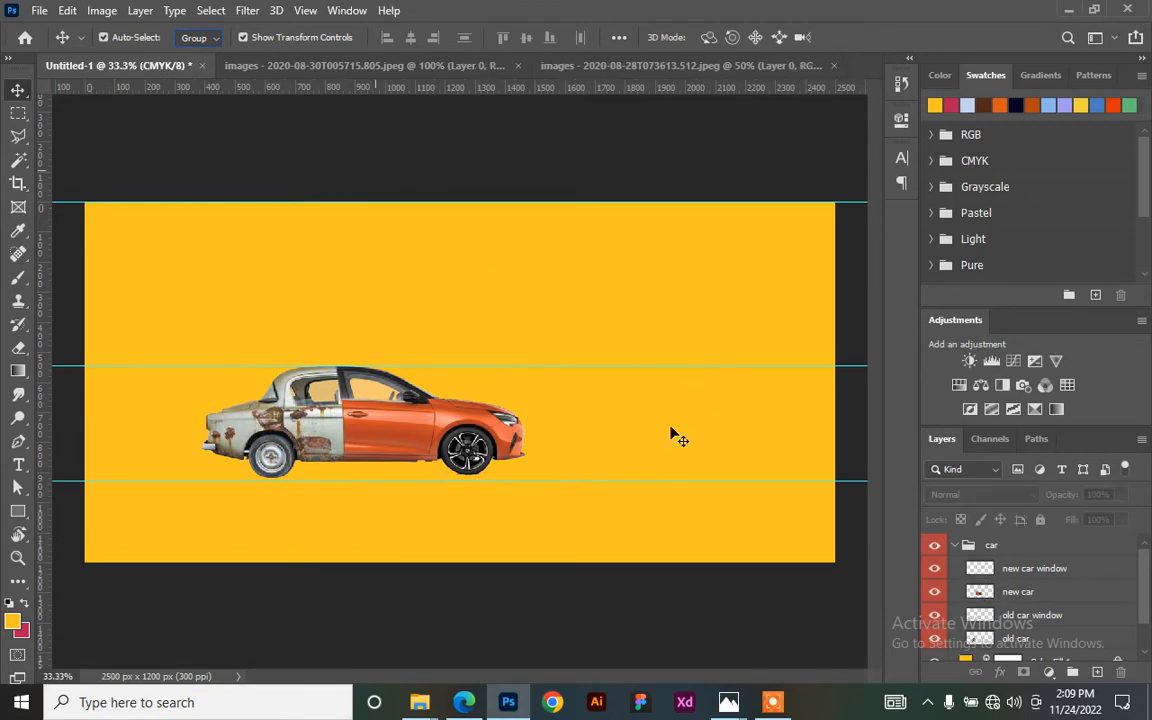
click(350, 430)
drag(350, 430, 341, 472)
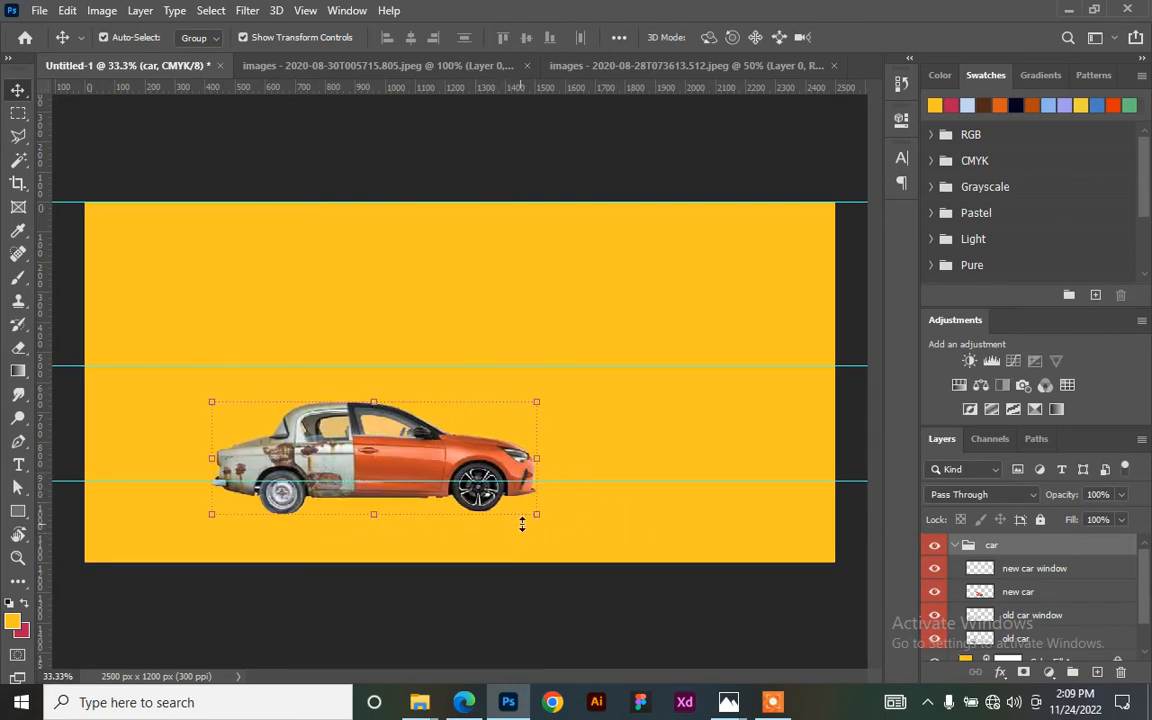
drag(537, 517, 692, 550)
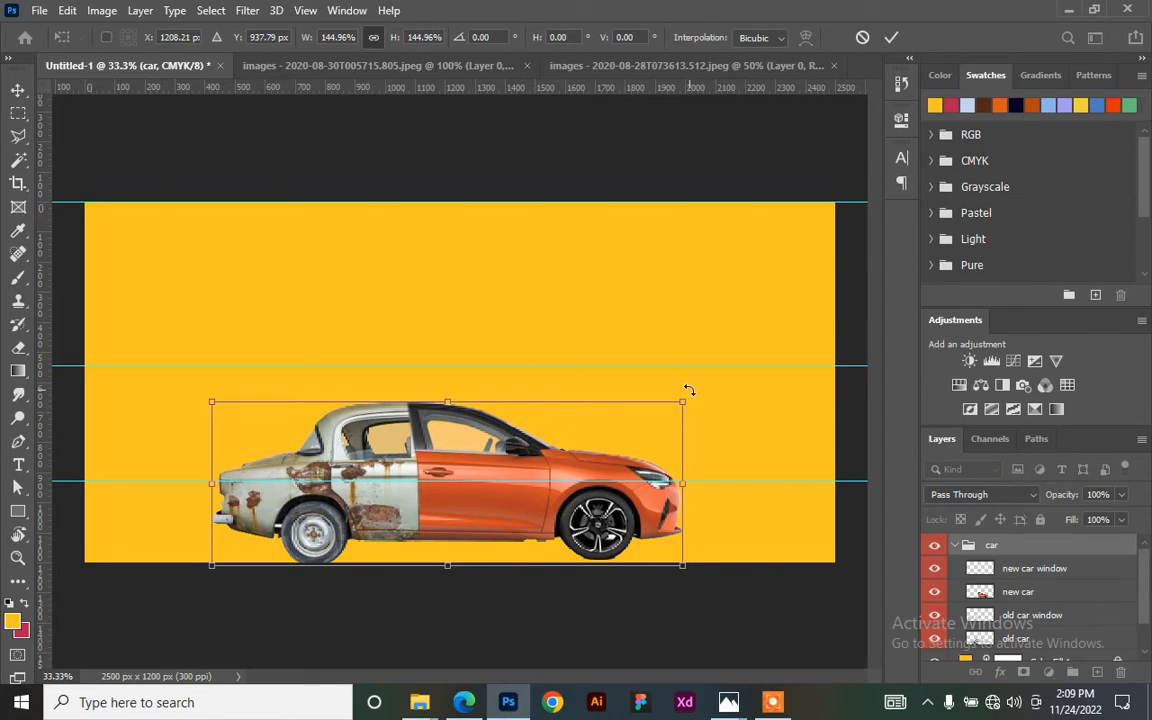
mouse_move(689, 390)
mouse_down()
mouse_move(697, 397)
mouse_move(682, 400)
mouse_up()
key(Return)
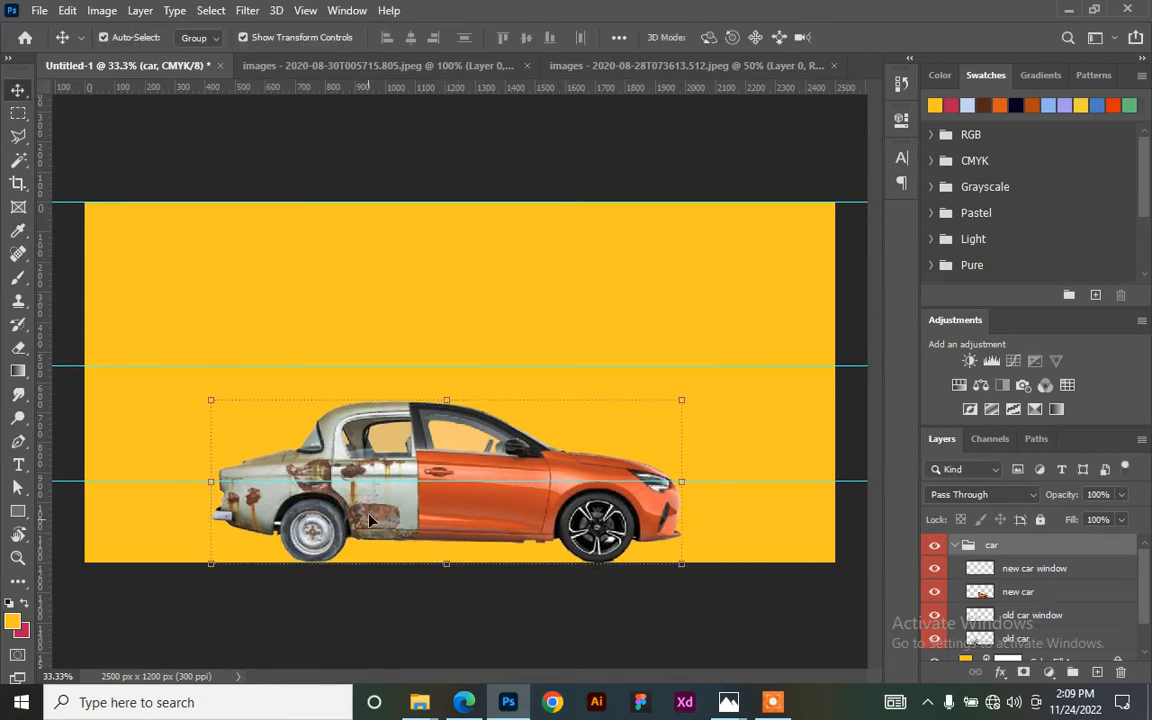
drag(370, 528, 329, 494)
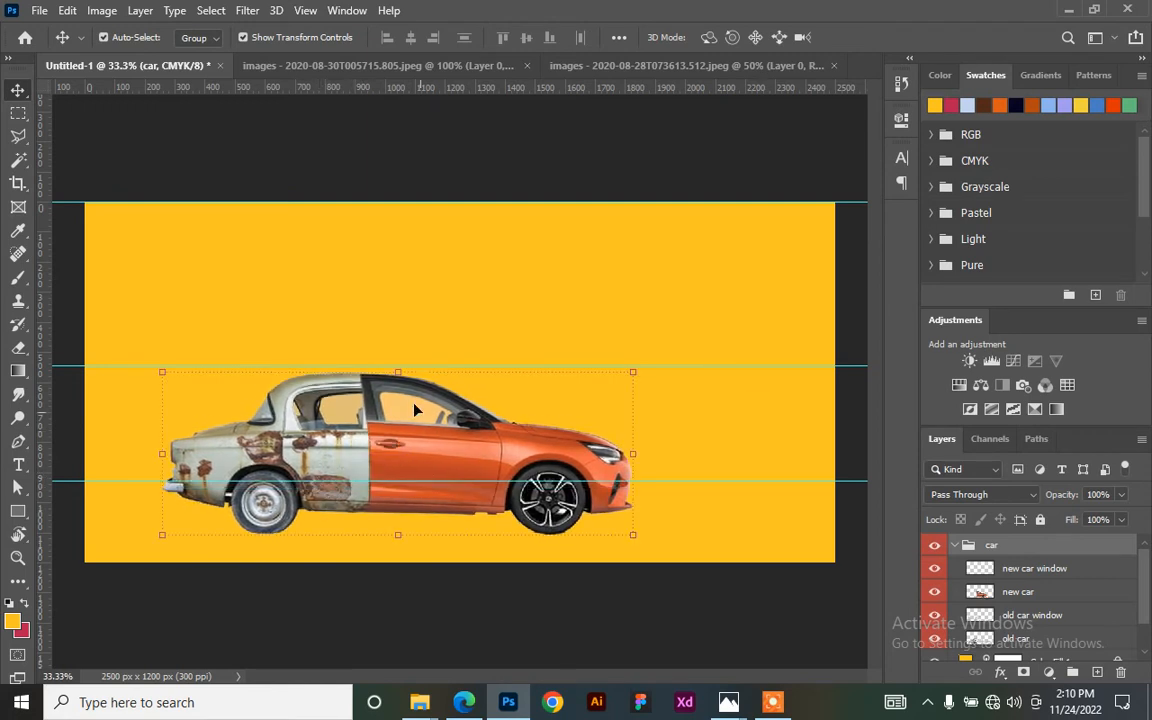
click(955, 545)
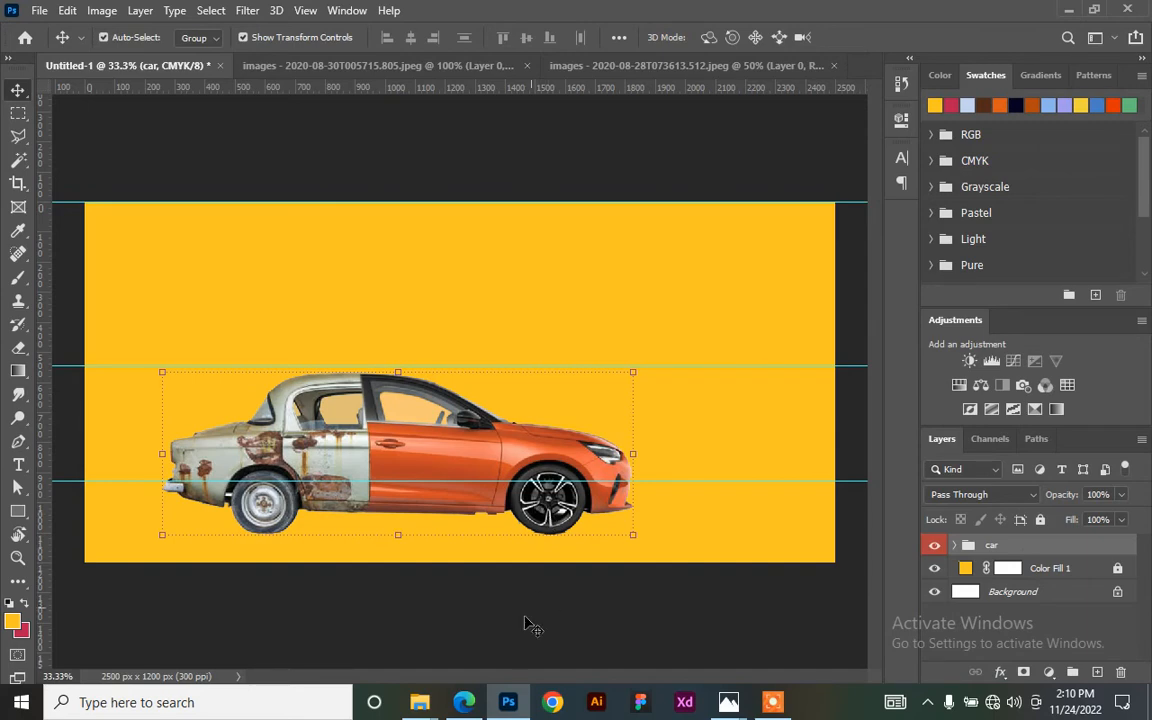
- Drag the road photo 2022-11-24T123044.395.jpeg from RESOURCE 2 into Photoshop
mouse_move(427, 706)
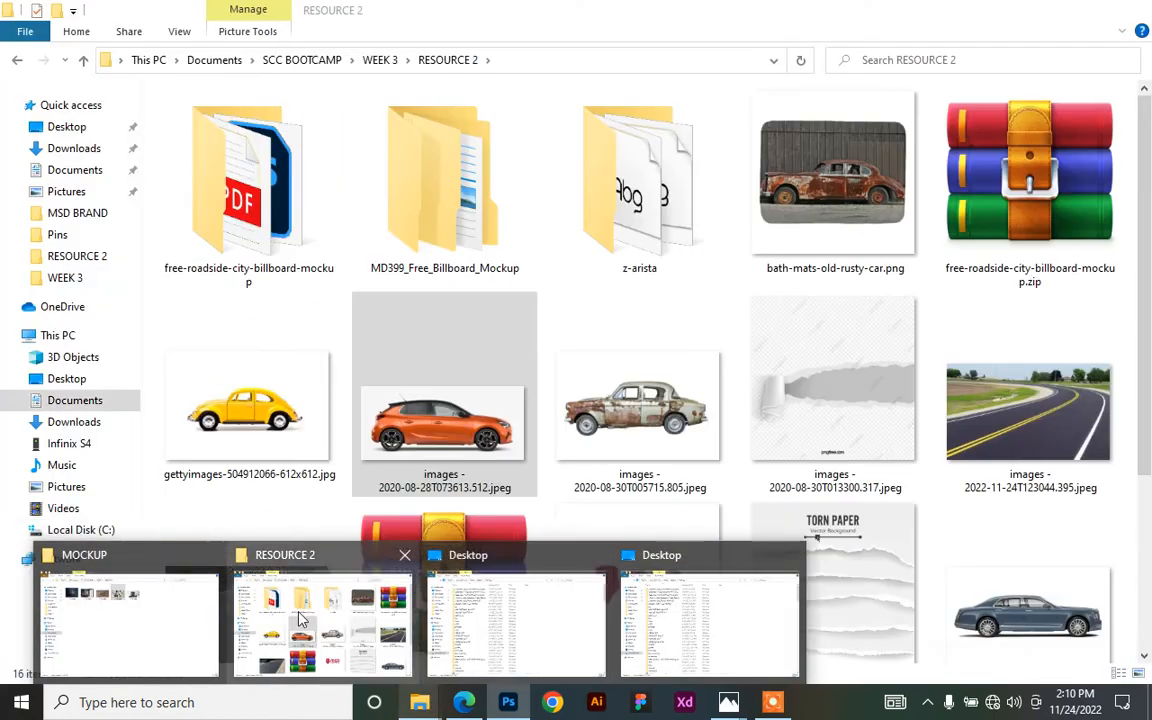
click(269, 550)
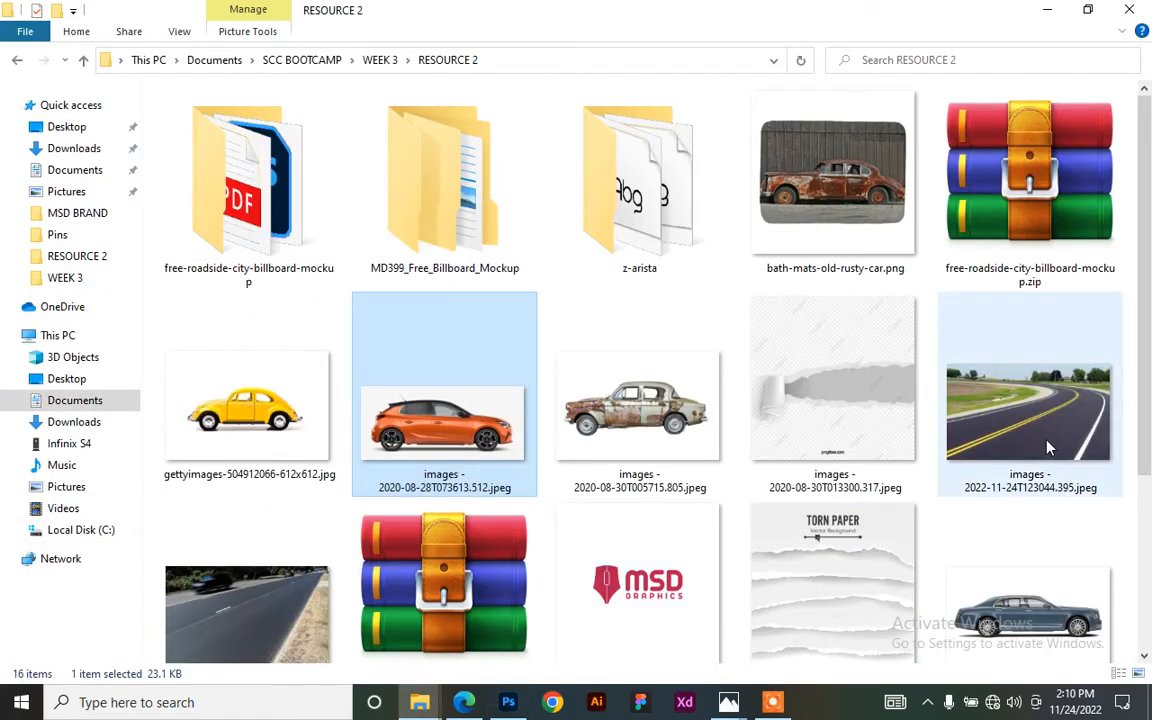
scroll(936, 381, down, 1)
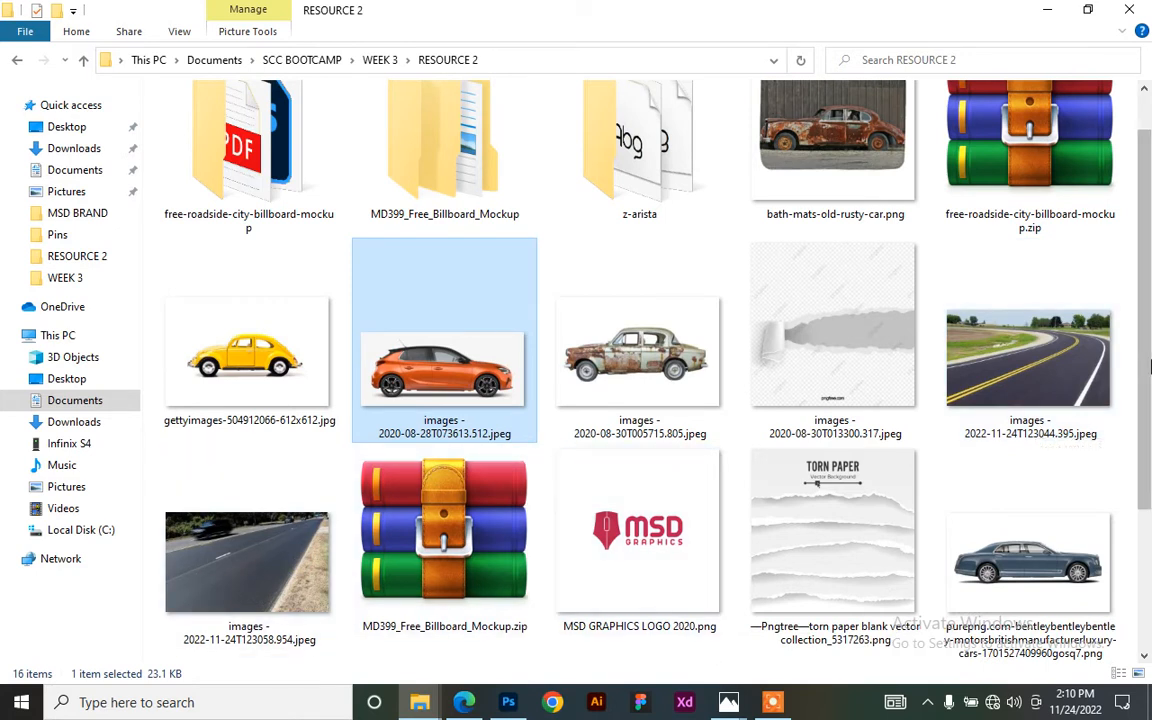
click(1006, 372)
drag(1016, 352, 627, 457)
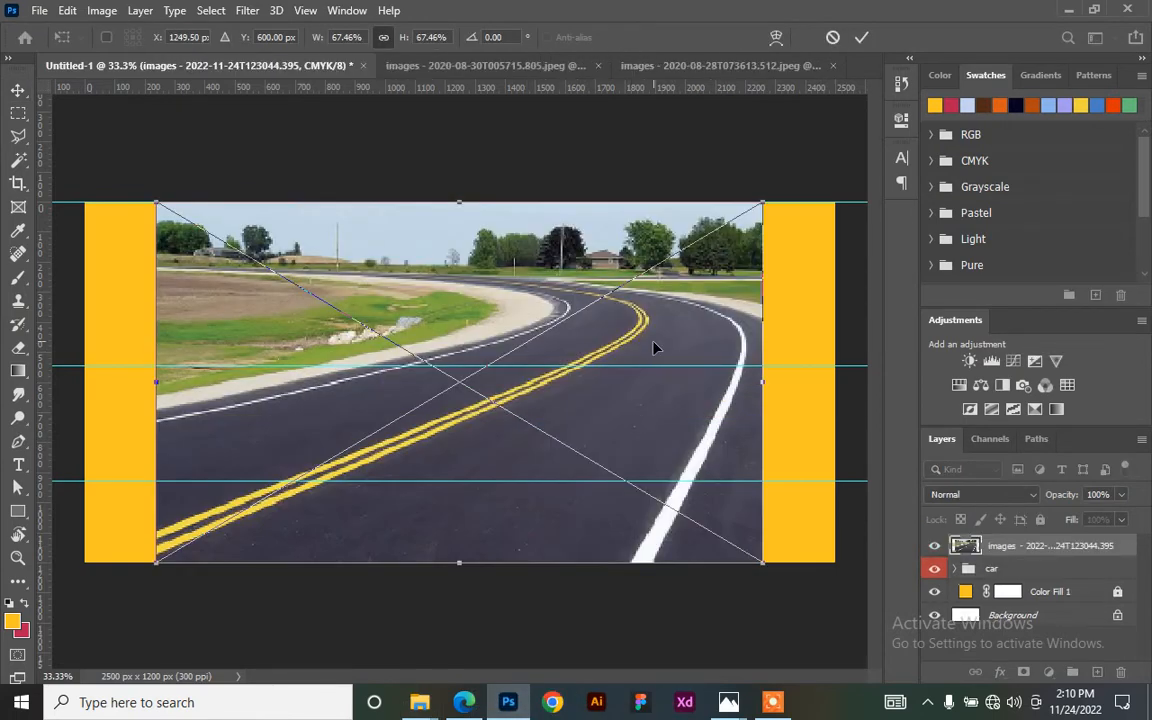
- Try the road photo beneath the car group, shifted left, then delete it and reselect the car group
click(861, 37)
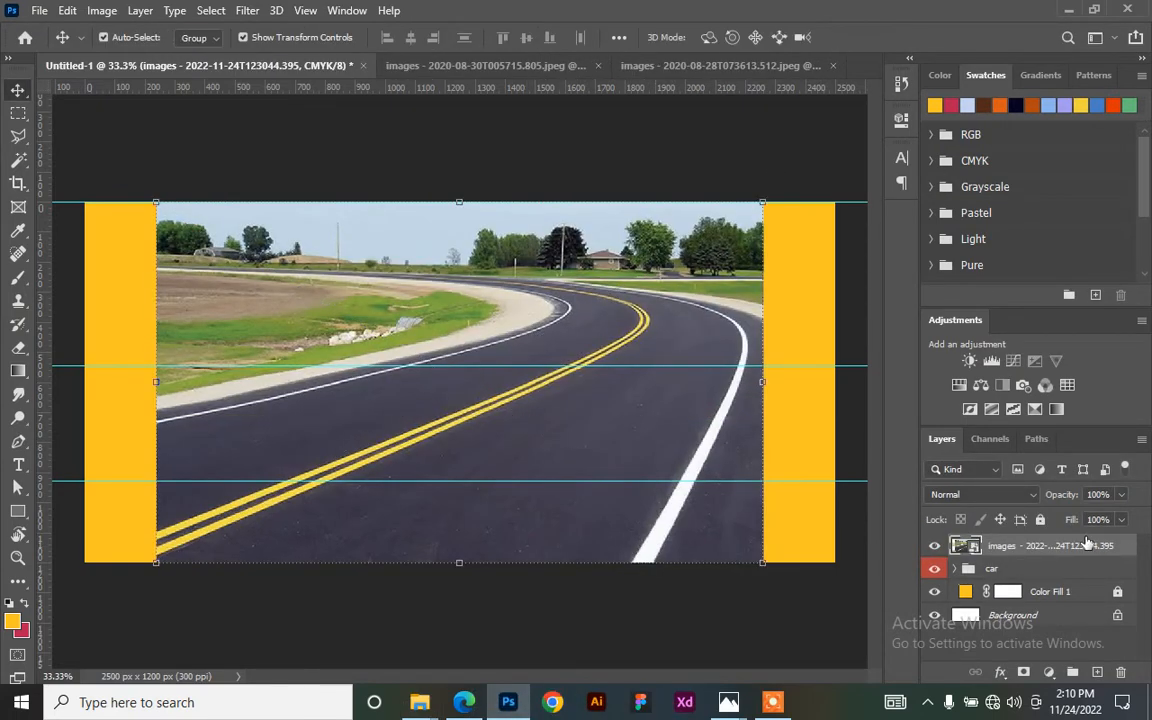
drag(1091, 545, 1020, 580)
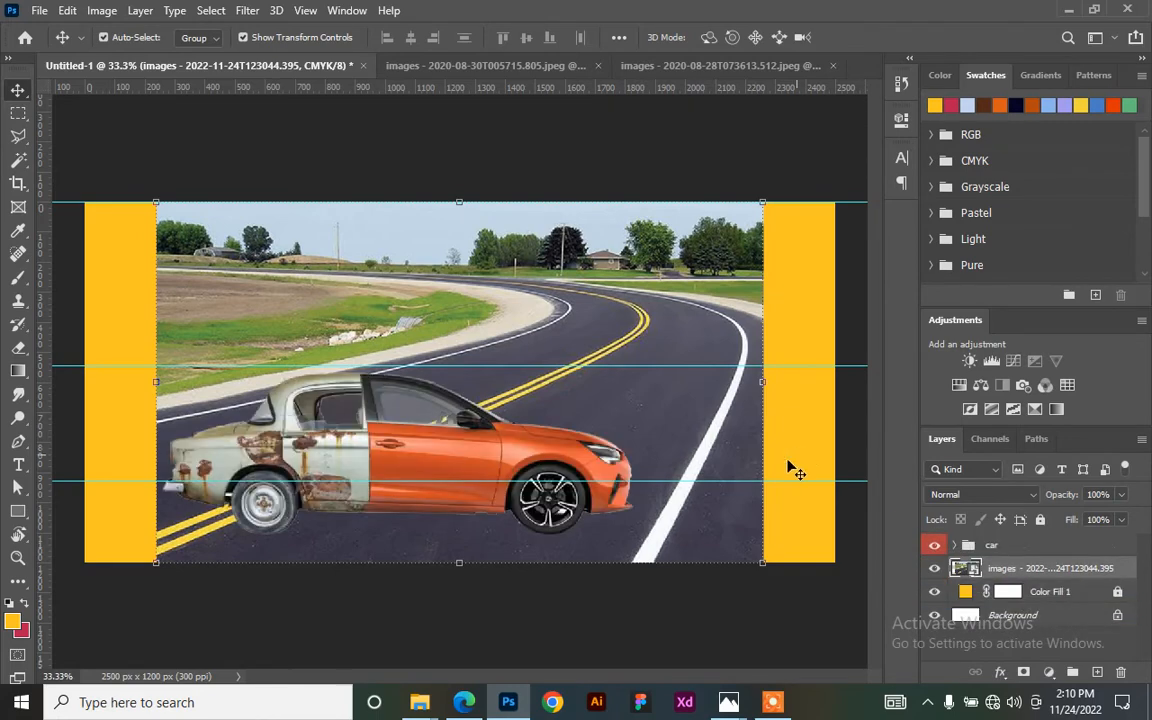
drag(616, 366, 408, 507)
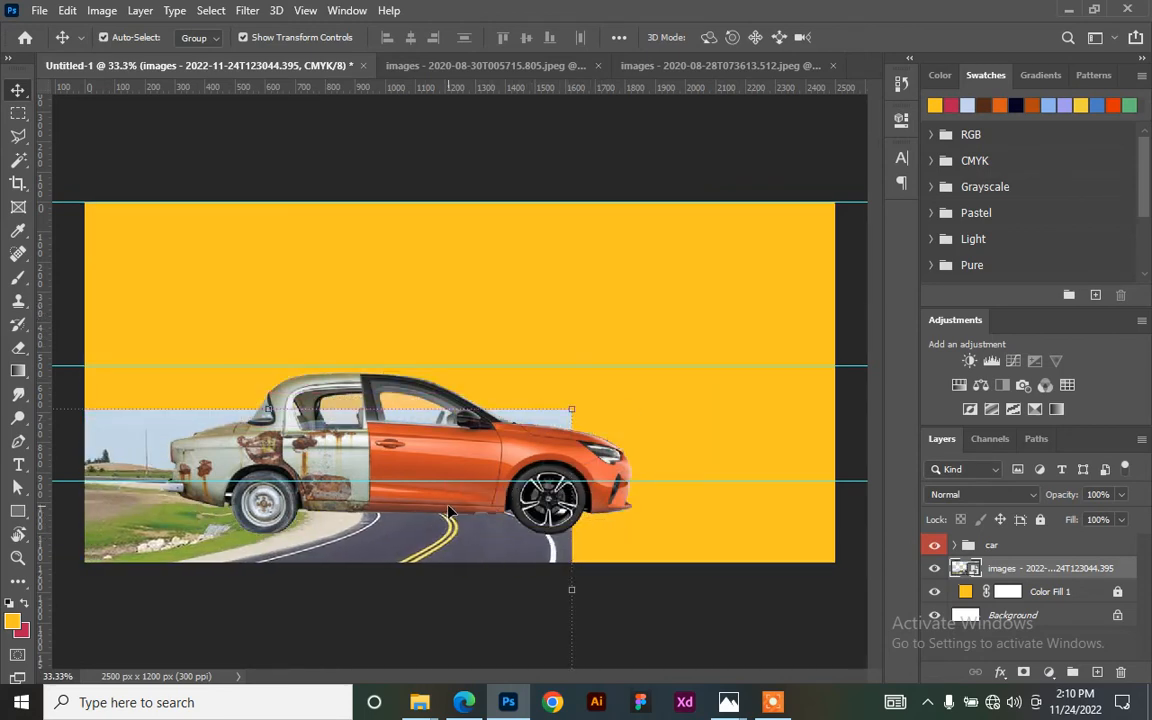
key(Delete)
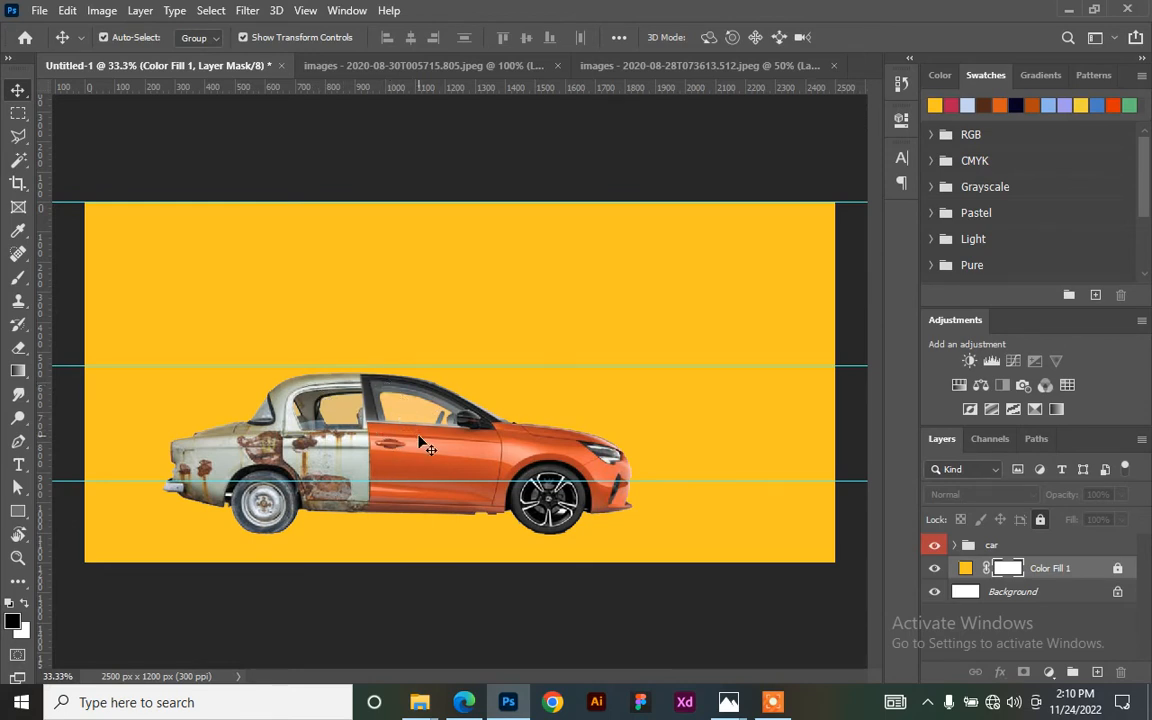
click(325, 443)
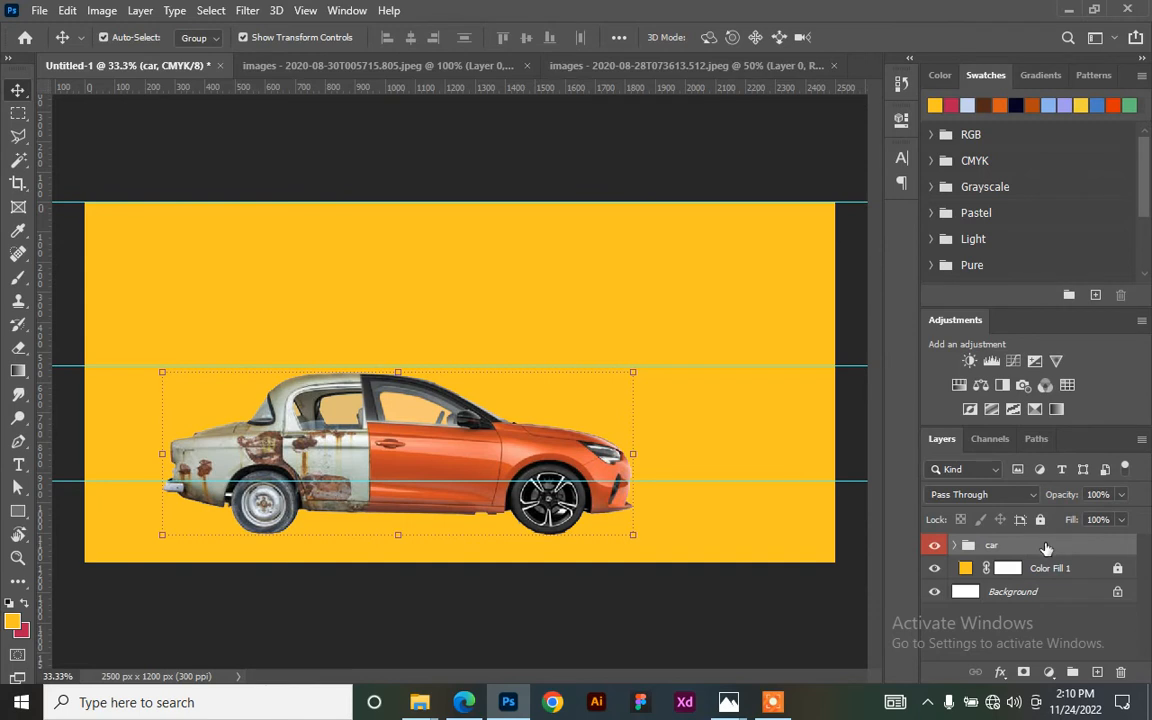
- Duplicate the car group into a 'car copy' group above the original
drag(1059, 541, 1098, 671)
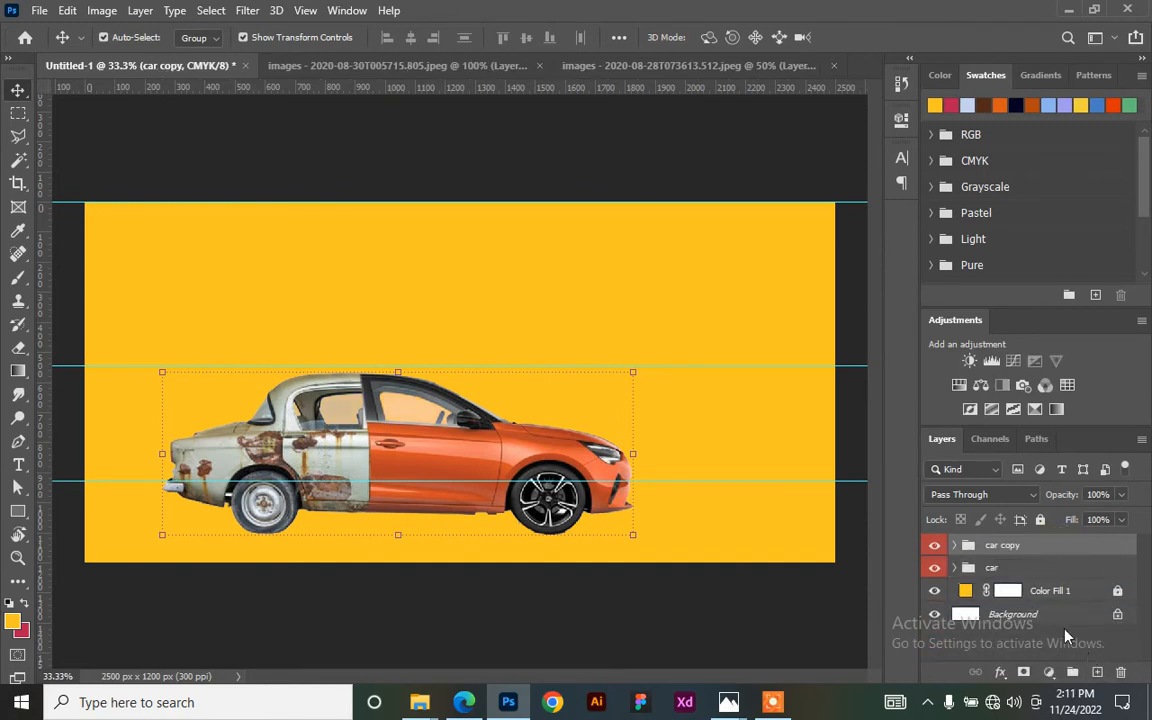
- Rotate the car copy group 180° so it sits upside down
click(645, 364)
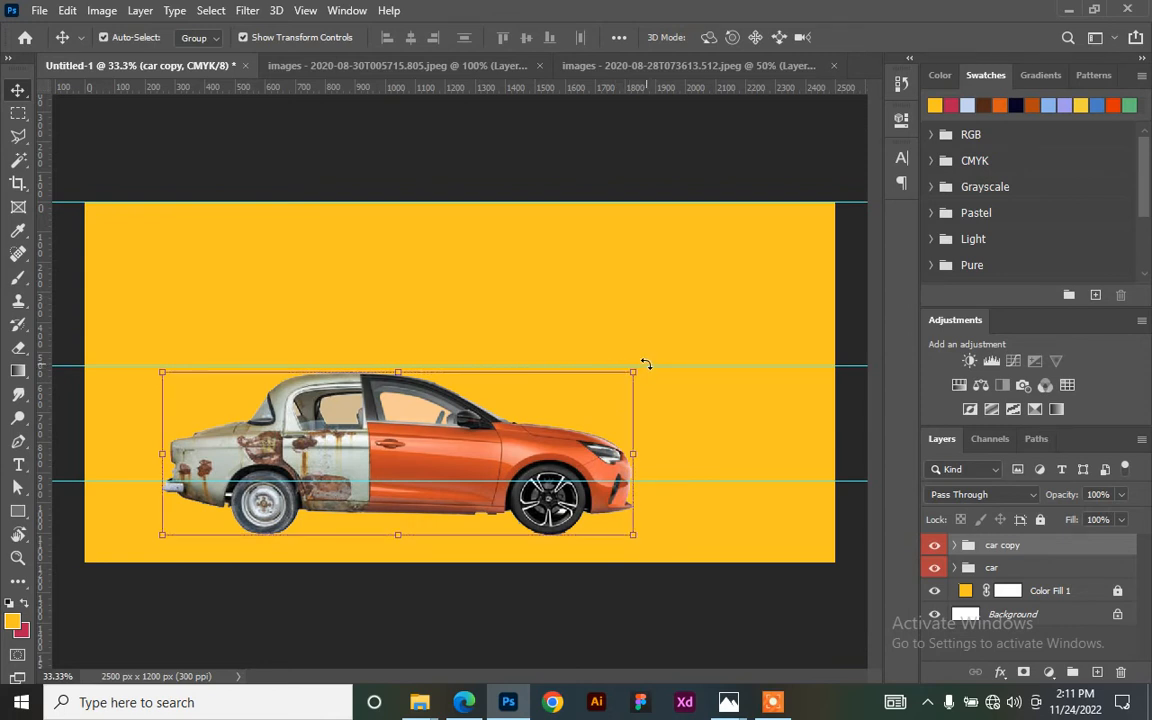
drag(647, 365, 667, 449)
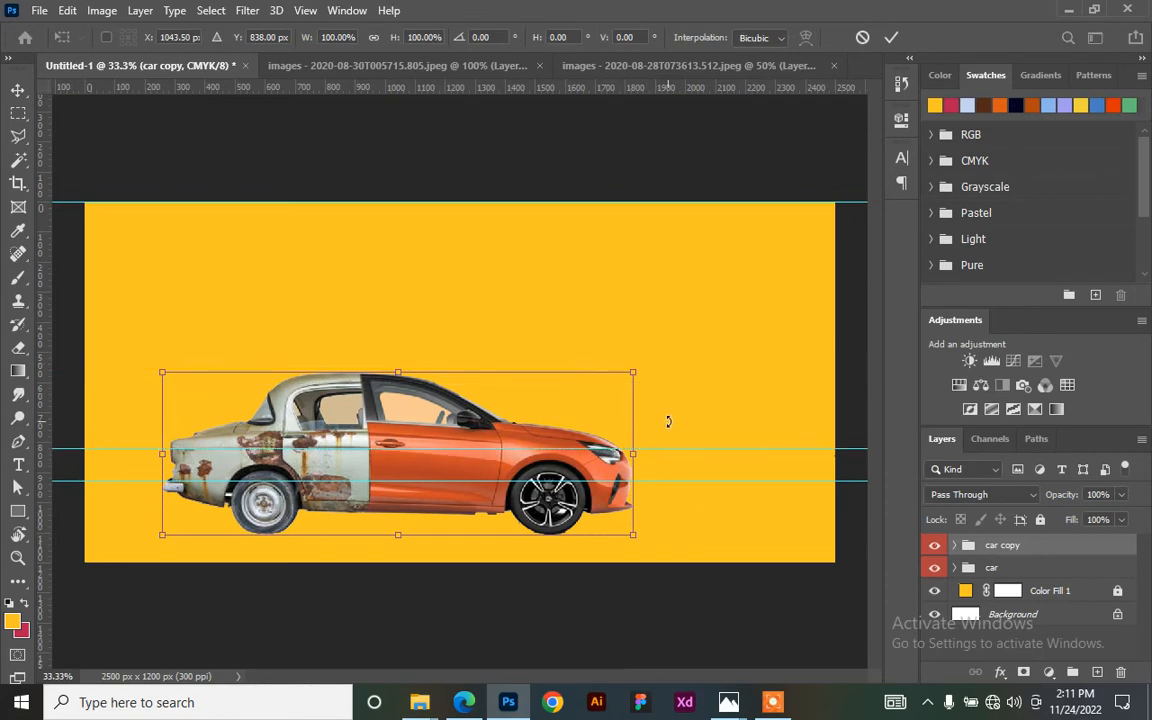
drag(645, 364, 139, 524)
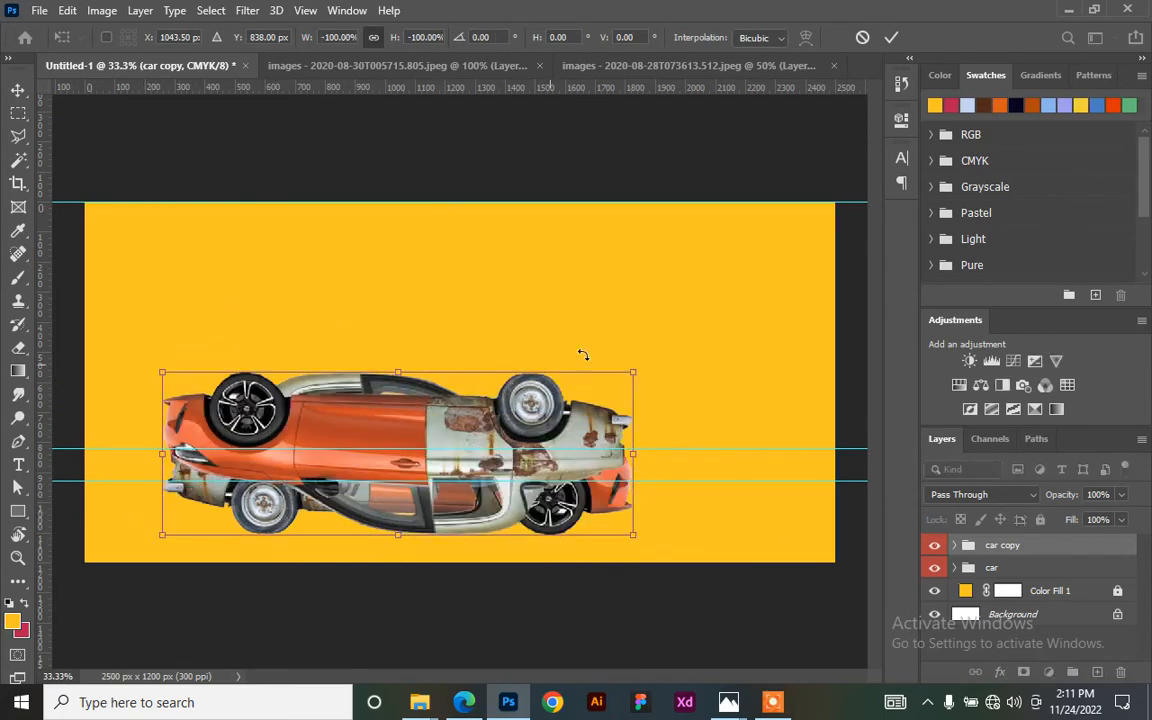
click(890, 38)
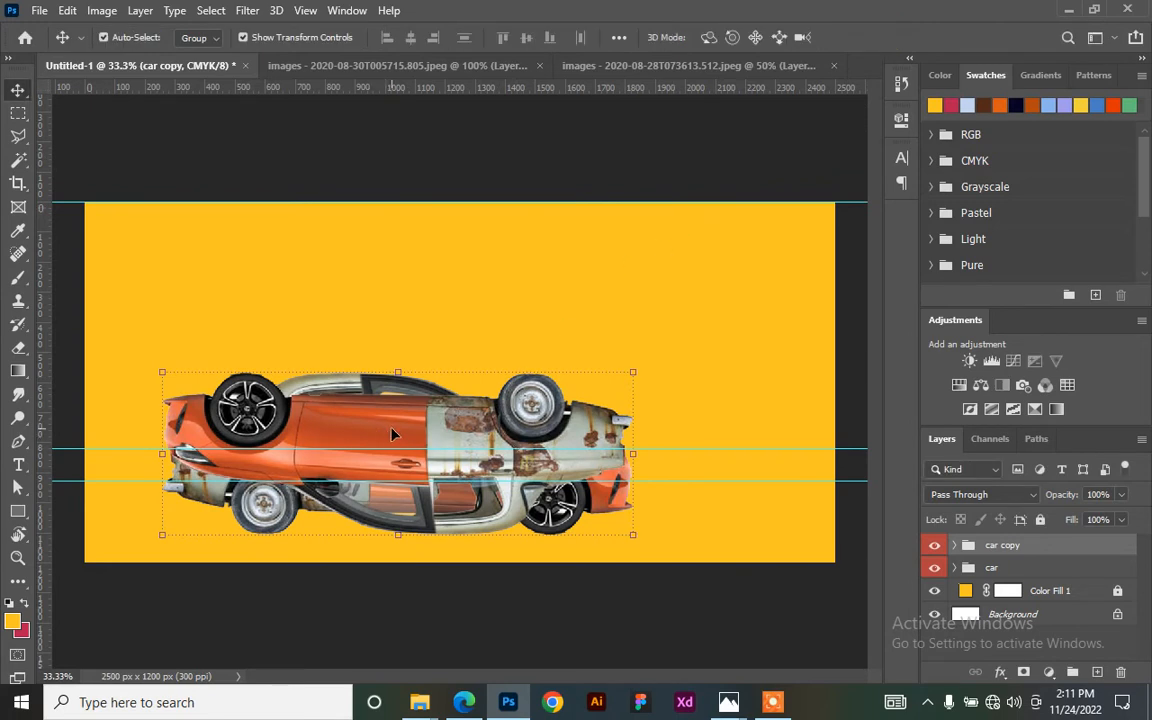
- Flip the car copy horizontally and move it 551 px down beneath the original car
click(399, 372)
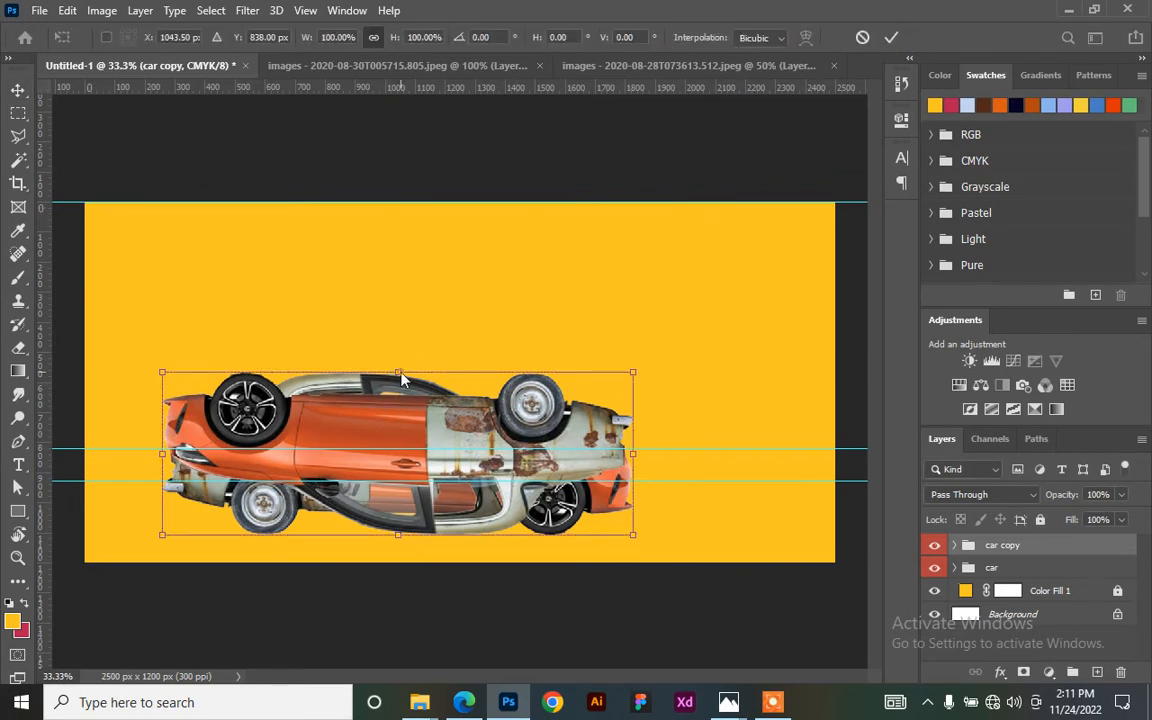
right_click(399, 372)
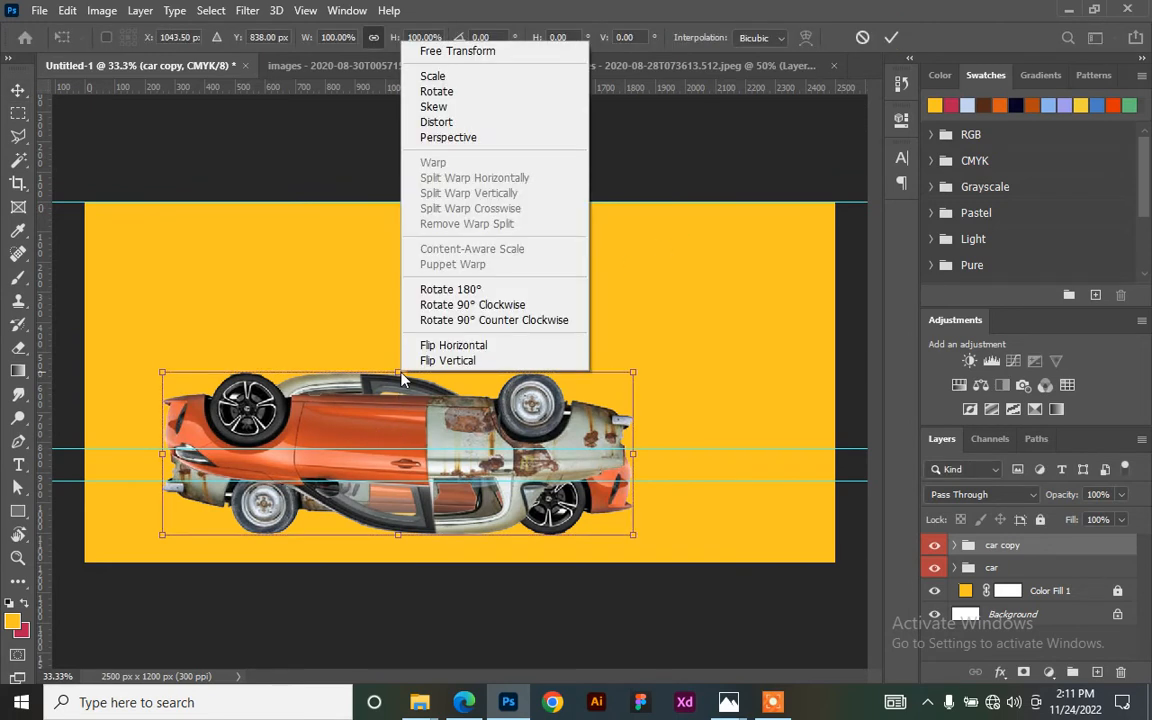
click(481, 345)
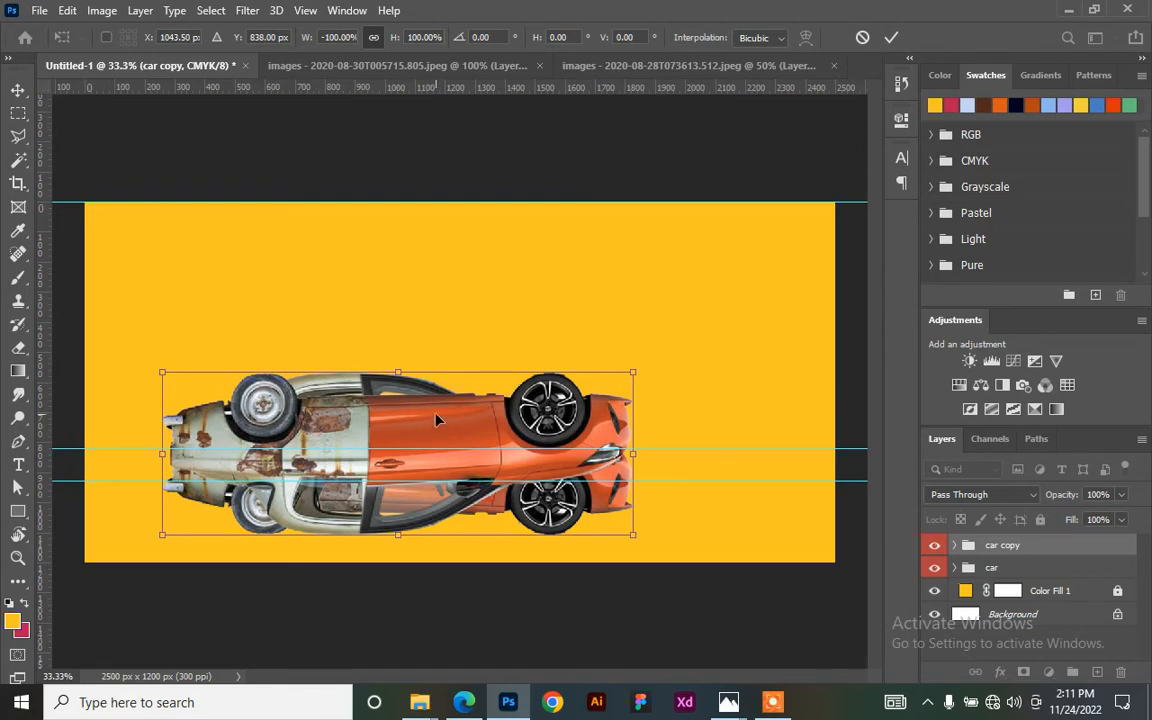
drag(436, 420, 451, 584)
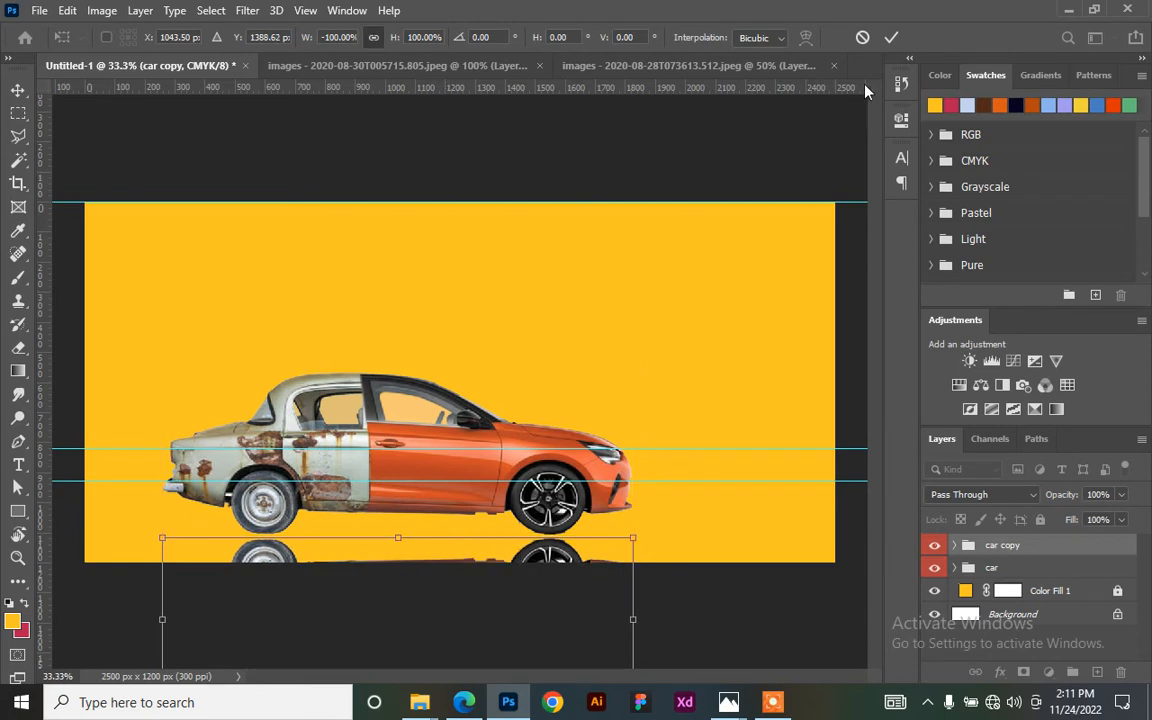
click(890, 38)
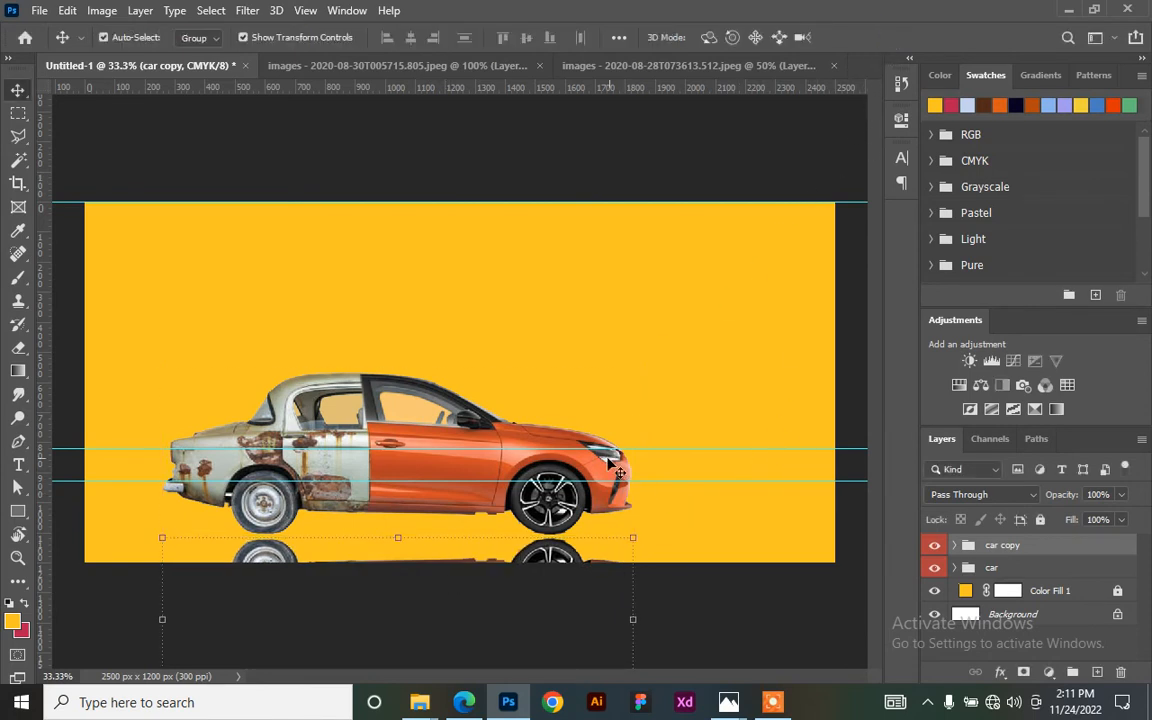
- Set the car copy reflection to Hard Light blend mode at 26% opacity
click(1121, 496)
drag(1063, 519, 1047, 527)
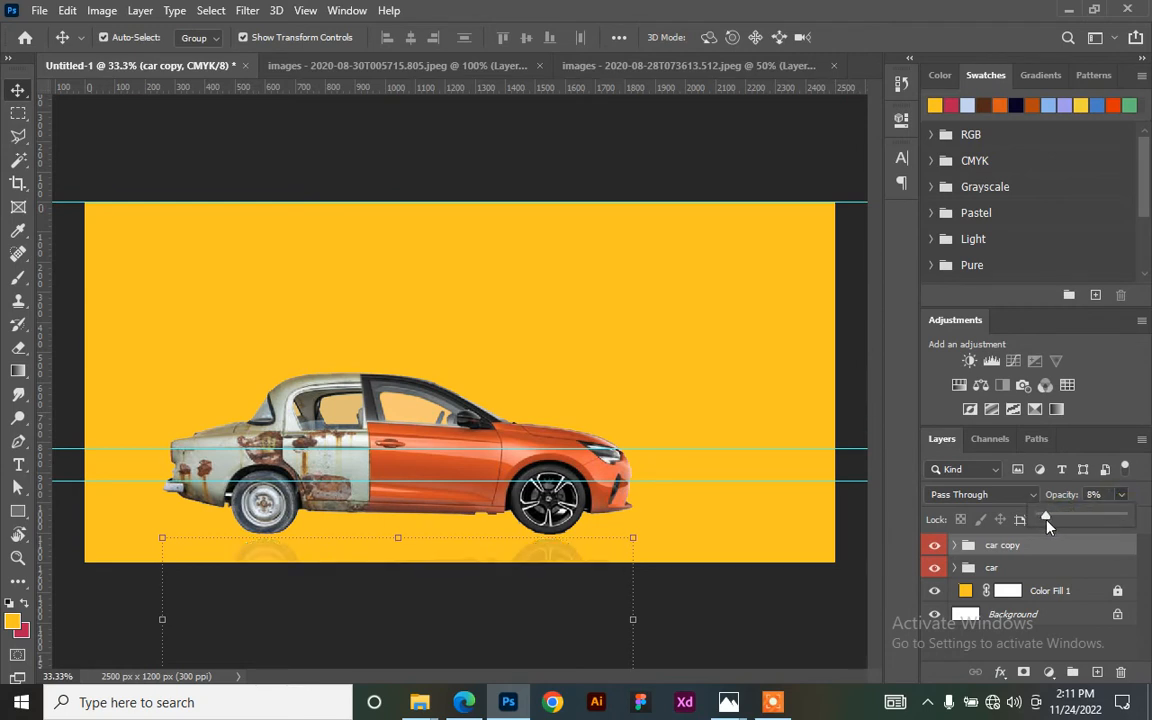
drag(1047, 527, 1052, 527)
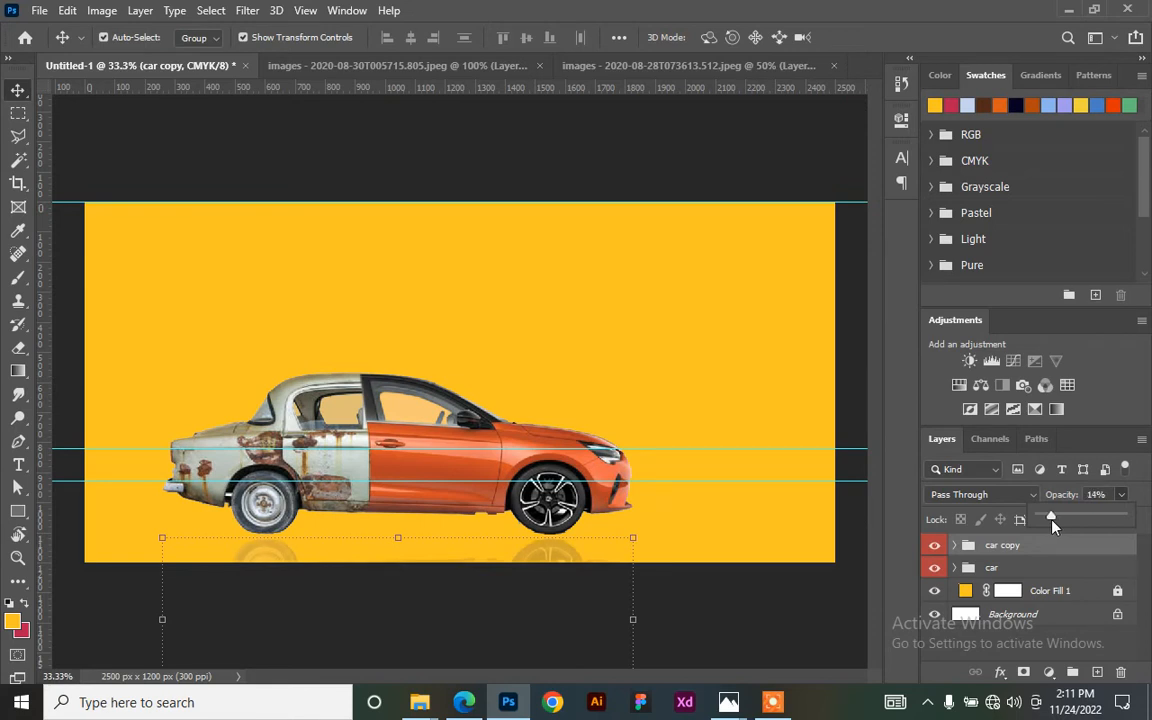
click(1006, 497)
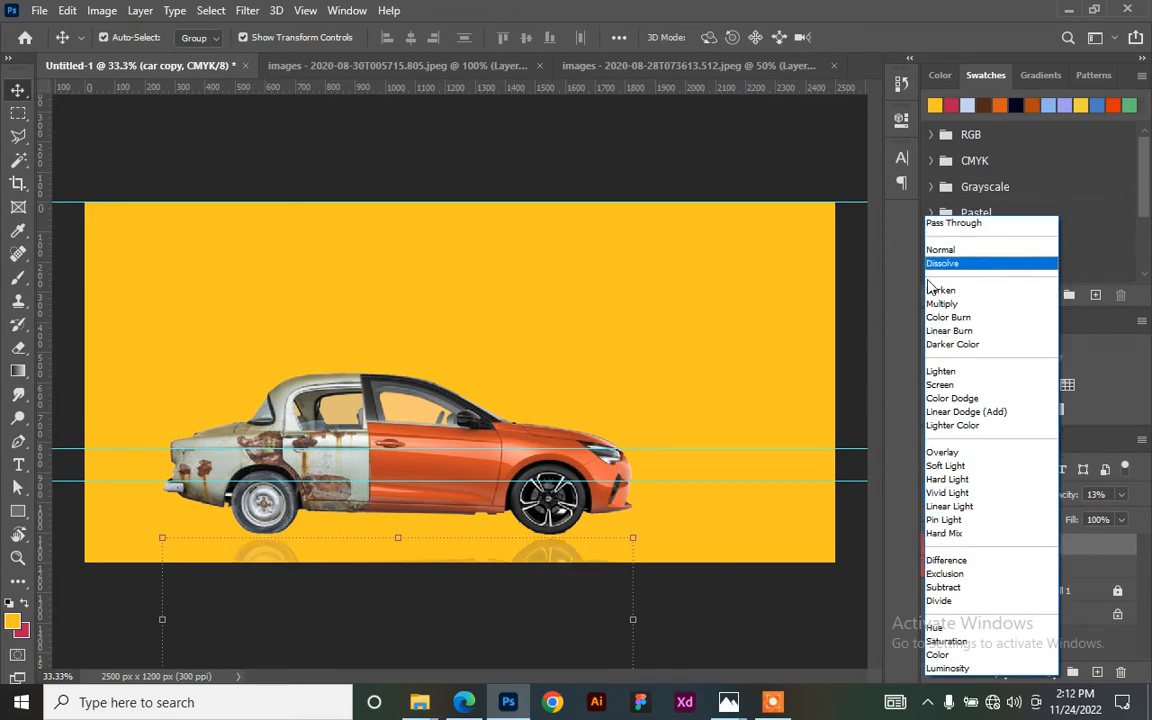
click(933, 481)
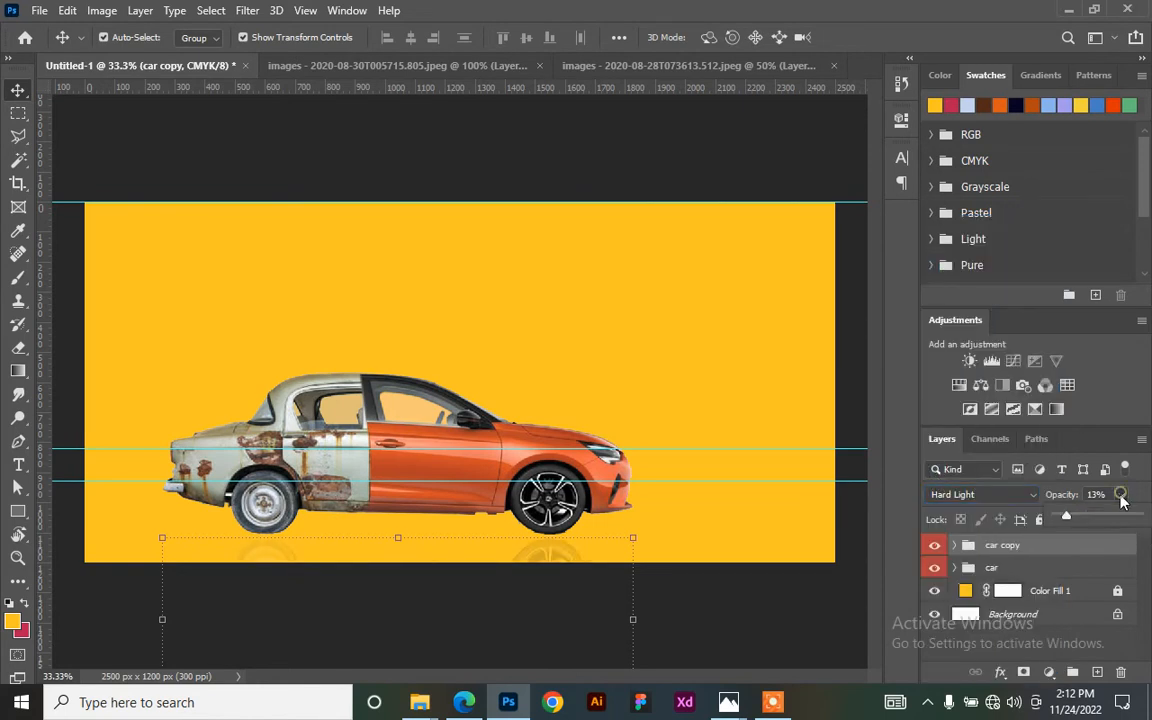
drag(1075, 521, 1079, 523)
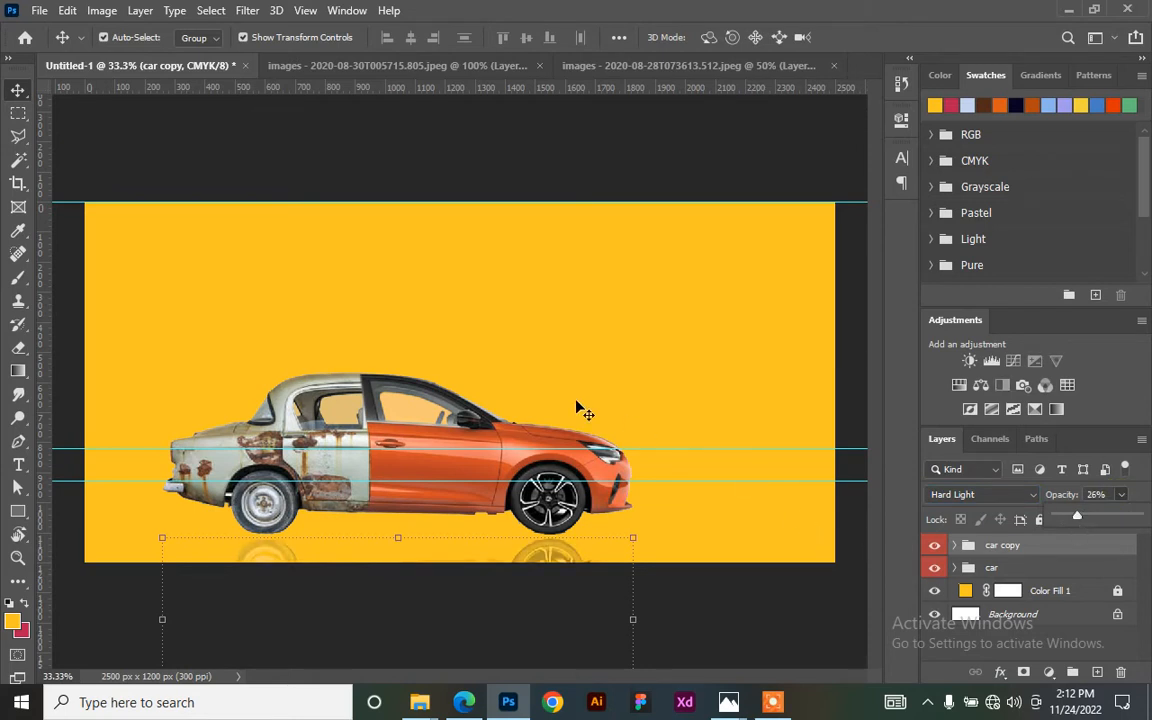
click(589, 330)
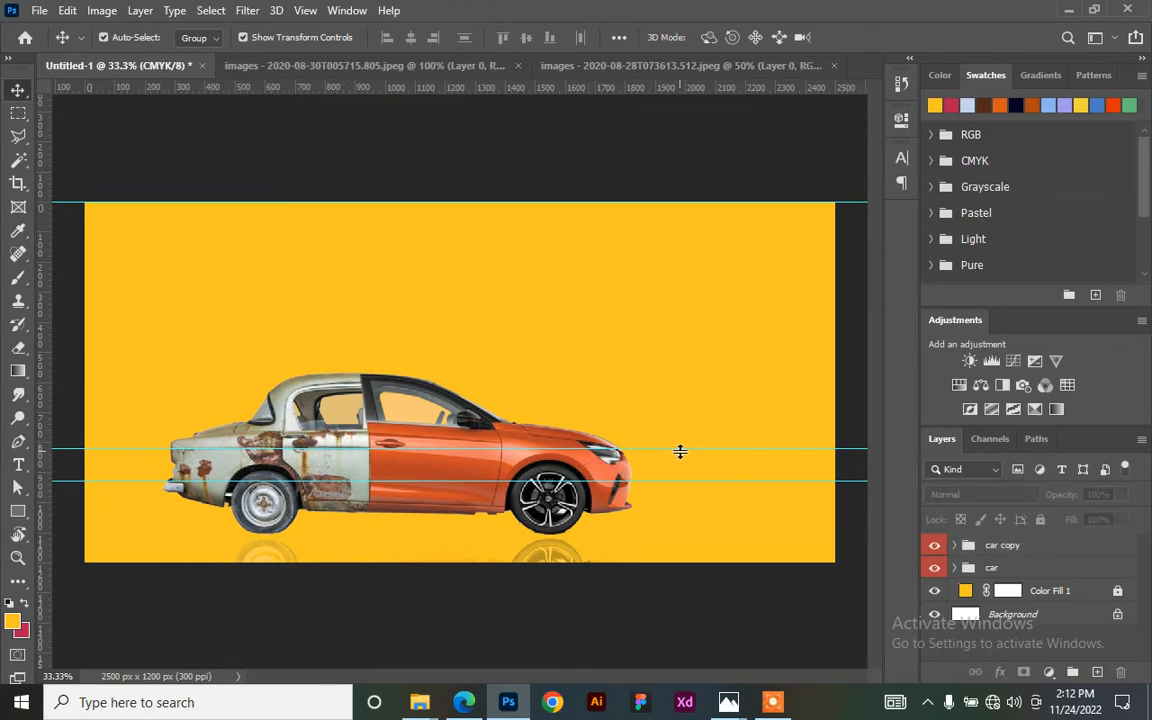
- Remove all the guides from the billboard
drag(680, 451, 599, 90)
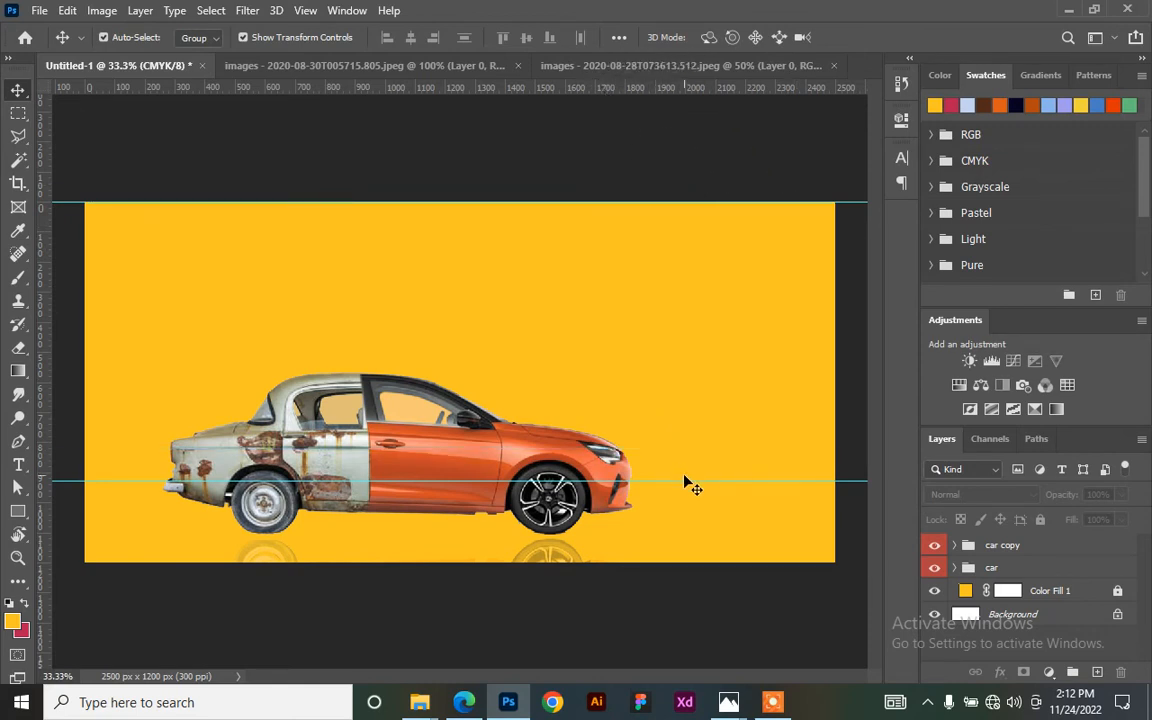
drag(689, 481, 487, 90)
drag(430, 202, 455, 90)
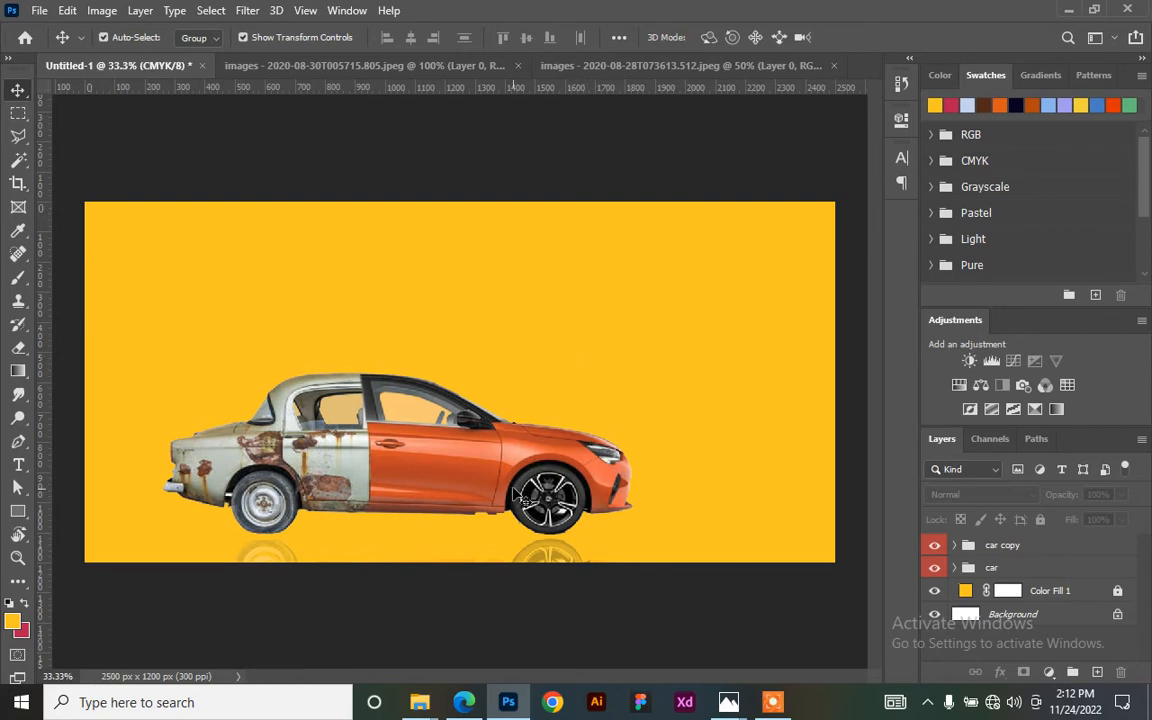
- Select the car and car copy groups together and move them about 184 px right
click(470, 444)
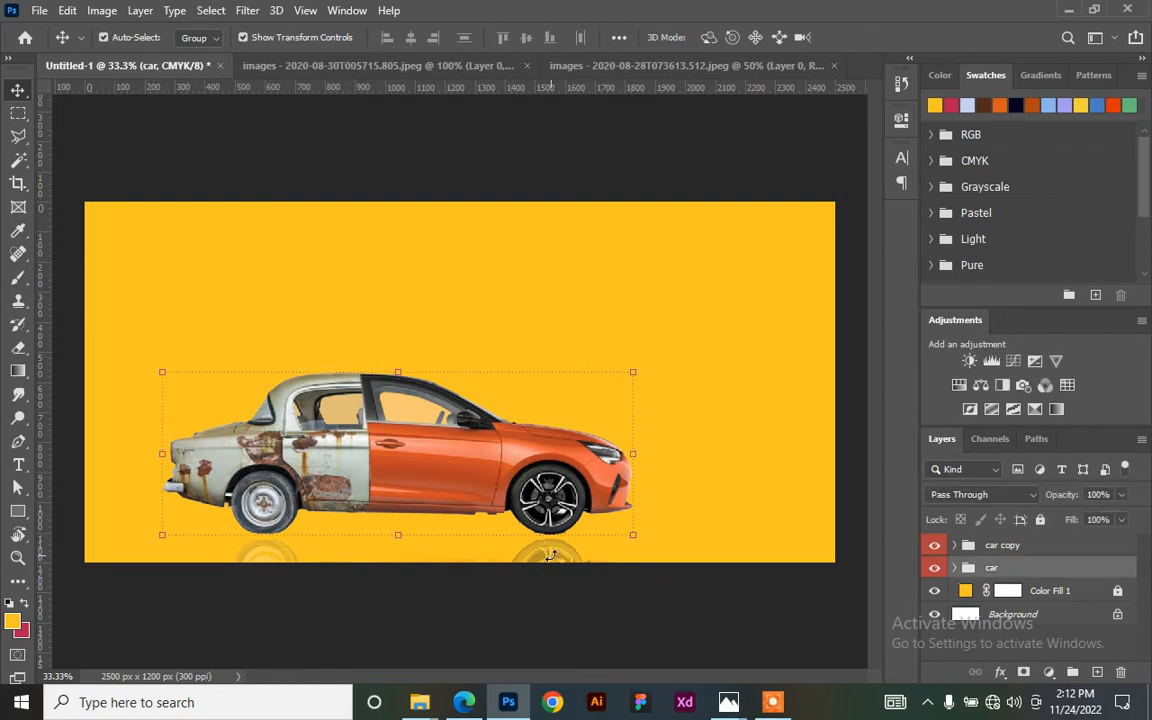
shift+click(1025, 548)
drag(332, 449, 391, 453)
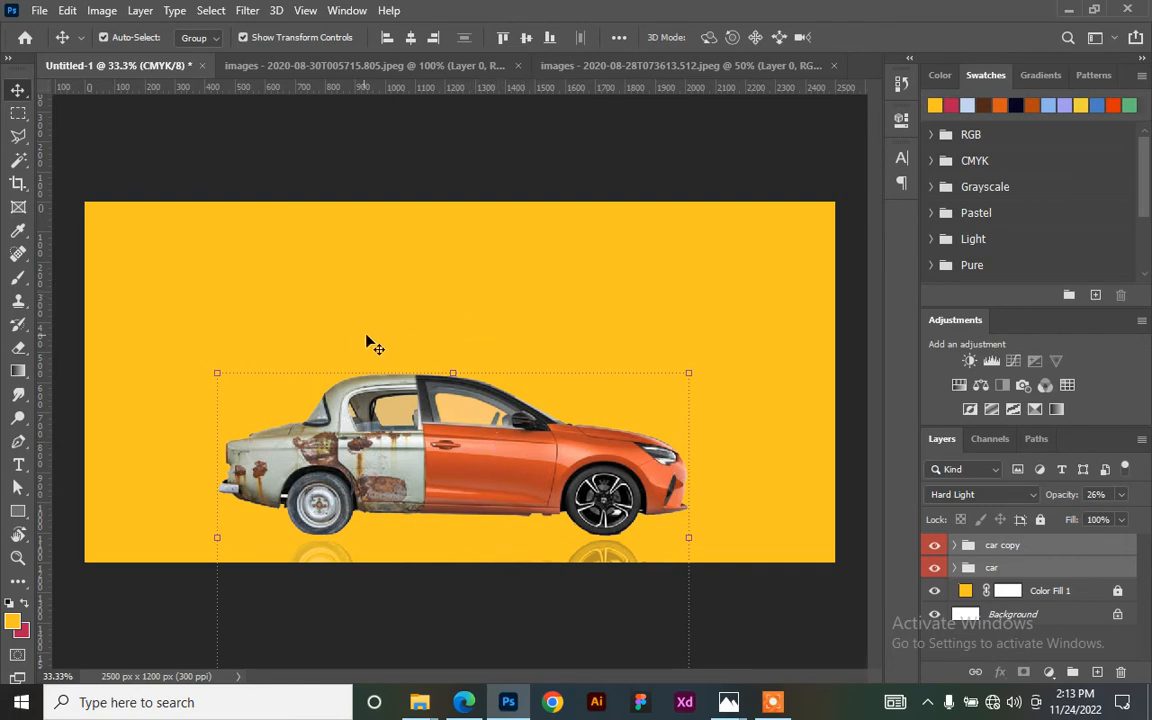
- Select the Horizontal Type Tool to start adding text
click(22, 465)
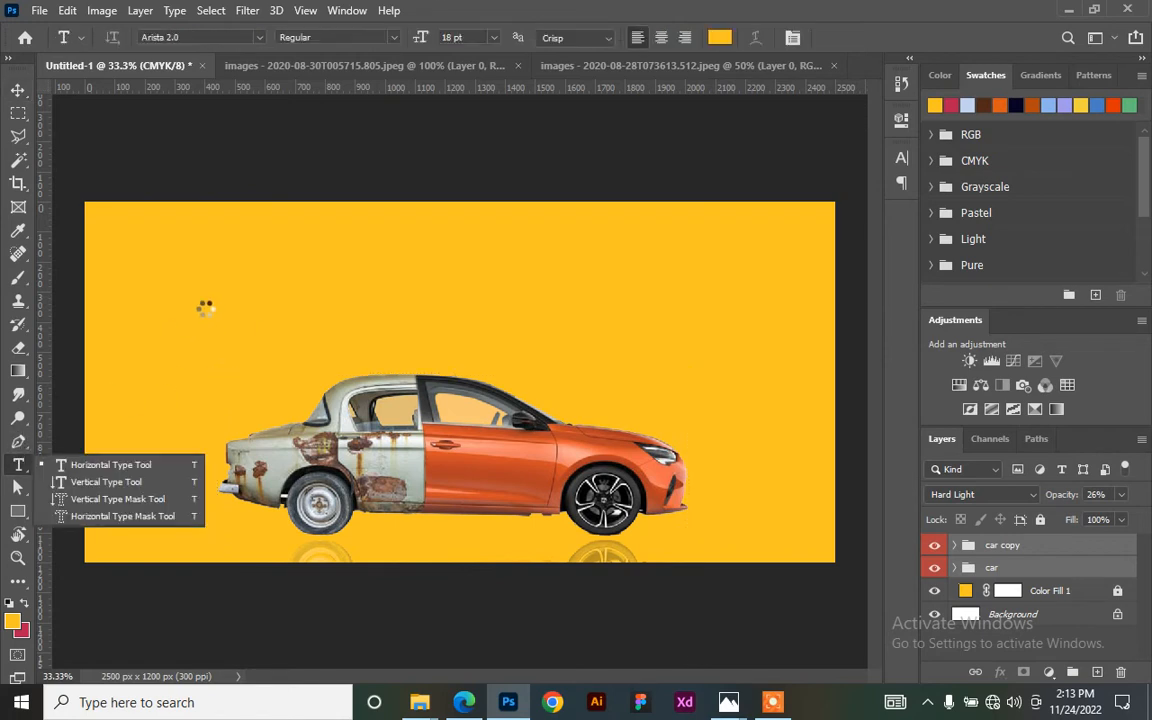
- Type a red 'THINKING ABOUT' text layer on the billboard
click(254, 257)
click(254, 257)
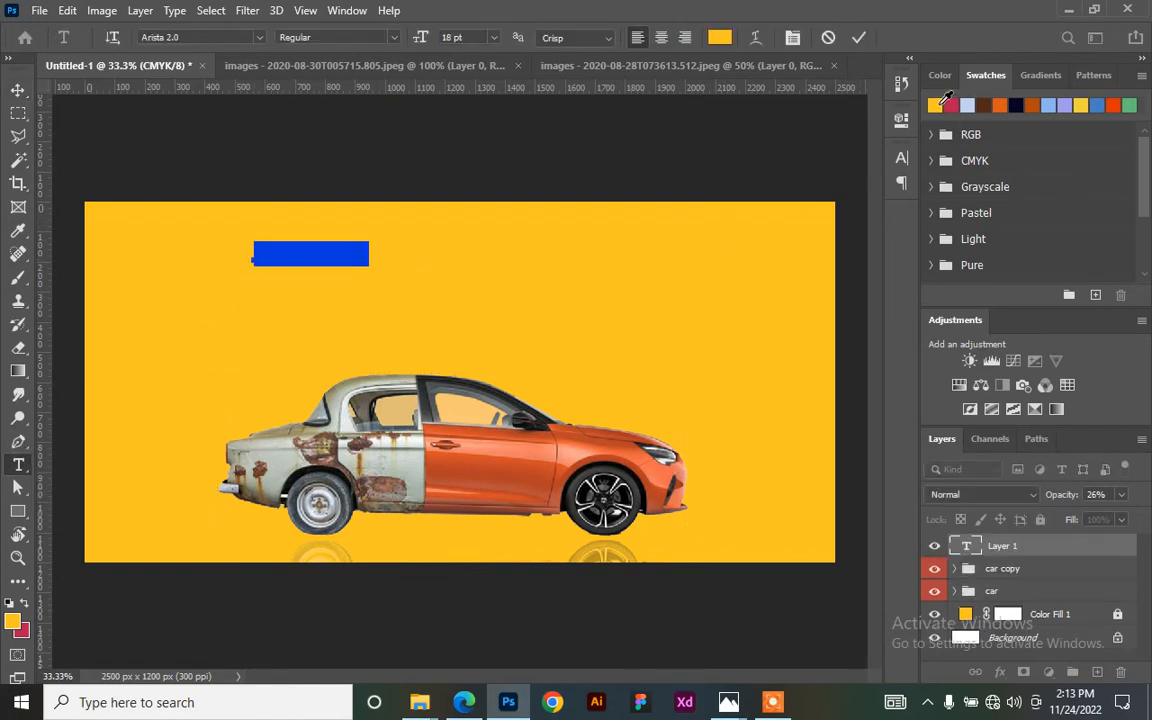
click(951, 105)
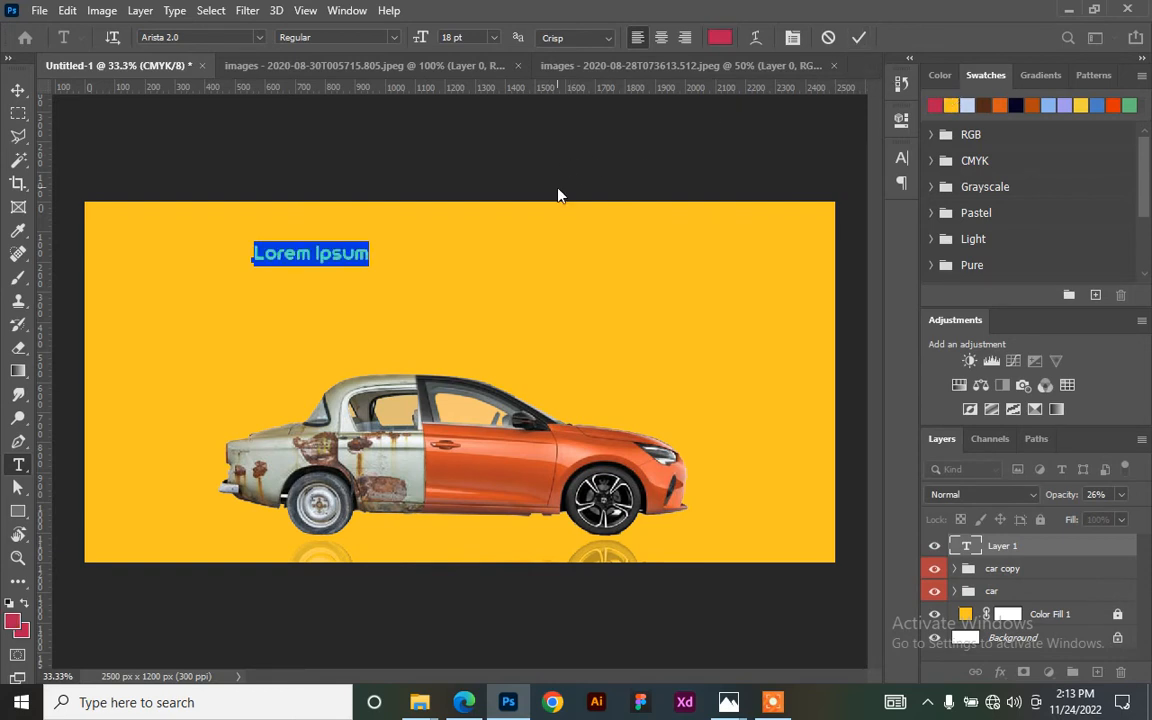
text(THINKING)
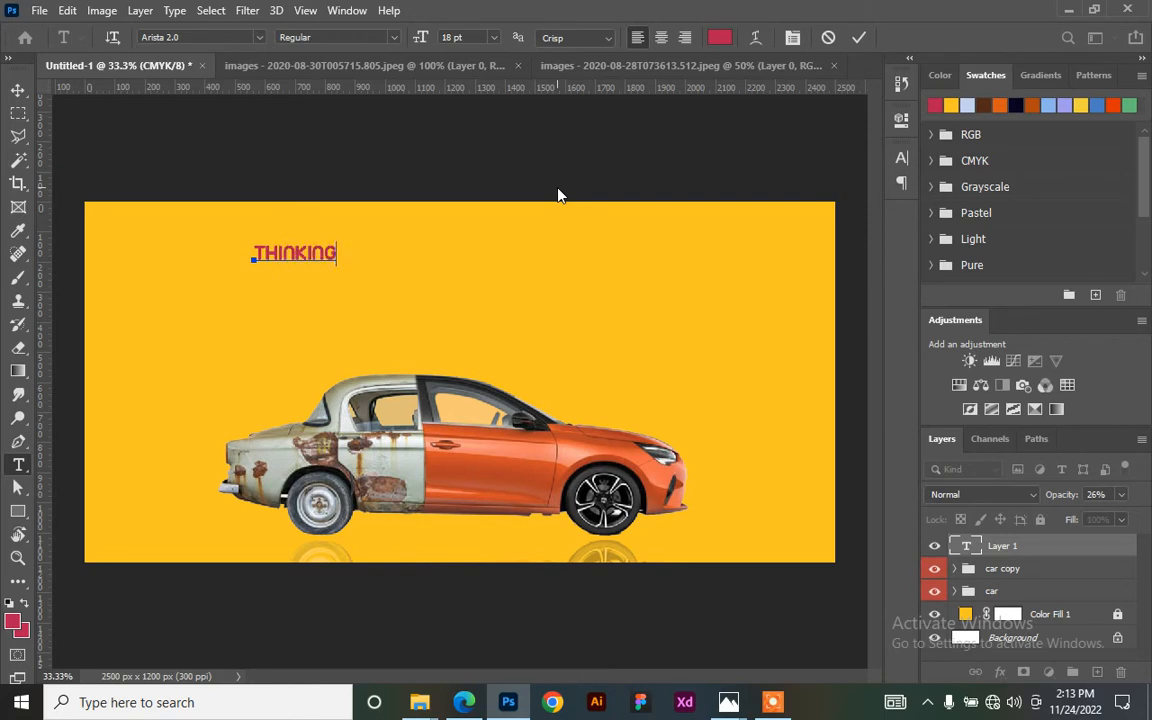
text( ABOUT)
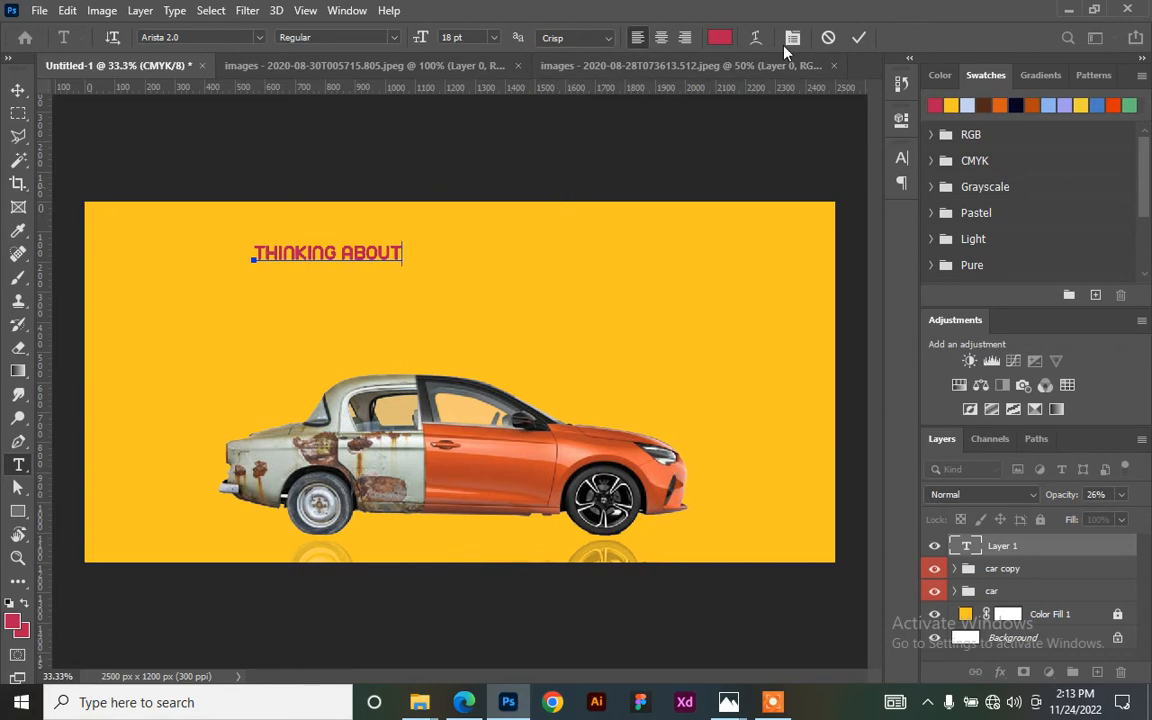
click(858, 37)
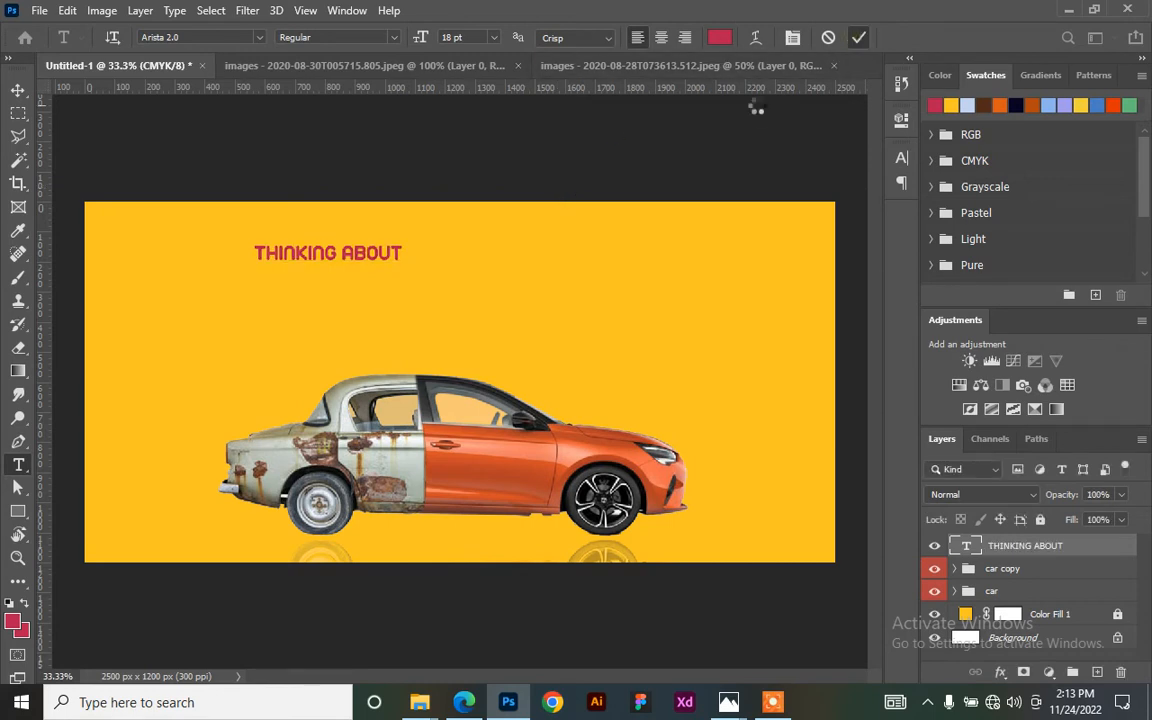
- Move THINKING ABOUT to the top centre and drag a duplicate copy below it
click(18, 90)
drag(356, 246, 481, 233)
drag(372, 253, 607, 265)
key(Return)
drag(532, 256, 454, 317)
- Replace the duplicate's text with 'BRANDING REBRANDING'
double_click(466, 302)
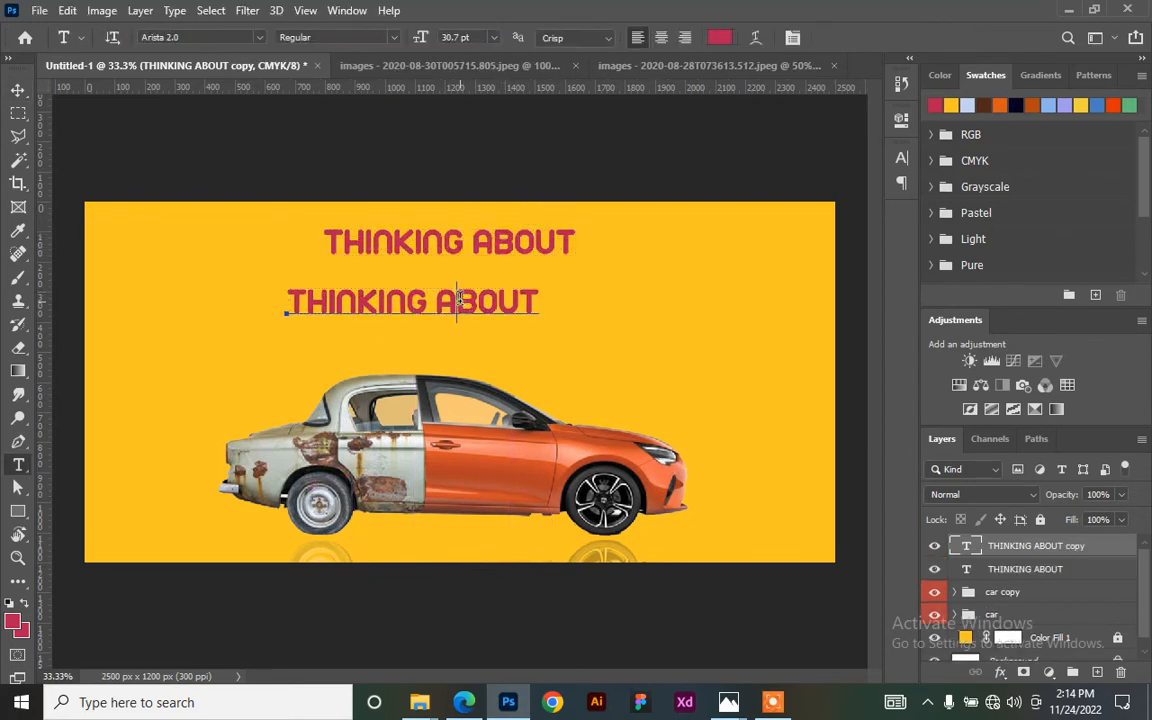
key(ctrl+a)
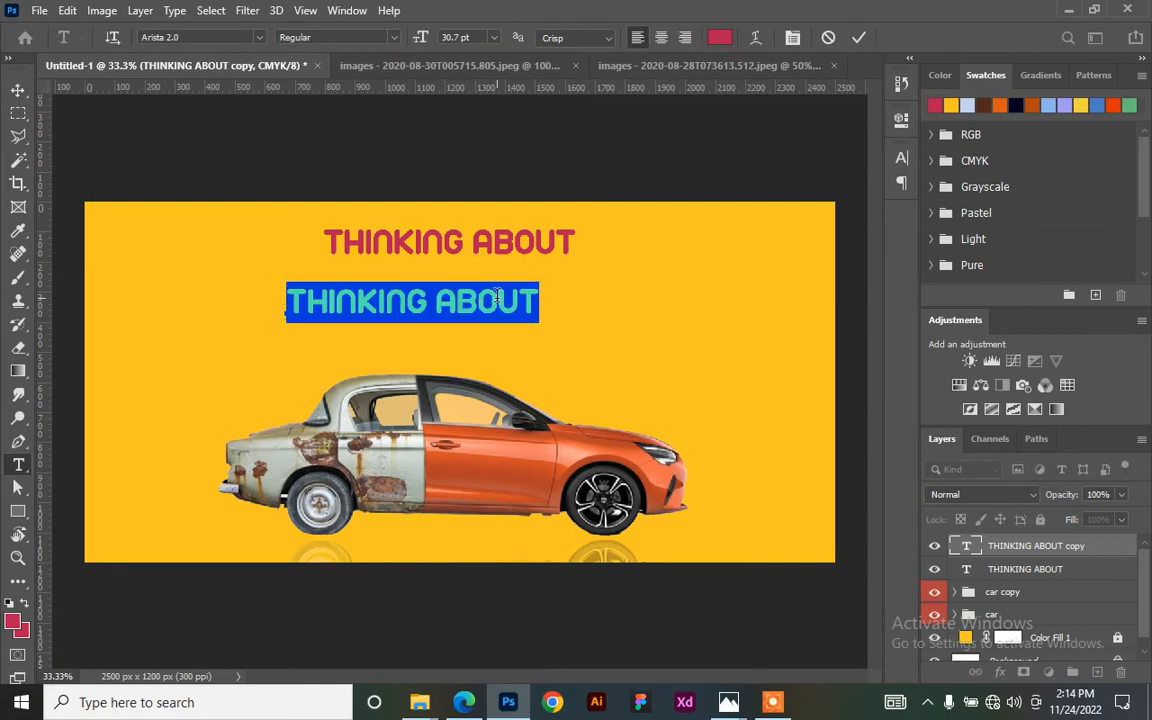
text(BRAN)
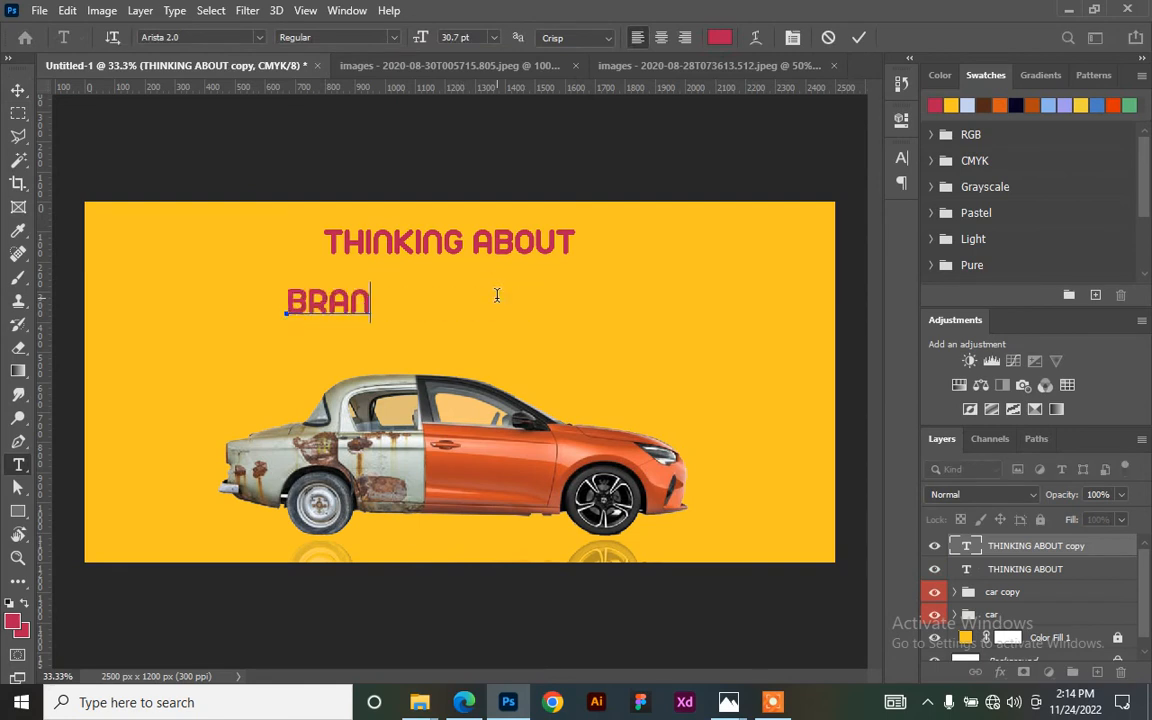
text(DING)
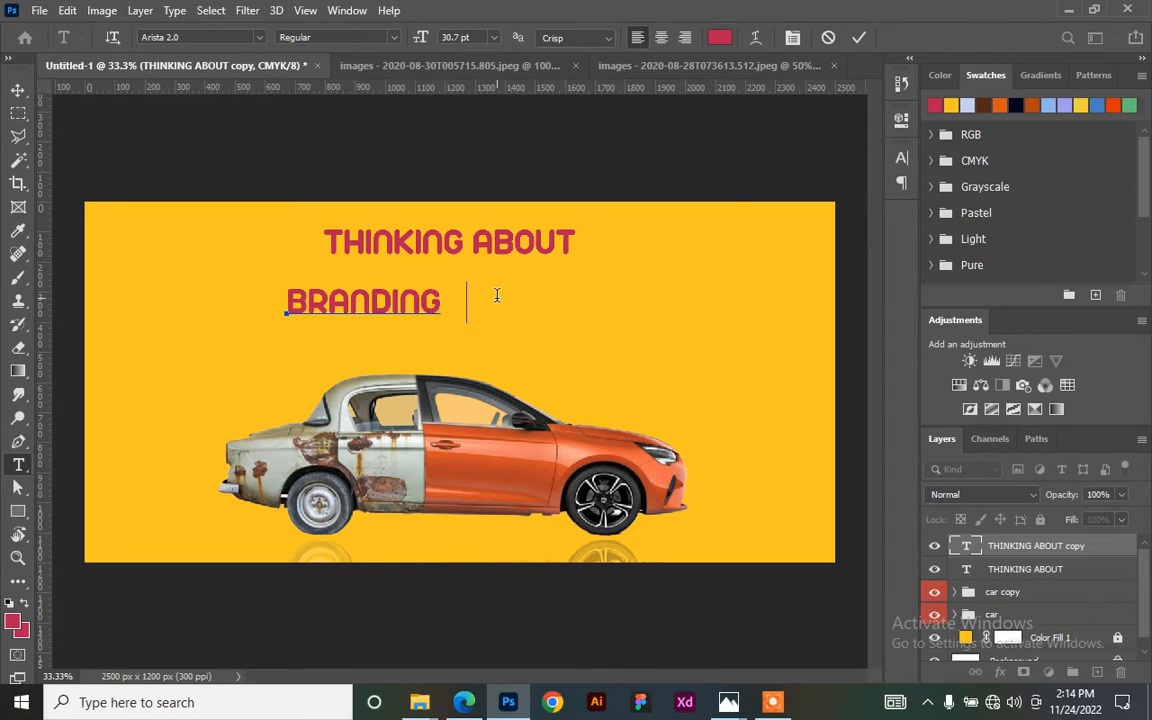
text(  REBRANDI)
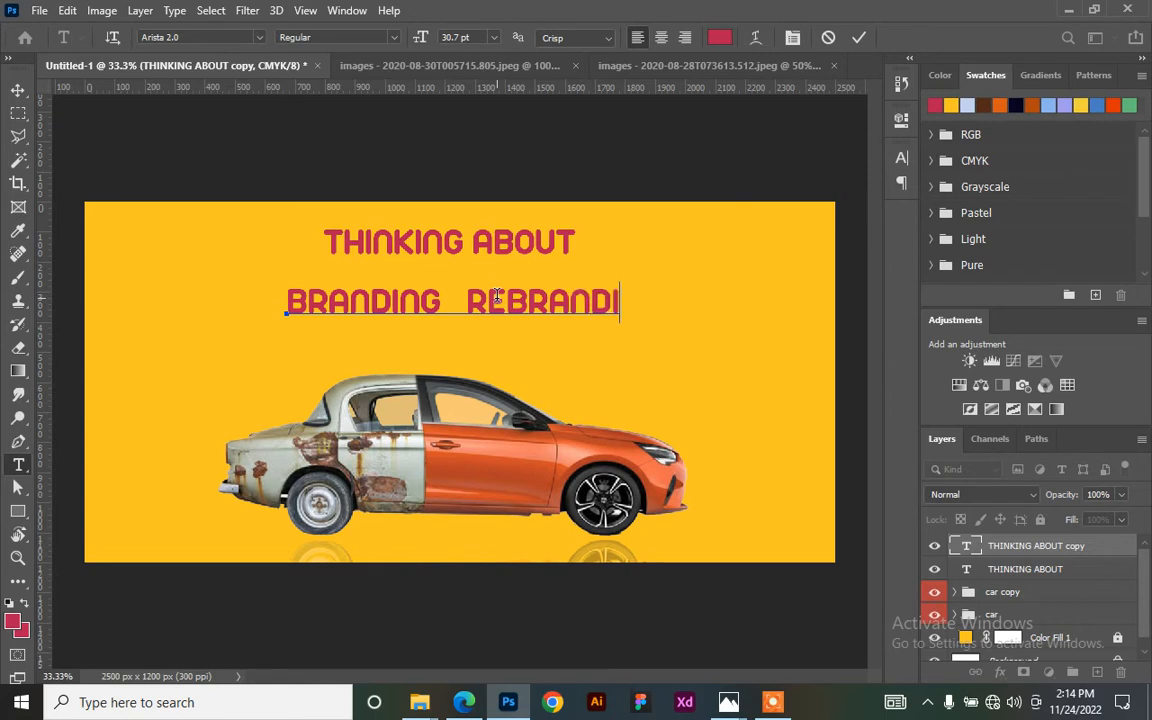
text(NG)
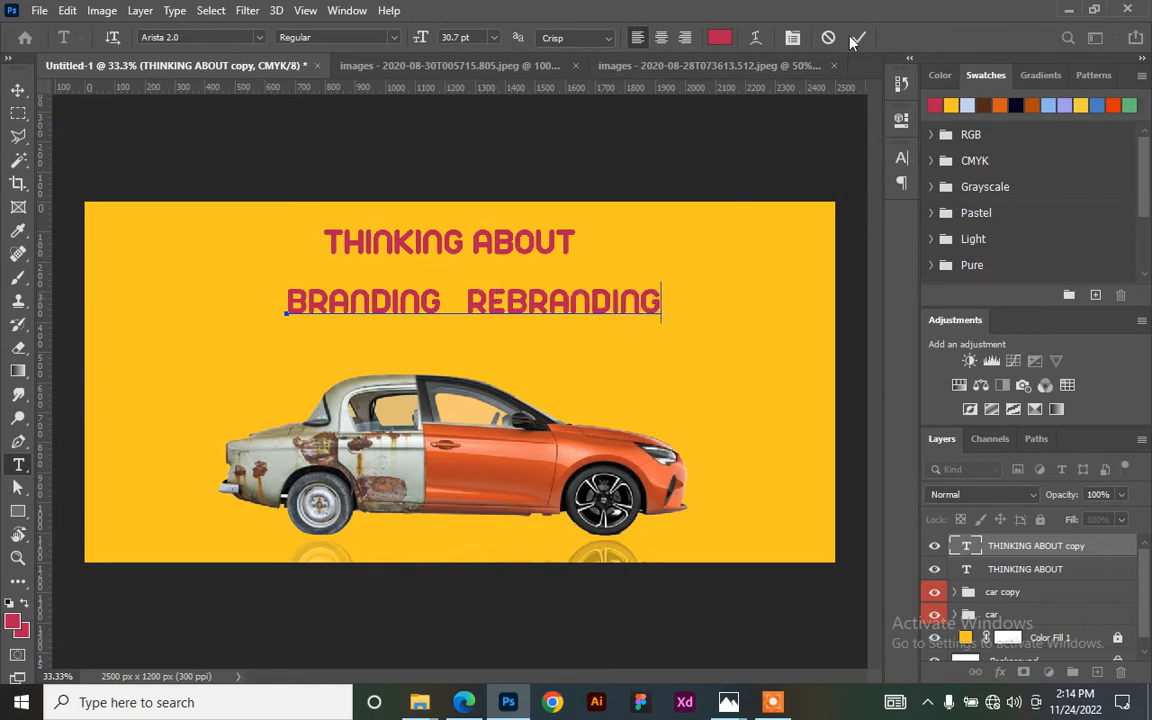
key(ctrl+Return)
- Enlarge BRANDING REBRANDING, move it under THINKING ABOUT, and centre it horizontally on the canvas
key(v)
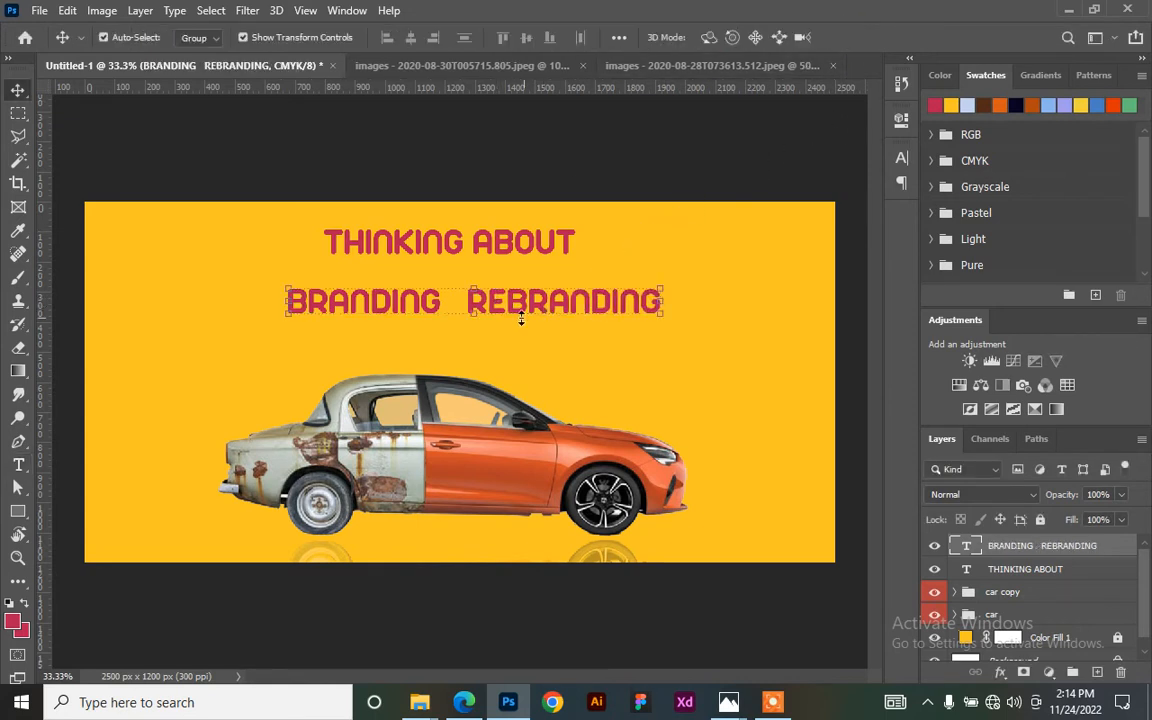
drag(660, 316, 800, 382)
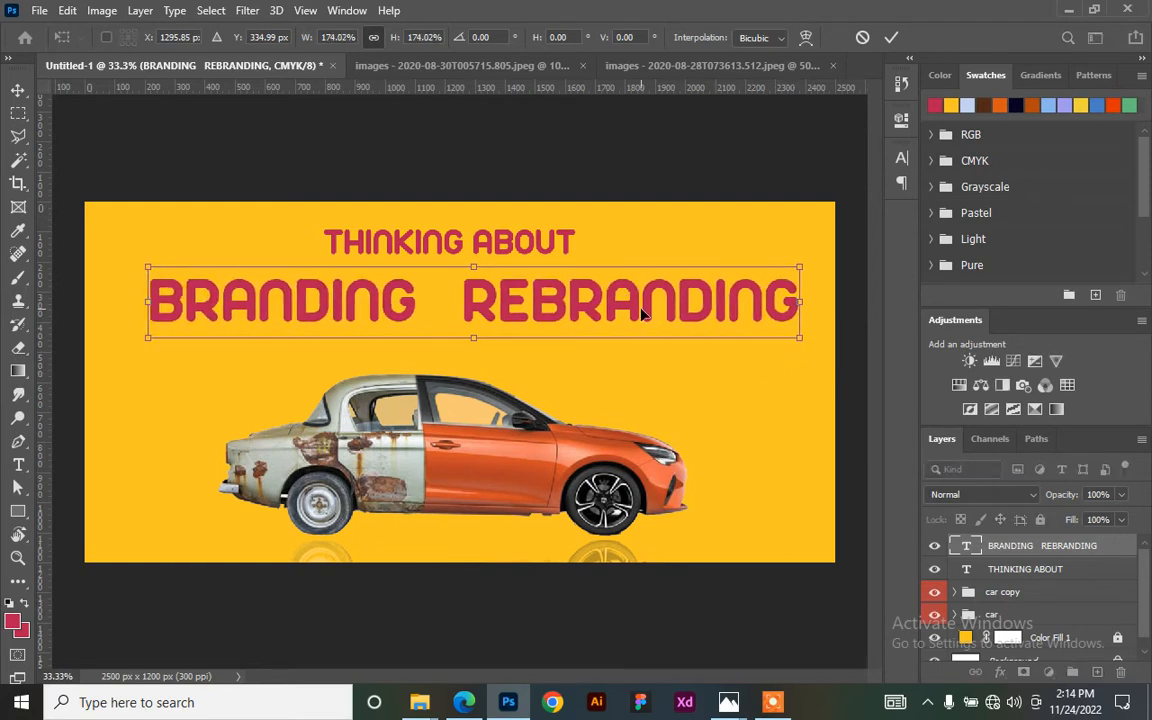
mouse_move(632, 313)
mouse_down()
mouse_move(614, 292)
mouse_move(612, 305)
mouse_up()
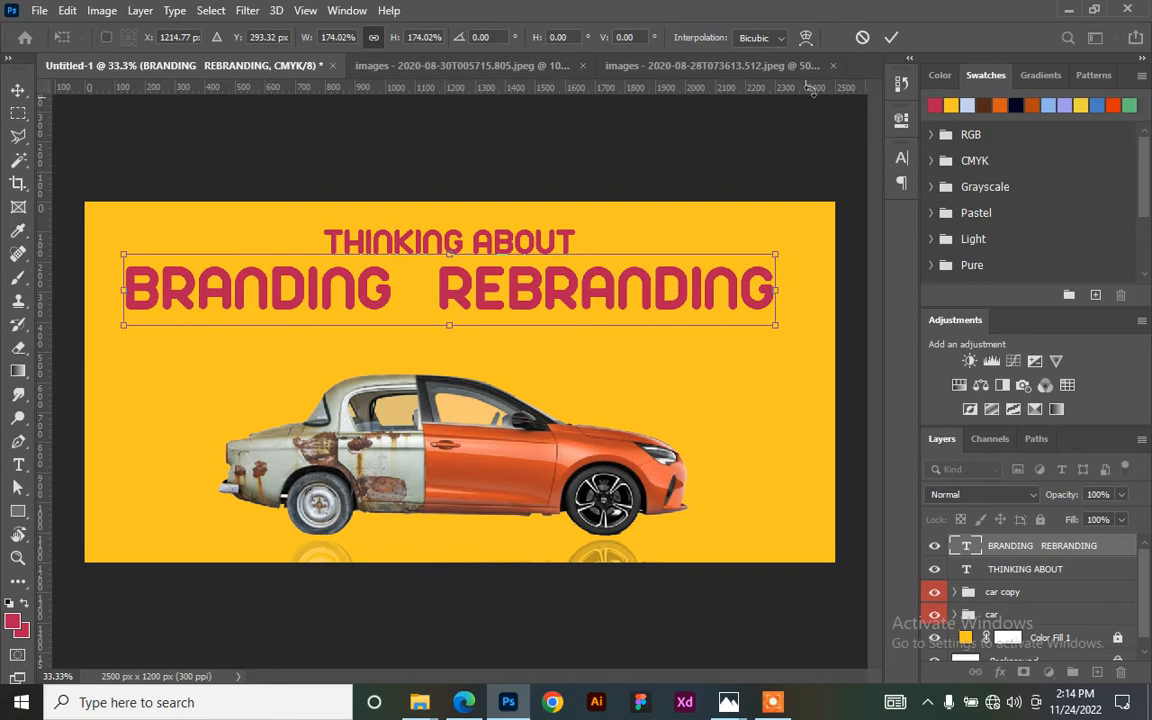
click(892, 38)
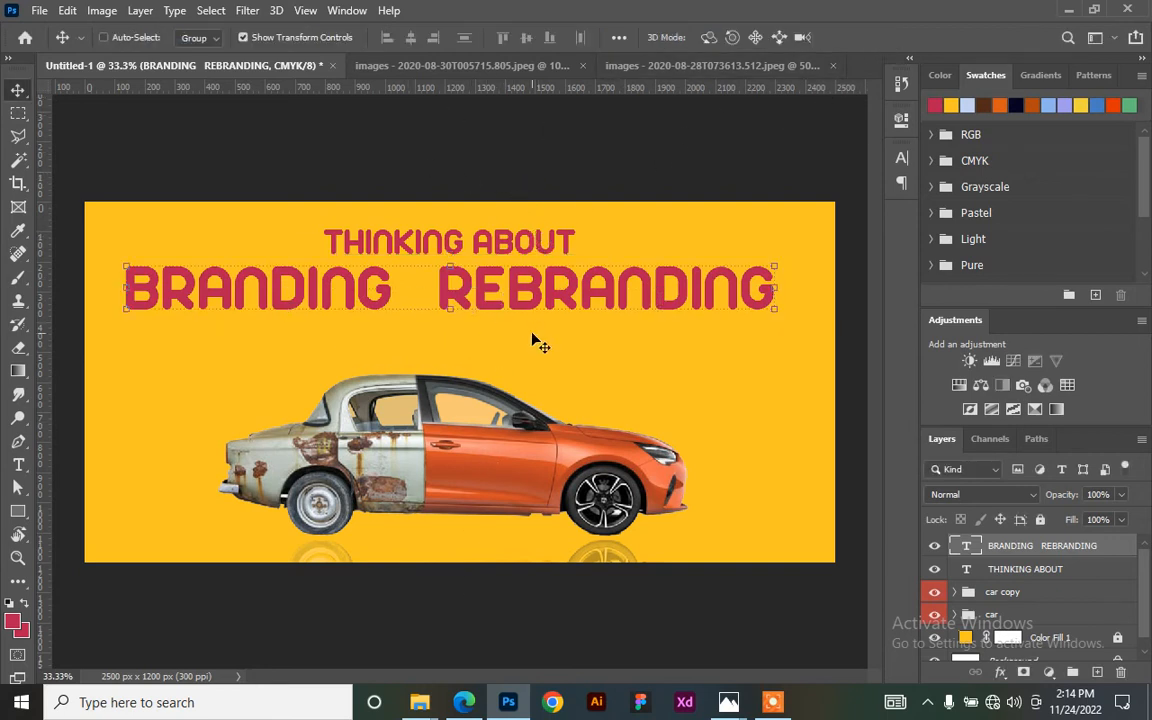
key(ctrl+a)
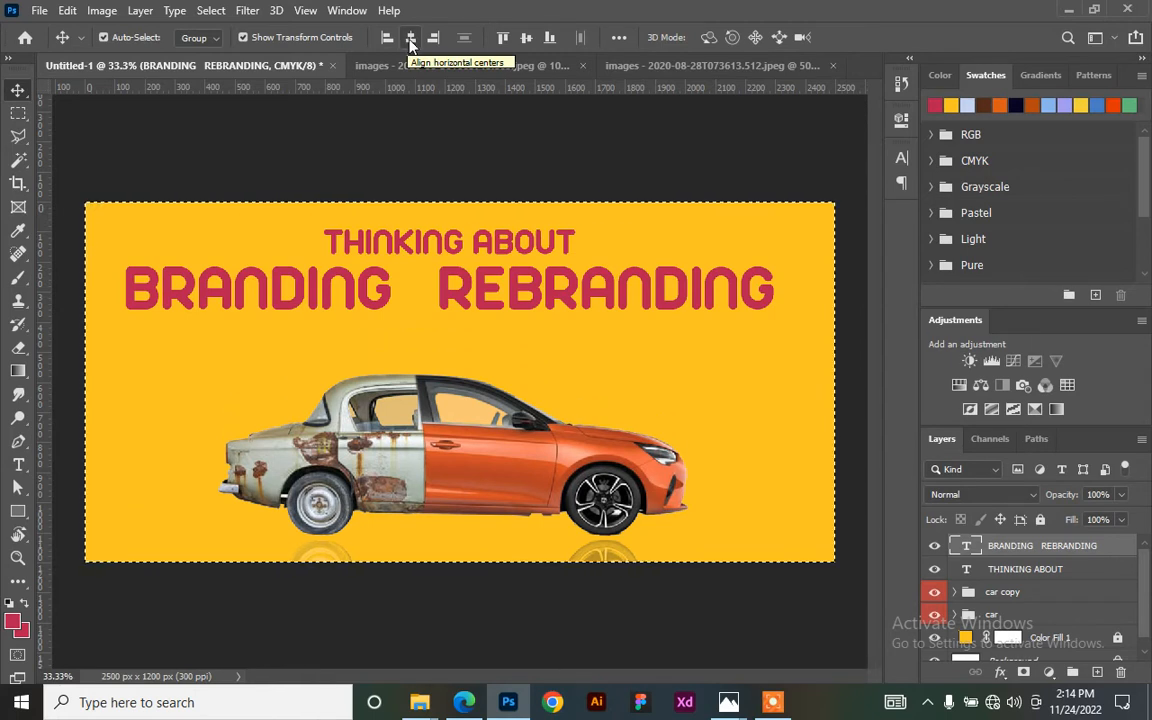
click(410, 38)
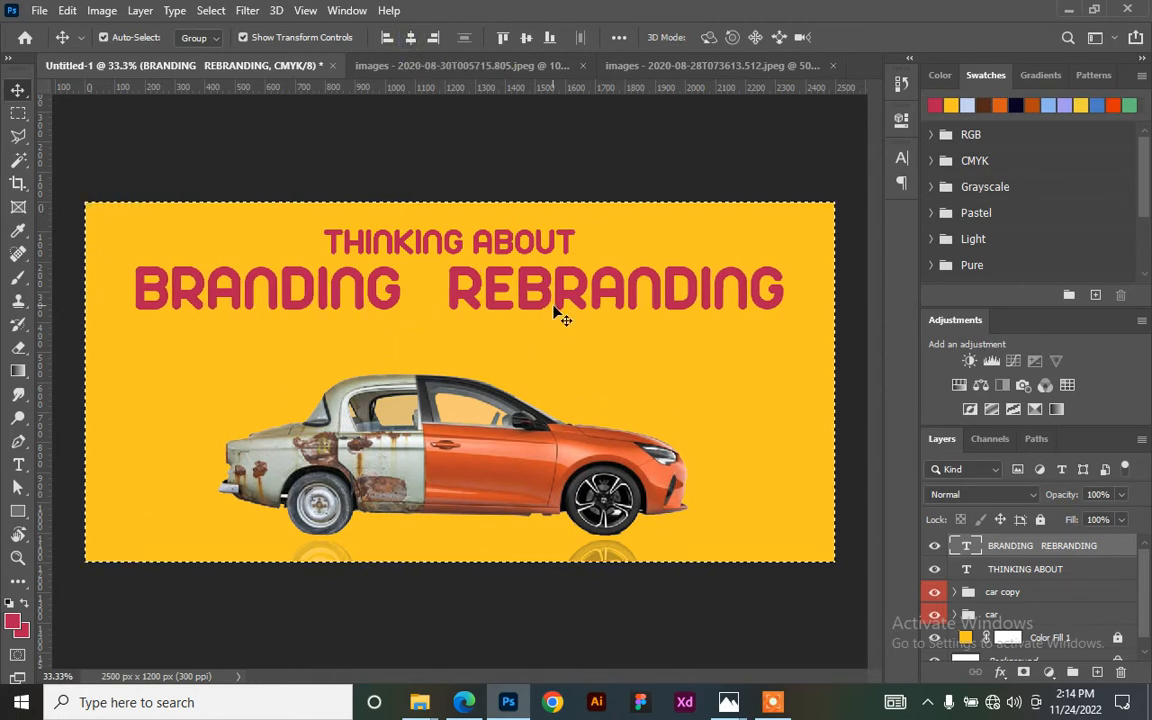
key(ctrl+d)
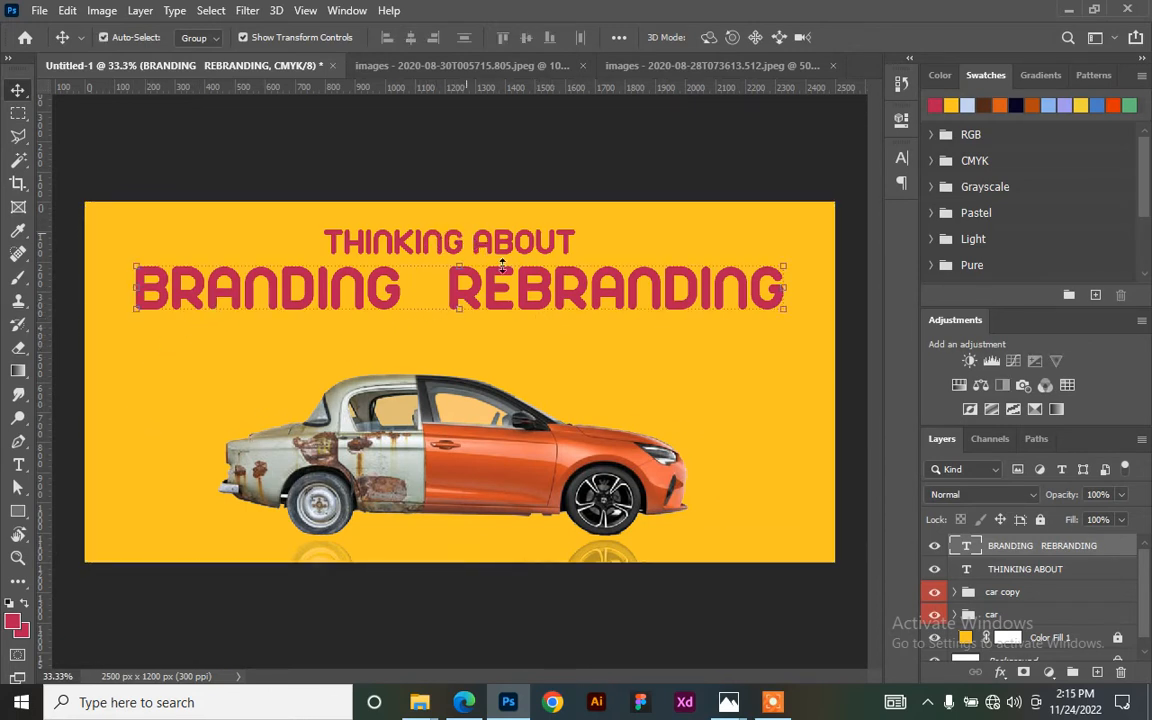
- Draw a small white-filled rectangle, about 118 × 73 px, between BRANDING and REBRANDING
click(15, 515)
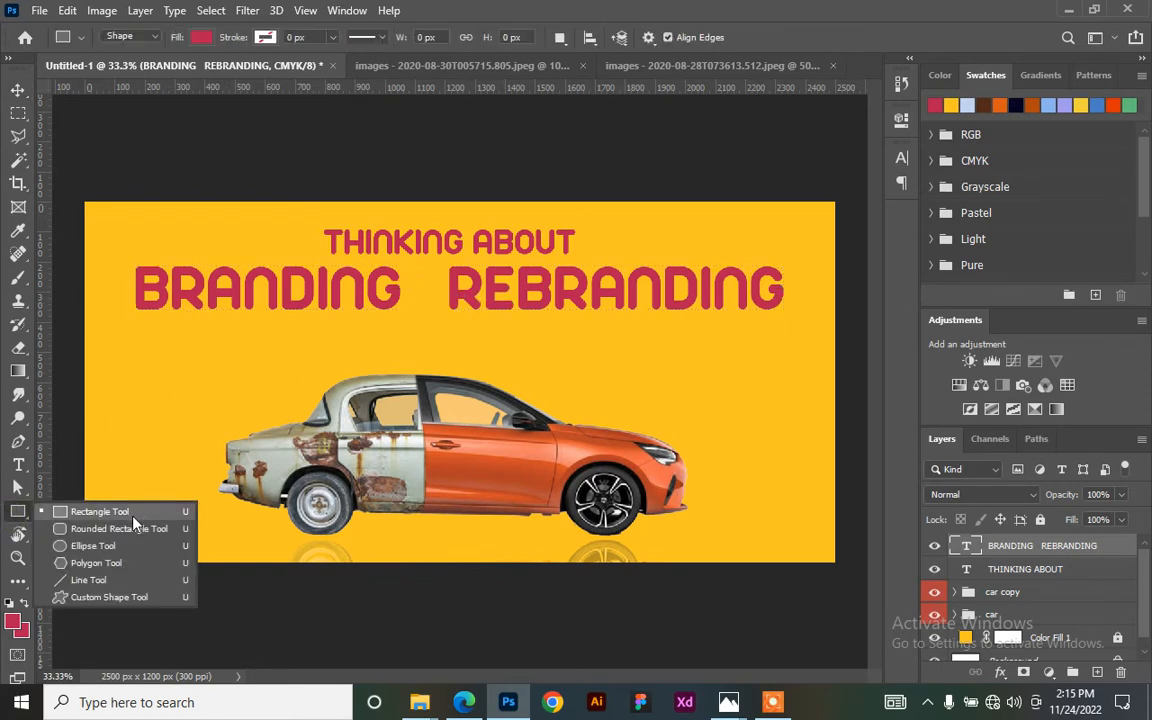
click(125, 514)
drag(405, 278, 444, 298)
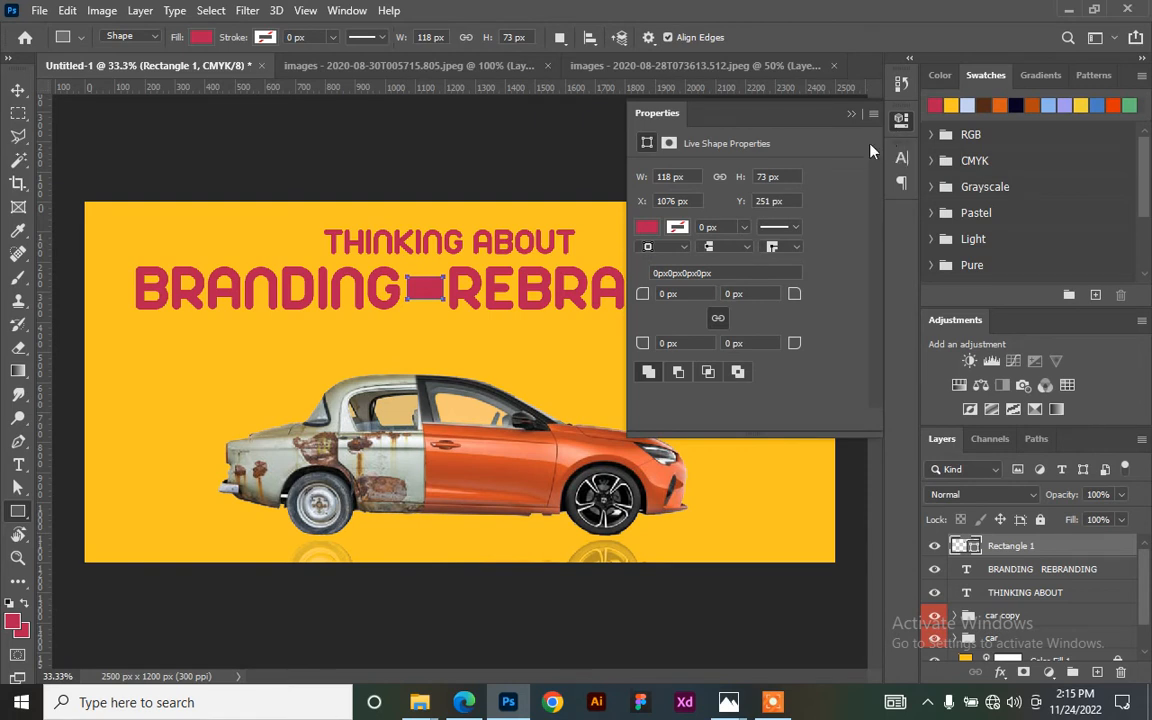
click(648, 228)
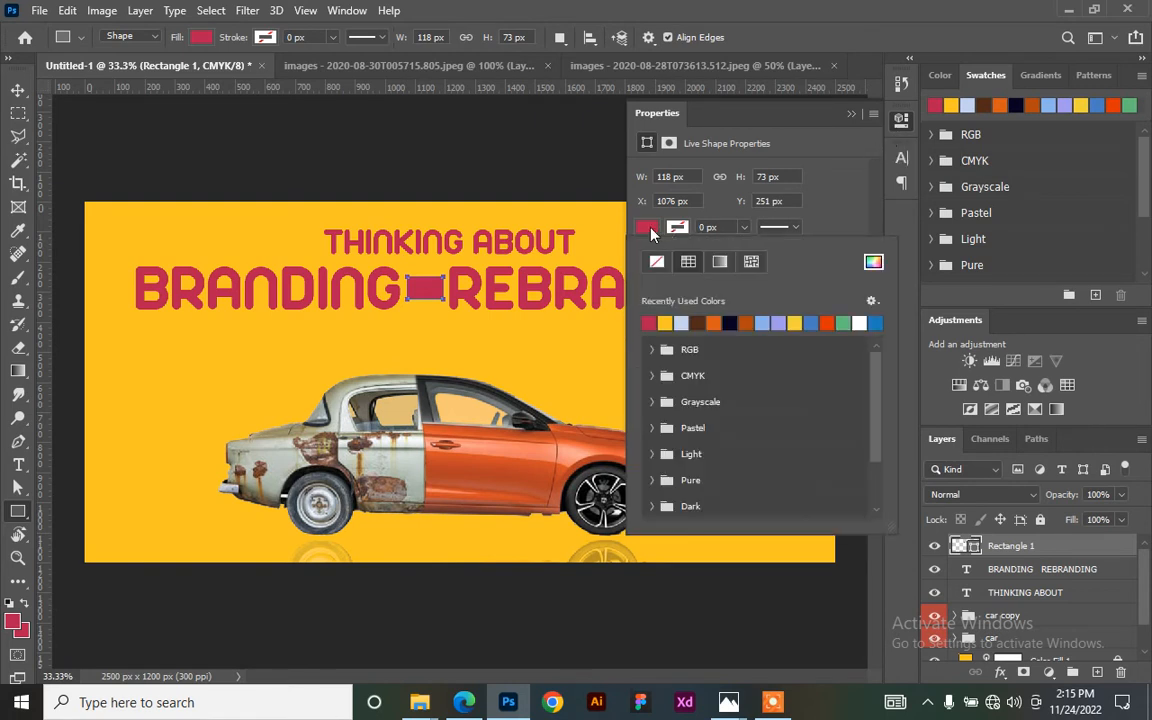
click(866, 322)
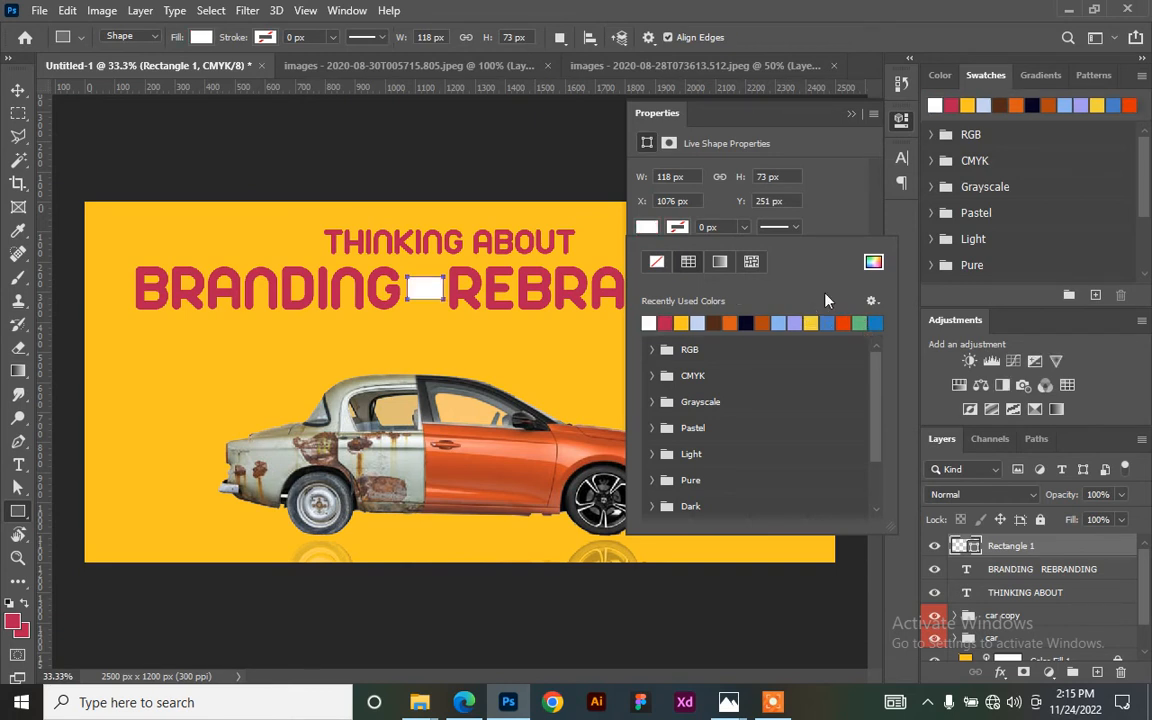
click(815, 113)
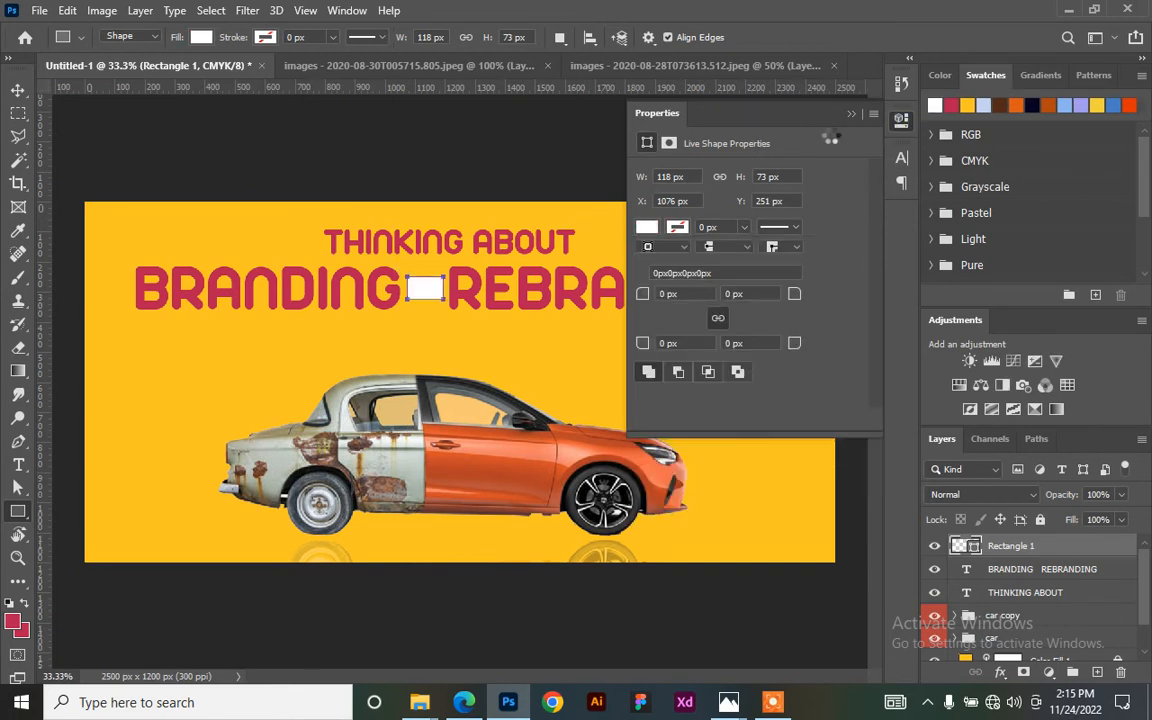
click(900, 120)
click(900, 120)
click(18, 88)
click(345, 148)
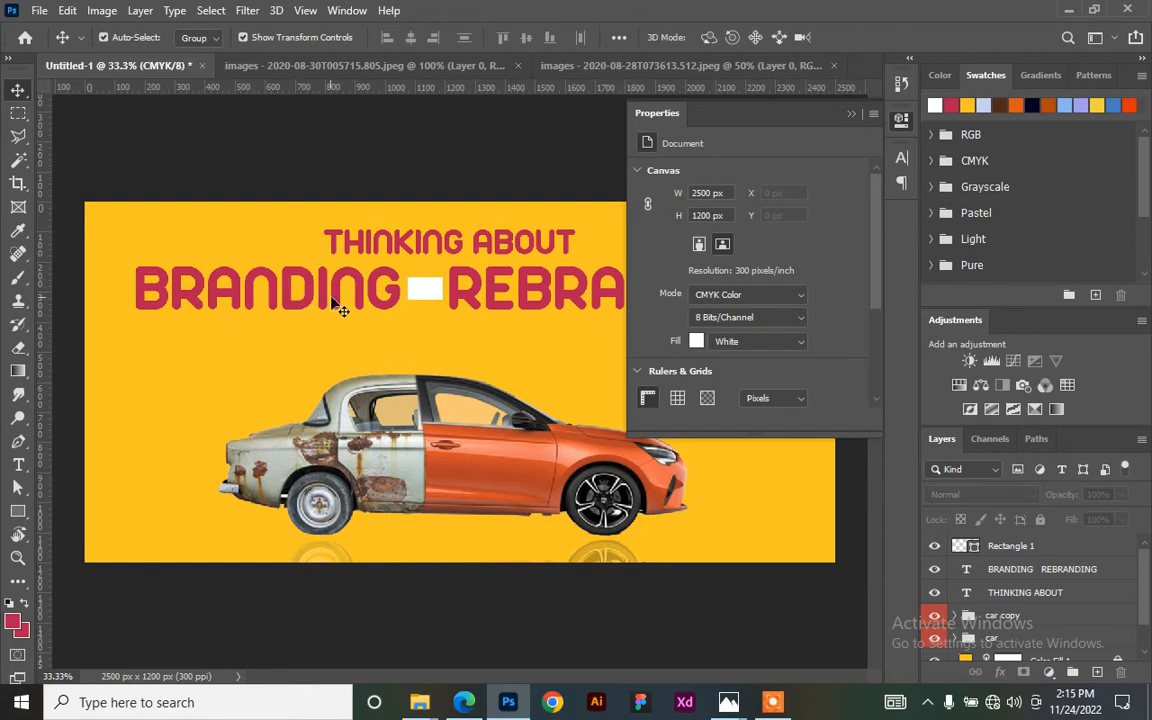
- Add an 'OR' text layer onto the white rectangle, then select the BRANDING REBRANDING headline
key(t)
click(318, 349)
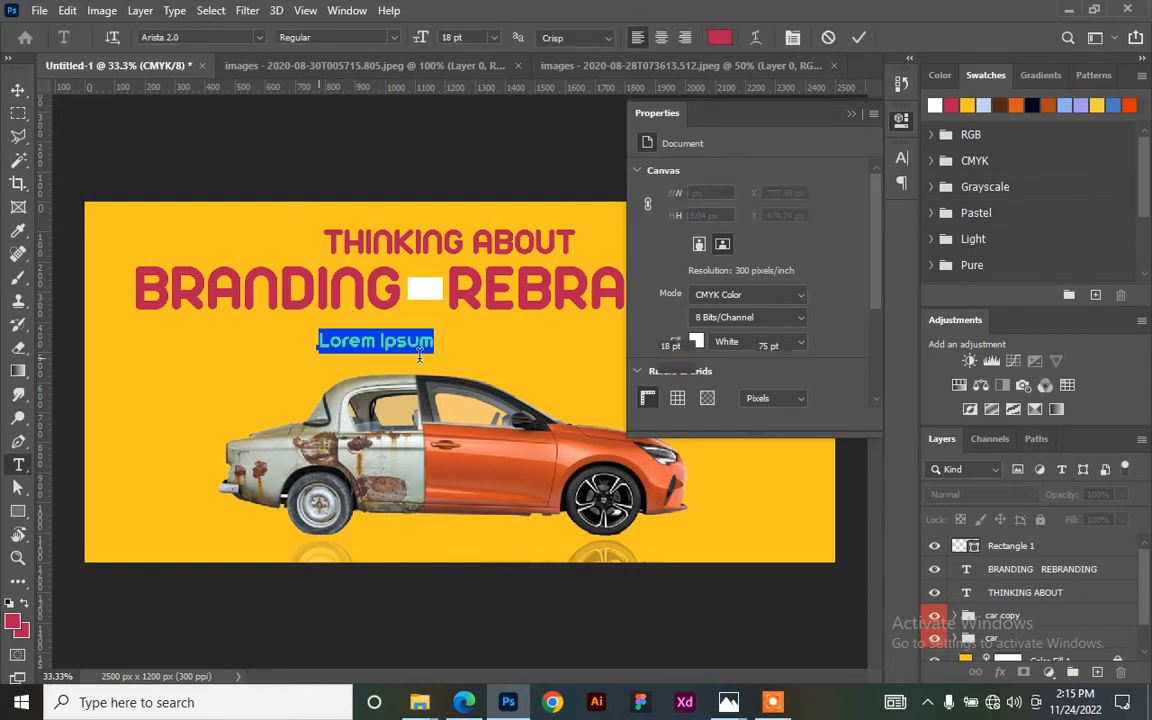
text(OR)
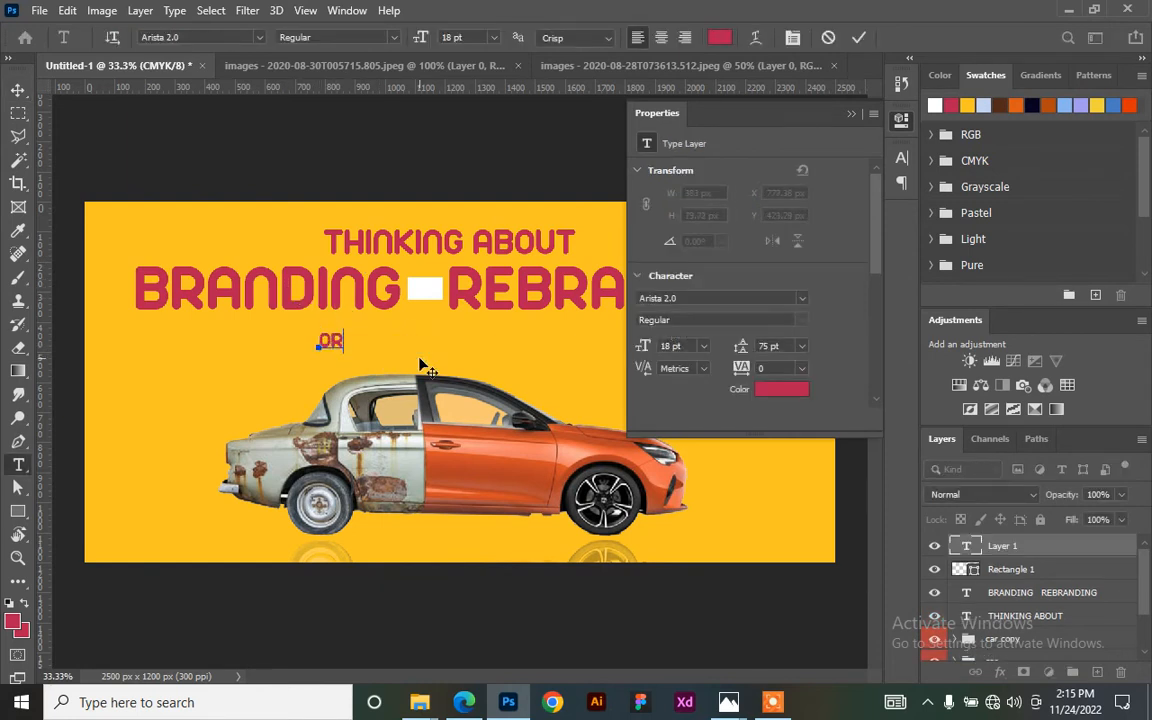
click(859, 38)
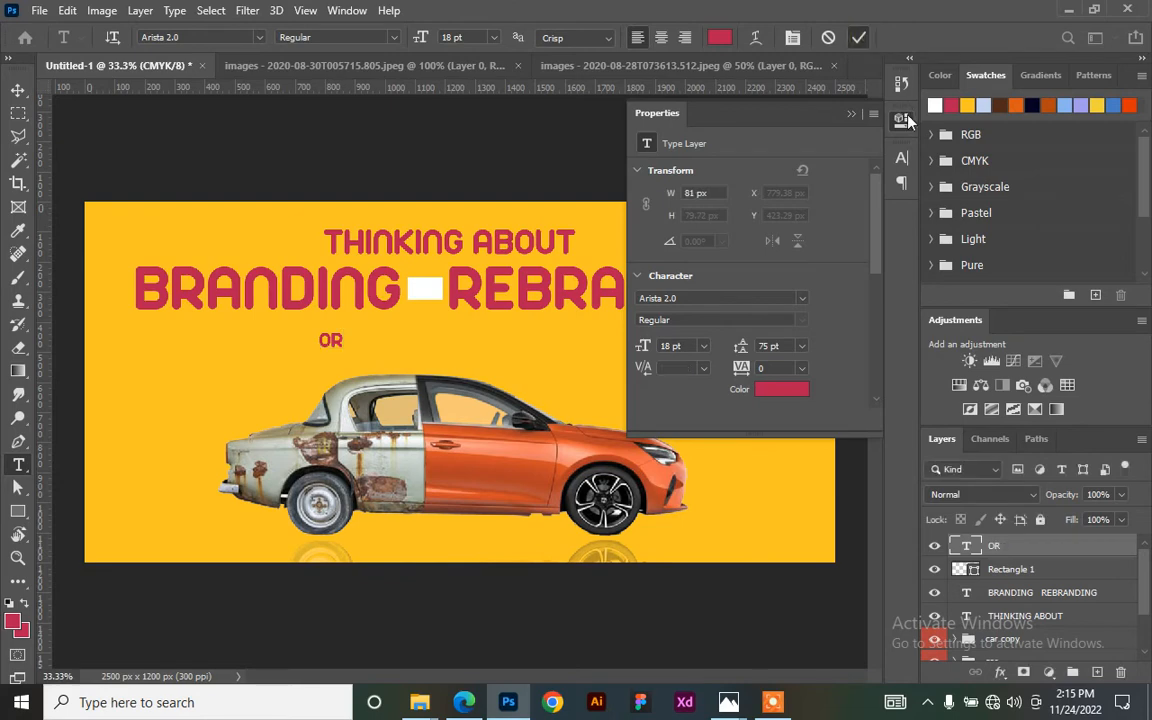
key(v)
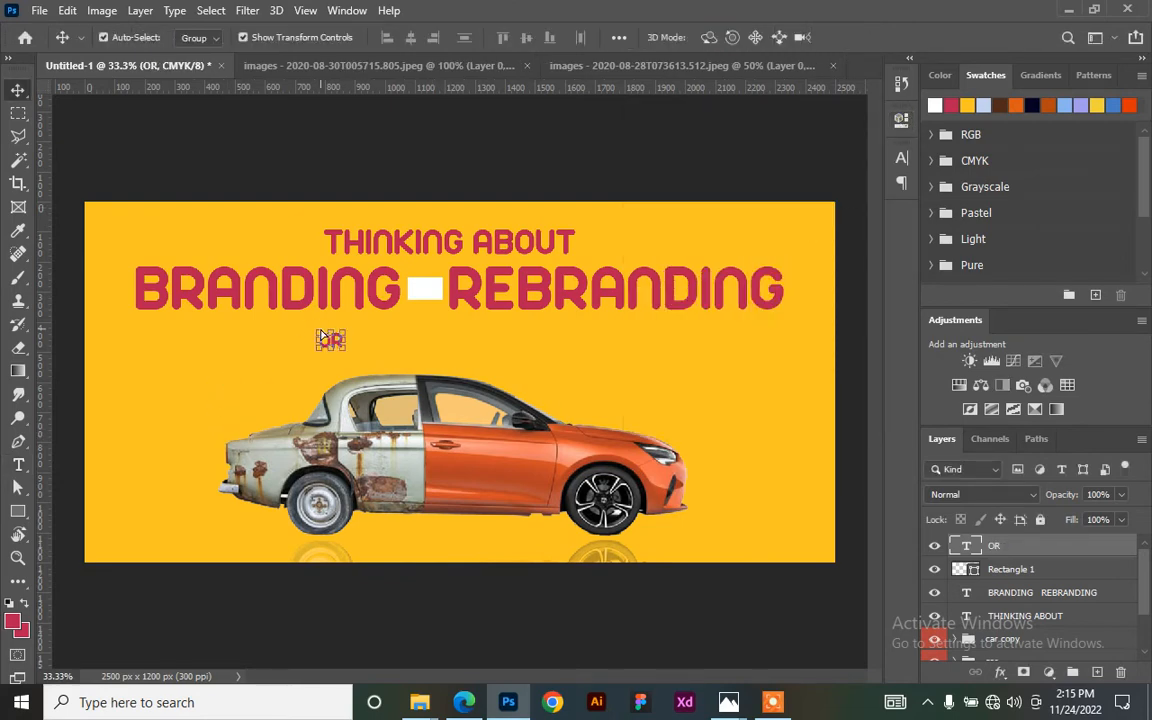
key(ctrl+plus)
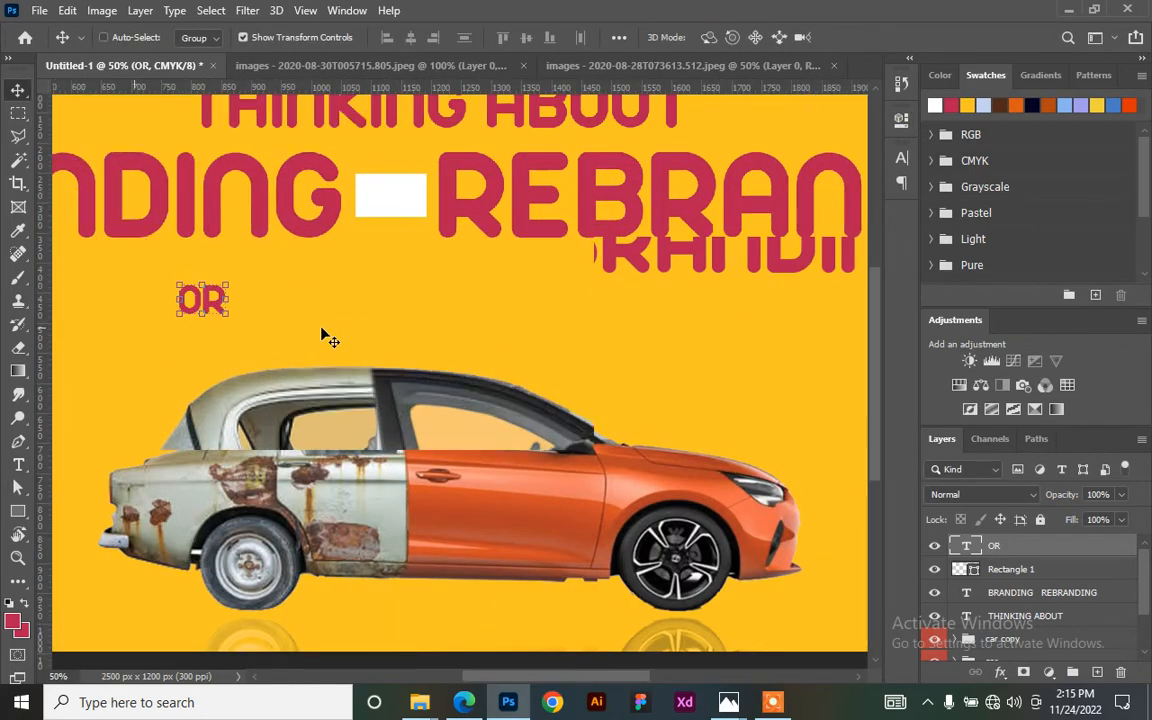
drag(215, 300, 407, 204)
key(ctrl+minus)
key(ctrl+minus)
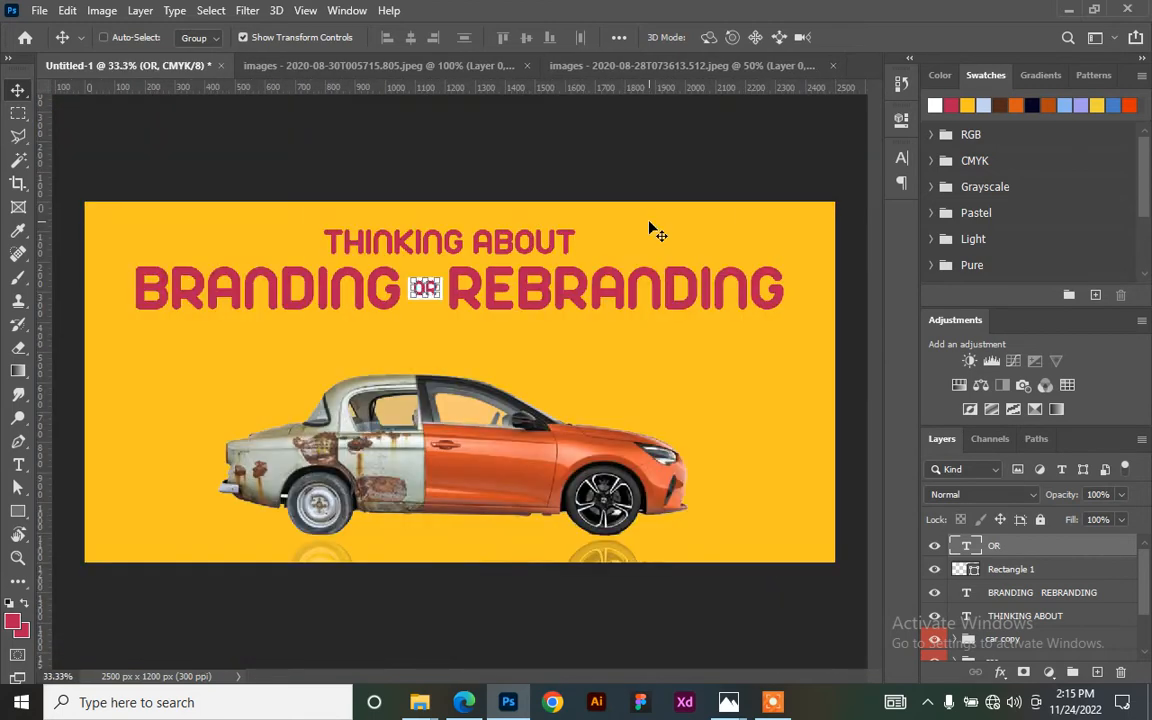
ctrl+click(771, 298)
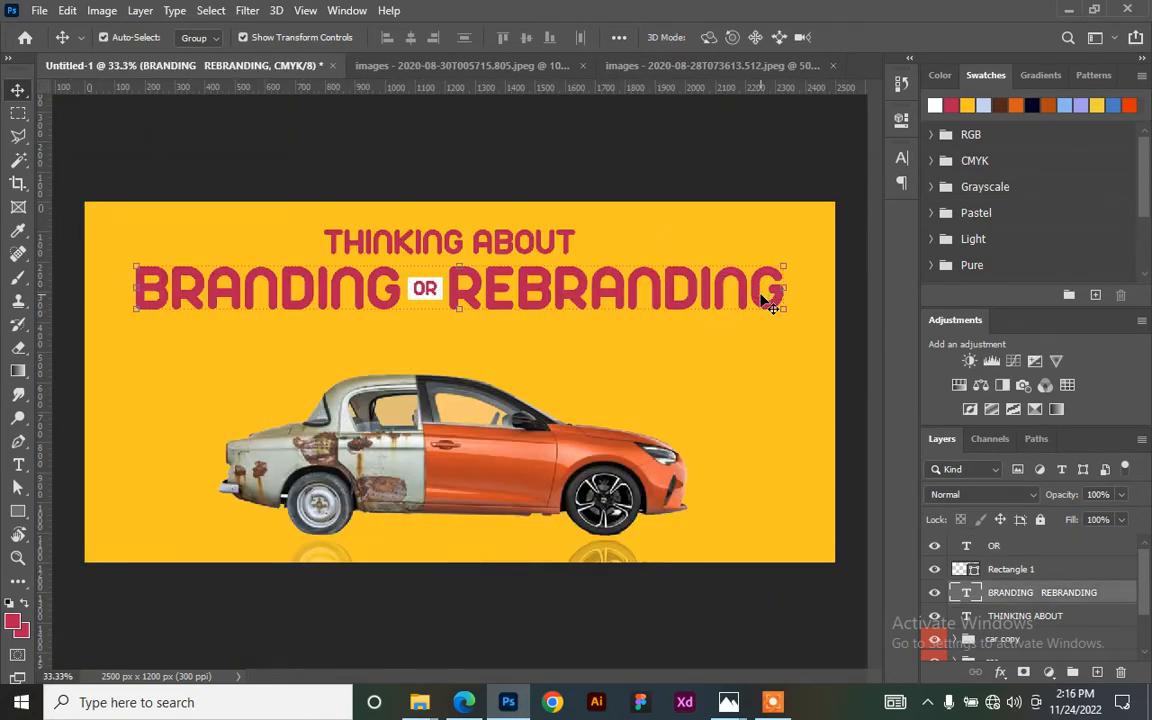
- Make the letters RE in REBRANDING white
key(t)
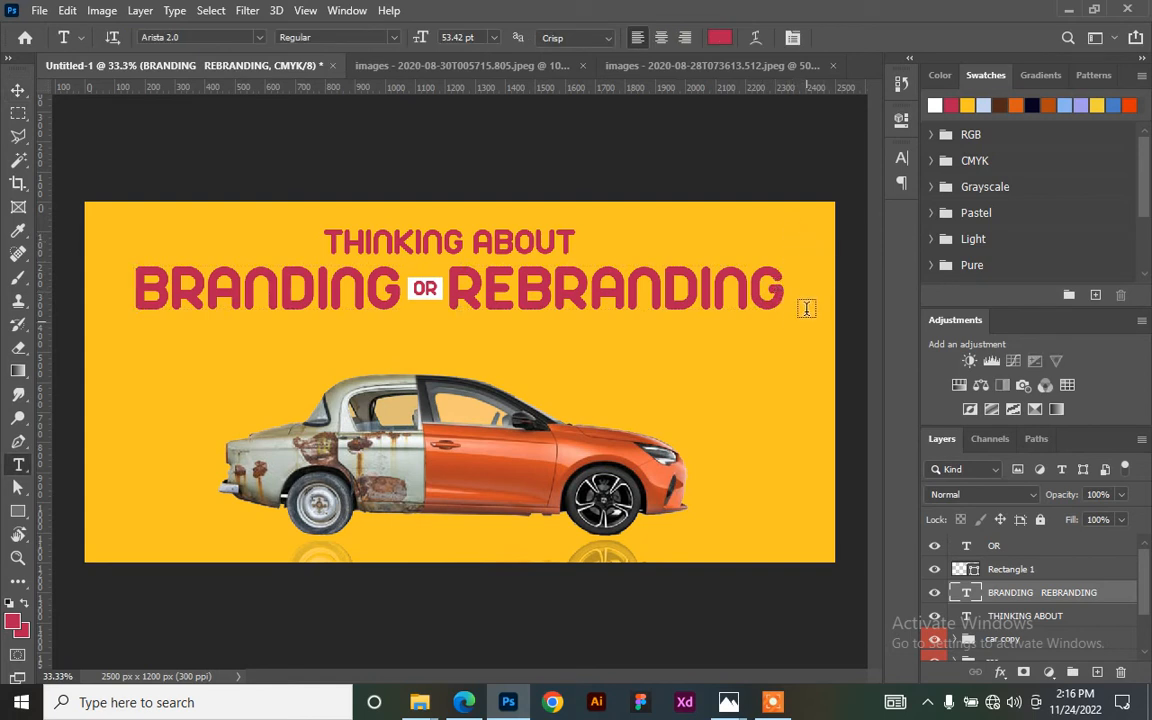
key(v)
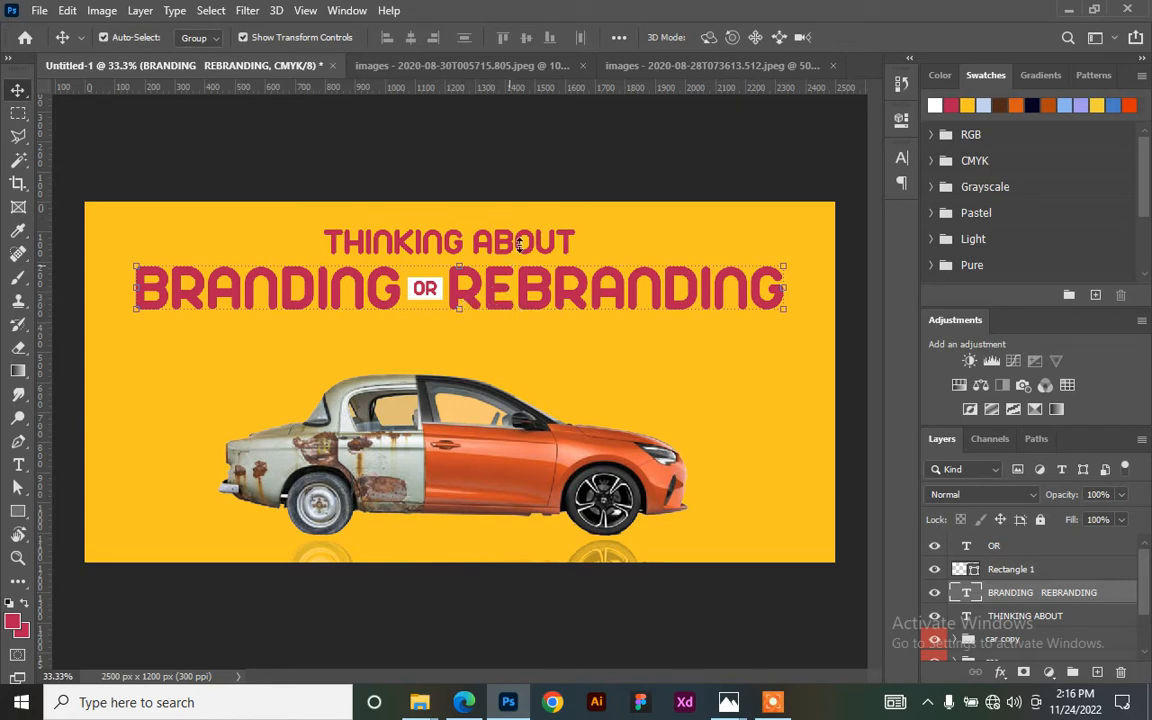
key(t)
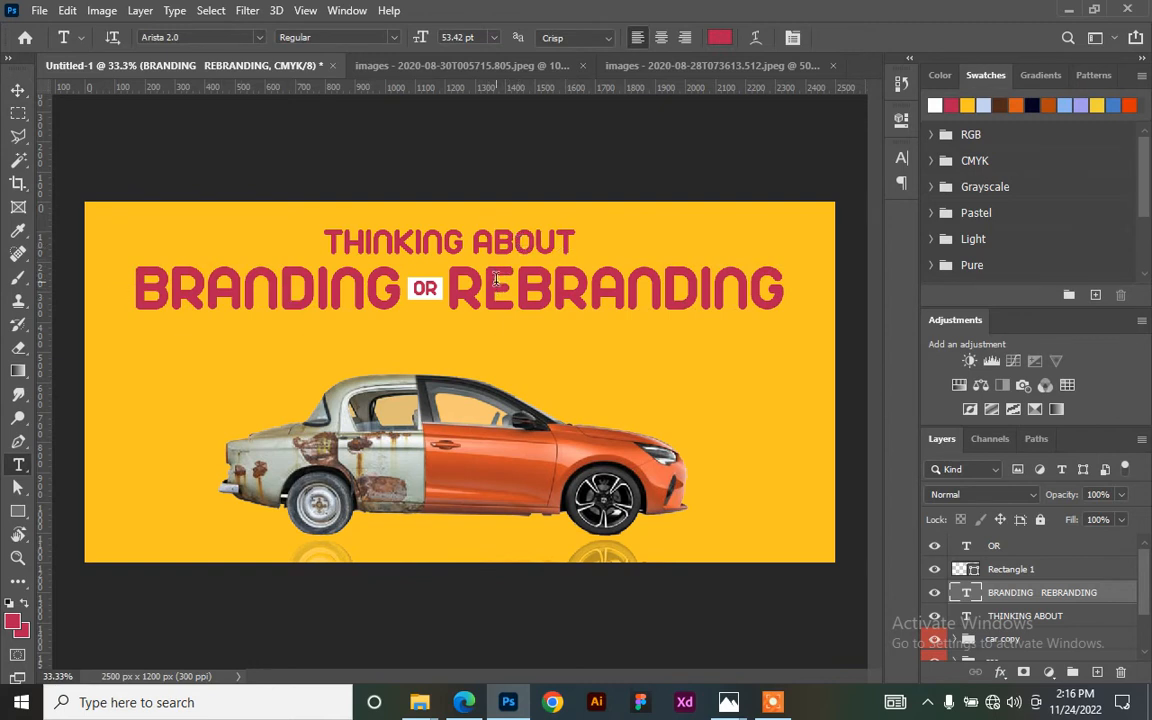
drag(515, 295, 450, 295)
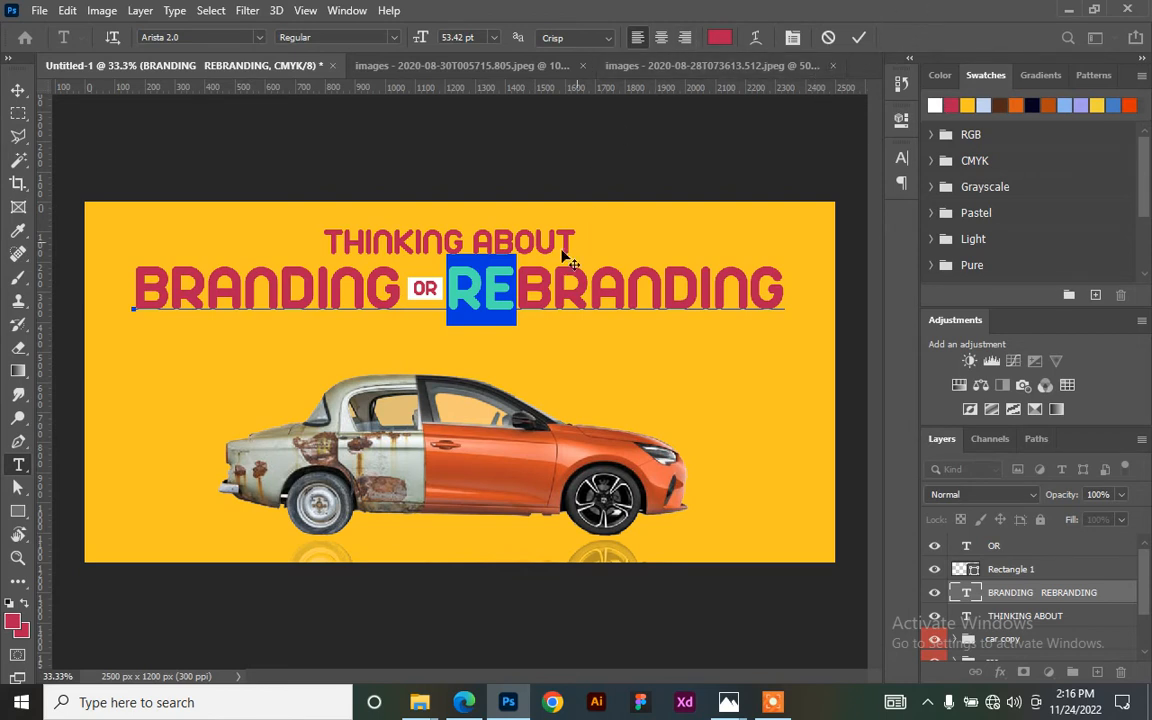
click(935, 104)
click(859, 38)
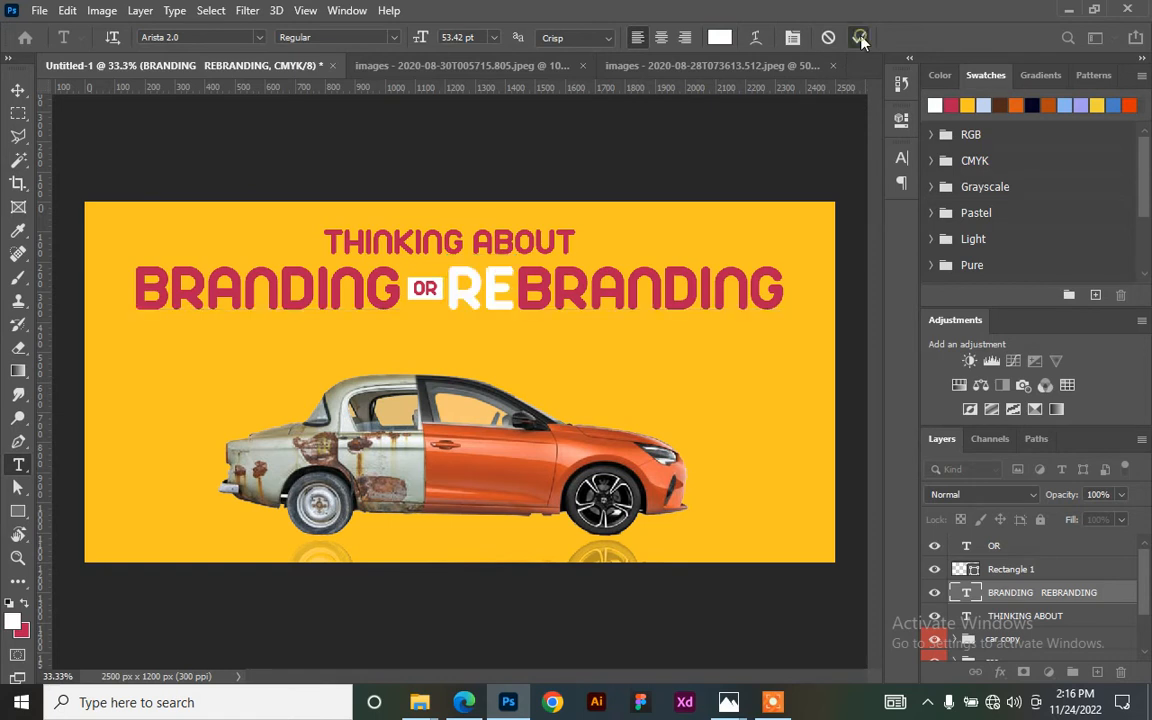
click(406, 262)
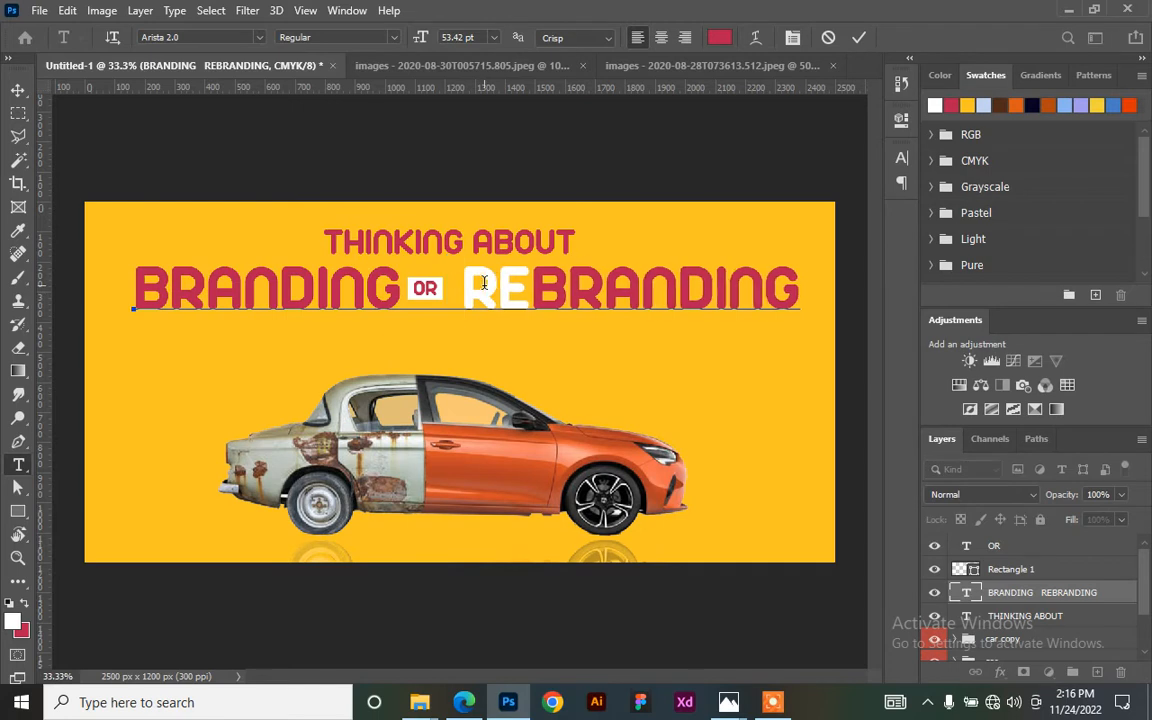
click(852, 40)
- Nudge the headline left, then select the OR text and its rectangle
key(v)
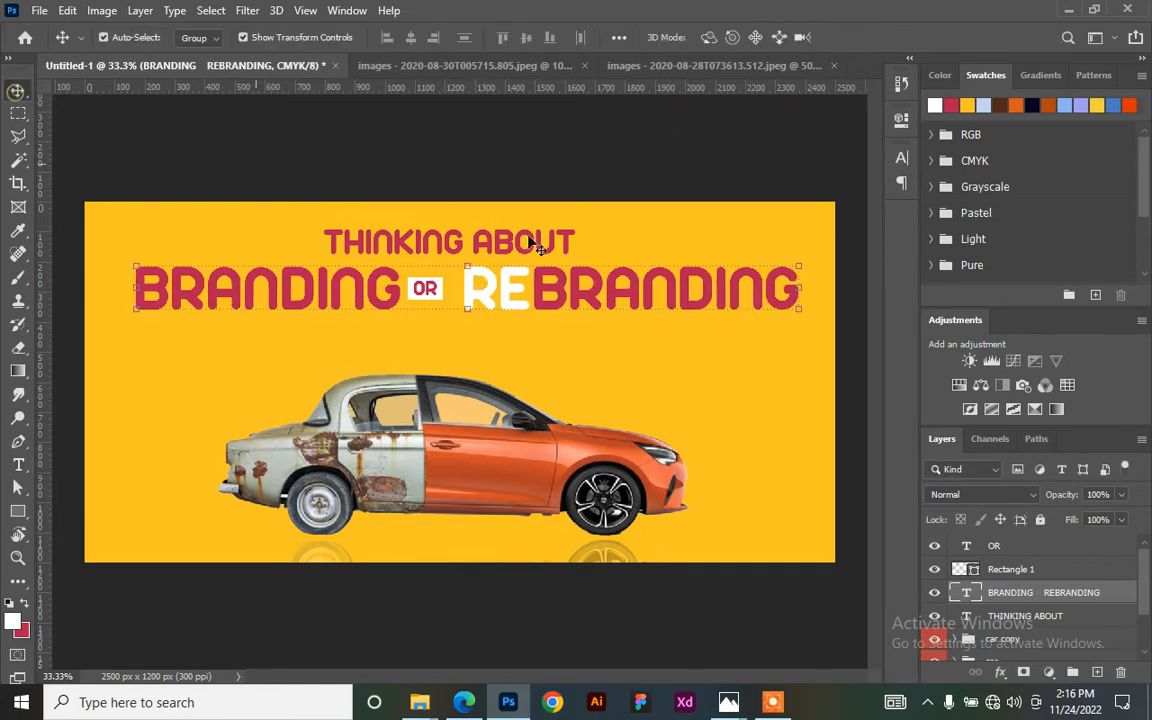
key(shift+Left)
key(shift+Left)
key(shift+Left)
key(shift+Left)
key(shift+Left)
key(shift+Left)
key(shift+Left)
key(shift+Left)
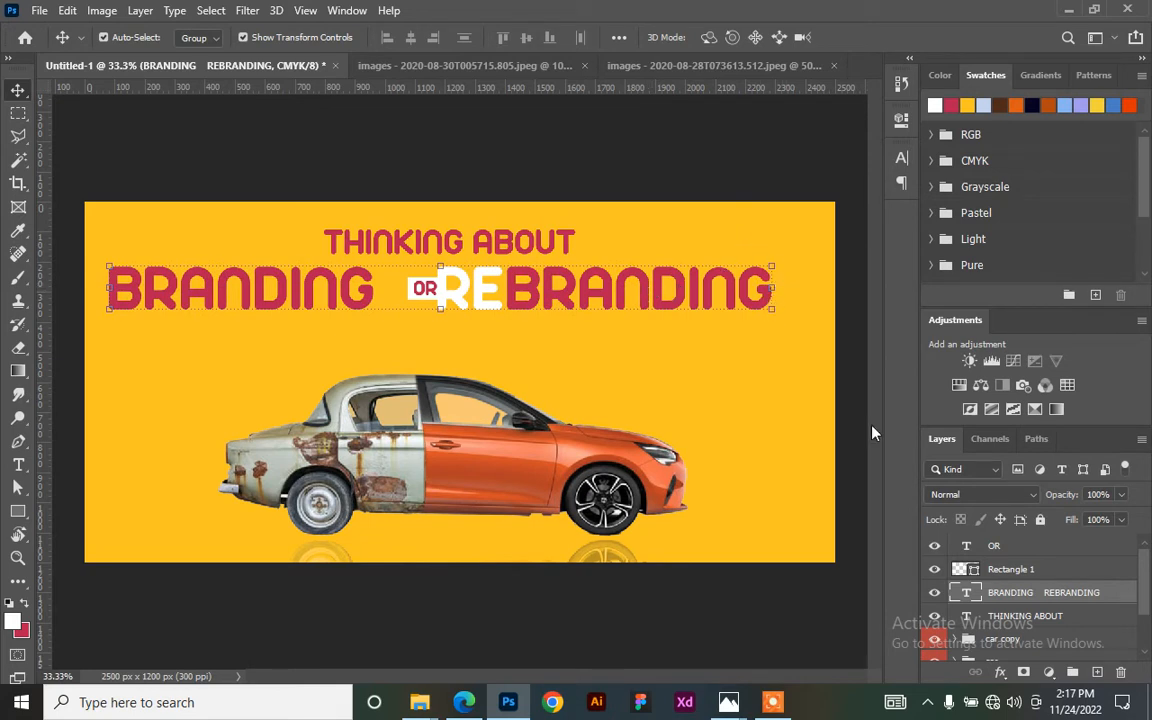
click(1040, 565)
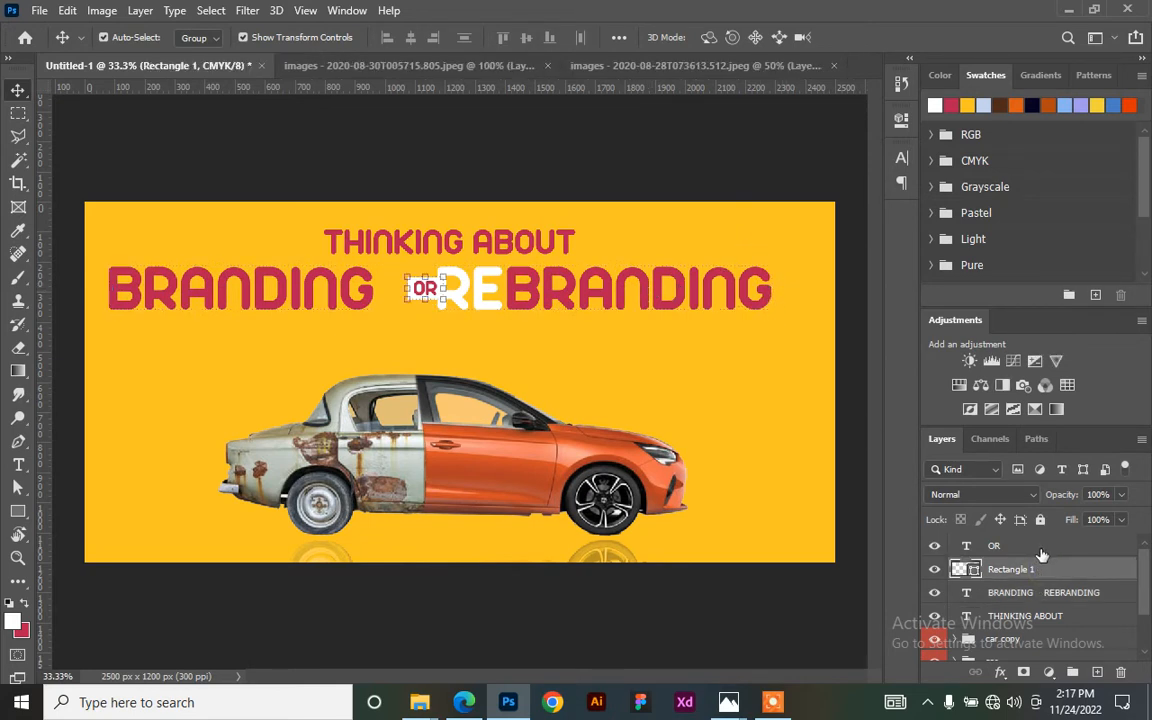
shift+click(1040, 547)
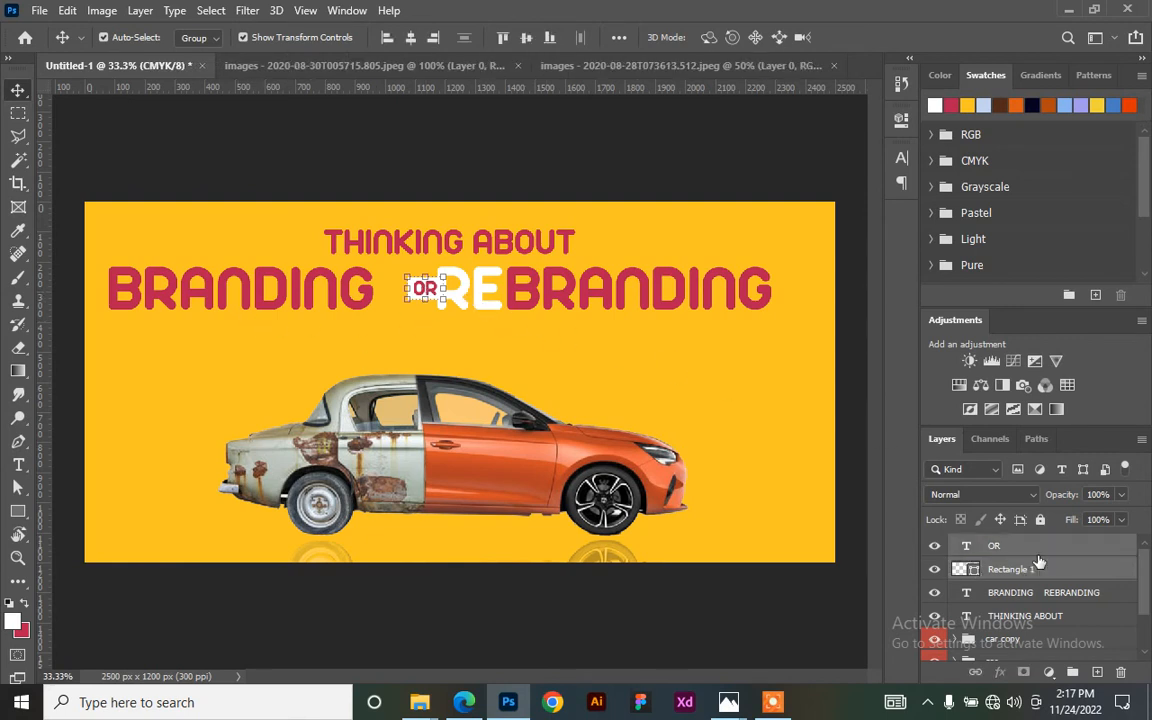
- Group the OR text and rectangle into a group named 'OR' and nudge it left
drag(1050, 547, 1072, 671)
double_click(1003, 545)
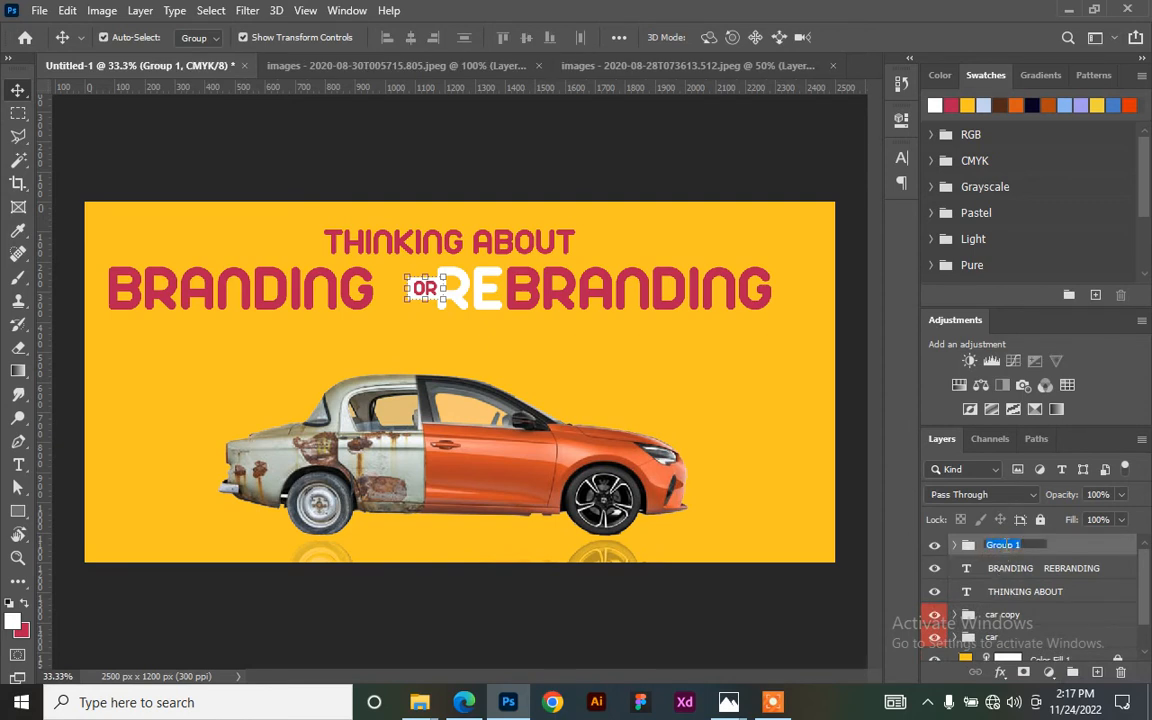
text(OR)
key(Return)
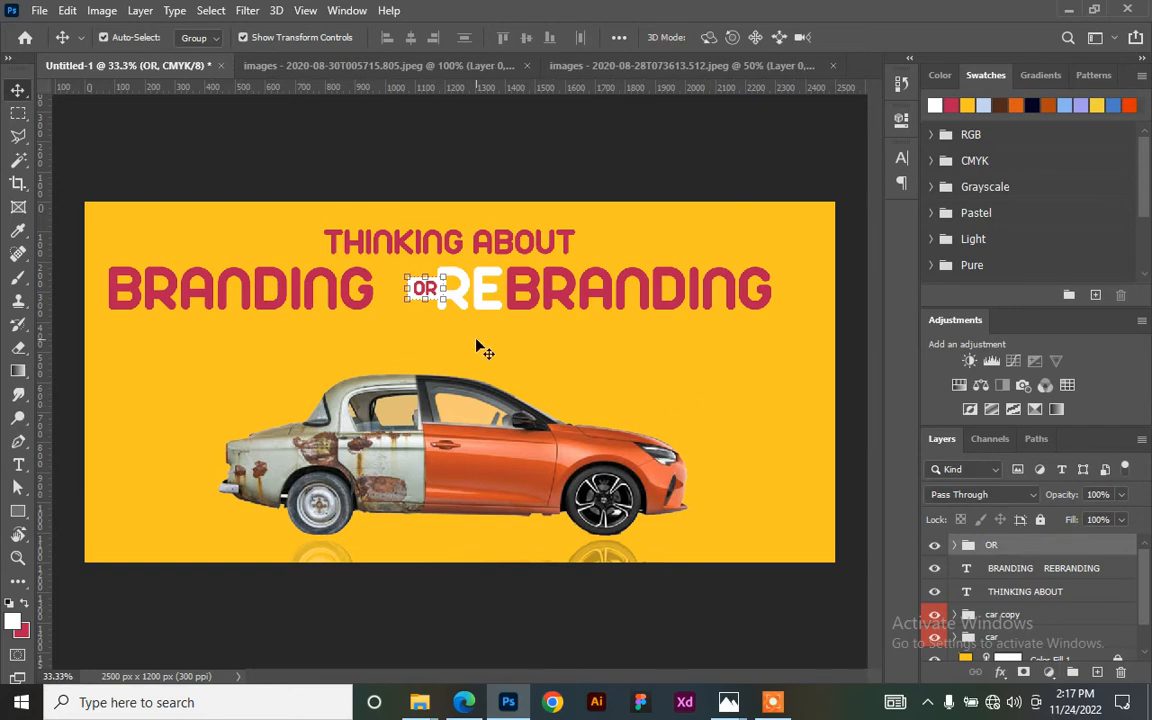
key(shift+Left)
key(shift+Left)
key(shift+Left)
key(shift+Left)
key(shift+Left)
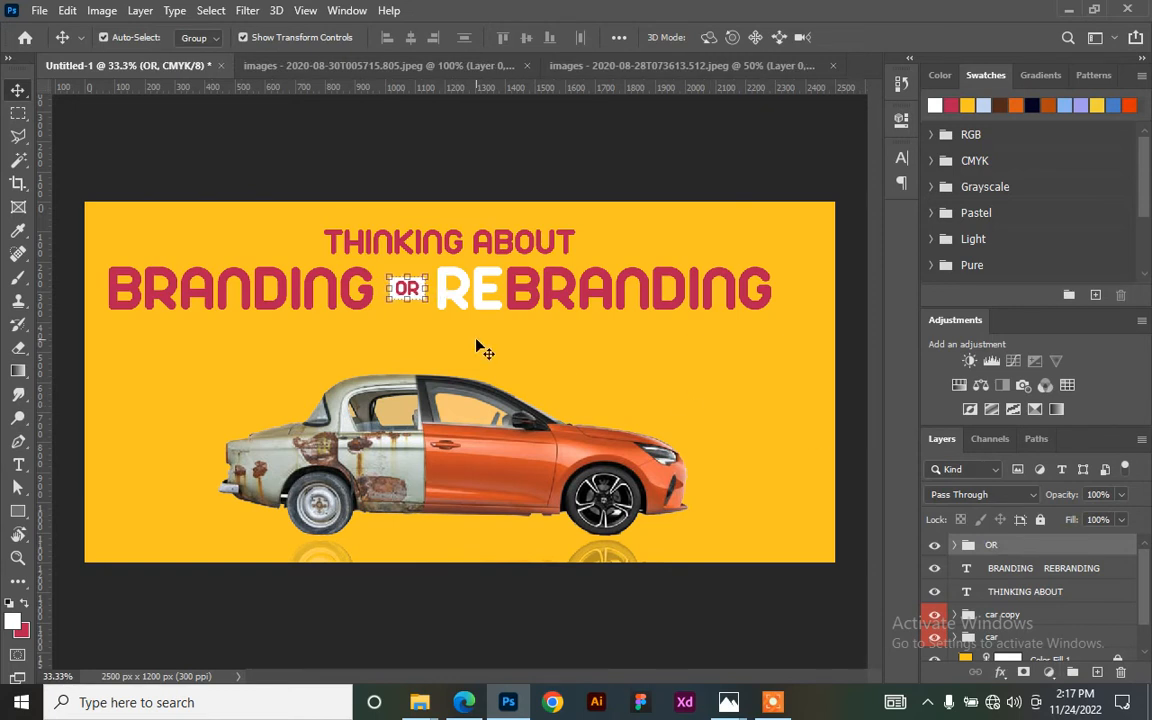
- Create a new question mark text layer beside the car
key(t)
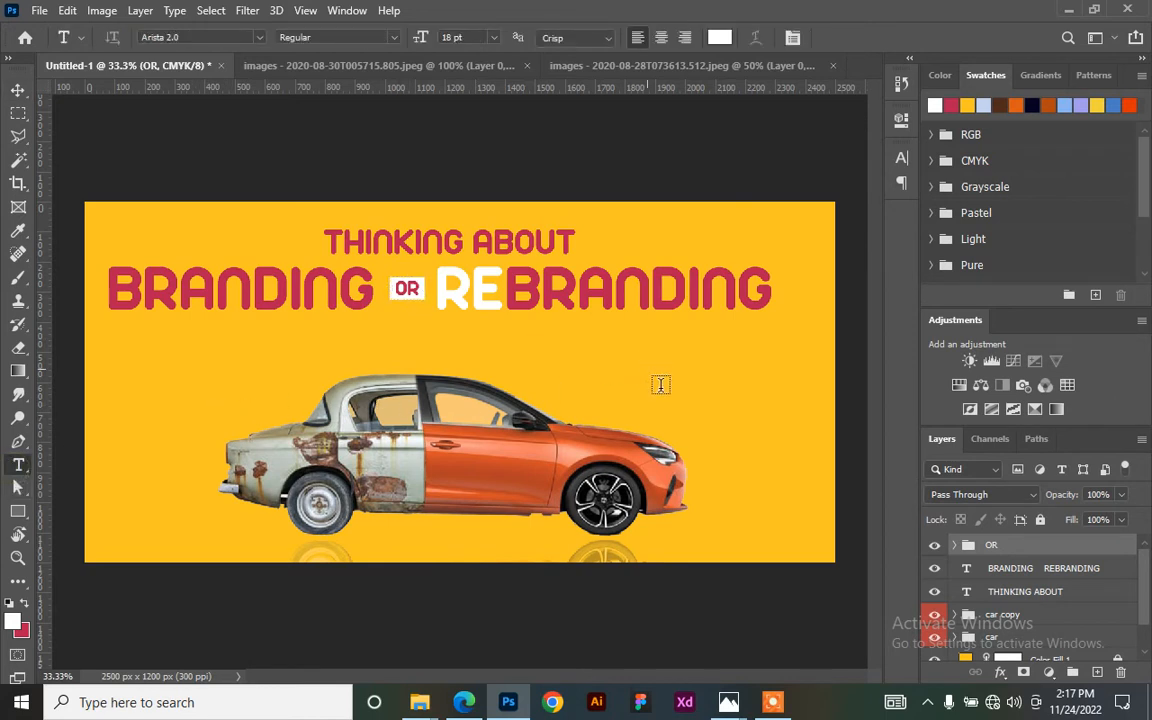
click(650, 370)
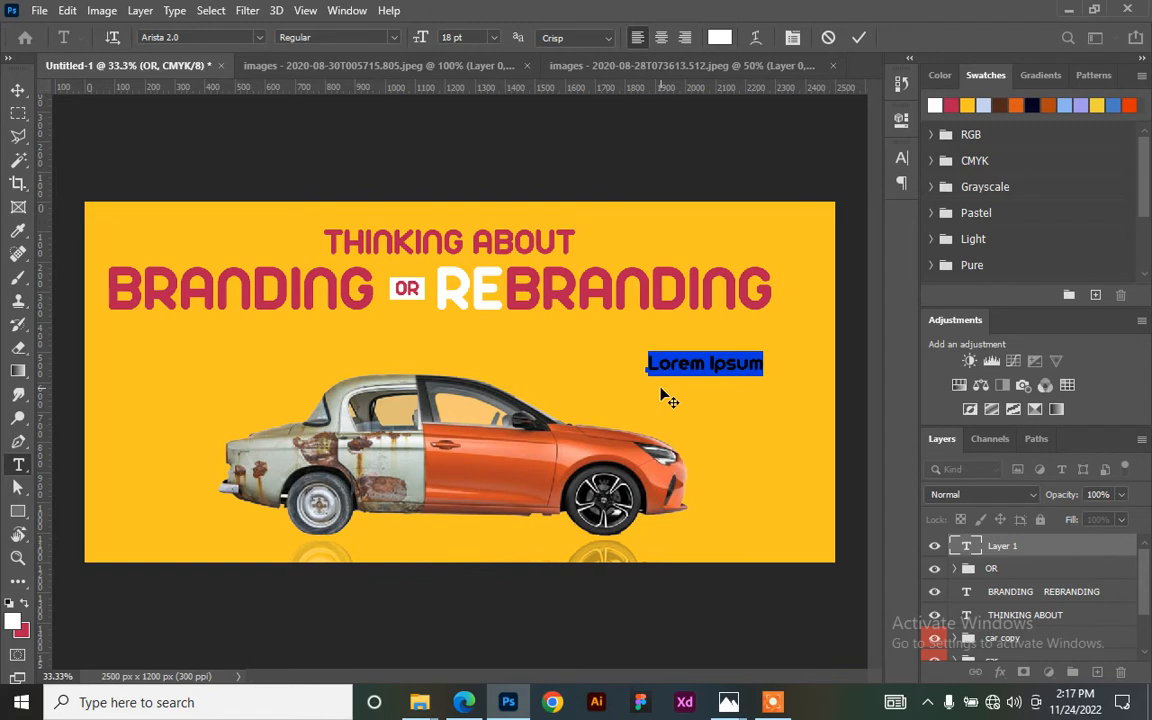
click(661, 388)
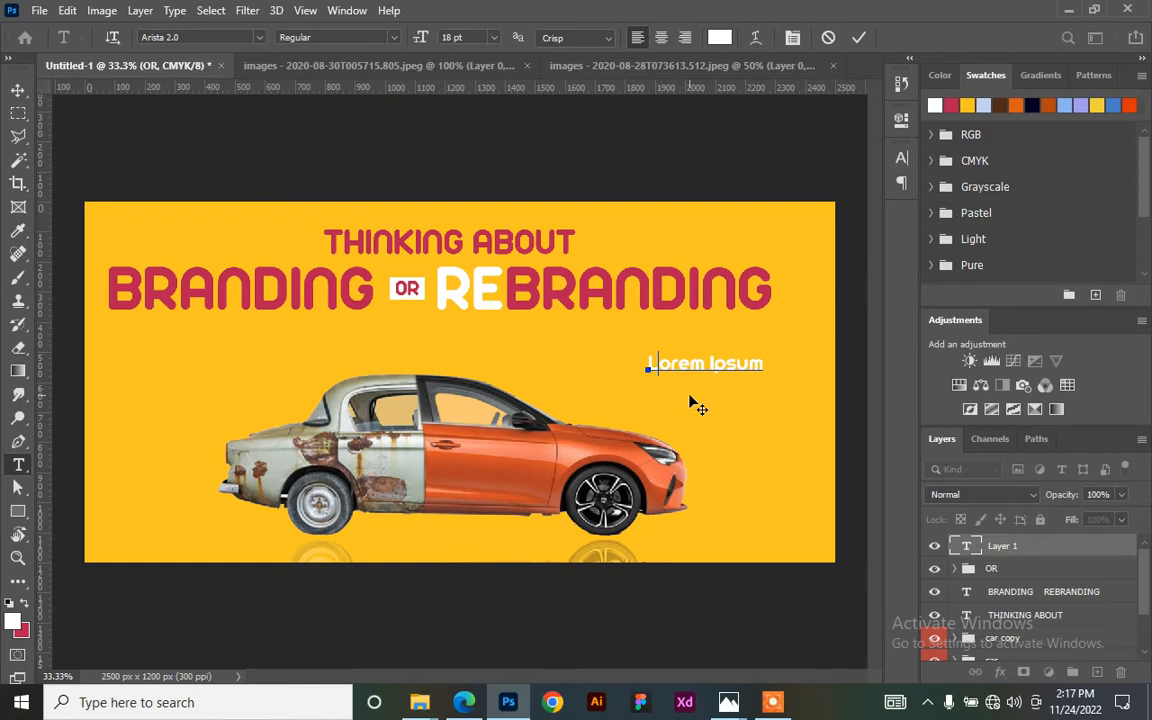
key(ctrl+a)
key(BackSpace)
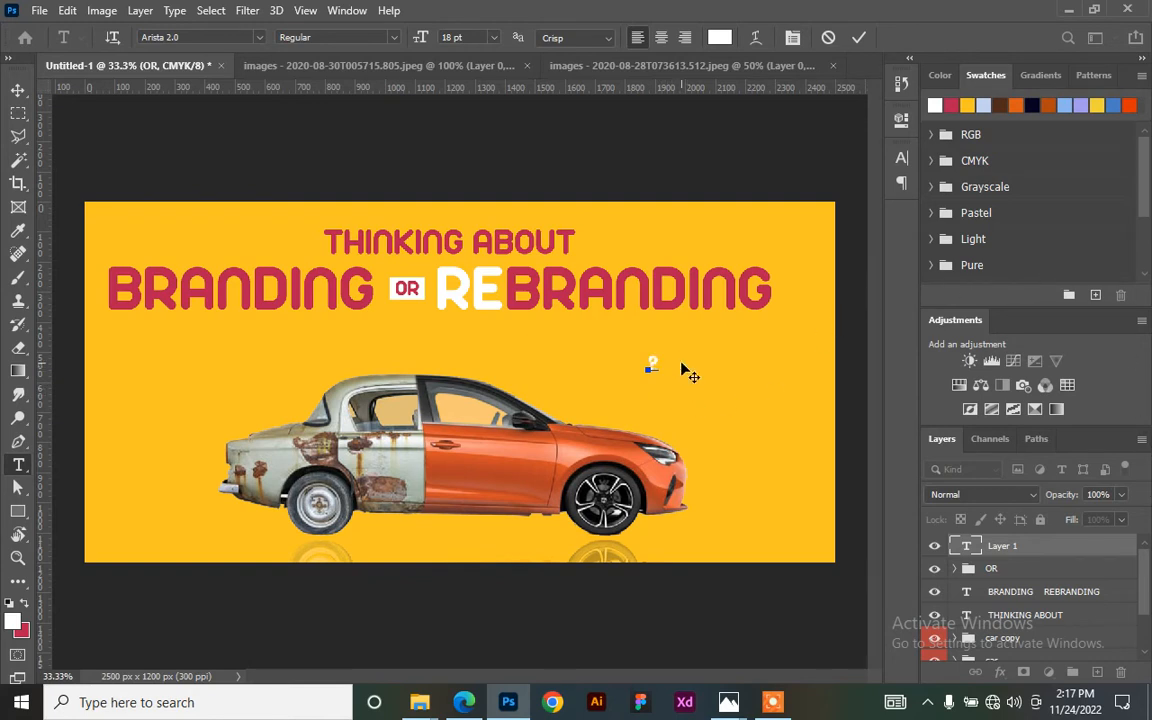
click(855, 38)
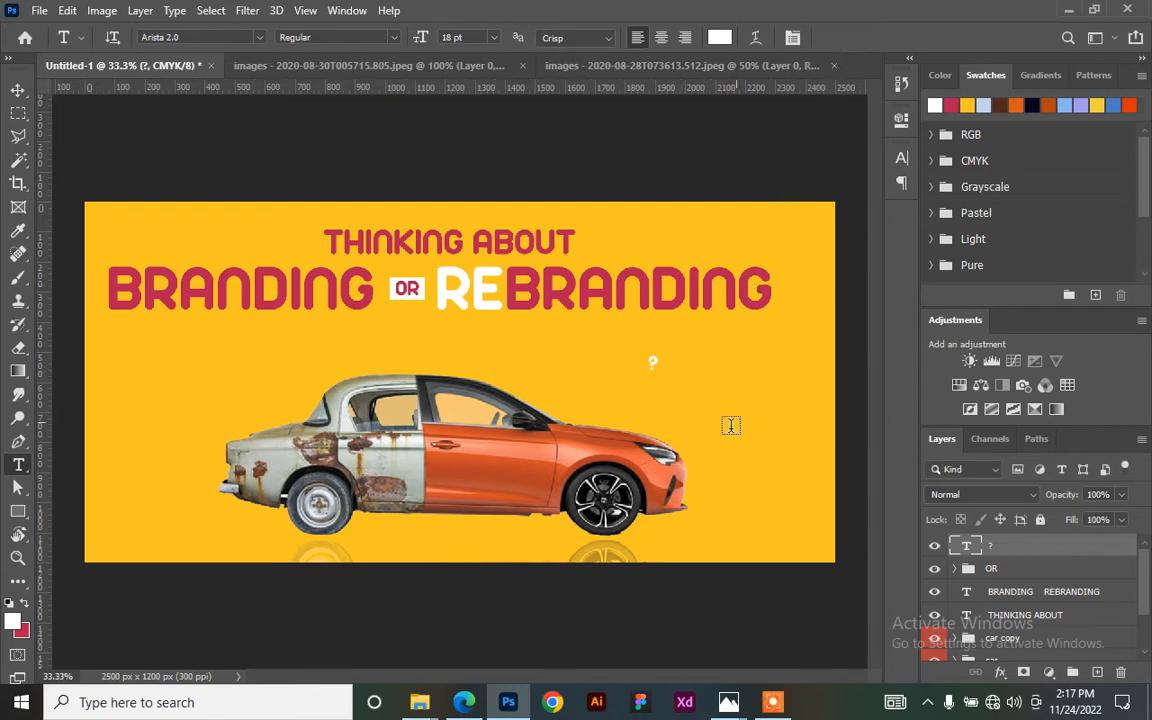
- Enlarge the question mark and place it after REBRANDING at the top right
key(v)
key(ctrl+t)
drag(676, 391, 727, 519)
drag(691, 403, 802, 247)
drag(840, 193, 829, 205)
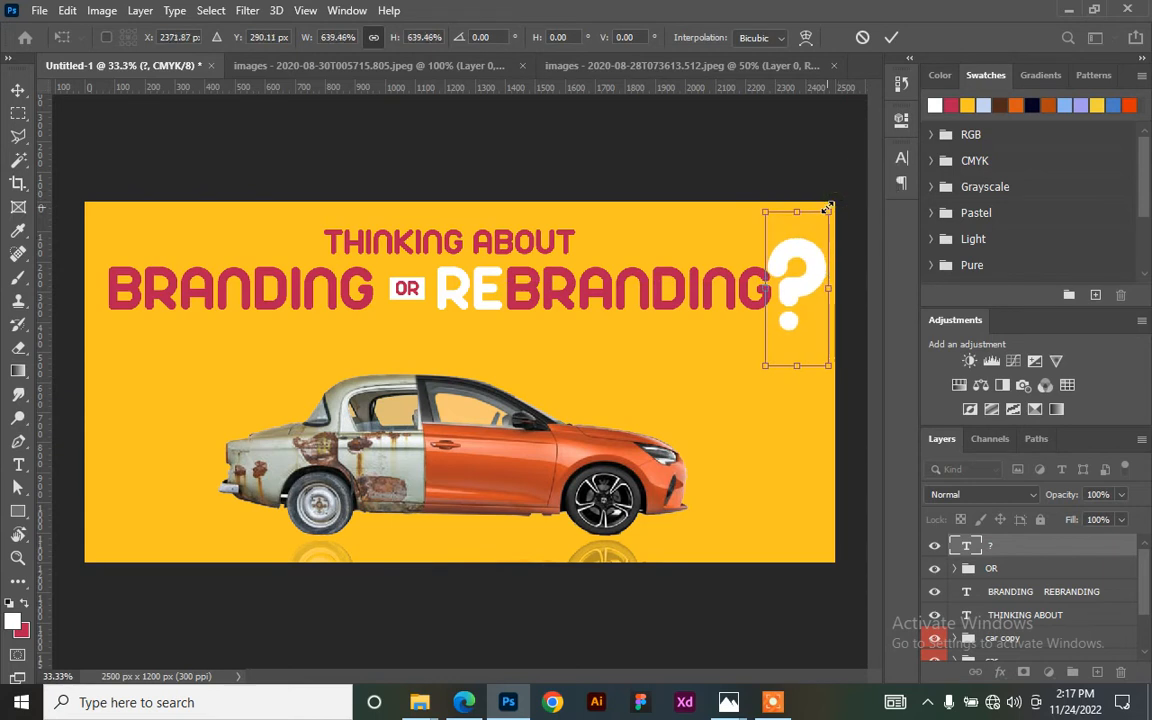
drag(802, 260, 800, 249)
key(Return)
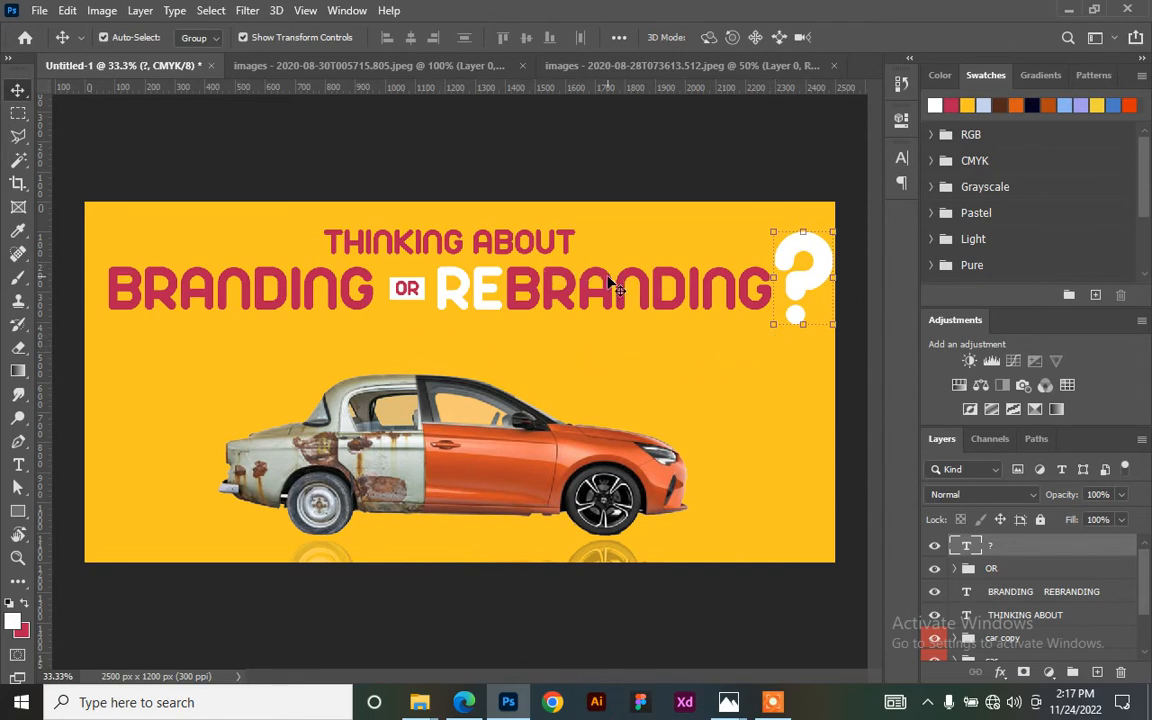
- Nudge the BRANDING REBRANDING line, OR group, and question mark slightly left
click(617, 294)
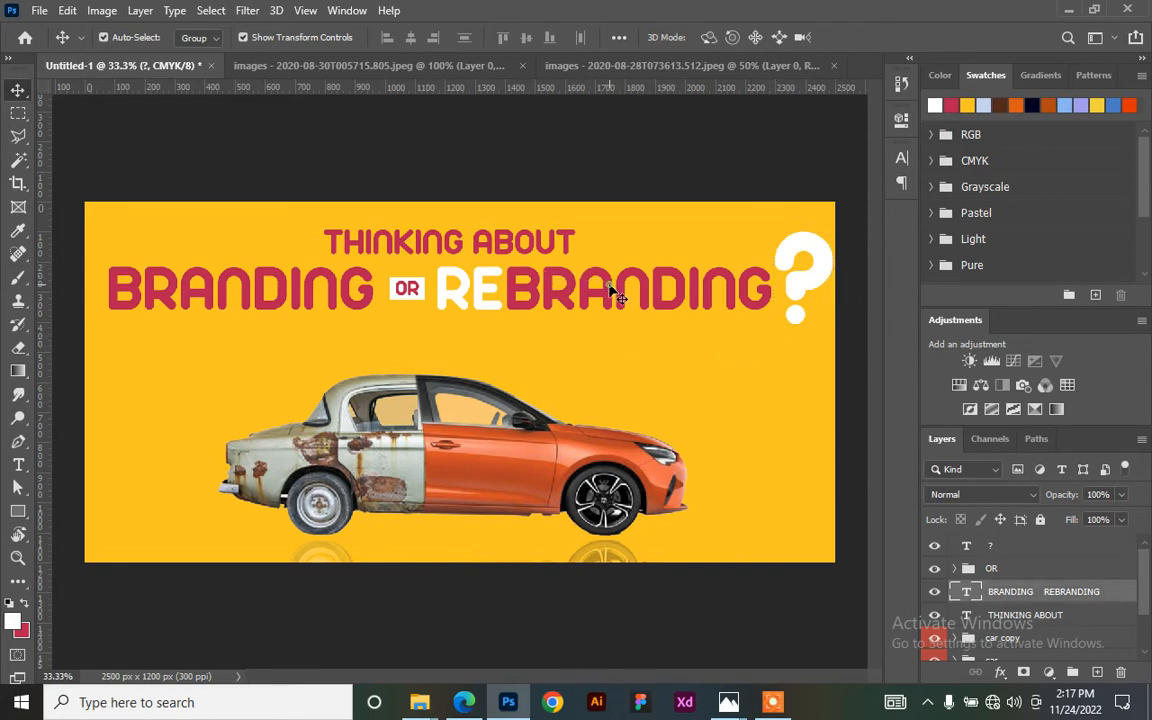
click(409, 290)
key(shift+Left)
key(shift+Left)
key(shift+Left)
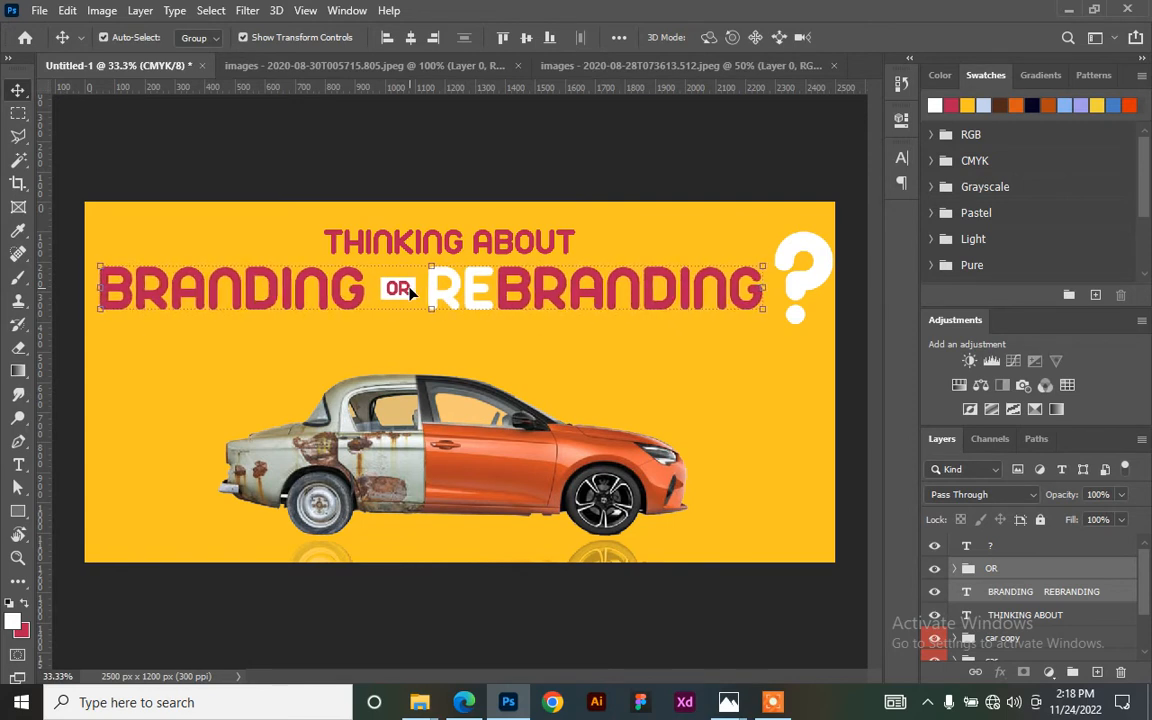
click(796, 290)
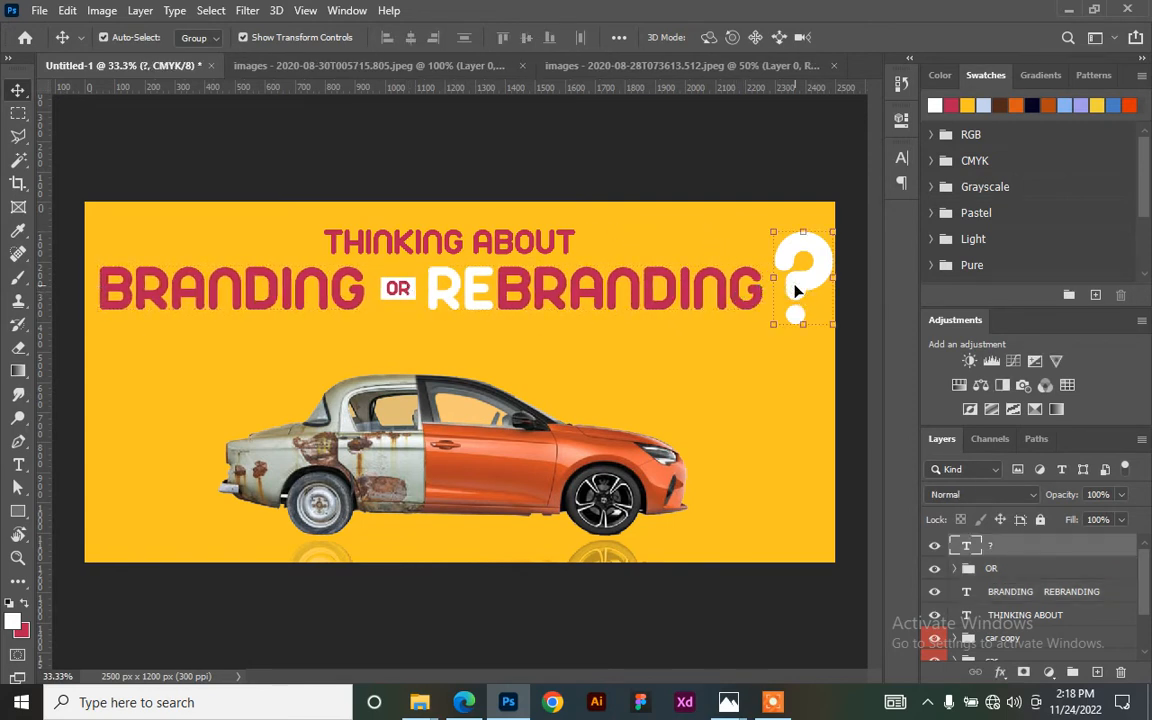
key(shift+Left)
key(shift+Left)
key(shift+Left)
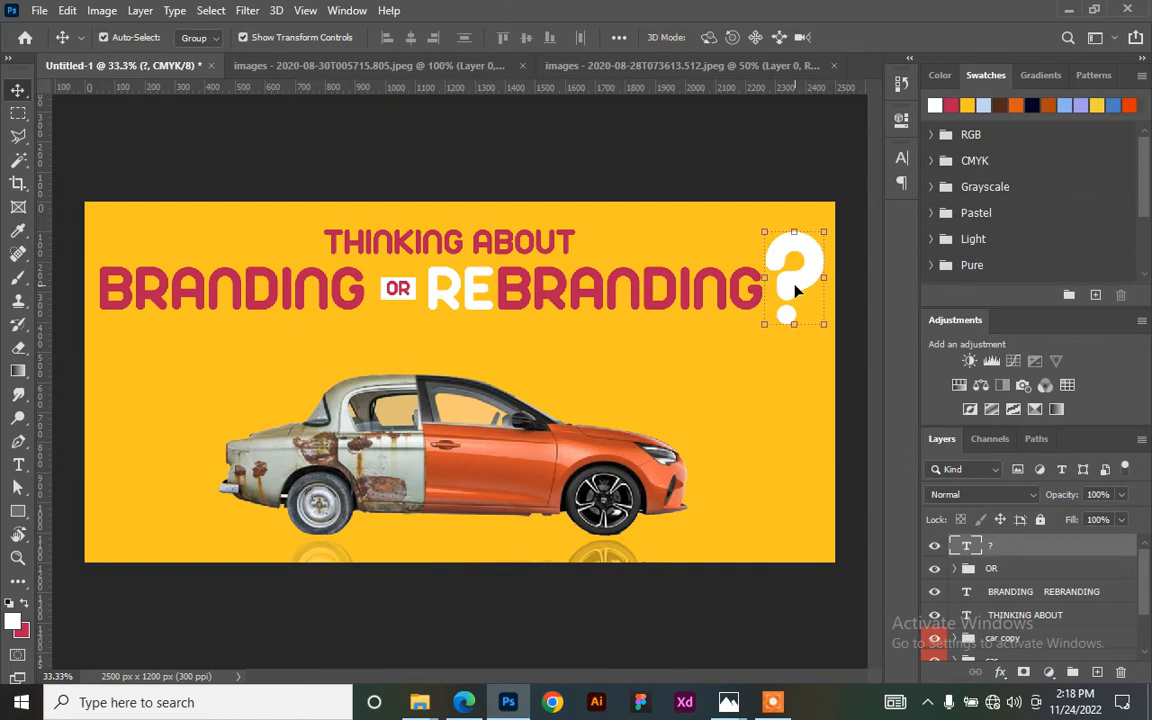
- Select all the heading lines with the question mark and raise them slightly
click(536, 246)
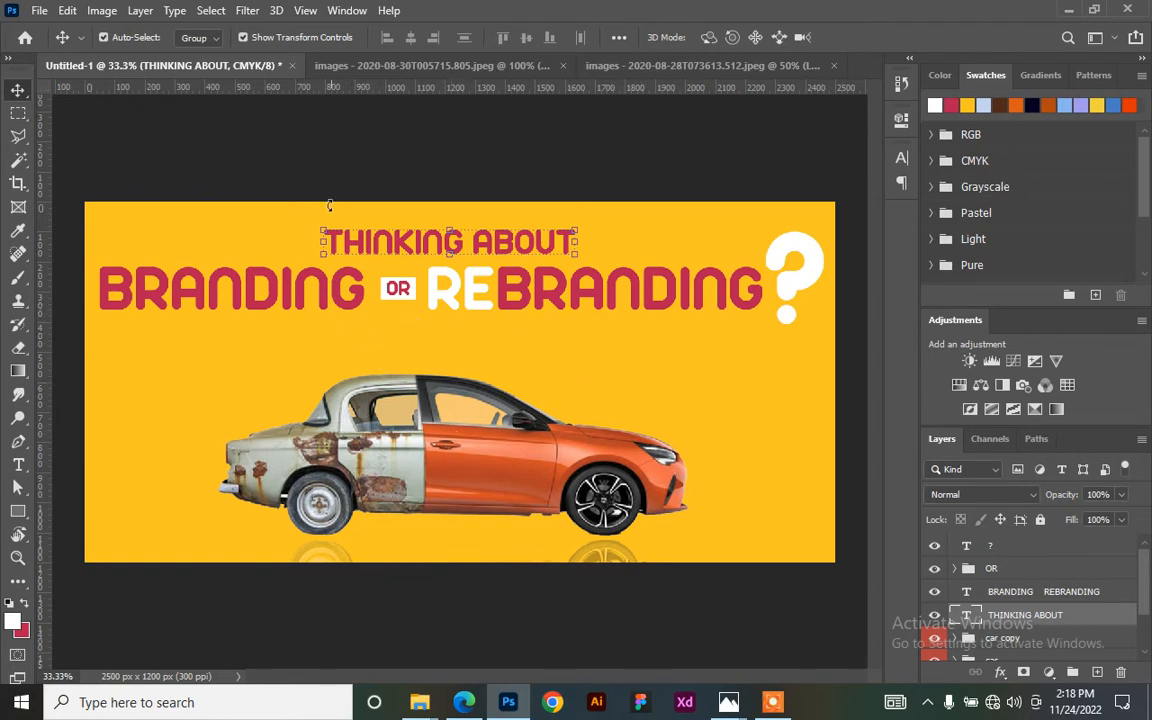
click(480, 145)
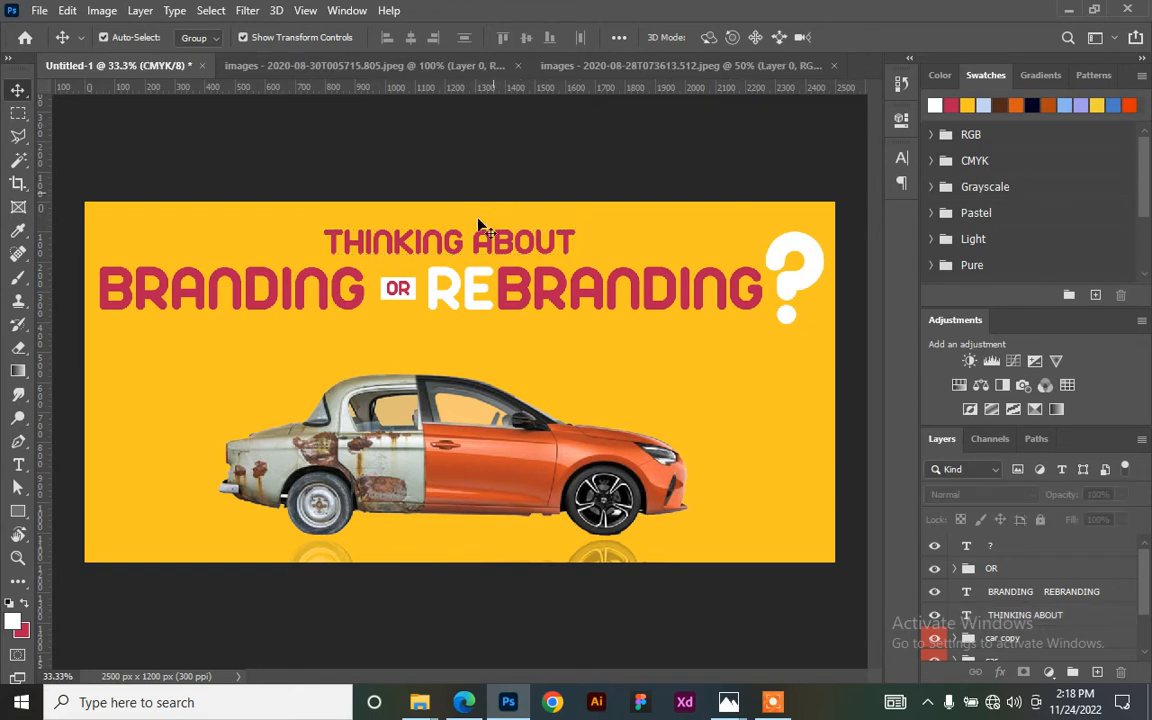
drag(255, 223, 801, 325)
key(shift+Up)
key(shift+Up)
key(shift+Up)
key(shift+Up)
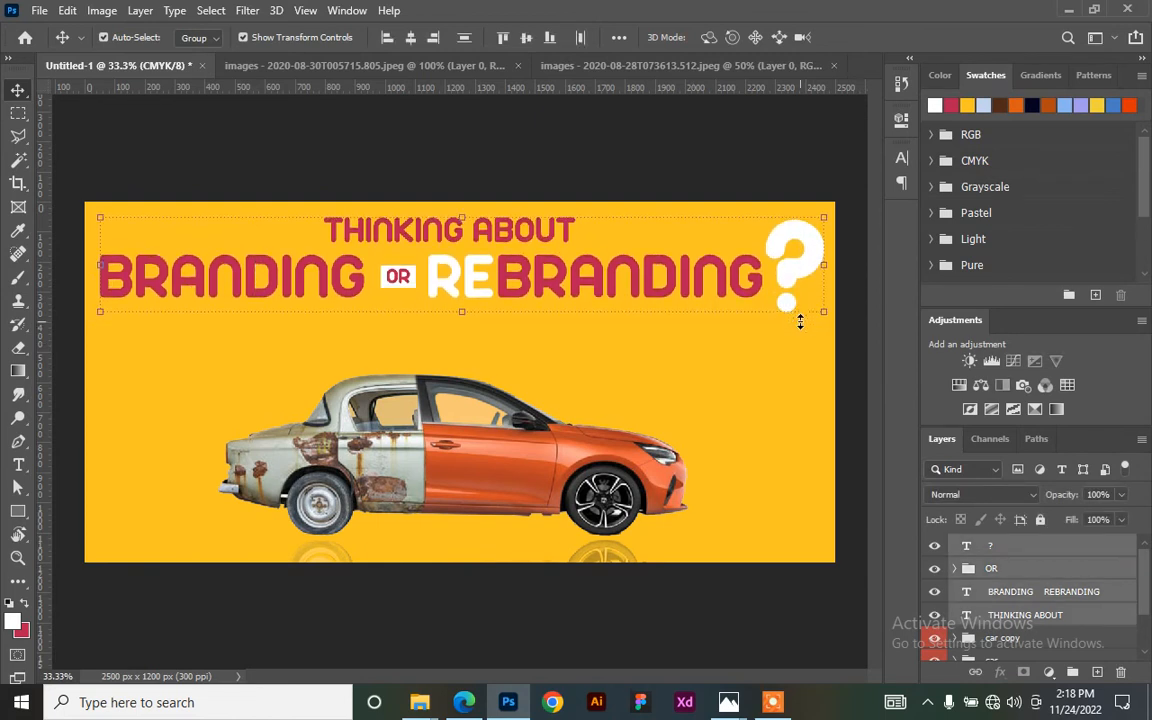
click(489, 168)
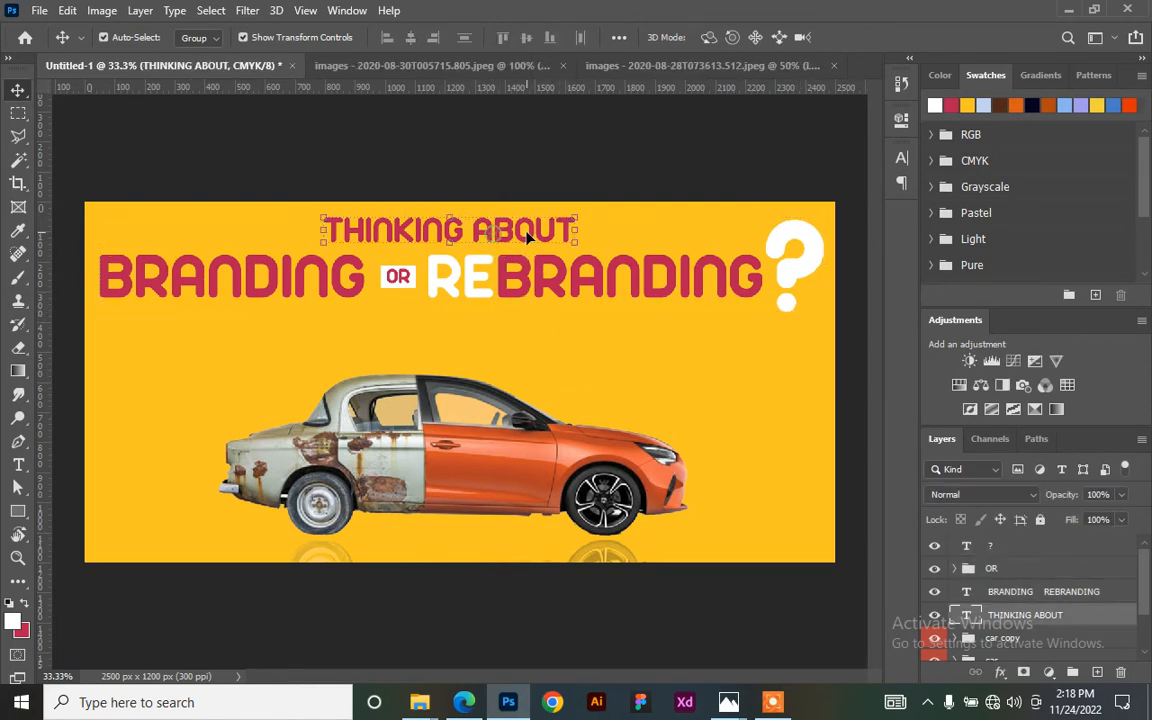
- Duplicate THINKING ABOUT as a 'WE'VE GOT YOU COVERED!' tagline placed just under the headline
drag(497, 240, 490, 342)
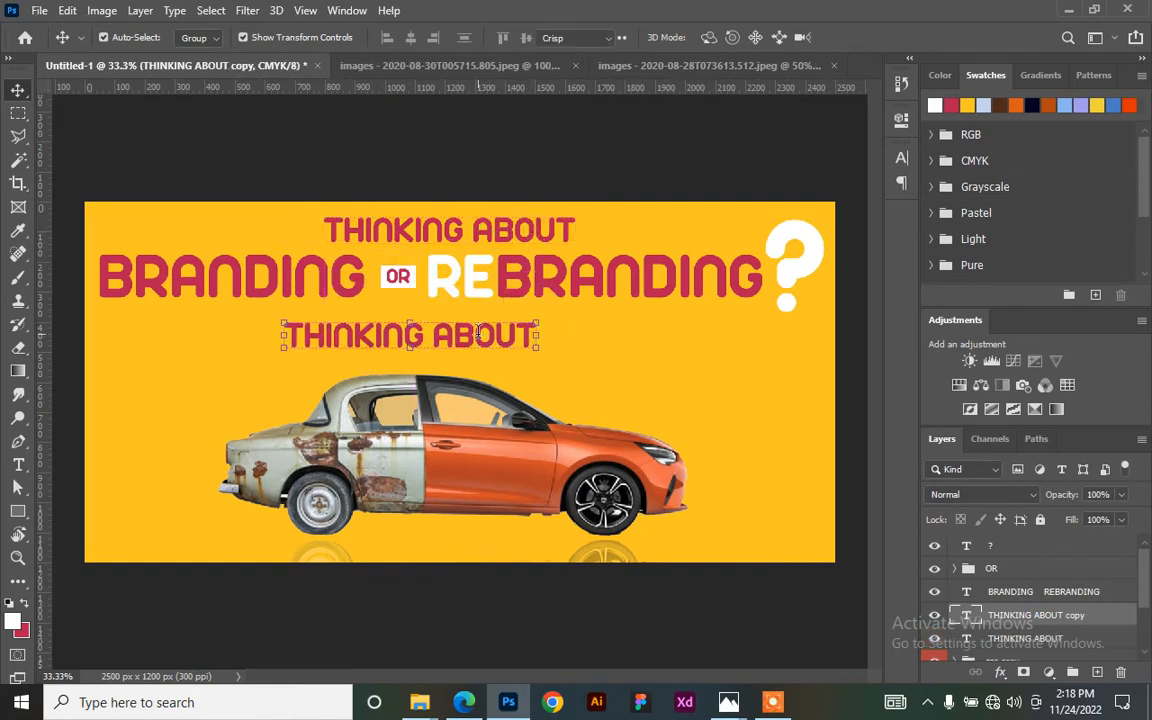
double_click(478, 335)
key(ctrl+a)
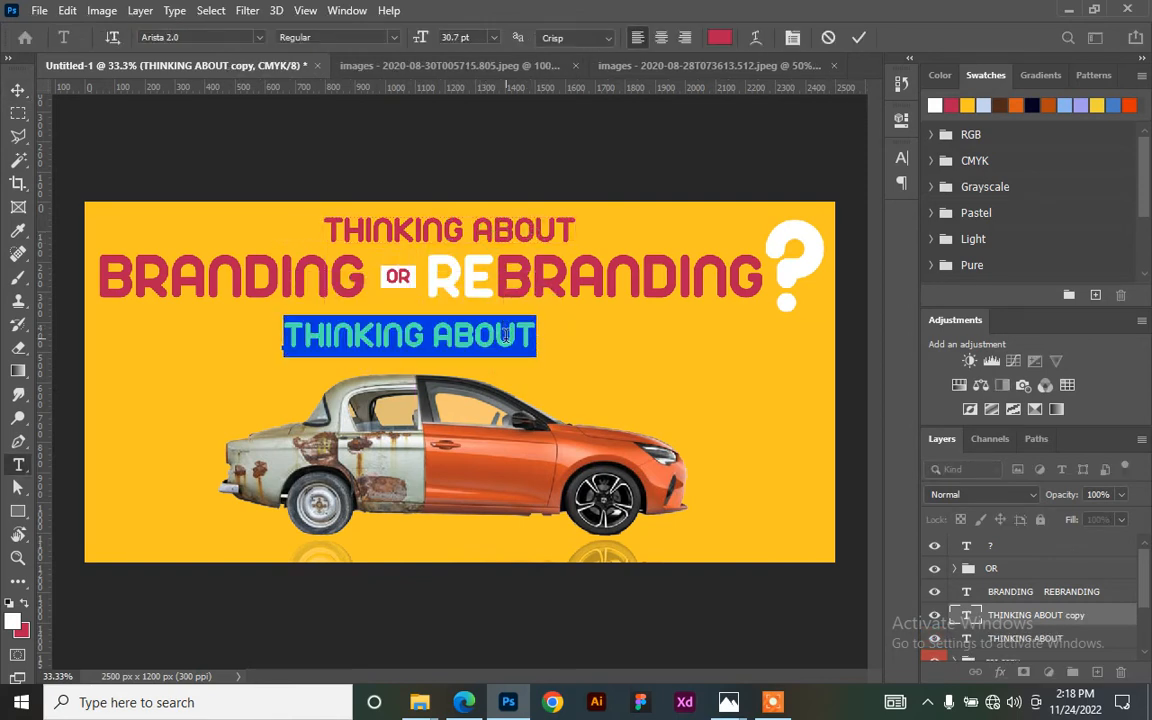
text(WE'VE C)
key(BackSpace)
text(GOT )
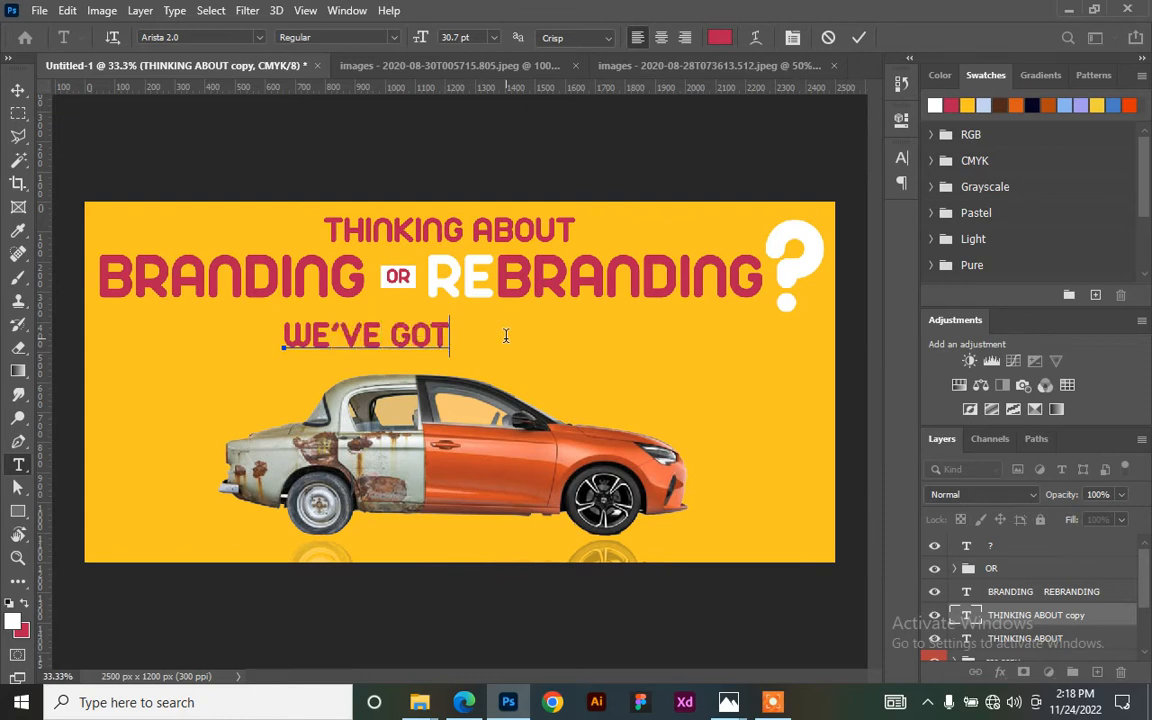
text(YOU COVERED)
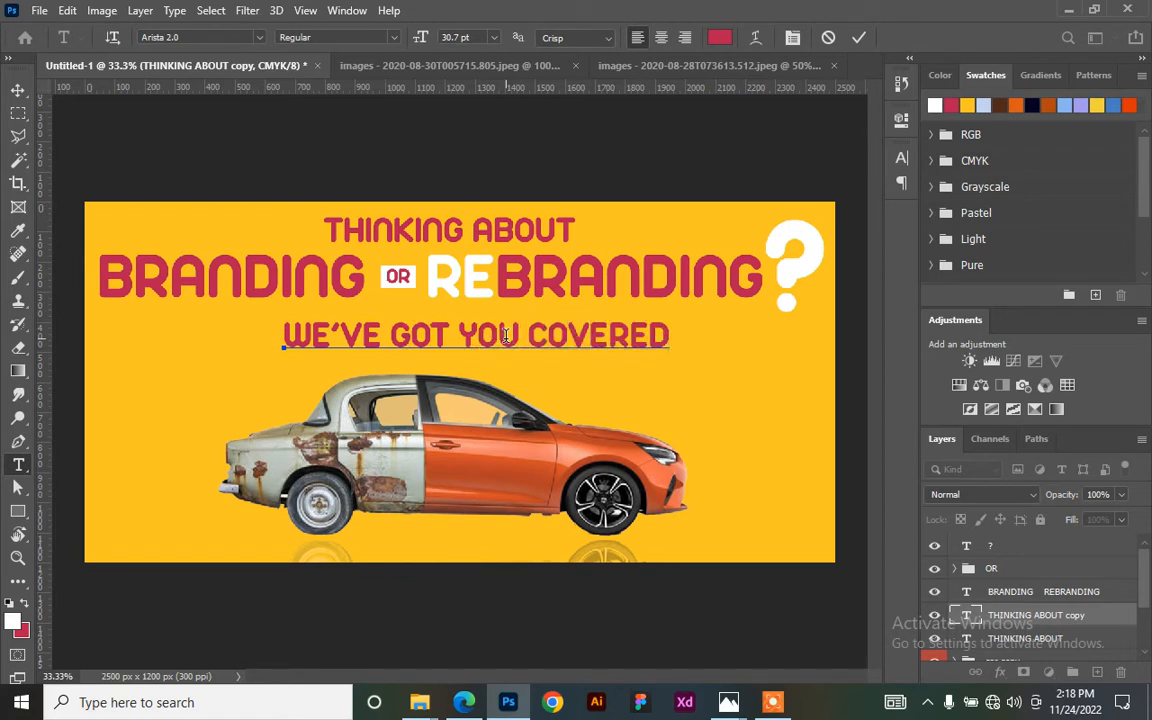
text(!)
click(857, 38)
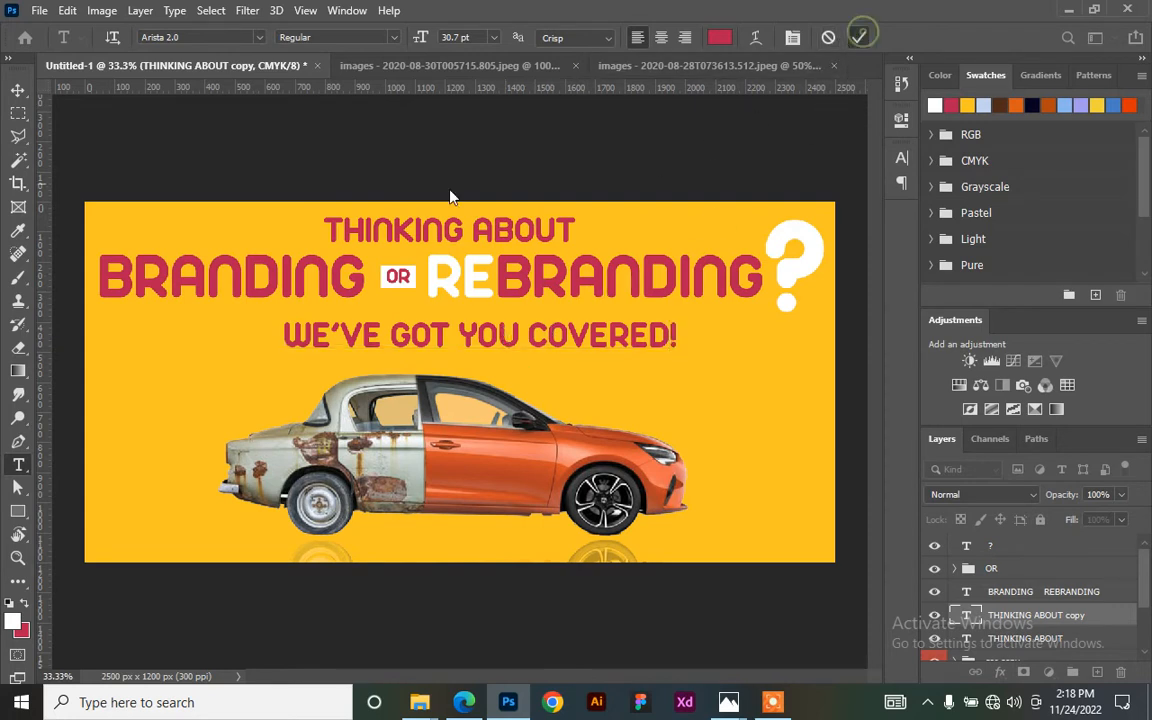
drag(521, 343, 512, 326)
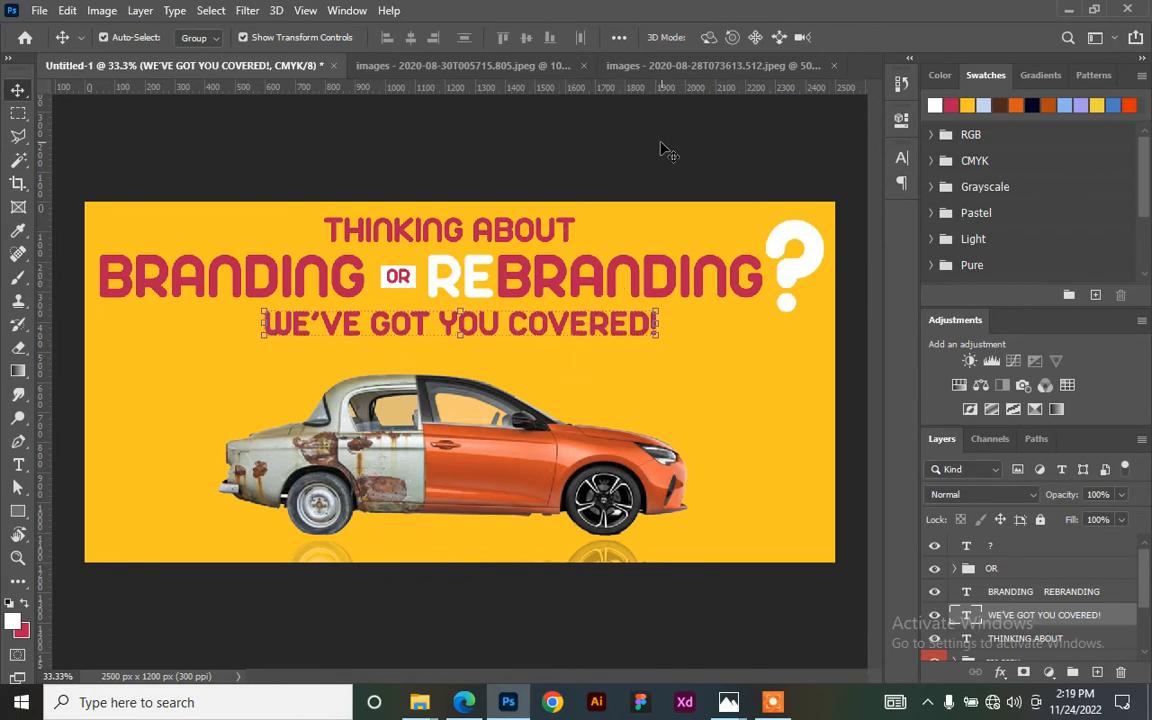
- Scale the whole headline block down to about 94%
drag(205, 170, 800, 352)
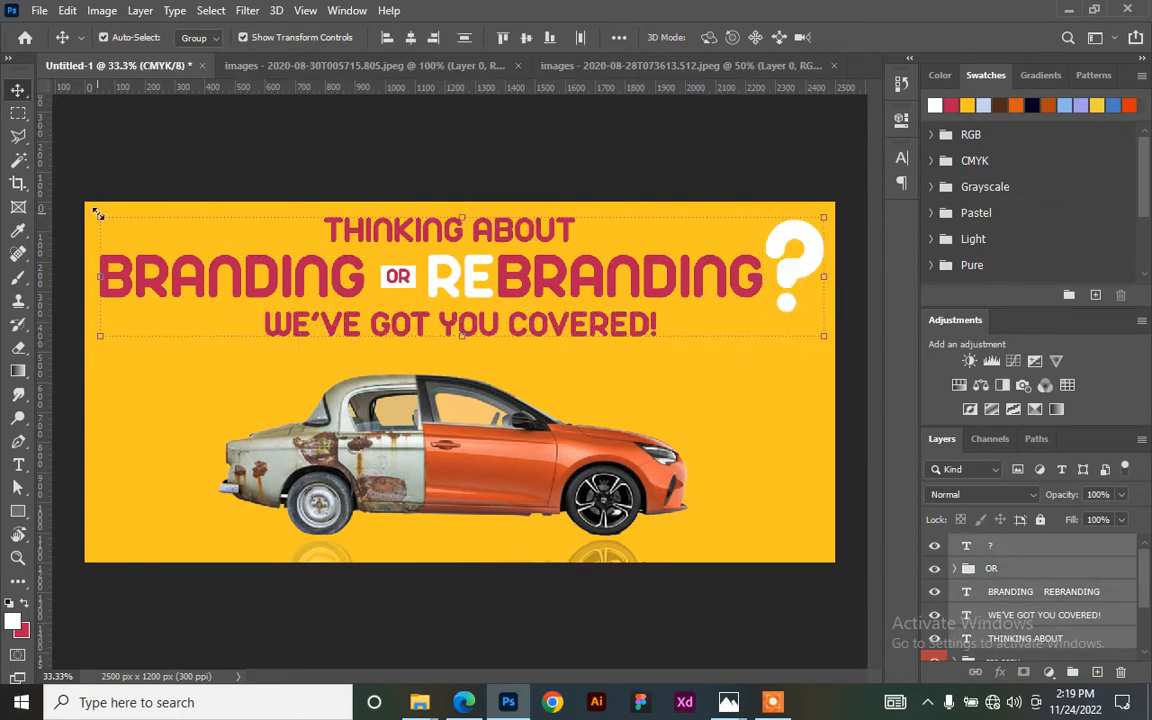
drag(87, 215, 123, 228)
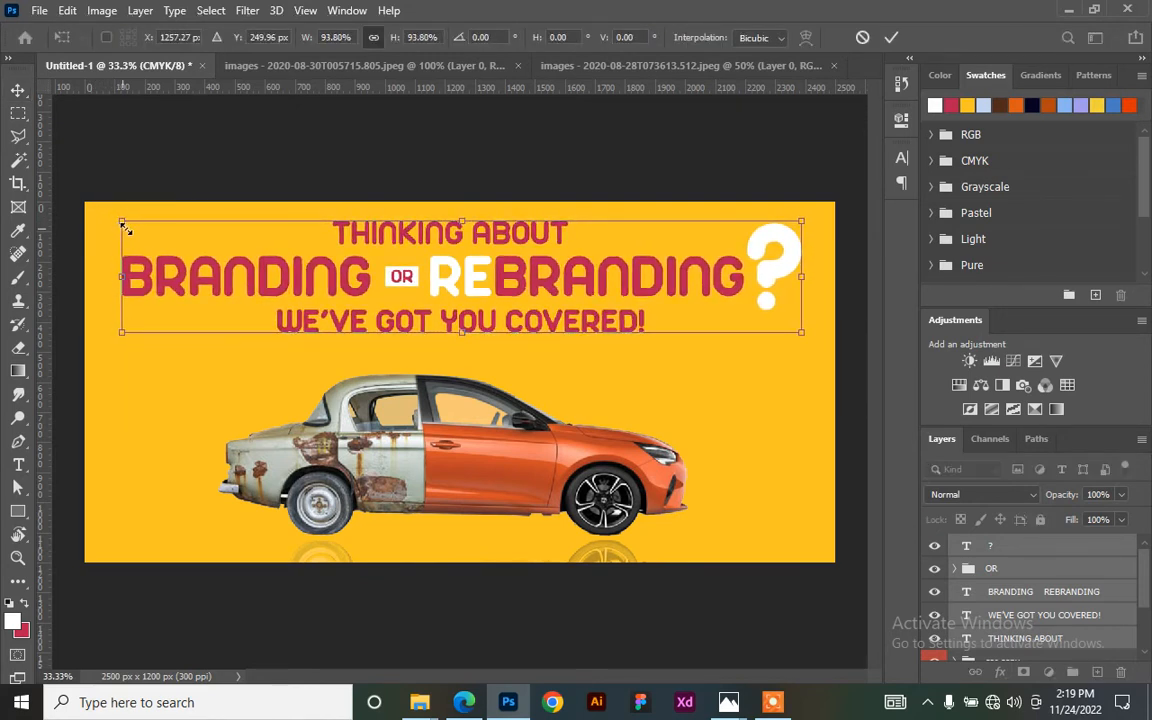
key(Return)
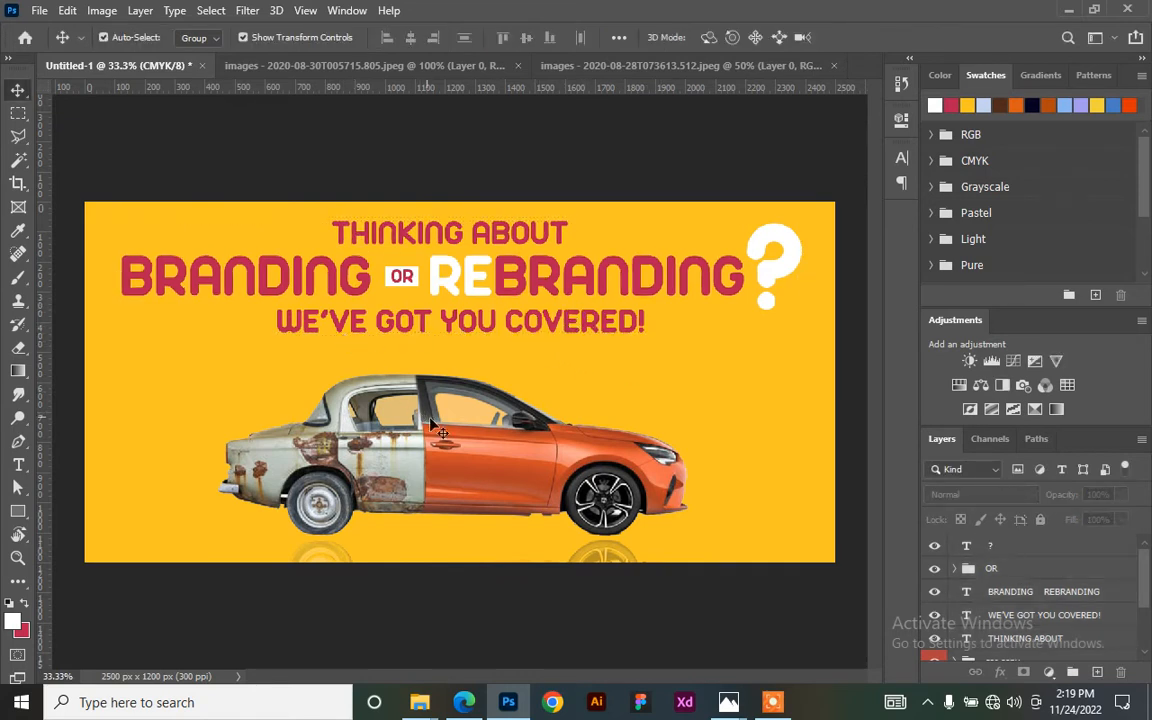
- Scale the car down to about 89% and nudge it slightly lower
drag(668, 540, 185, 398)
click(781, 598)
click(597, 557)
click(489, 450)
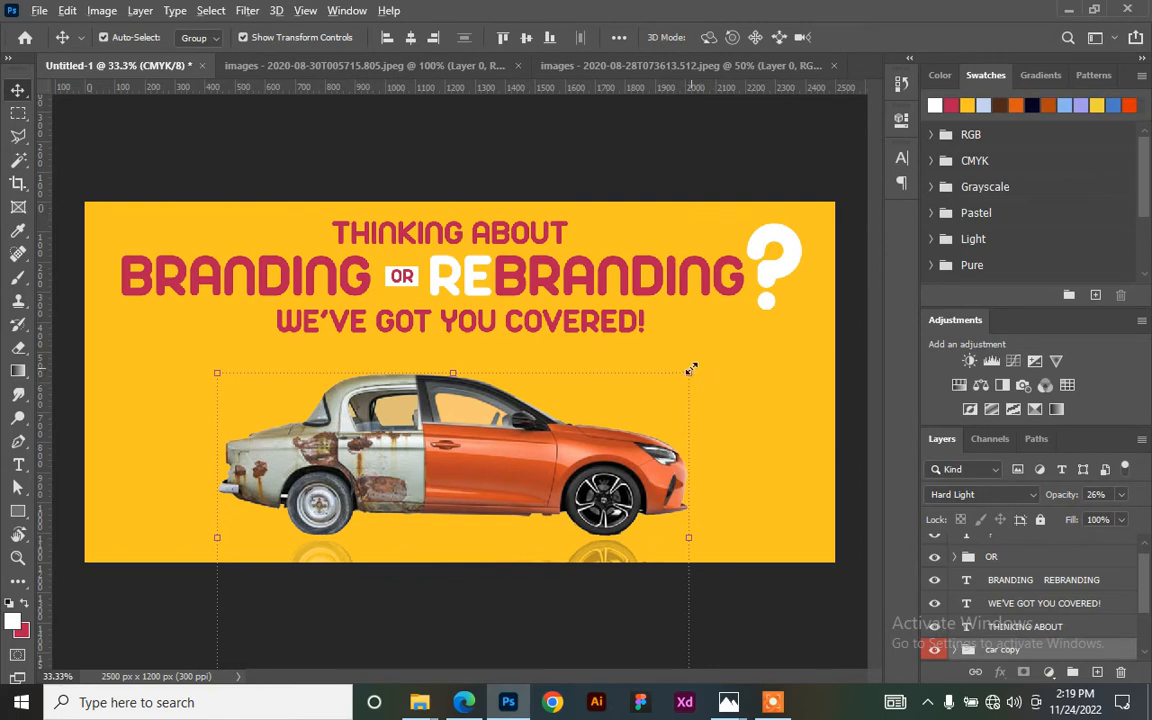
drag(691, 370, 674, 402)
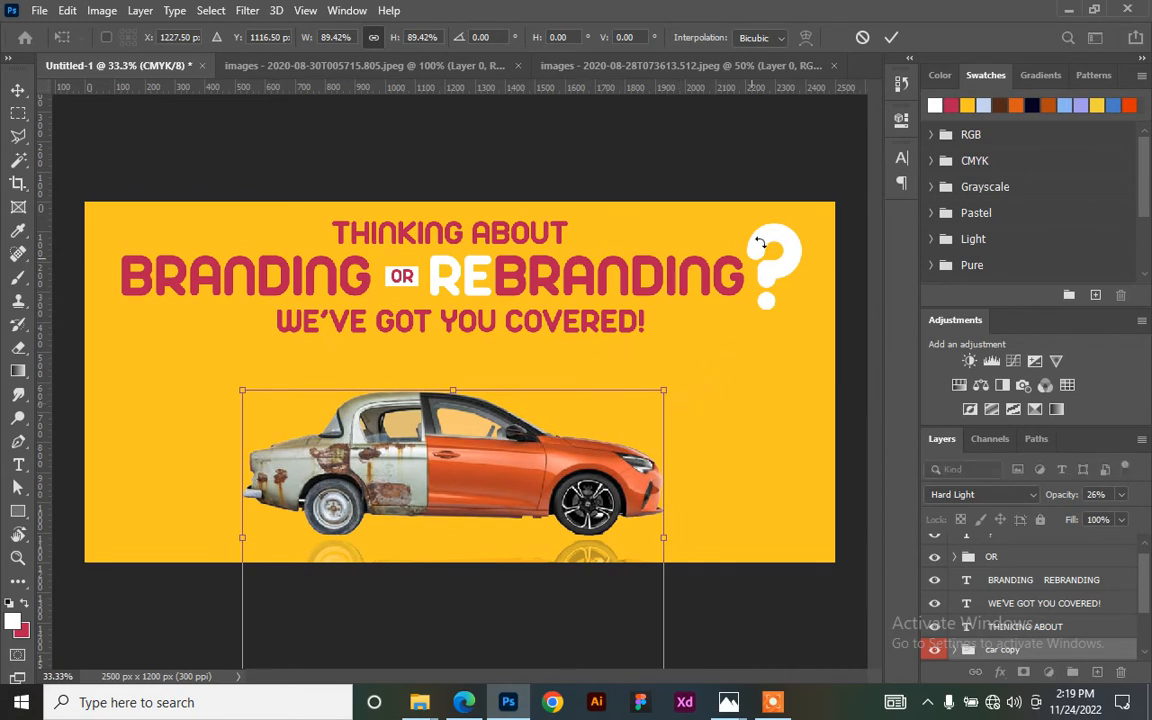
click(891, 37)
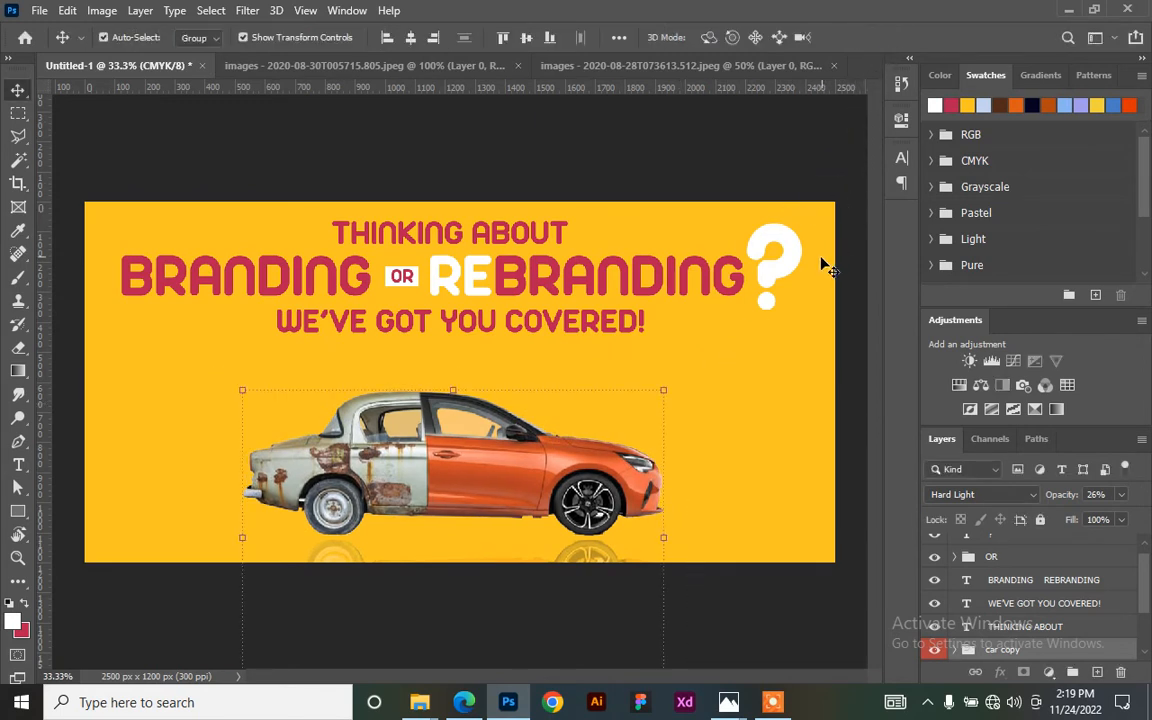
key(Down)
key(Down)
key(Down)
key(Down)
key(Down)
key(Down)
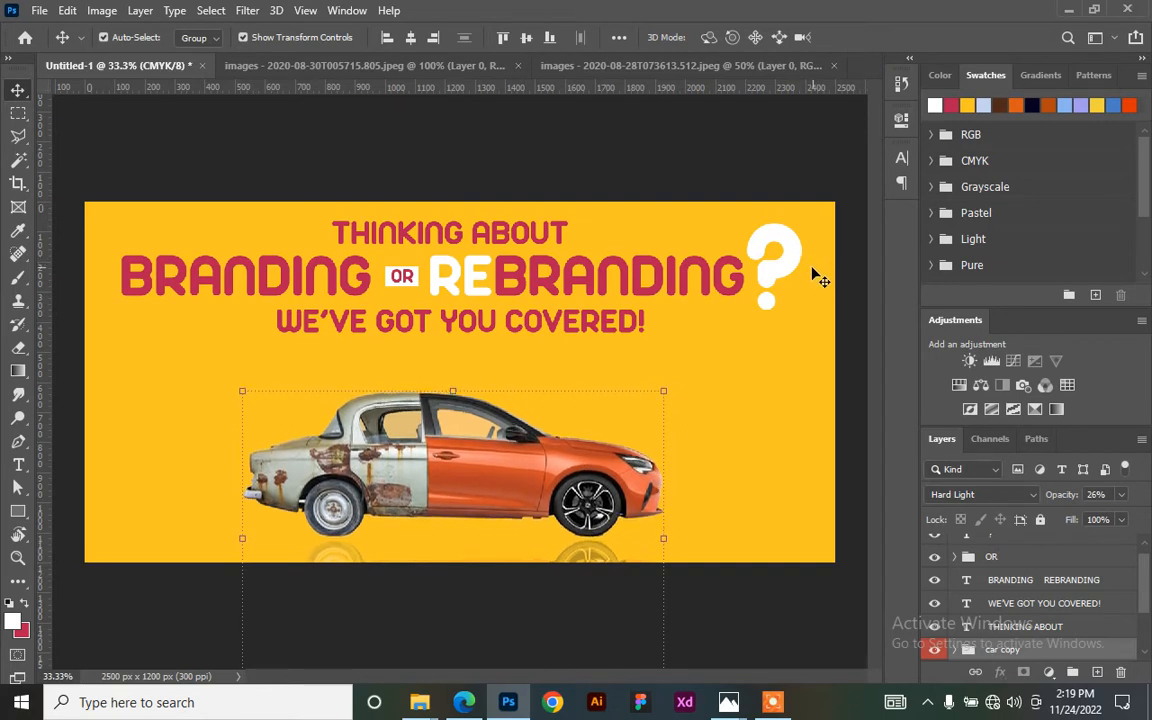
key(Down)
key(Down)
key(Down)
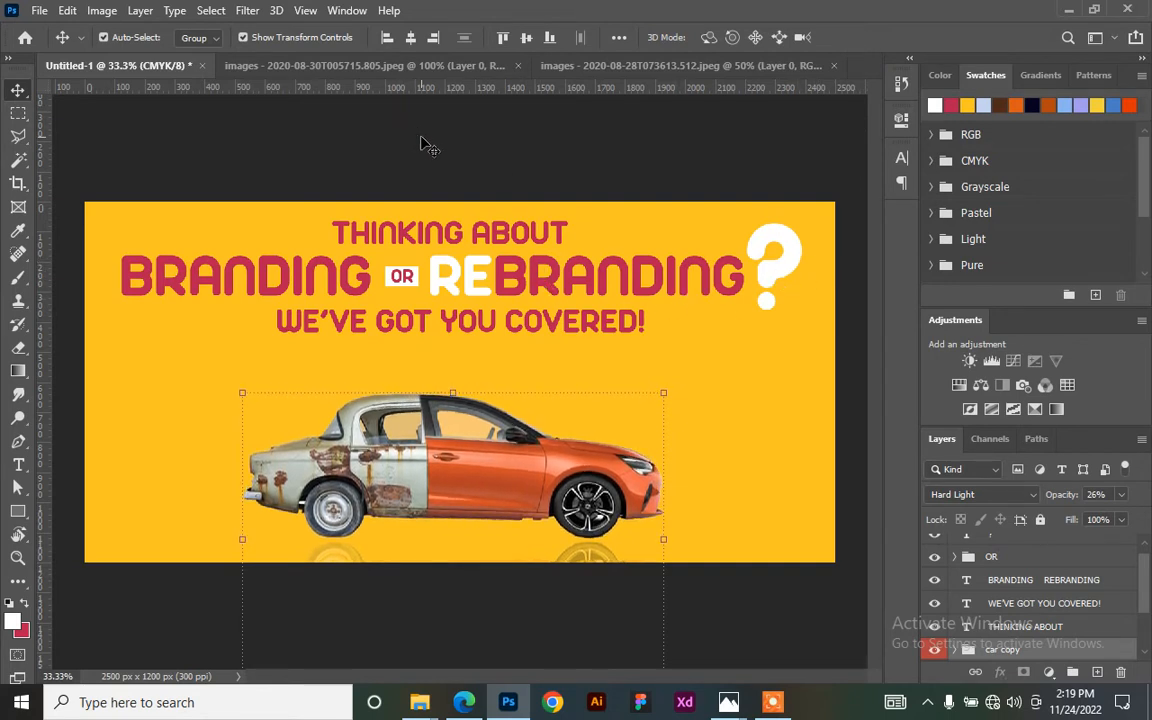
- Draw a full-width 2551 × 100 px bar below the tagline and fill it with #e5dbdb
click(18, 514)
drag(81, 343, 846, 374)
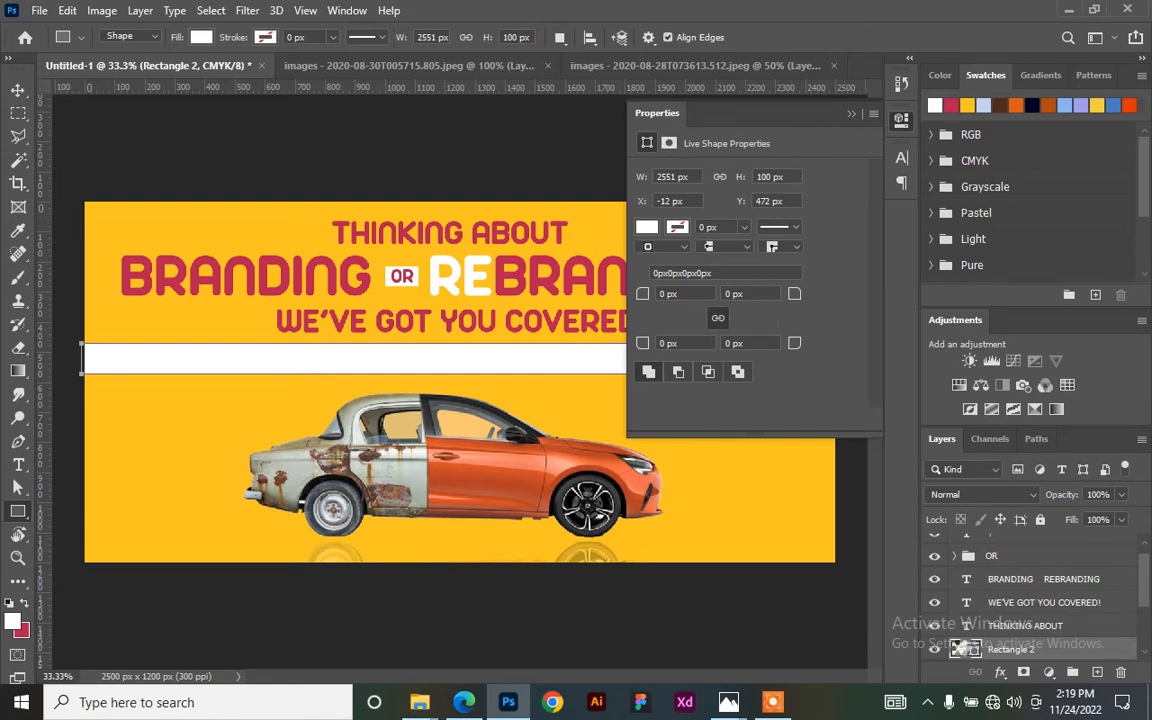
double_click(970, 649)
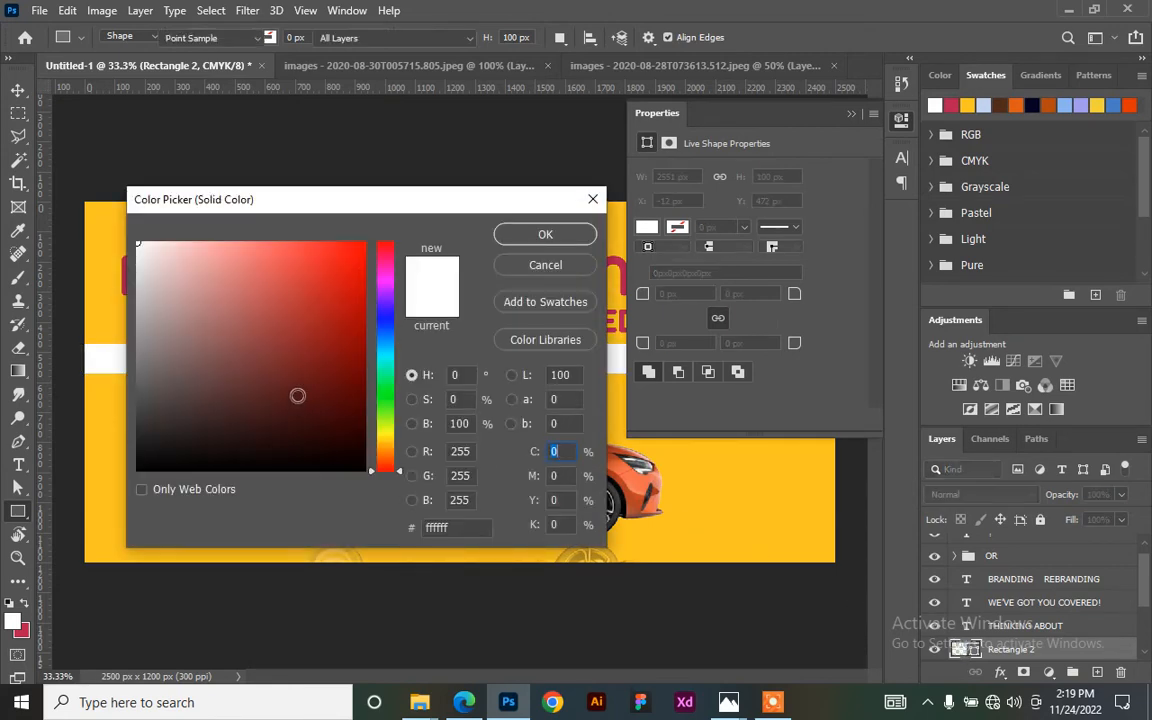
click(142, 258)
drag(142, 258, 146, 265)
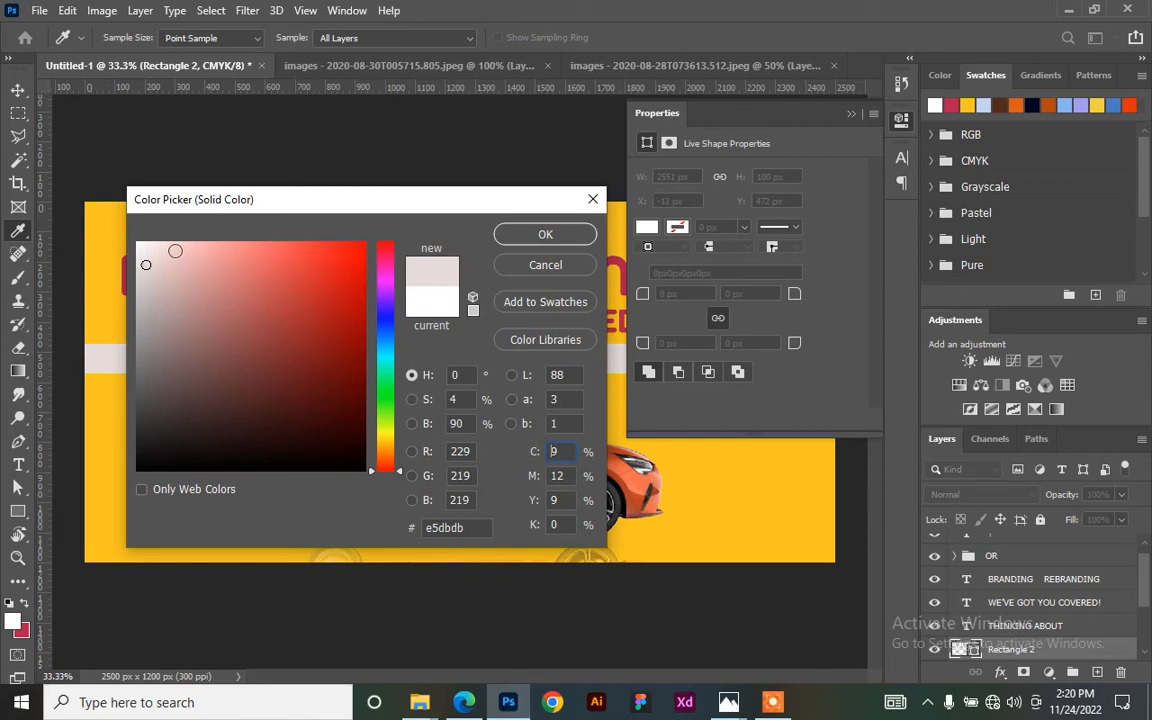
click(559, 238)
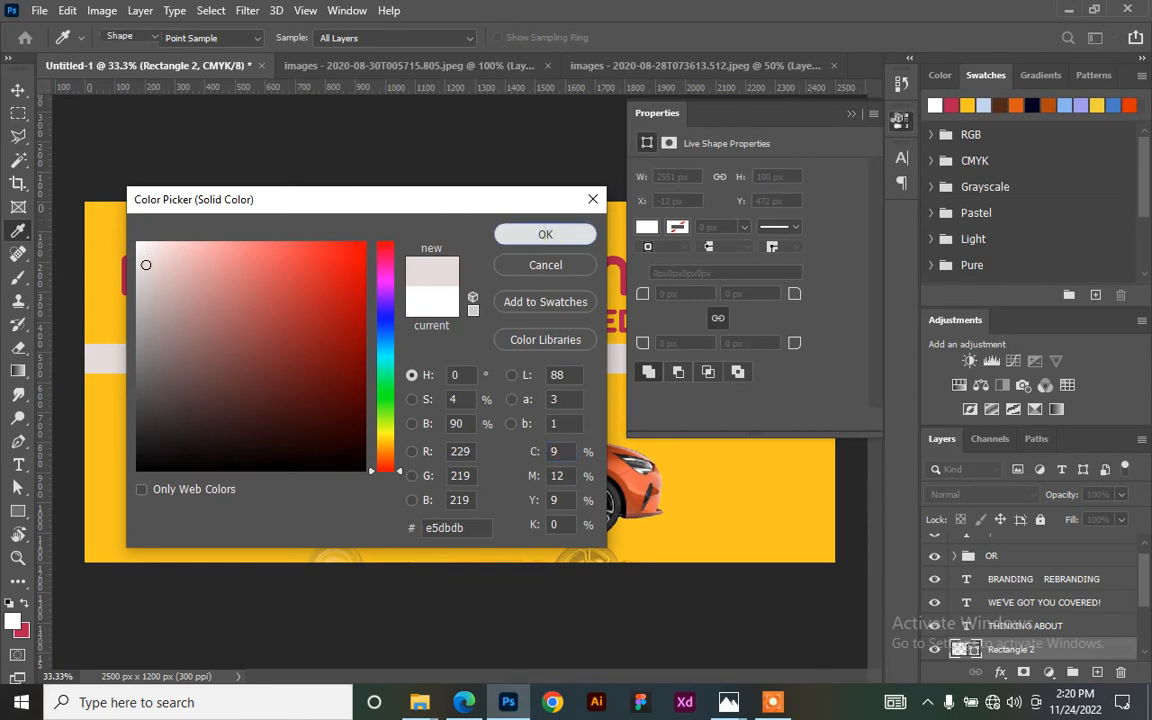
click(902, 121)
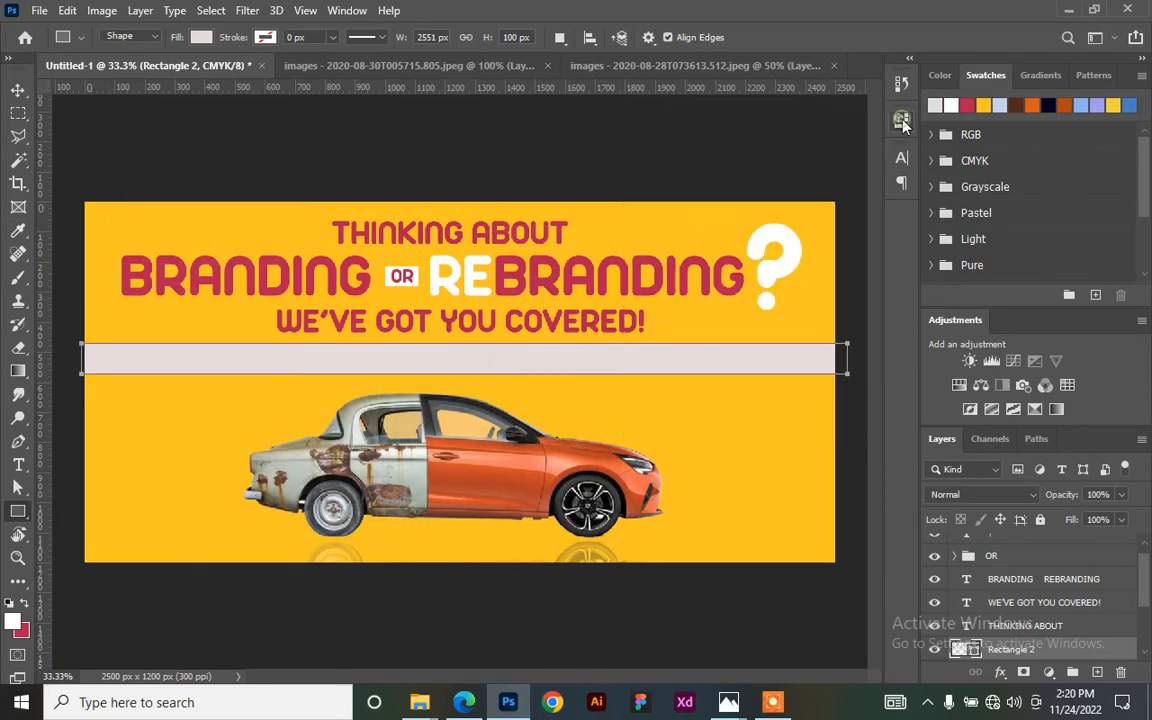
click(18, 89)
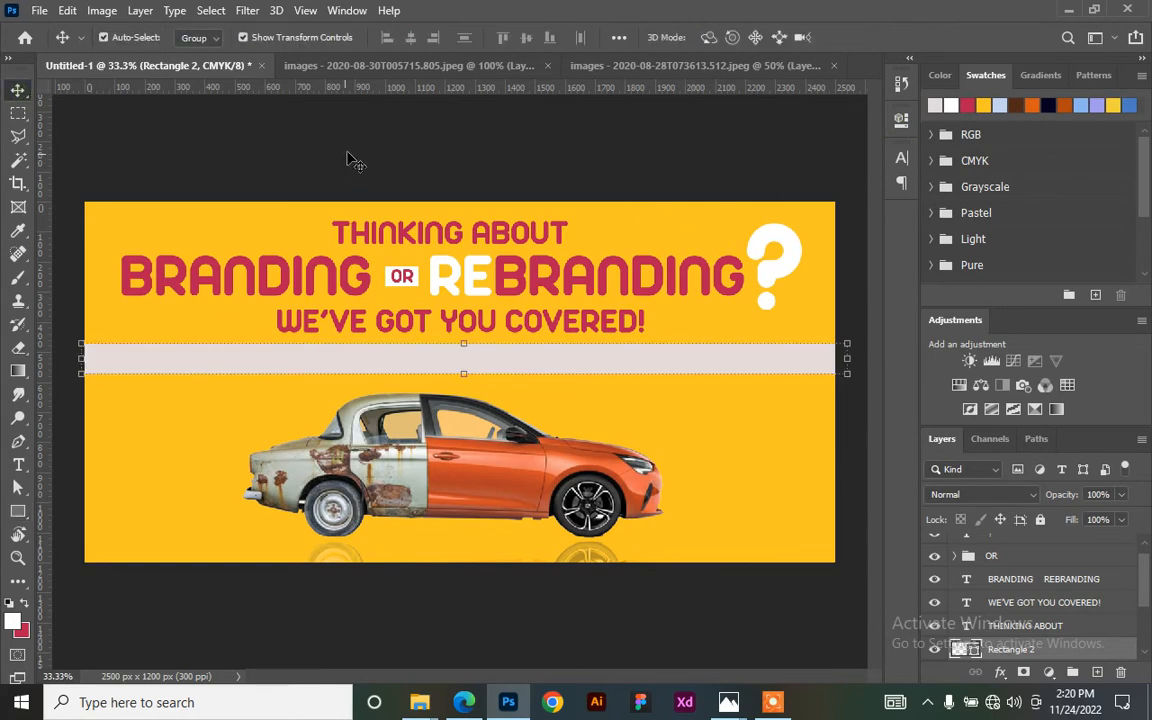
click(350, 141)
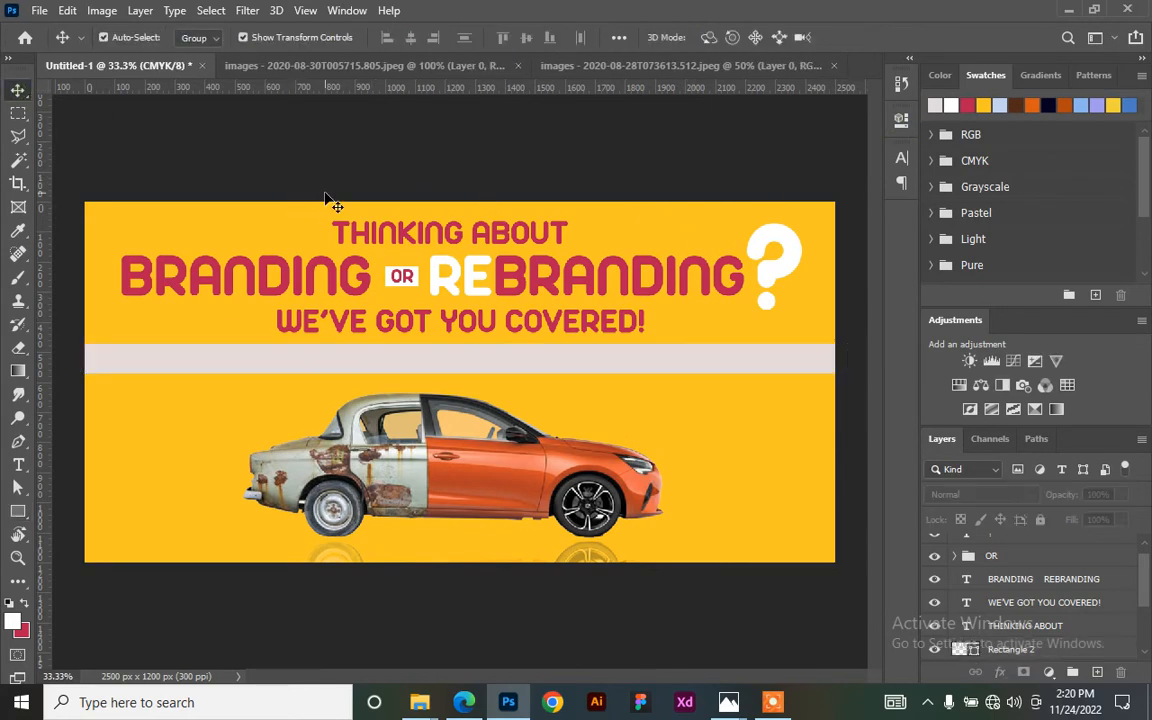
key(ctrl+plus)
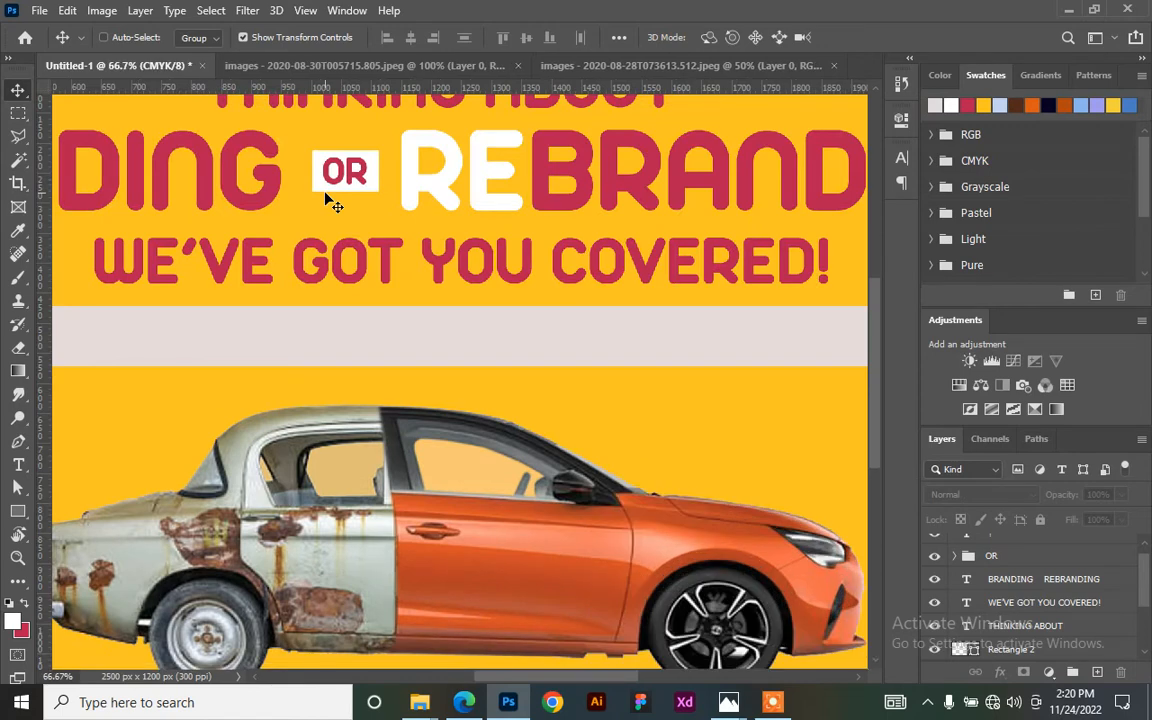
key(ctrl+plus)
key(ctrl+minus)
key(ctrl+minus)
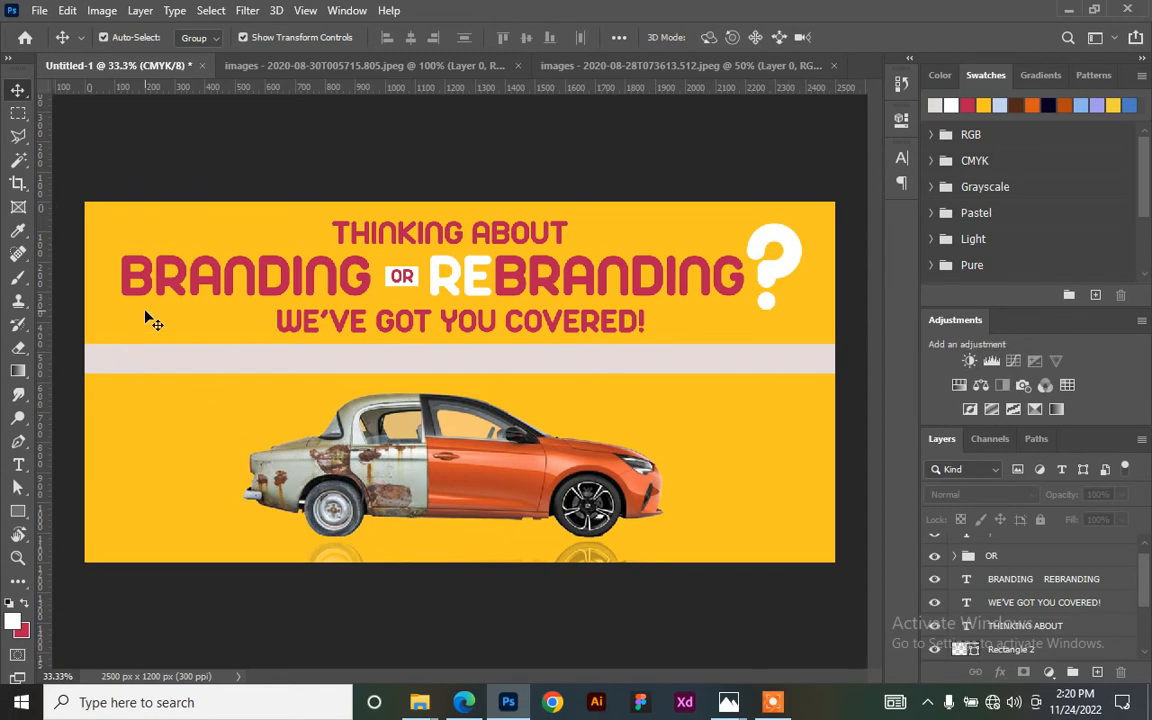
- Type the services line 'LOGO BUSINESS CARD ID CARDS FLYERS POSTER & GENERAL DESIGN SER' left of the car
key(t)
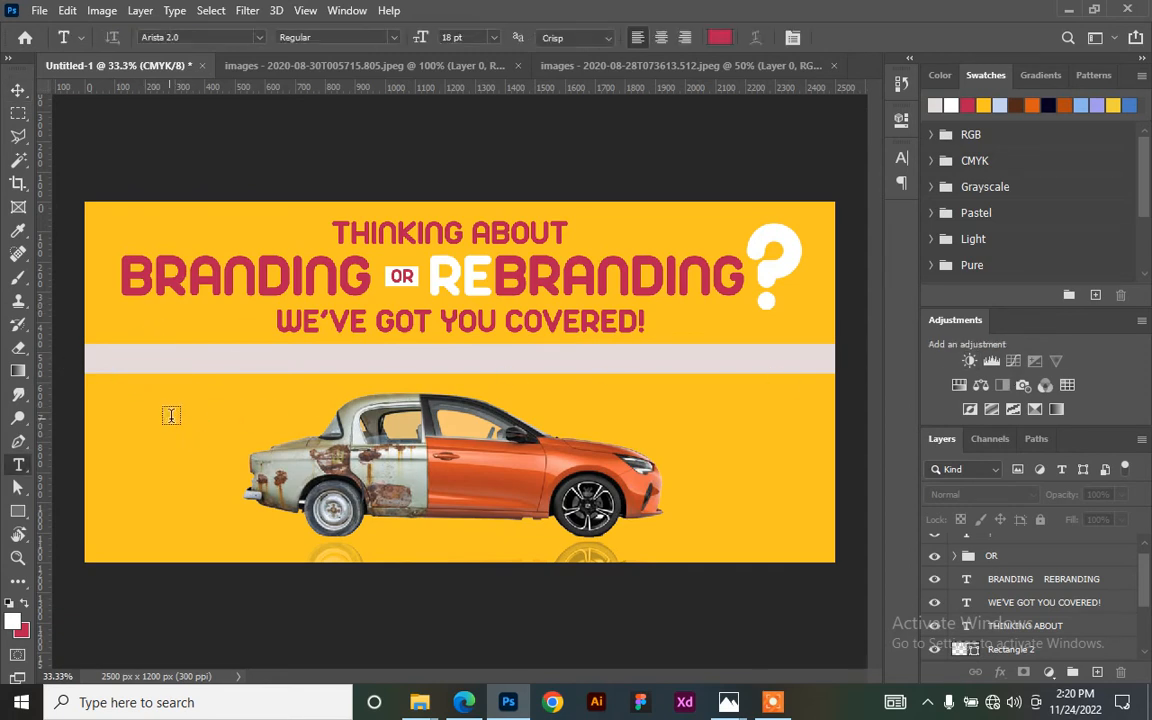
click(174, 413)
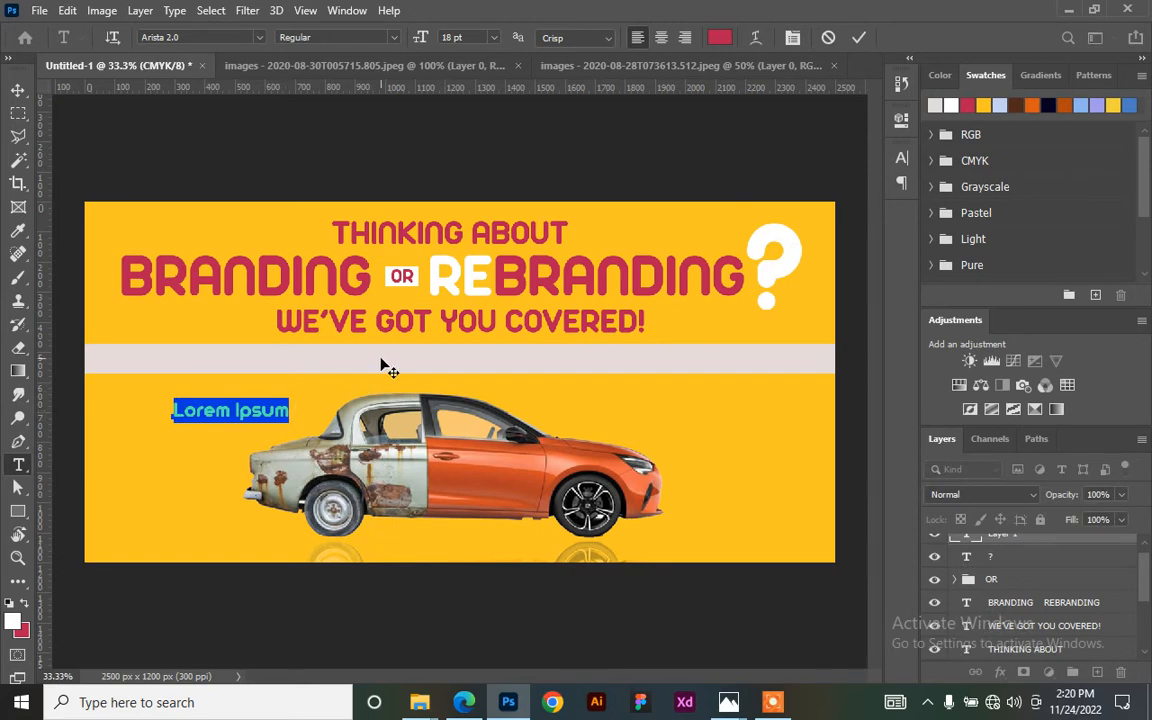
text(LOGO)
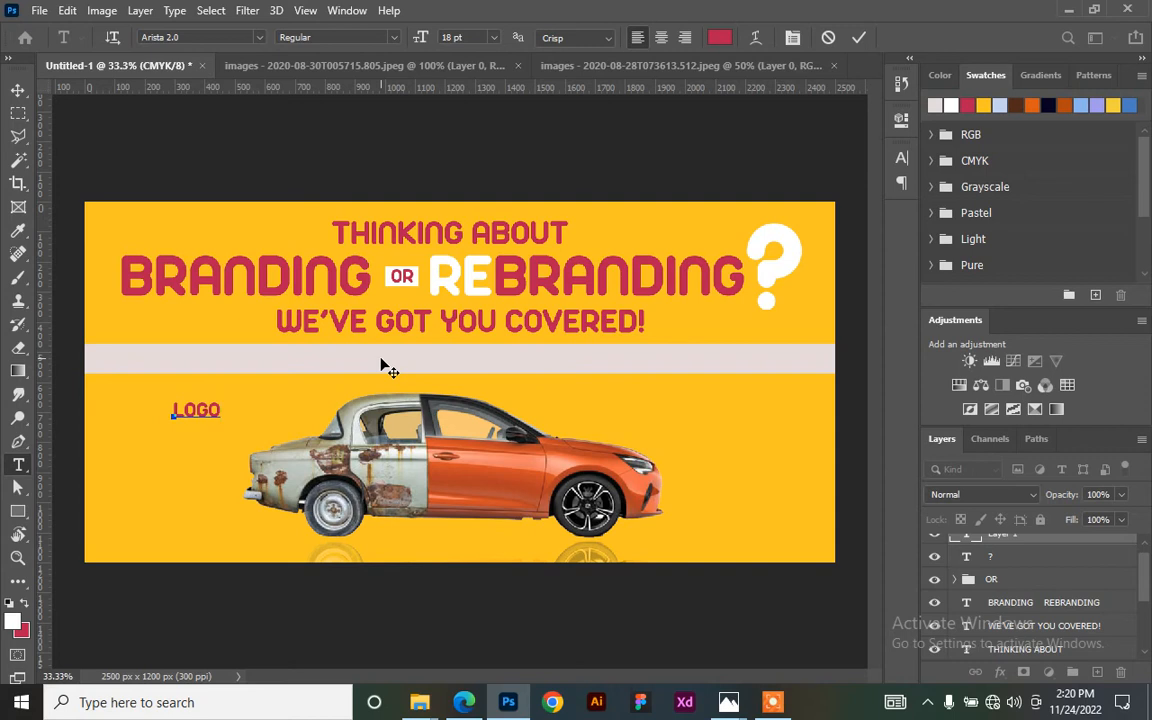
text( BUSINESS CARD)
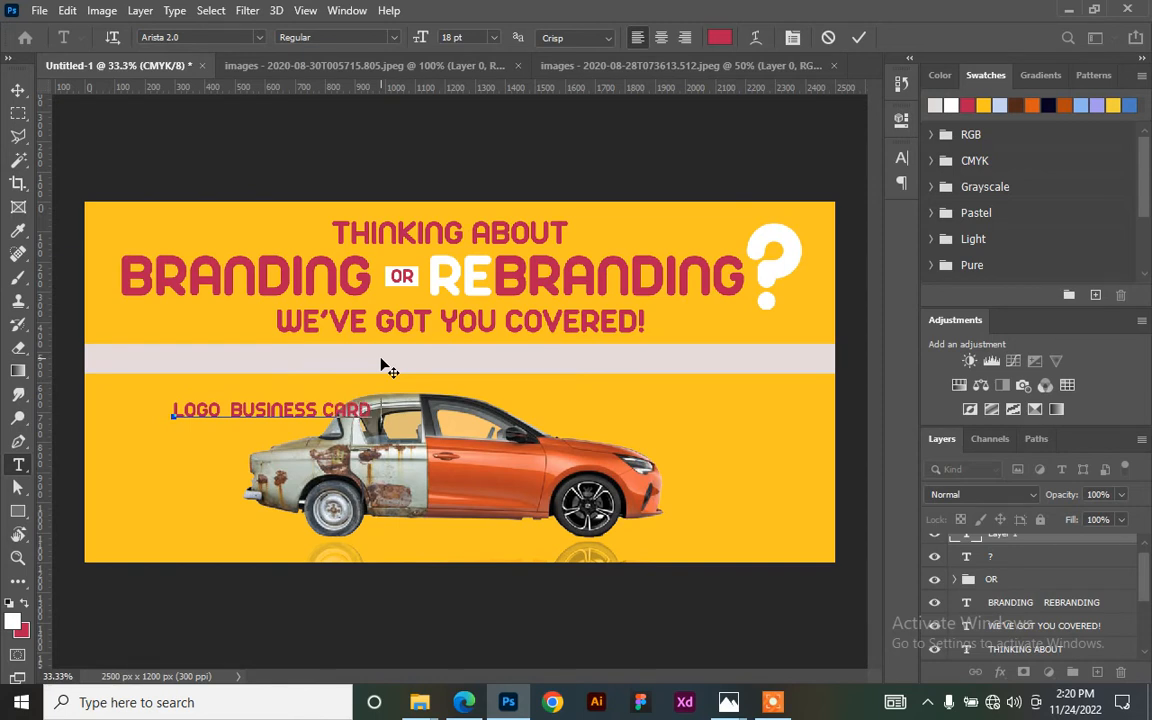
text( ID CARDS)
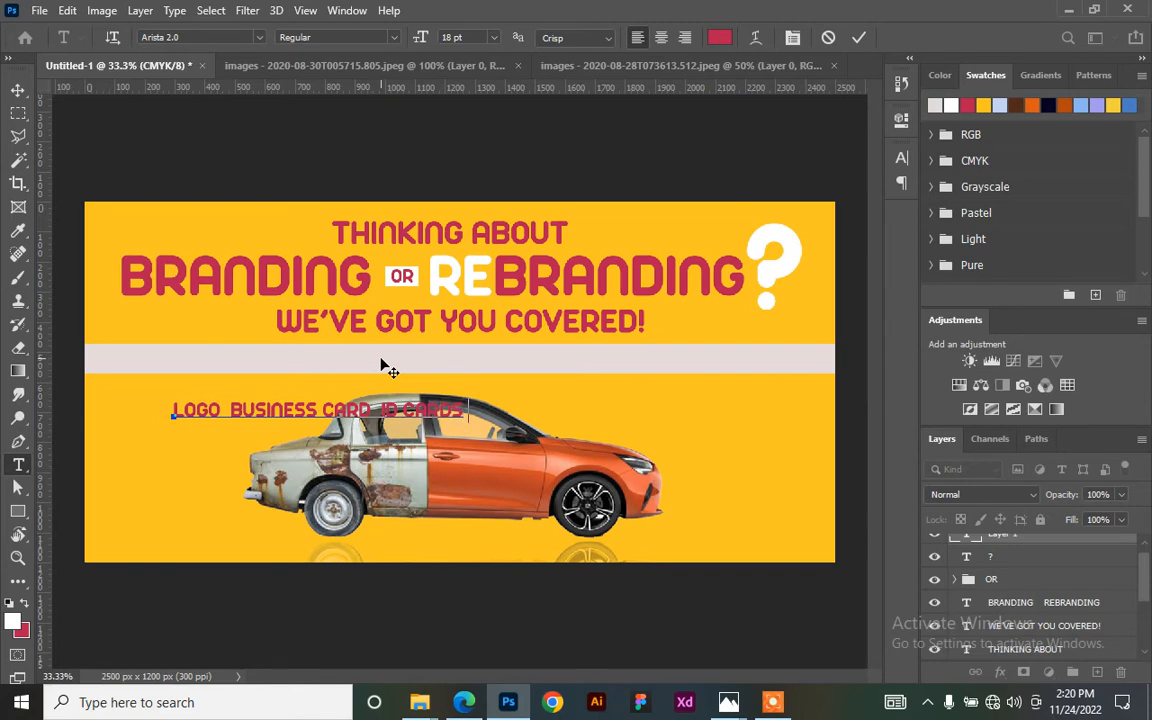
text(FLYERS)
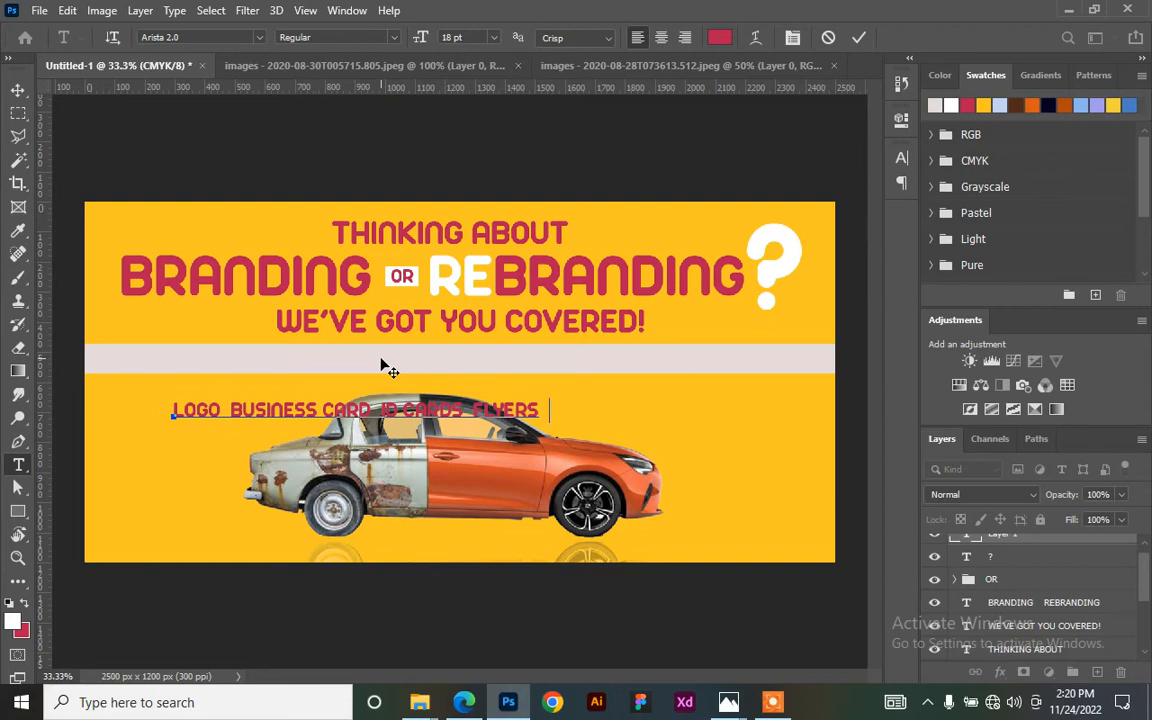
text(POSTER)
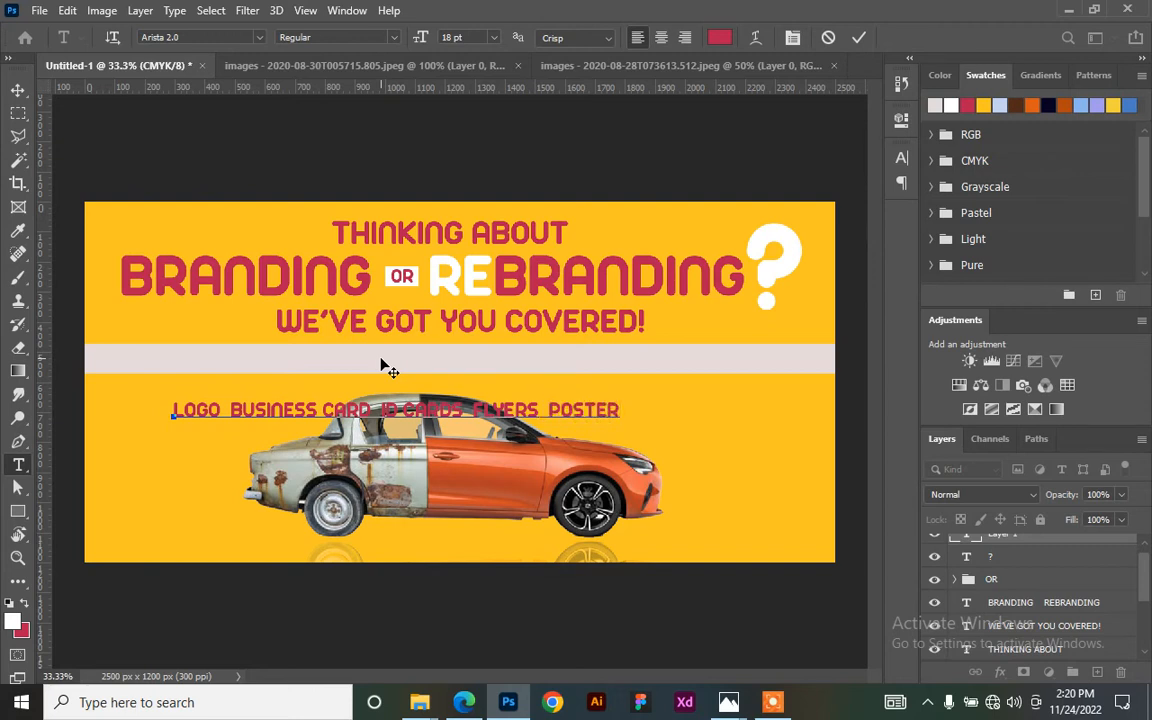
text( & GENERA)
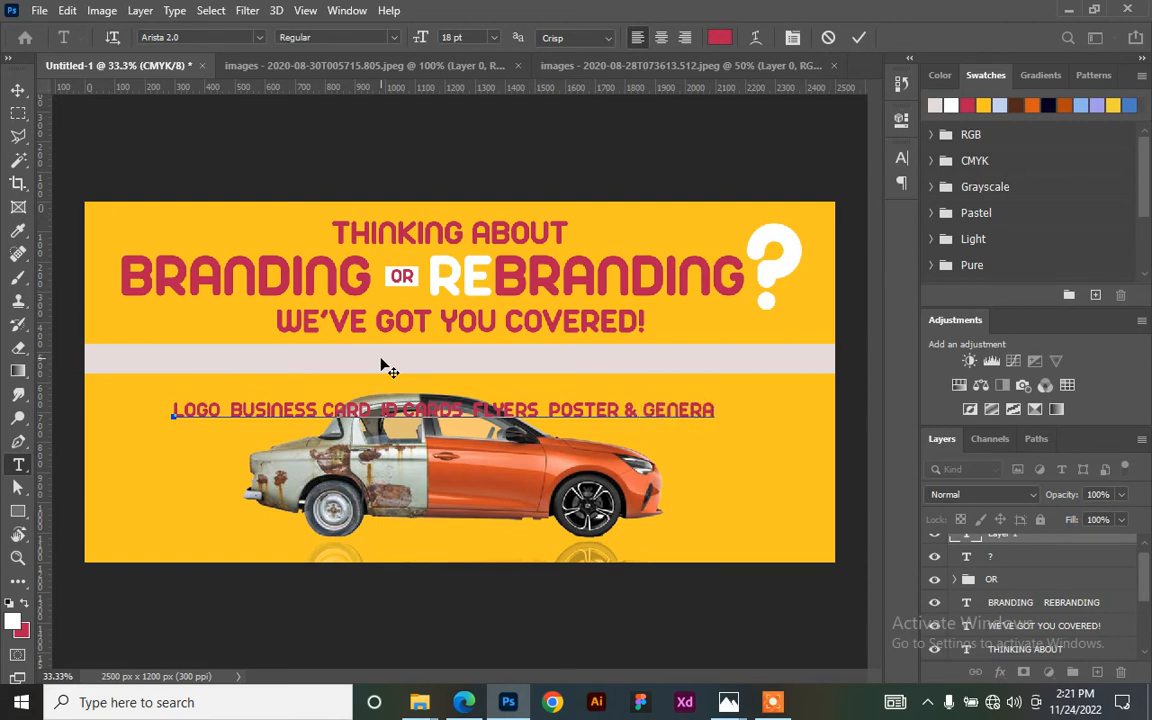
text(L DESIGN SER)
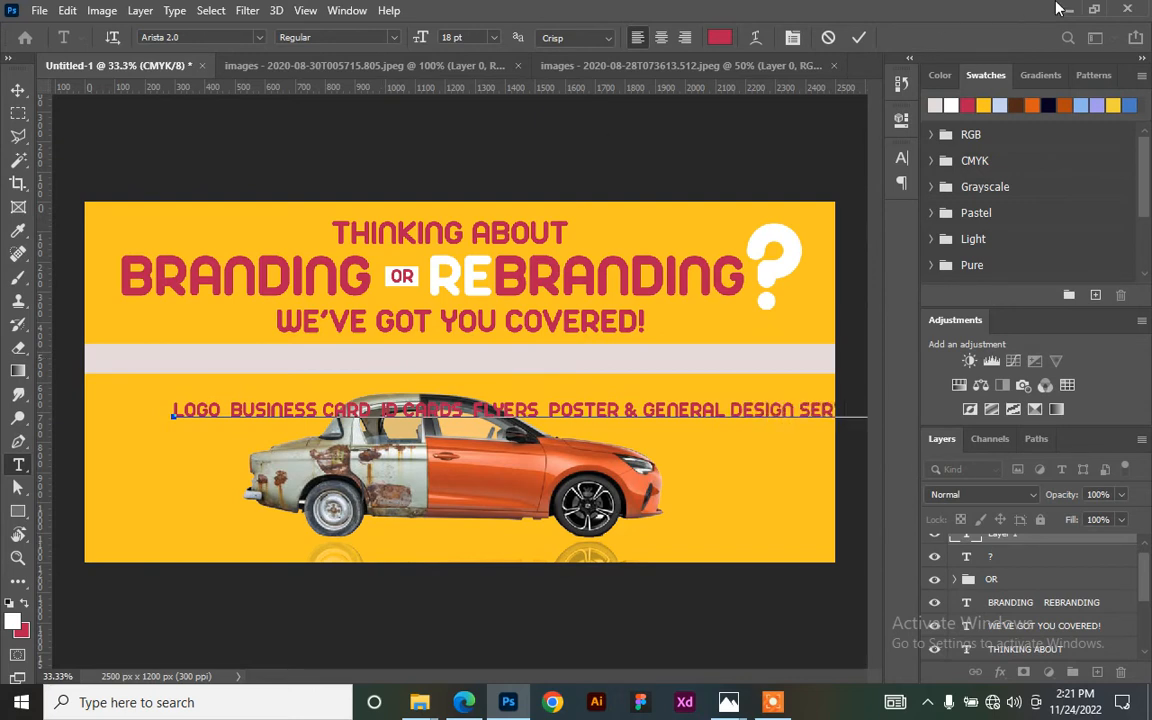
click(858, 38)
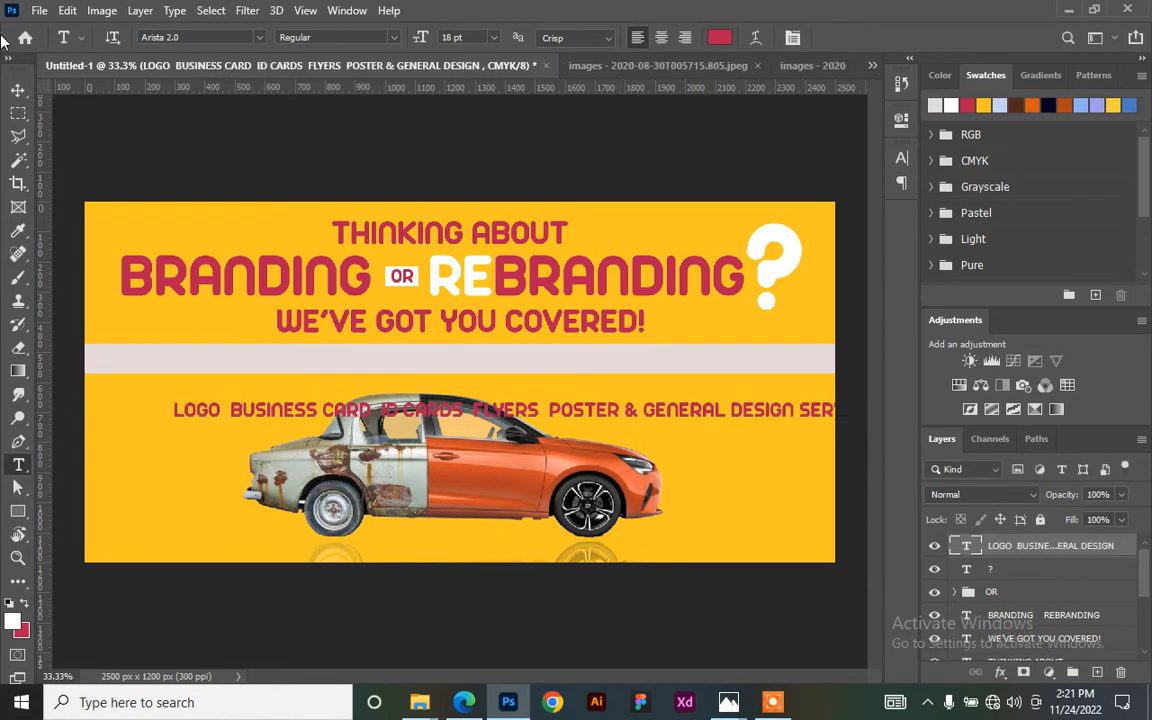
- Move the services line up into the pale bar and scale it to about 95%
click(16, 90)
drag(663, 411, 594, 370)
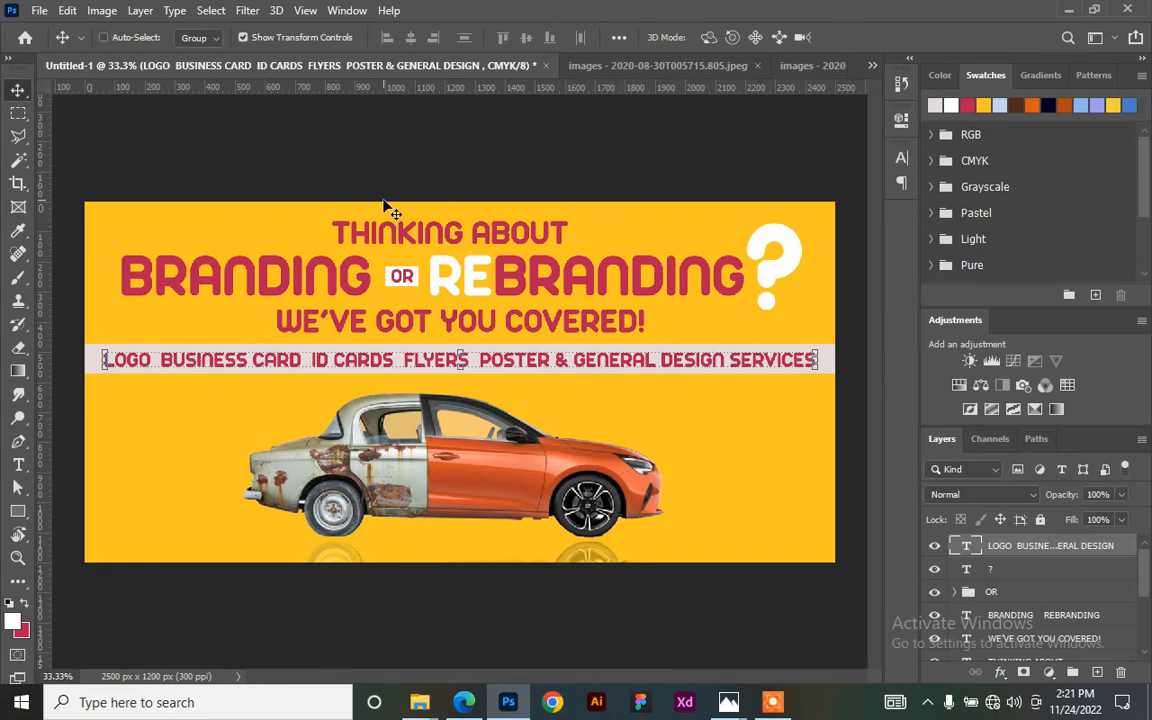
key(ctrl+plus)
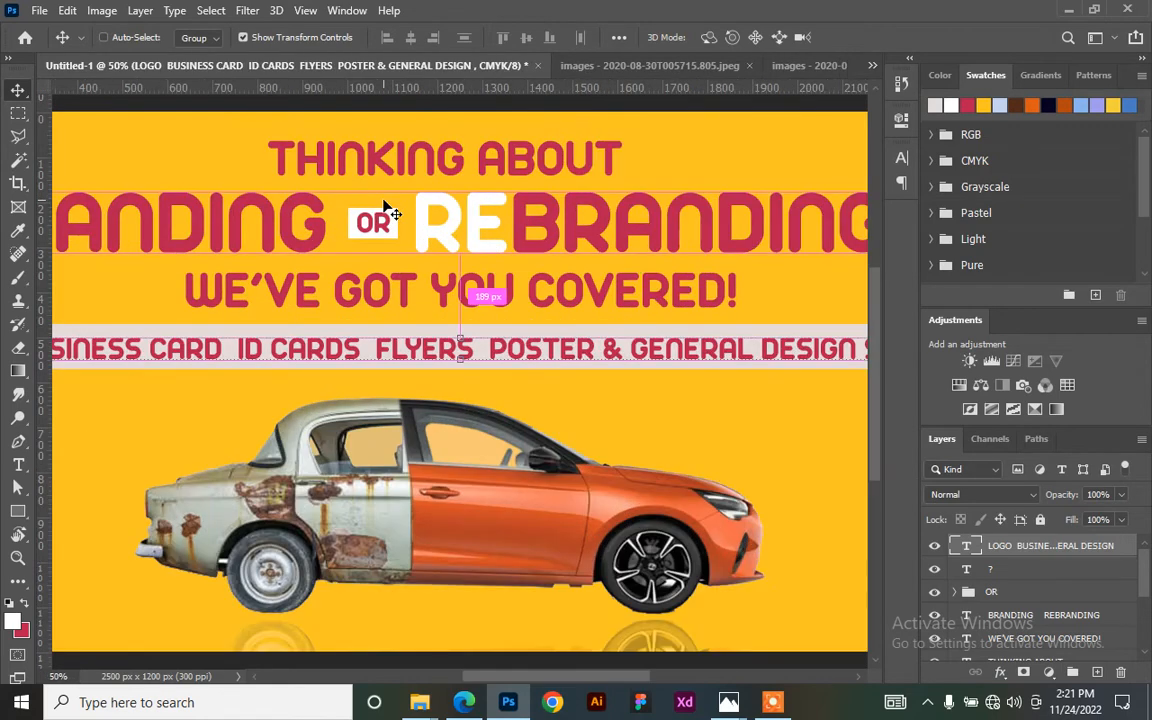
key(ctrl+minus)
key(ctrl+minus)
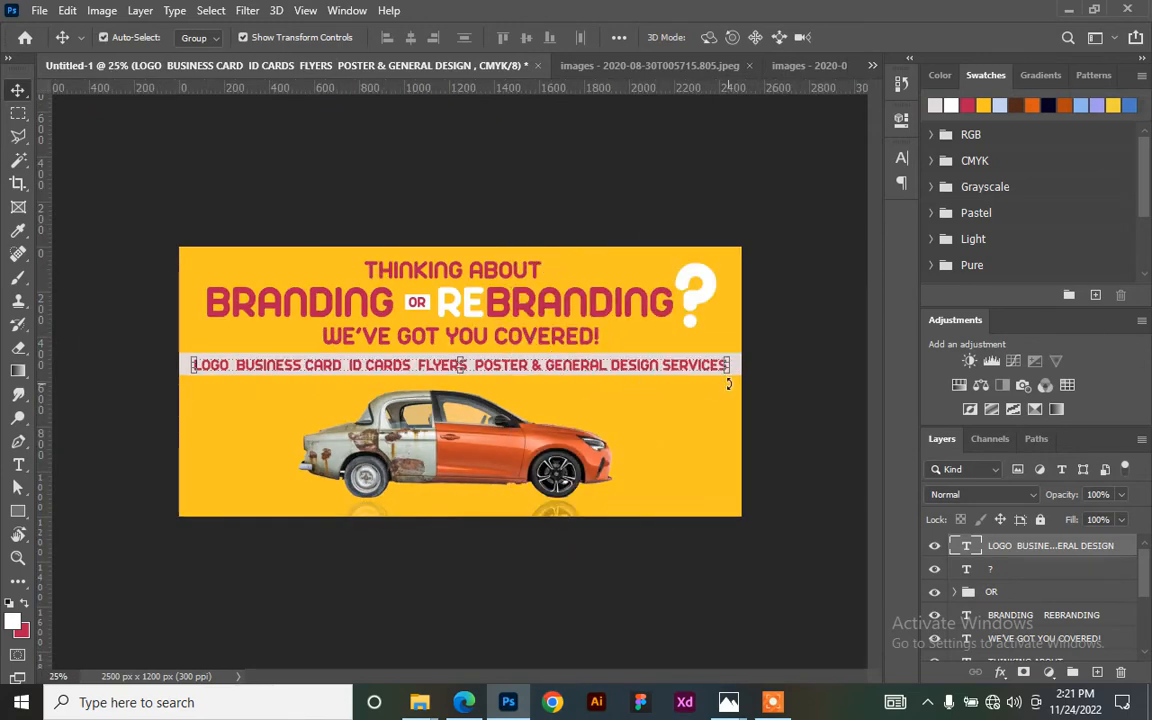
key(ctrl+t)
drag(730, 372, 711, 376)
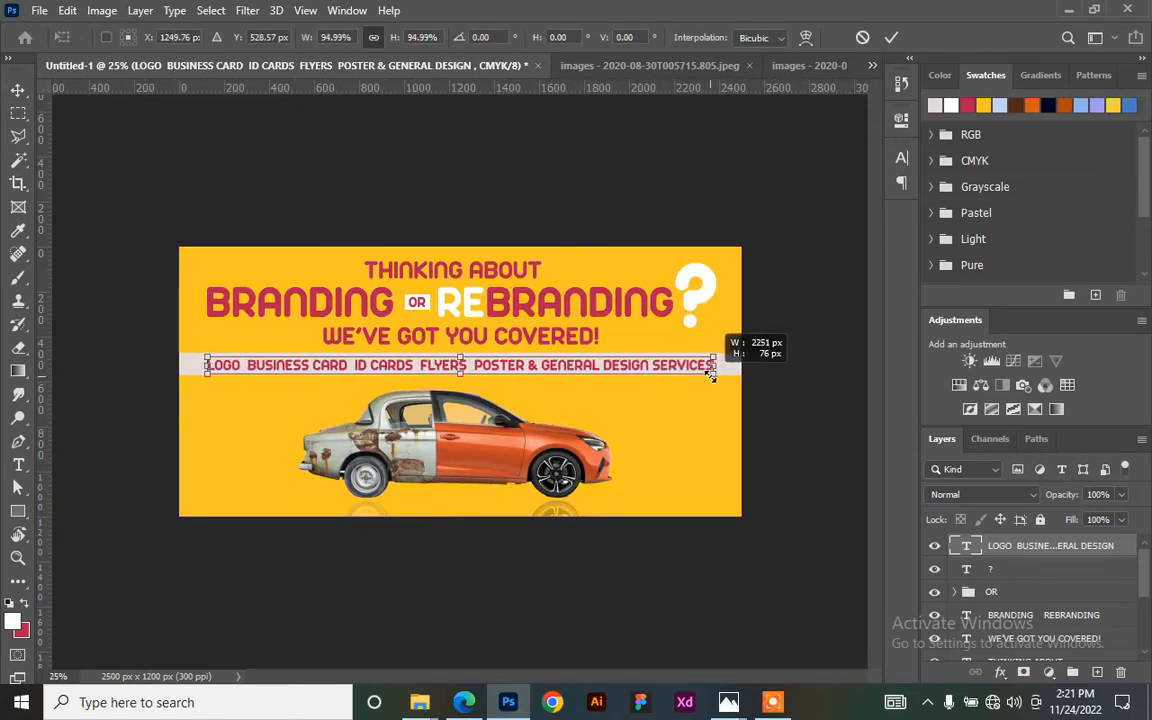
click(891, 37)
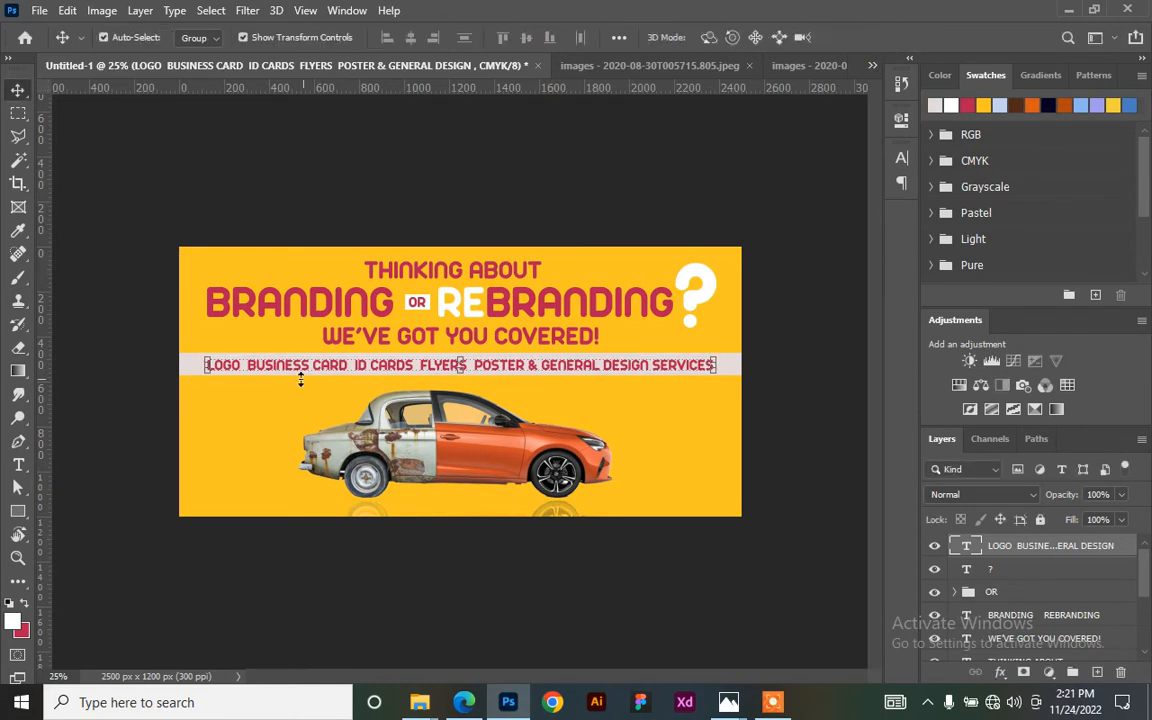
- Widen the spacing between LOGO, BUSINESS CARD, ID CARDS and FLYERS in the services text
key(t)
click(242, 370)
key(Right)
key(Right)
key(Right)
key(Right)
key(Right)
key(Right)
key(Right)
key(Right)
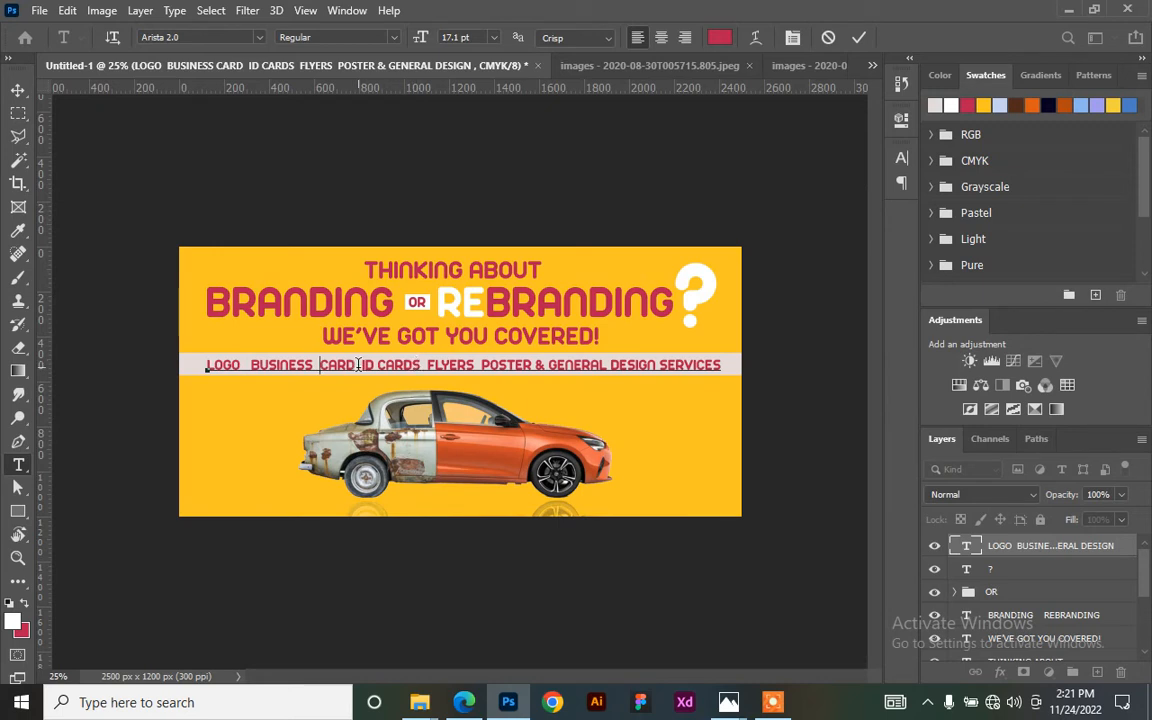
key(BackSpace)
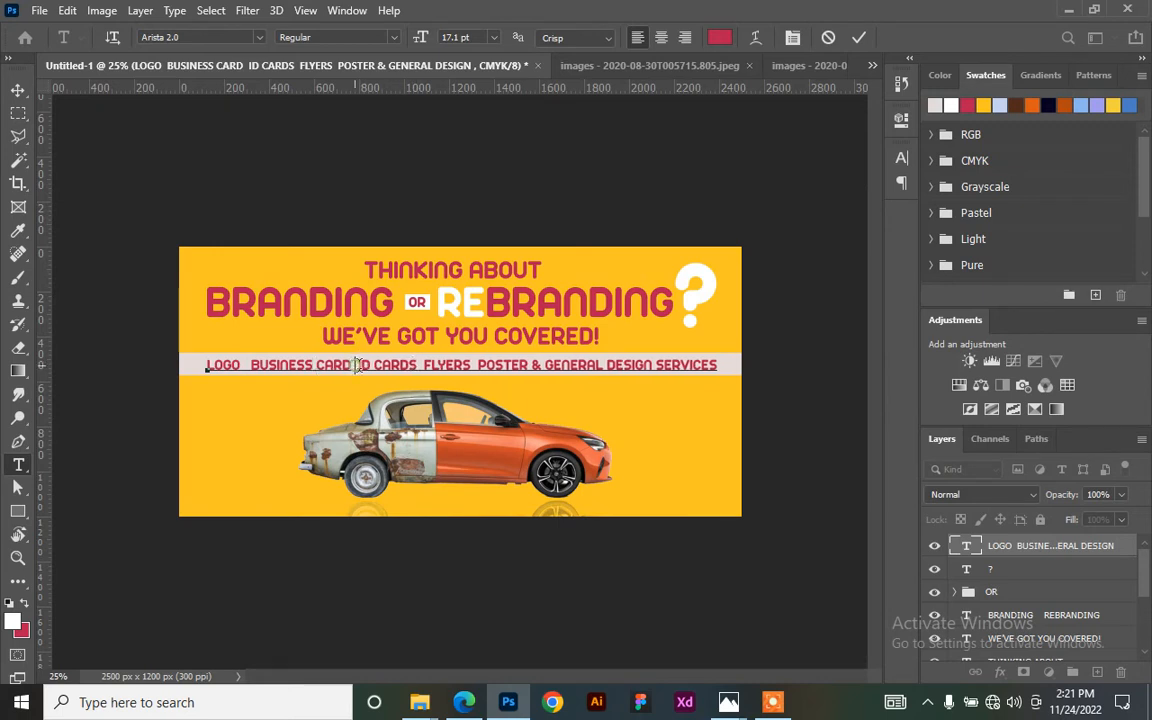
click(426, 364)
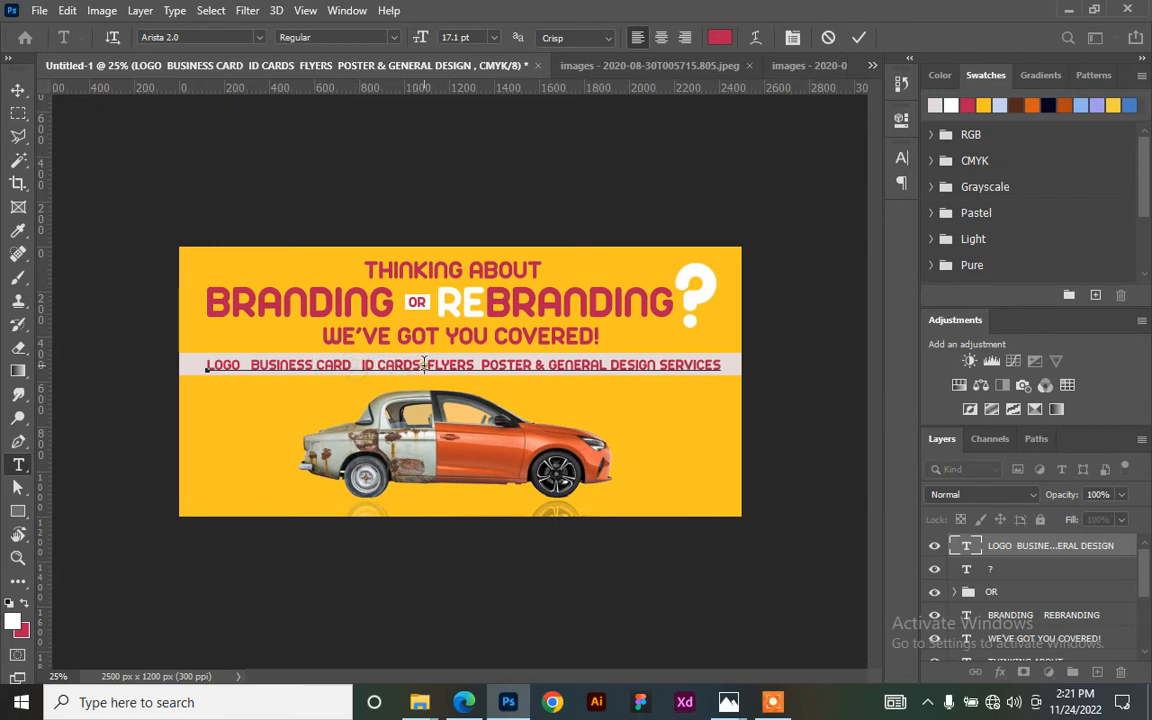
click(478, 364)
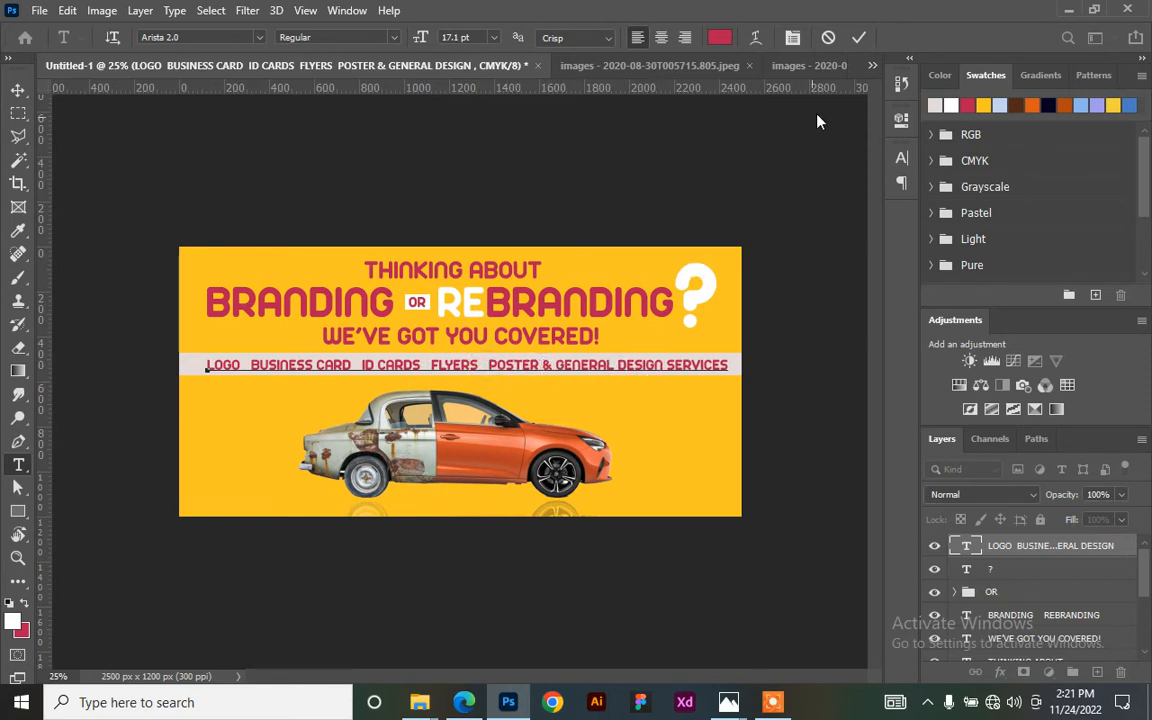
click(858, 37)
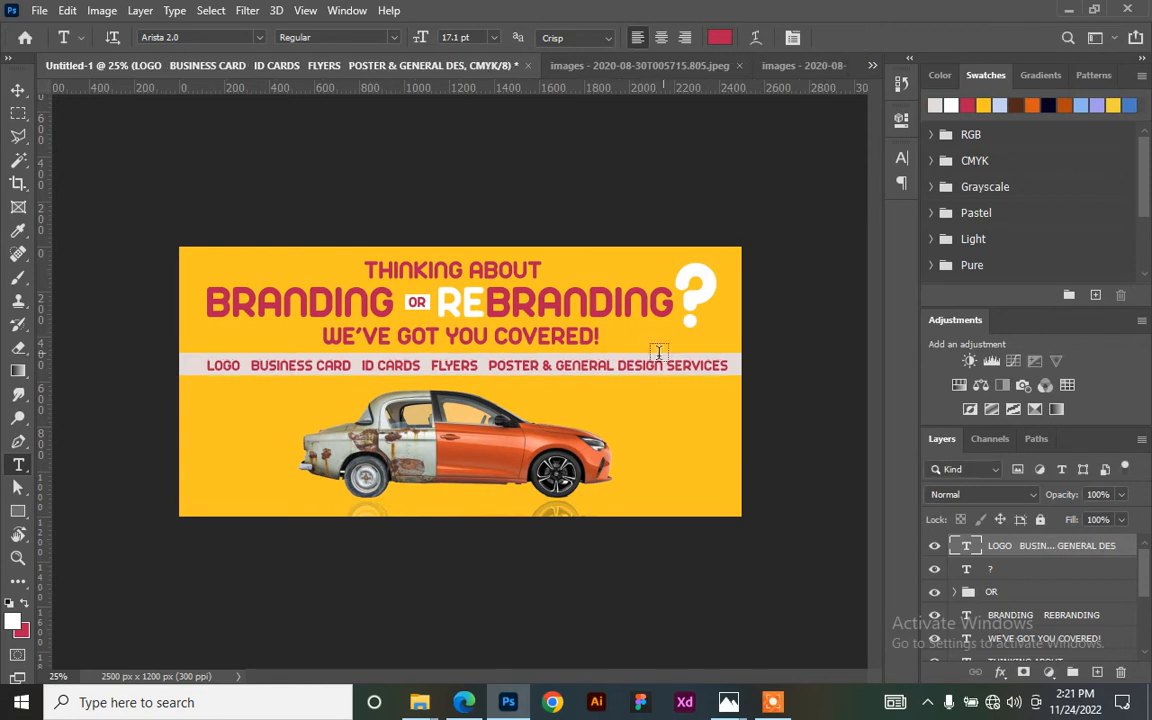
- Centre the services line horizontally on the canvas using a Select All alignment
key(v)
key(ctrl+a)
click(407, 38)
key(ctrl+d)
key(ctrl+plus)
key(ctrl+plus)
key(ctrl+plus)
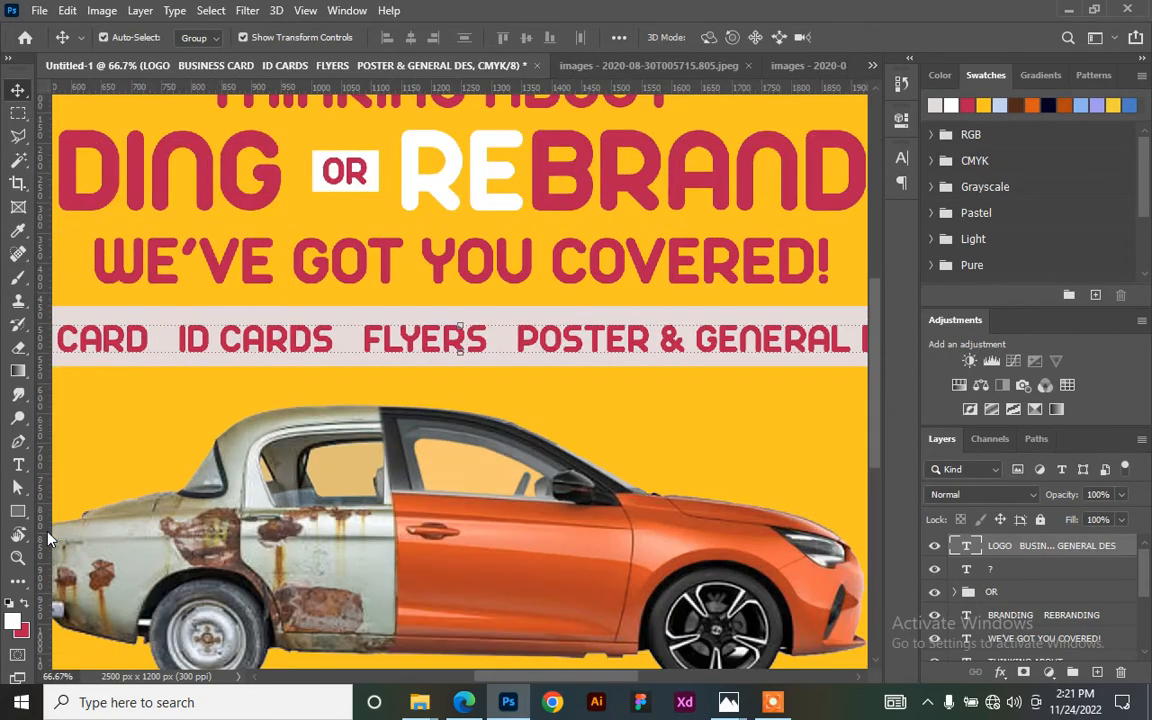
drag(105, 514, 439, 310)
drag(254, 271, 378, 402)
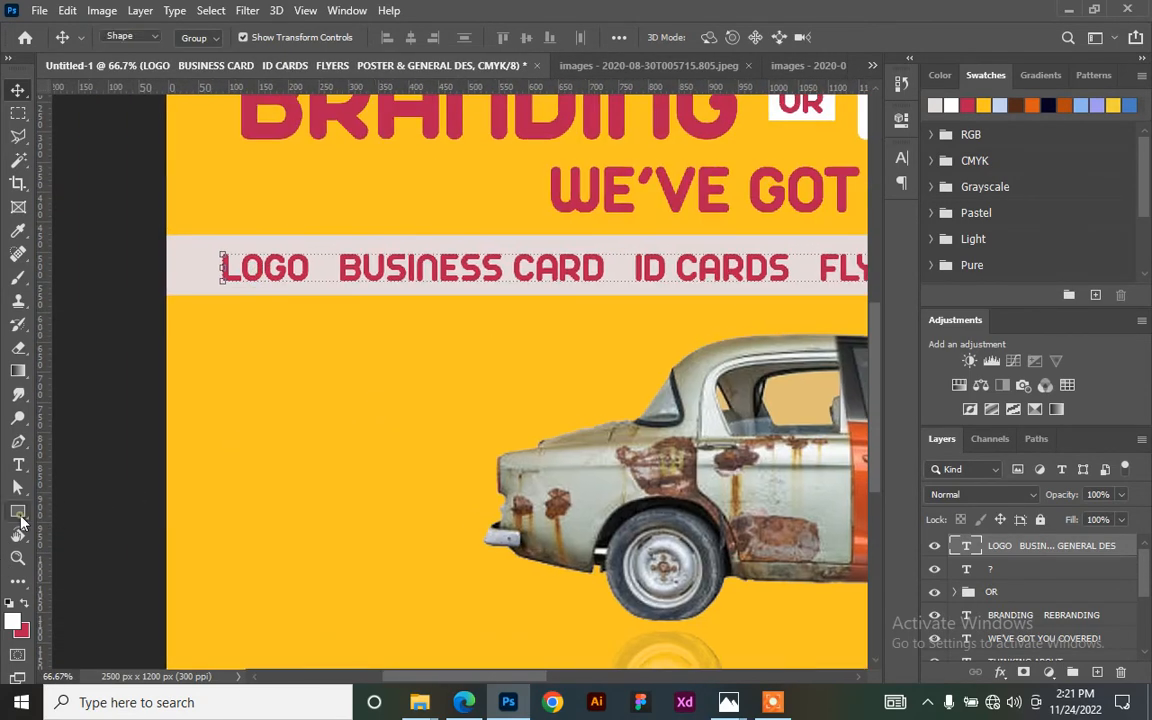
- Draw a small red ellipse dot after LOGO in the services line
click(19, 515)
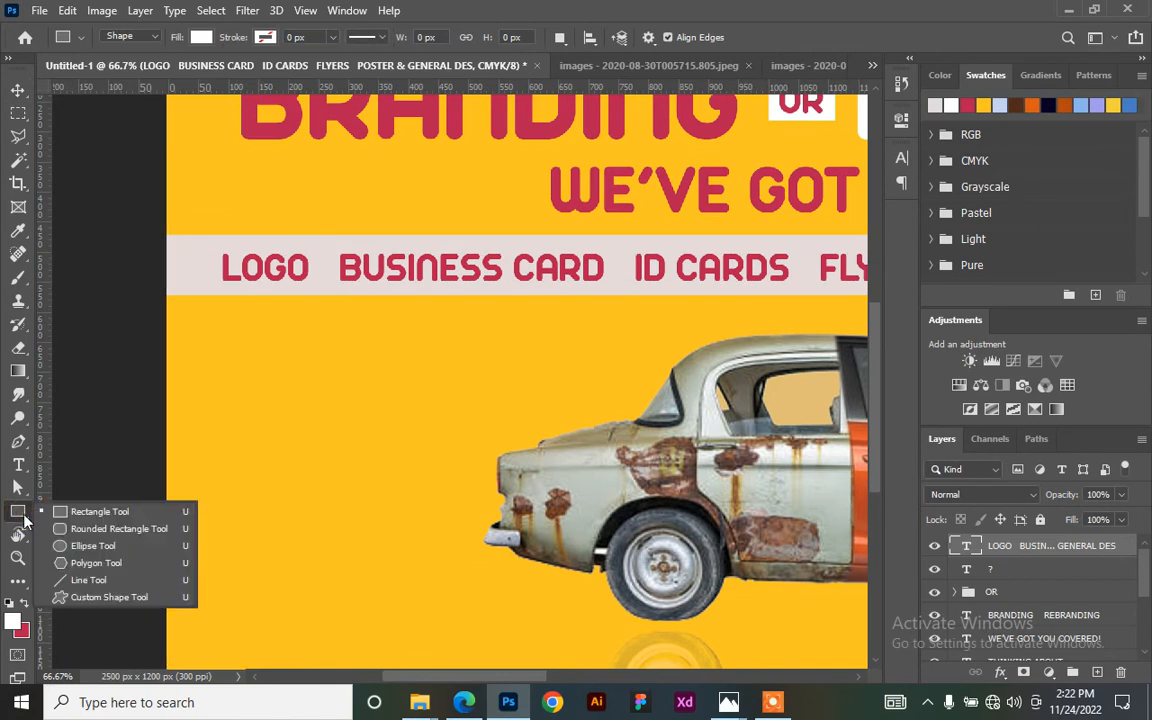
click(67, 549)
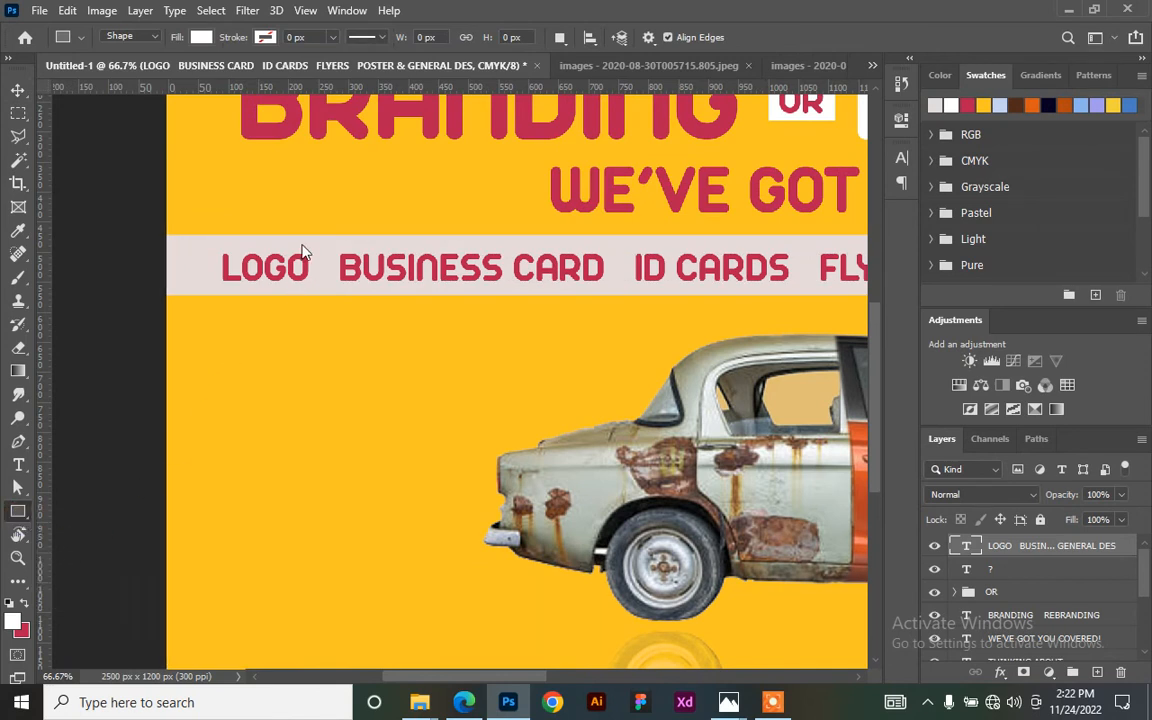
drag(320, 265, 327, 278)
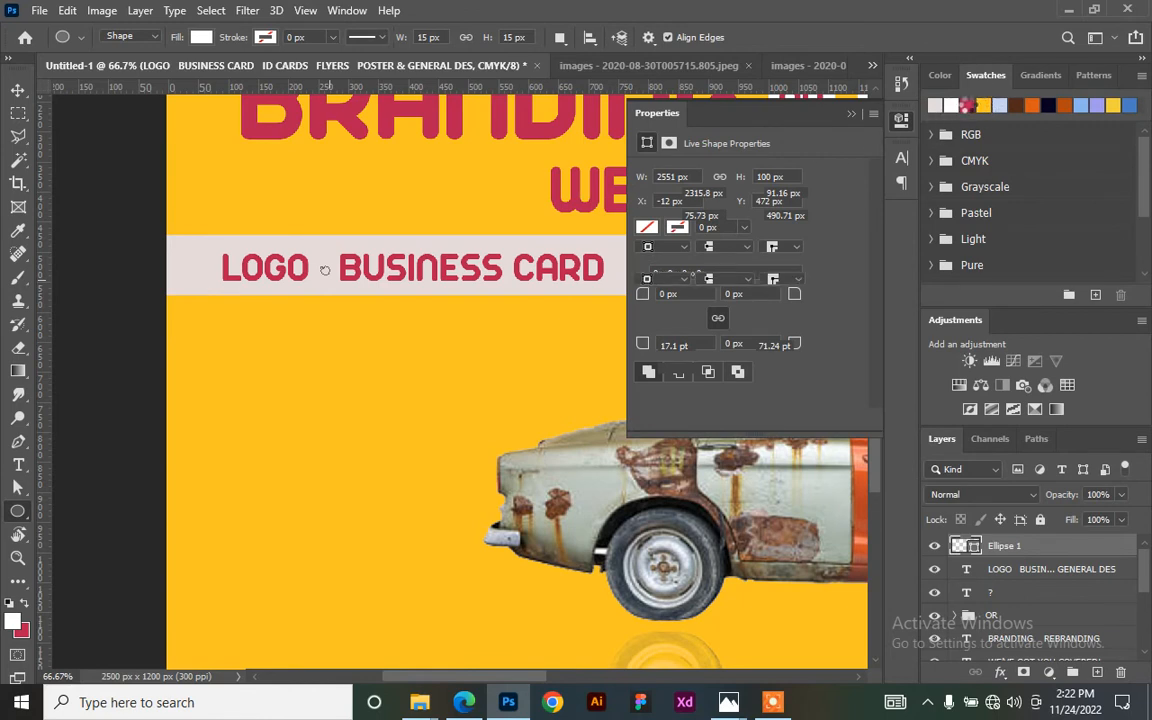
click(967, 106)
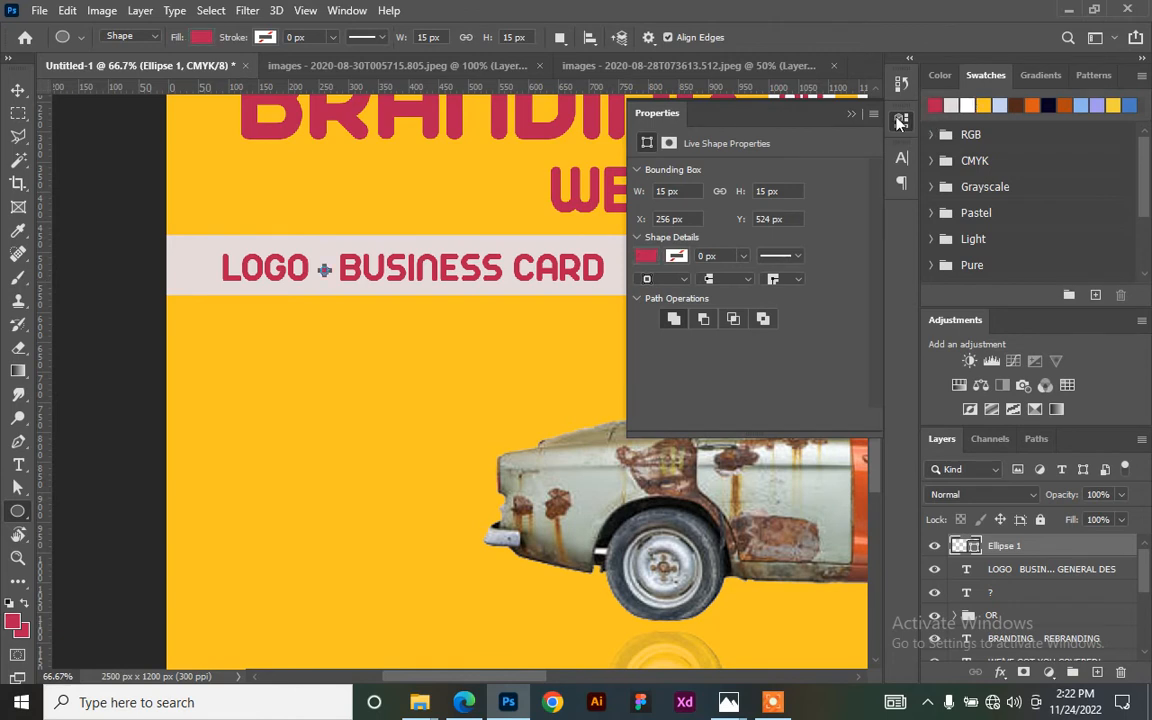
click(900, 120)
click(18, 89)
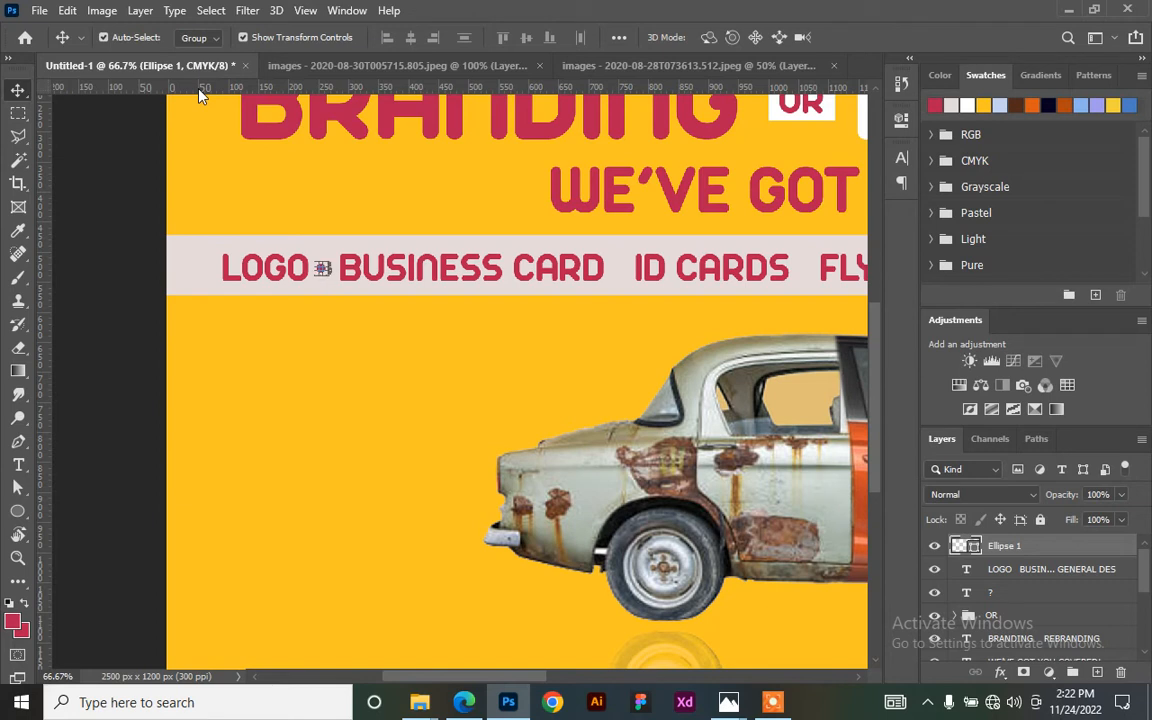
- Duplicate the dot three times, nudging copies before ID CARDS, toward FLYERS, and between FLYERS and POSTER
key(ctrl+j)
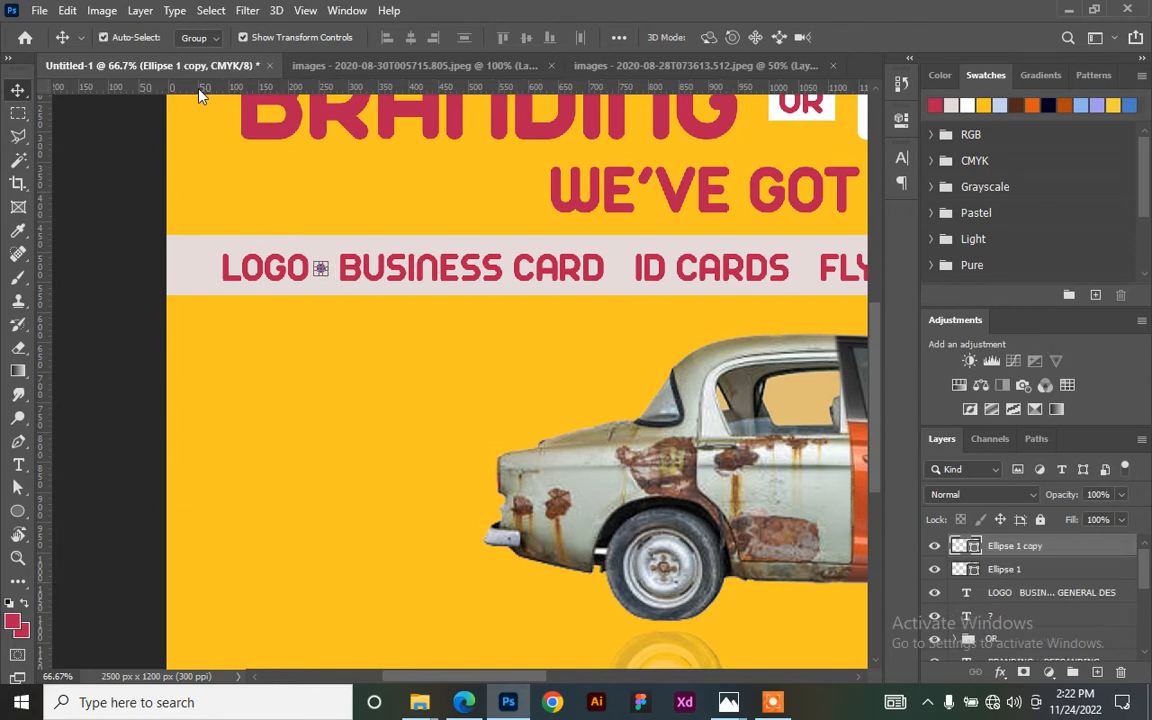
key(shift+Right)
key(shift+Right)
key(shift+Right)
key(shift+Right)
key(shift+Right)
key(shift+Right)
key(shift+Right)
key(shift+Right)
key(shift+Right)
key(shift+Right)
key(shift+Right)
key(shift+Right)
key(shift+Right)
key(shift+Right)
key(shift+Right)
key(shift+Right)
key(shift+Right)
key(shift+Right)
key(shift+Right)
key(shift+Right)
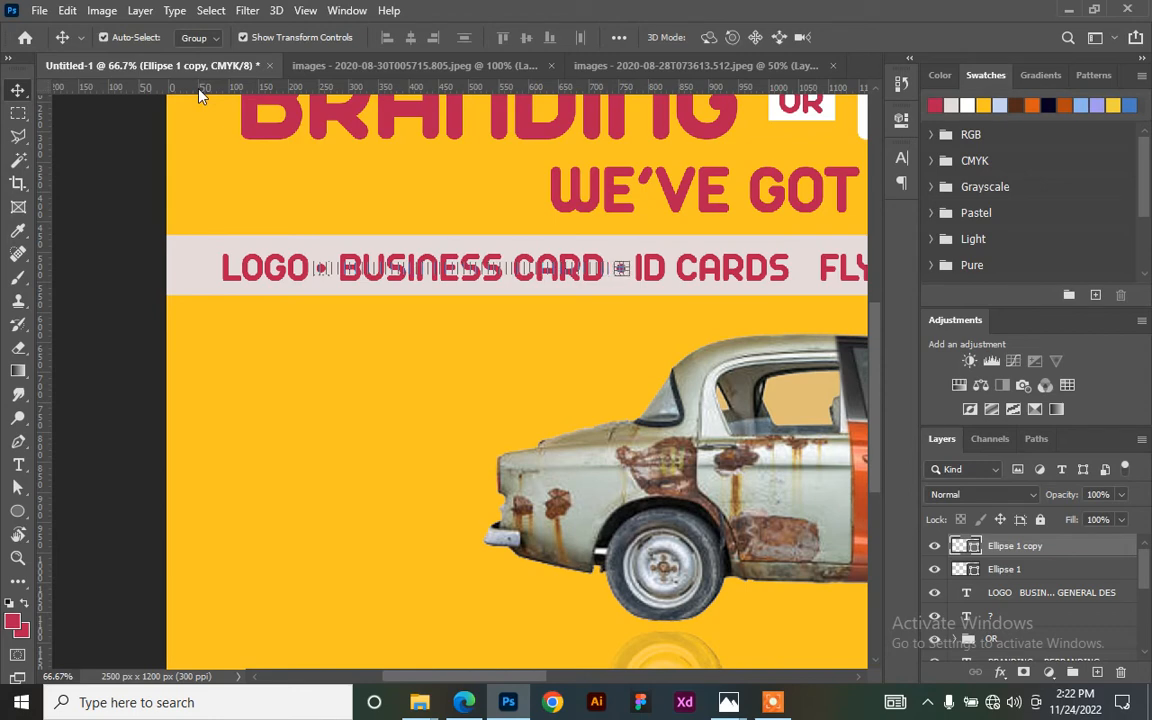
drag(589, 440, 318, 371)
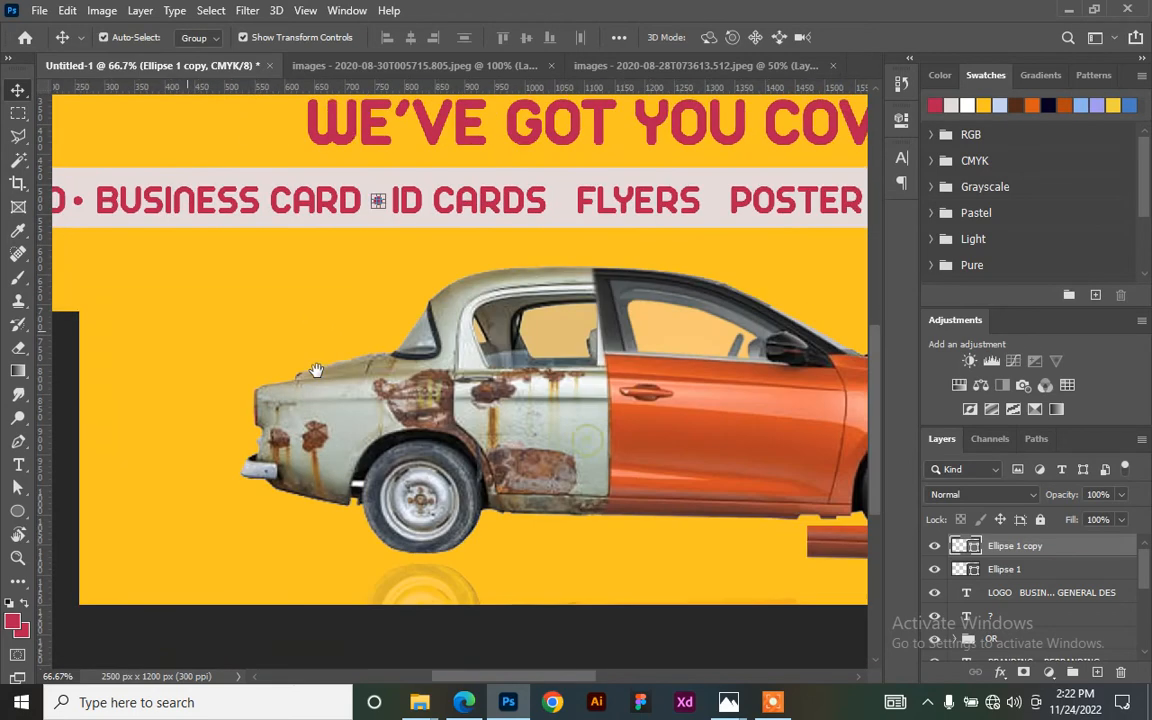
key(ctrl+j)
key(shift+Right)
key(shift+Right)
key(shift+Right)
key(shift+Right)
key(shift+Right)
key(shift+Right)
key(shift+Right)
key(shift+Right)
key(shift+Right)
key(shift+Right)
key(shift+Right)
key(shift+Right)
key(shift+Right)
key(shift+Right)
key(shift+Right)
key(shift+Right)
key(shift+Right)
key(shift+Right)
key(shift+Right)
key(shift+Right)
key(shift+Right)
key(shift+Right)
key(shift+Right)
key(shift+Right)
key(shift+Right)
key(shift+Right)
key(shift+Right)
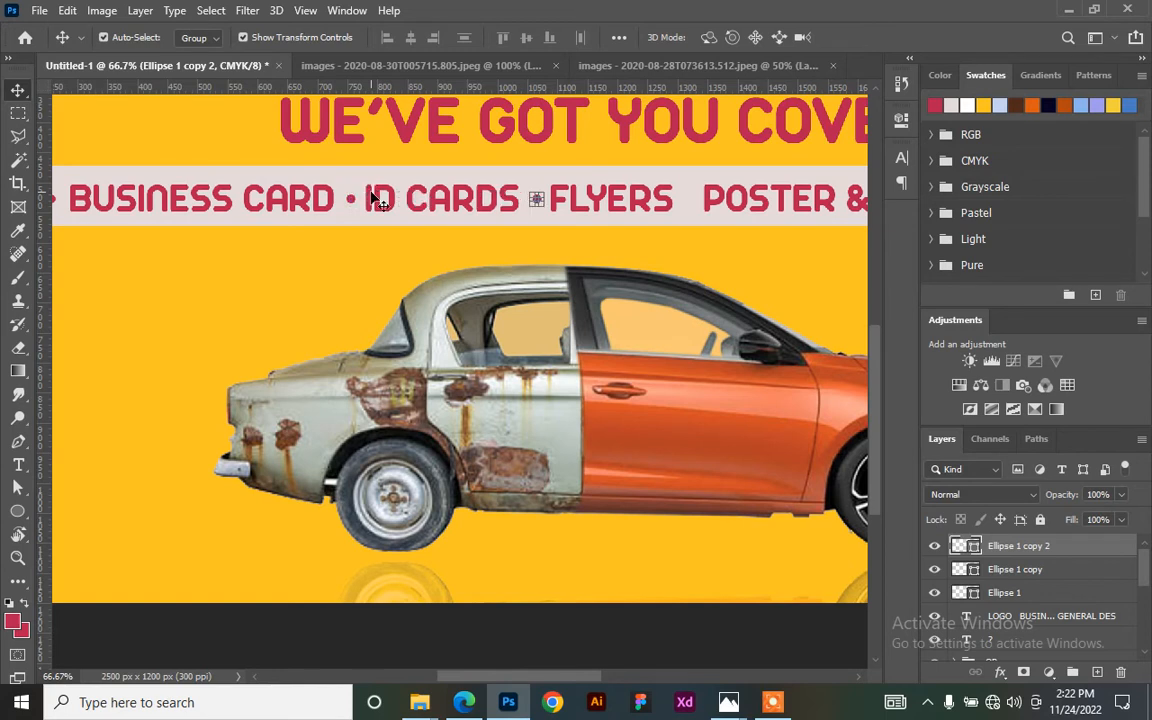
key(ctrl+j)
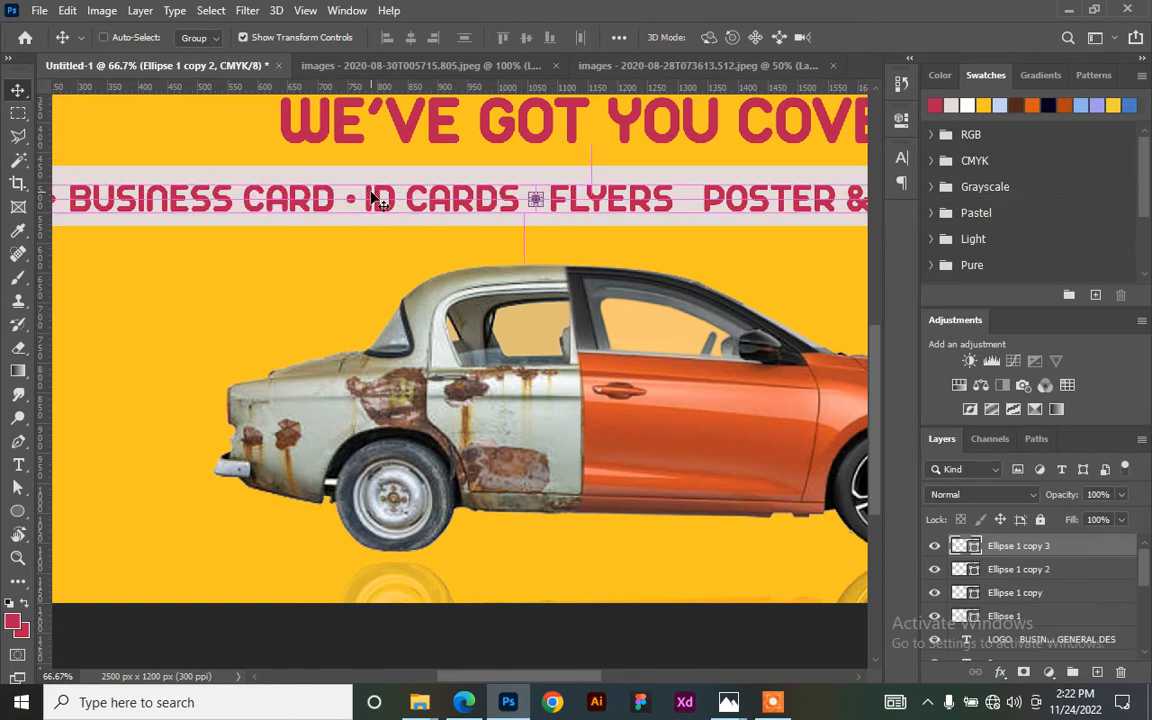
key(shift+Right)
key(shift+Right)
key(shift+Right)
key(shift+Right)
key(shift+Right)
key(shift+Right)
key(shift+Right)
key(shift+Right)
key(shift+Right)
key(shift+Right)
key(shift+Right)
key(shift+Right)
key(shift+Right)
key(shift+Right)
key(shift+Right)
key(shift+Right)
key(shift+Right)
key(shift+Right)
key(shift+Right)
key(shift+Right)
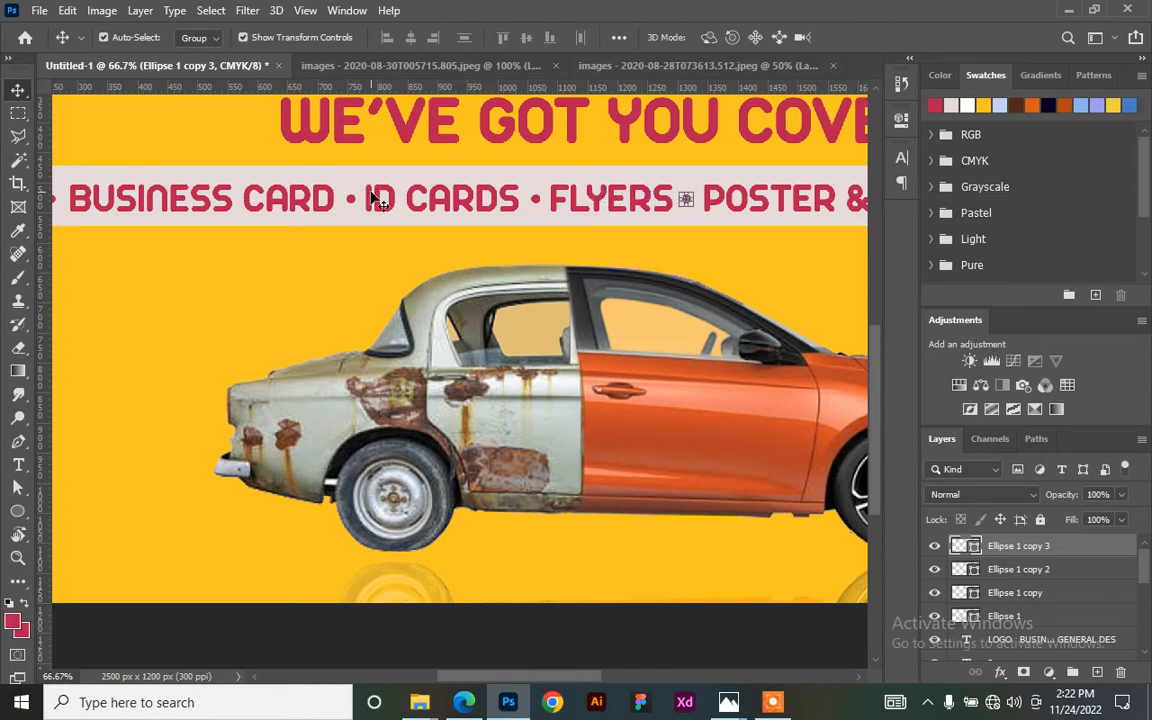
key(ctrl+minus)
key(ctrl+minus)
key(ctrl+minus)
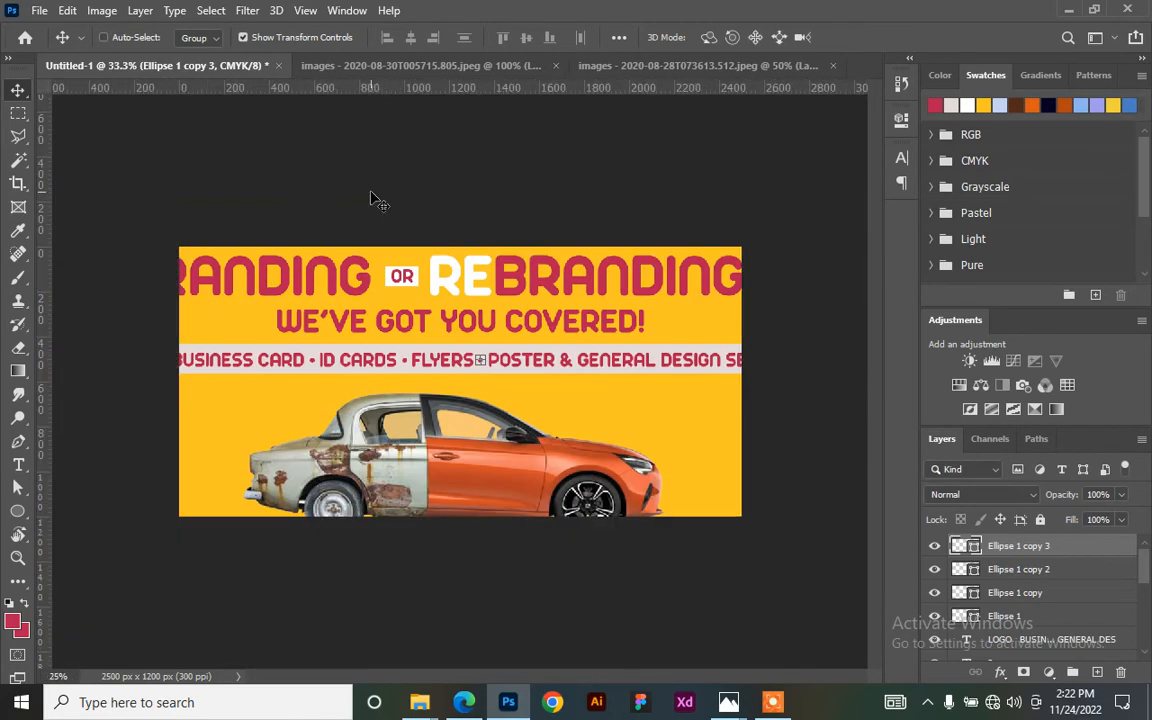
- Select the car with its reflection and nudge them up about 10 px
click(787, 443)
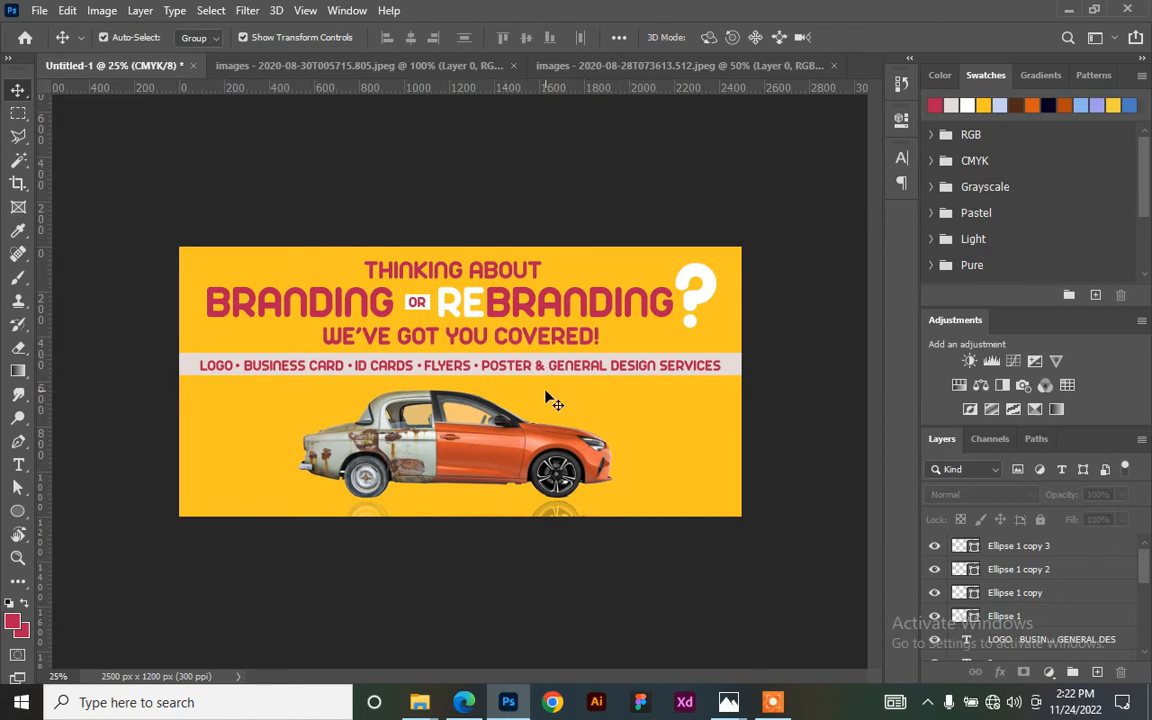
click(495, 463)
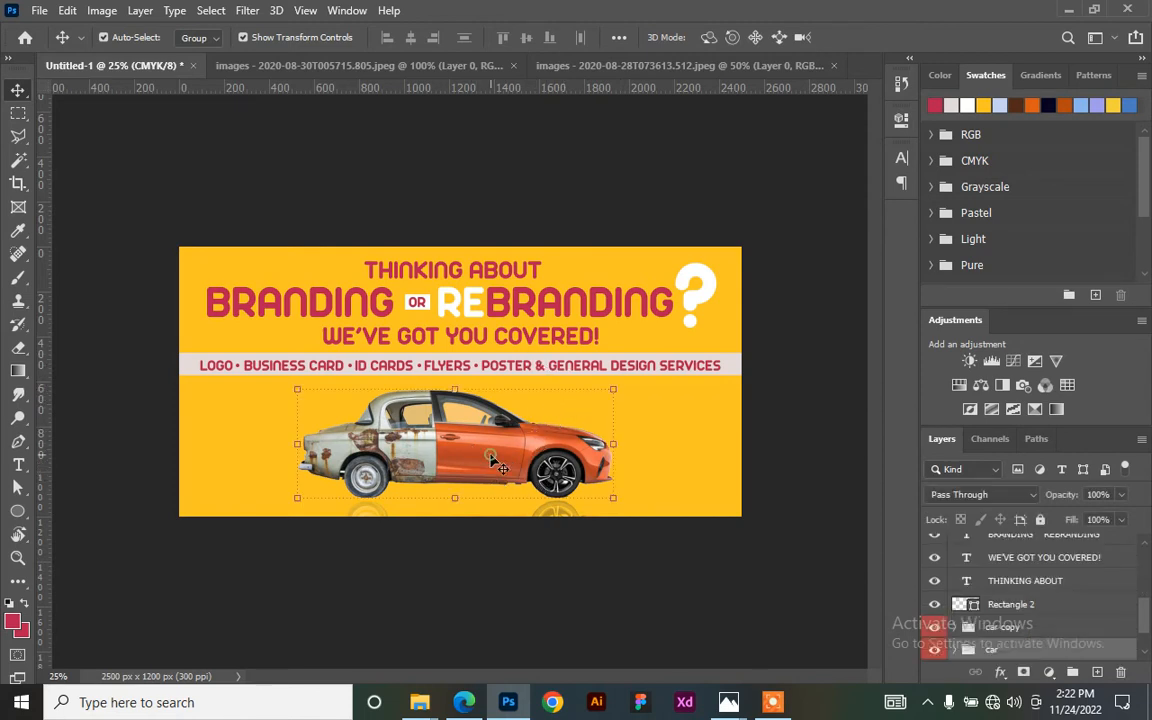
click(470, 575)
click(458, 475)
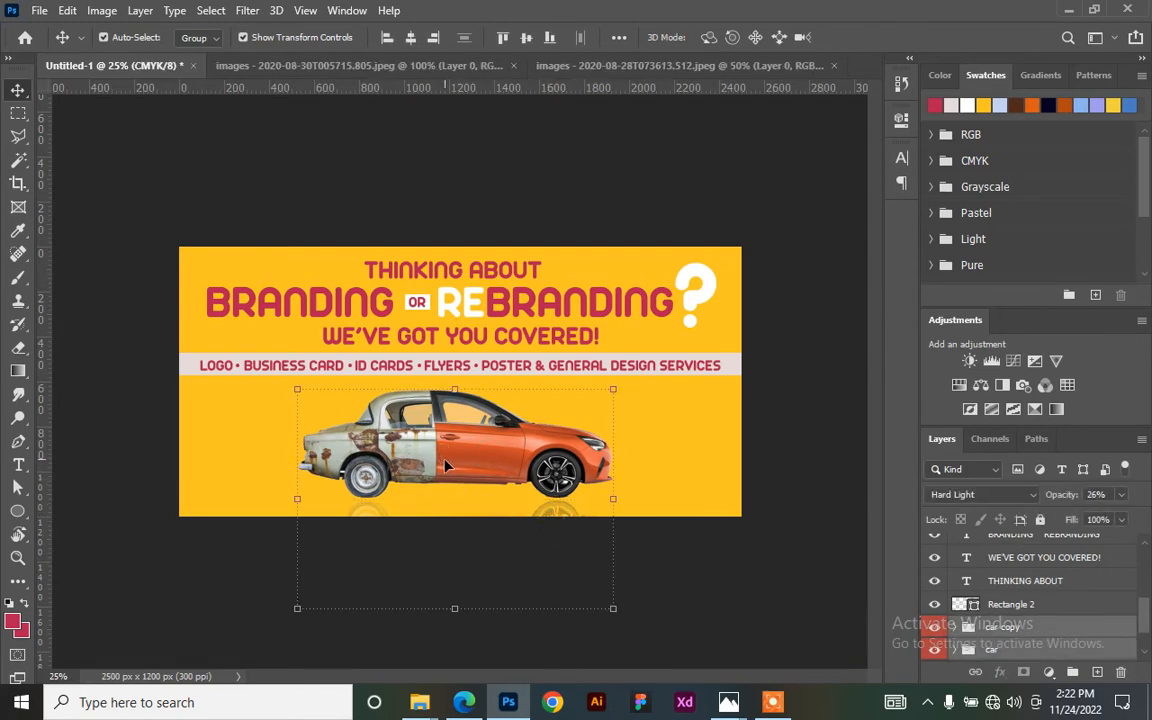
key(shift+Up)
key(shift+Up)
key(shift+Up)
key(shift+Up)
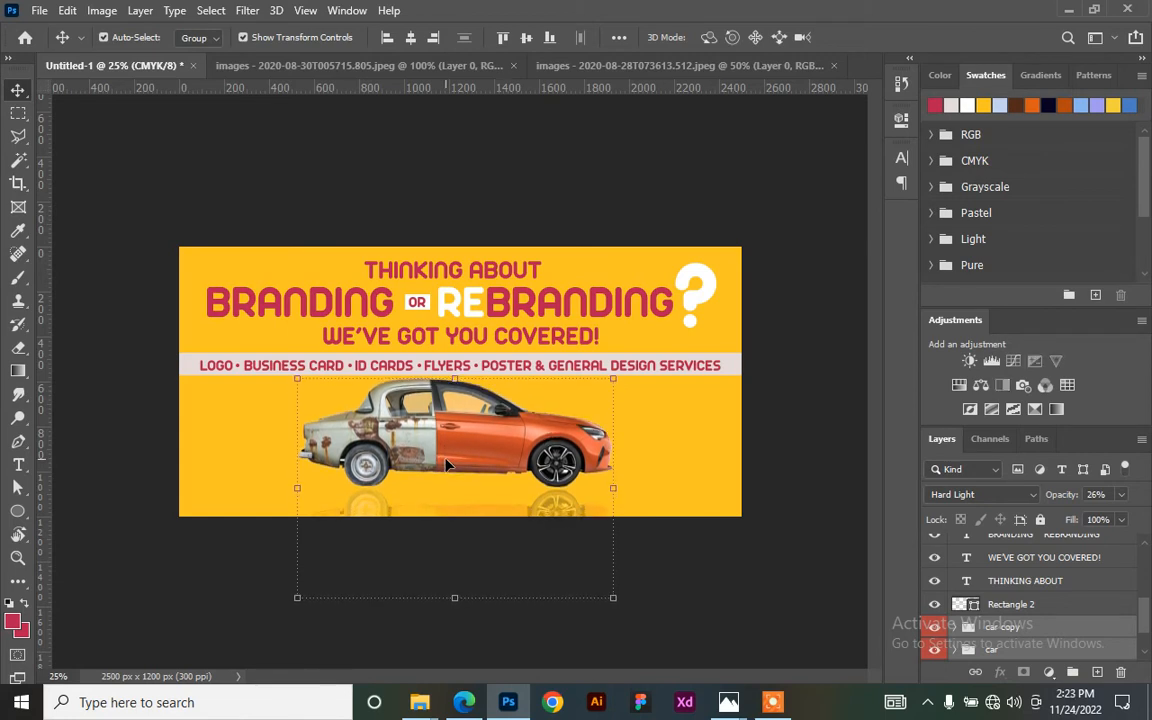
click(535, 174)
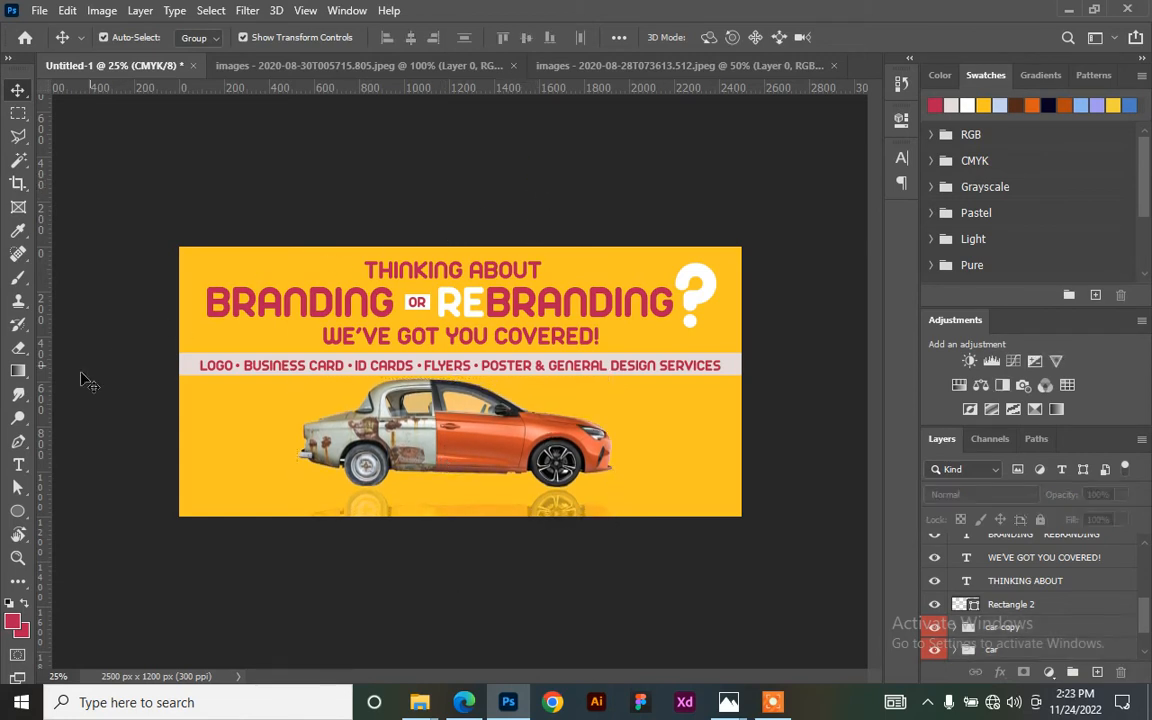
- Draw a red 2604 × 188 px rectangle across the bottom edge of the banner
click(18, 511)
right_click(18, 511)
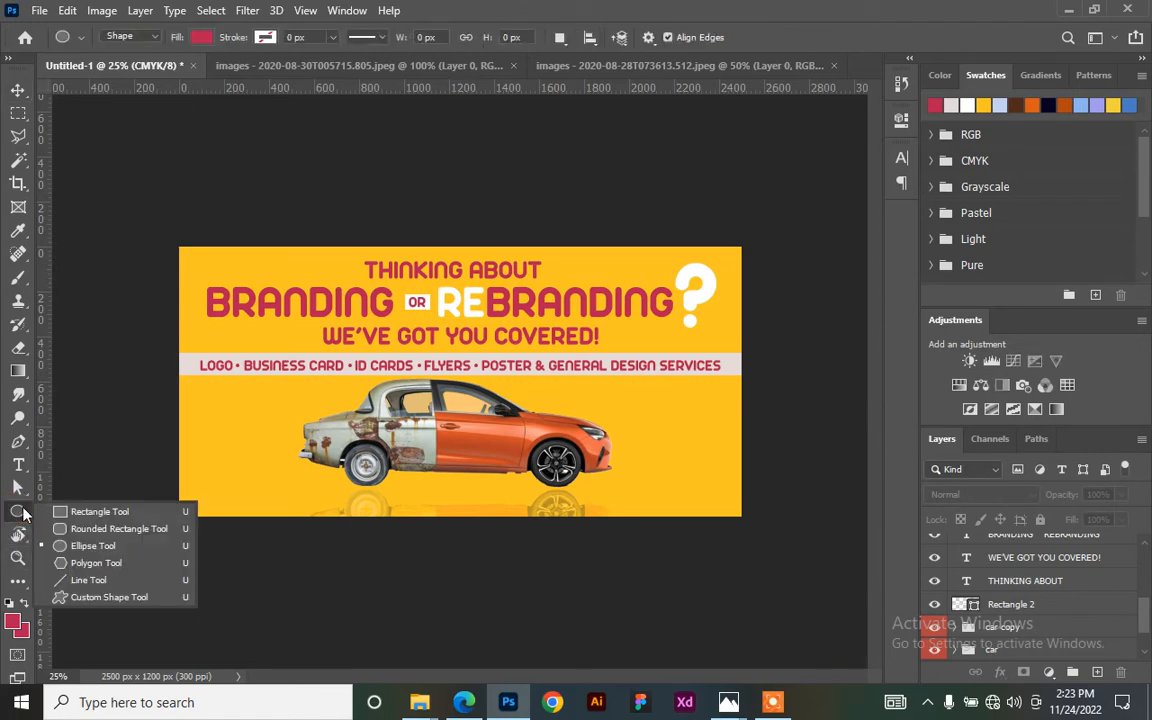
click(59, 516)
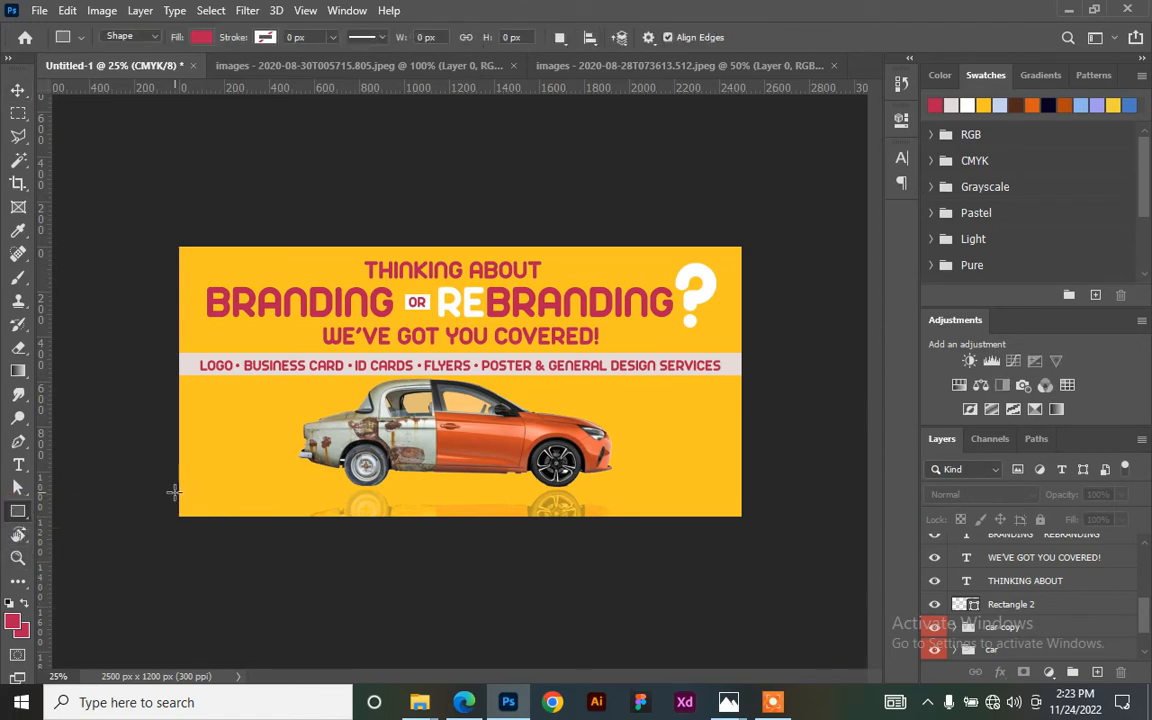
drag(173, 488, 759, 530)
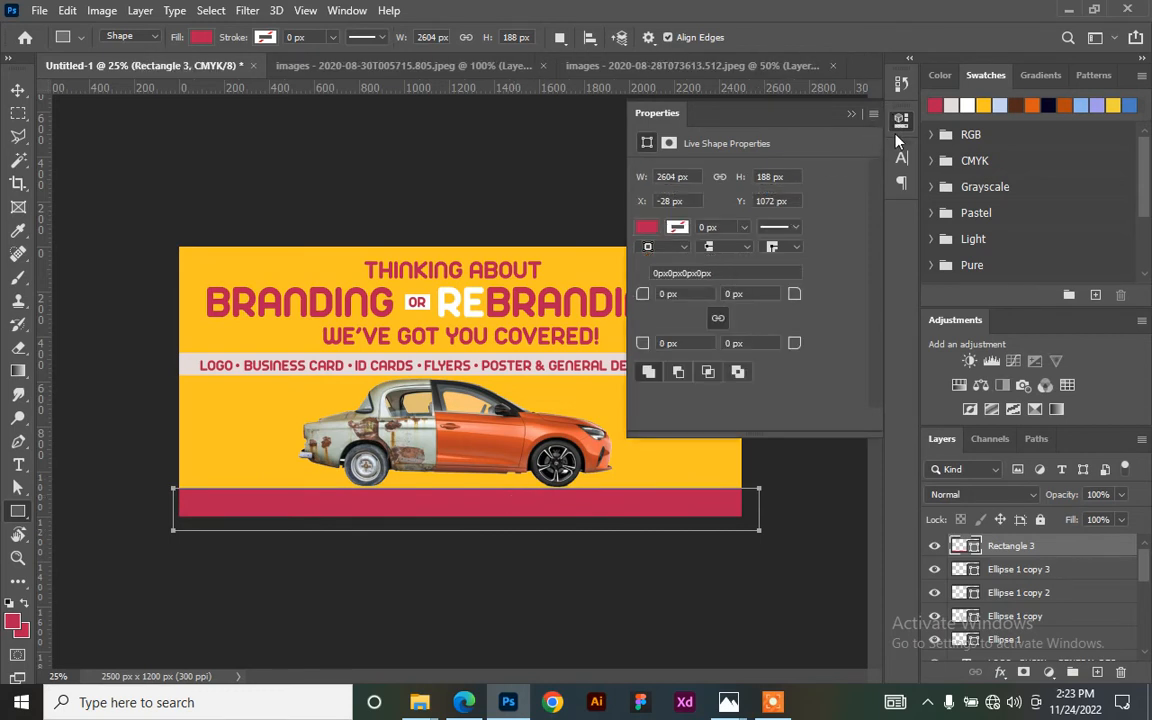
click(900, 124)
click(18, 90)
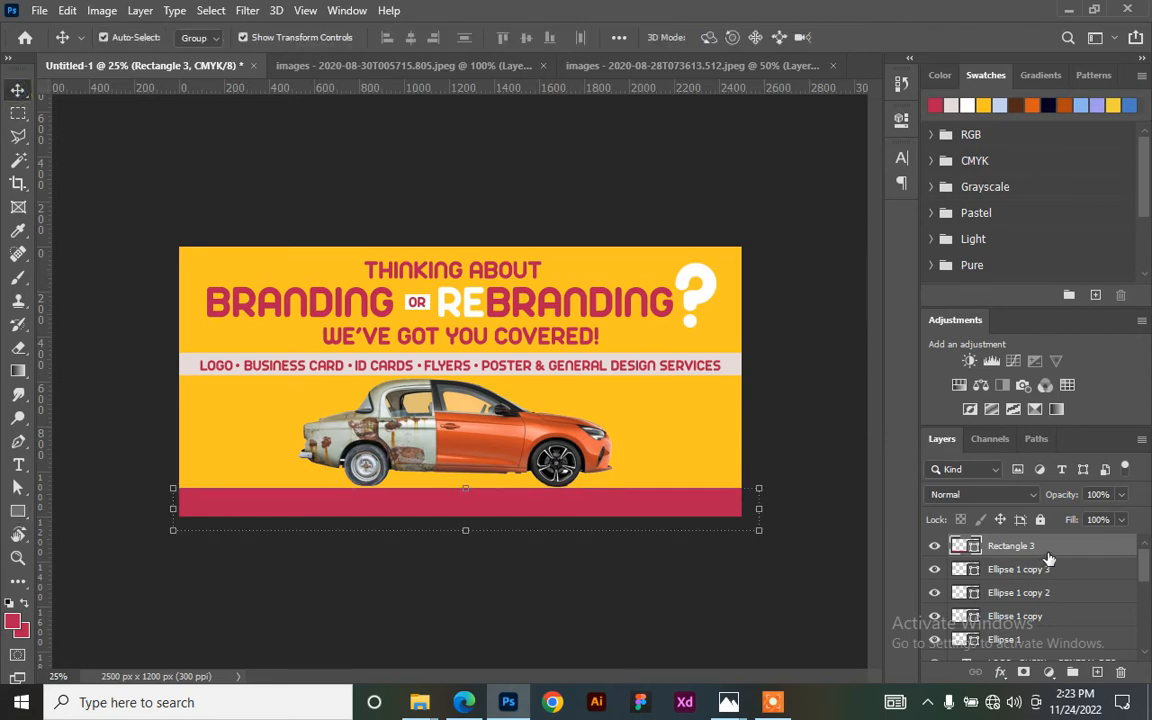
- Place the red bar beneath the car in the layer stack and stretch it up to about 175% height
scroll(1050, 610, down, 2)
drag(1067, 693, 1026, 609)
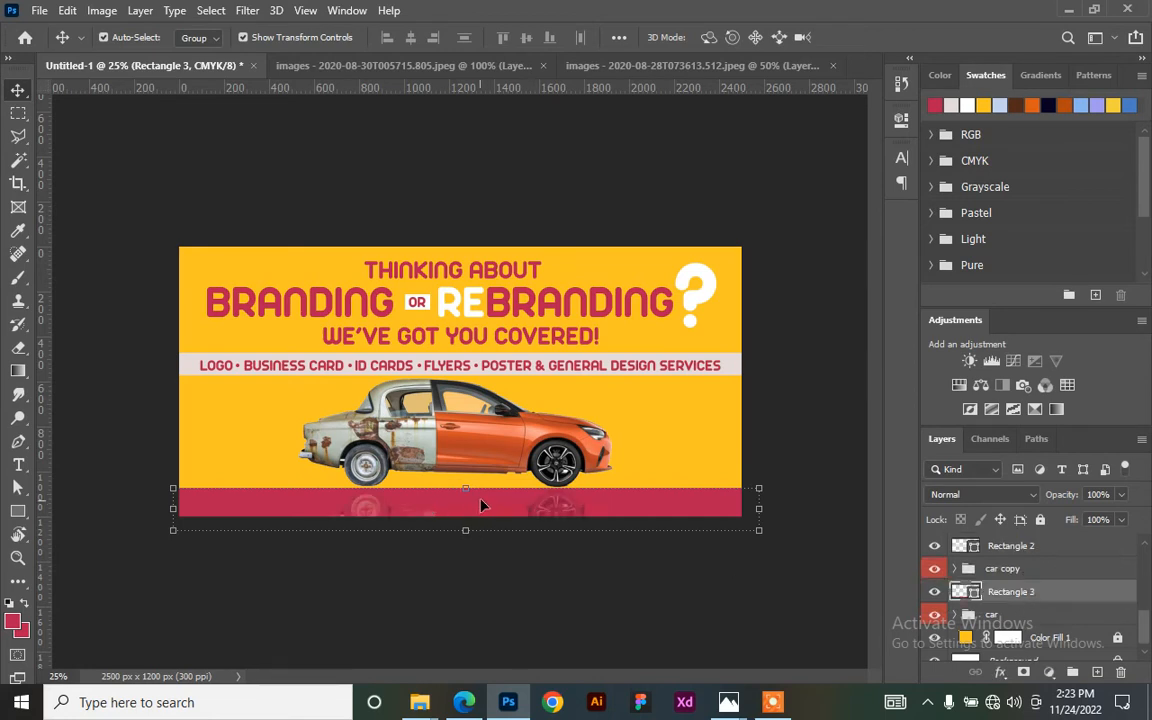
click(760, 400)
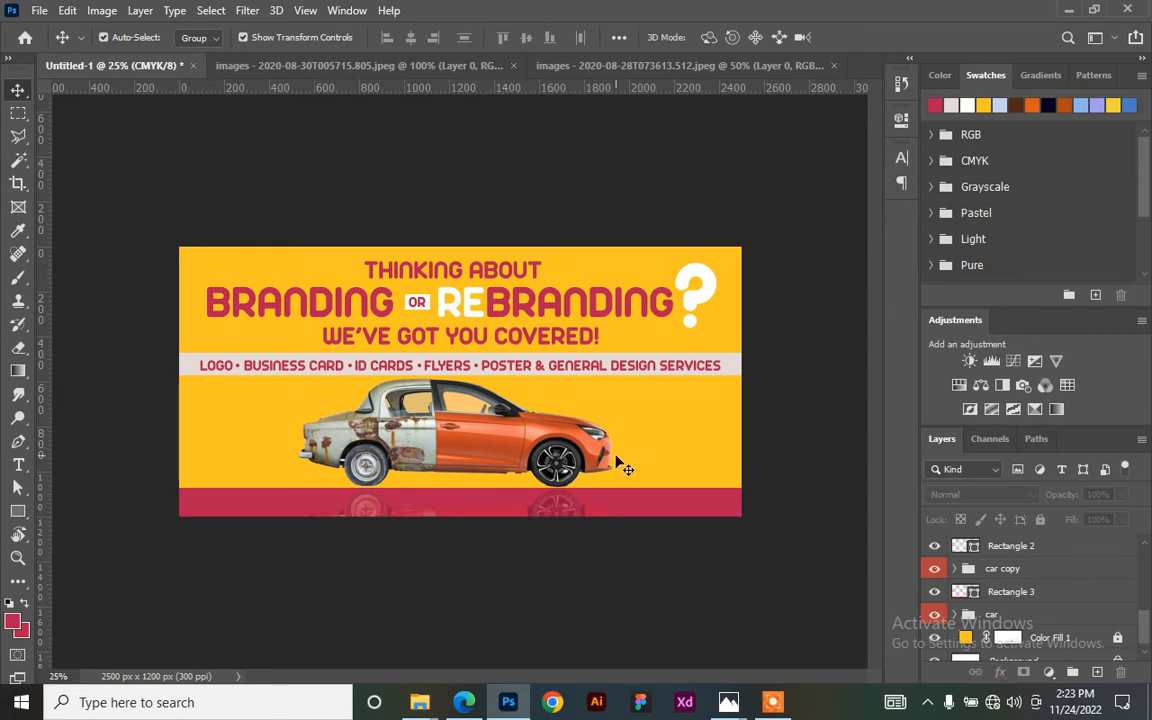
click(656, 500)
mouse_move(467, 488)
mouse_down()
mouse_move(469, 458)
mouse_move(474, 487)
mouse_up()
drag(1062, 598, 1059, 616)
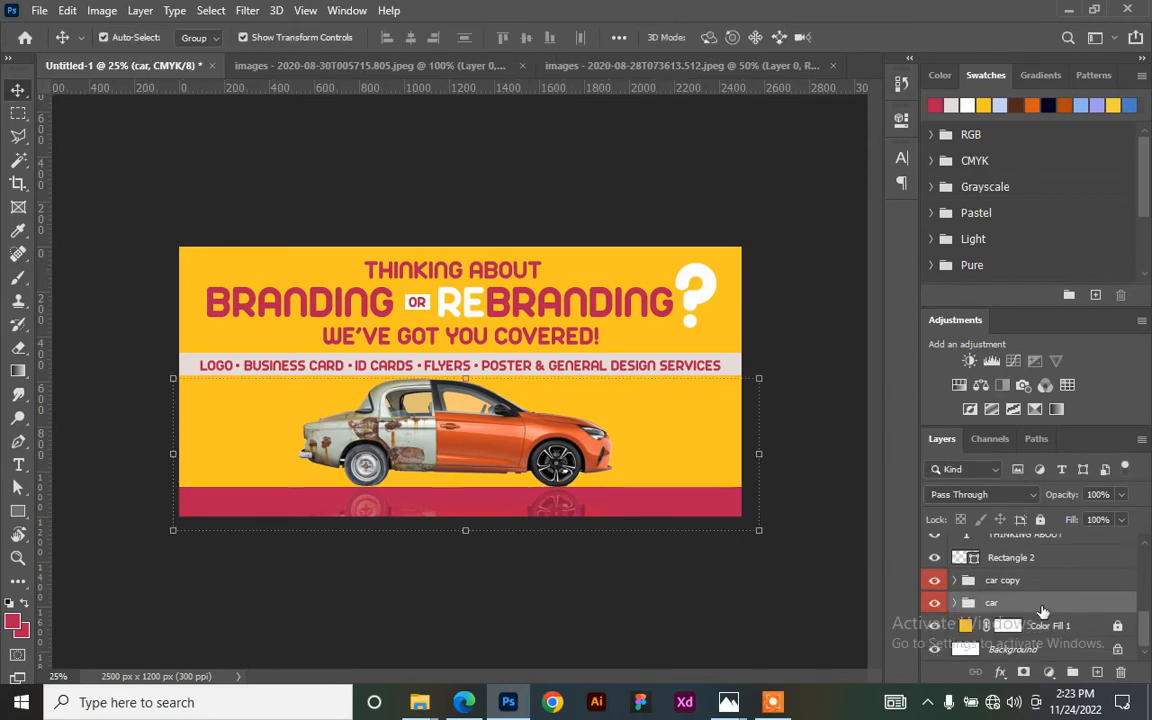
key(ctrl+z)
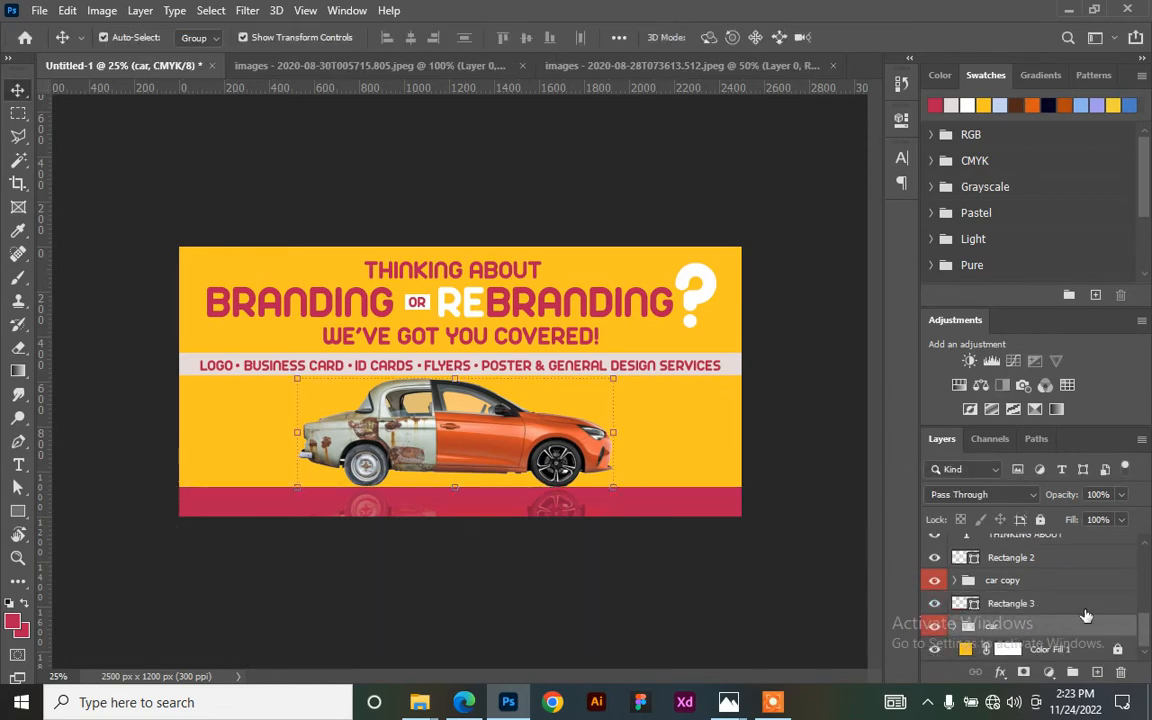
drag(1070, 588, 1062, 616)
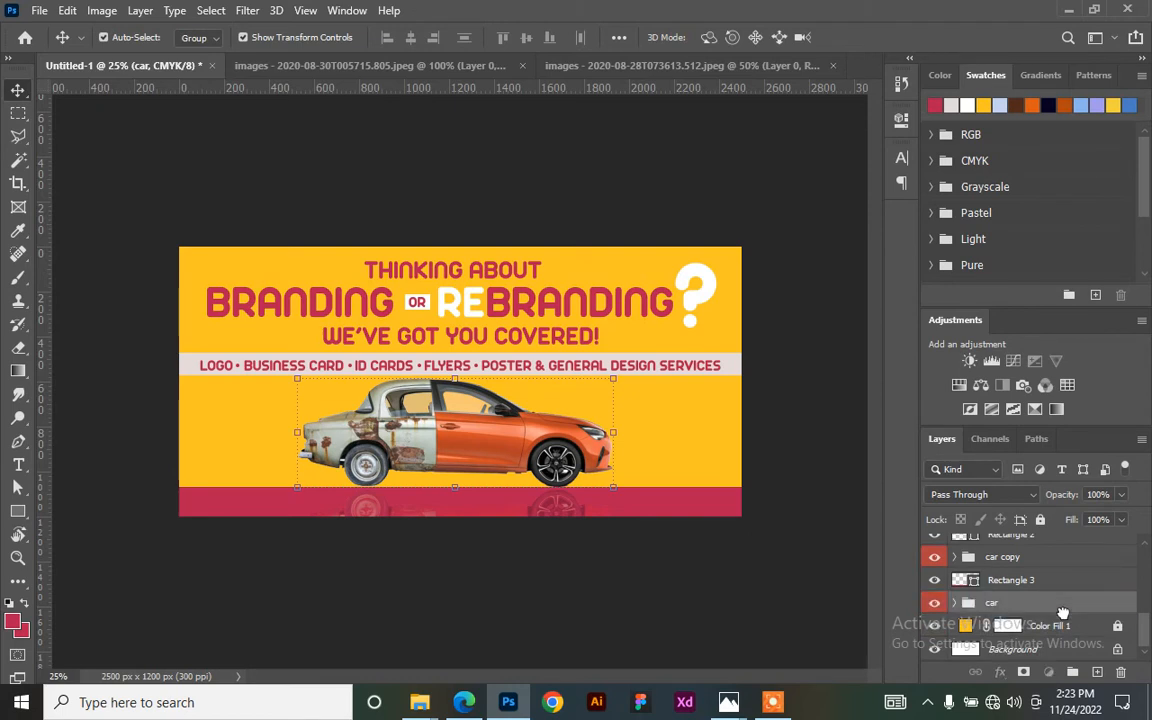
drag(475, 483, 471, 453)
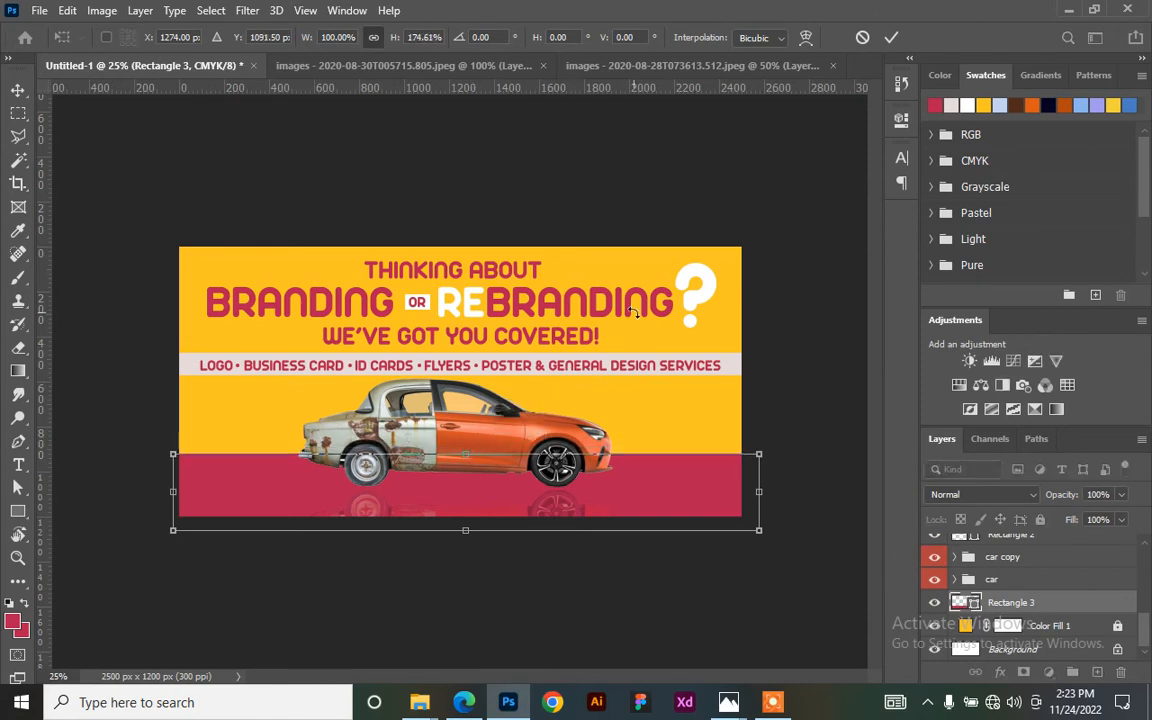
- Commit the bar's new height, then lower it slightly so its top sits just behind the wheels
click(891, 37)
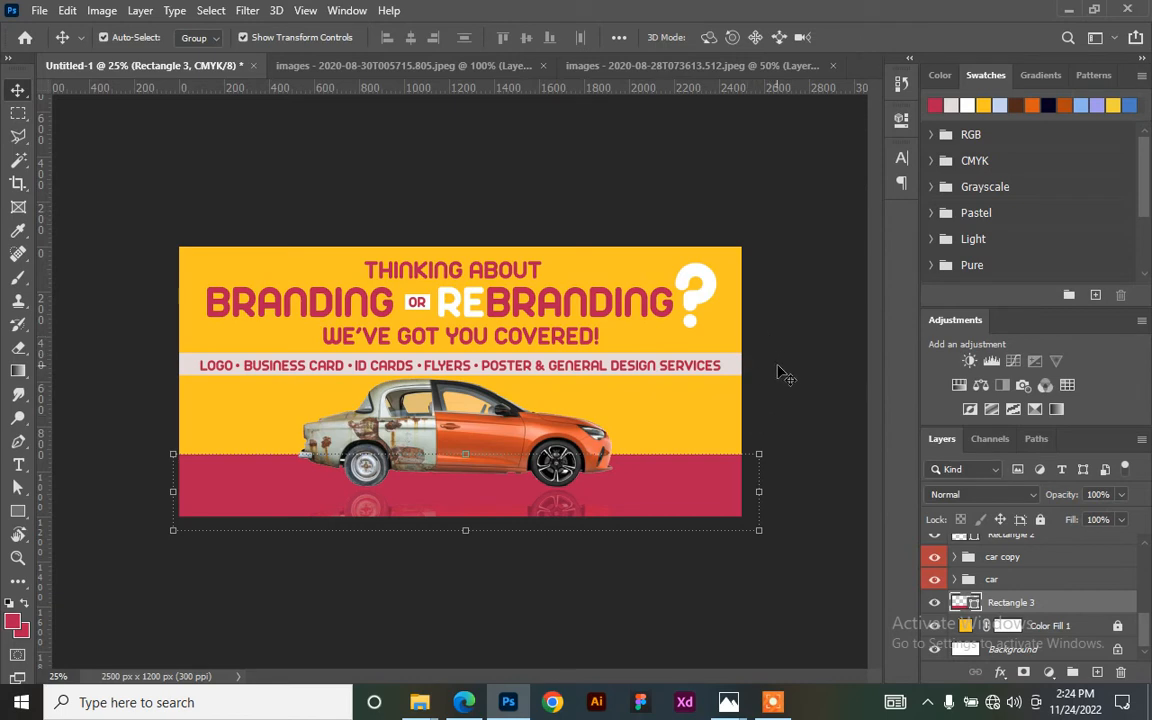
click(688, 440)
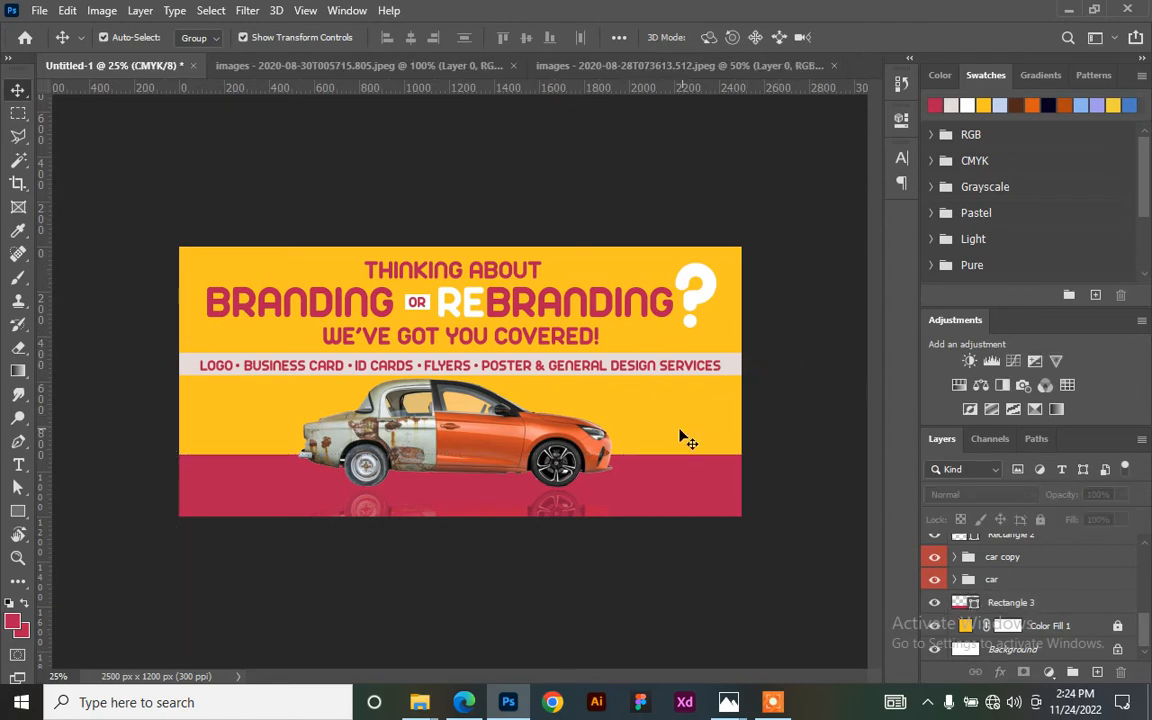
click(558, 508)
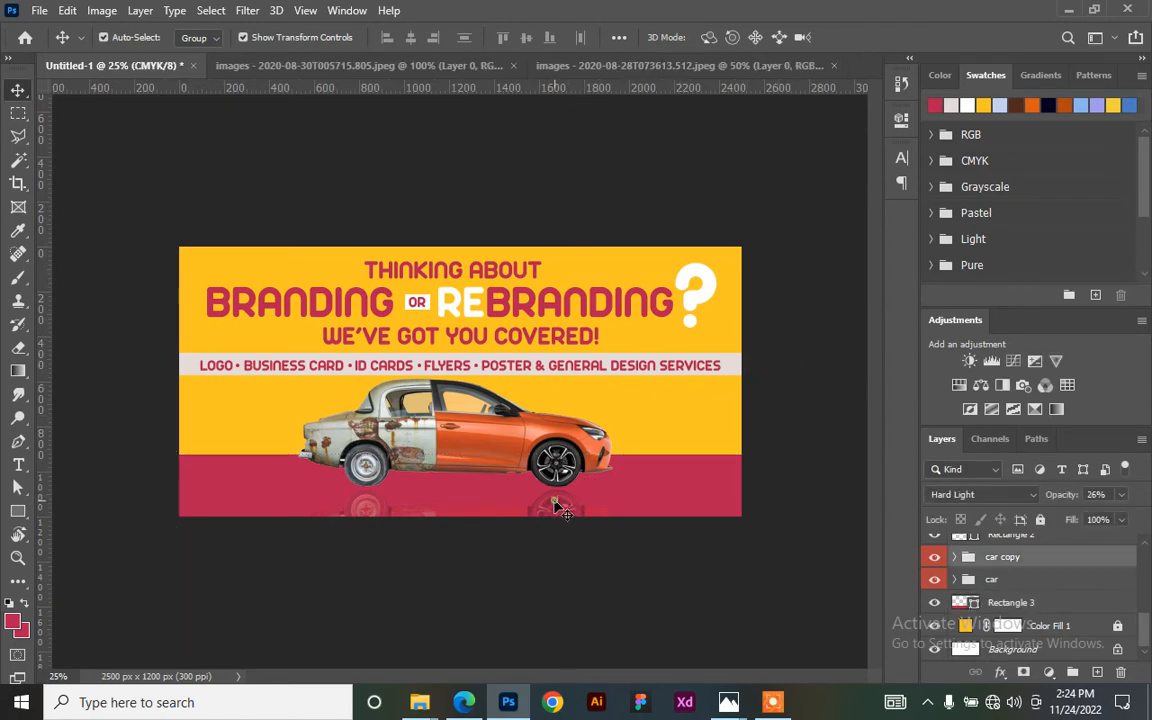
click(681, 483)
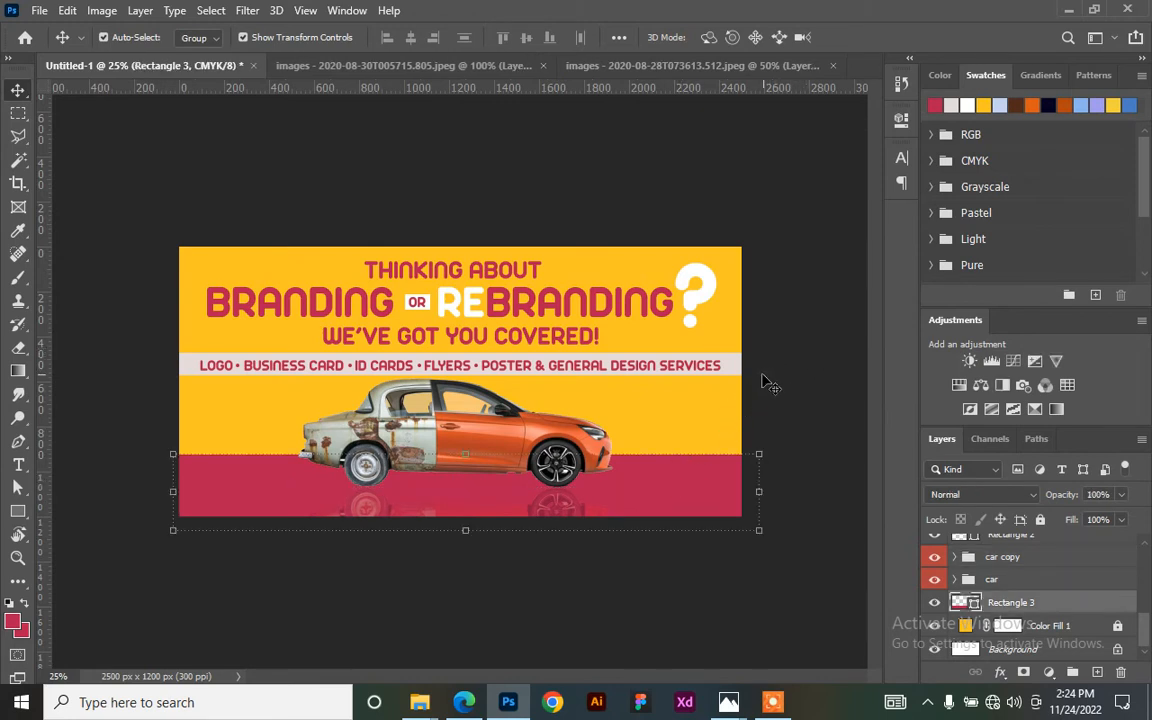
click(801, 347)
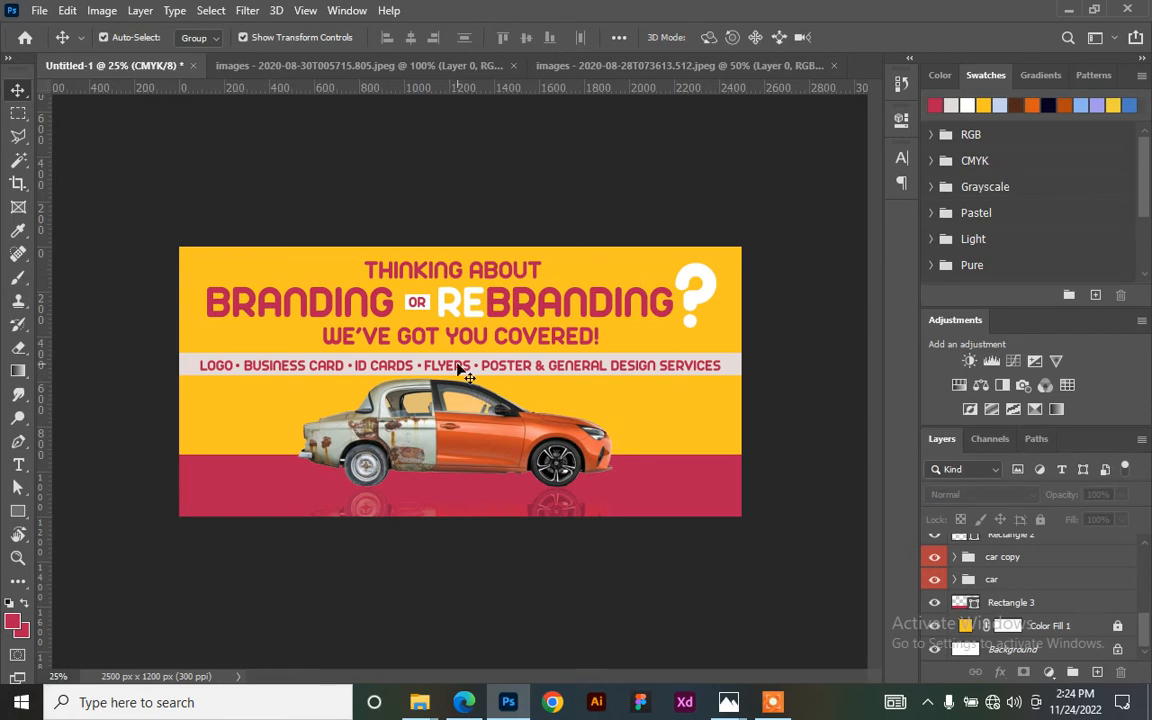
click(660, 490)
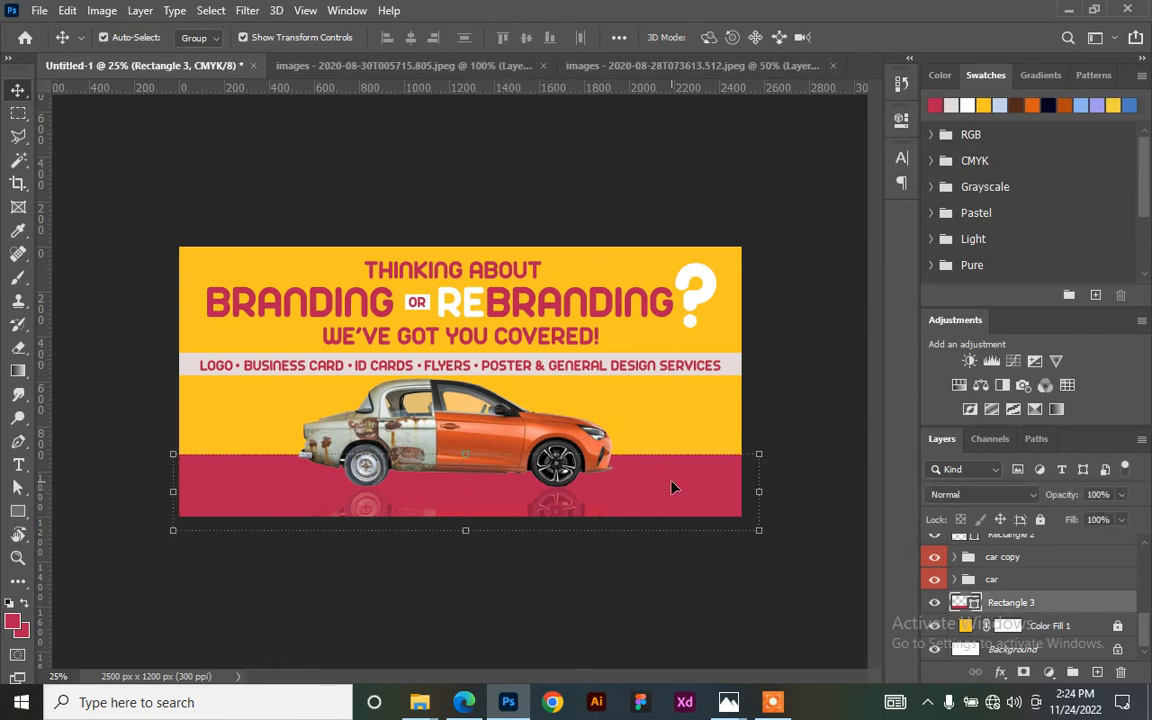
mouse_move(676, 485)
mouse_down()
mouse_move(676, 522)
mouse_move(676, 487)
mouse_up()
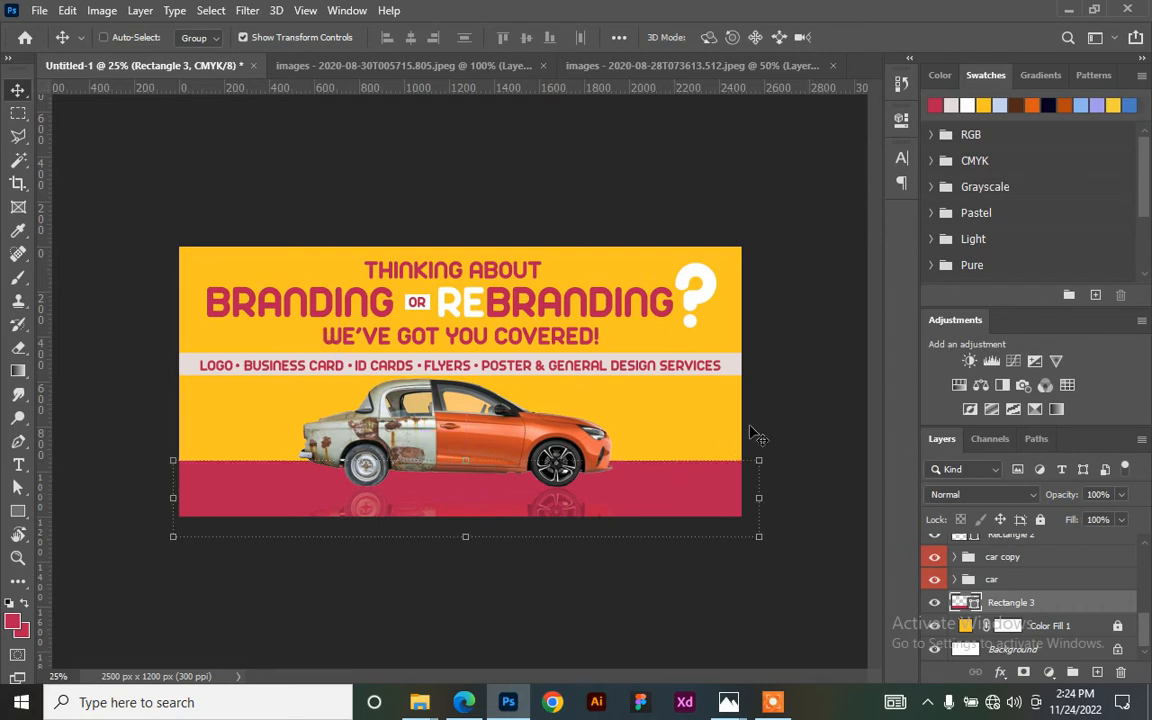
click(786, 360)
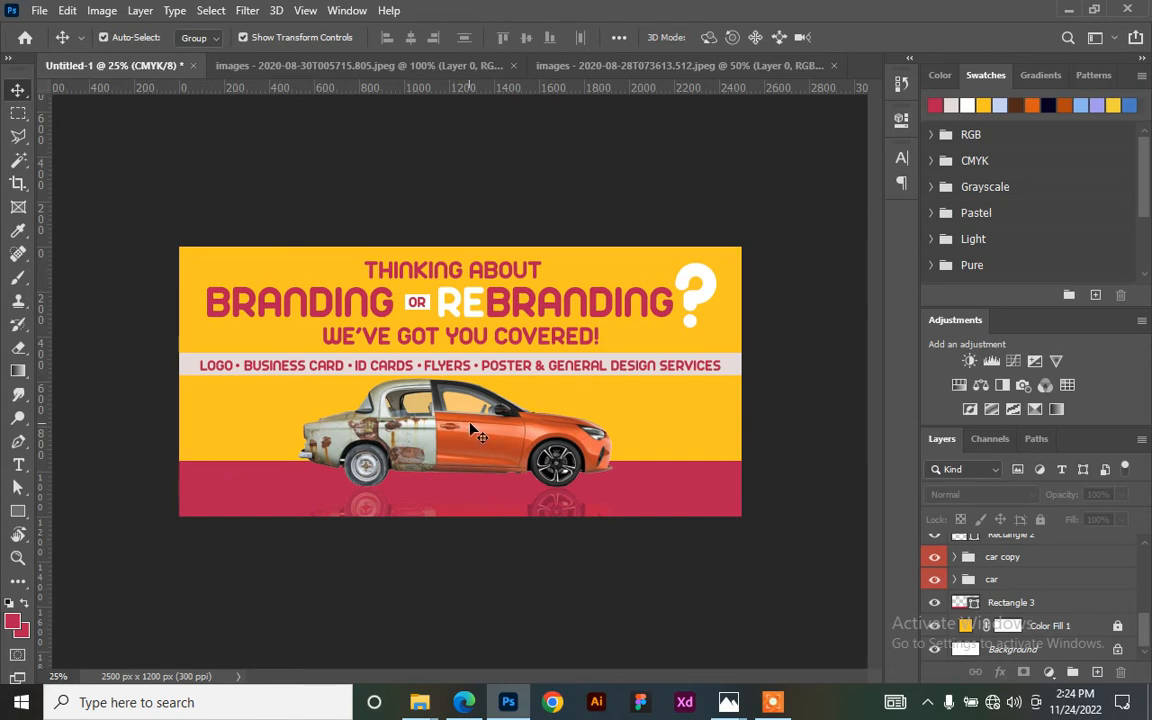
click(458, 426)
- Shift the car and its reflection left and scale them to about 112%, wheels on the red band
shift+click(362, 510)
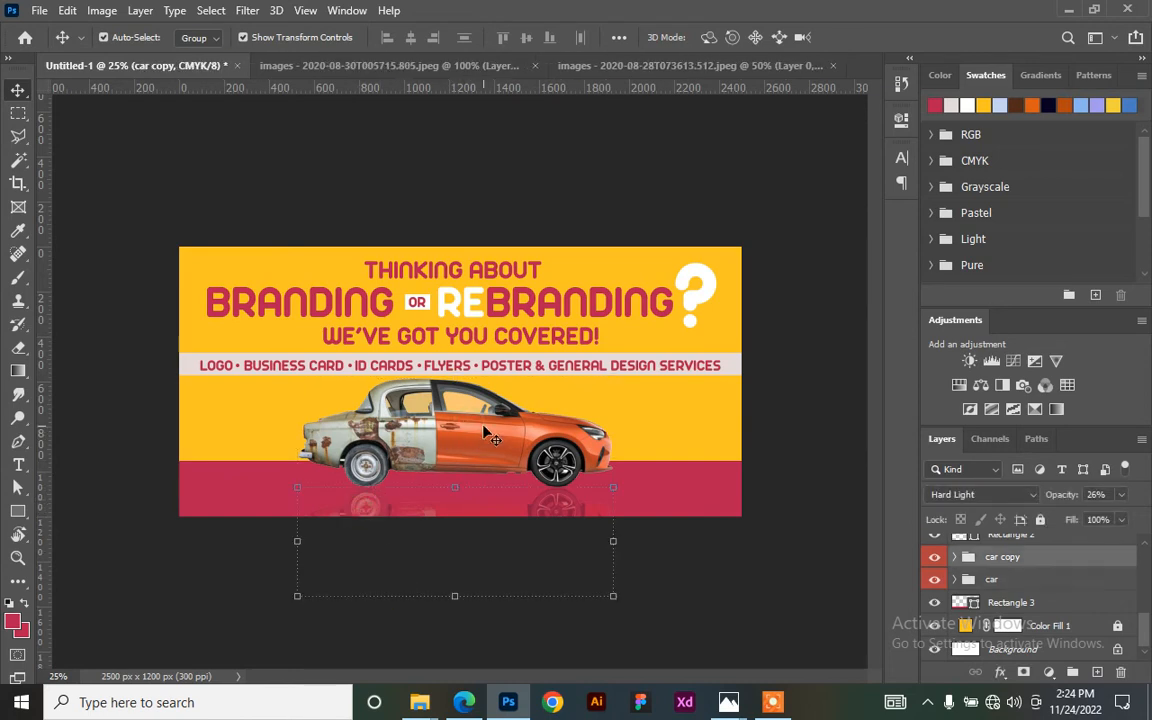
drag(534, 452, 440, 451)
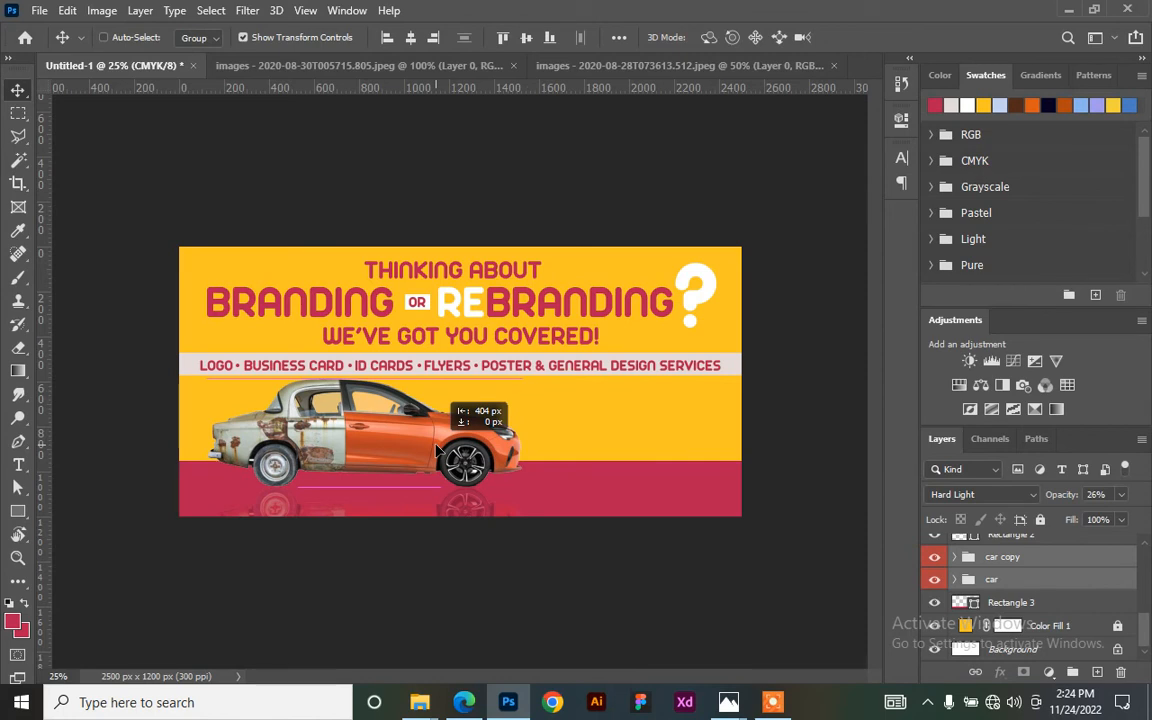
drag(437, 452, 440, 451)
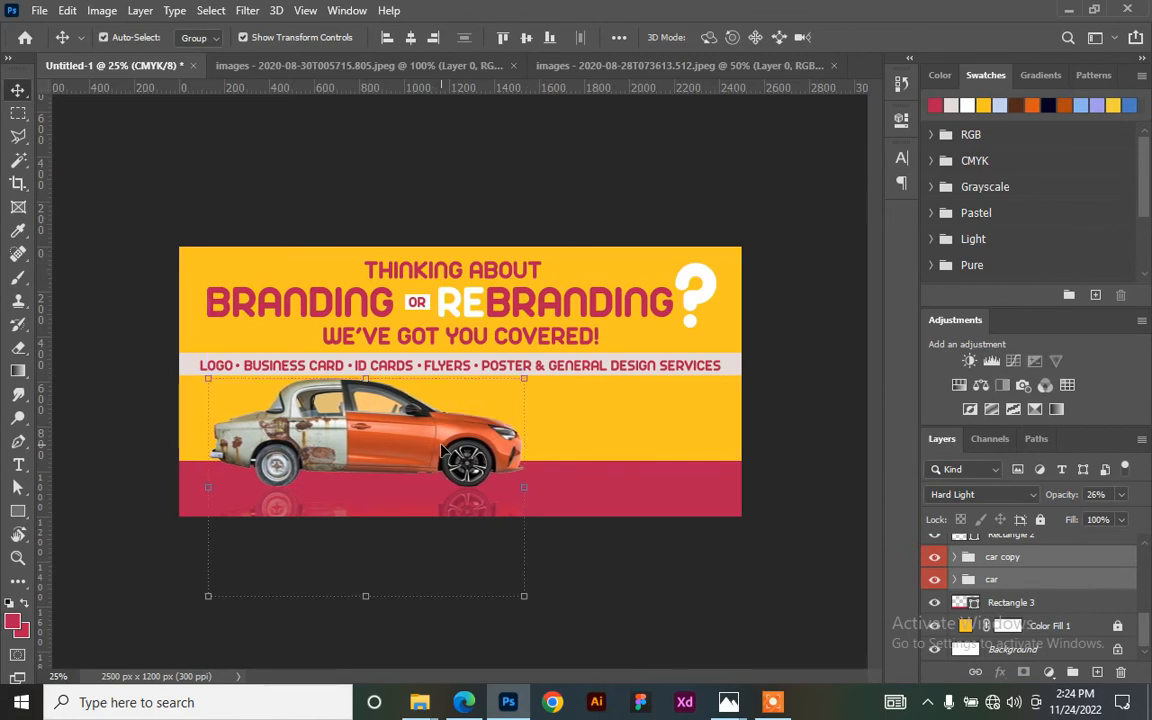
drag(525, 597, 560, 620)
mouse_move(450, 460)
mouse_down()
mouse_move(424, 453)
mouse_move(433, 455)
mouse_up()
key(Down)
key(Down)
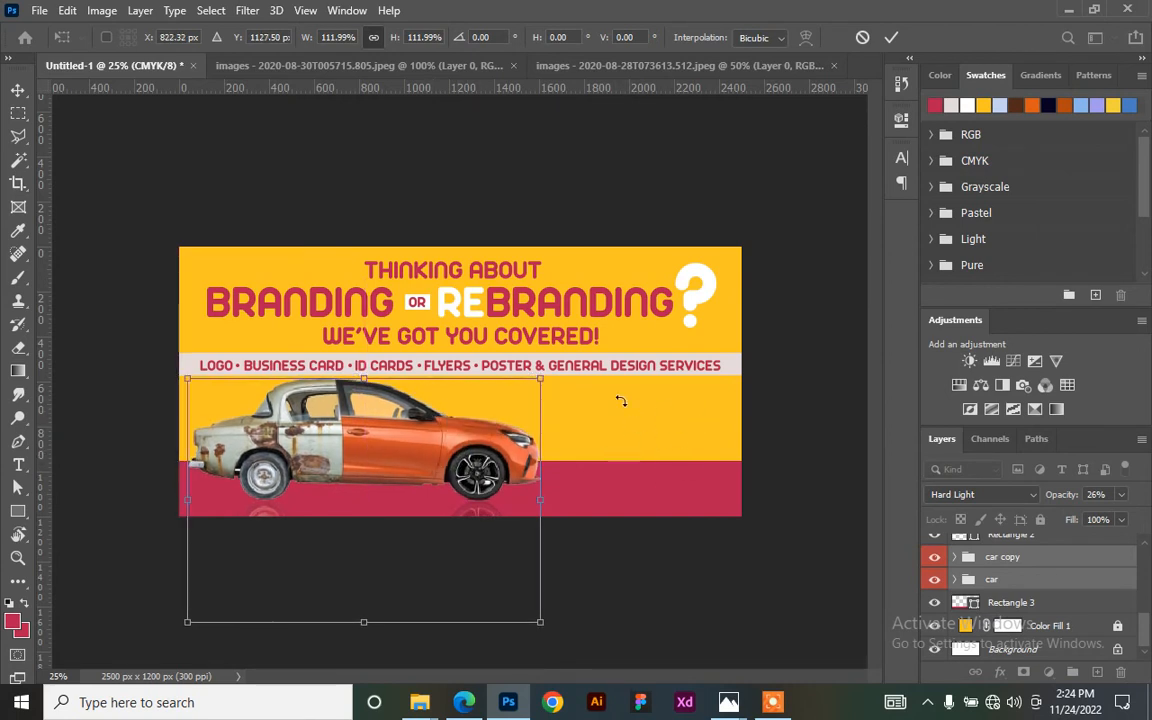
click(891, 37)
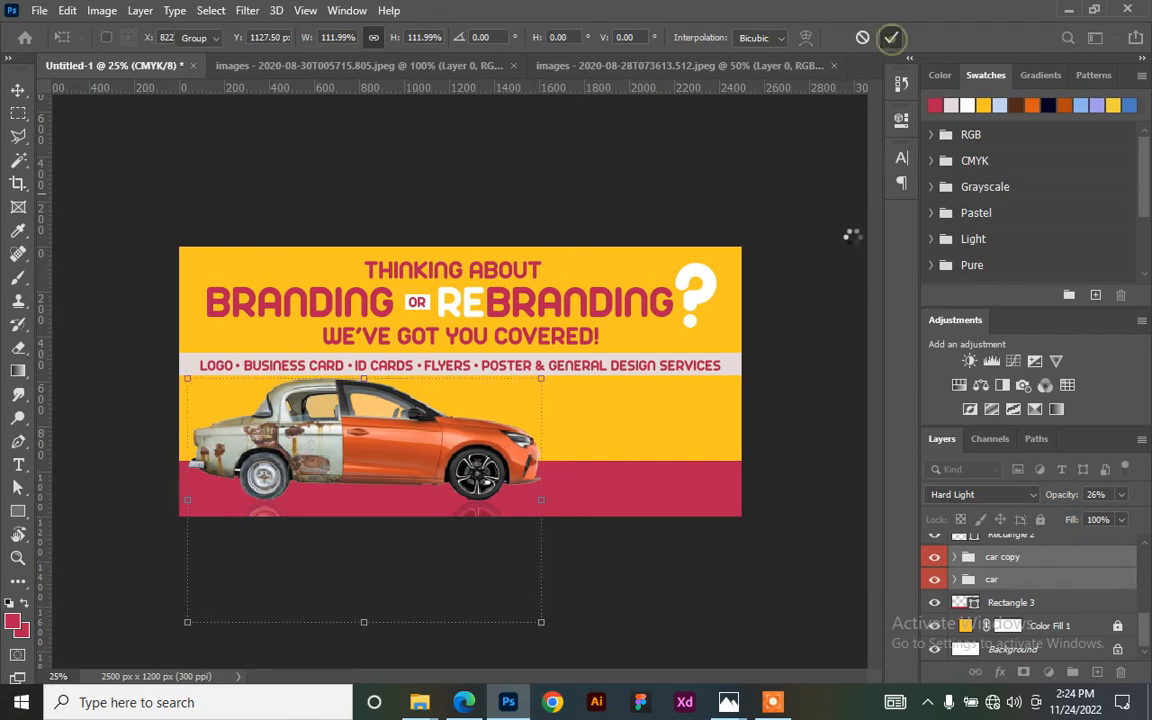
click(760, 390)
- Copy the tagline beside the car and replace its text with the contact phone number
click(533, 340)
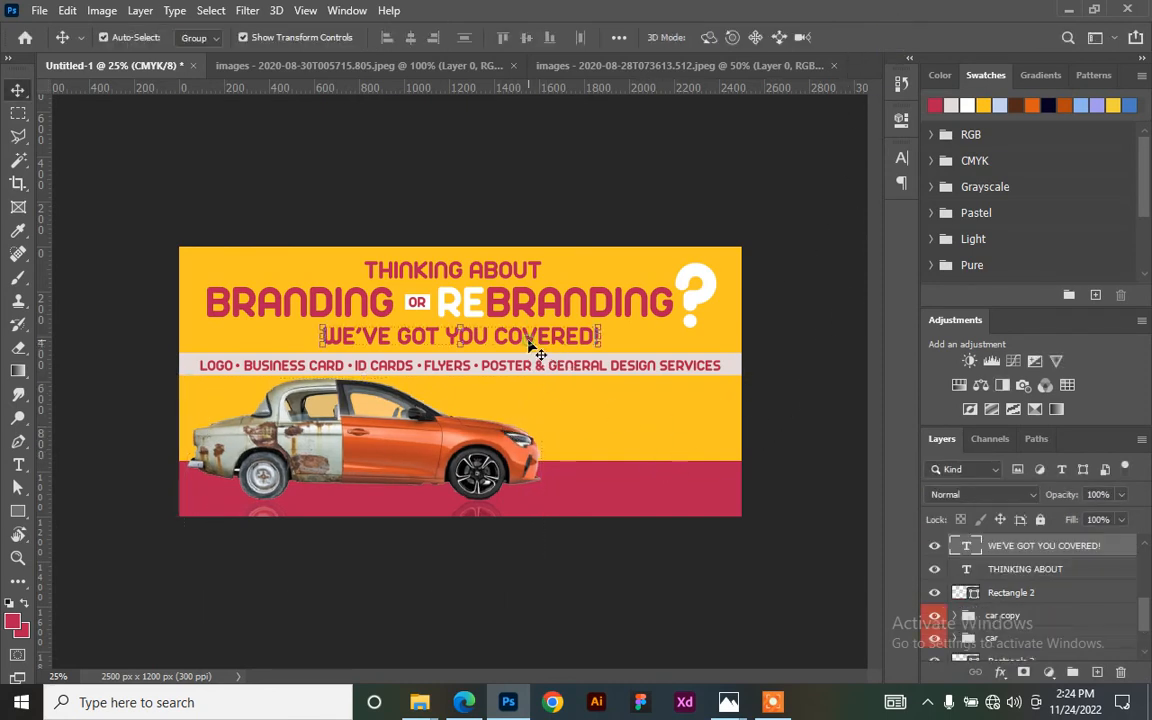
drag(533, 340, 670, 403)
key(t)
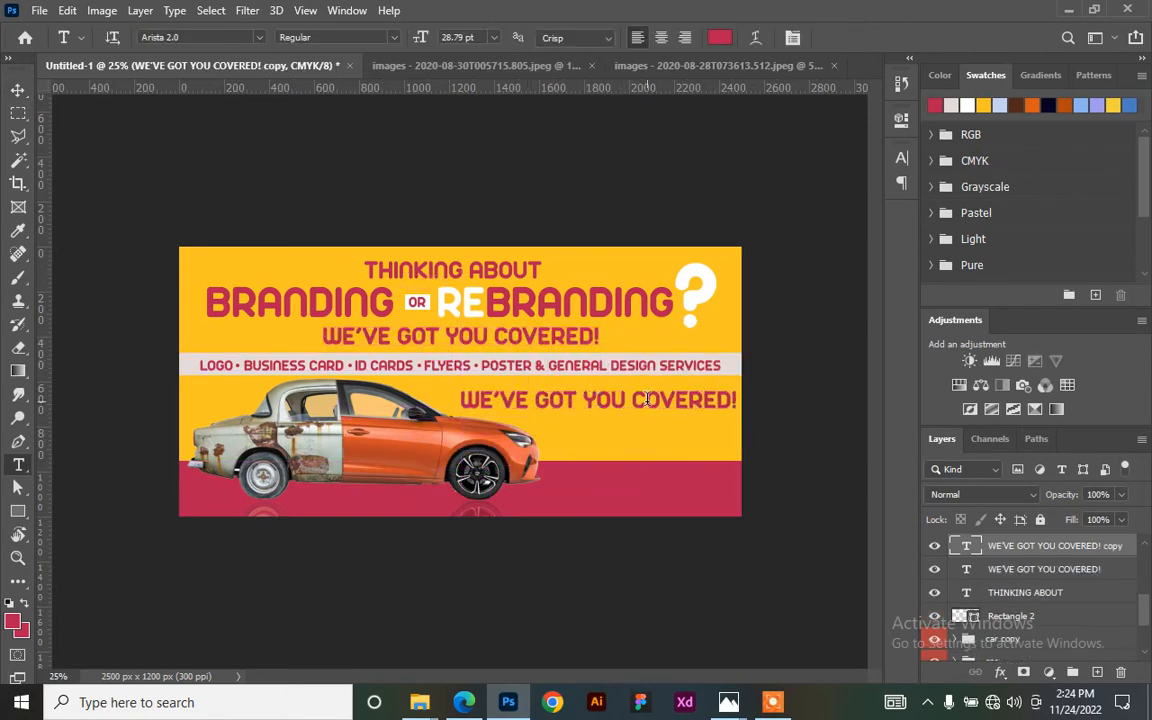
click(657, 402)
key(ctrl+a)
key(ctrl+a)
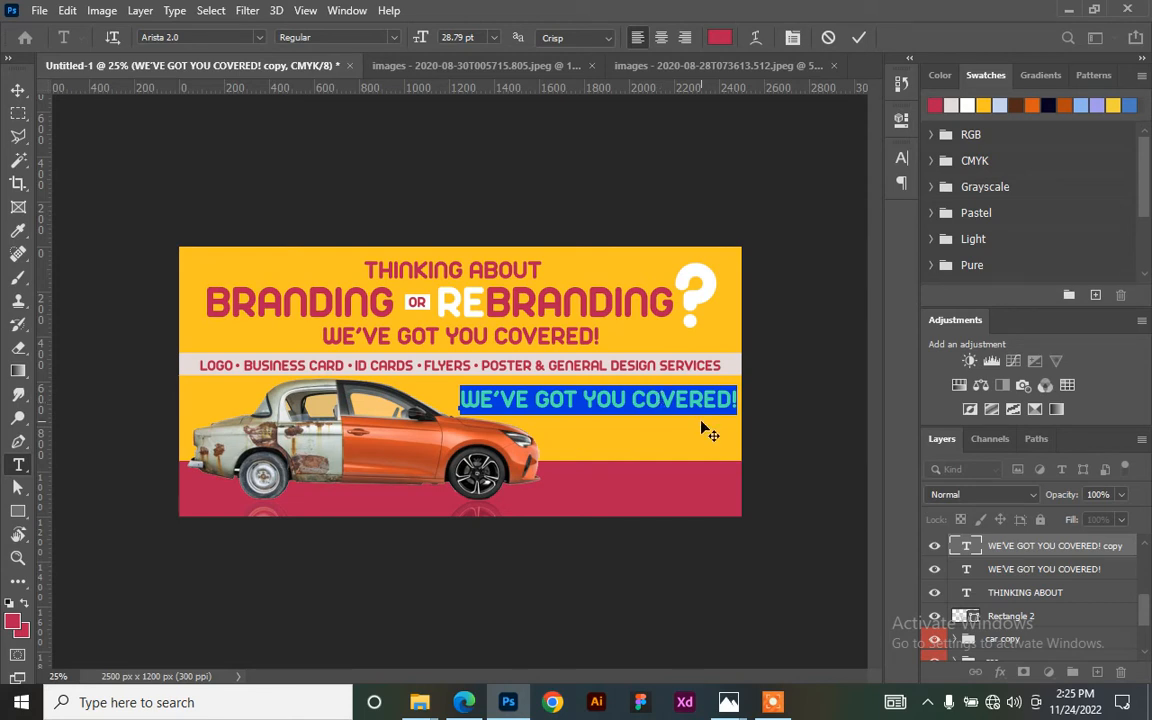
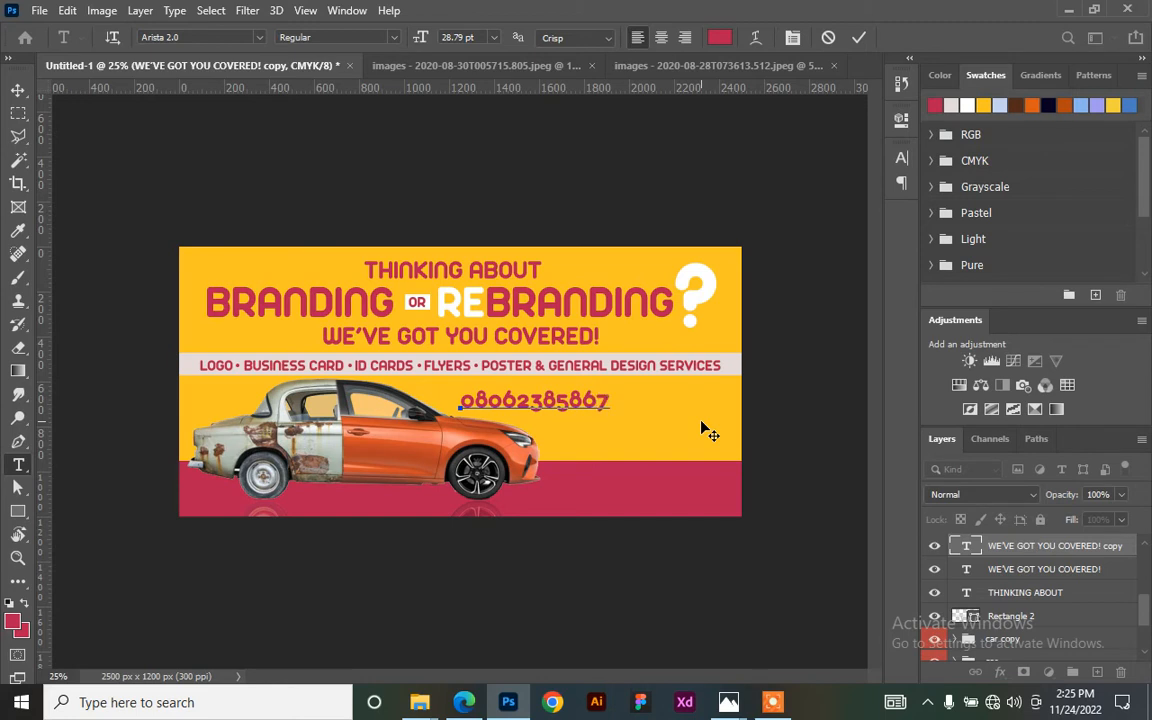
- Set the phone number's font to Ancillary Bold
key(ctrl+a)
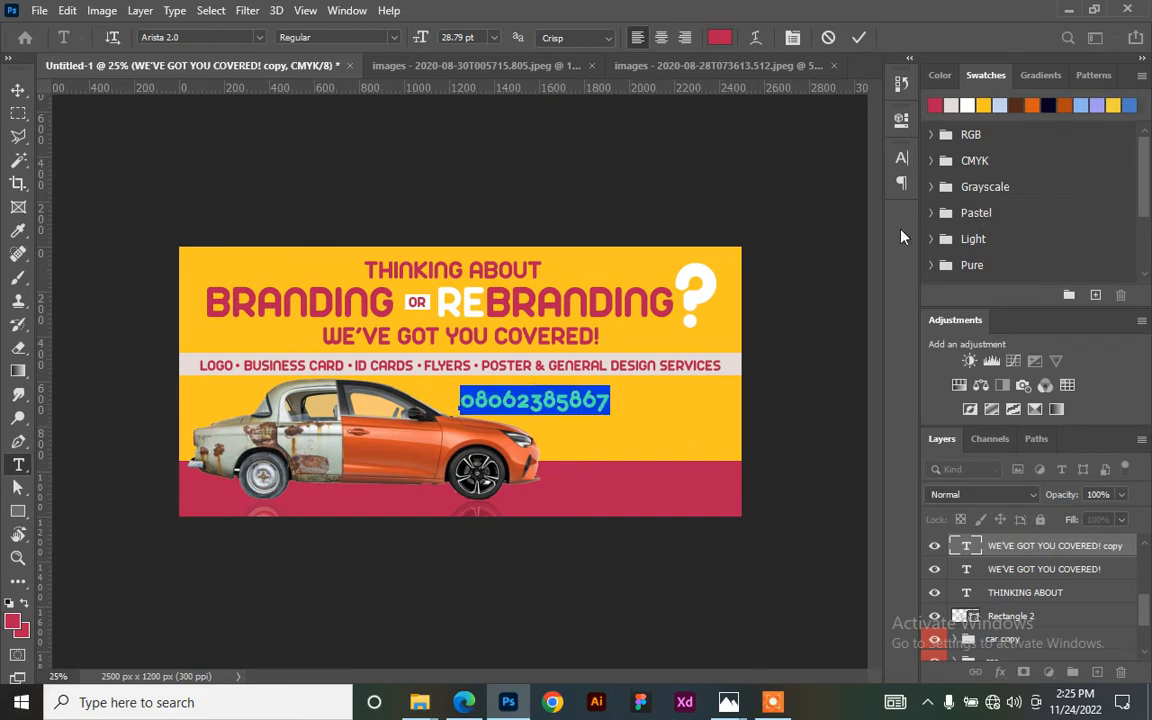
click(901, 157)
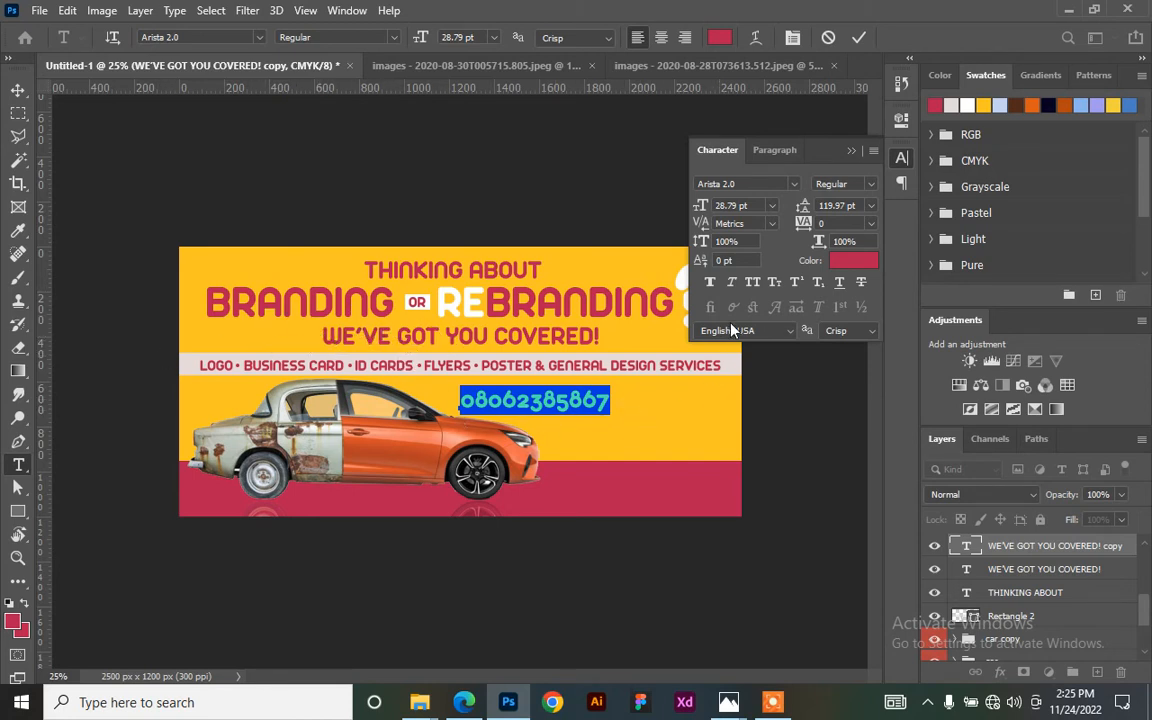
click(793, 185)
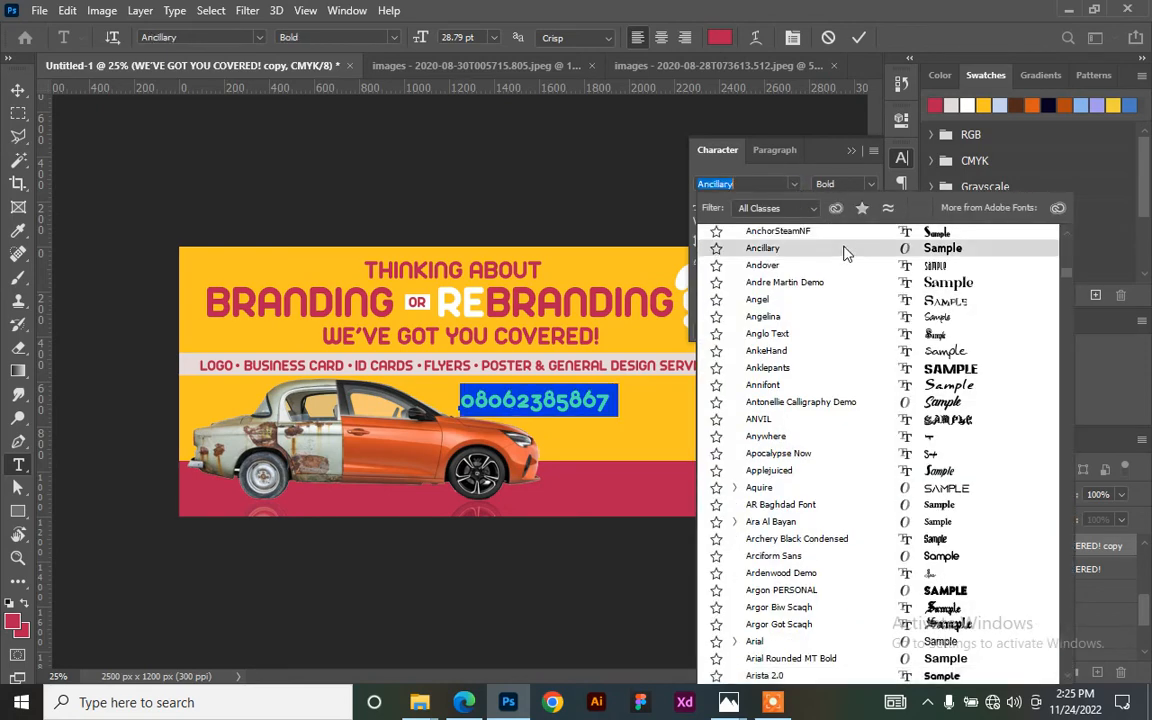
click(843, 253)
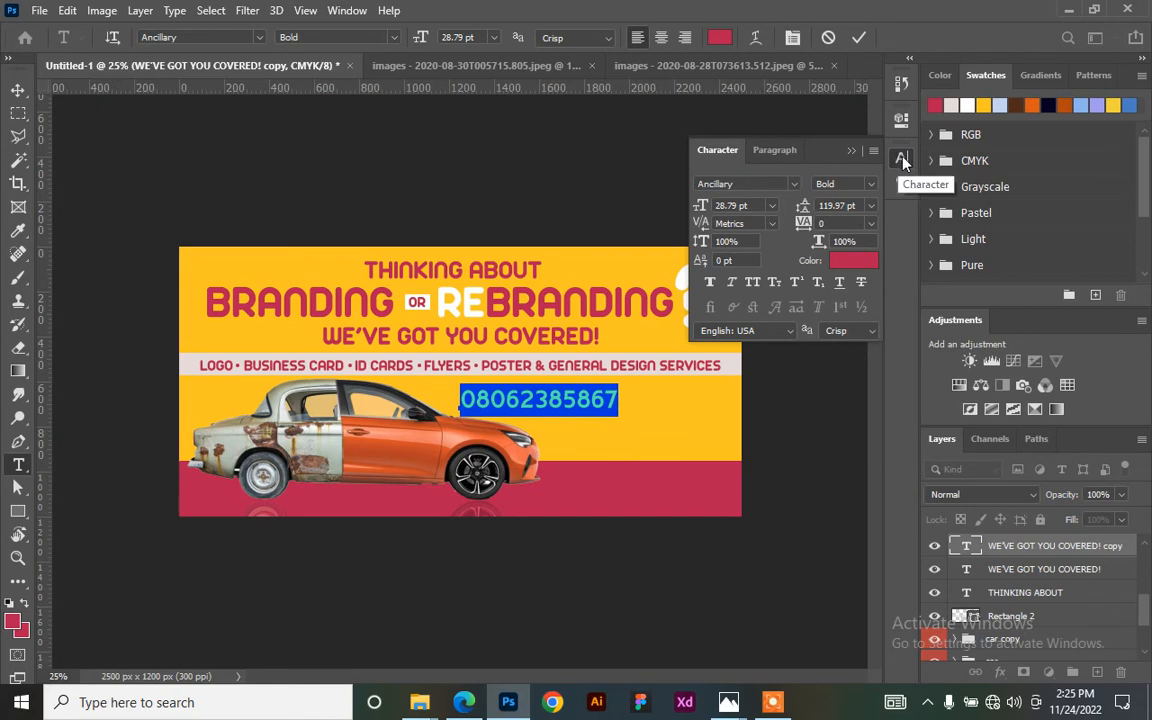
click(903, 162)
click(859, 38)
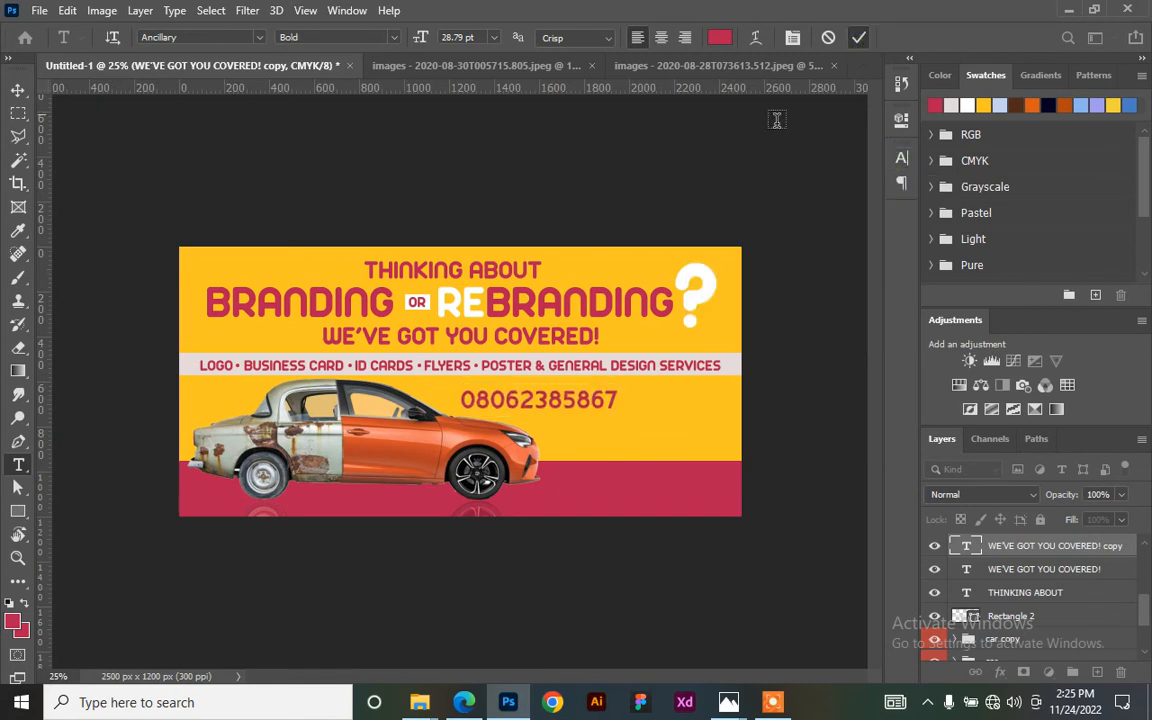
- Make the phone number white and position it on the crimson bar right of the car
click(17, 90)
drag(565, 408, 695, 437)
click(967, 105)
key(alt+BackSpace)
drag(654, 425, 687, 480)
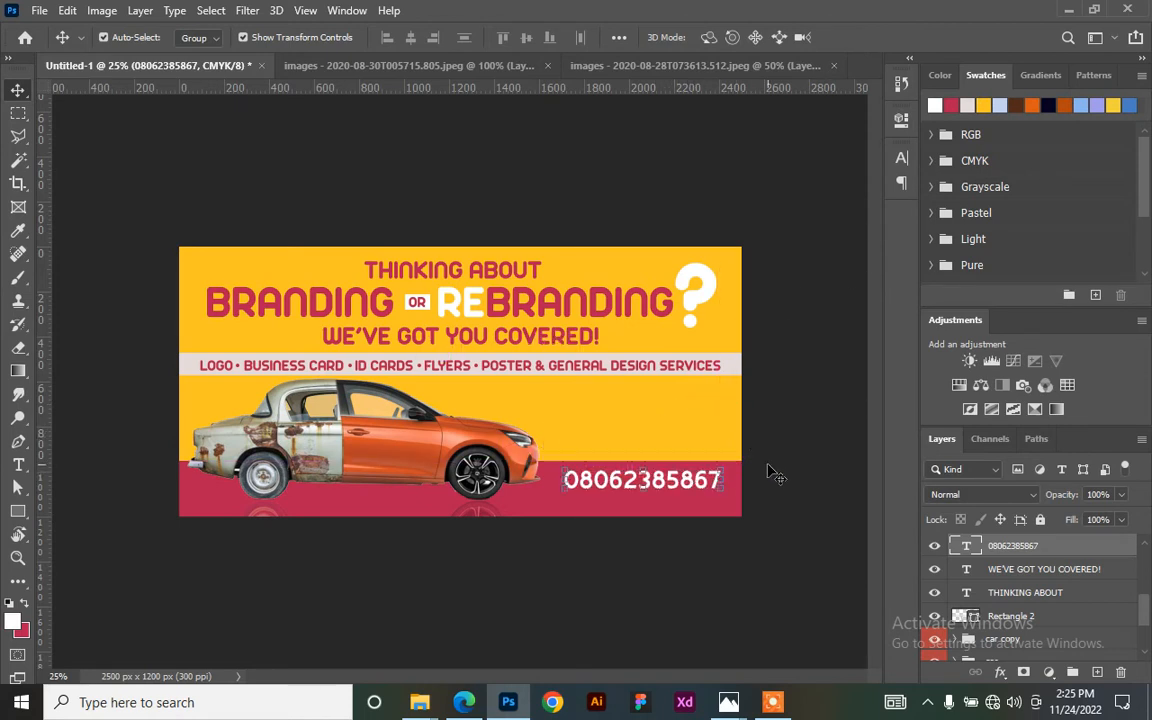
key(shift+Down)
key(shift+Right)
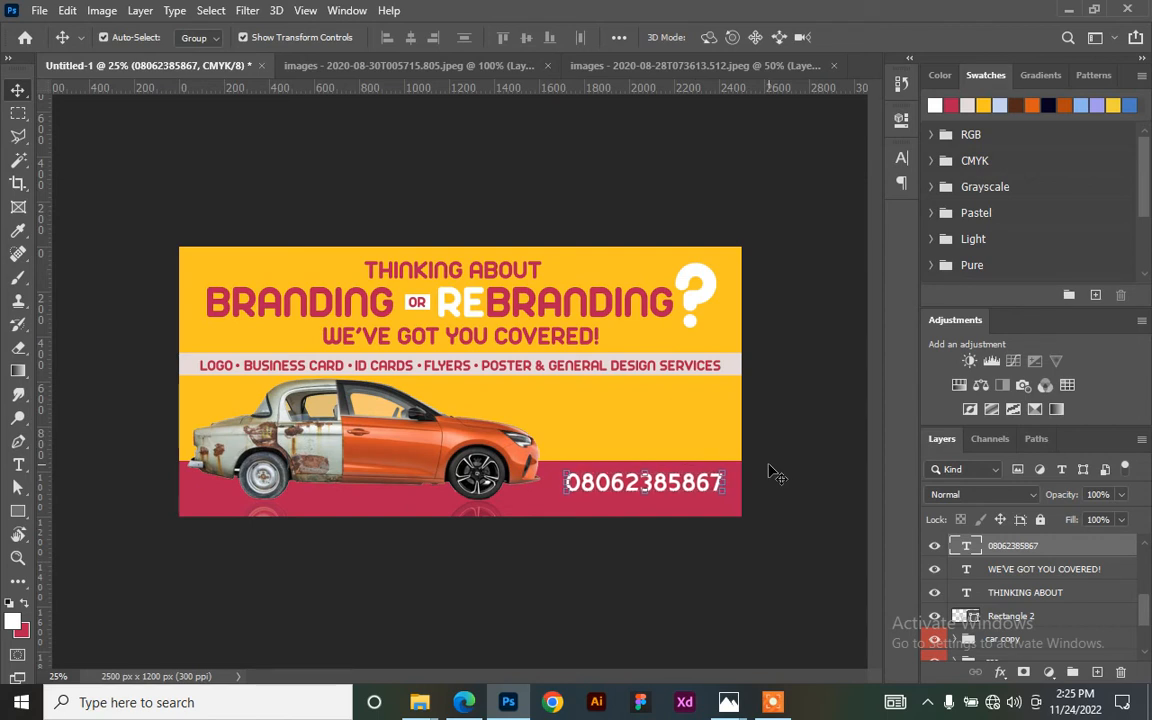
key(shift+Up)
key(shift+Up)
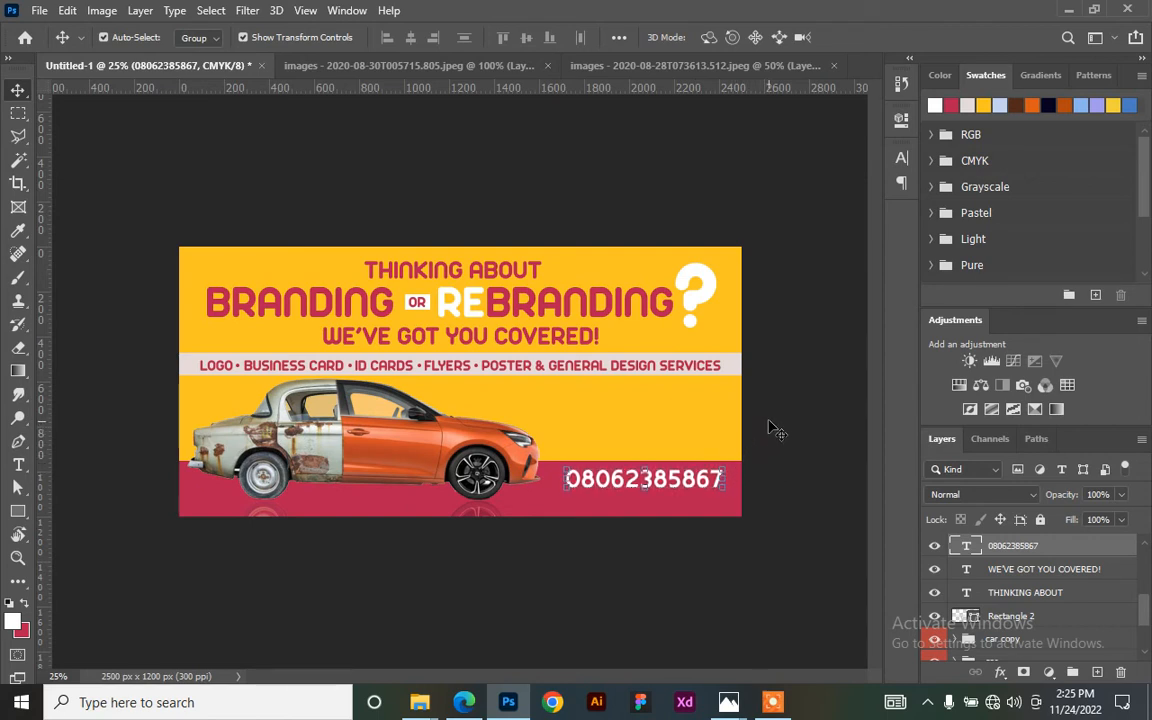
- Duplicate the phone number just below the original and begin resizing the copy
key(ctrl+plus)
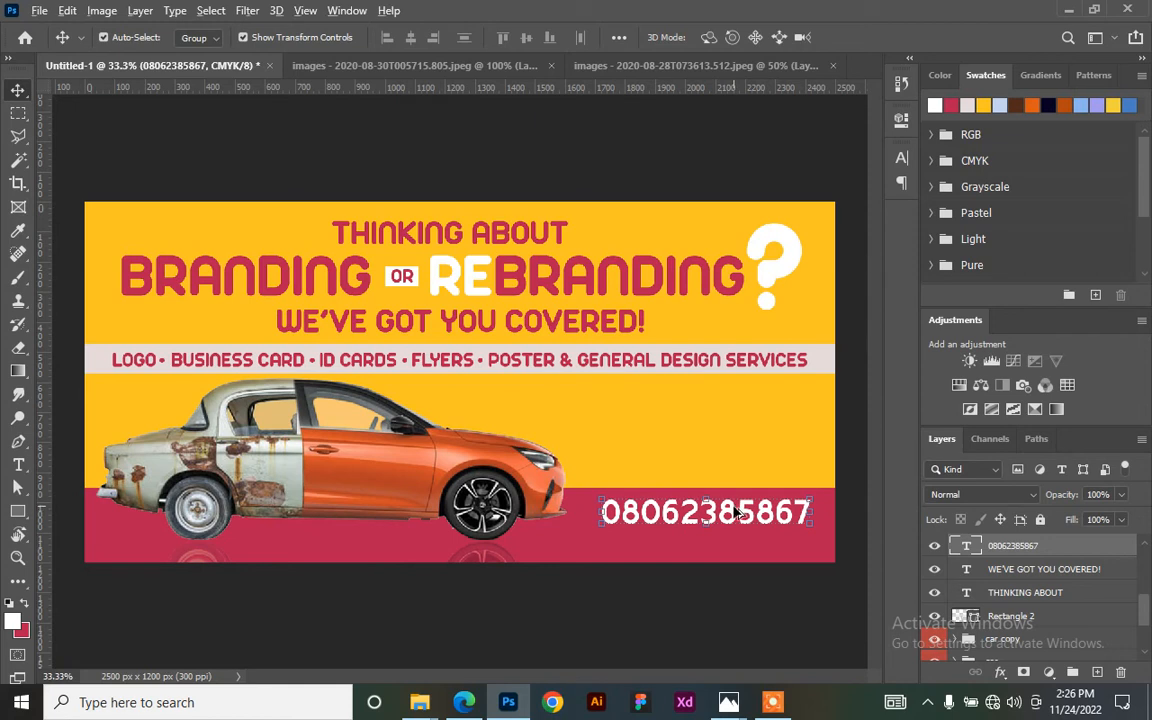
alt+drag(740, 517, 709, 546)
key(ctrl+t)
- Shrink the copied number and retype its text as MSD GRAPHICS
drag(779, 527, 673, 547)
key(Return)
key(t)
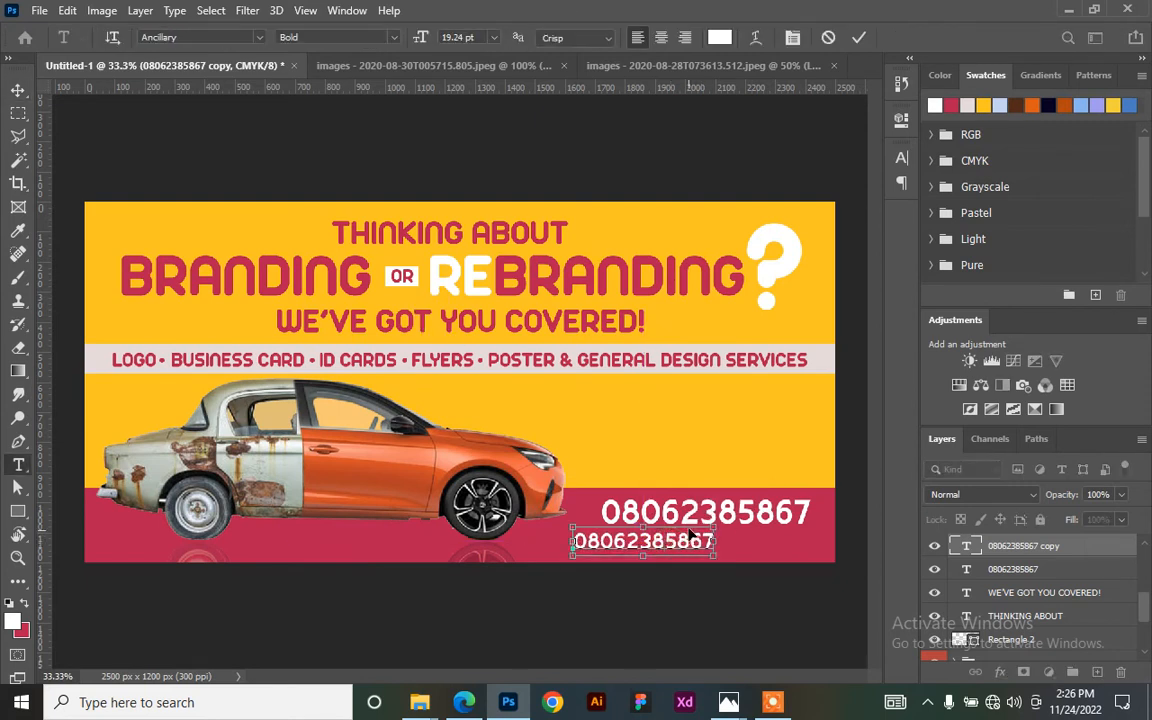
double_click(690, 538)
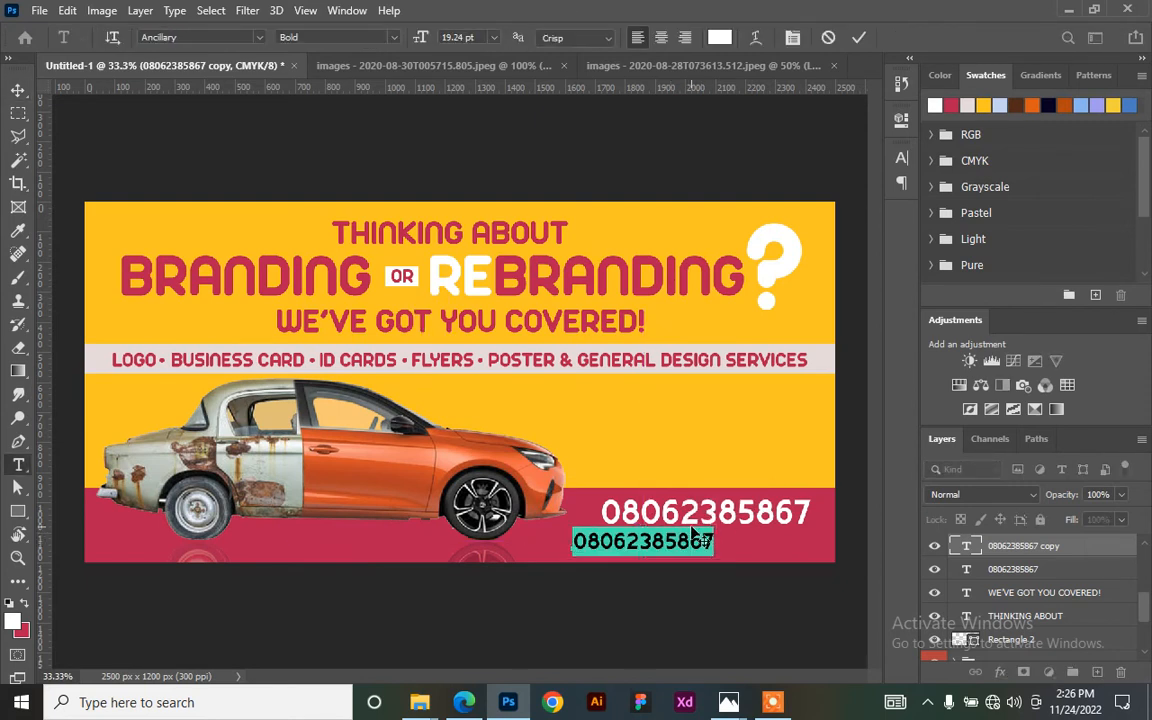
text(MD)
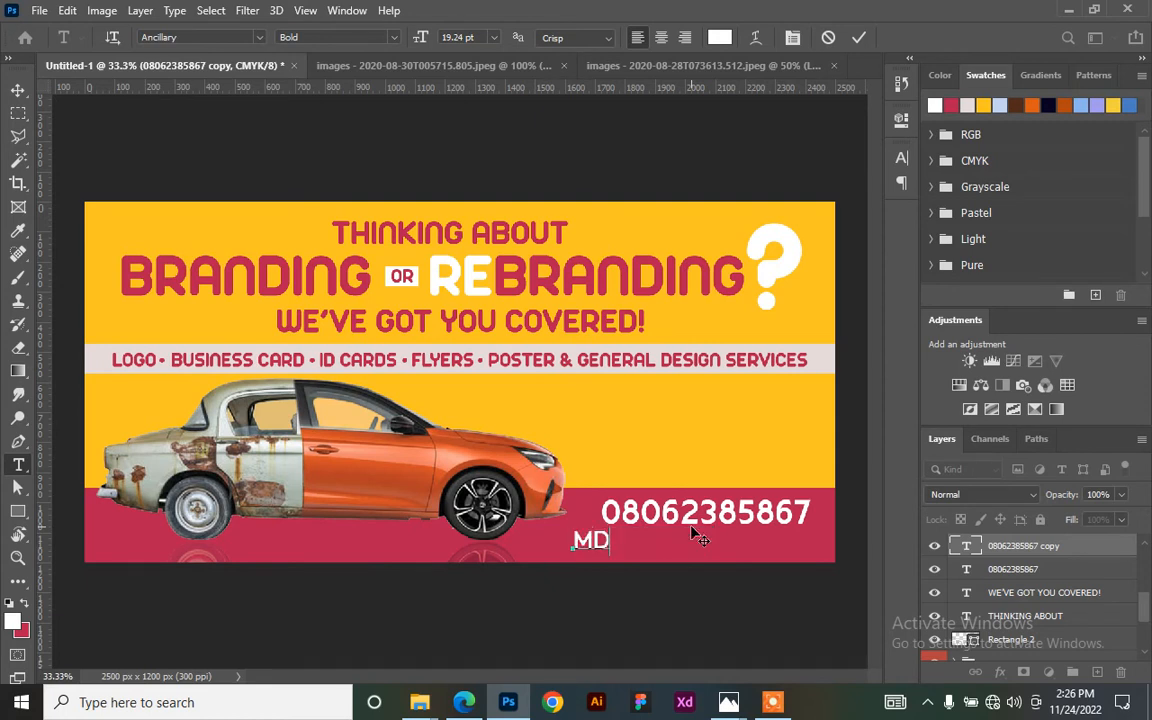
text(SD GRAPHICS)
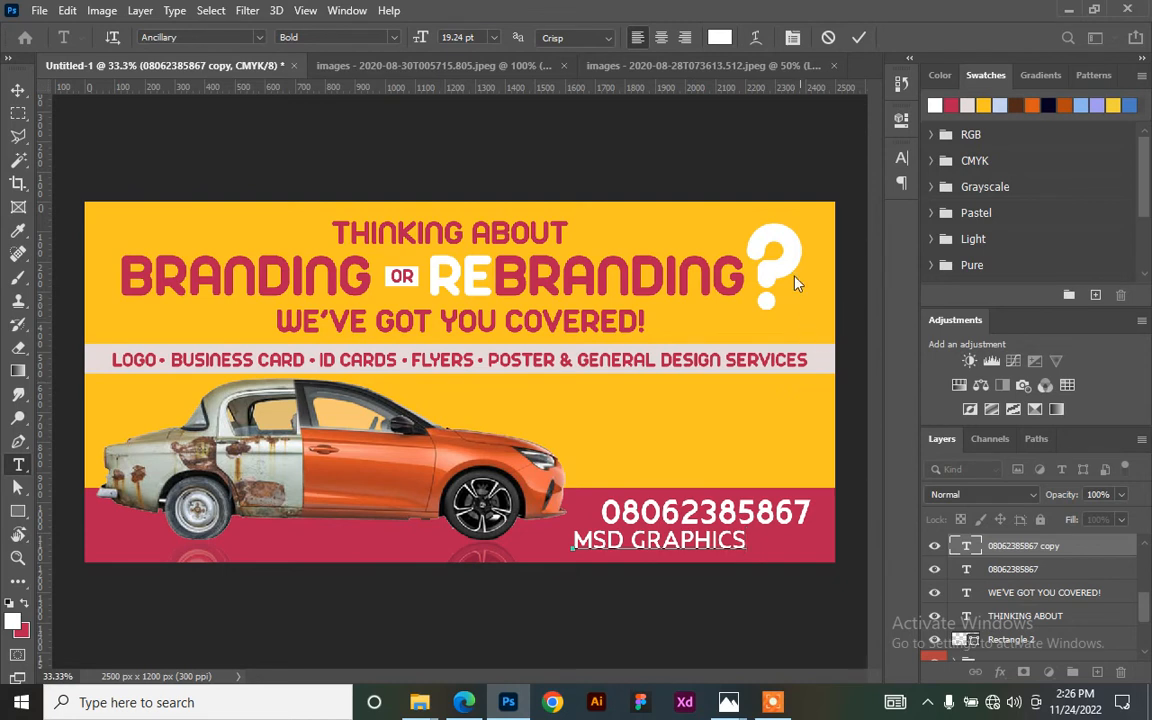
click(860, 37)
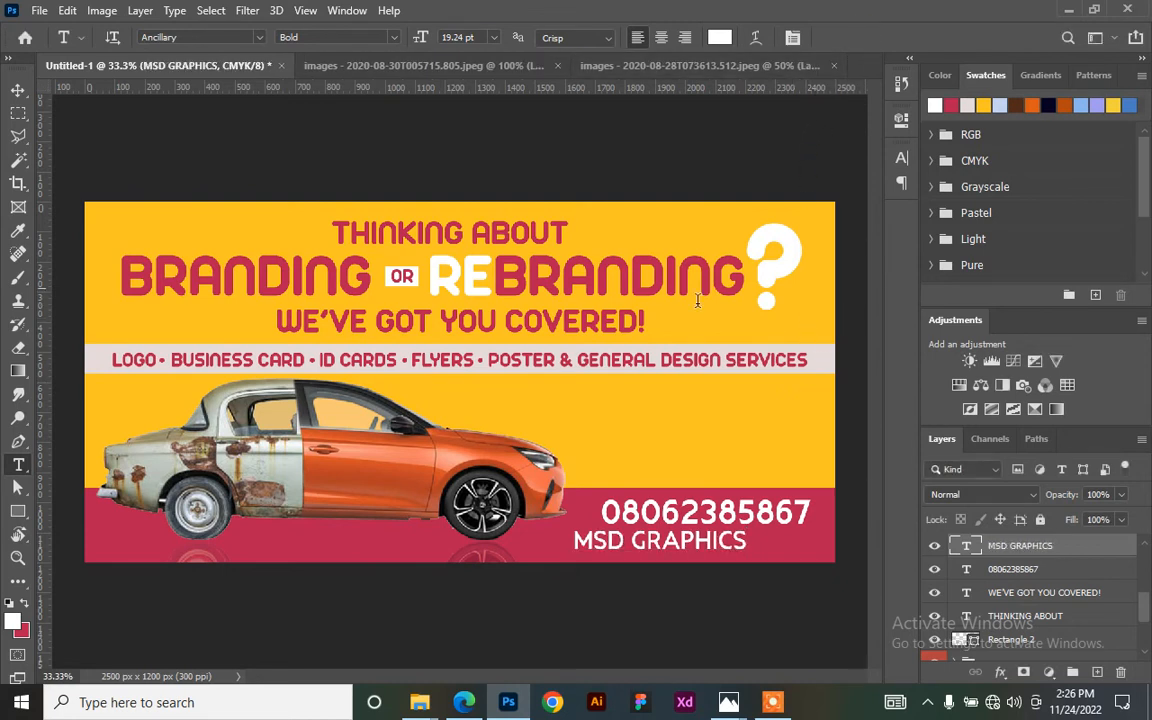
- Scale MSD GRAPHICS to about 76% and nudge it just under the phone number
click(17, 89)
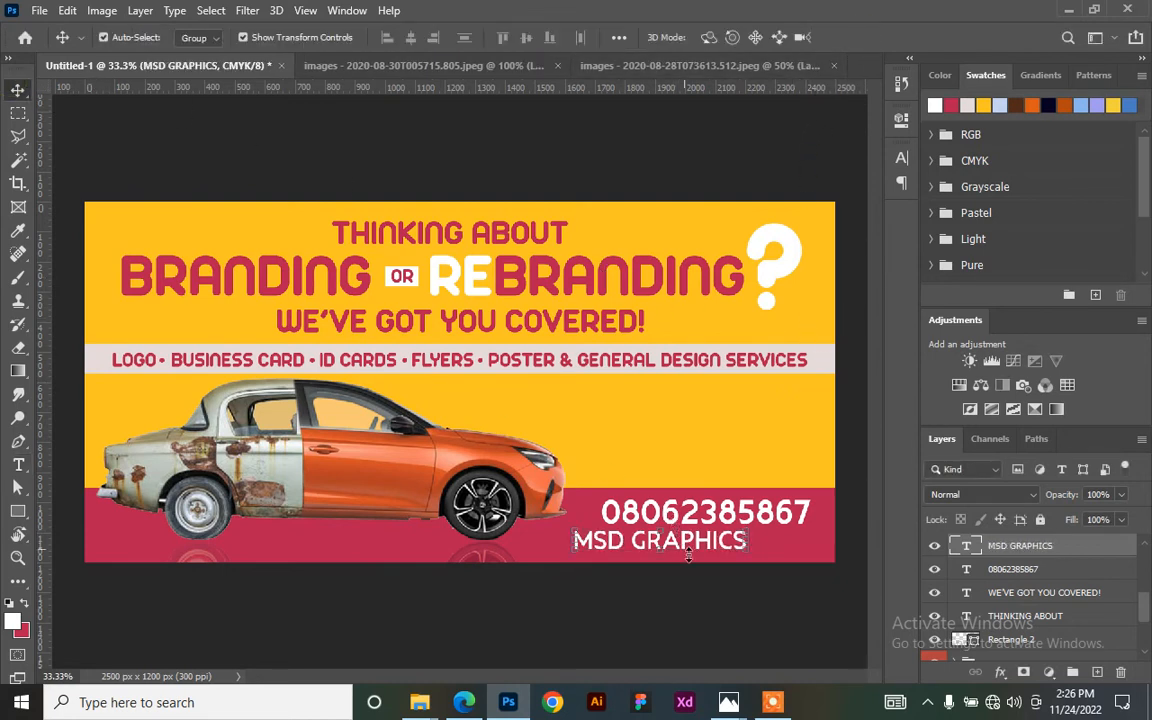
mouse_move(750, 553)
mouse_down()
mouse_move(727, 542)
mouse_move(772, 548)
mouse_up()
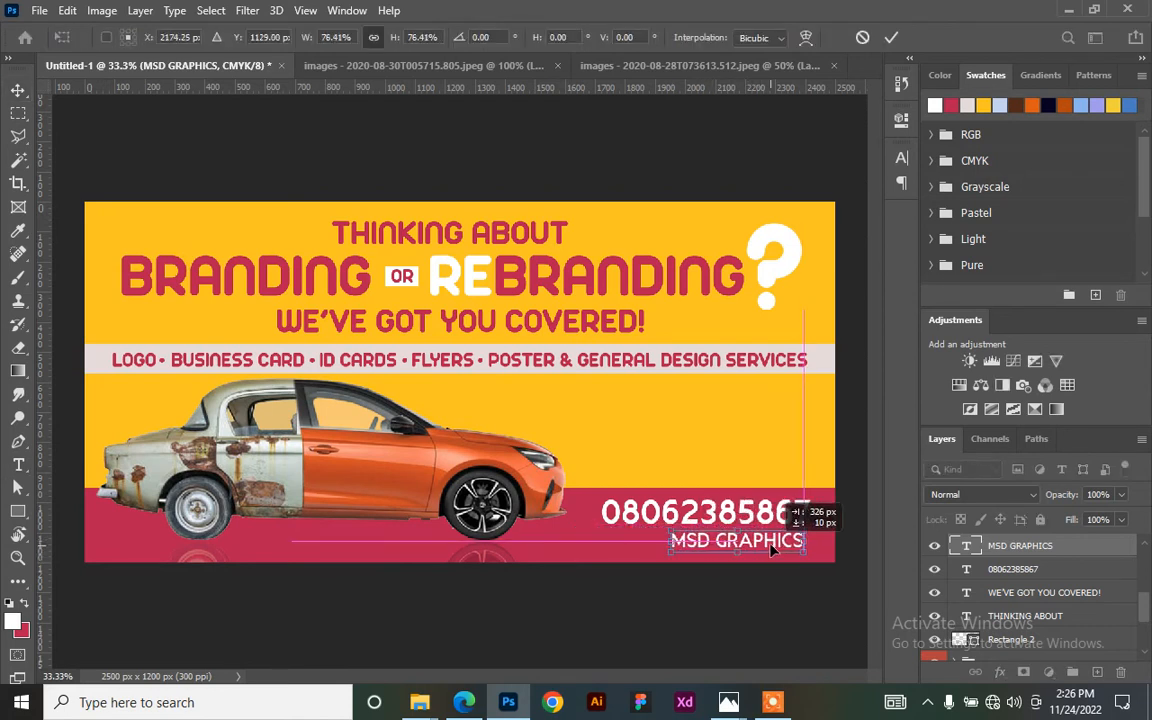
key(Return)
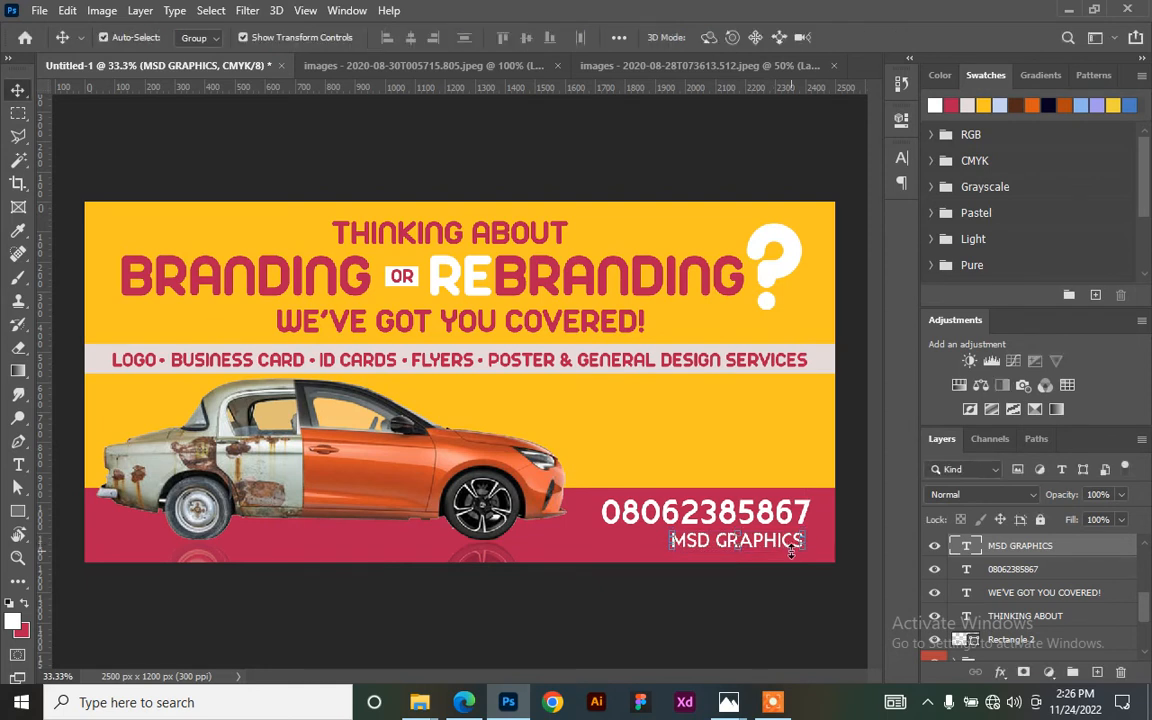
key(Up)
key(Up)
key(Up)
key(Up)
key(Up)
key(Up)
key(Up)
key(Up)
key(Up)
key(Up)
key(Up)
key(Up)
key(Right)
key(Right)
key(Right)
key(Right)
key(Right)
key(Right)
key(Right)
key(Right)
key(Right)
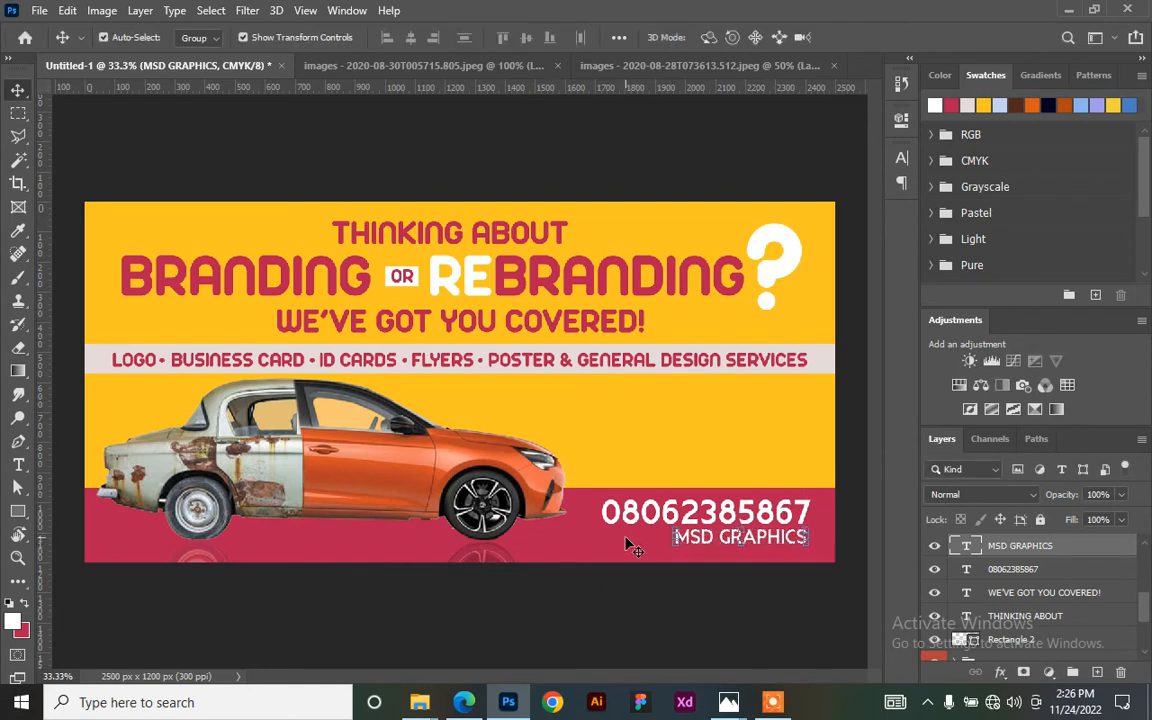
scroll(630, 545, up, 1)
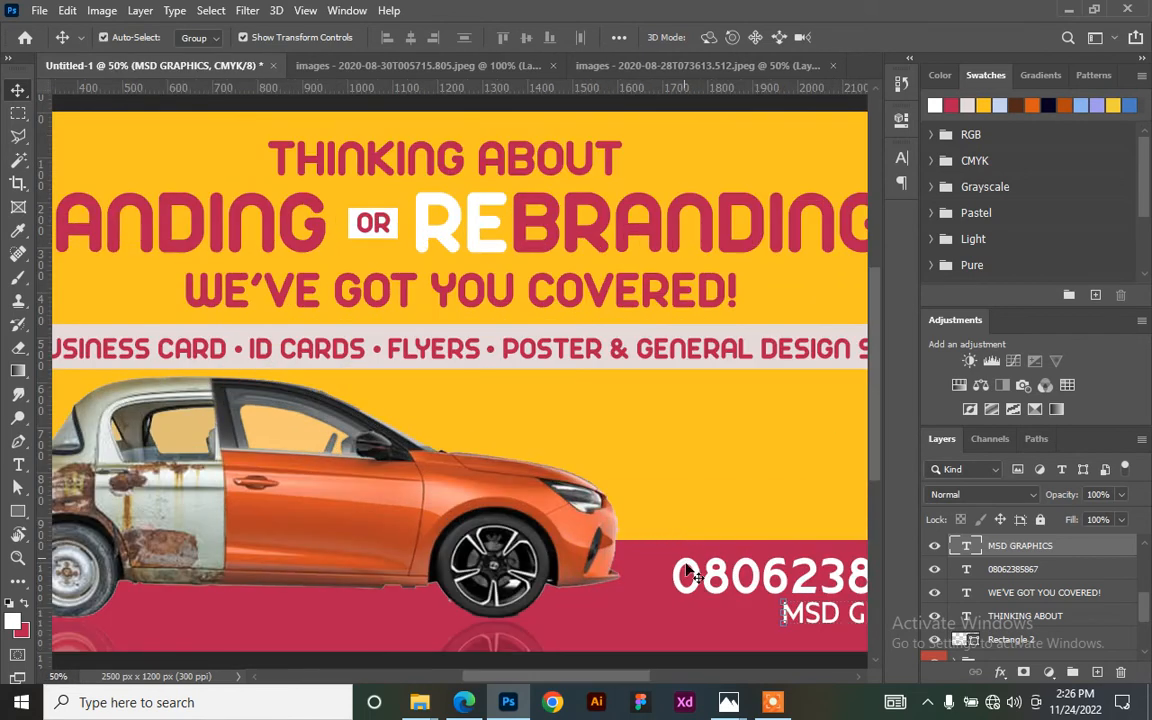
drag(686, 553, 541, 528)
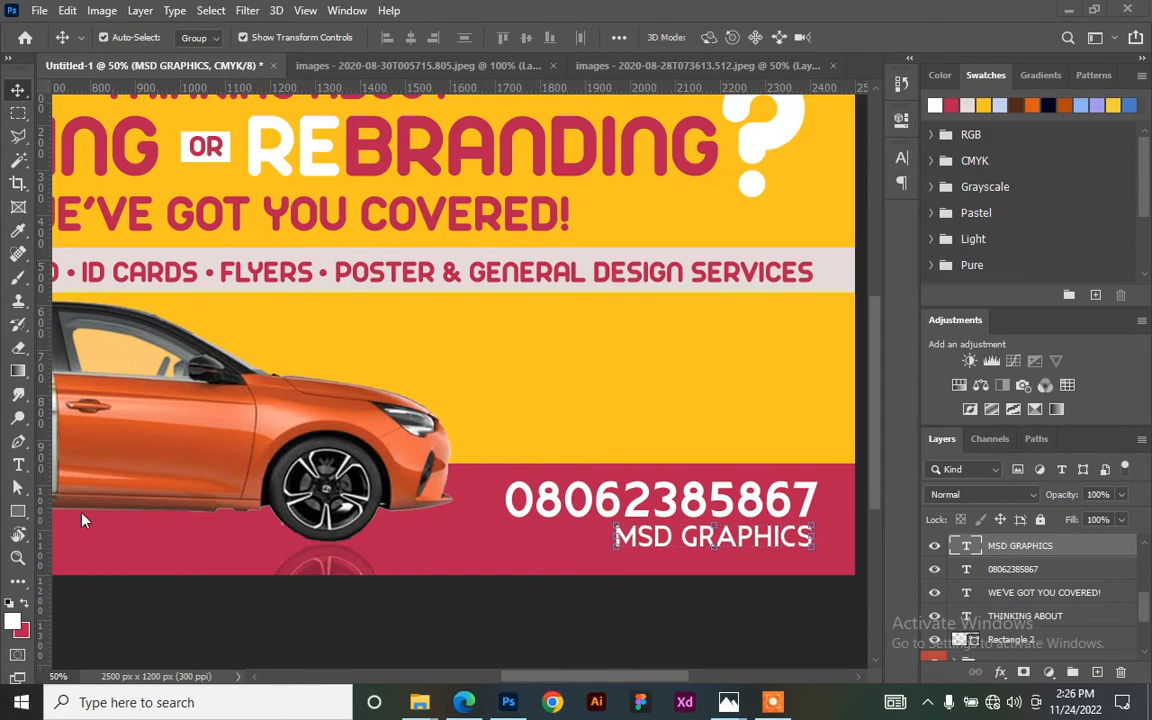
key(super)
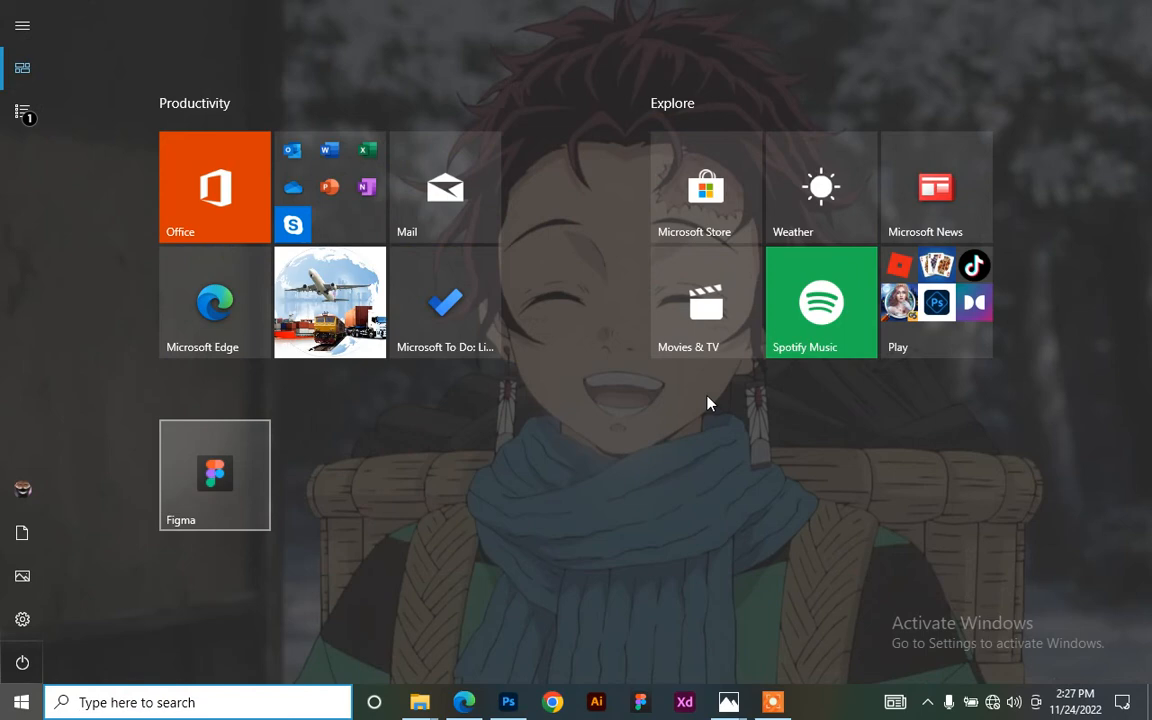
- Search the Start menu for 'Pichon' and launch the app
key(super)
key(super)
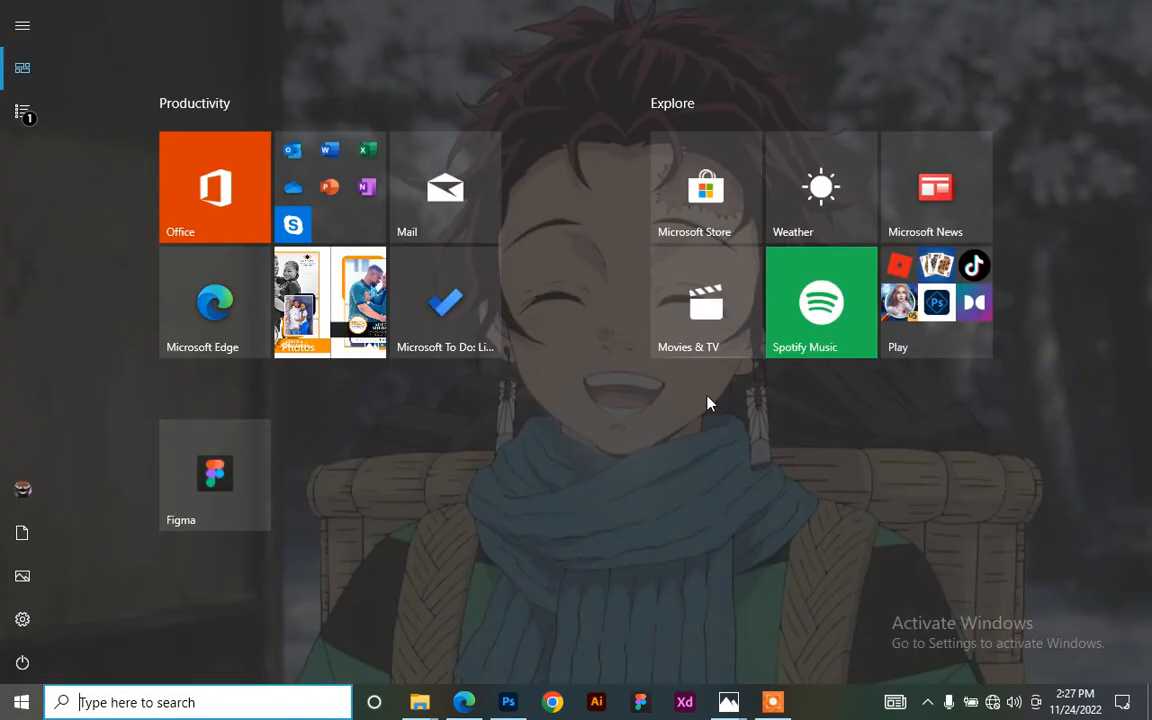
text(Pl)
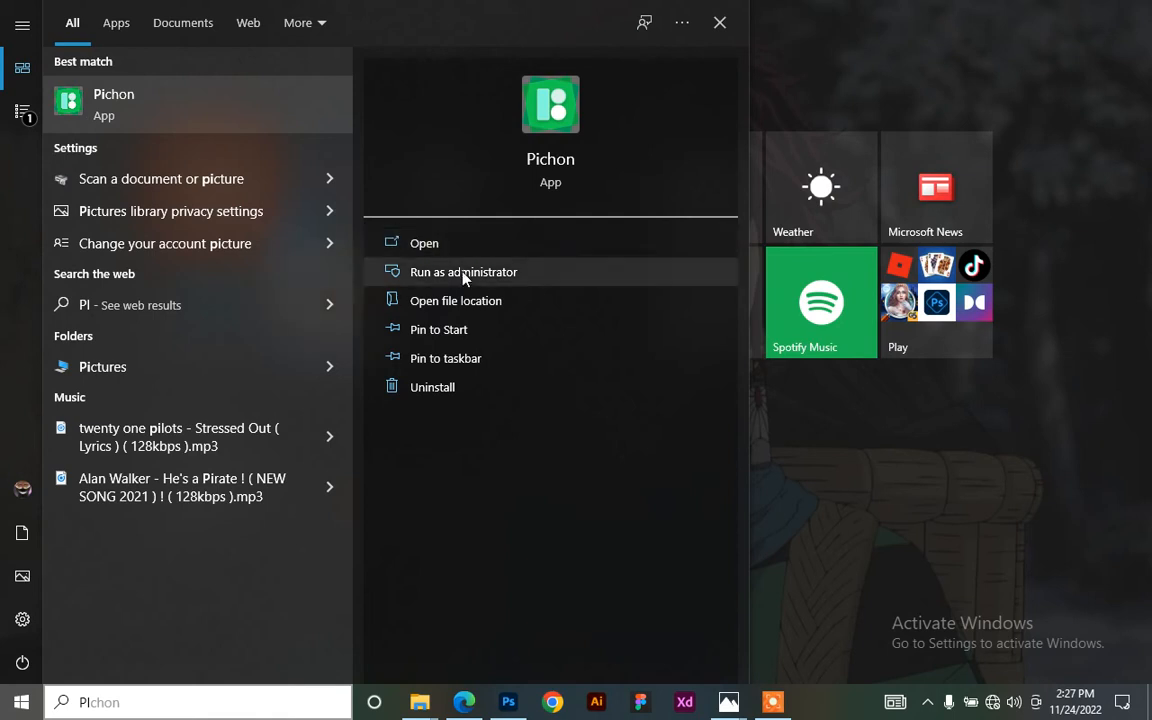
click(428, 250)
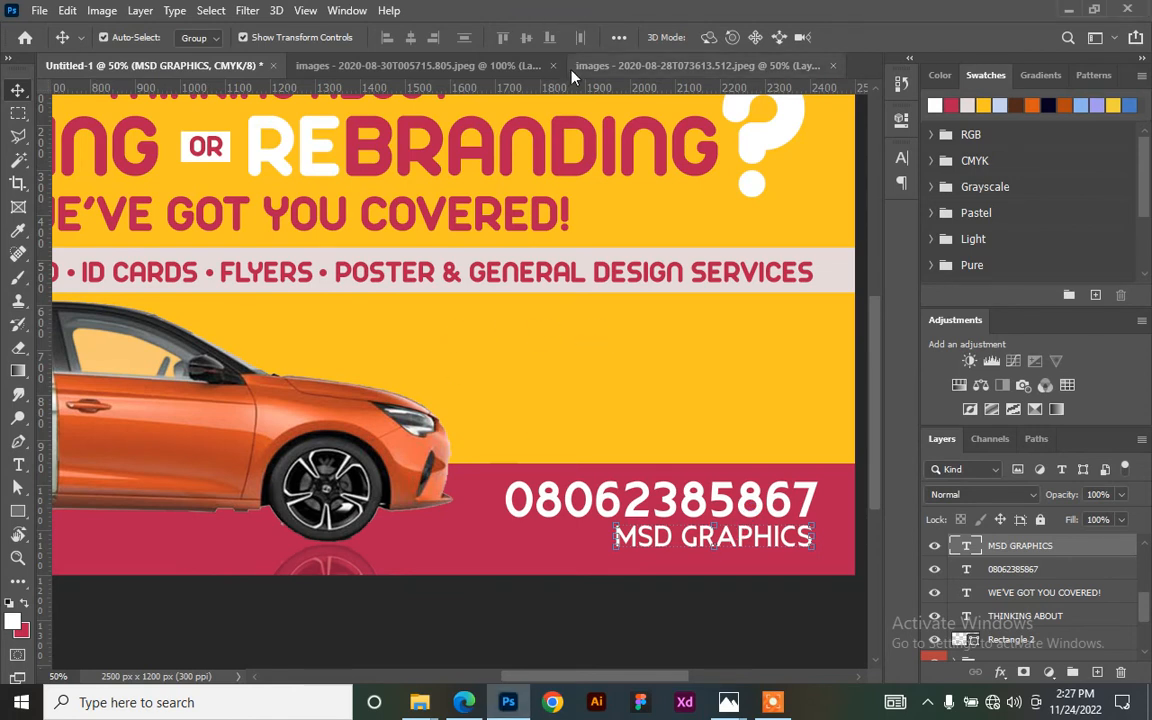
- Draw a long, flat ellipse beneath the car with the Ellipse Tool
key(ctrl+minus)
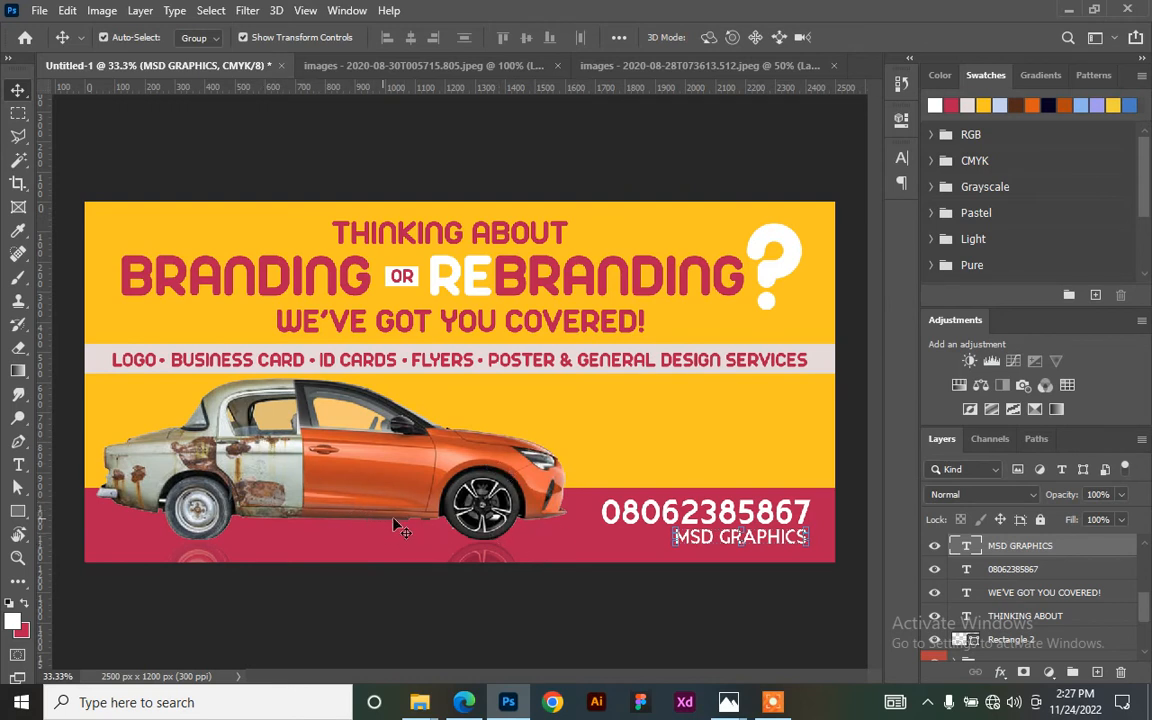
click(19, 513)
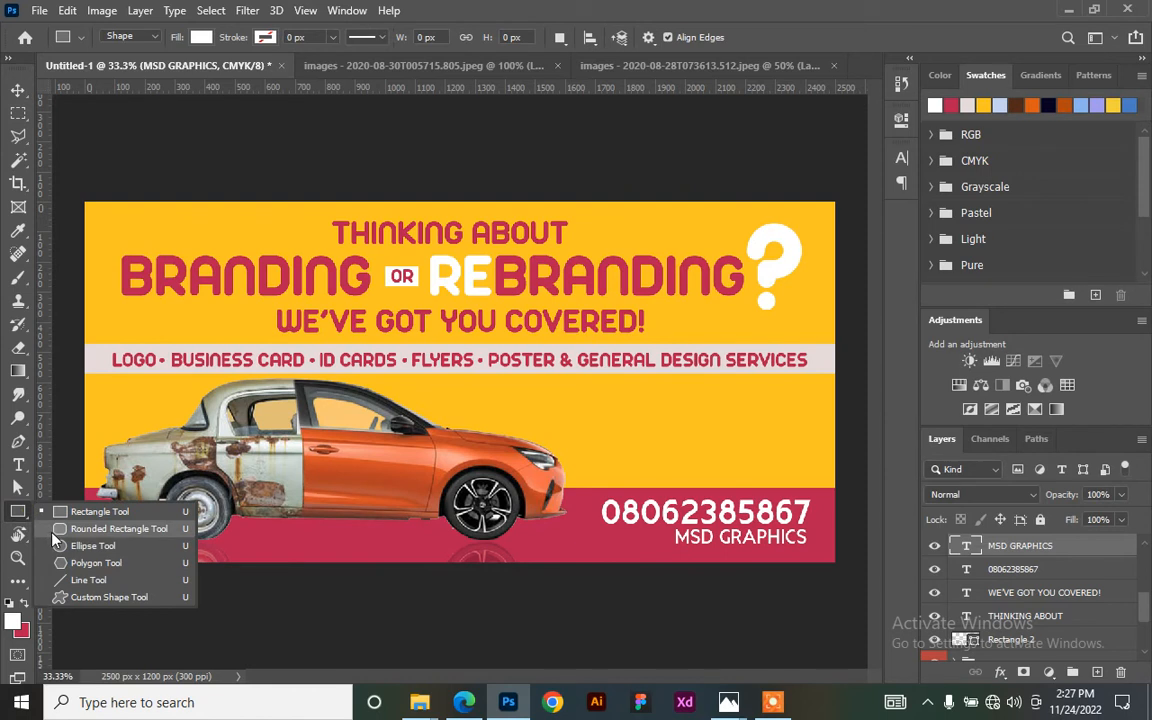
click(54, 533)
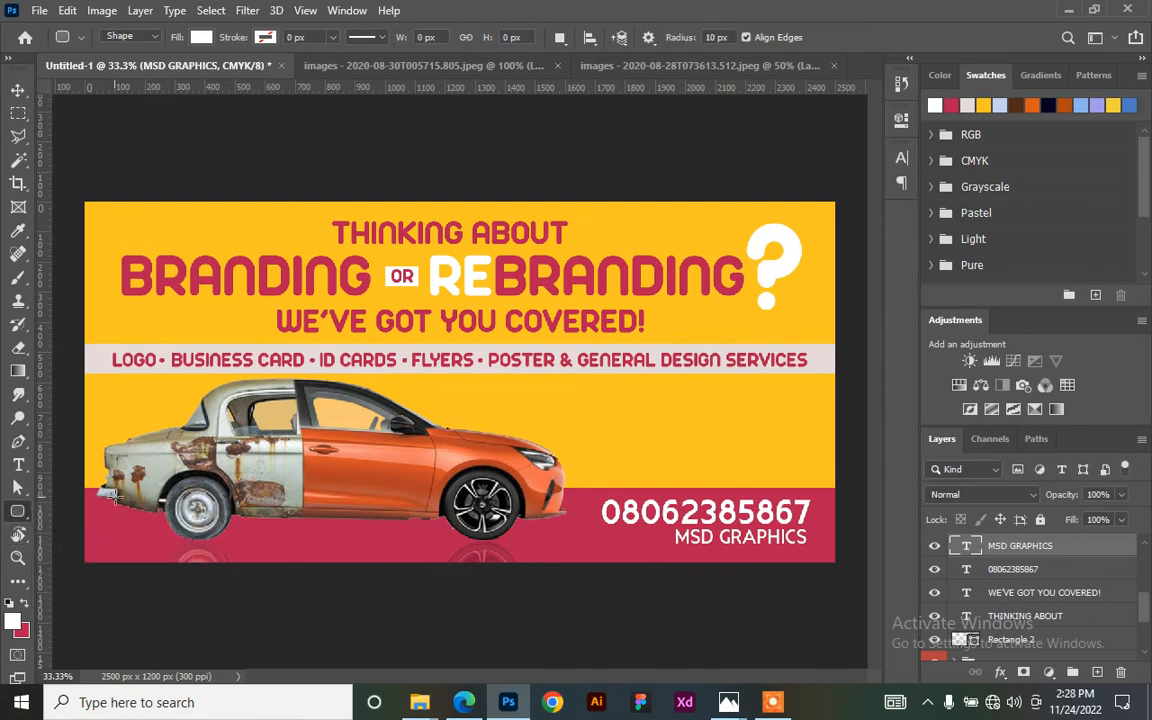
right_click(17, 511)
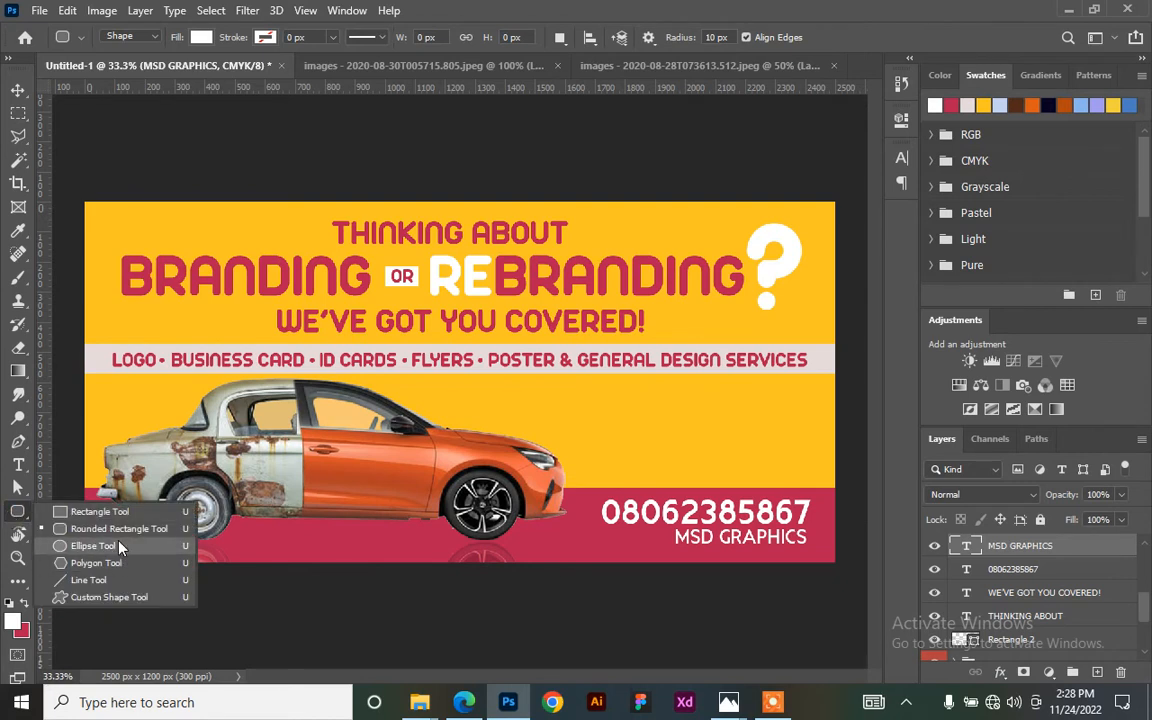
click(119, 547)
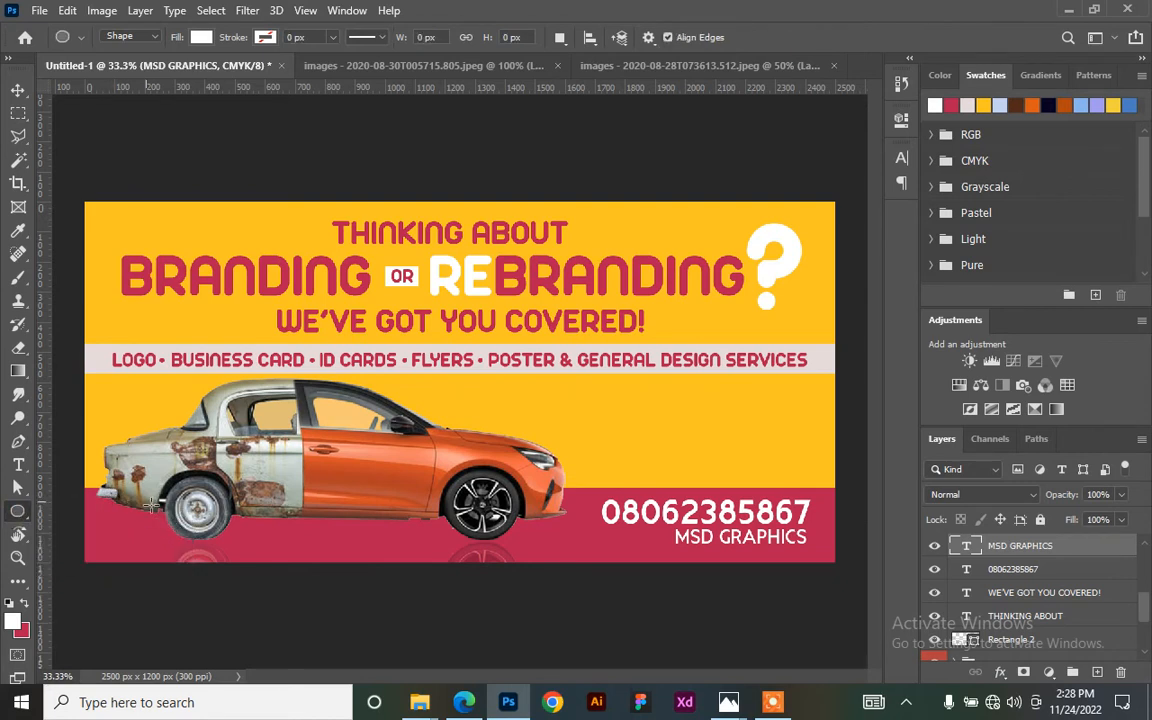
drag(162, 521, 547, 532)
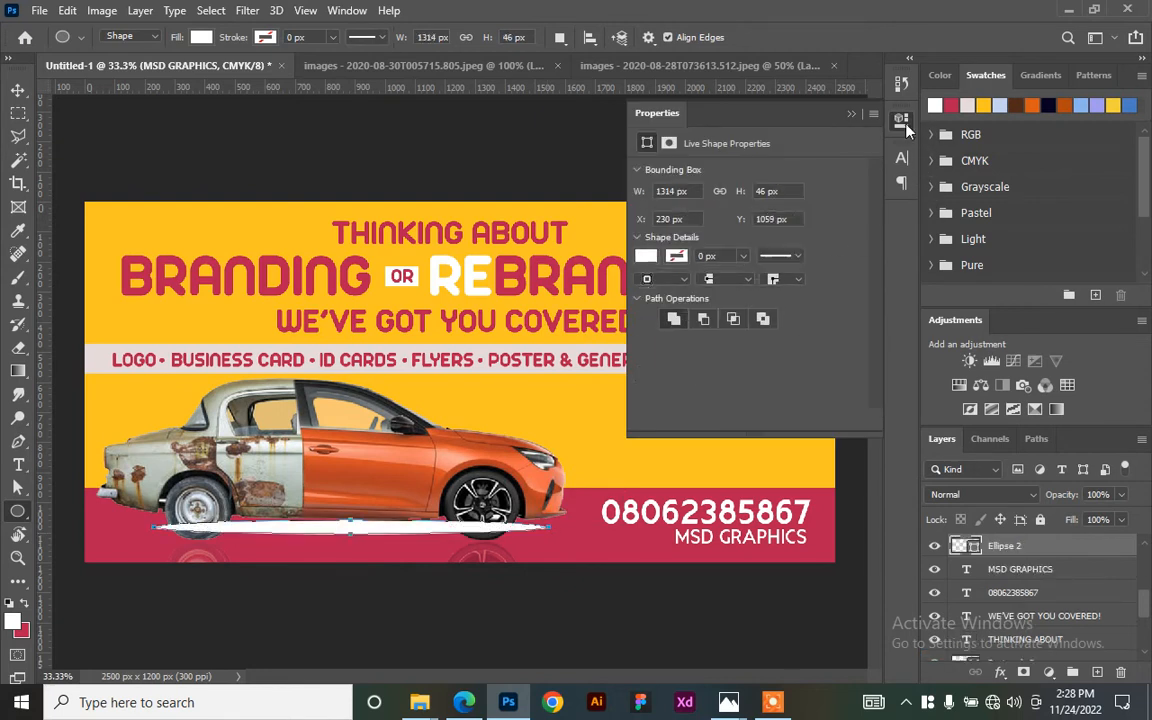
- Fill the ellipse with dark navy and shift it slightly left and down under the car
click(1048, 105)
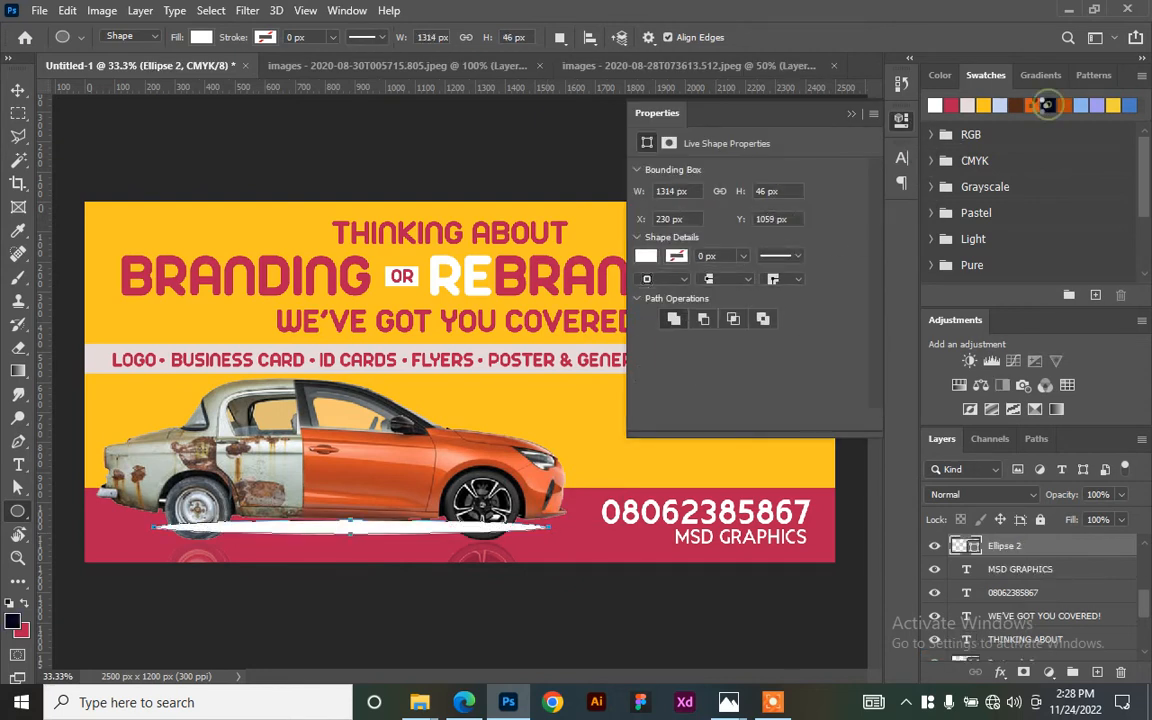
click(902, 120)
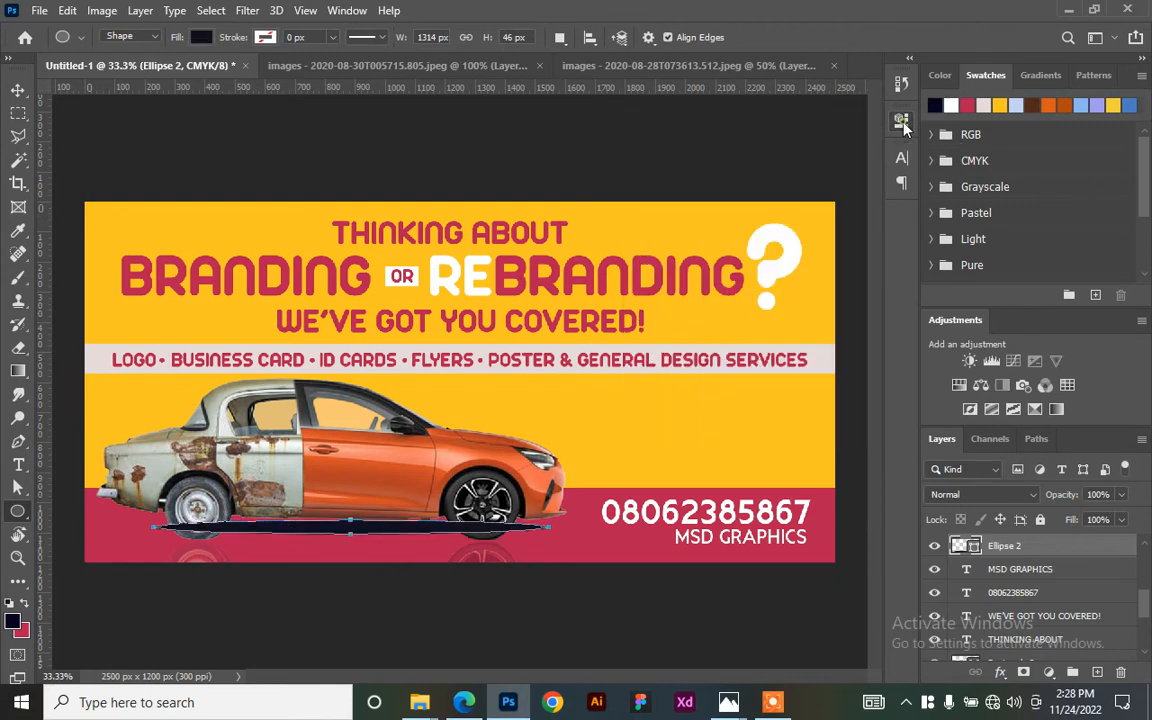
click(18, 90)
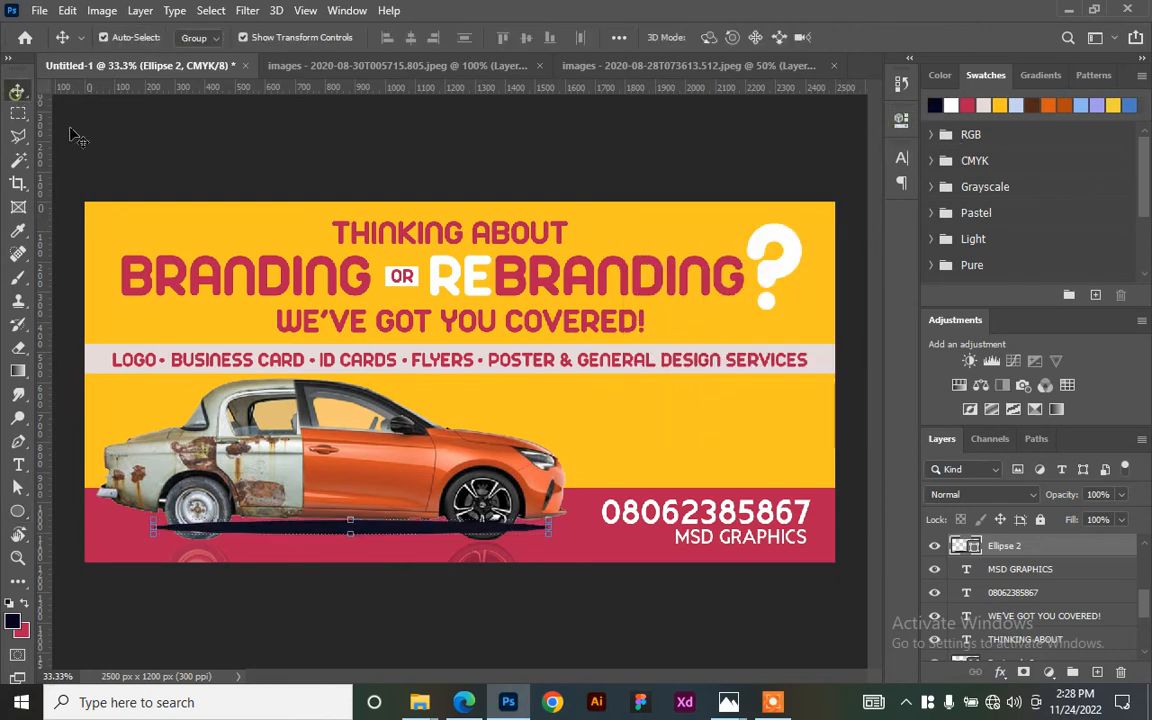
drag(430, 533, 420, 533)
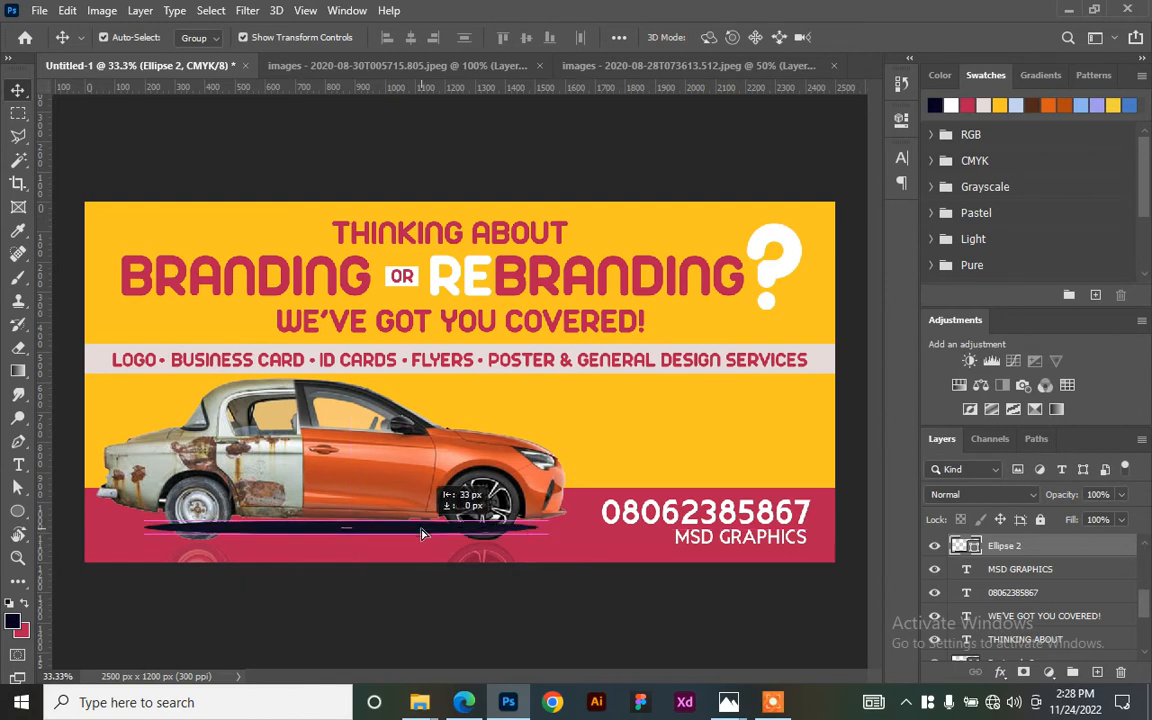
key(Down)
key(Down)
key(Down)
key(Down)
key(Down)
key(Down)
key(Down)
key(Down)
key(Down)
key(Down)
key(Down)
key(Down)
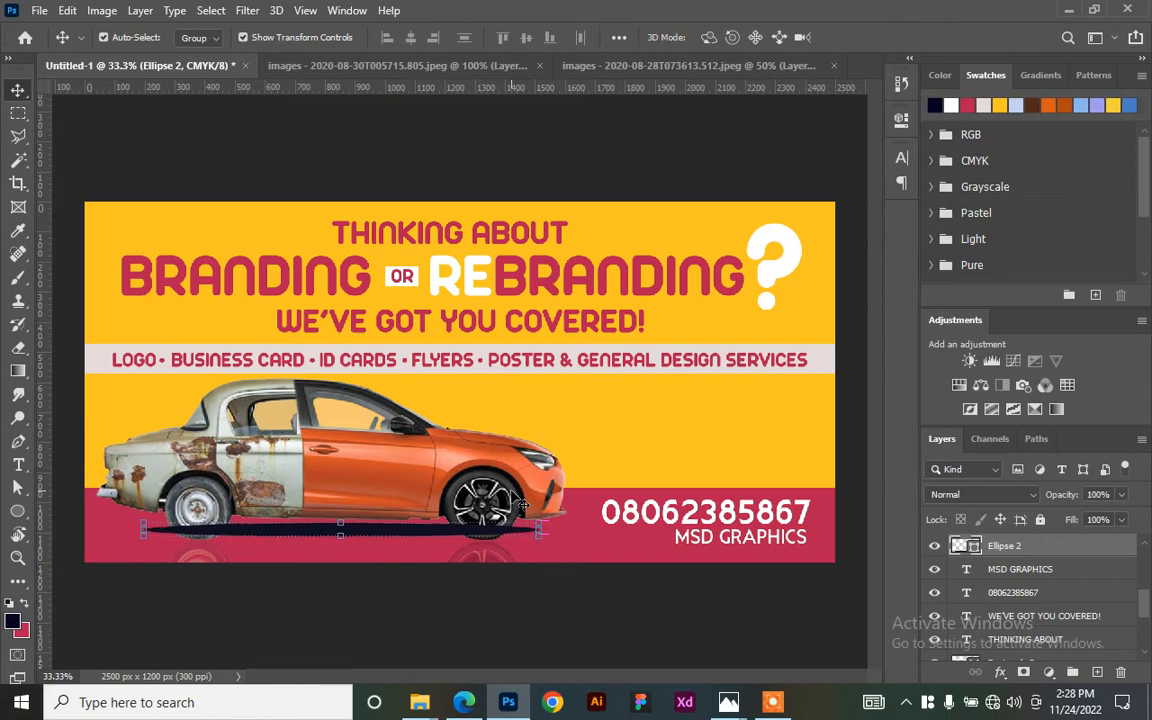
click(247, 12)
mouse_move(323, 220)
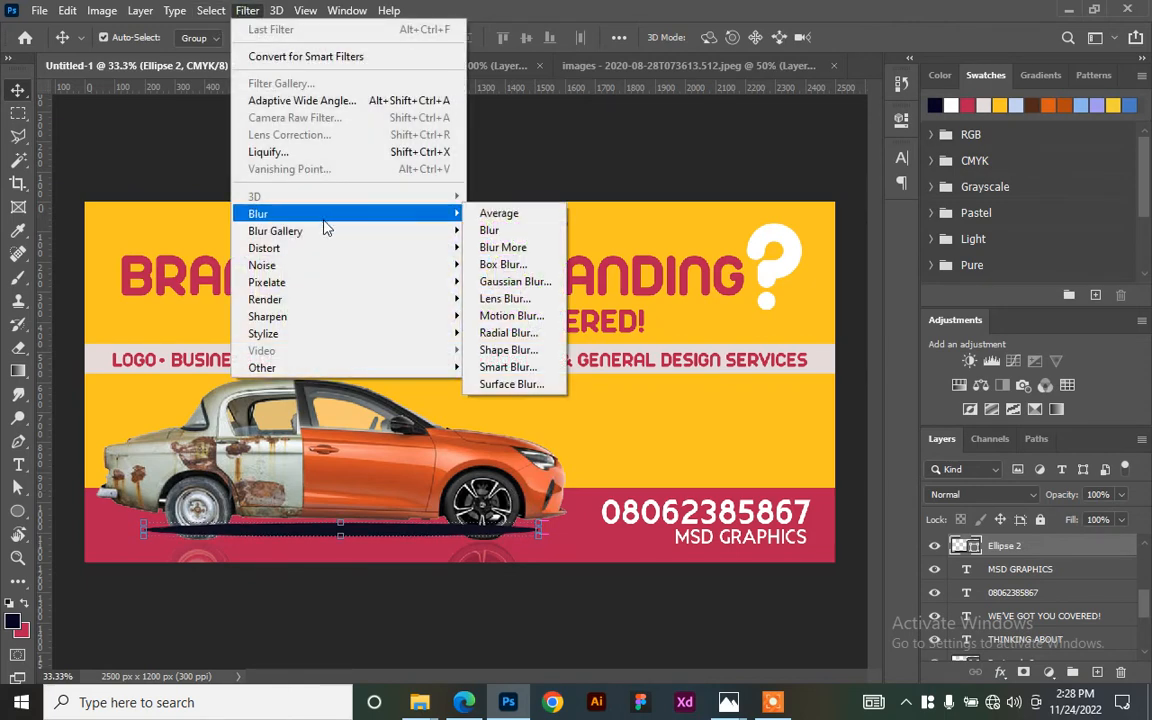
- Rasterize the navy ellipse and apply a Gaussian Blur of about 32 px
click(527, 287)
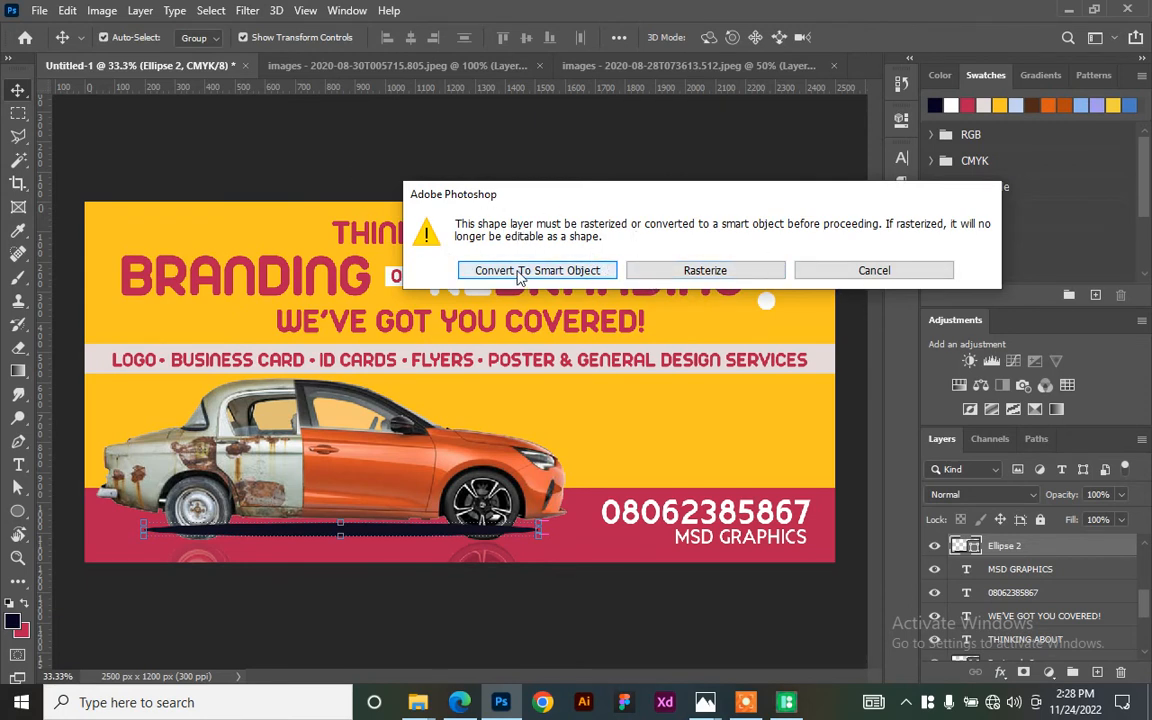
click(685, 269)
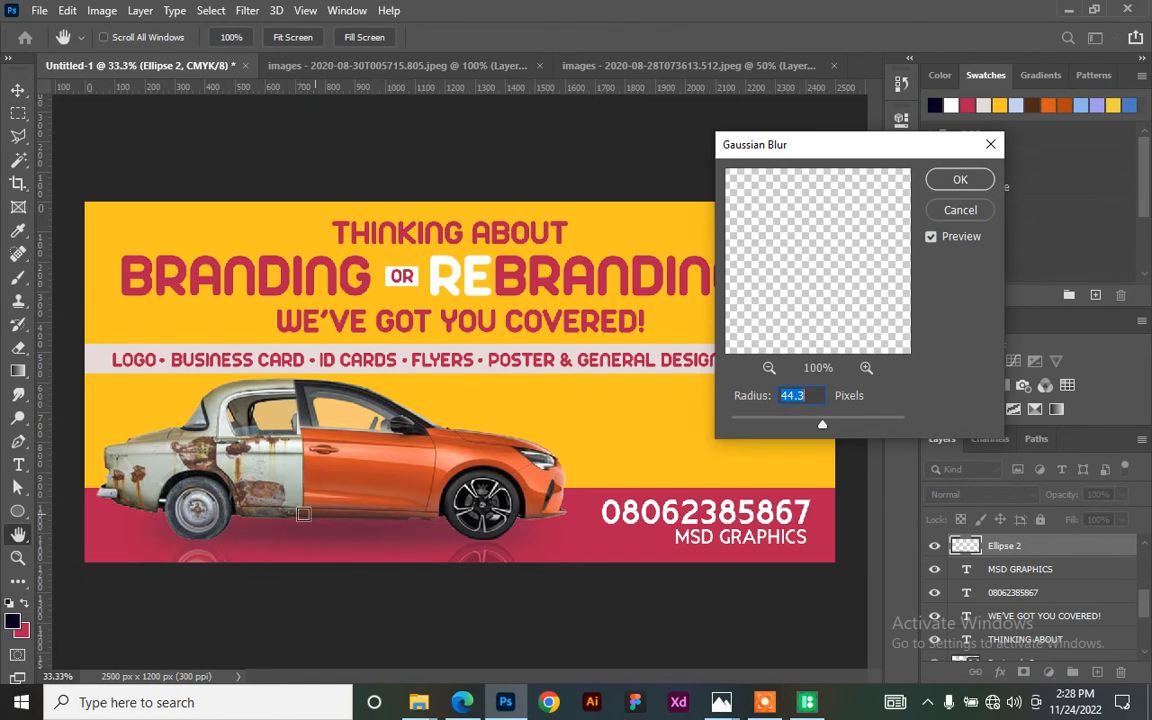
mouse_move(820, 428)
mouse_down()
mouse_move(766, 427)
mouse_move(828, 428)
mouse_move(815, 428)
mouse_up()
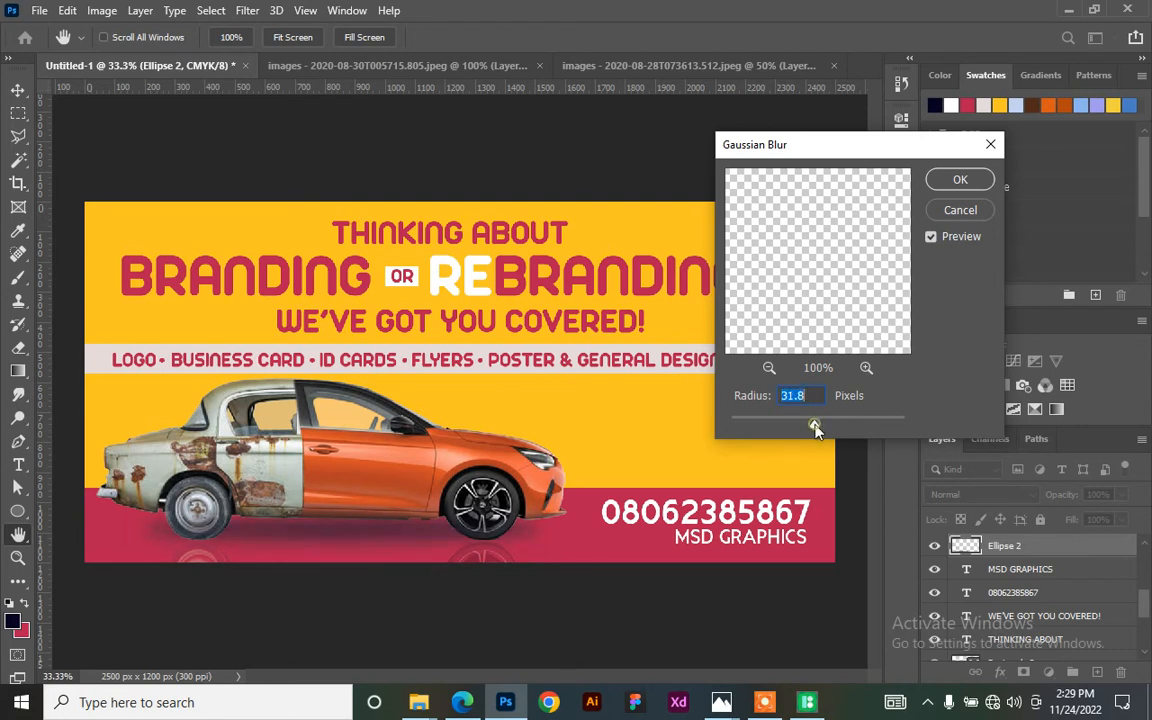
click(960, 180)
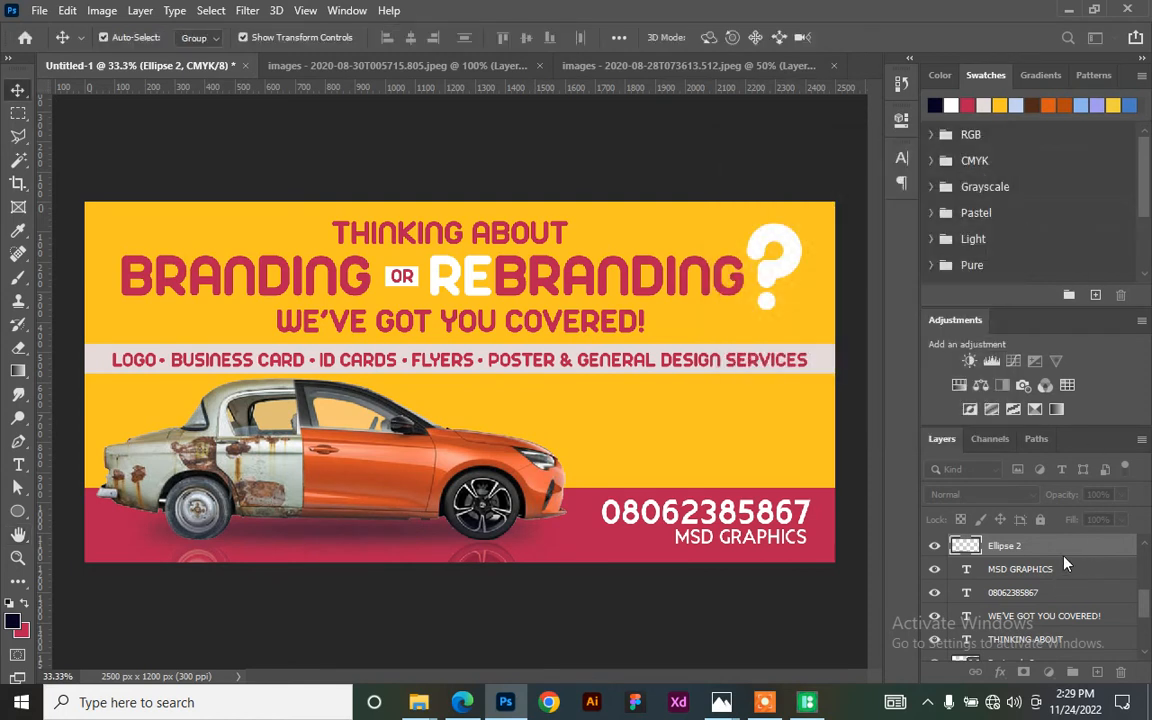
- Move the Ellipse 2 layer below the car layer and set its opacity to 79%
drag(1003, 546, 1050, 618)
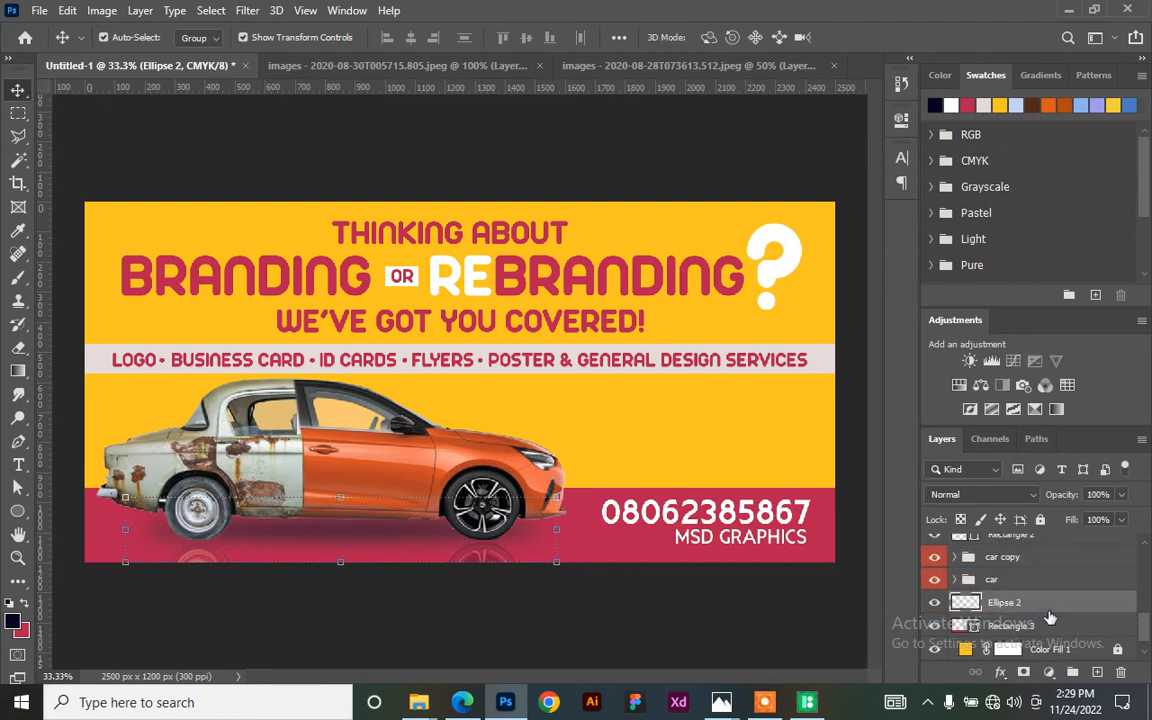
click(1123, 495)
click(1106, 516)
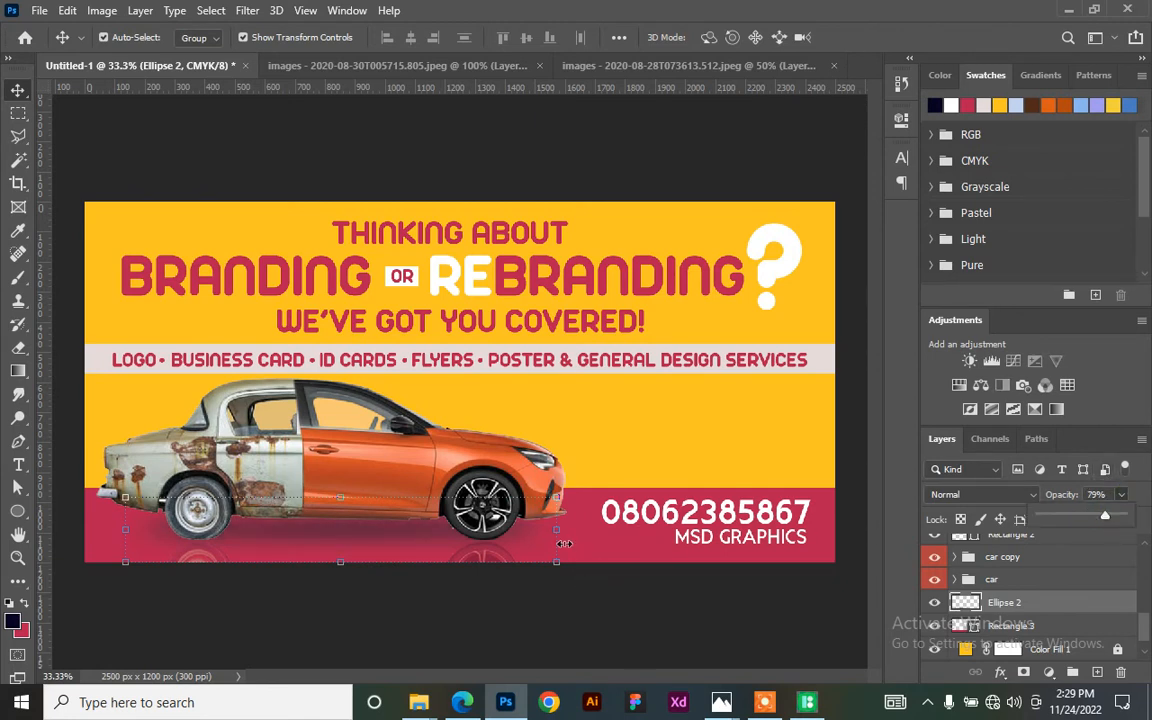
- Stretch the shadow to about 106% width under both wheels and fine-tune its height
drag(552, 533, 568, 532)
drag(124, 530, 107, 524)
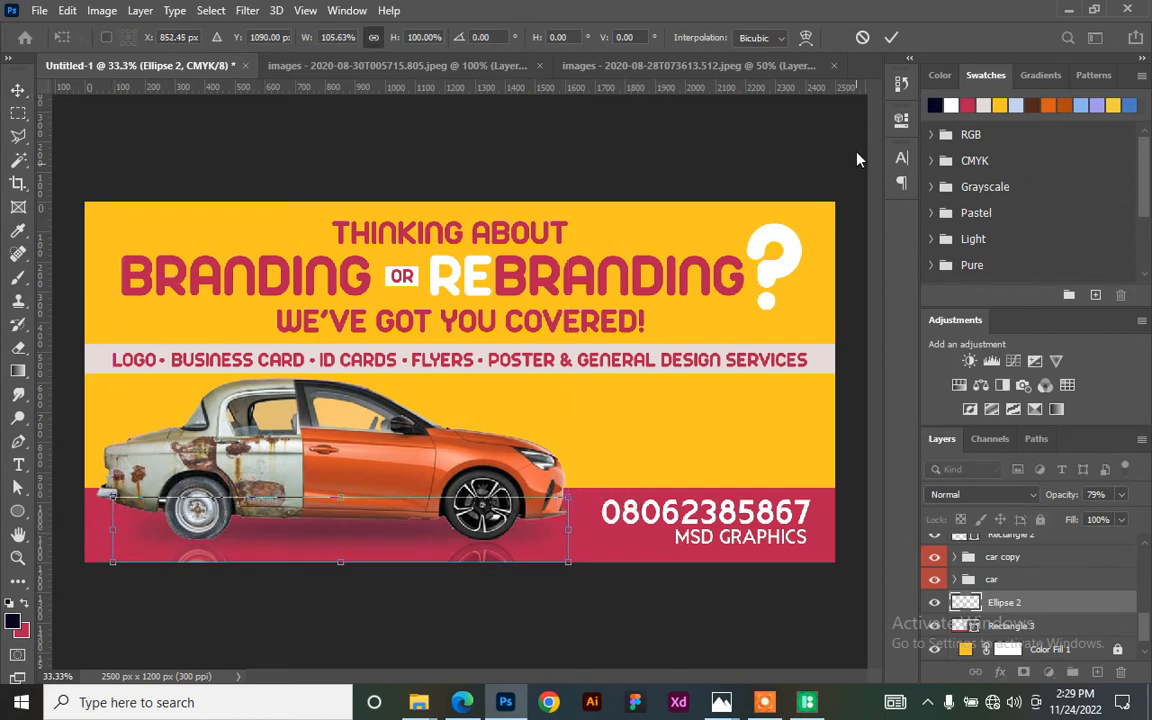
click(891, 37)
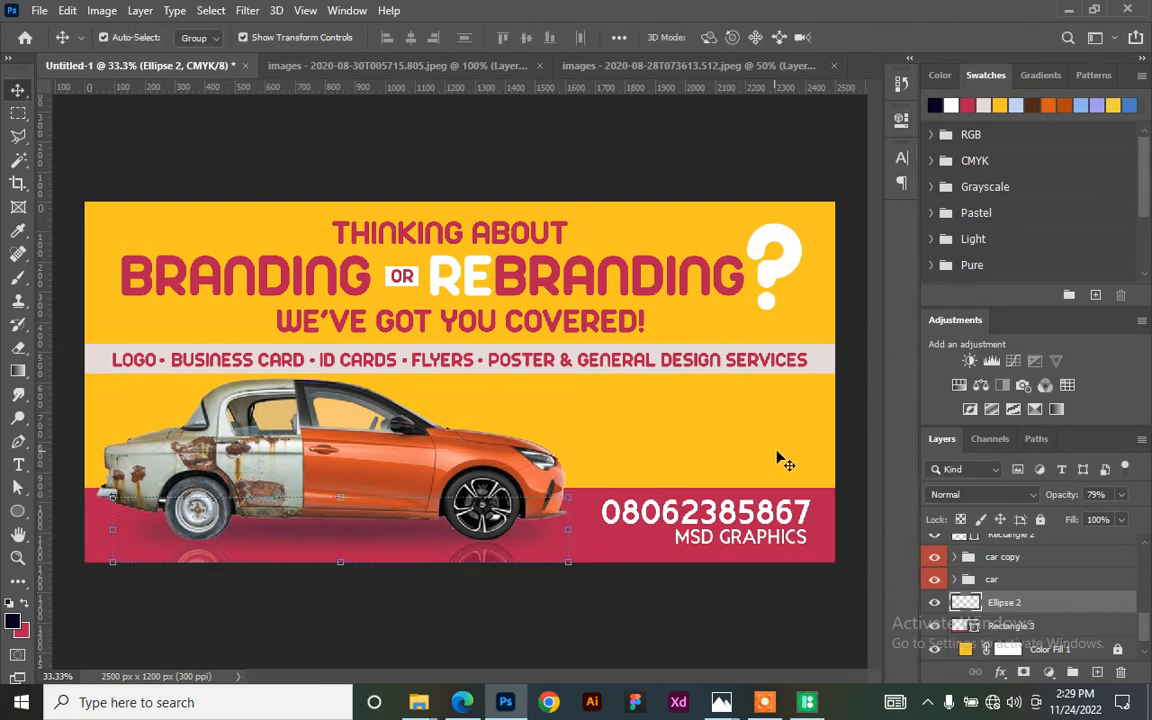
key(shift+Up)
key(shift+Down)
click(630, 584)
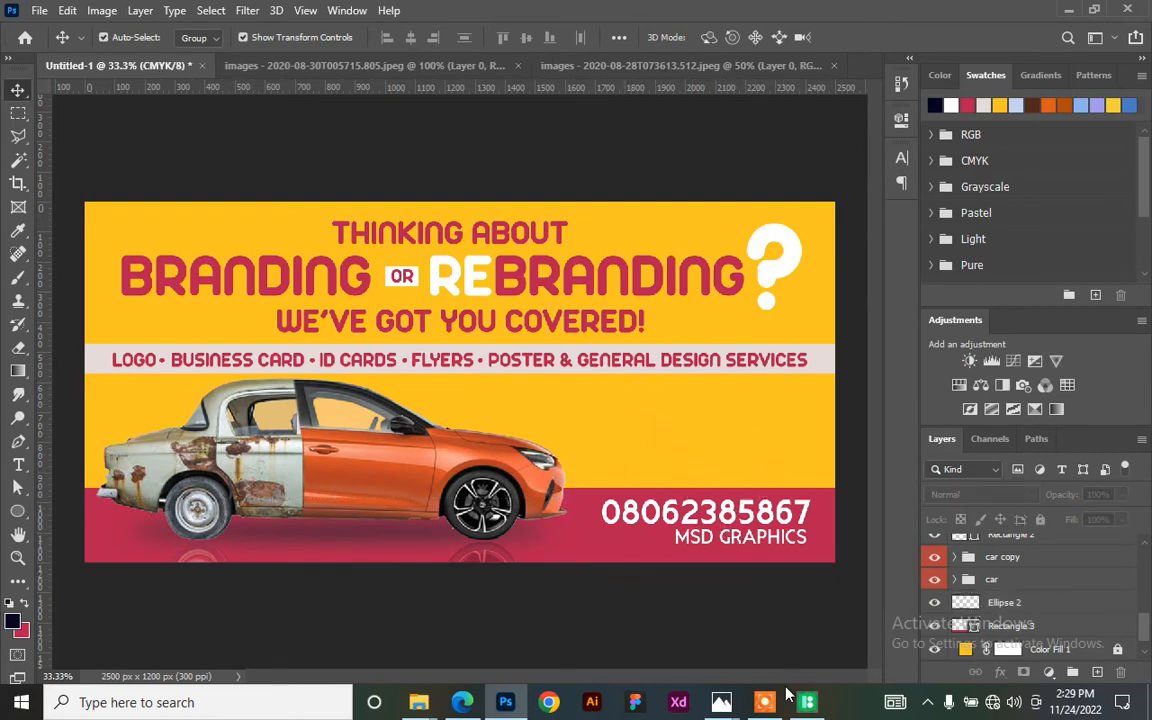
- Place Pichon's Facebook icon at about 39% on the red bar, left of MSD GRAPHICS
mouse_move(801, 706)
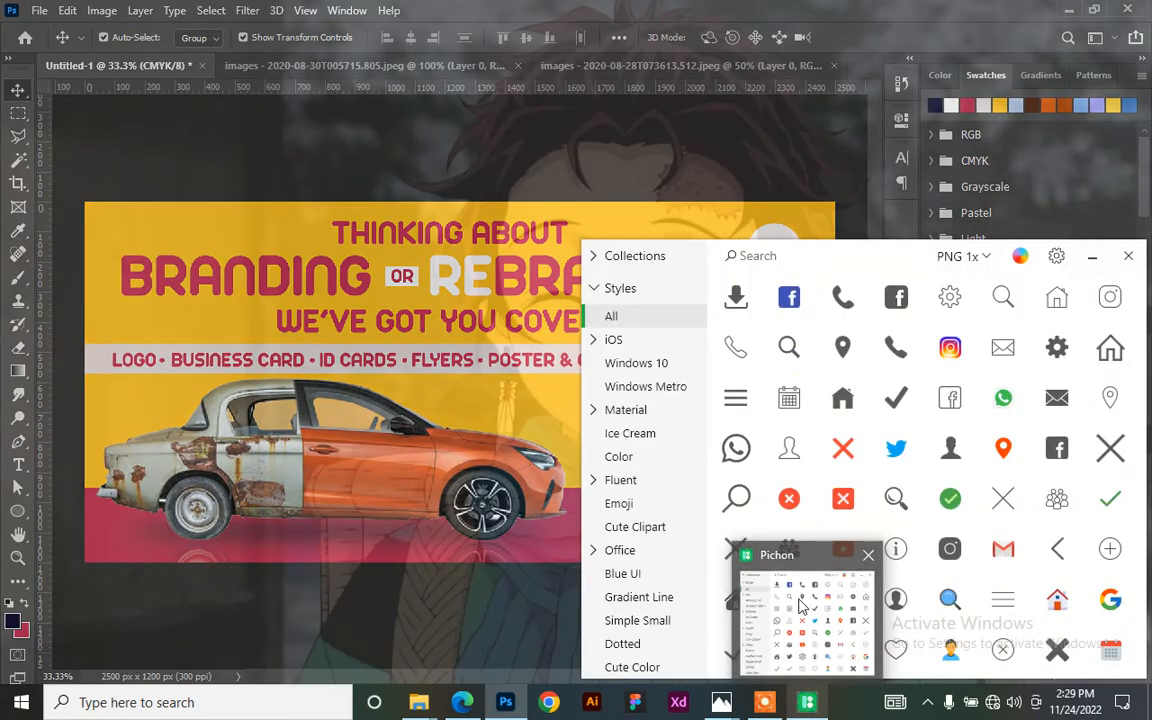
click(808, 600)
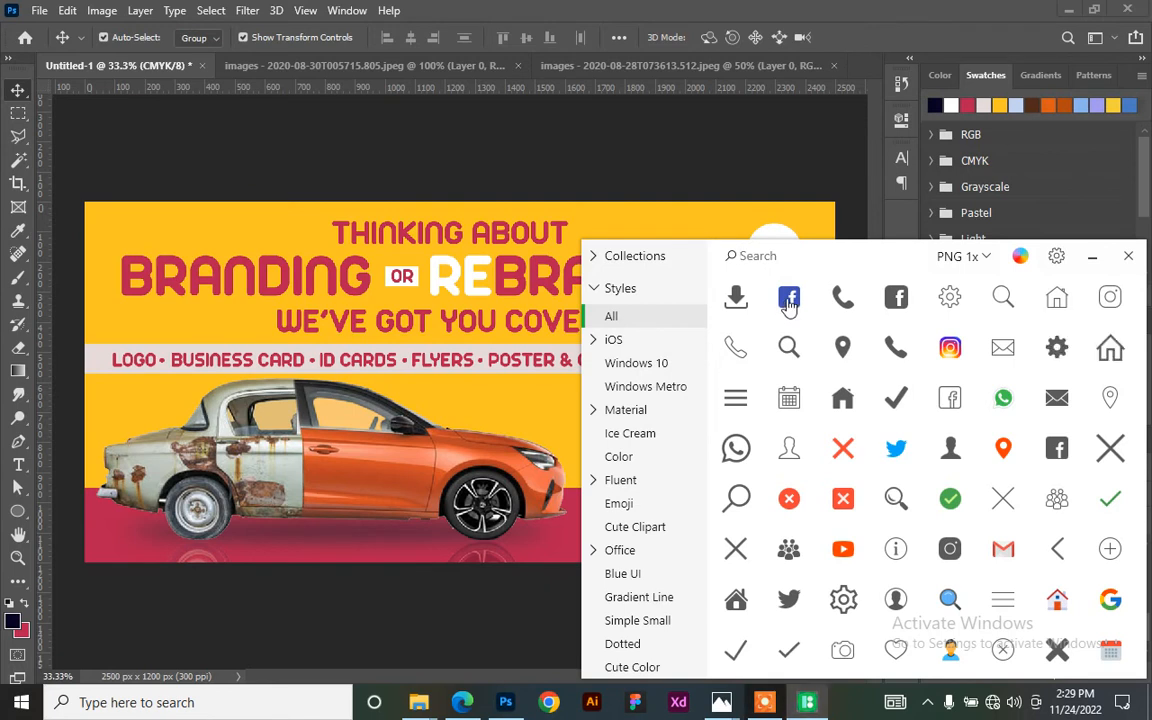
drag(788, 297, 607, 527)
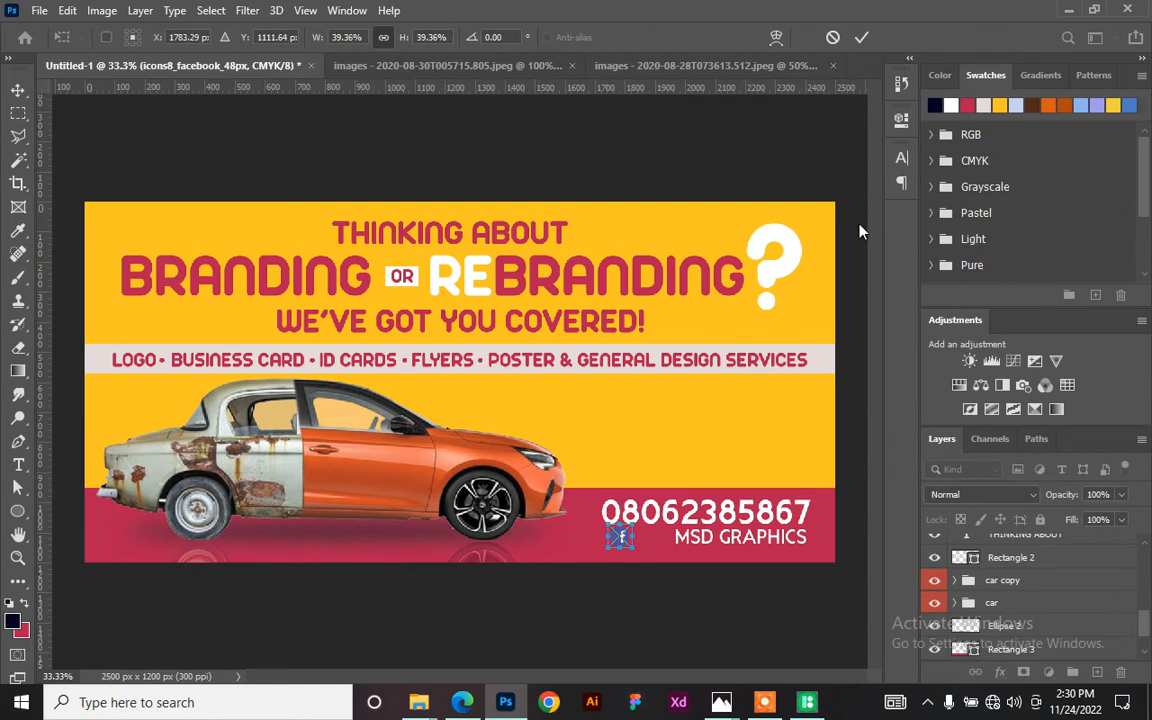
click(862, 40)
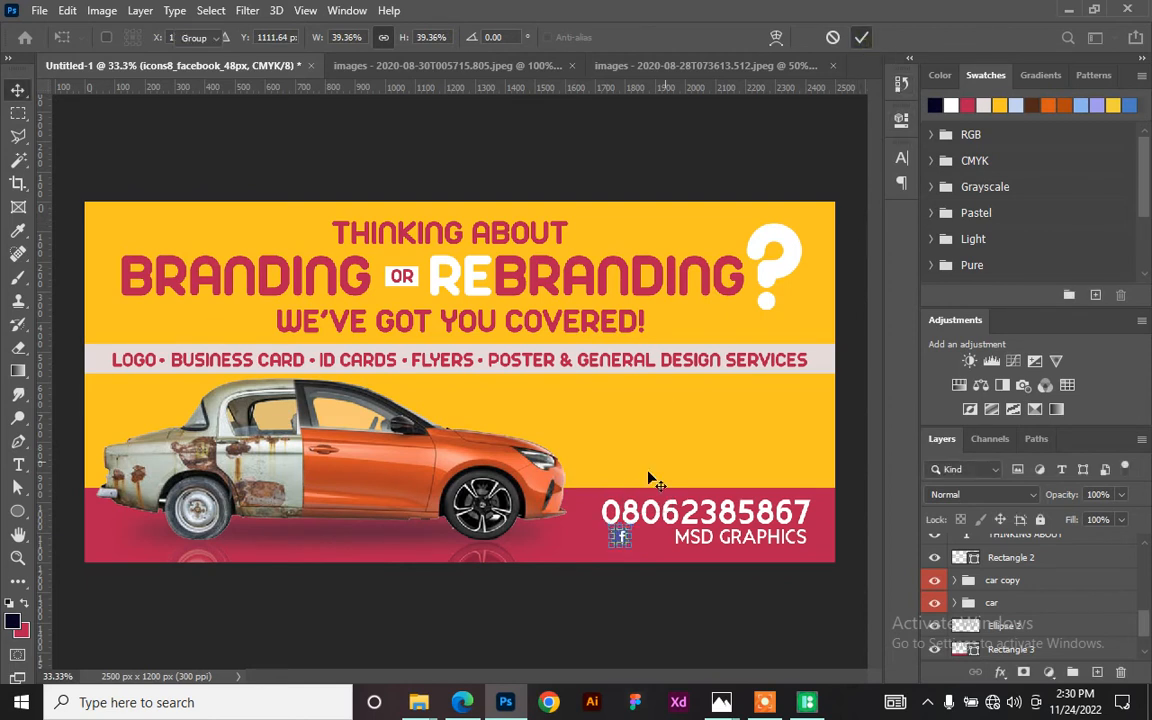
key(shift+Right)
key(shift+Right)
key(shift+Right)
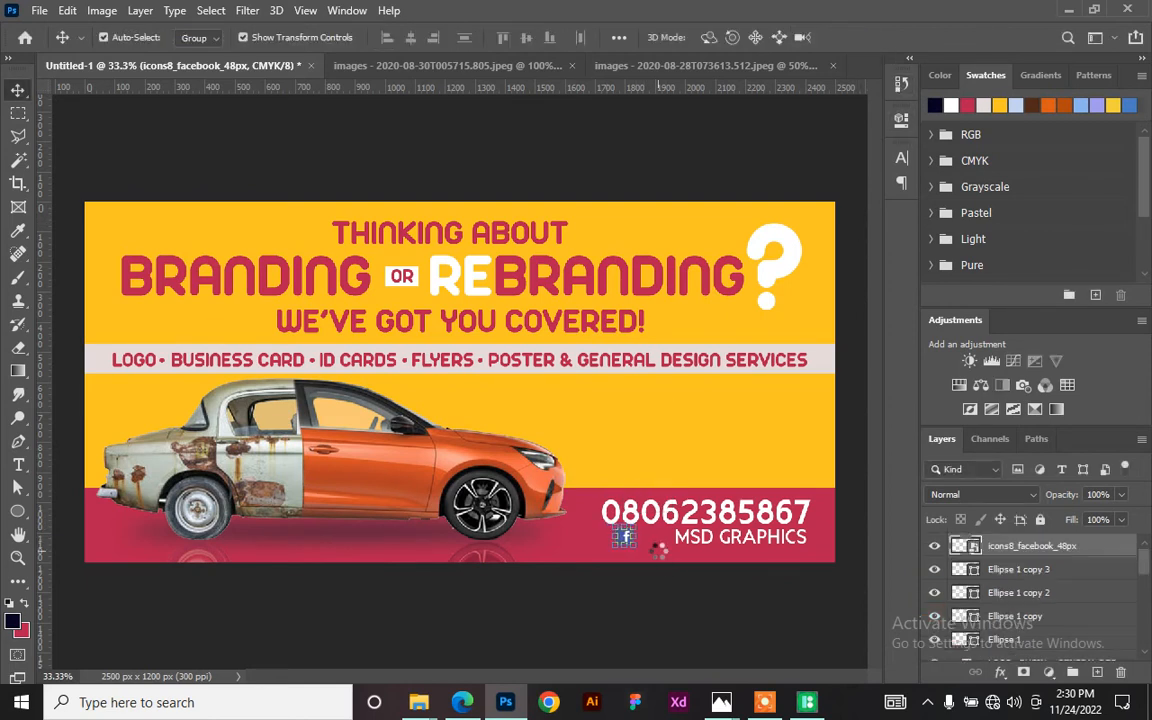
key(shift+Right)
key(shift+Right)
- Place Pichon's Twitter icon on the red bar right next to the Facebook icon
click(805, 703)
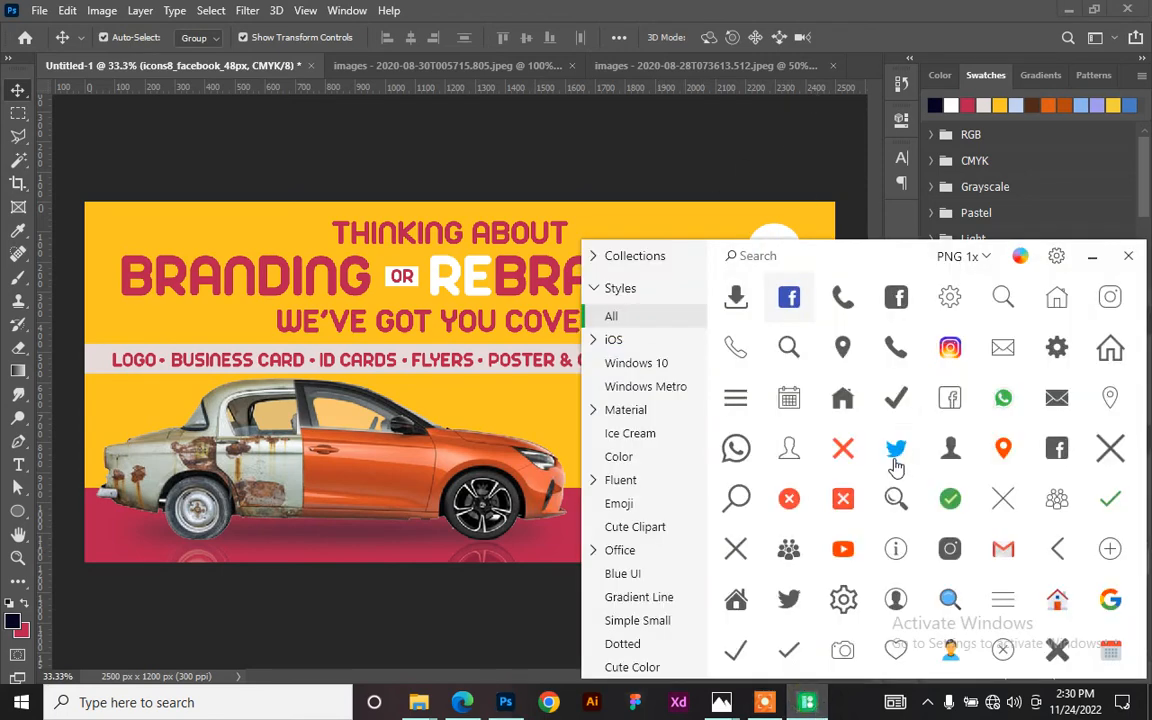
drag(895, 455, 530, 418)
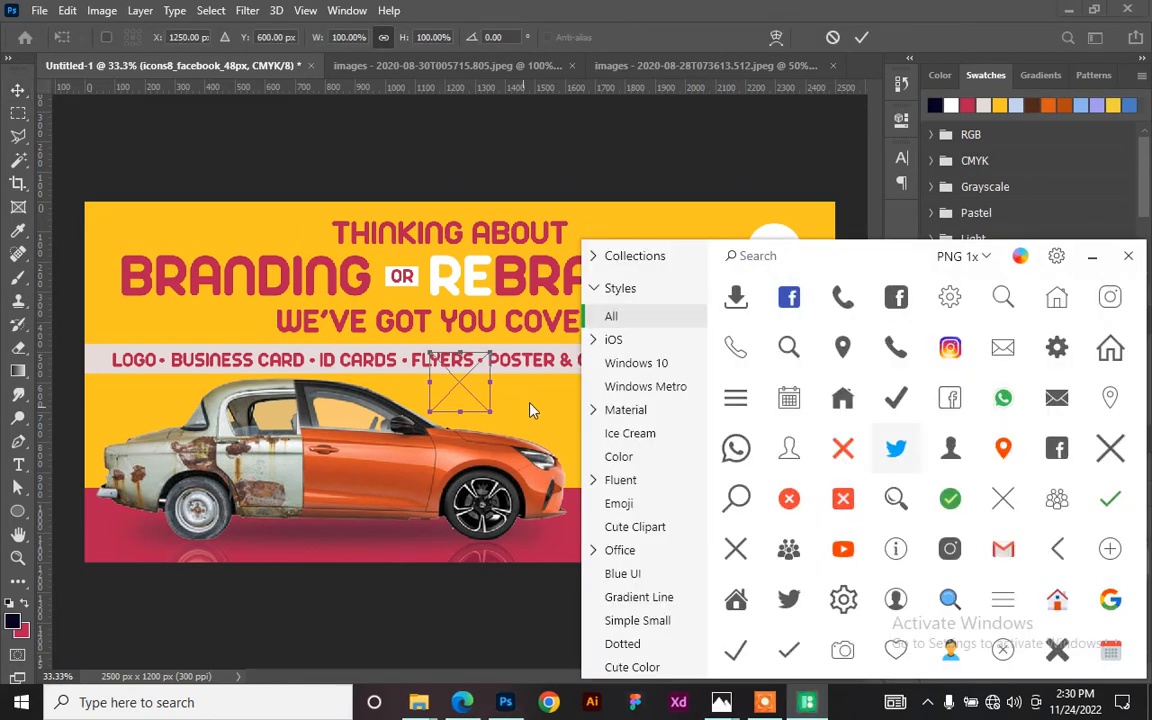
click(862, 40)
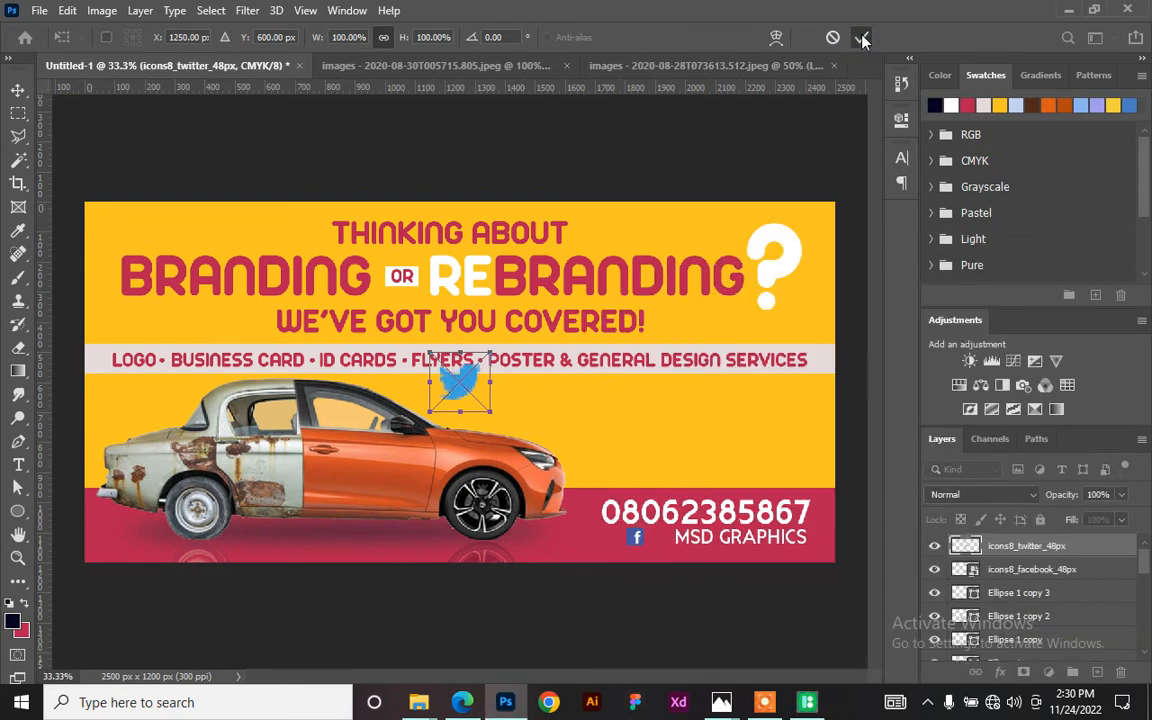
drag(461, 395, 640, 537)
key(ctrl+t)
key(Return)
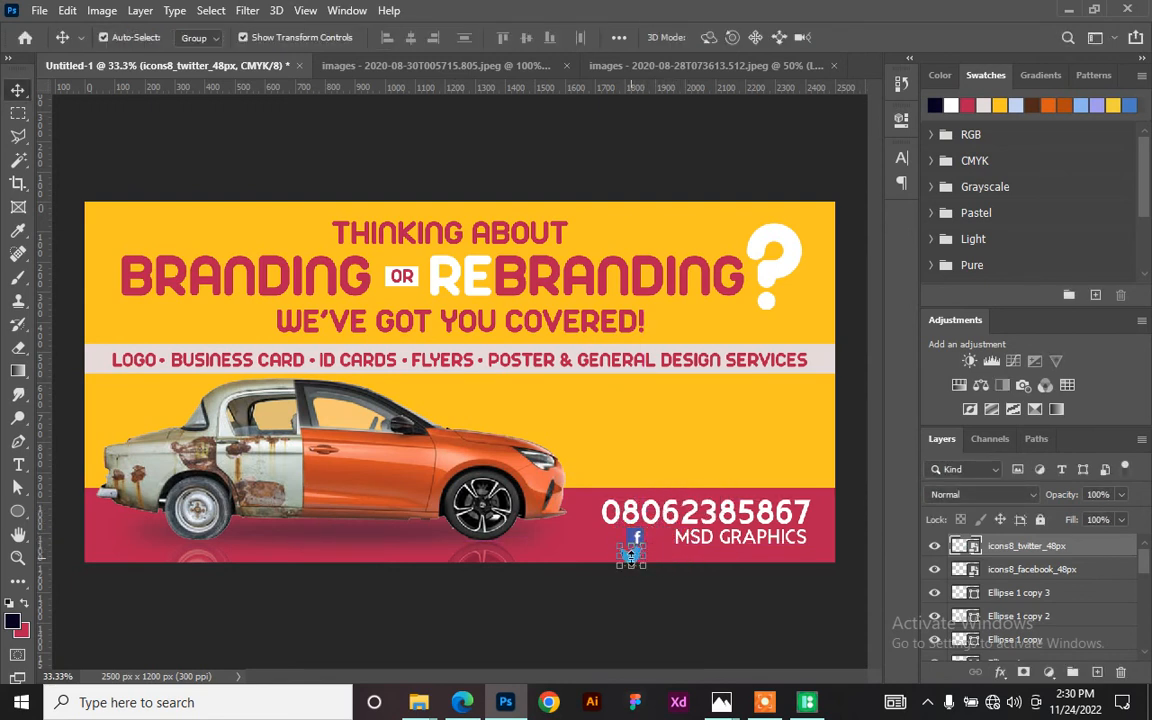
key(shift+Up)
key(shift+Up)
key(shift+Up)
key(shift+Up)
key(shift+Up)
key(shift+Up)
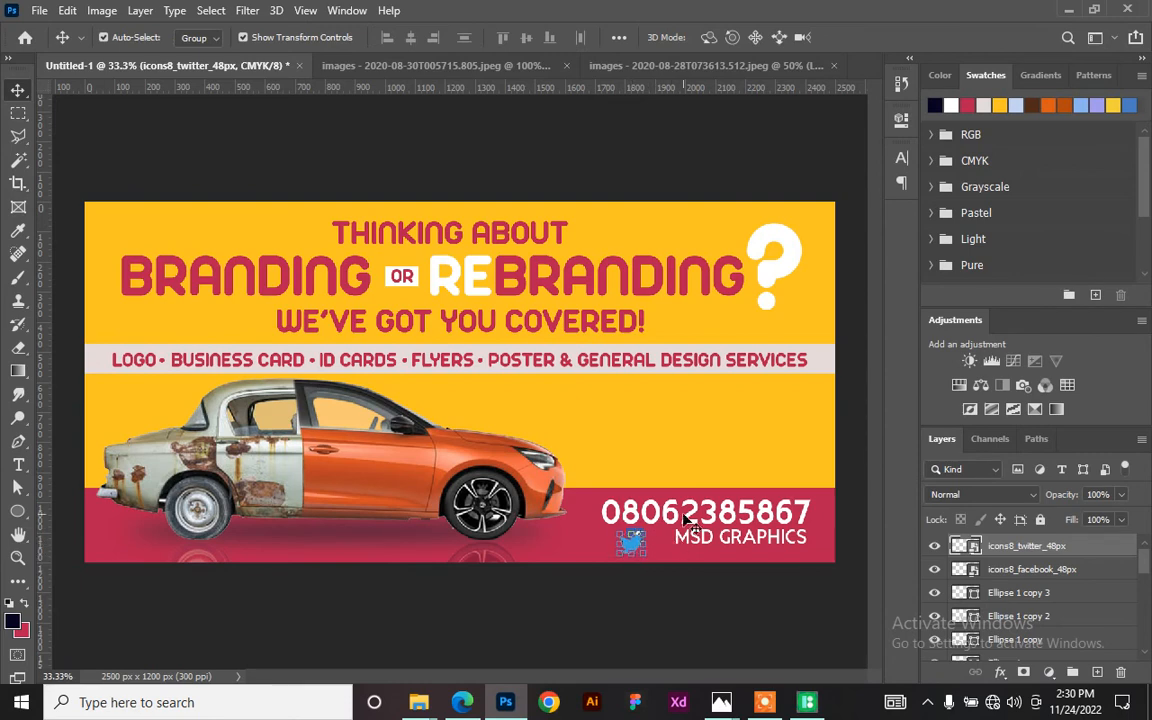
key(shift+Right)
key(shift+Right)
key(shift+Right)
key(shift+Right)
key(shift+Right)
key(shift+Right)
key(shift+Right)
key(shift+Right)
key(shift+Right)
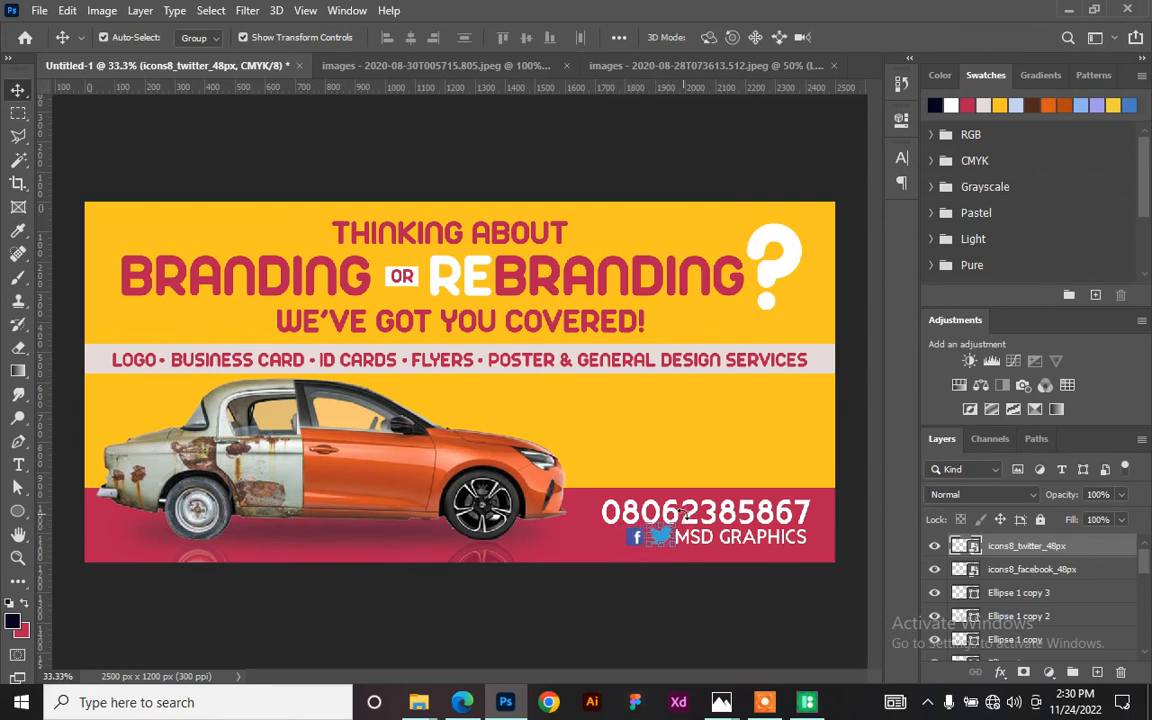
key(ctrl)
- Enlarge the Twitter icon to about 40% so it matches the Facebook icon
key(ctrl+plus)
key(space)
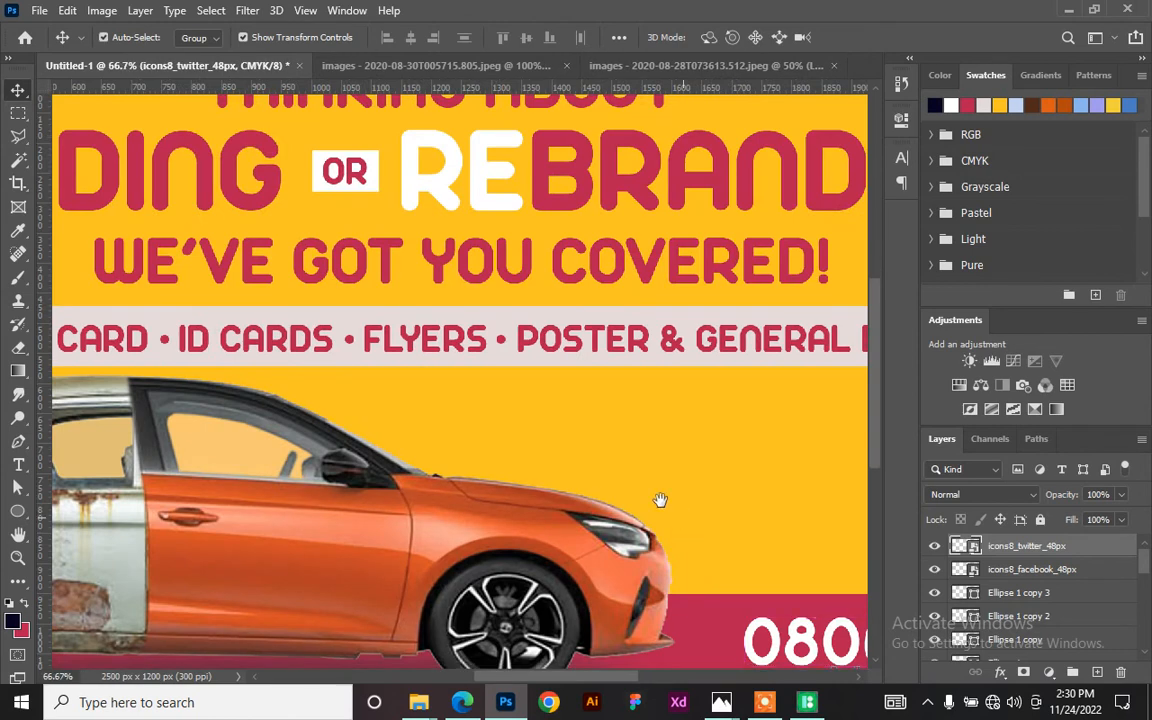
drag(684, 519, 445, 280)
drag(564, 354, 474, 313)
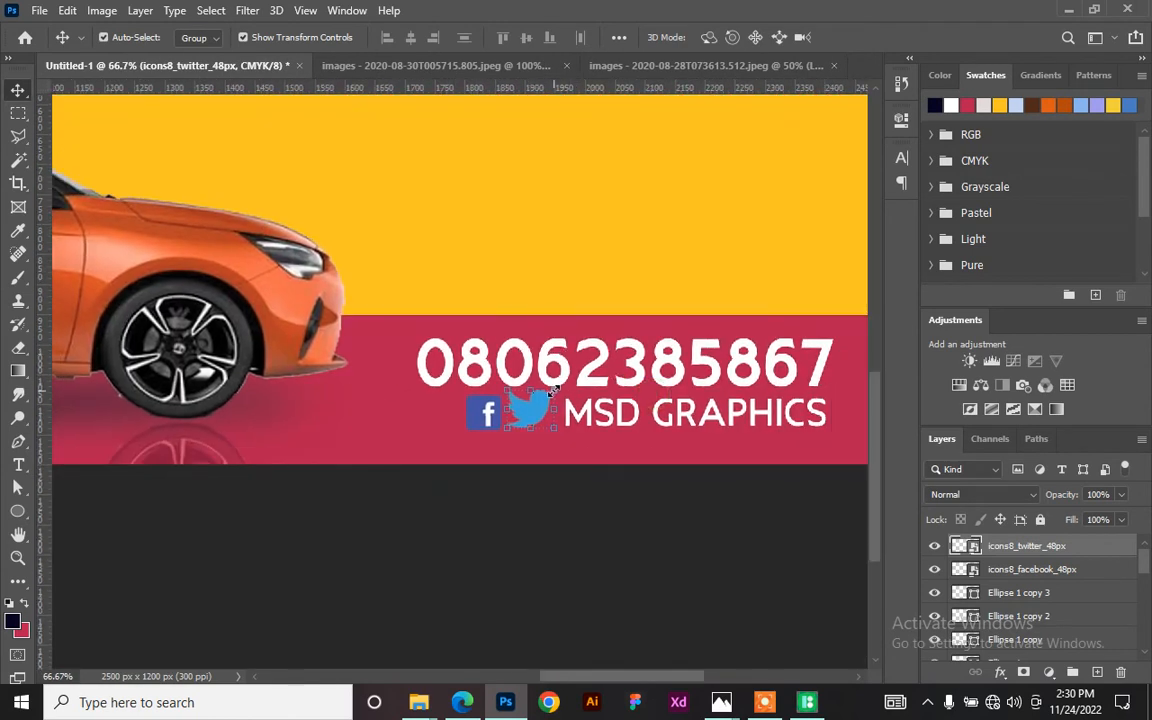
drag(552, 385, 534, 415)
key(Return)
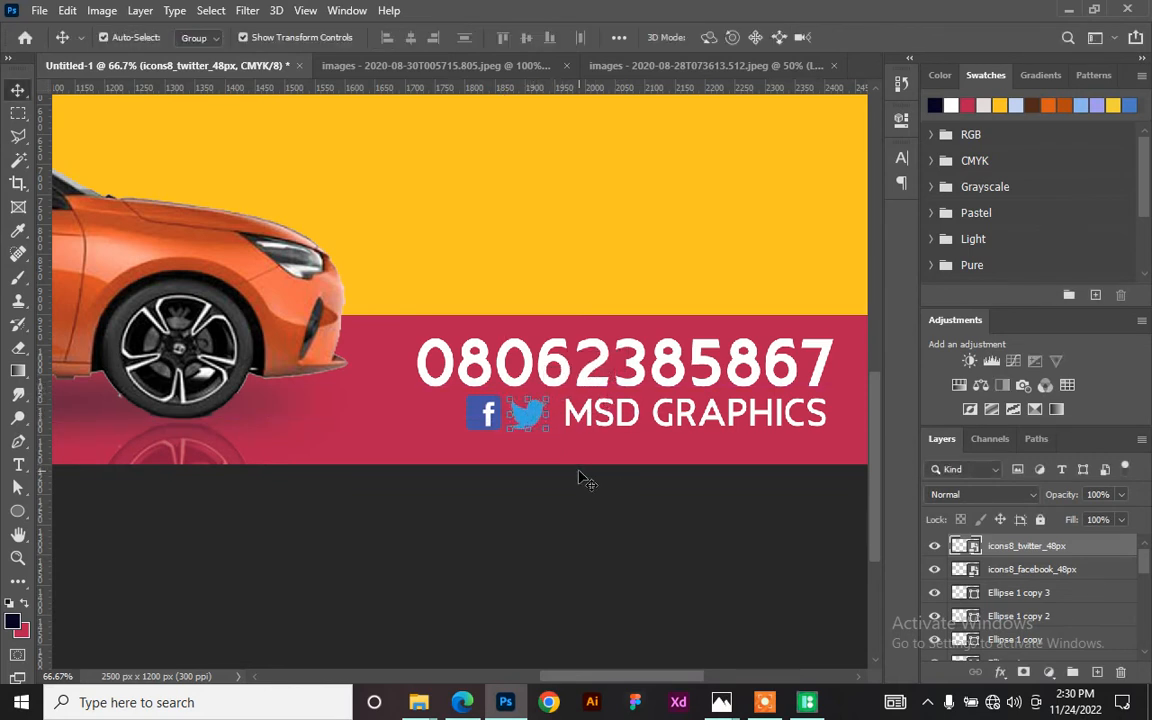
click(693, 415)
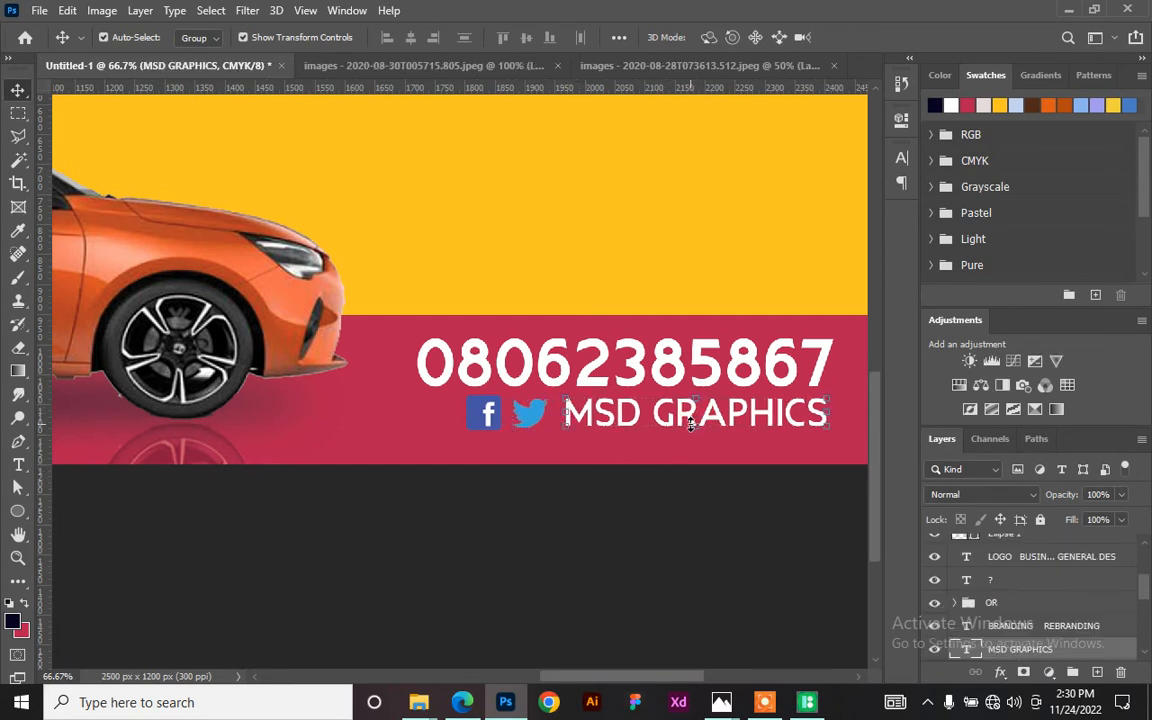
click(485, 413)
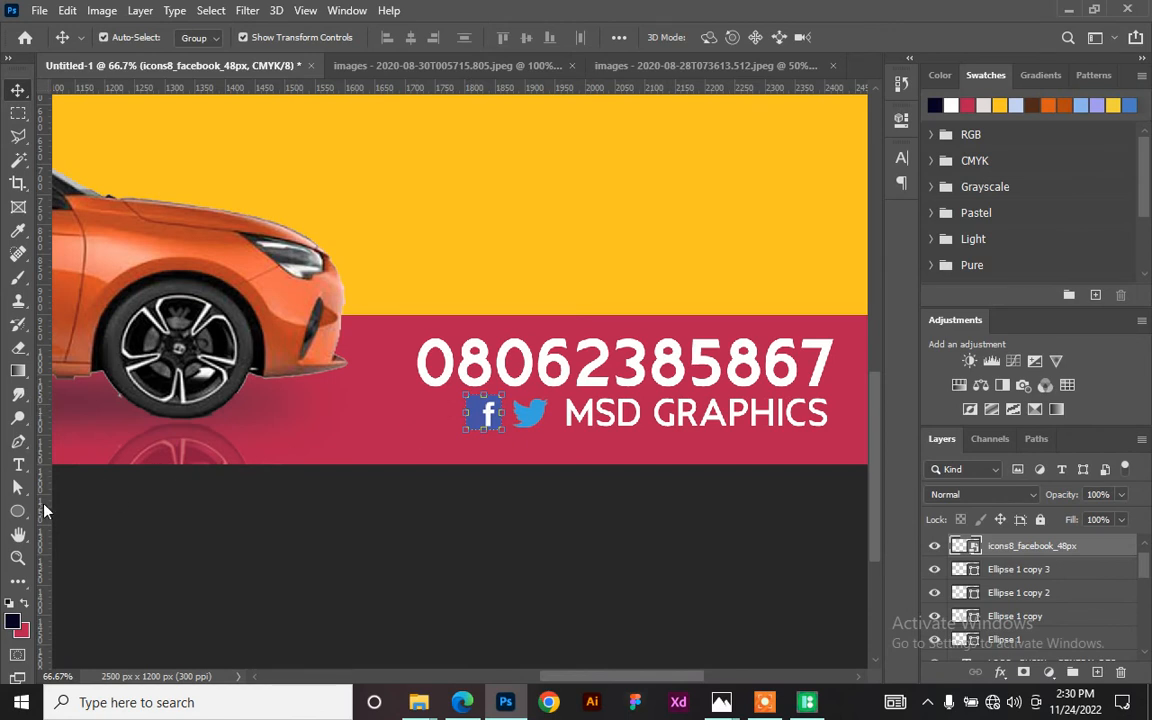
- Draw a yellow rounded rectangle with strongly rounded corners over both social icons
click(18, 511)
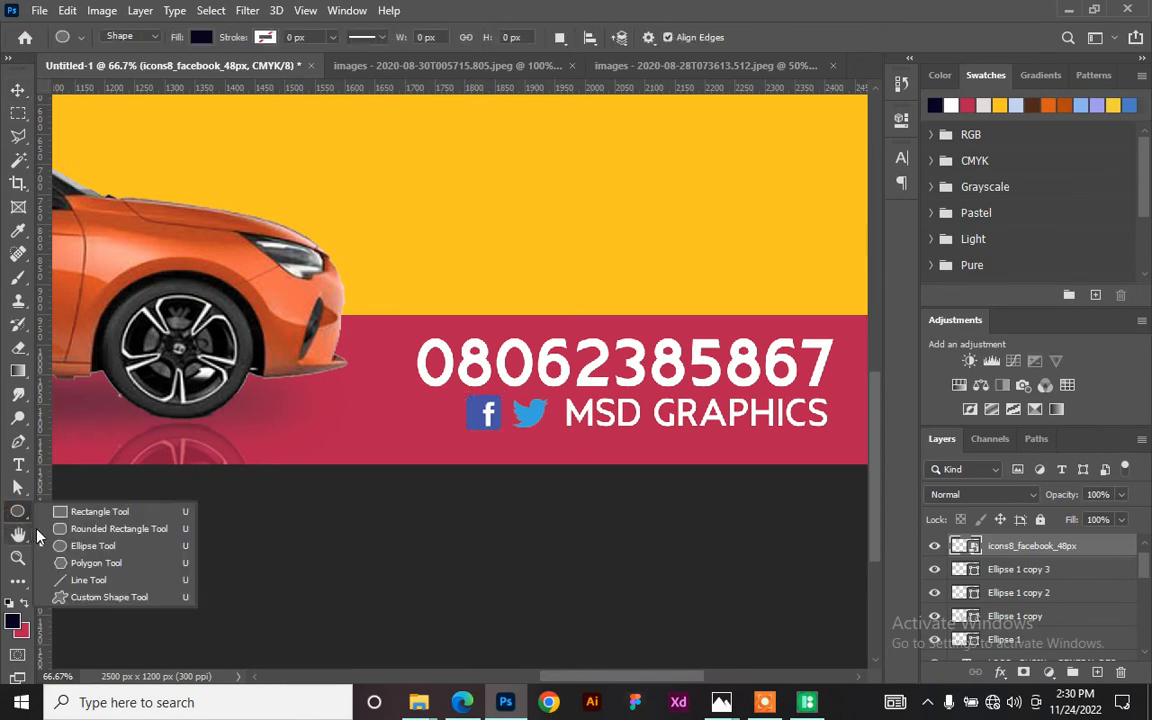
click(119, 528)
drag(444, 395, 562, 431)
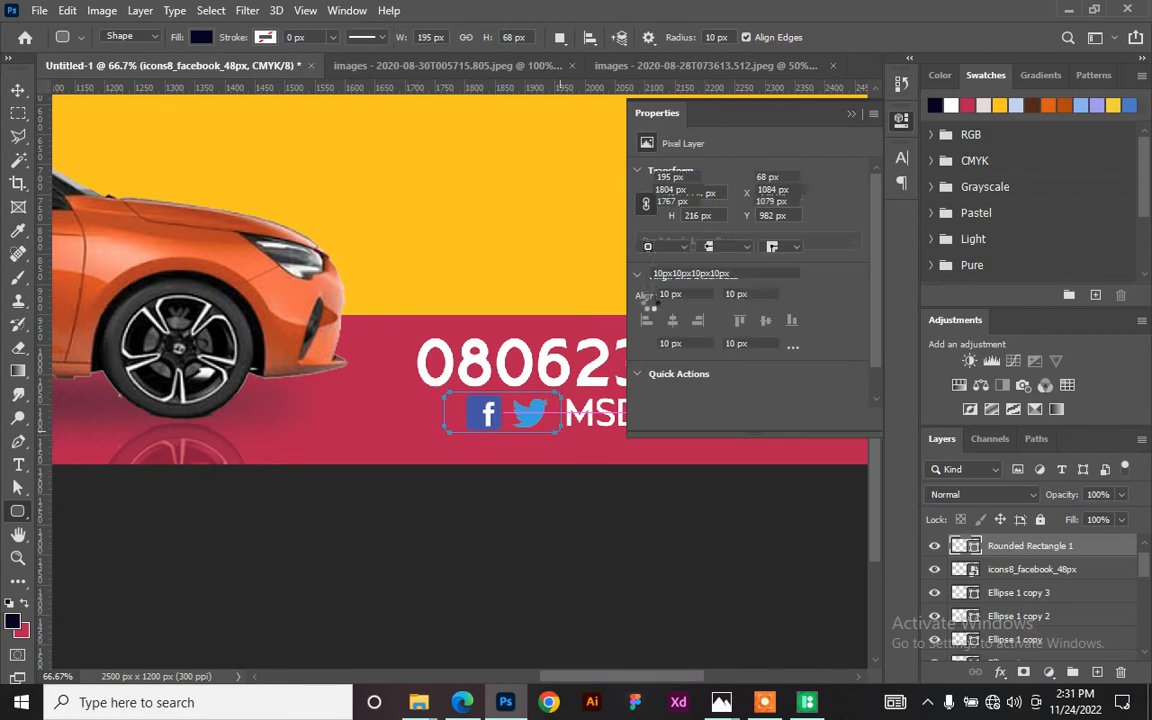
drag(646, 297, 680, 302)
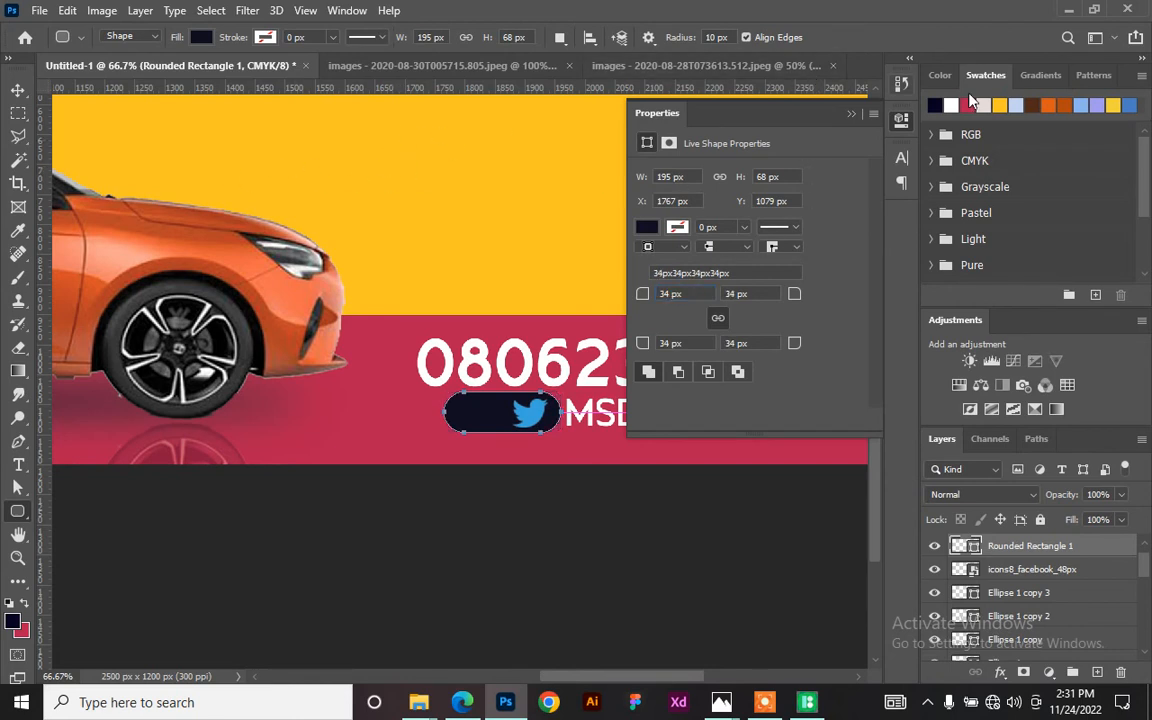
click(999, 104)
key(alt+BackSpace)
click(897, 119)
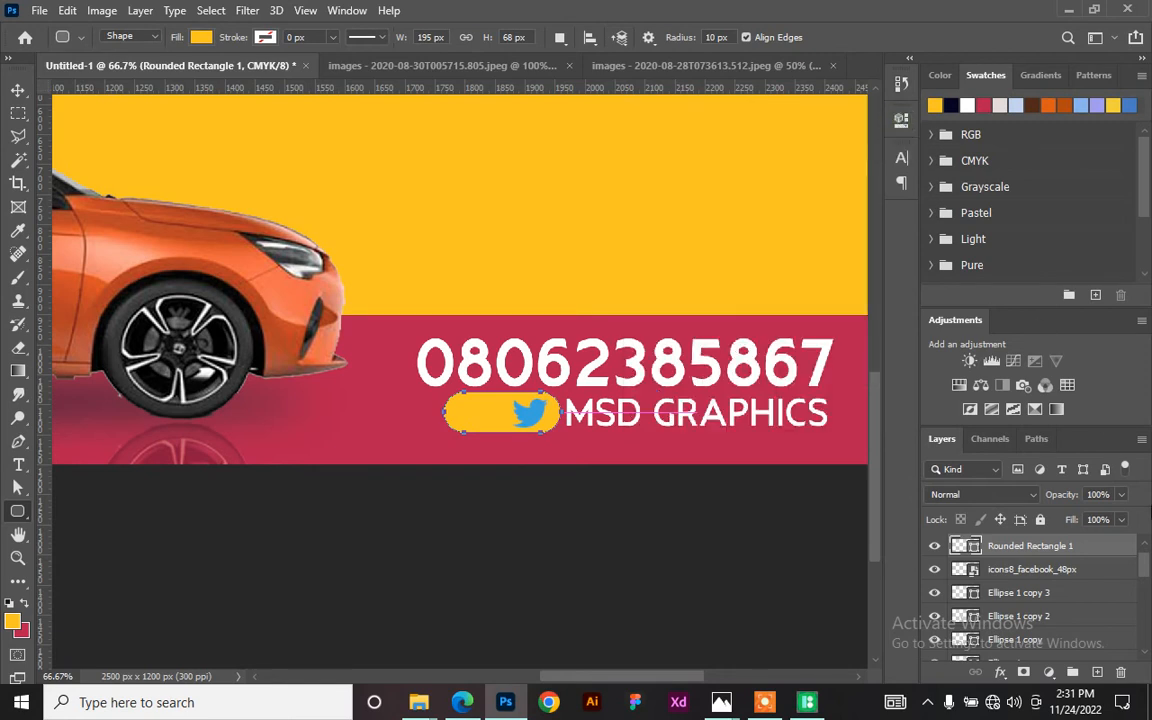
- Reorder layers so the yellow pill sits beneath the Facebook and Twitter icons
drag(1083, 551, 990, 572)
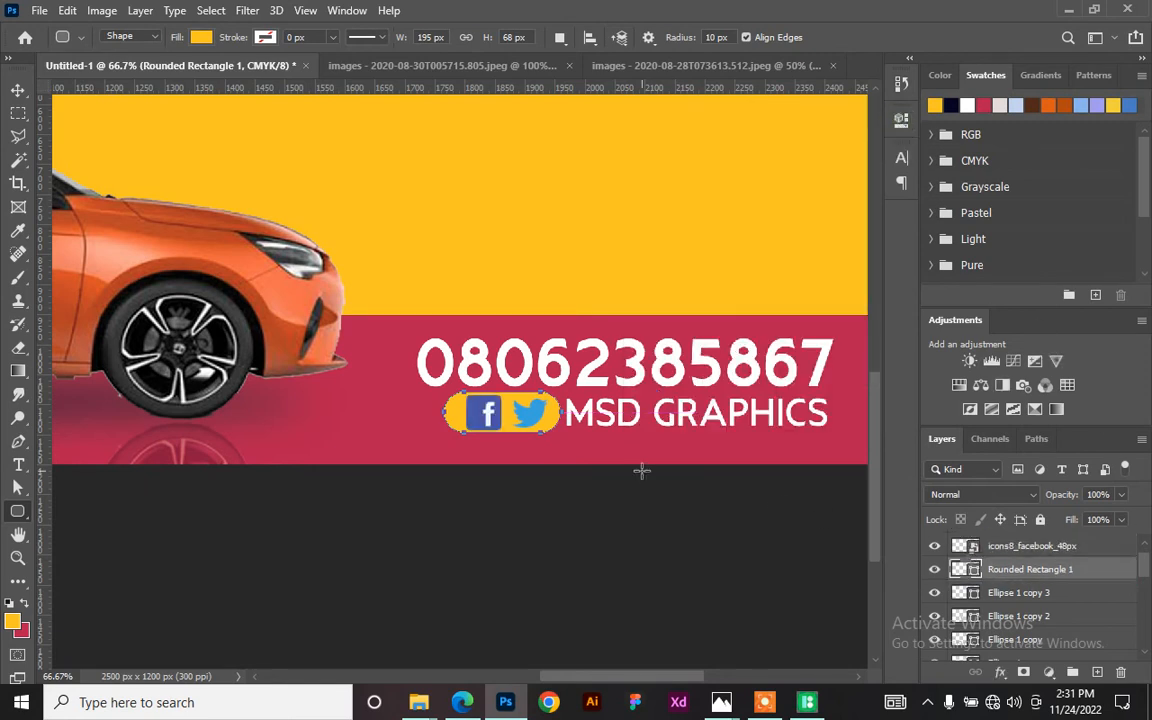
click(17, 91)
click(514, 517)
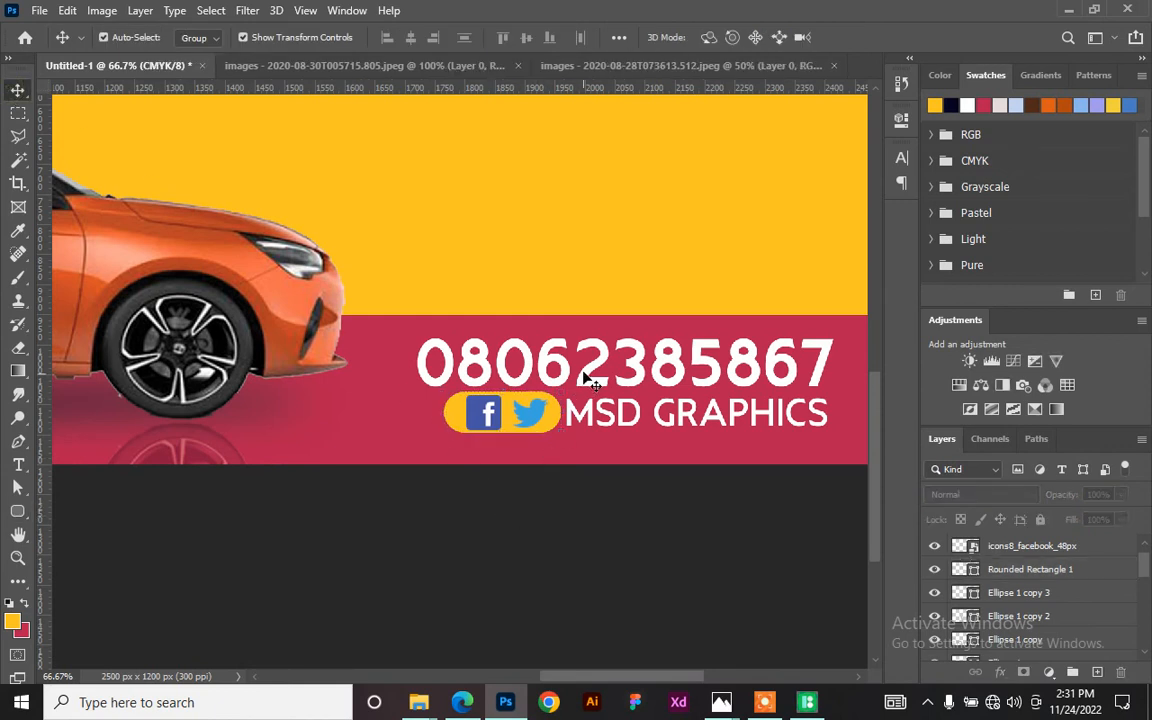
scroll(557, 475, up, 2)
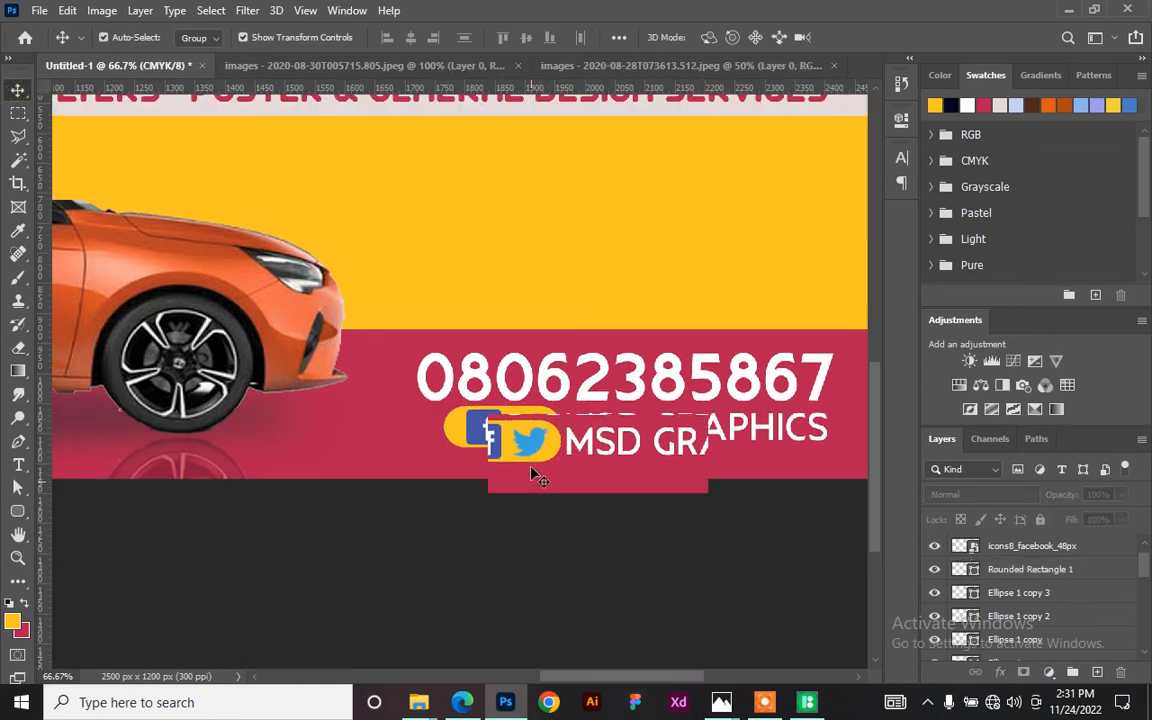
drag(500, 425, 537, 455)
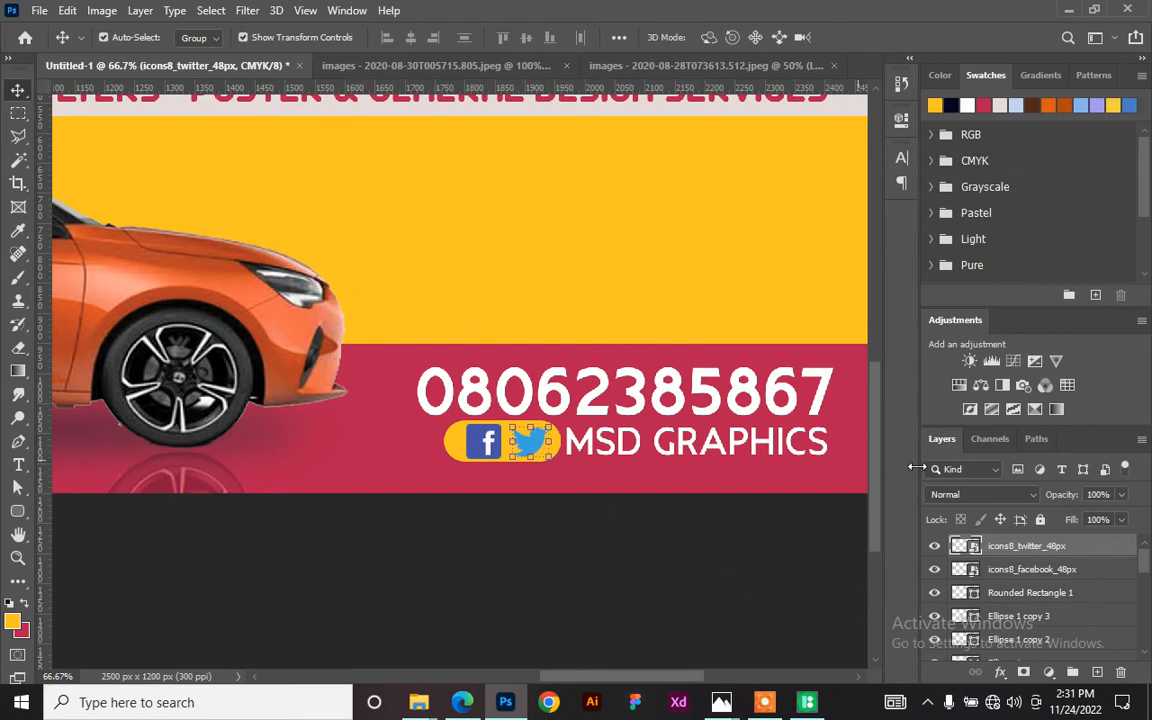
- Add a white Color Overlay layer effect to the Twitter icon
right_click(1090, 546)
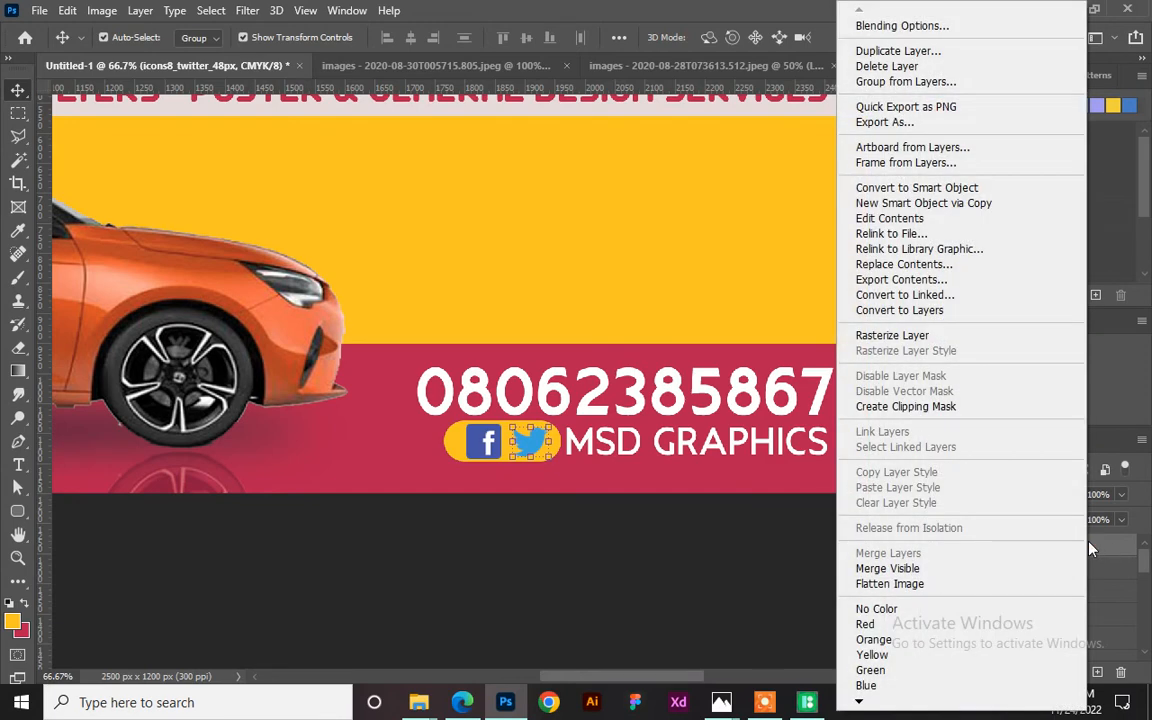
click(896, 28)
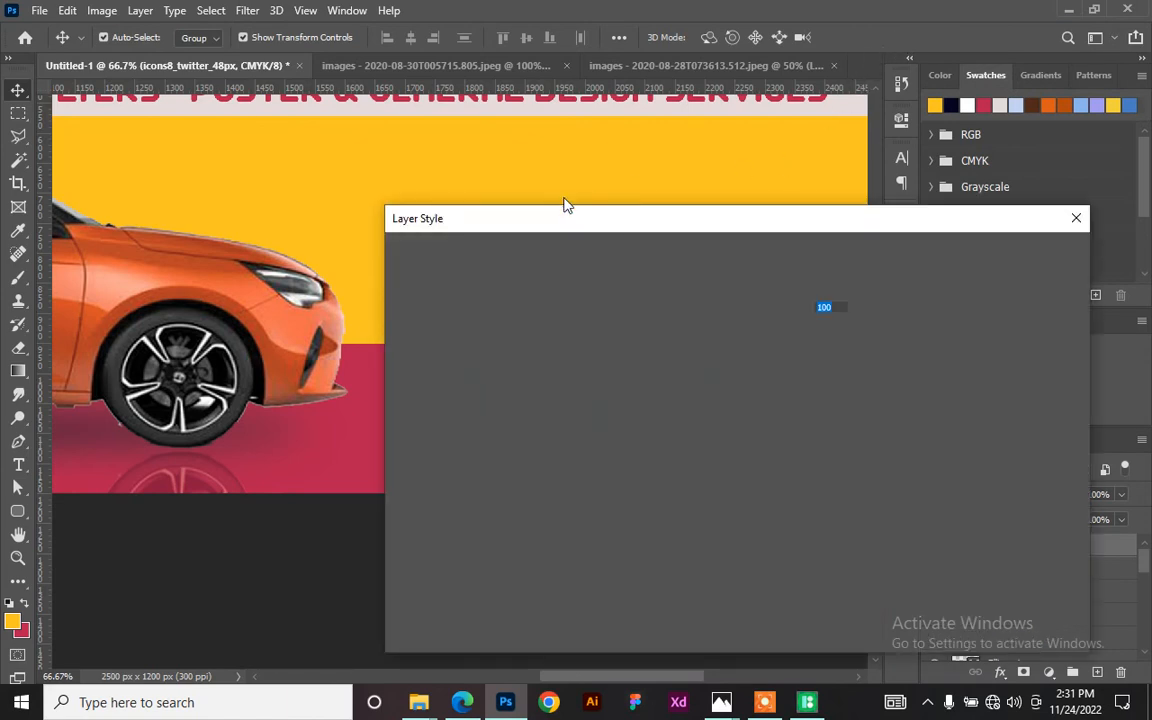
drag(532, 226, 755, 107)
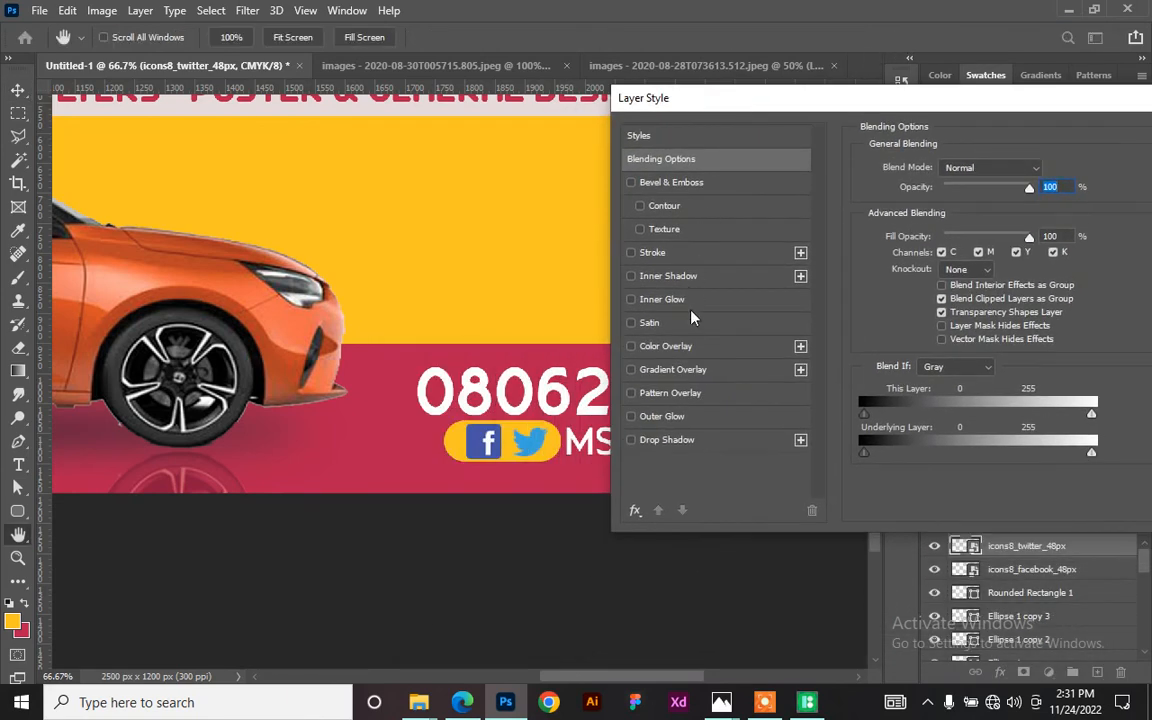
click(632, 346)
click(723, 346)
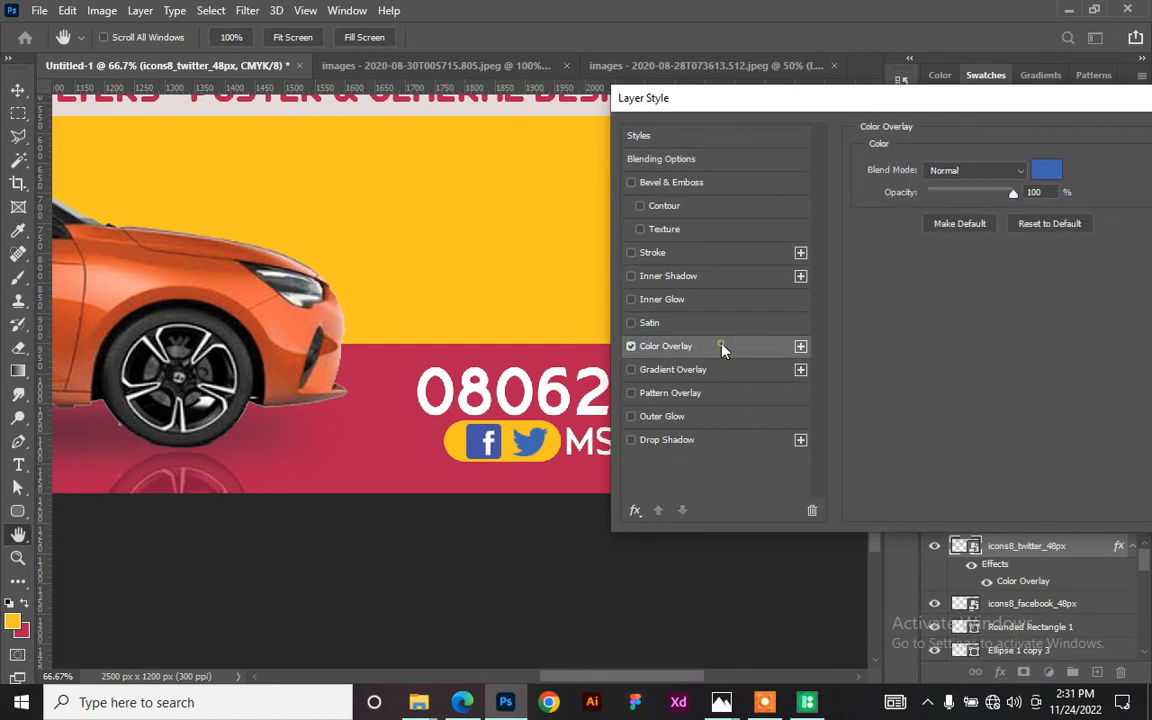
click(1043, 171)
mouse_move(283, 311)
mouse_down()
mouse_move(243, 303)
mouse_move(137, 242)
mouse_up()
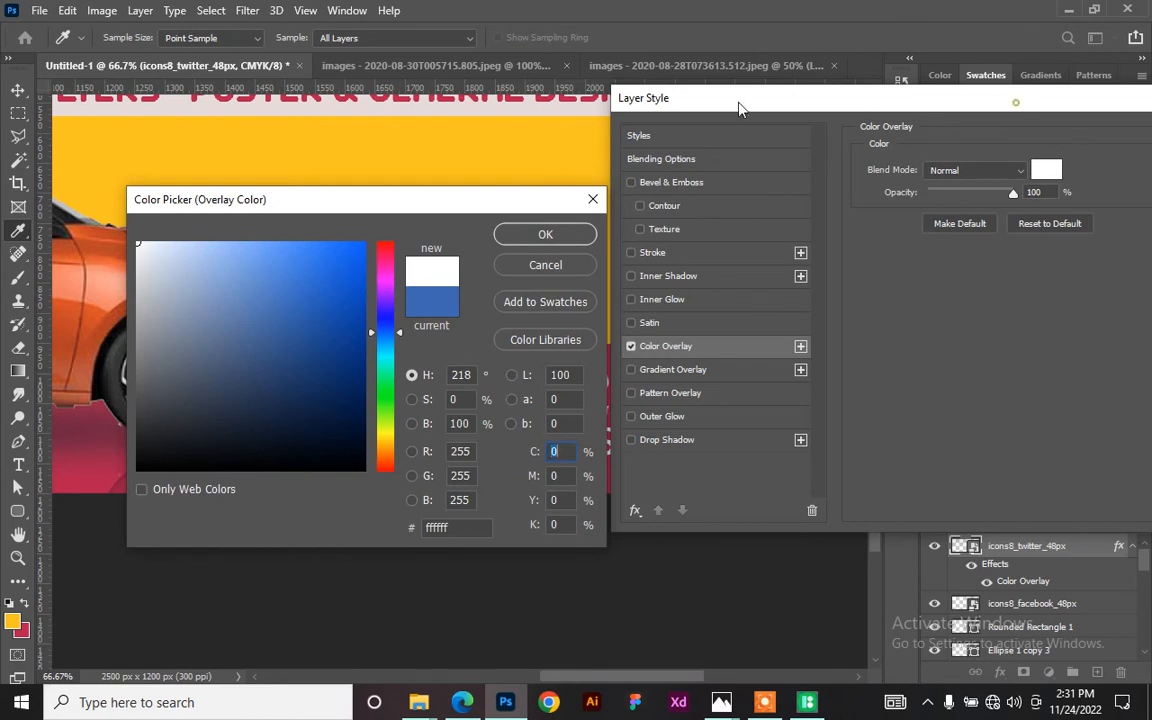
click(545, 234)
drag(1066, 118, 728, 108)
click(875, 134)
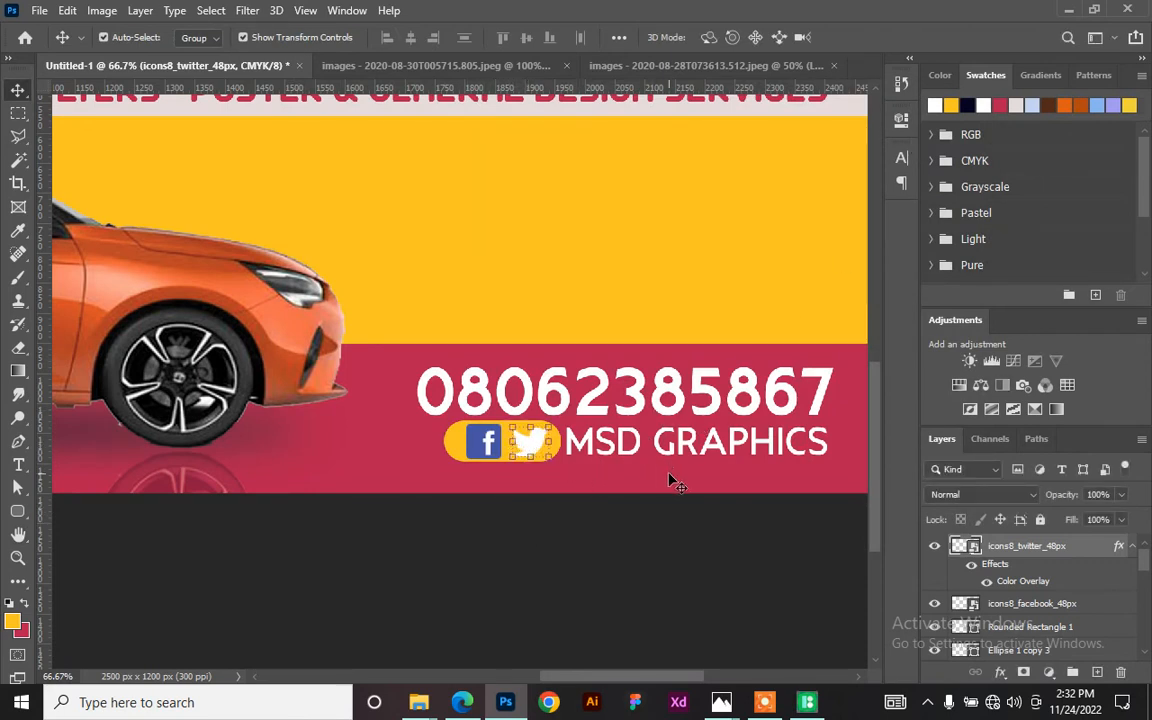
- Change the Twitter icon's overlay colour to the red bar's crimson, #b71e4f
double_click(1027, 583)
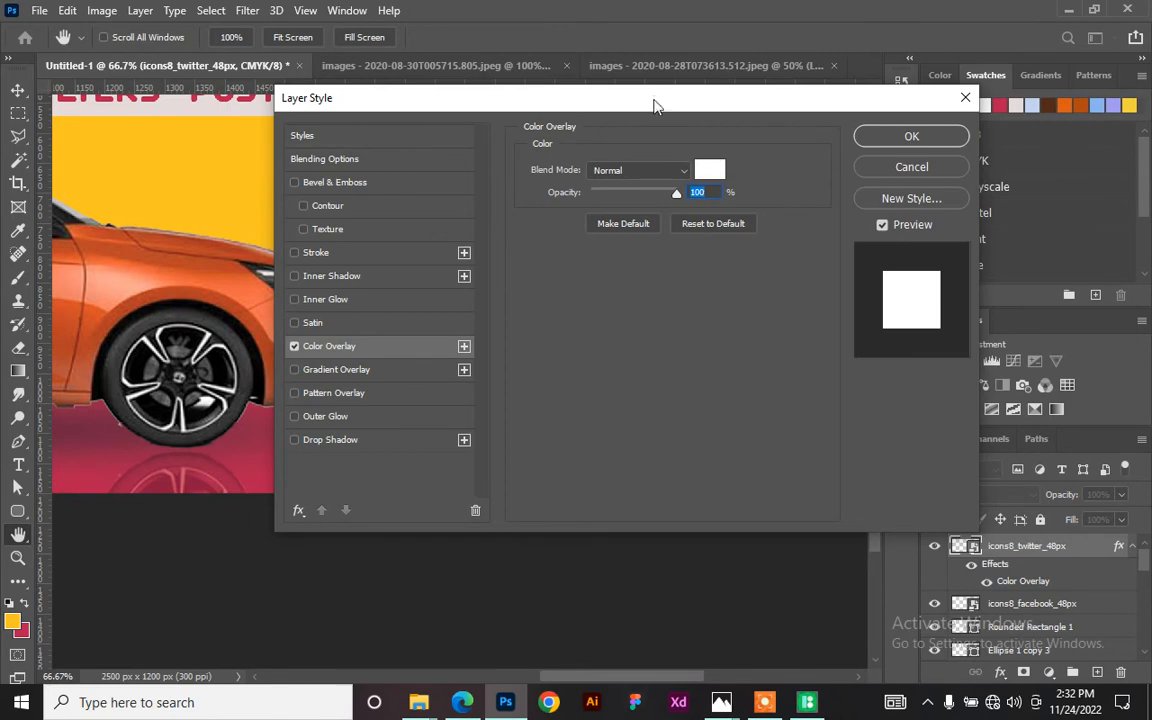
drag(655, 105, 502, 141)
click(557, 205)
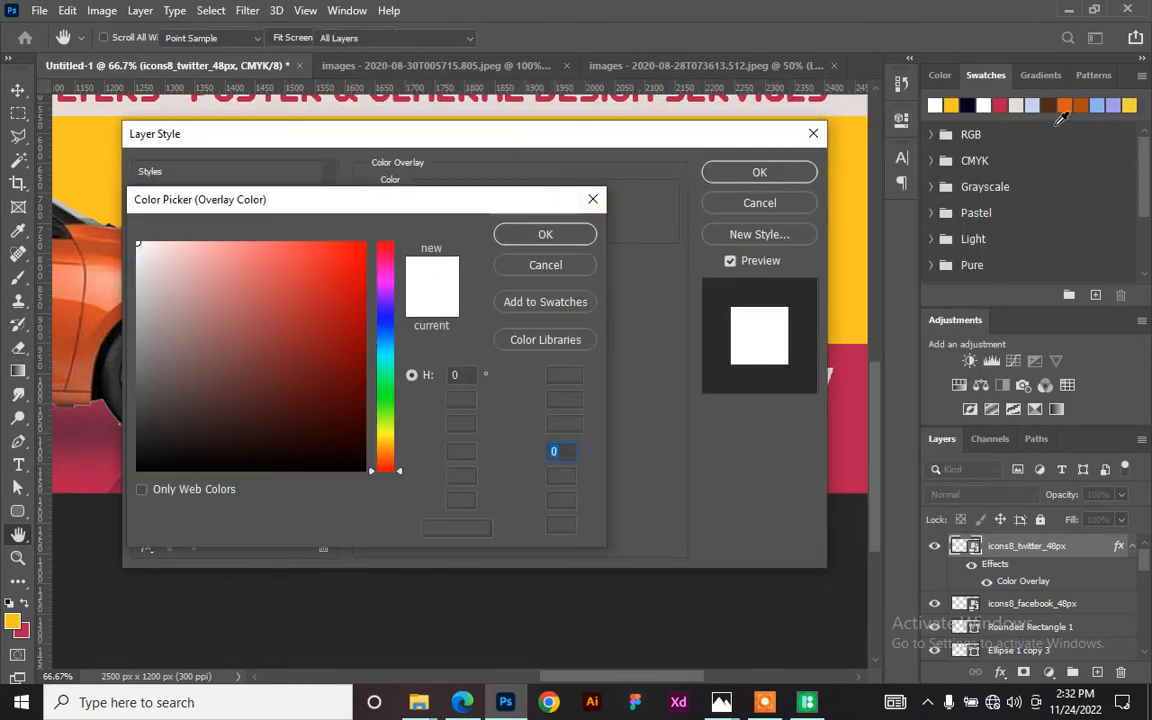
click(1000, 106)
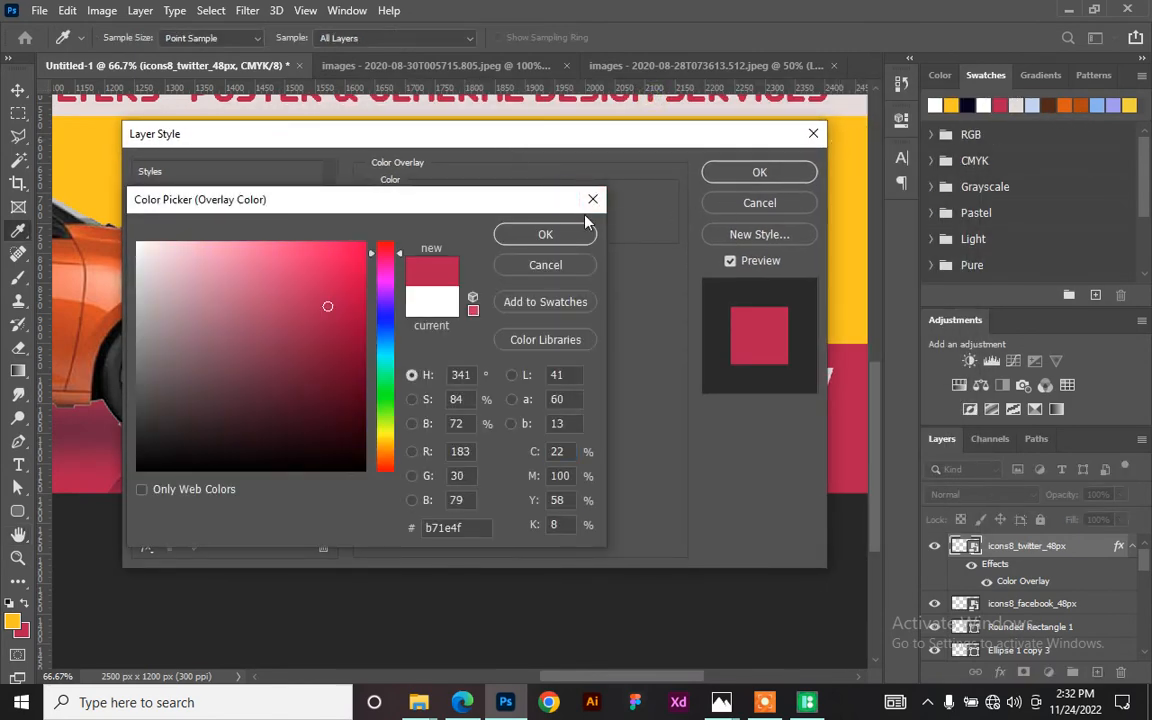
click(545, 234)
click(756, 176)
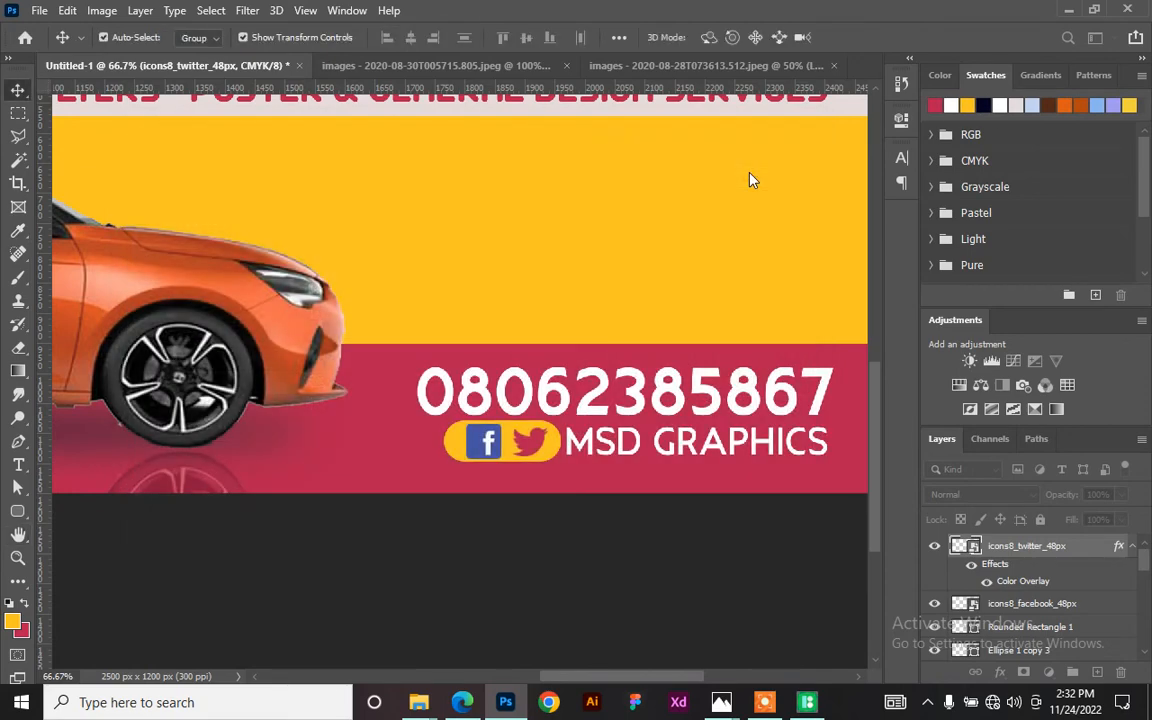
click(484, 445)
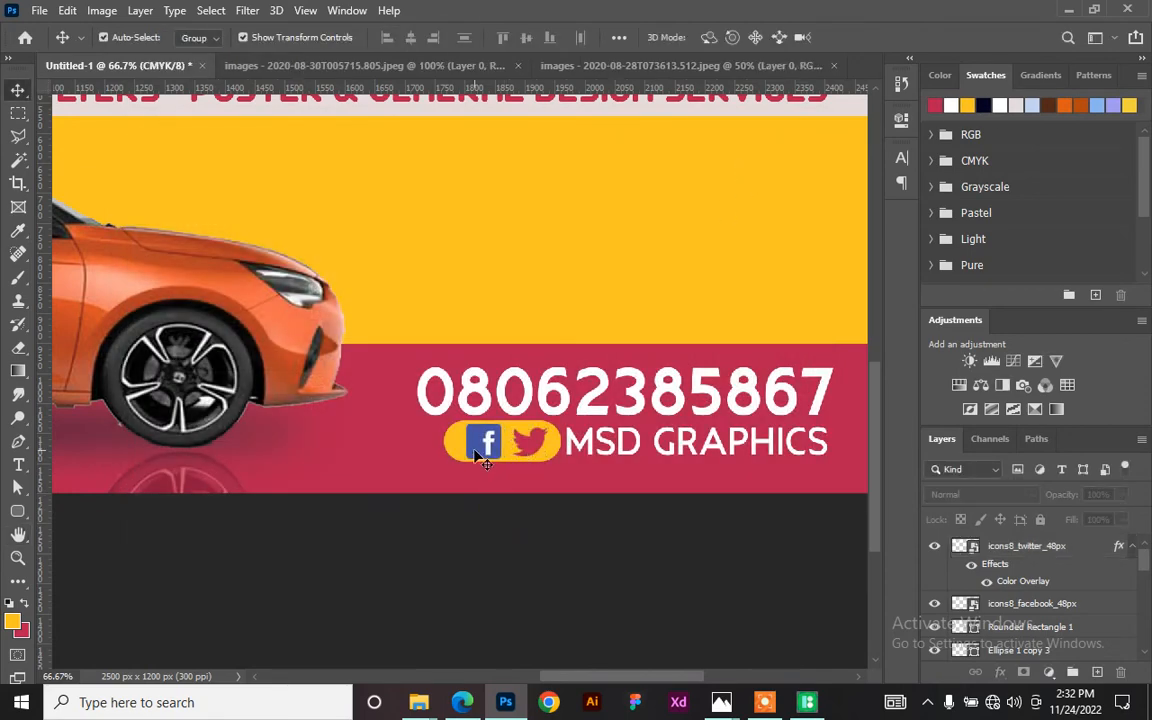
key(ctrl+plus)
key(ctrl+plus)
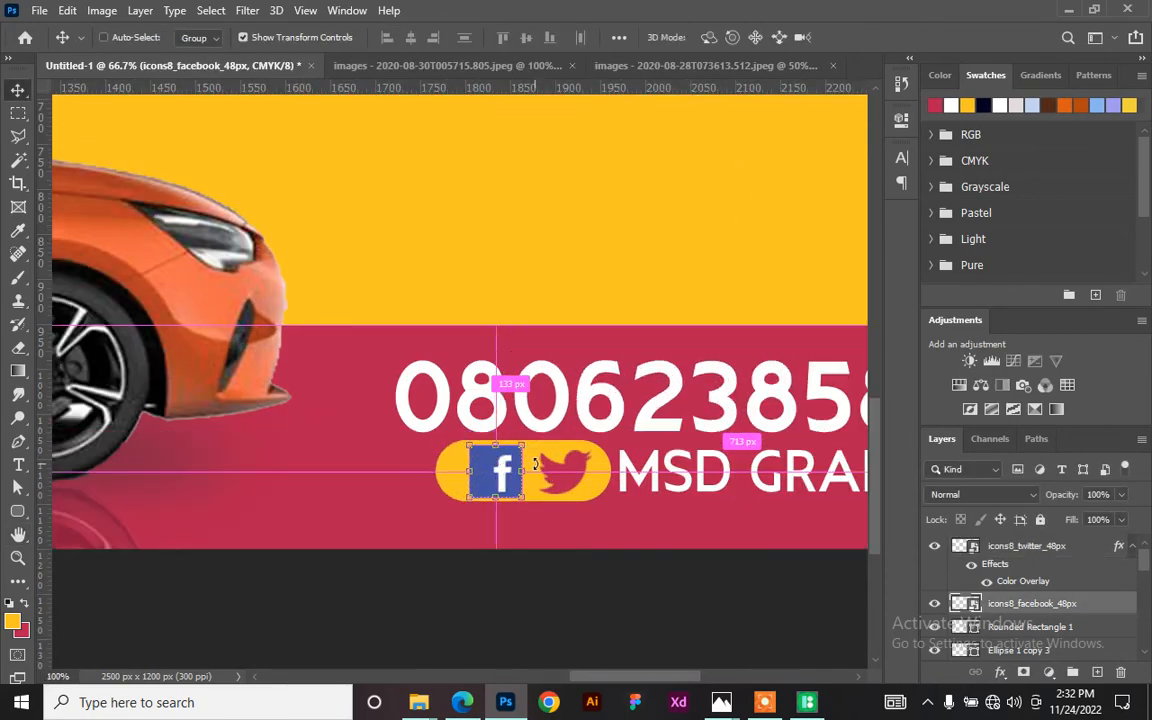
scroll(465, 448, down, 5)
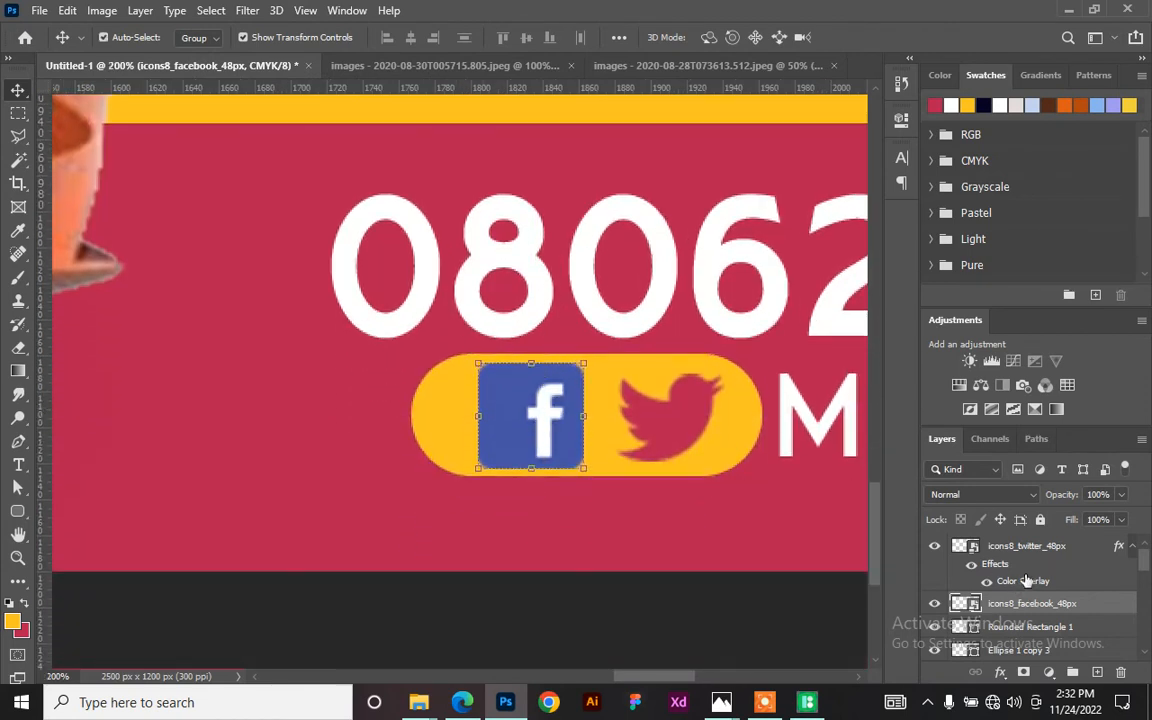
click(680, 424)
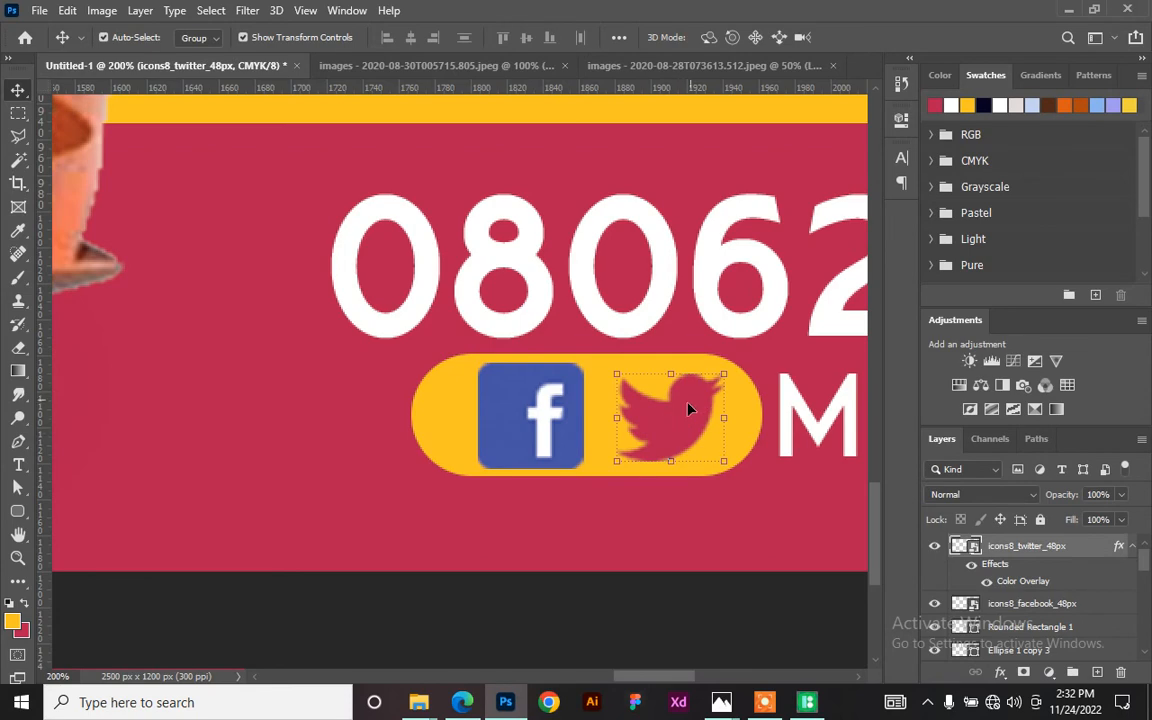
click(532, 413)
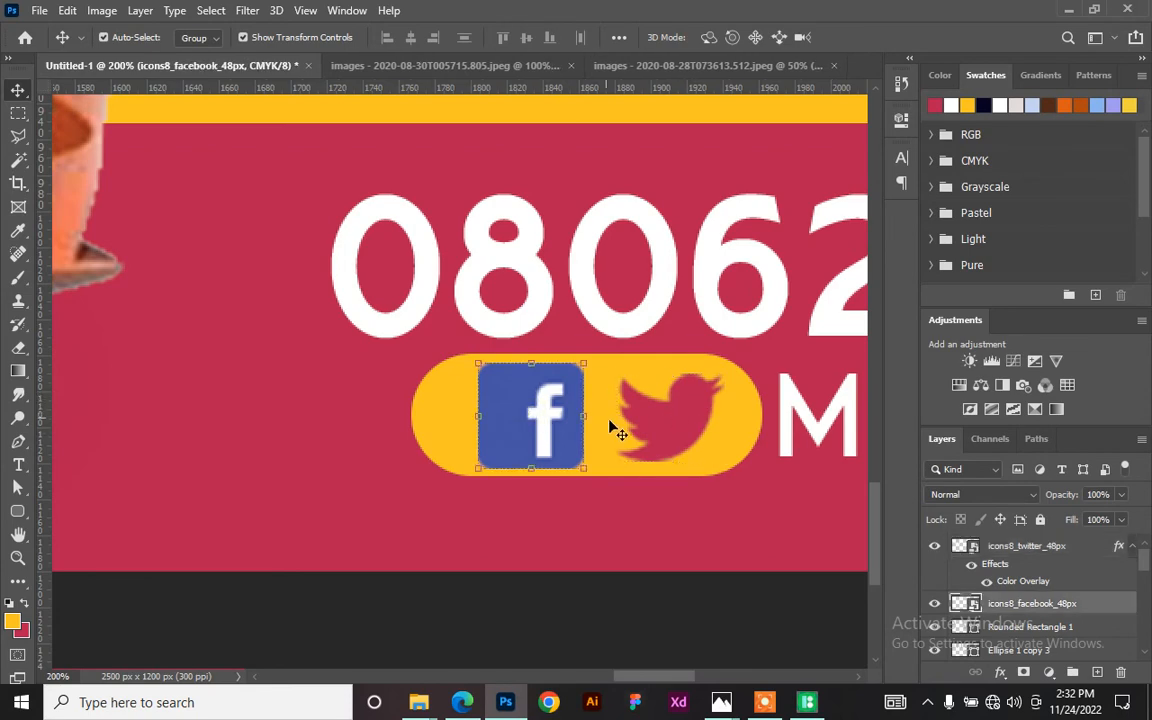
click(648, 436)
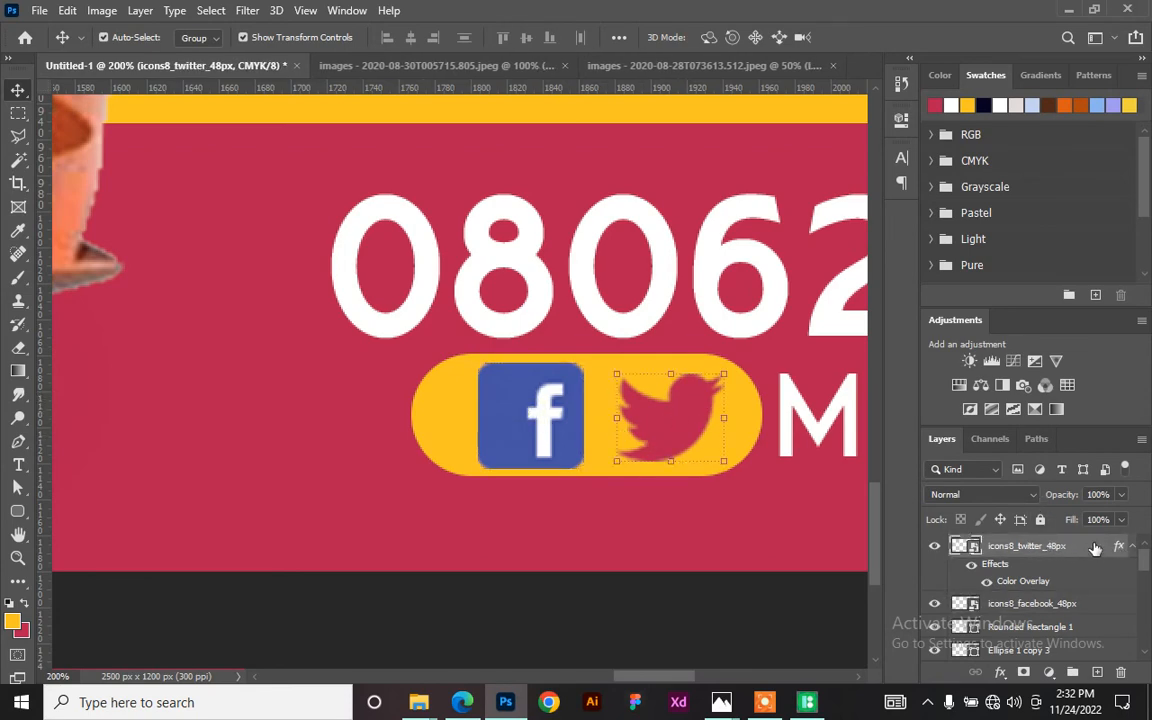
right_click(1095, 547)
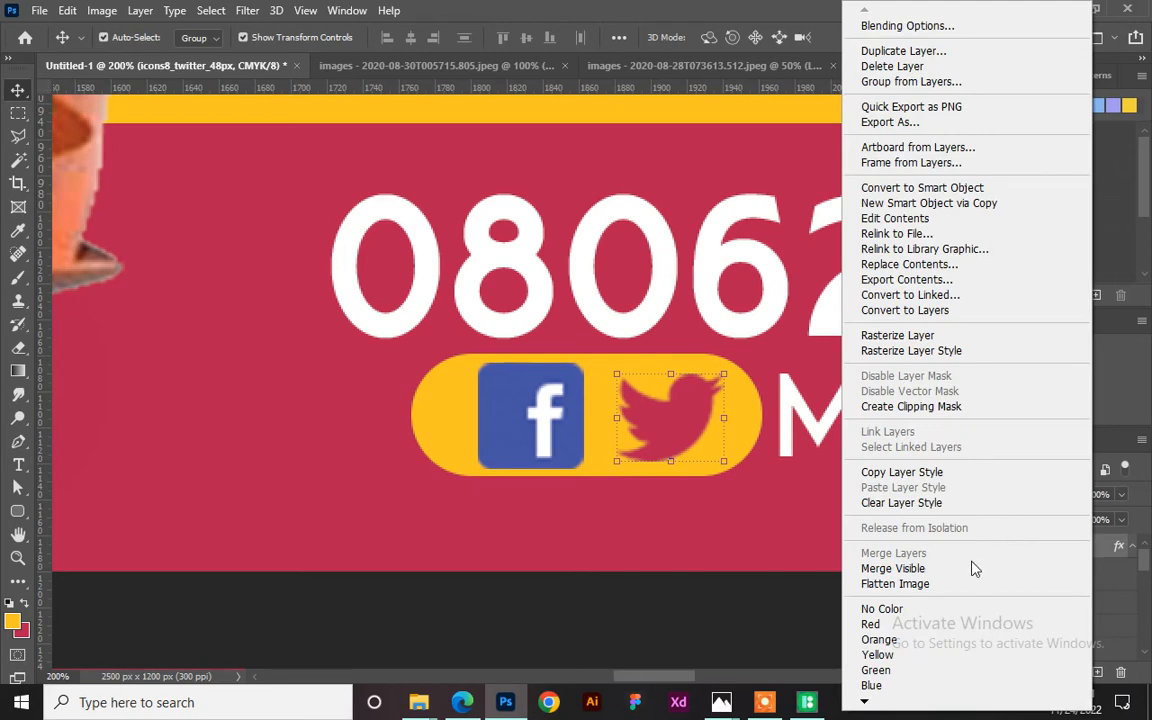
click(949, 478)
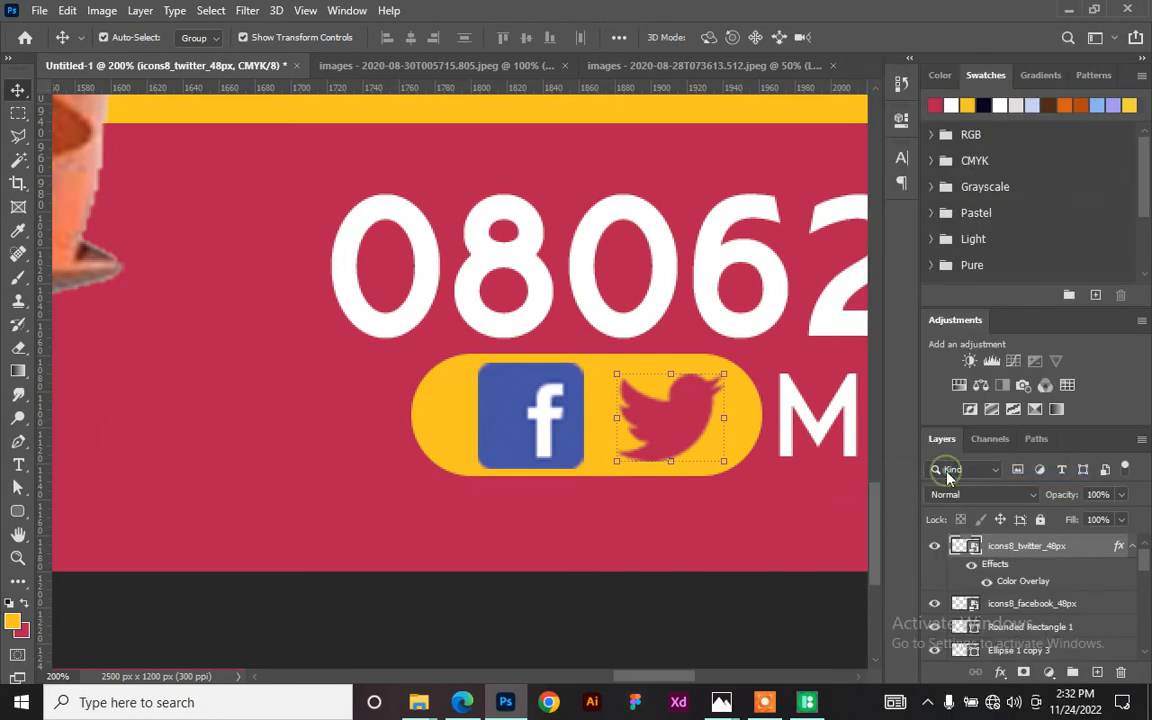
click(556, 443)
right_click(1117, 604)
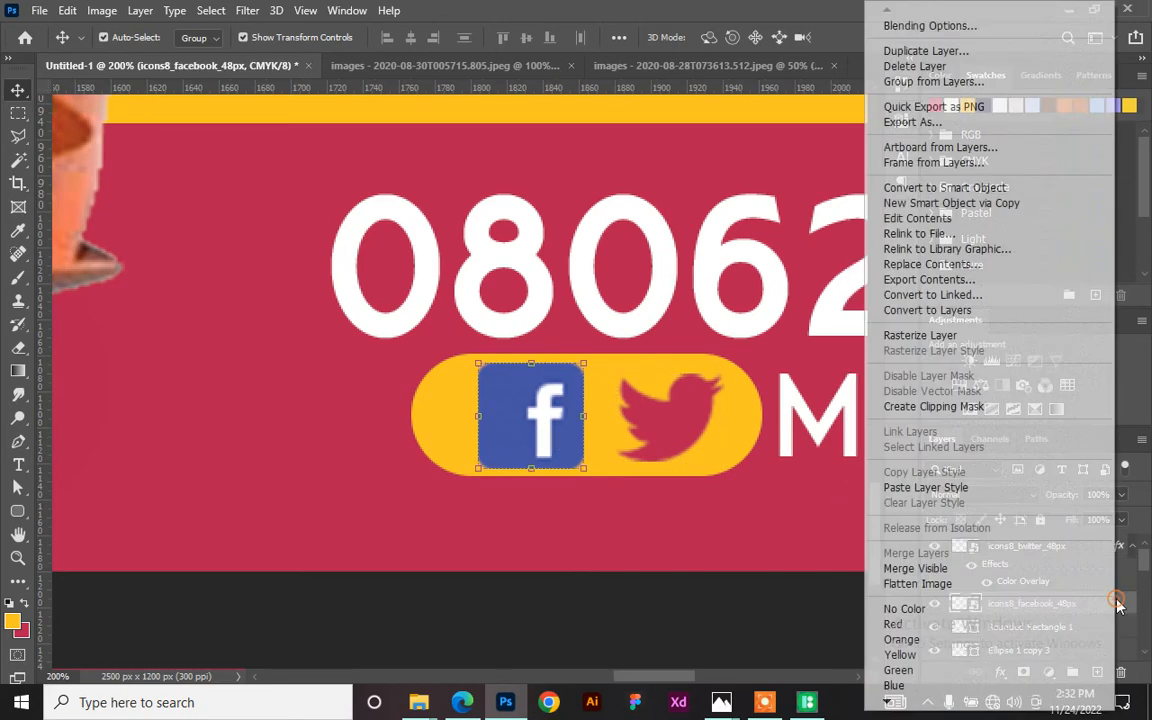
click(988, 487)
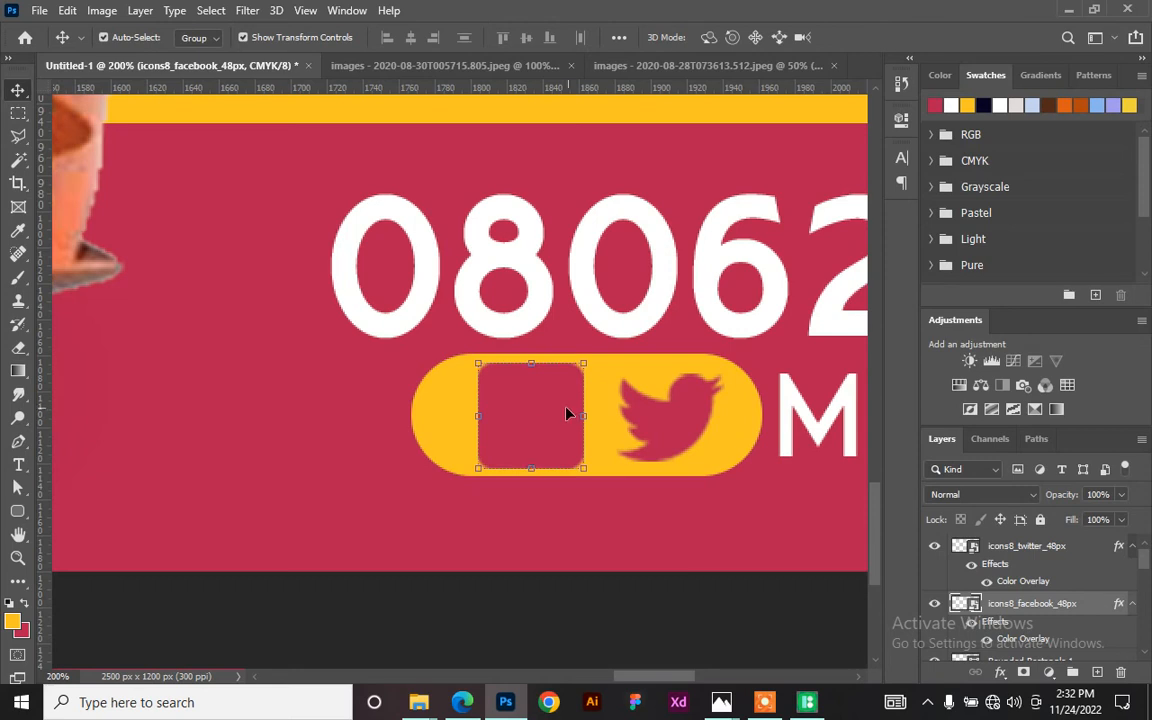
key(ctrl+z)
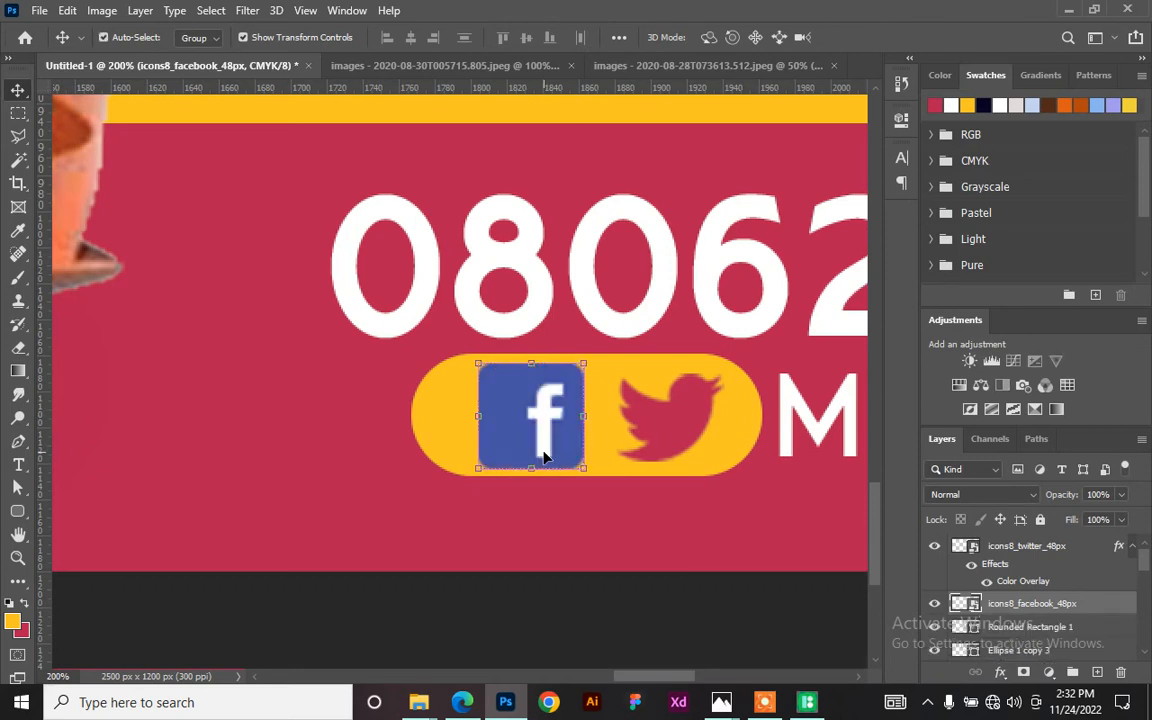
- Select the white f in the Facebook icon, rasterize the layer, and fill the f with yellow
click(15, 163)
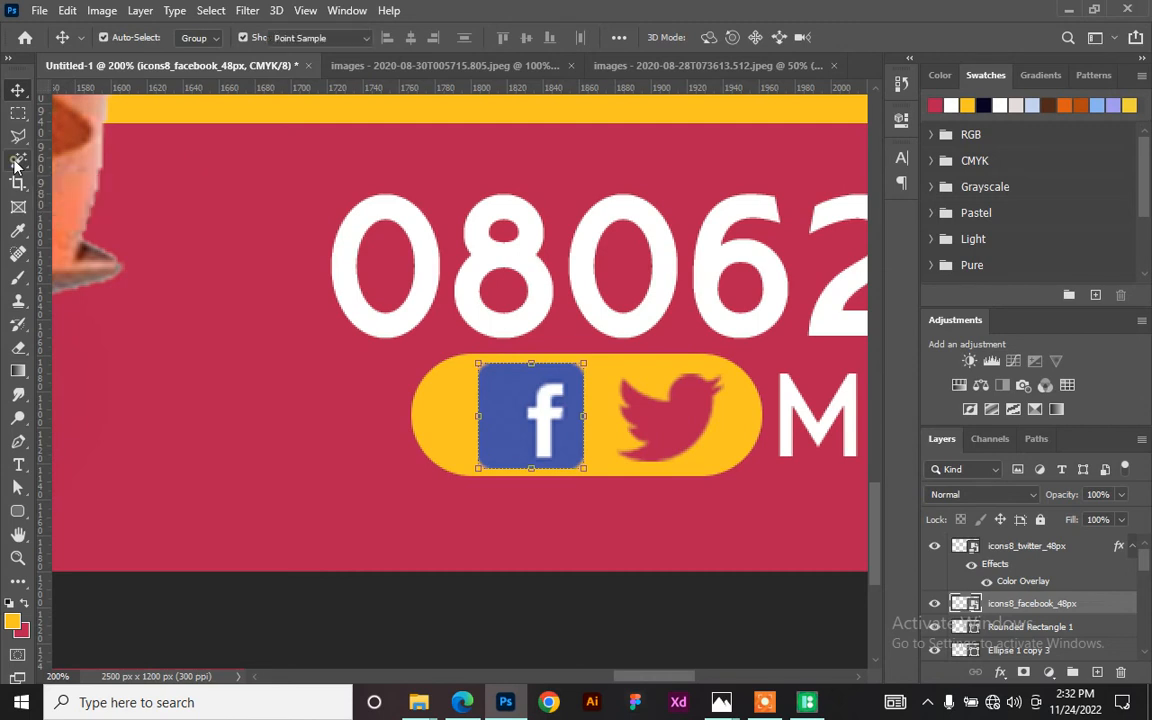
click(541, 415)
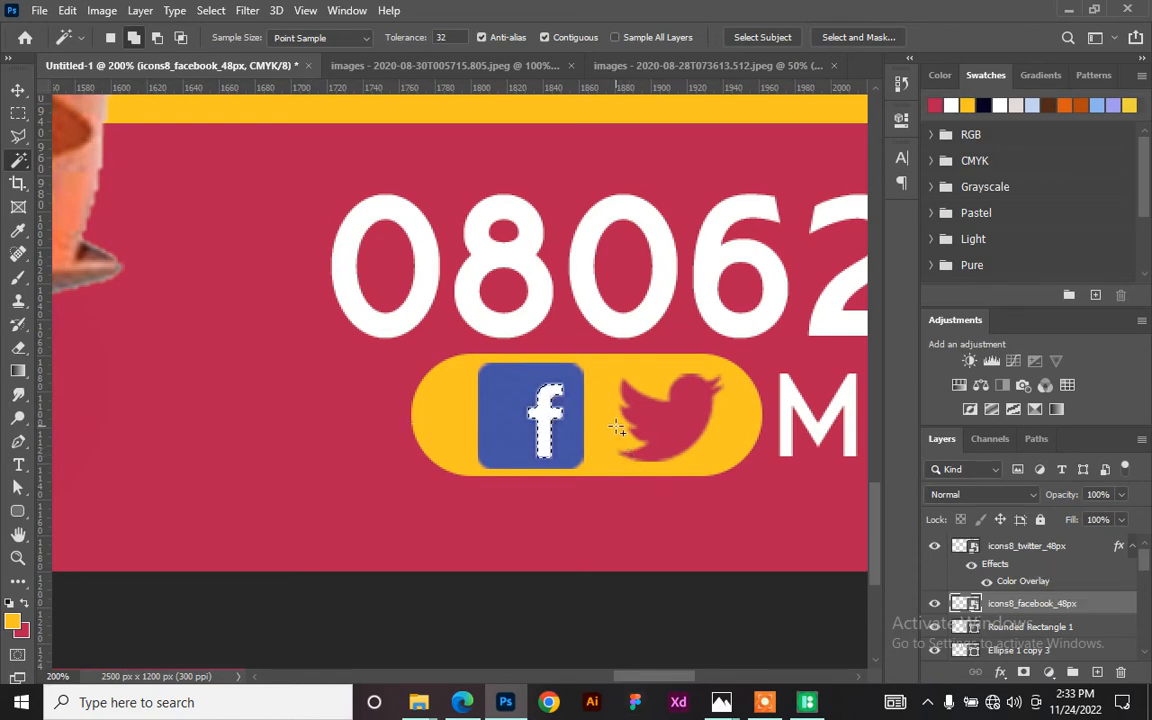
key(Delete)
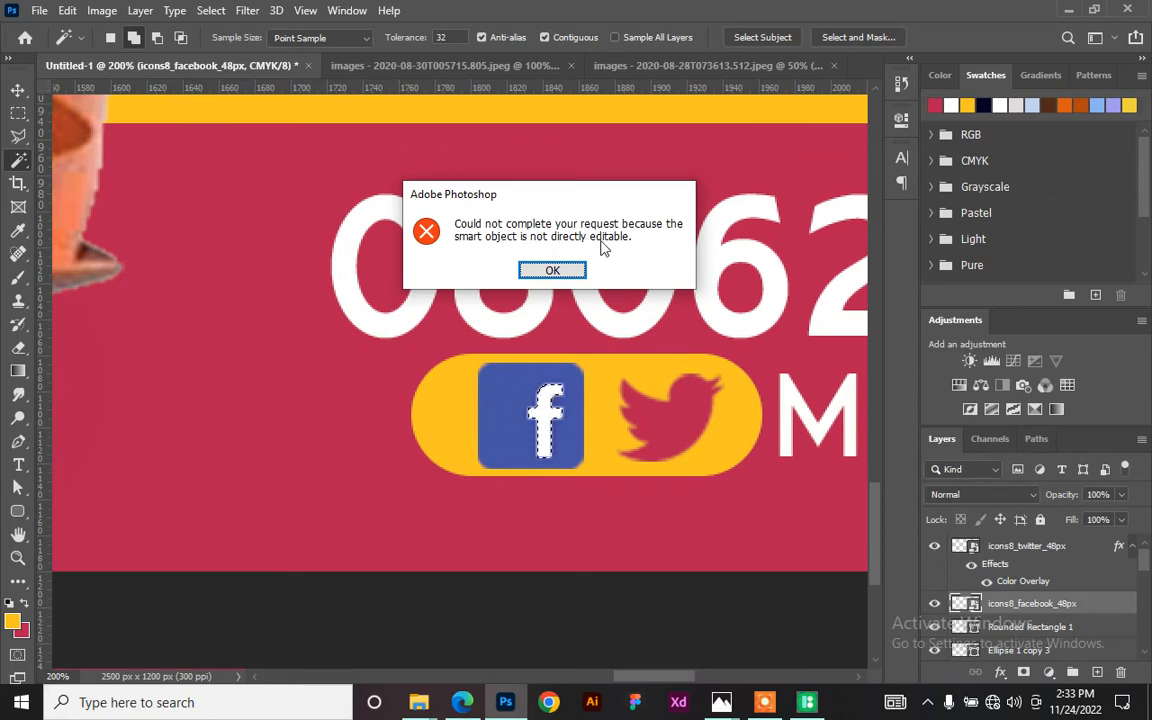
click(552, 270)
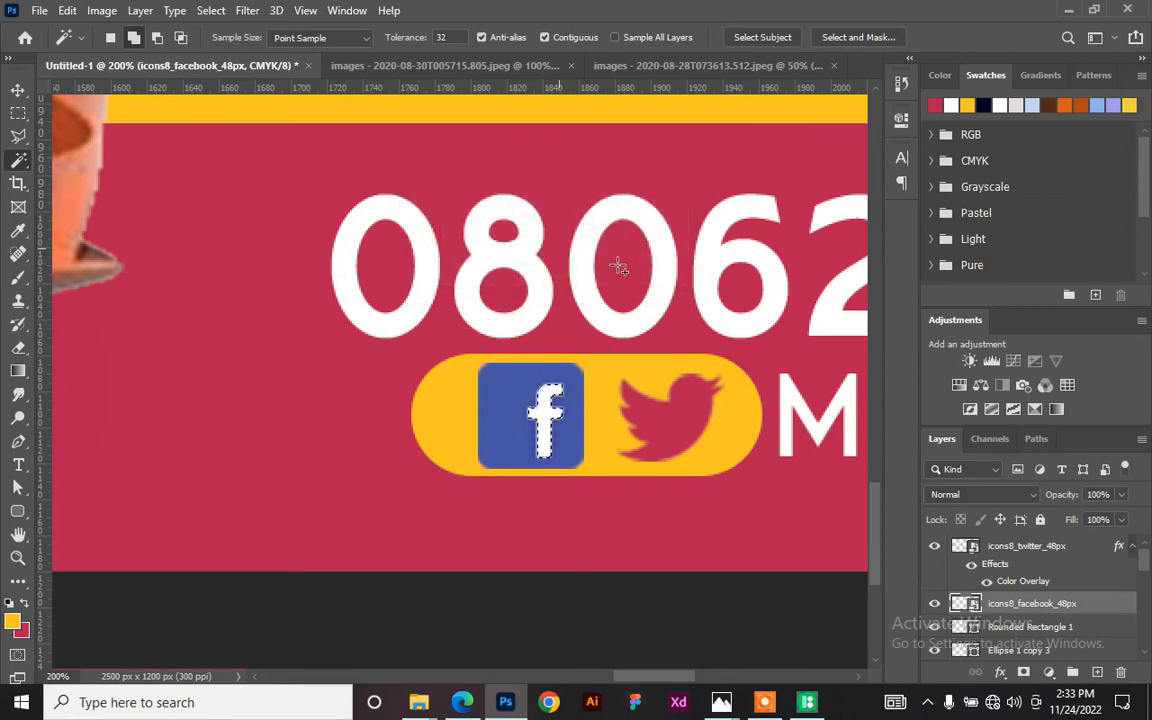
right_click(1086, 604)
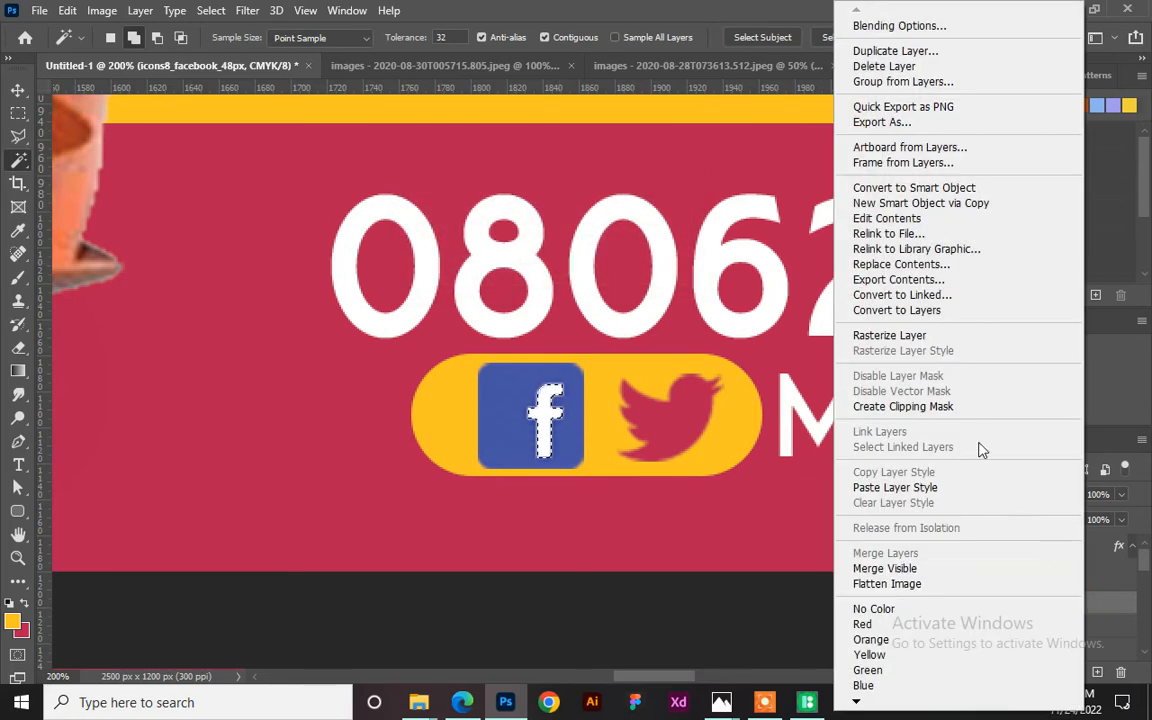
click(908, 338)
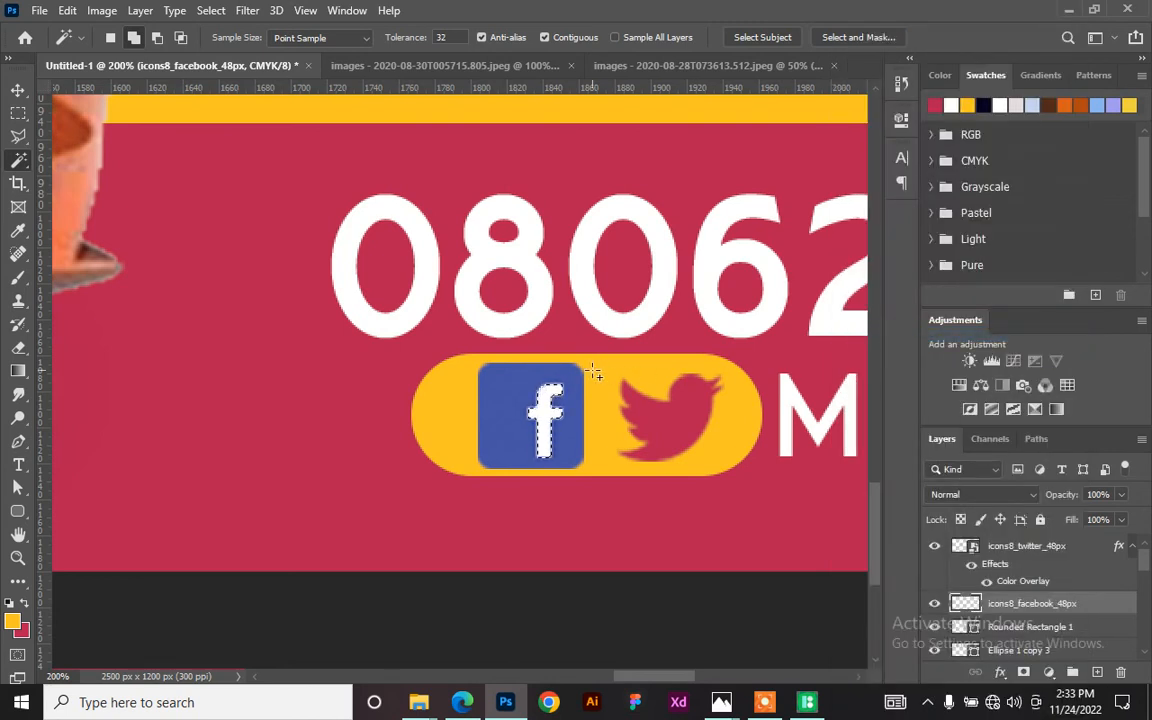
key(alt+BackSpace)
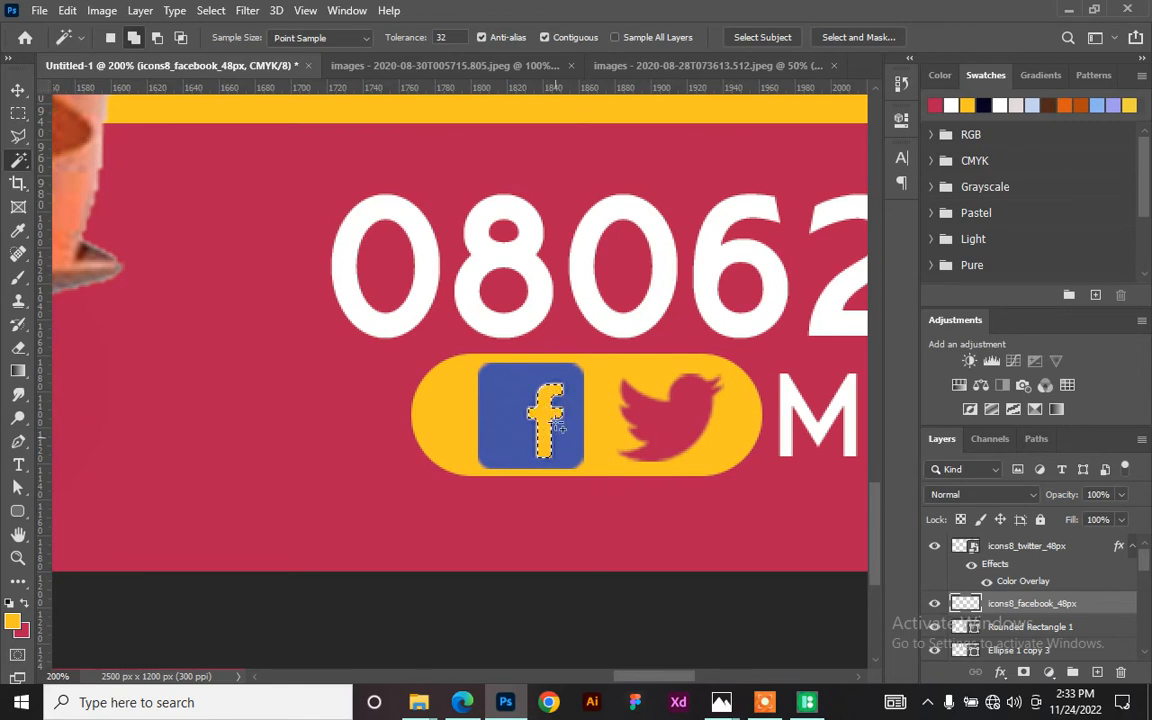
key(ctrl+d)
- Paste the Twitter icon's crimson layer style onto the Facebook icon and zoom out to the full billboard
key(v)
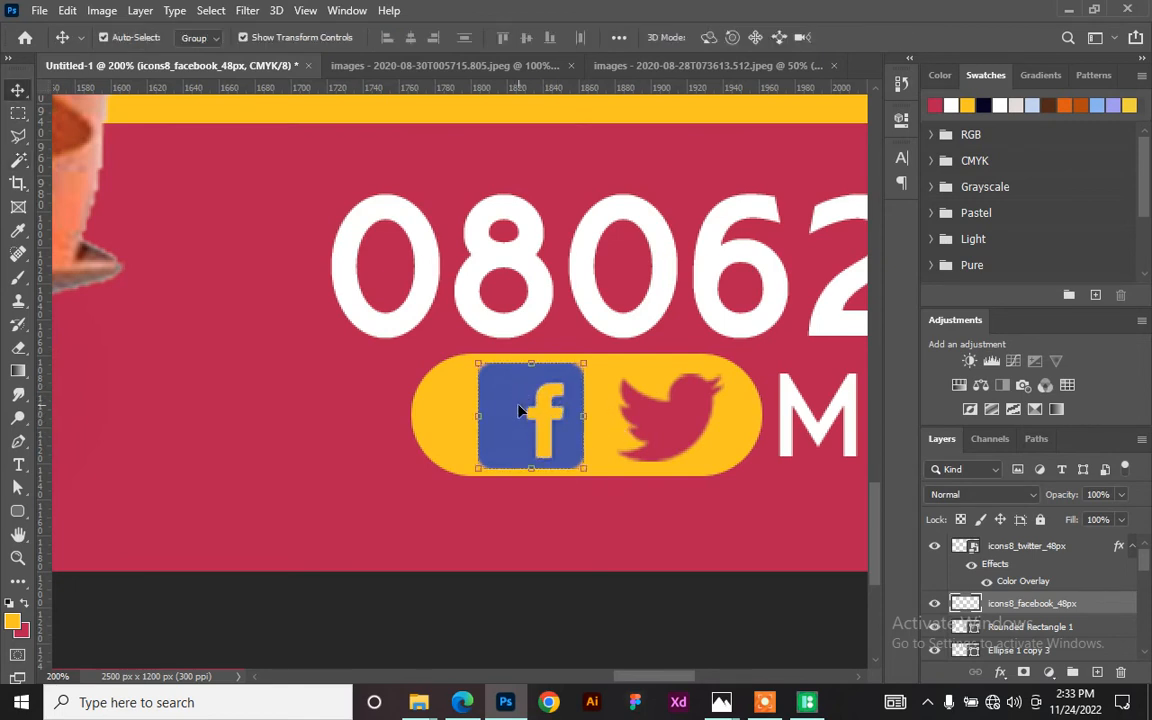
right_click(1098, 605)
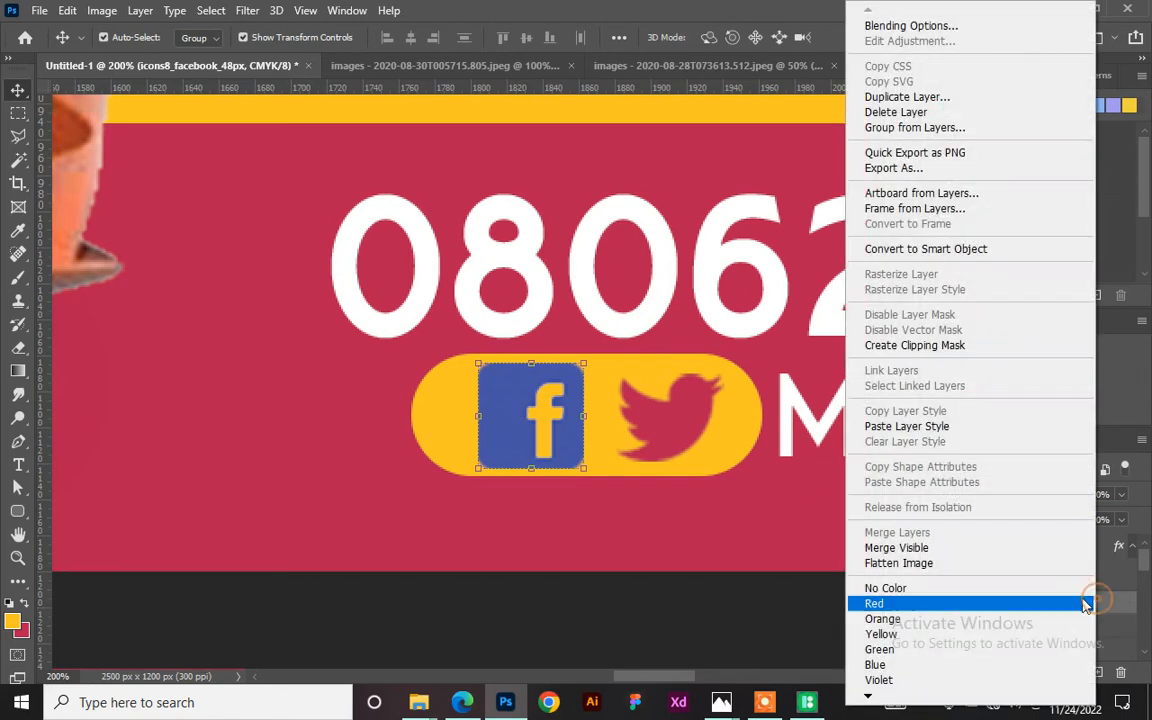
click(928, 425)
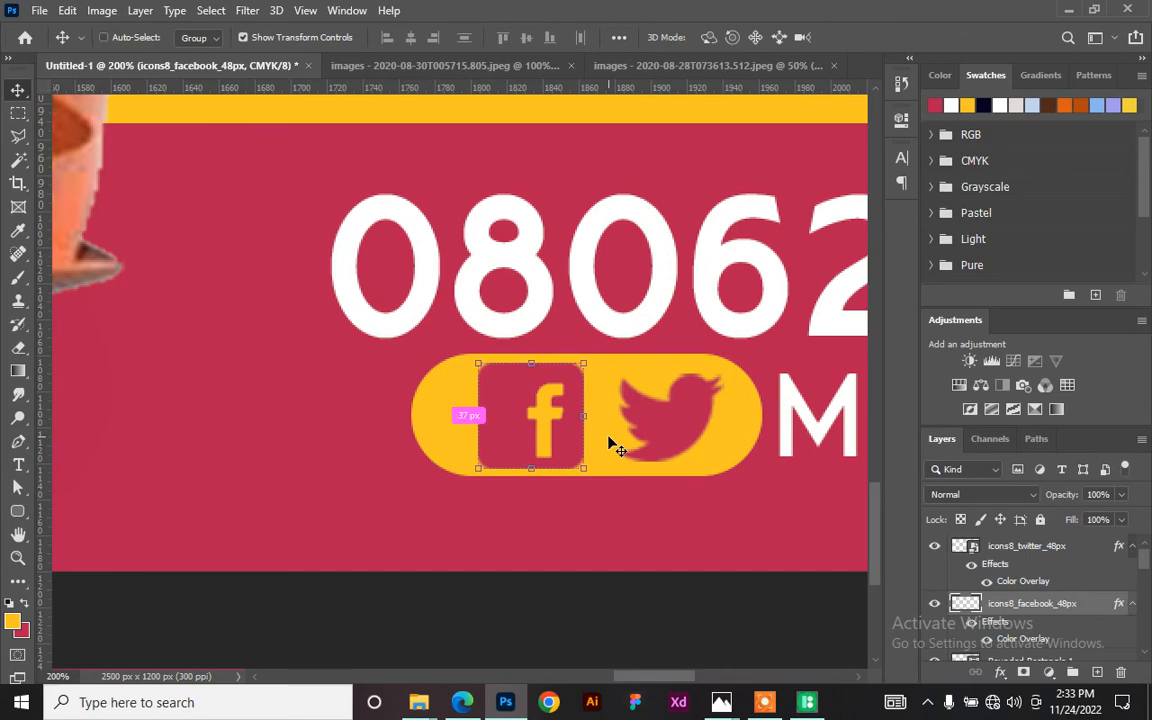
key(ctrl+minus)
key(ctrl+minus)
key(ctrl+minus)
key(ctrl+minus)
key(ctrl+minus)
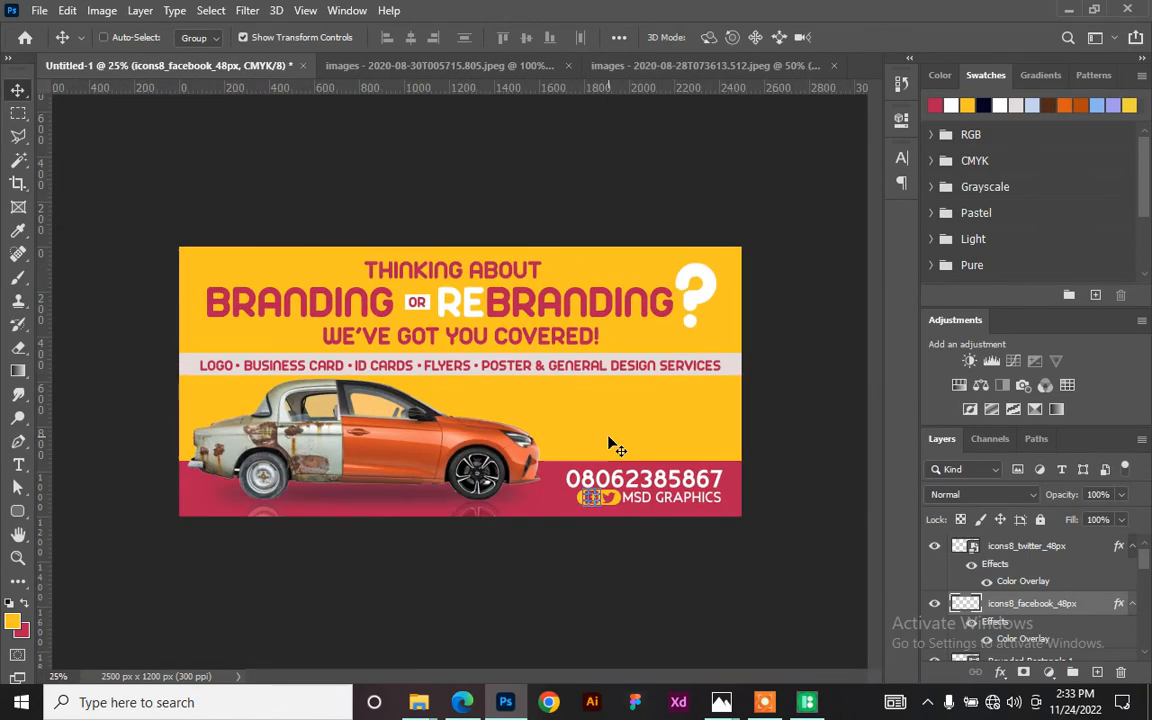
click(771, 416)
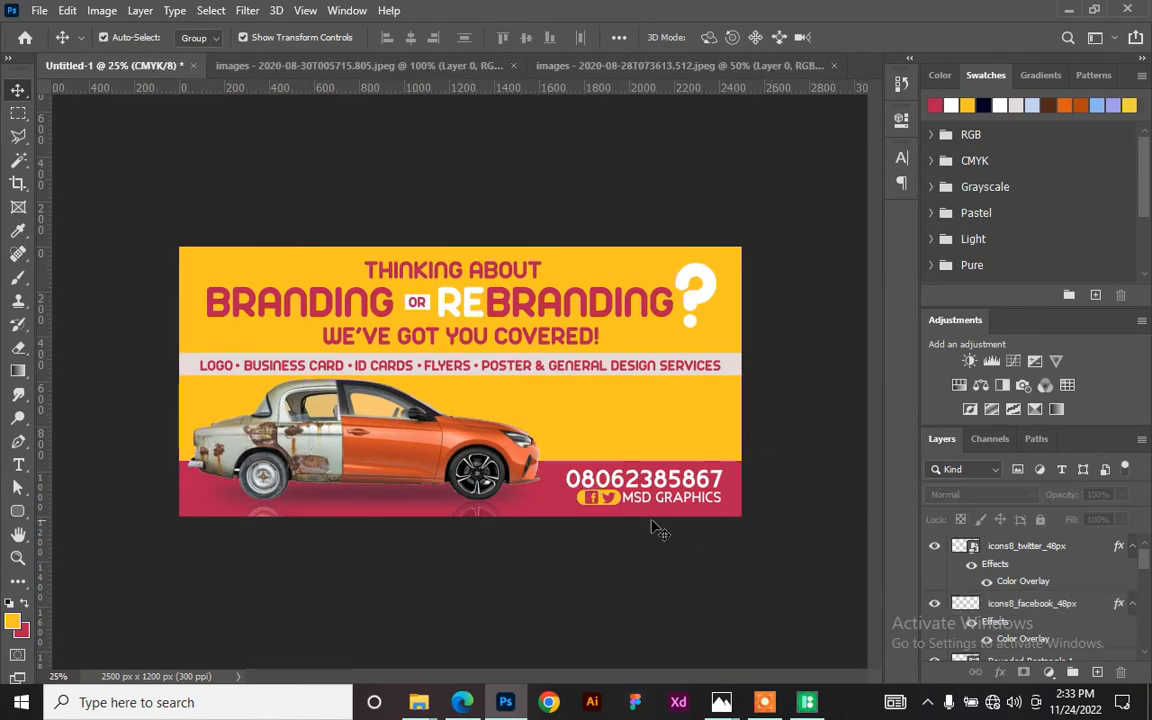
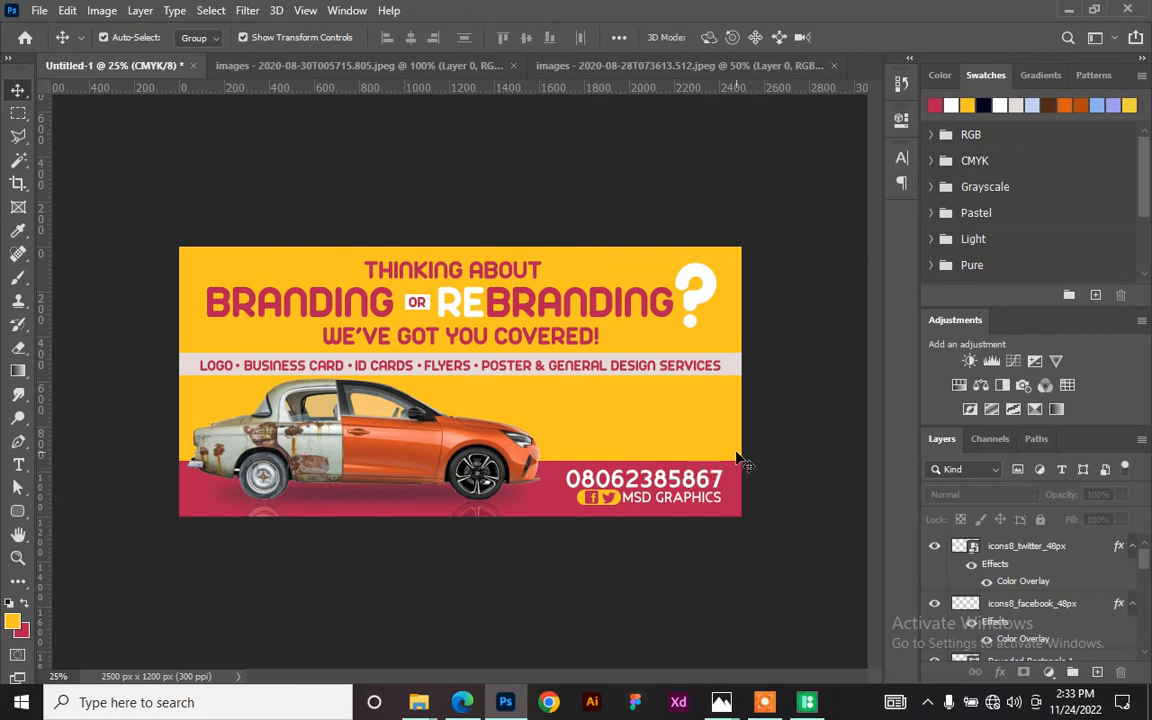
- Duplicate the phone number just above itself and retype the copy as CALL US
click(676, 472)
key(ctrl+t)
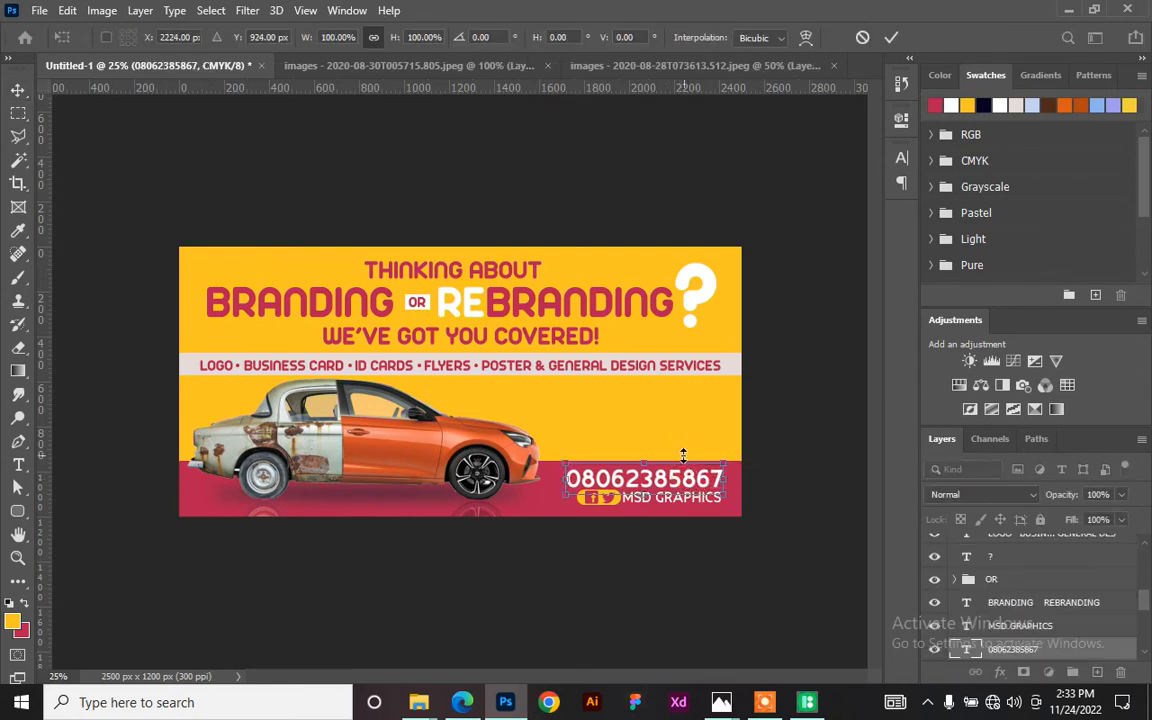
key(Return)
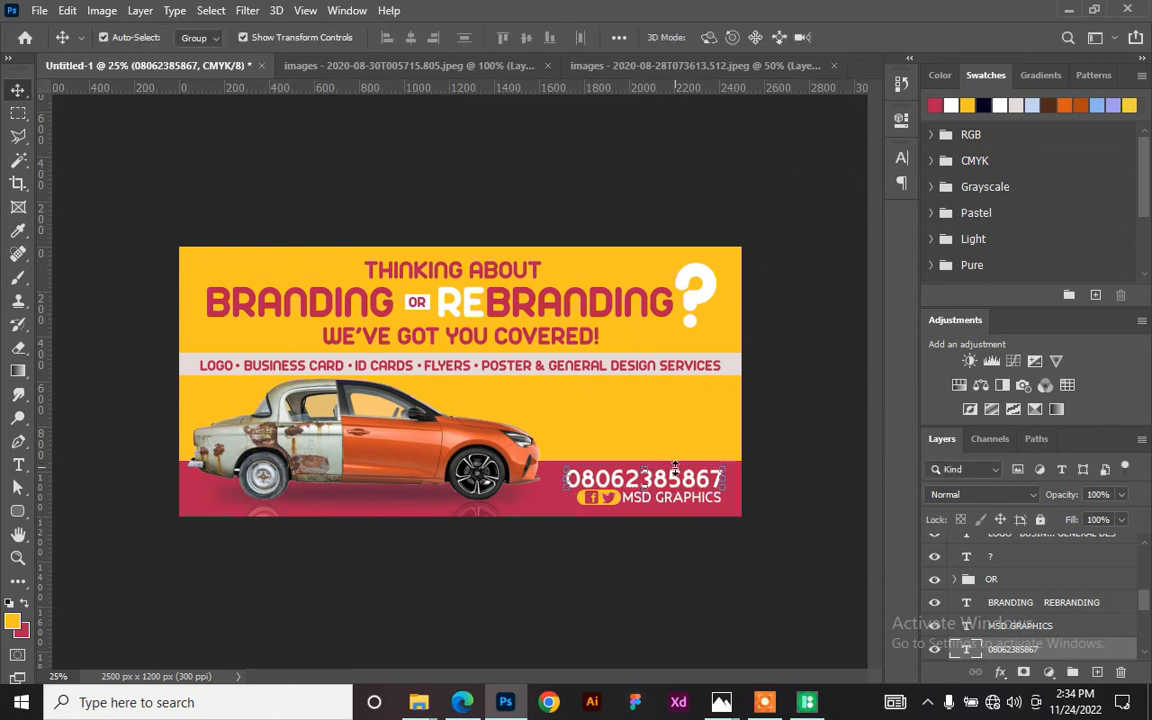
drag(684, 480, 676, 430)
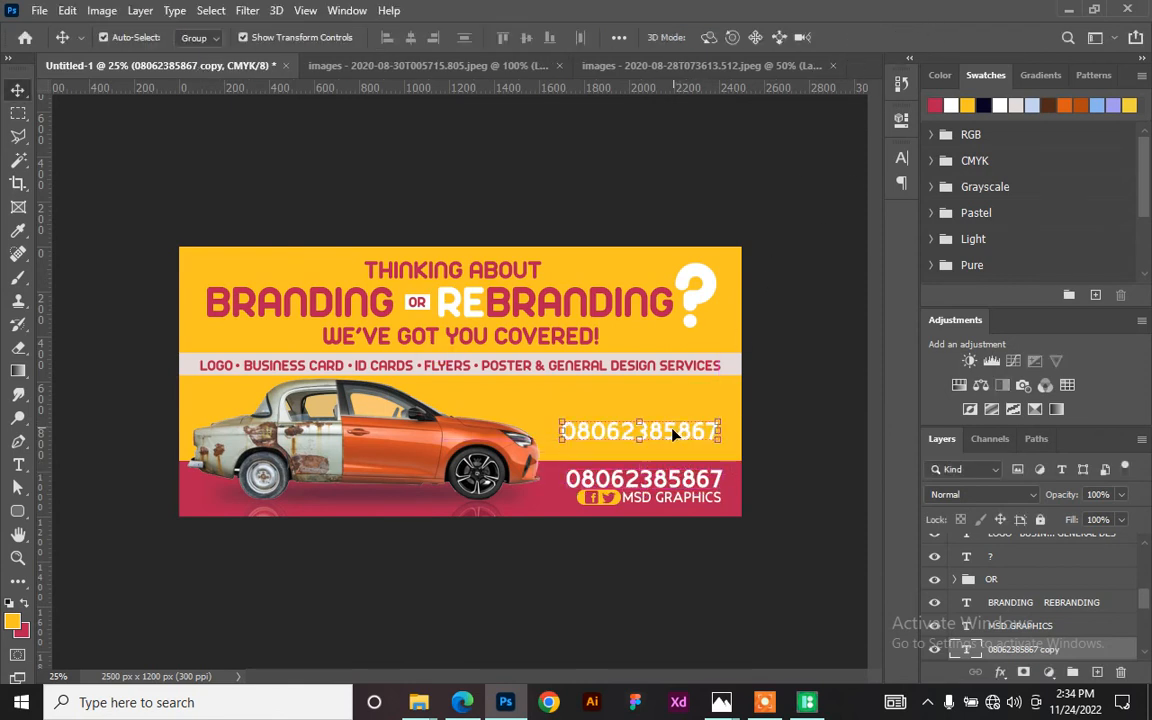
double_click(676, 430)
double_click(672, 428)
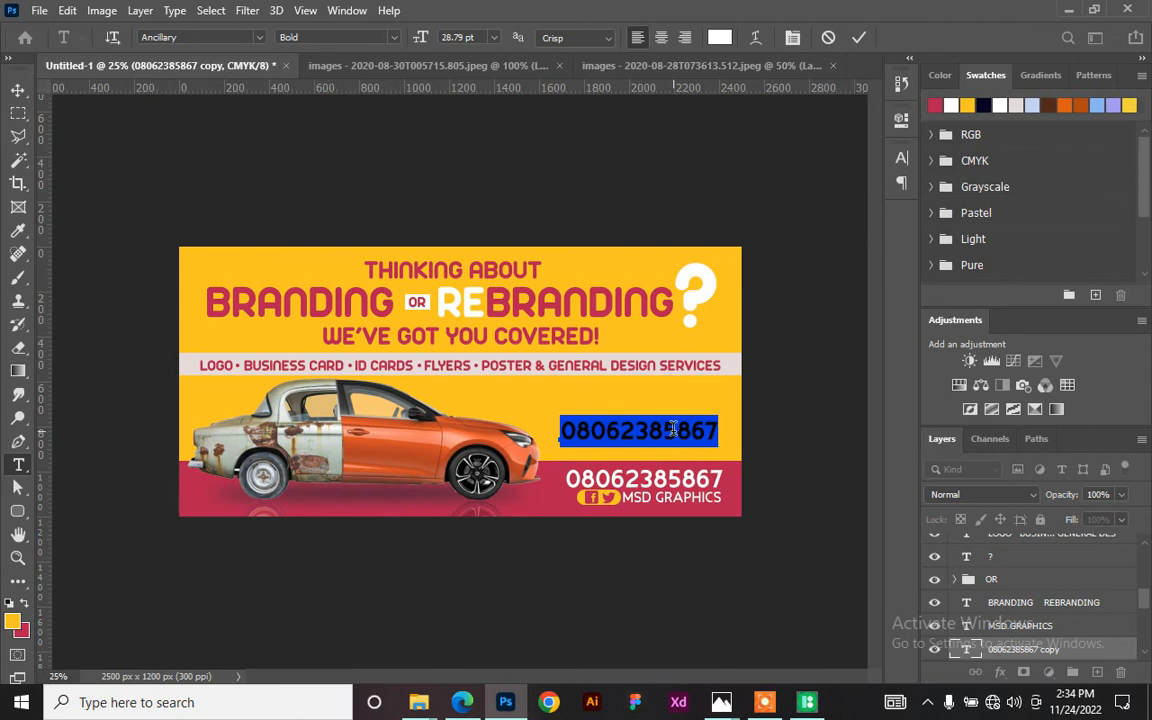
text(CALL US:)
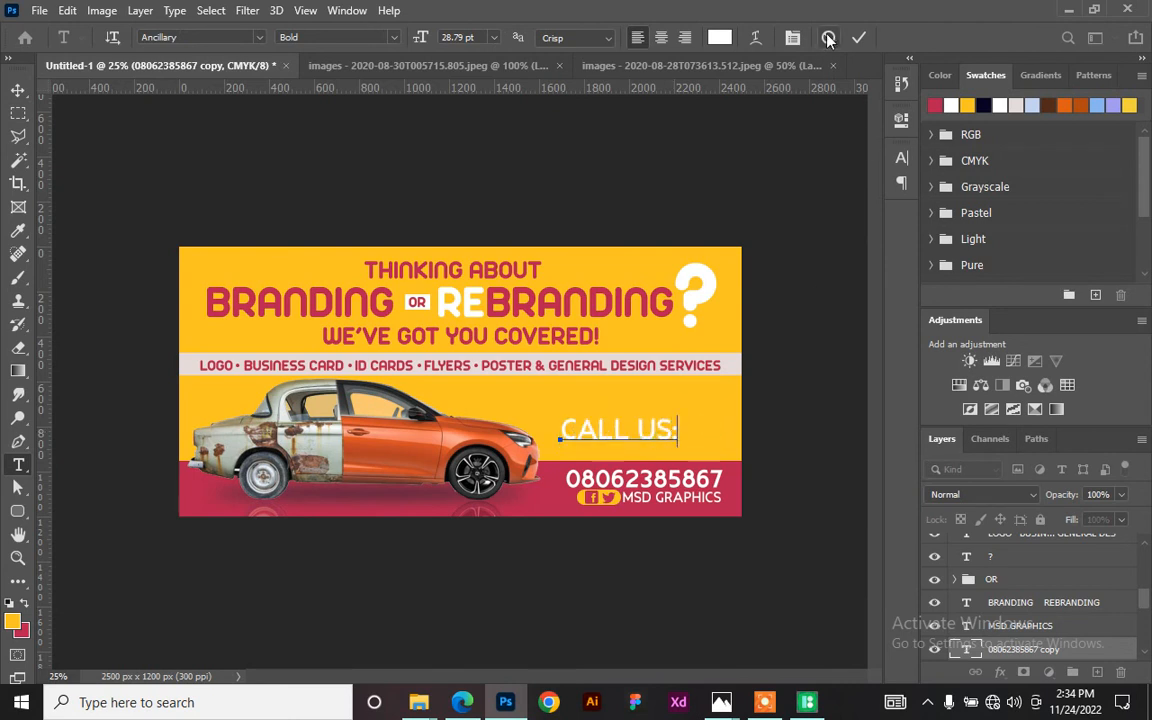
click(859, 38)
key(v)
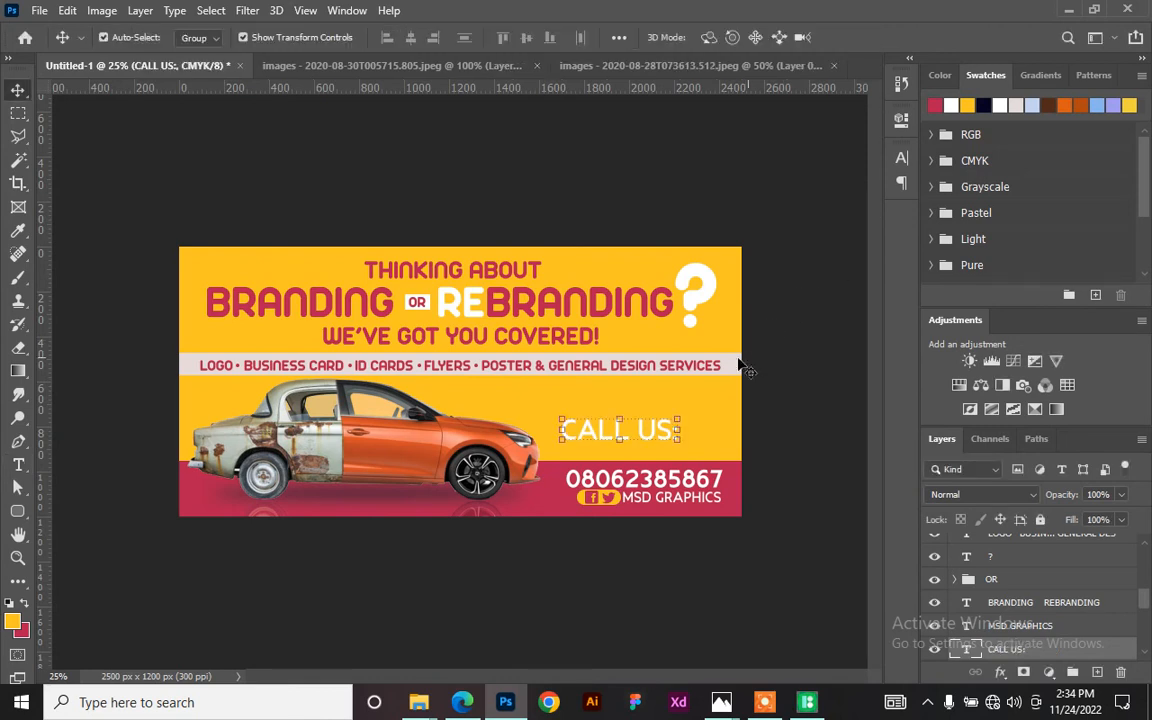
- Fill the CALL US text crimson and shrink it to about half size
click(934, 105)
key(alt+BackSpace)
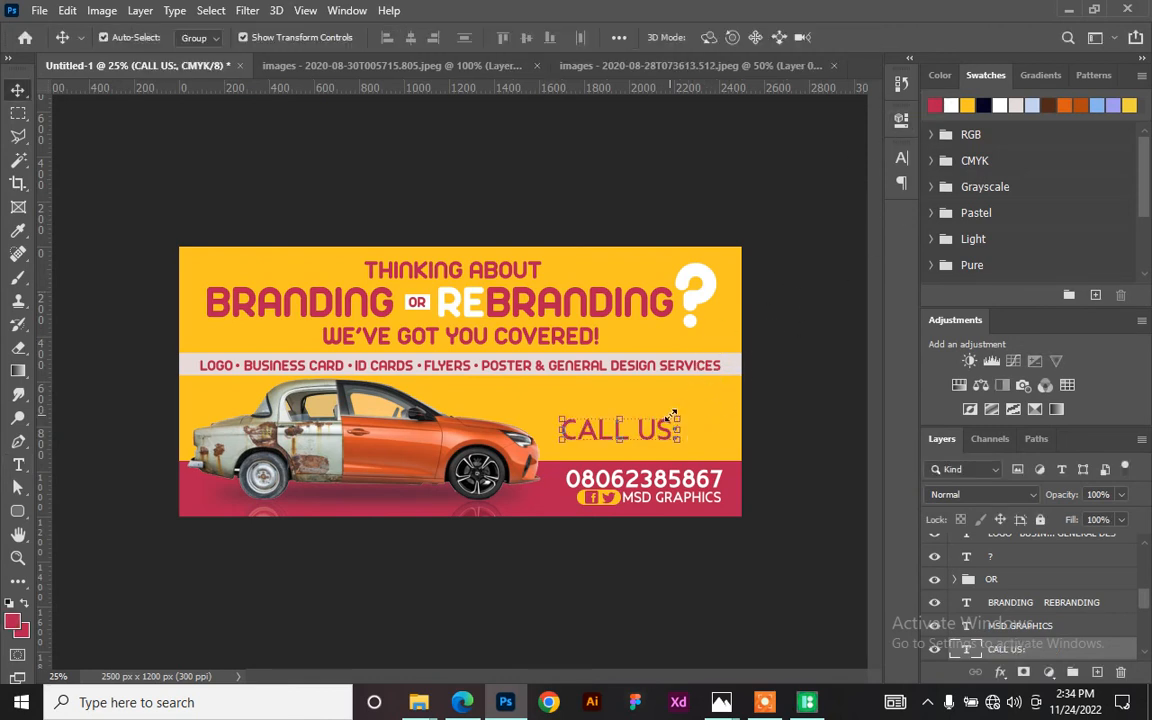
drag(670, 415, 707, 456)
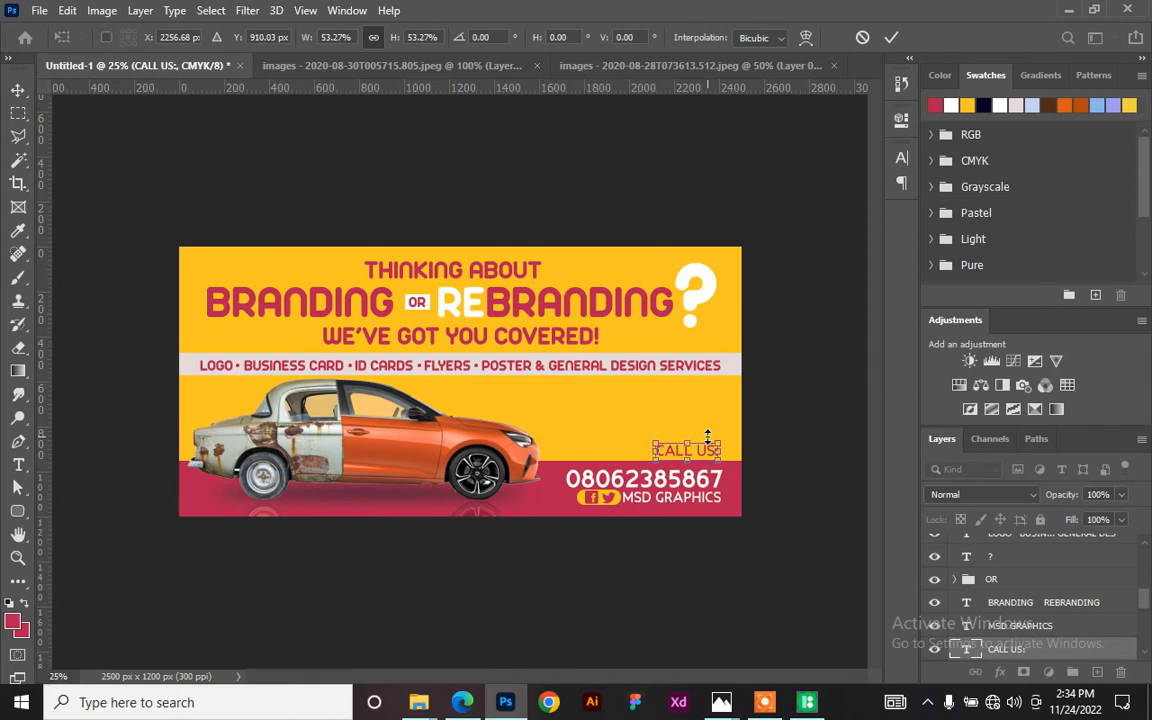
click(891, 37)
- Change the label to CONTACT US: and shift it left above the phone number
key(t)
triple_click(683, 449)
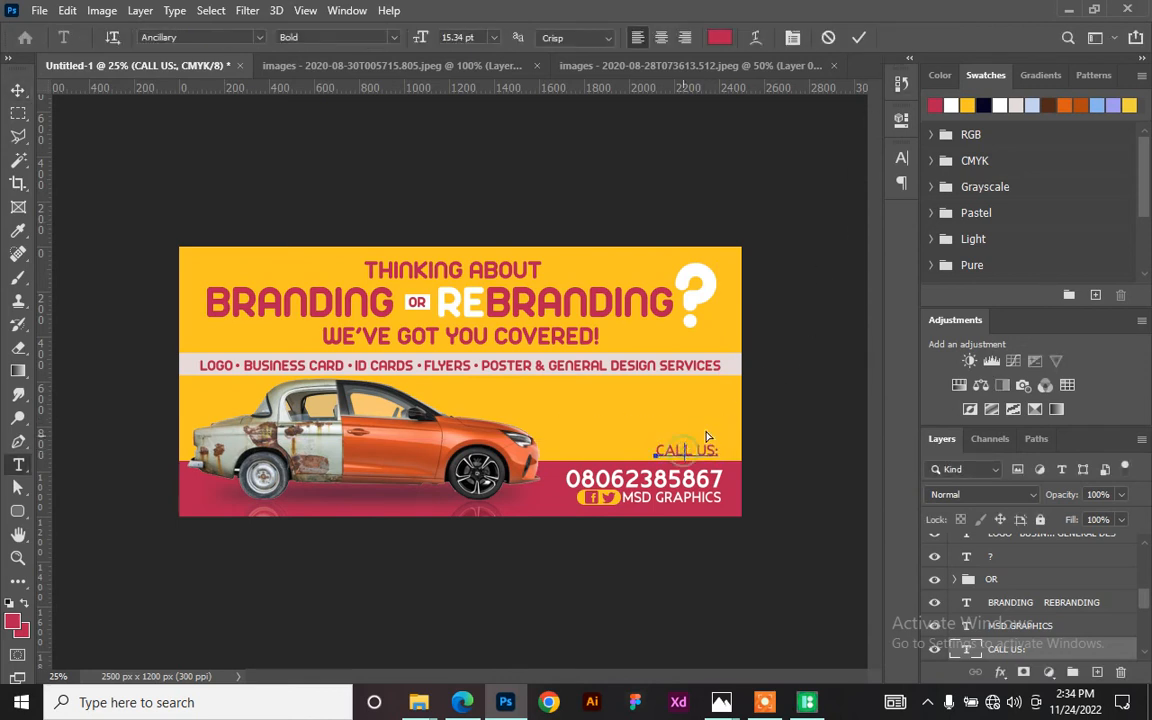
text(CONTACT)
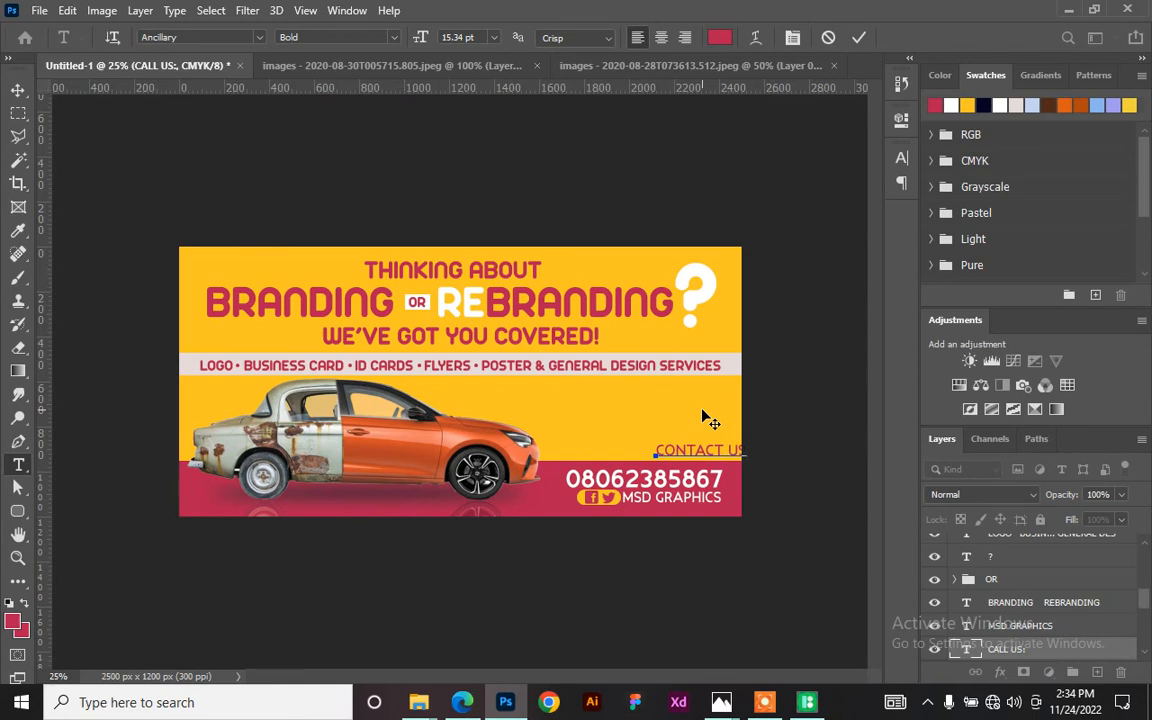
click(858, 37)
key(v)
drag(730, 456, 691, 459)
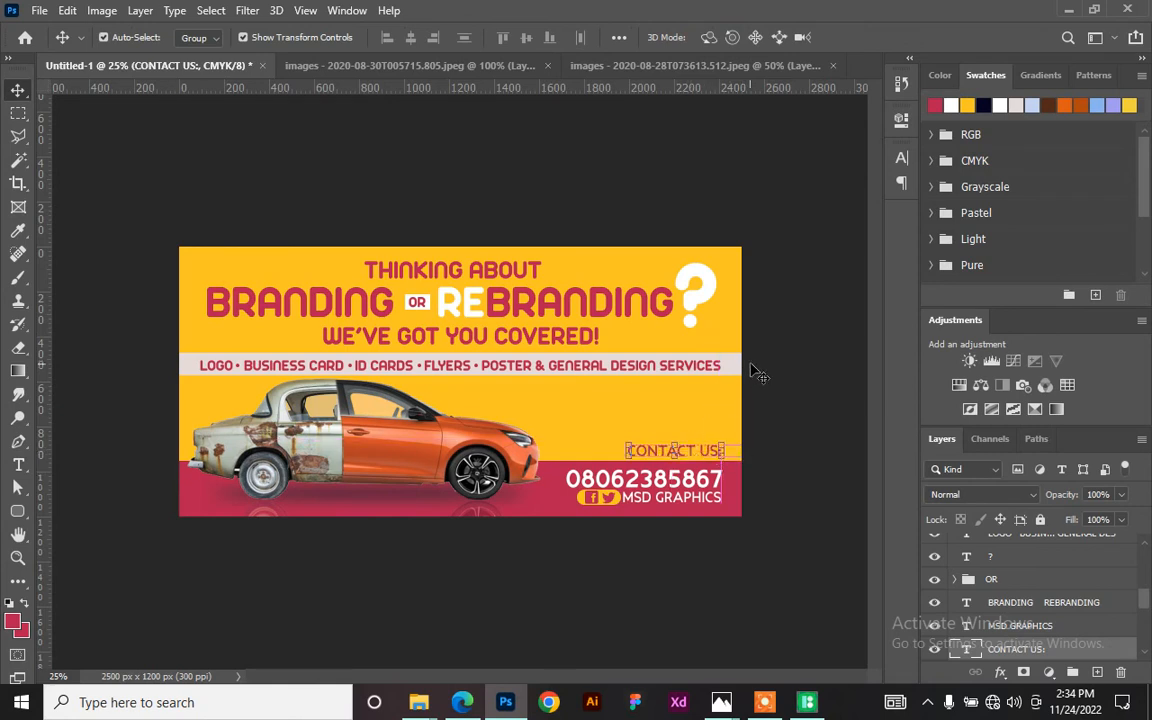
click(802, 404)
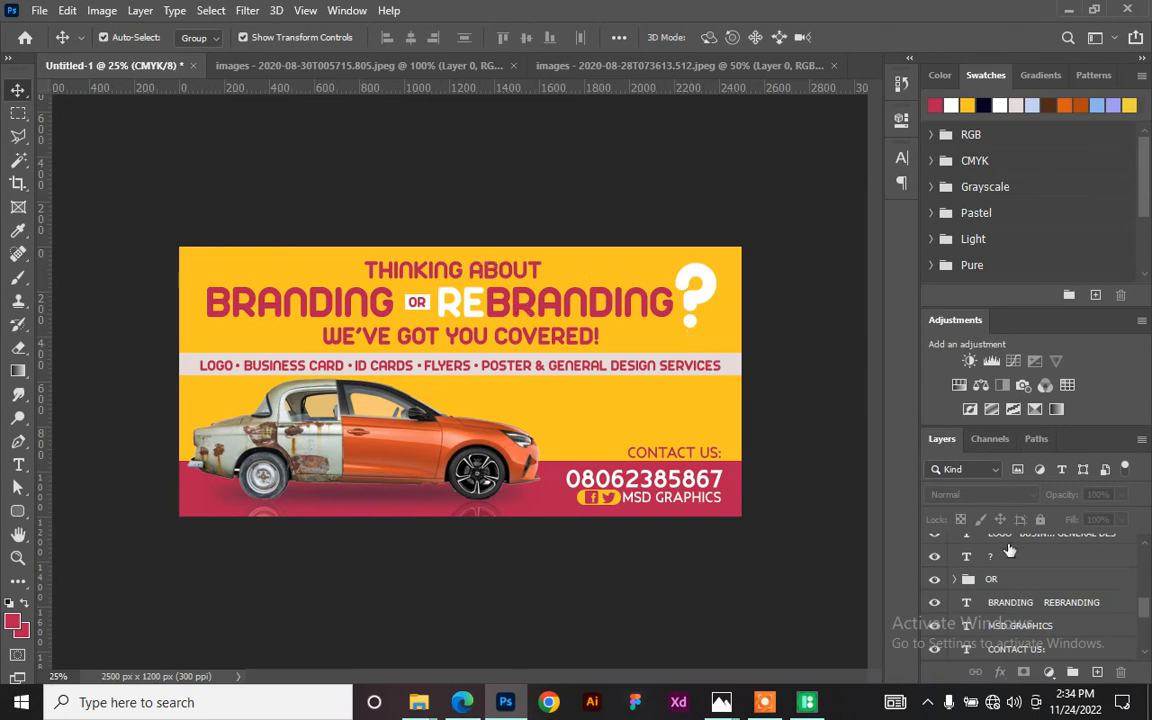
scroll(1012, 545, down, 5)
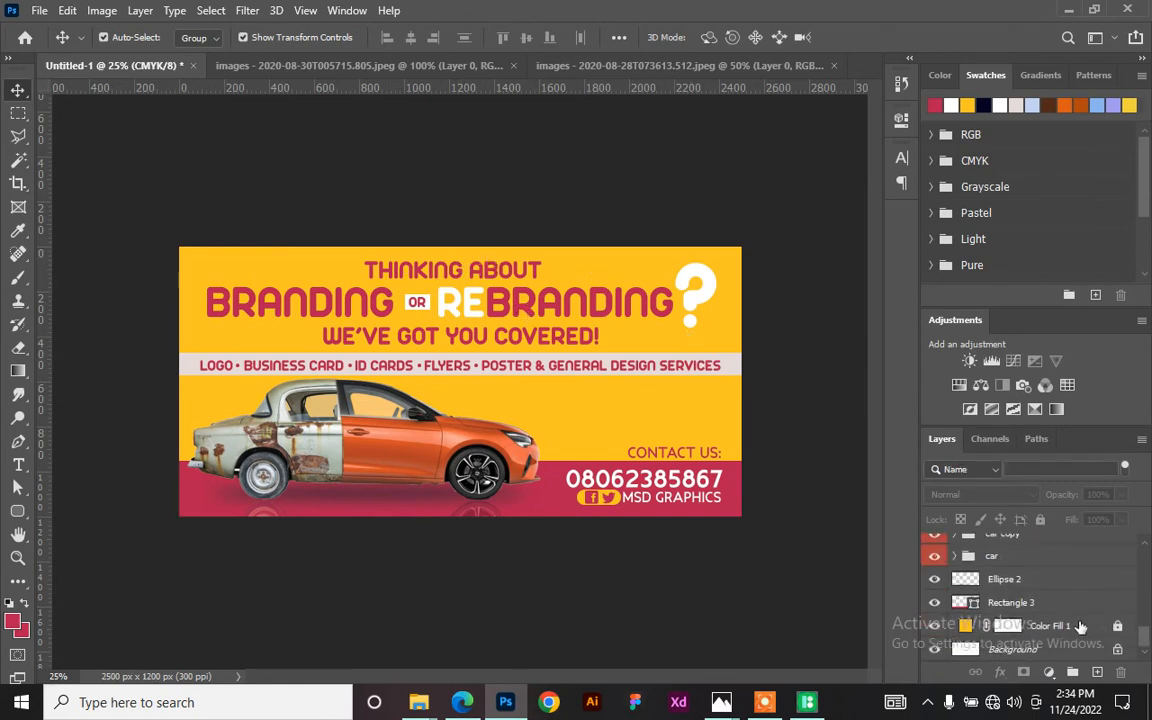
- Unlock Color Fill 1 and add a Gradient Fill layer using the first Basics preset
click(1080, 630)
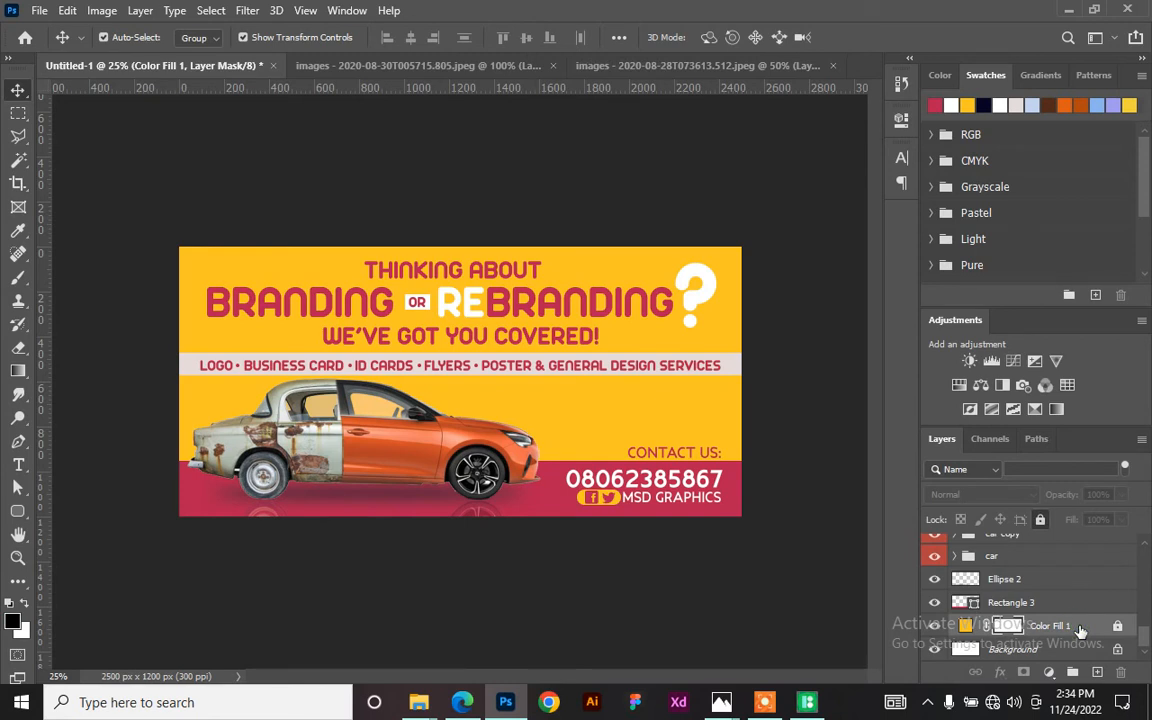
click(1040, 520)
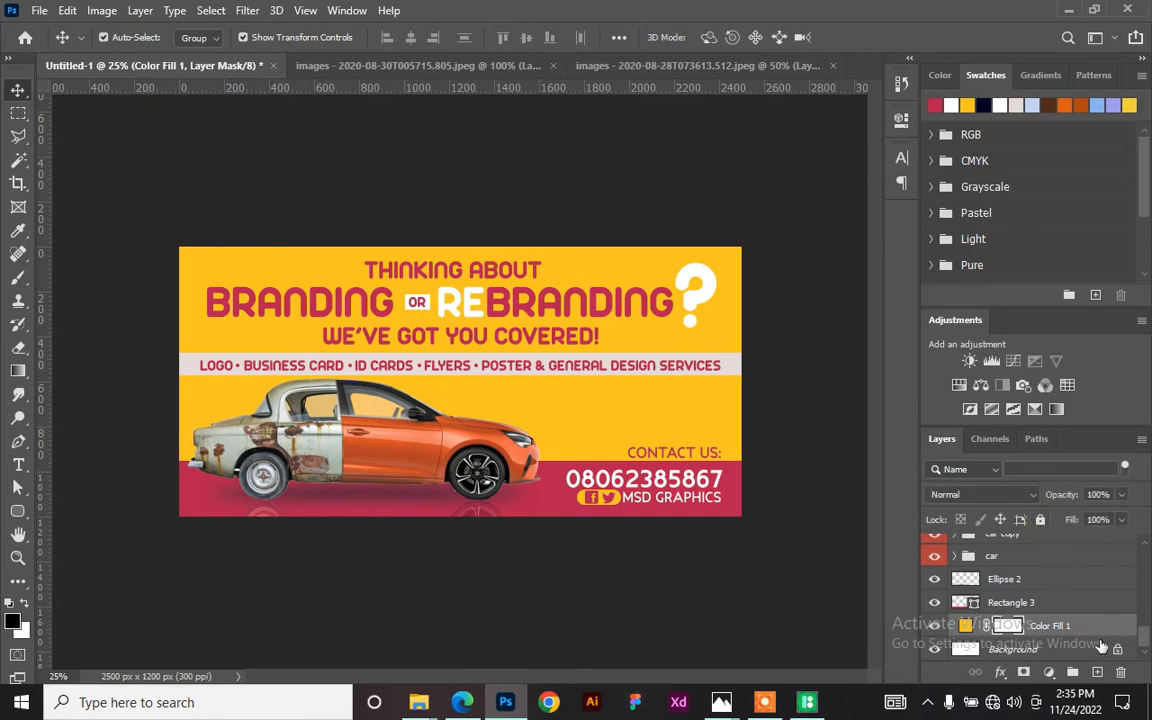
click(1048, 672)
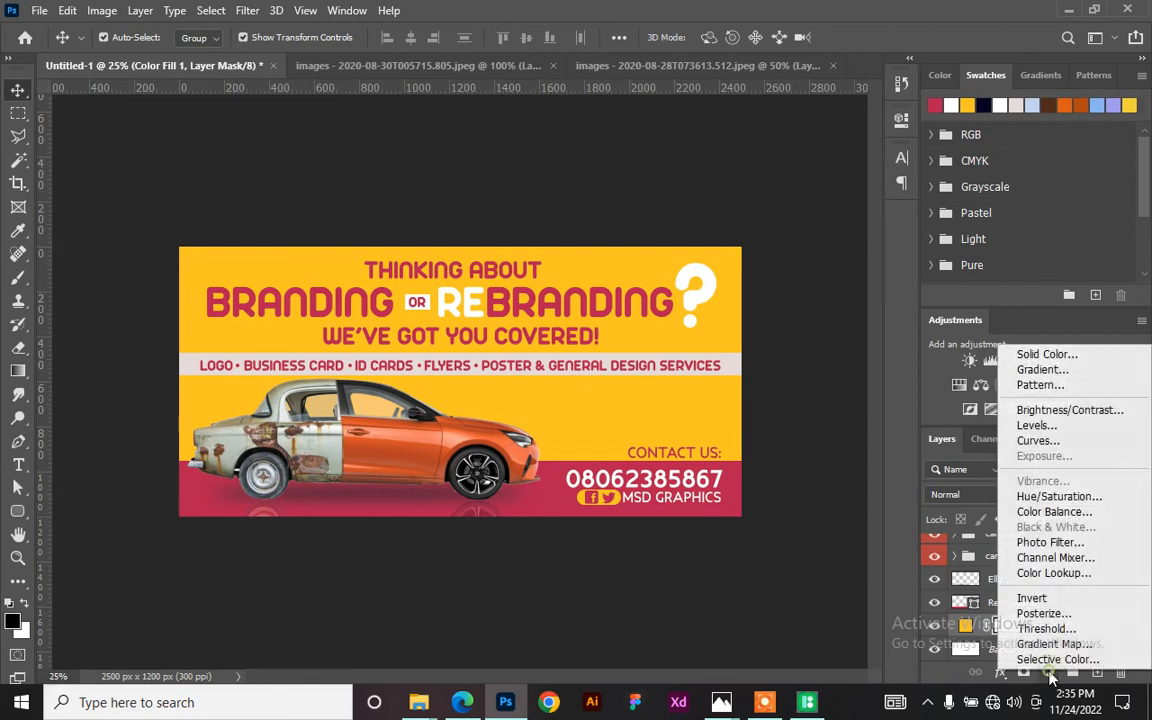
click(1096, 375)
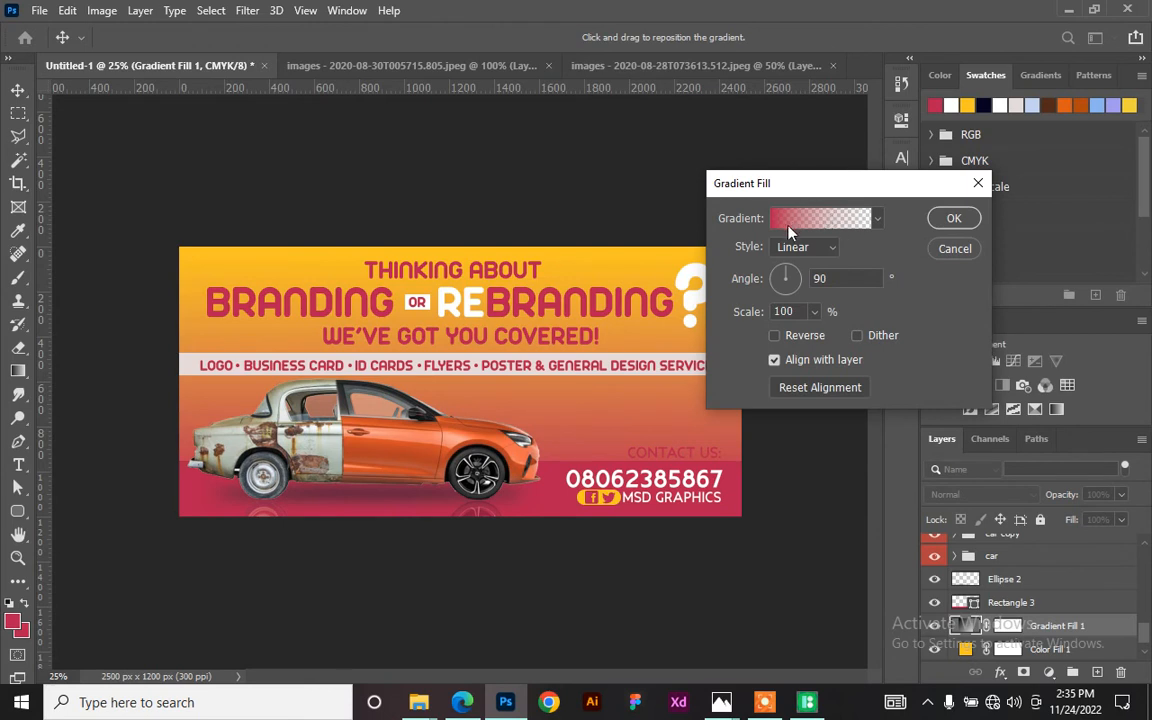
click(876, 222)
click(727, 255)
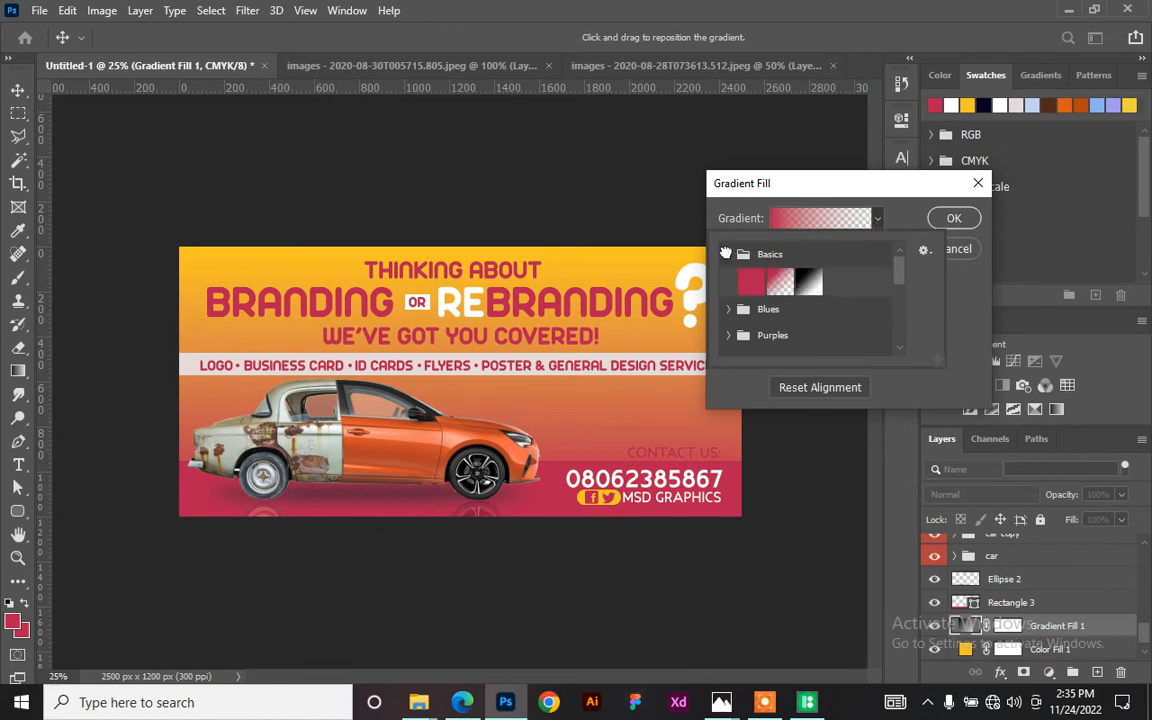
click(755, 281)
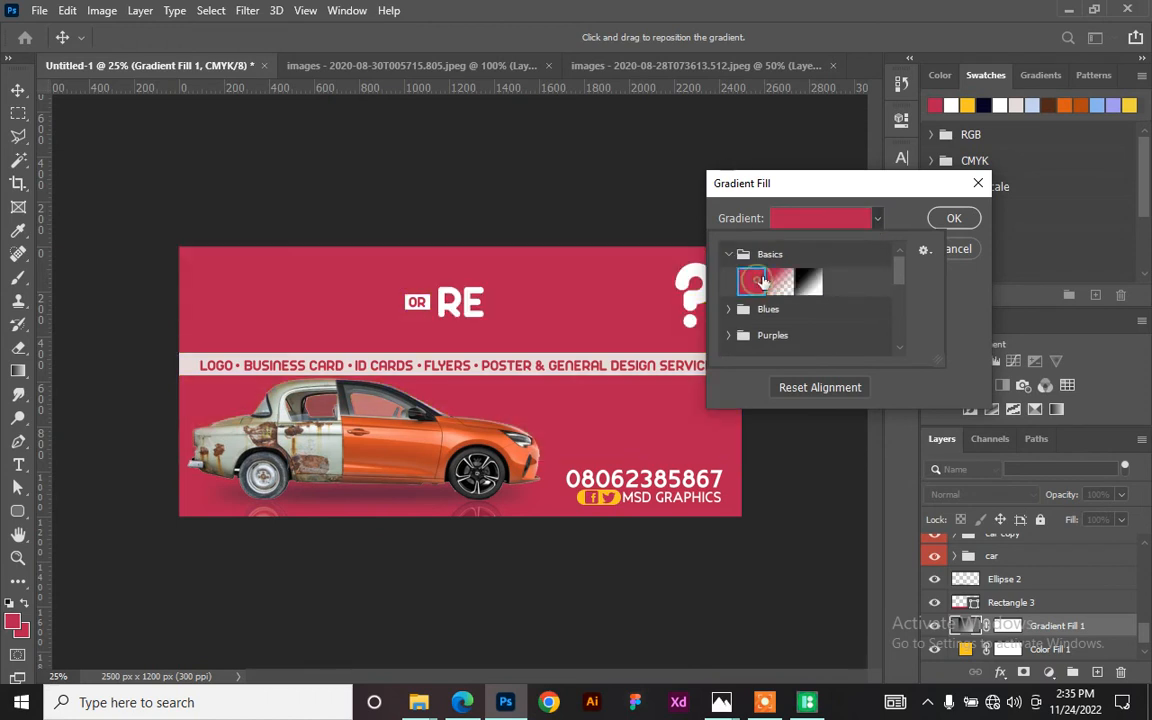
click(890, 233)
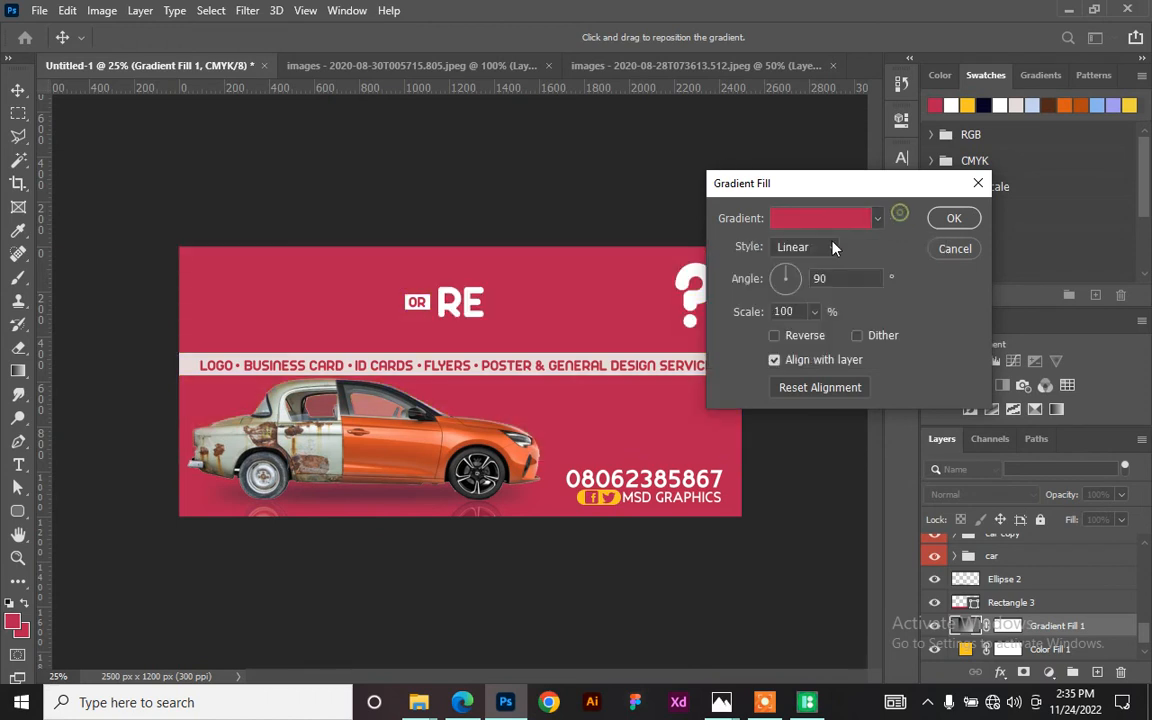
- Set the gradient stops to bright yellow #fcc617 and a darker gold #d79c0f
click(826, 220)
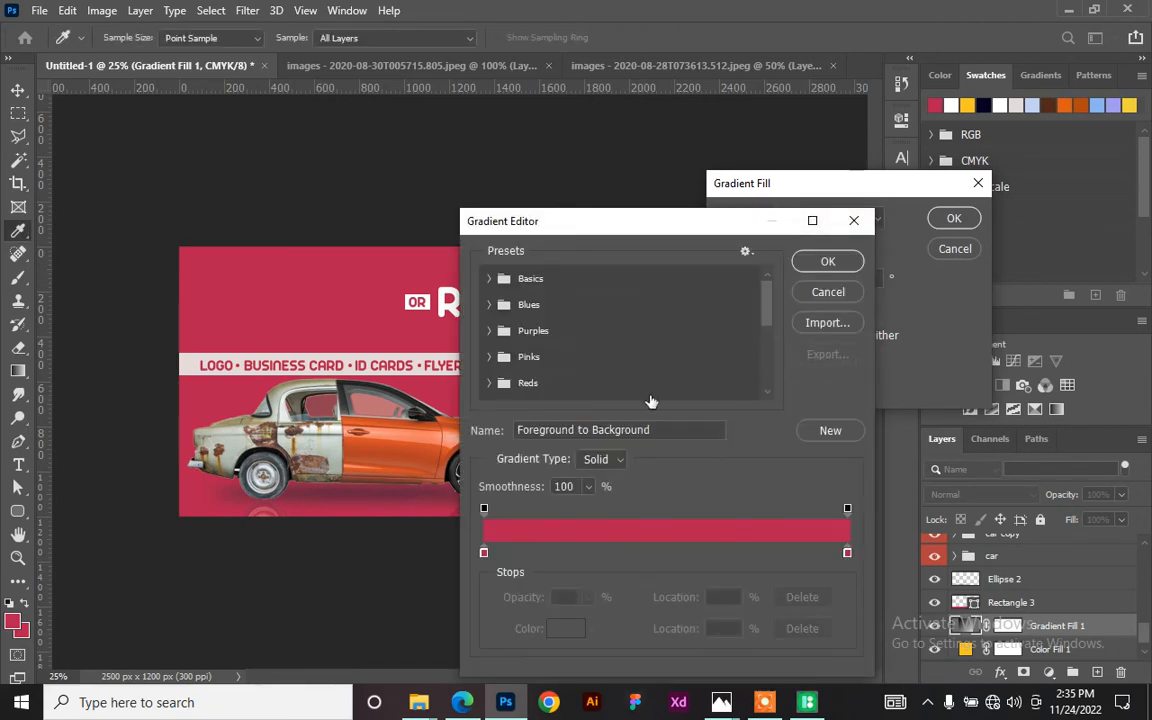
double_click(483, 553)
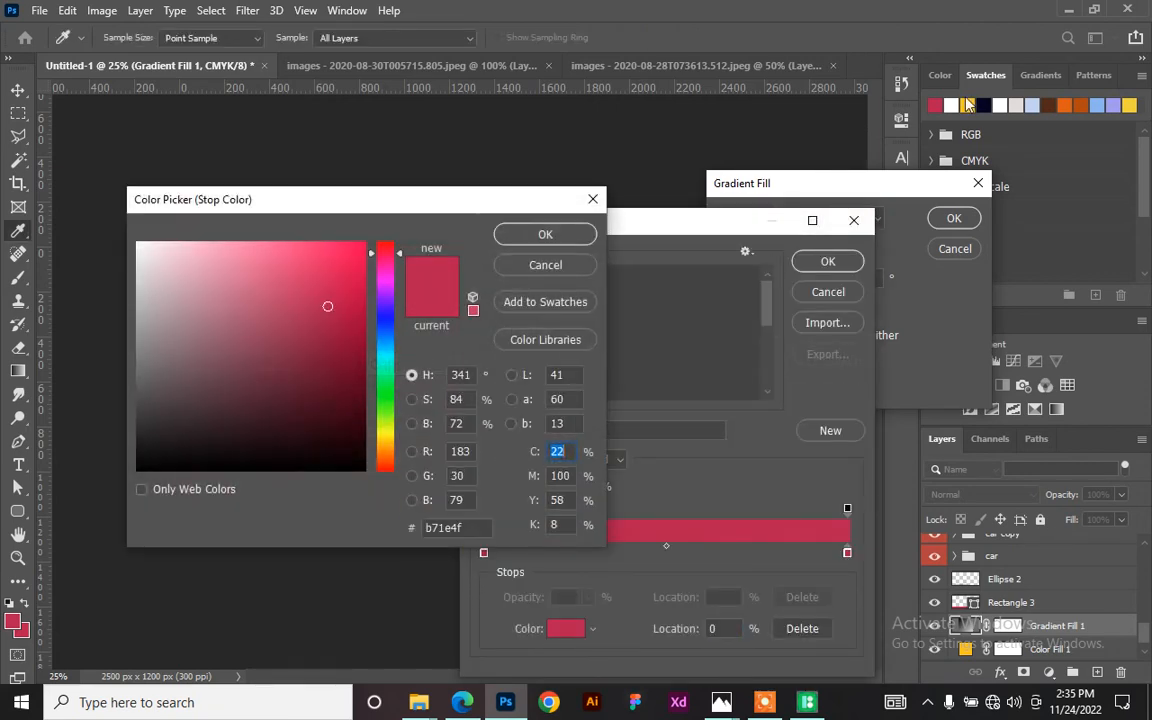
click(968, 104)
click(557, 237)
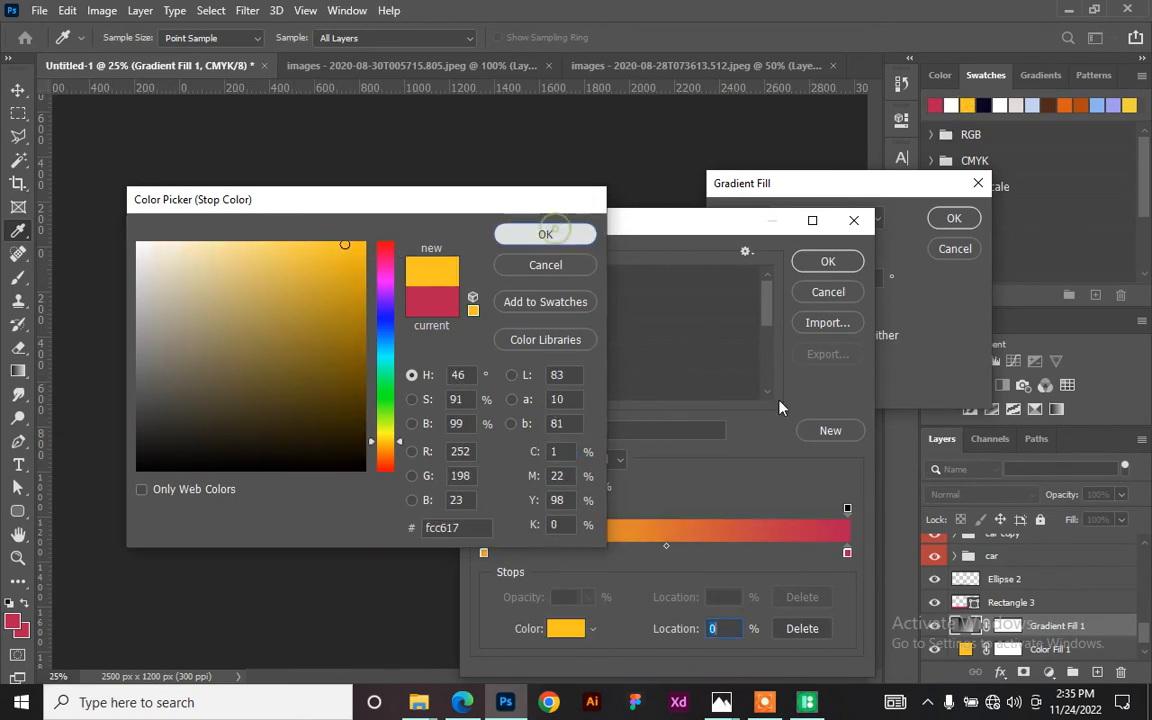
click(848, 553)
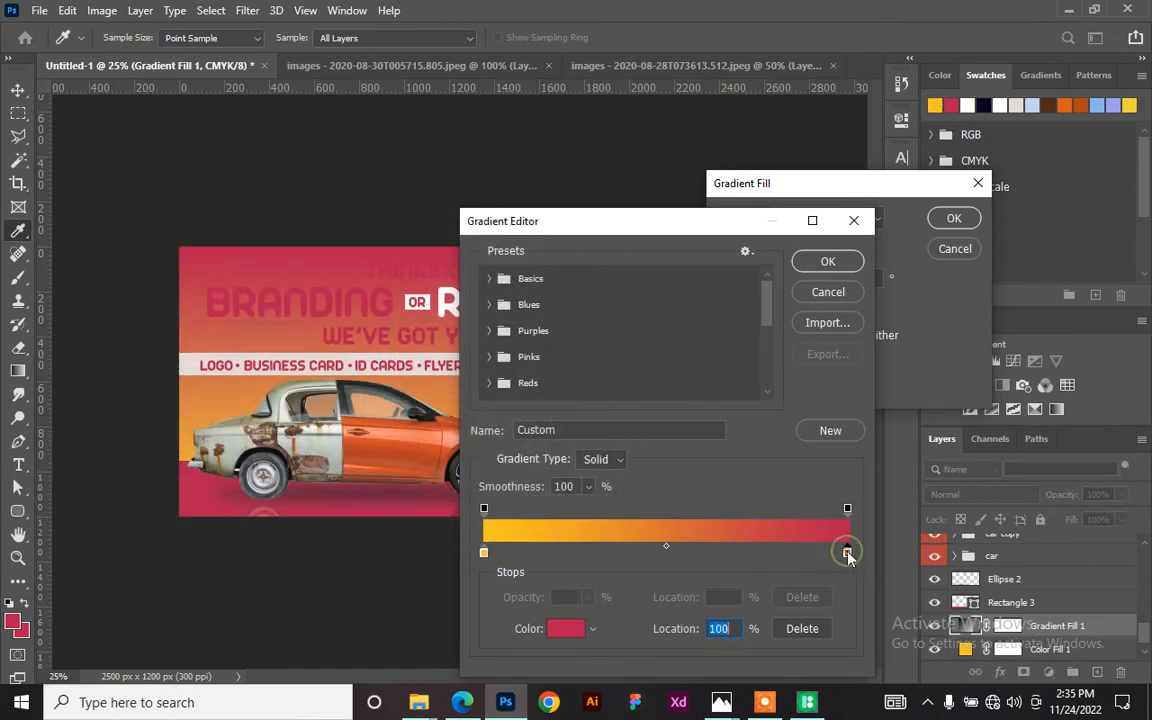
double_click(848, 553)
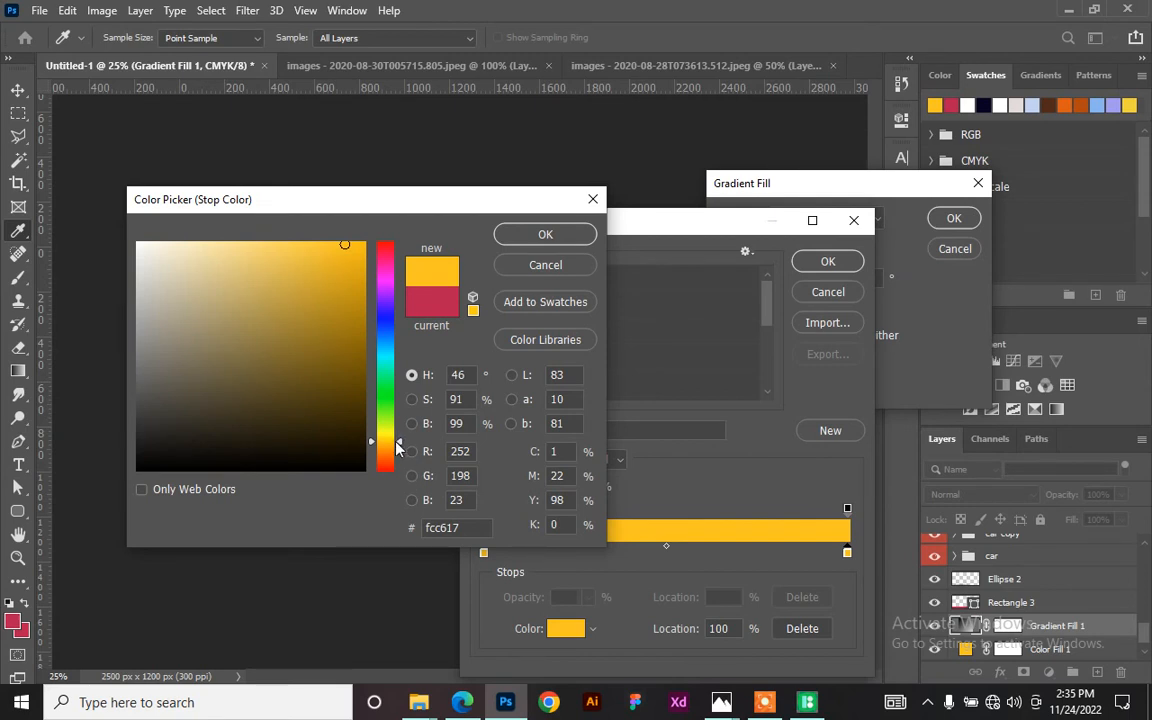
drag(398, 447, 401, 452)
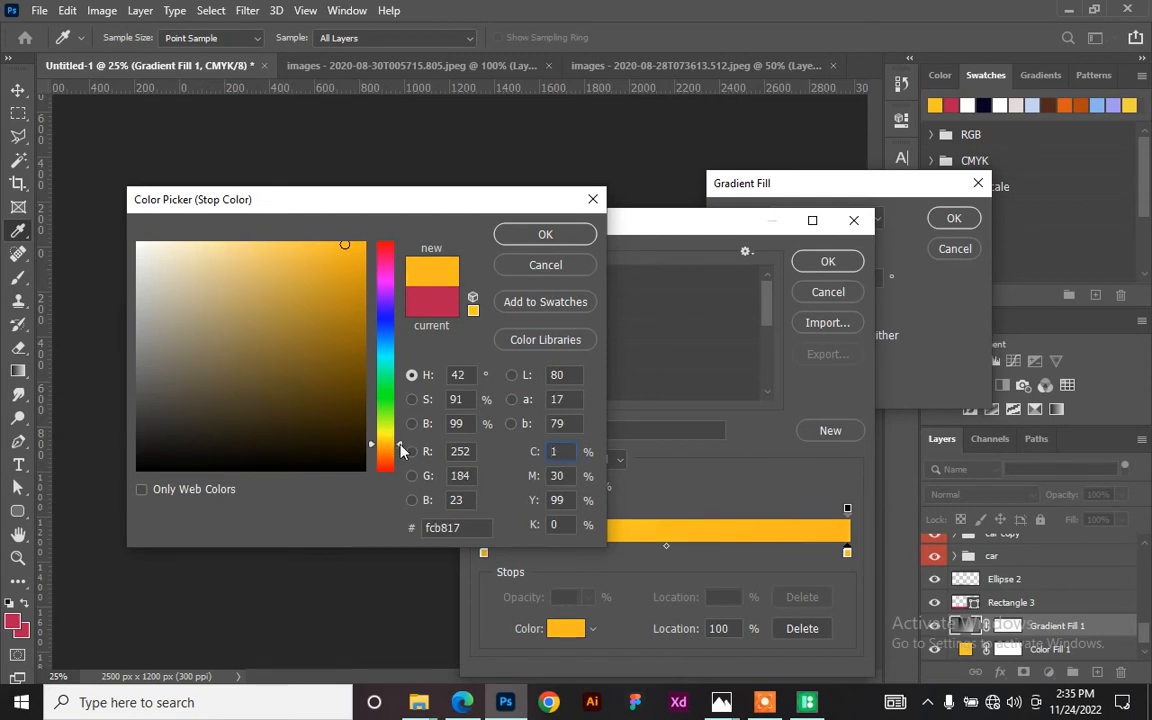
mouse_move(344, 245)
mouse_down()
mouse_move(352, 288)
mouse_move(349, 277)
mouse_up()
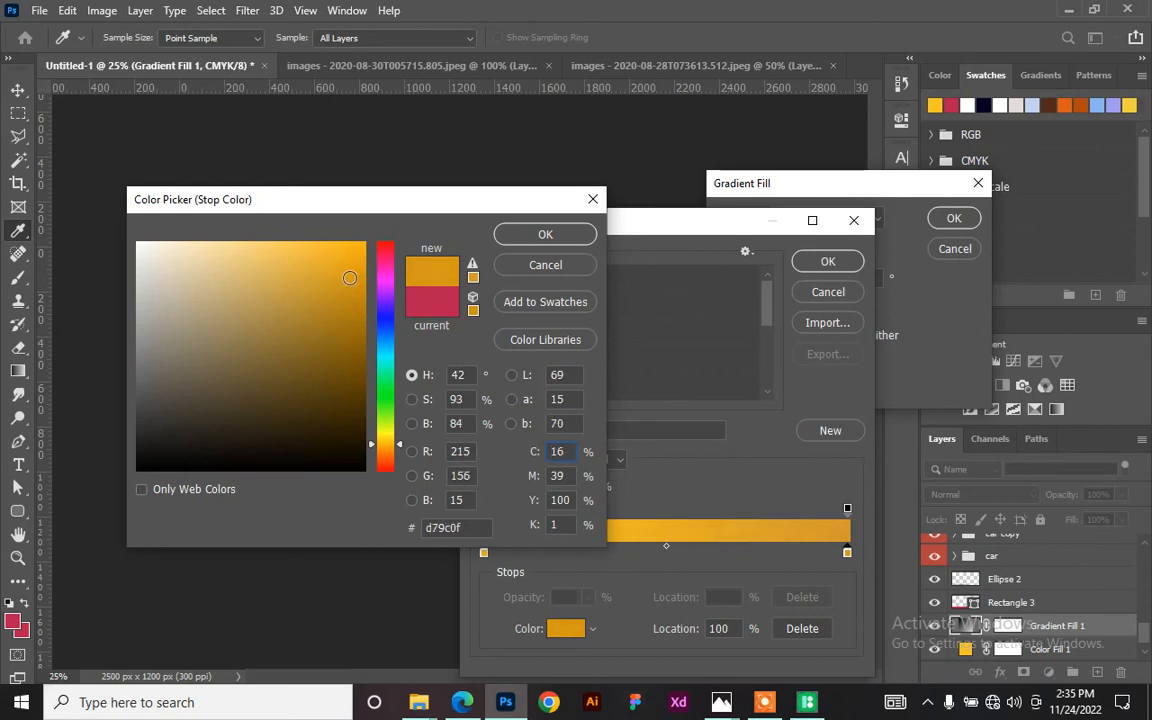
click(545, 236)
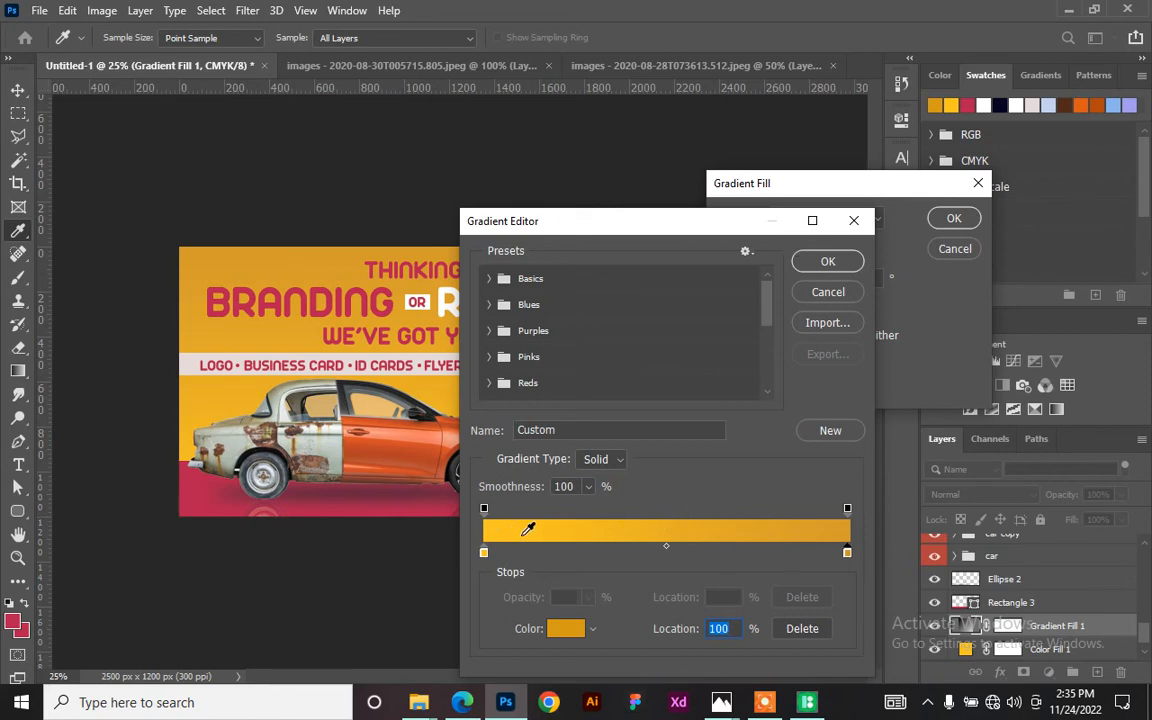
- Make the yellow gradient Radial at about 451% scale and commit it
click(836, 262)
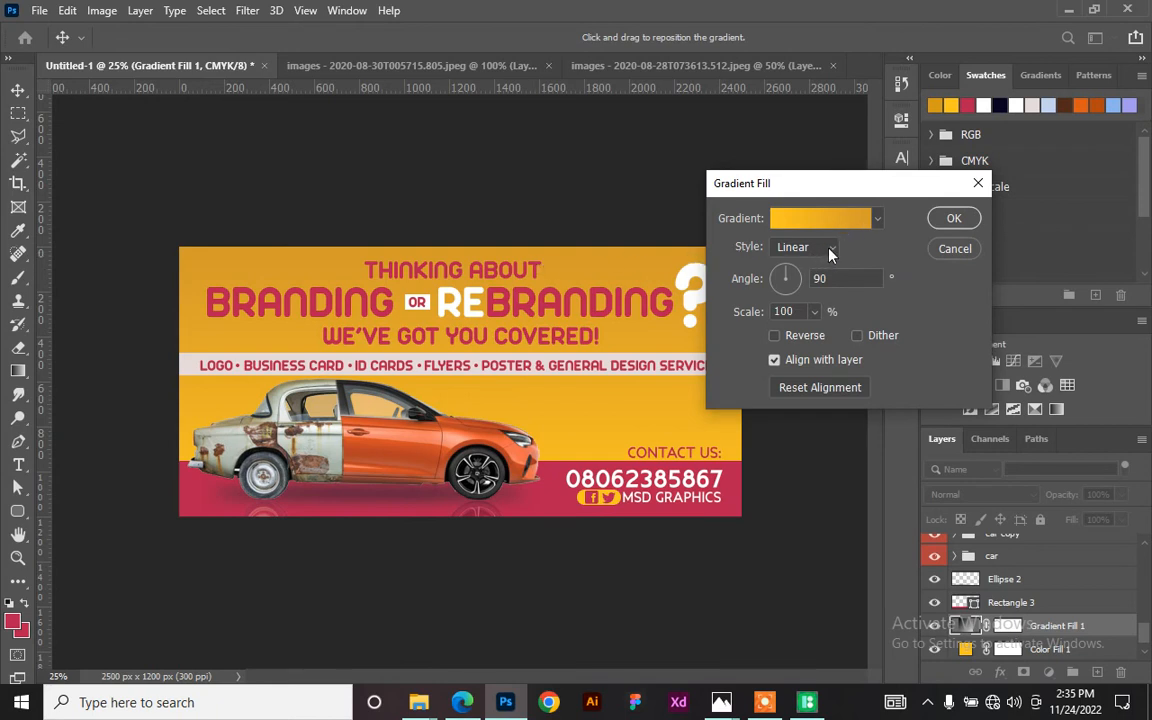
click(826, 254)
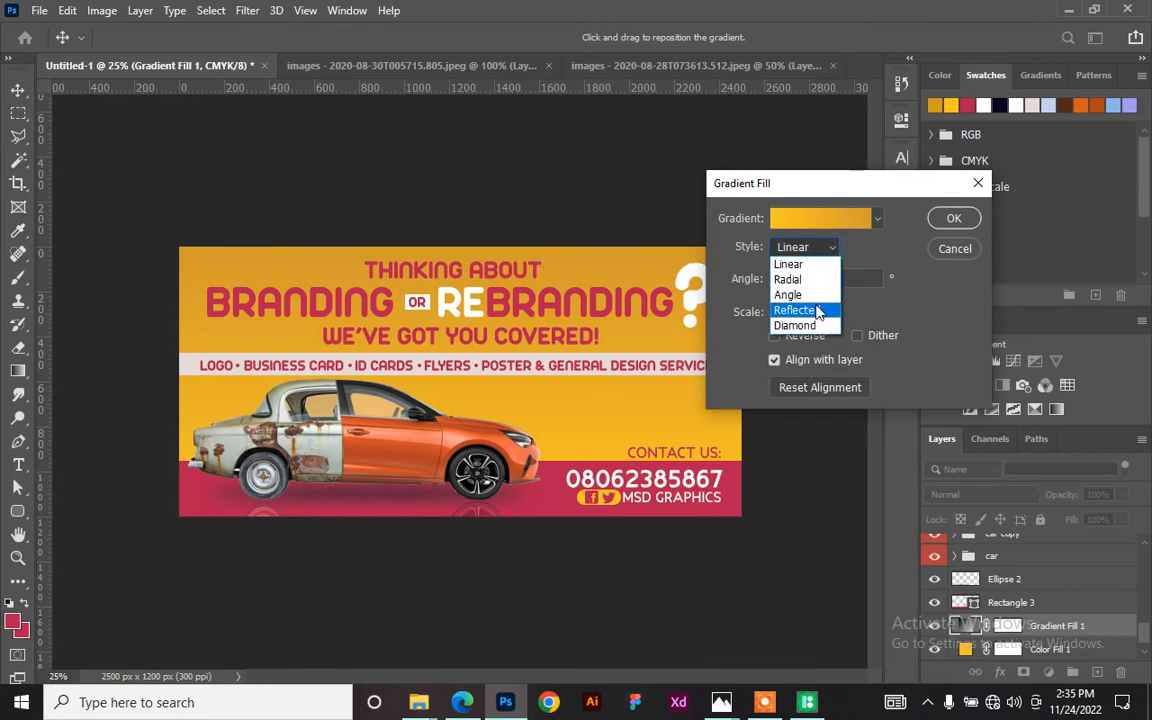
click(817, 309)
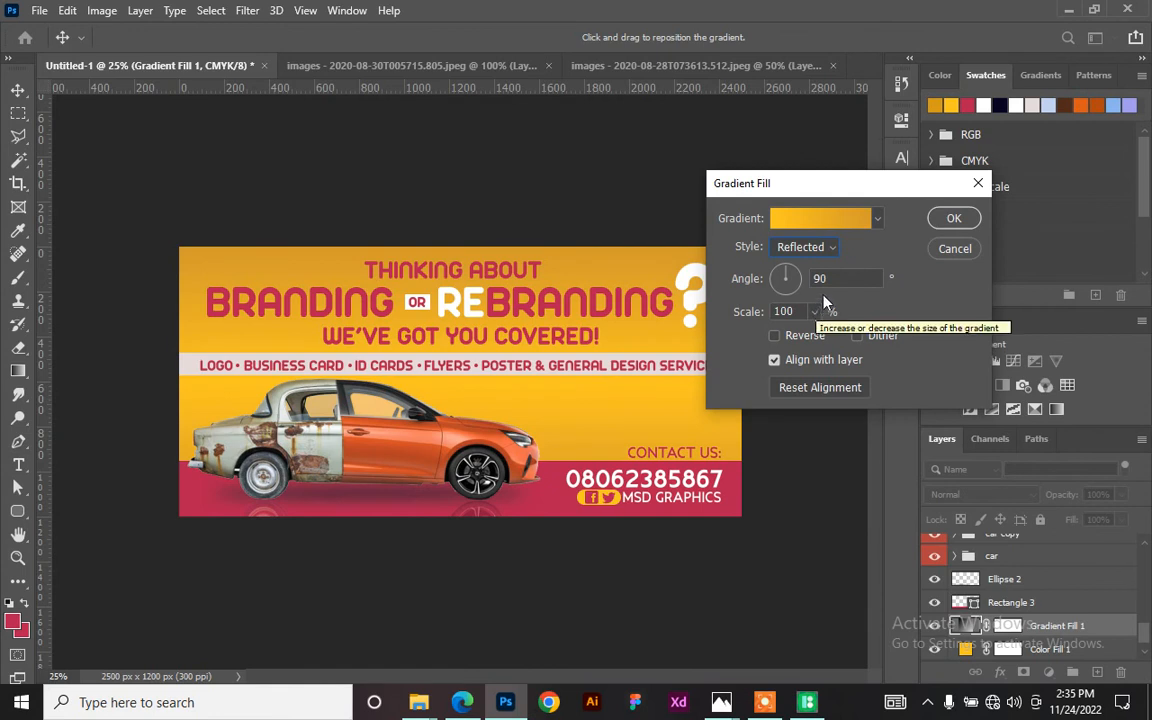
drag(814, 311, 868, 345)
click(836, 252)
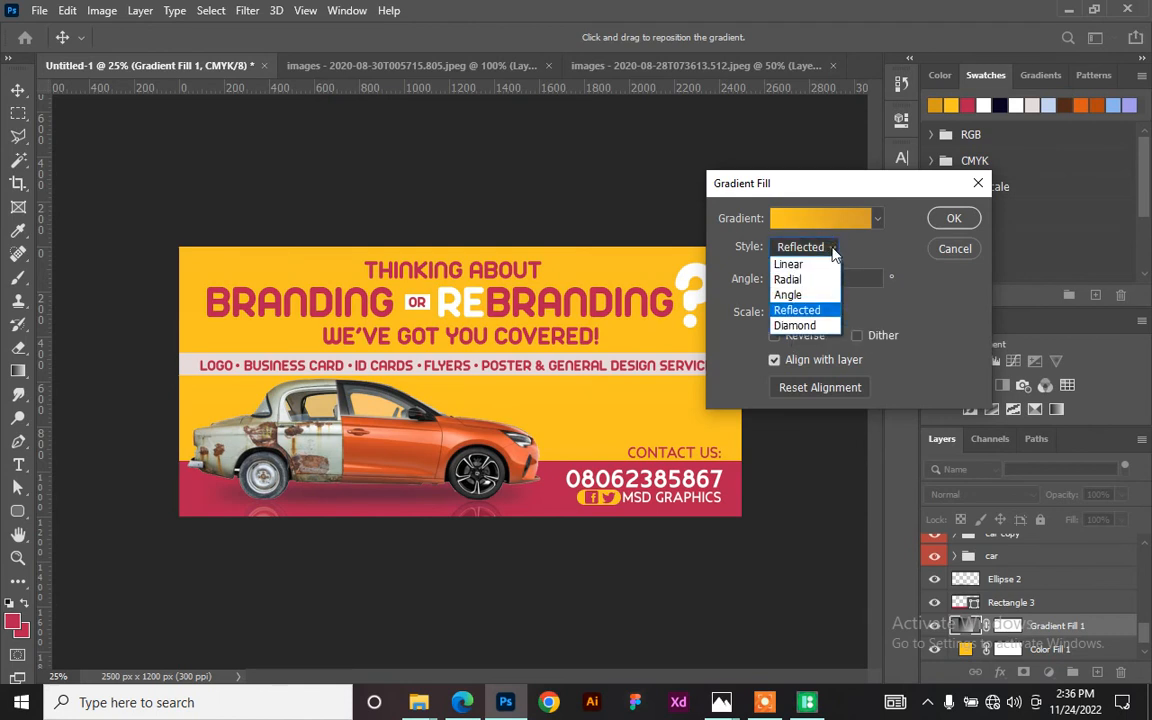
click(826, 279)
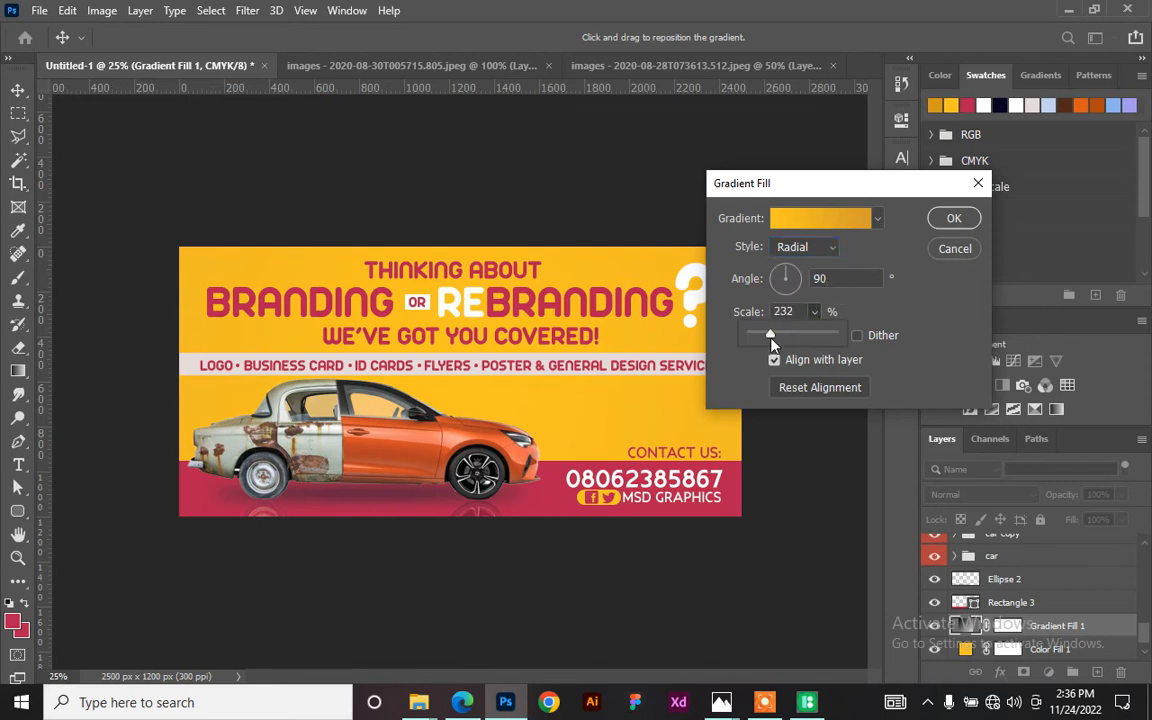
drag(779, 339, 785, 337)
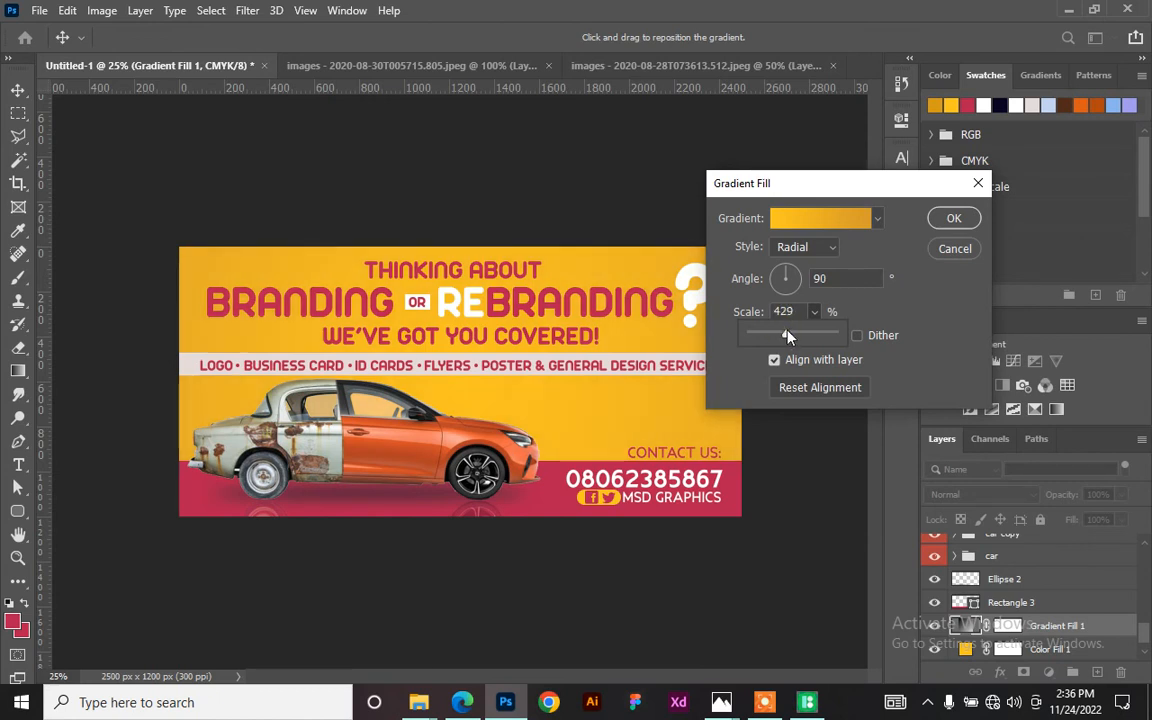
click(453, 349)
click(955, 219)
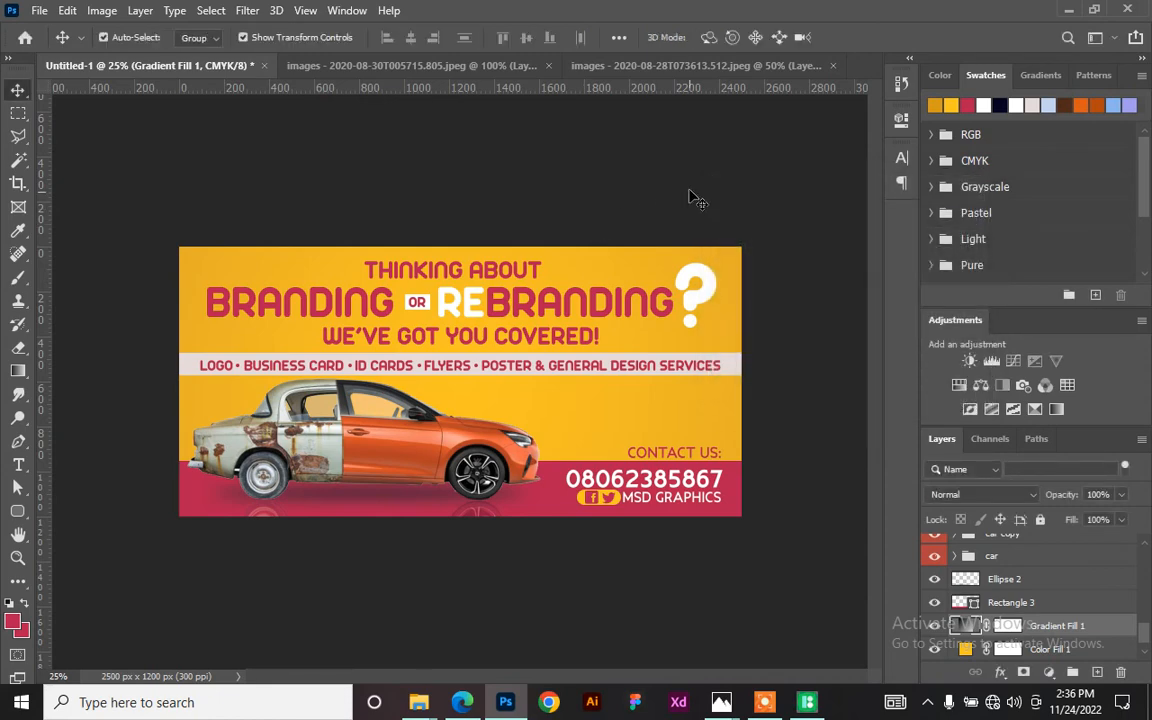
- Zoom in and select the BRANDING REBRANDING headline layer from the canvas
key(ctrl+plus)
key(ctrl+plus)
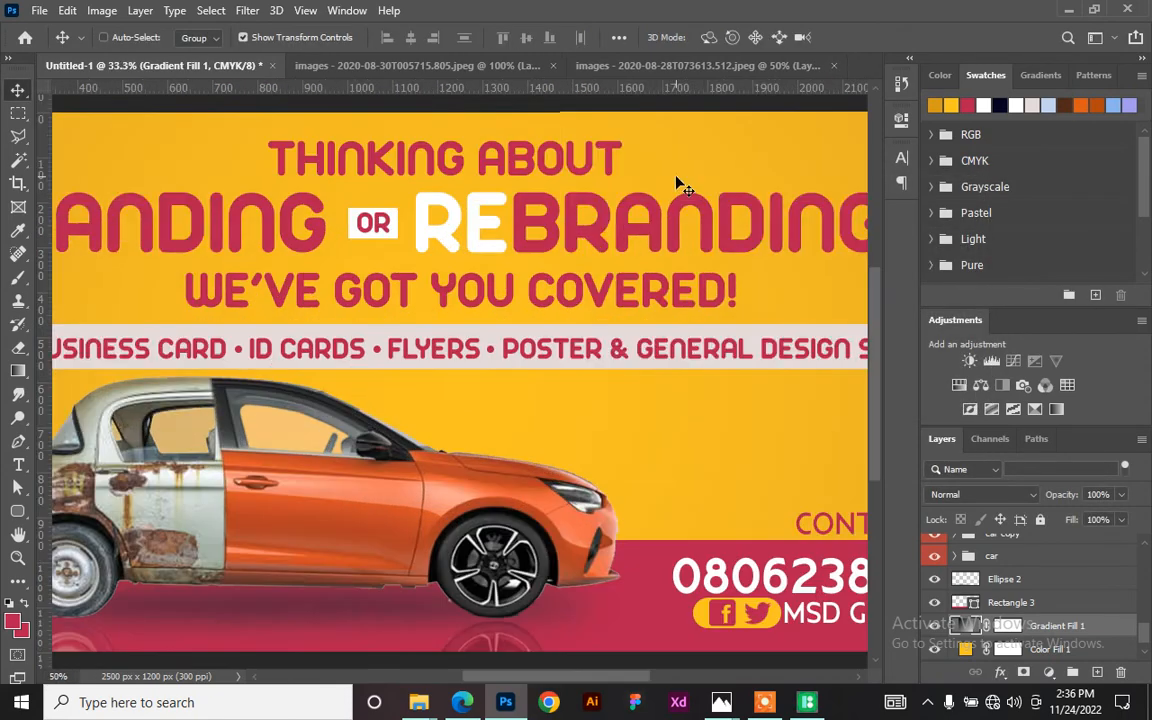
key(ctrl+minus)
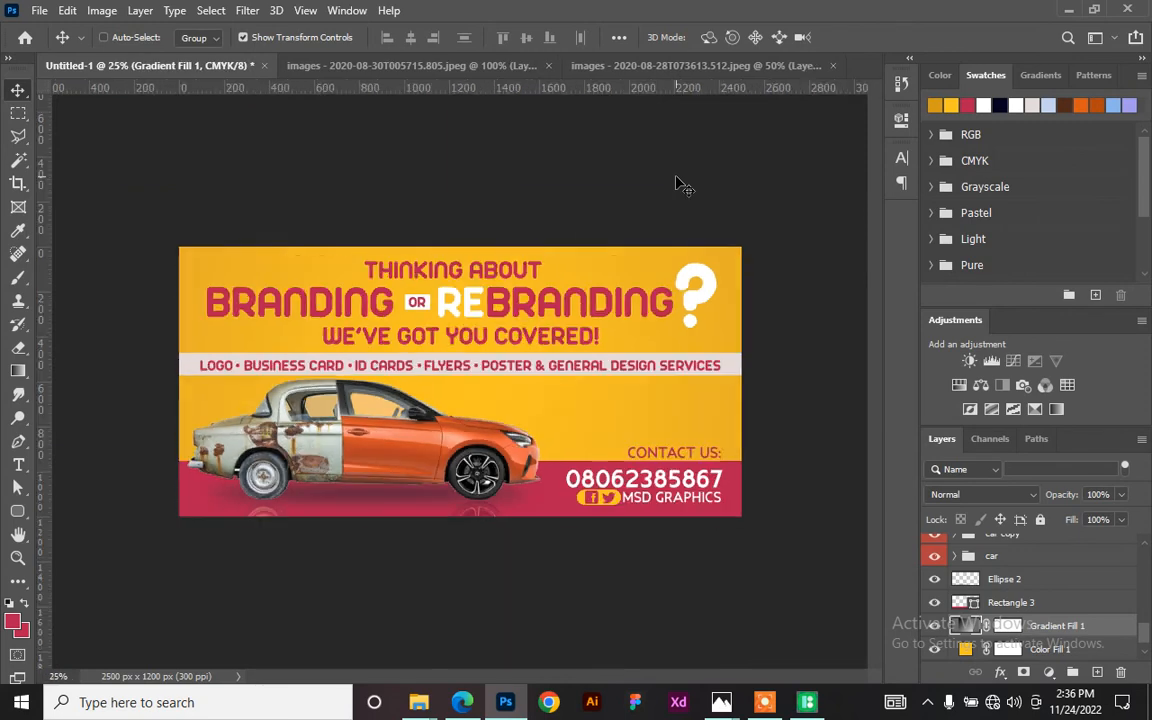
key(ctrl+plus)
key(ctrl+plus)
key(ctrl)
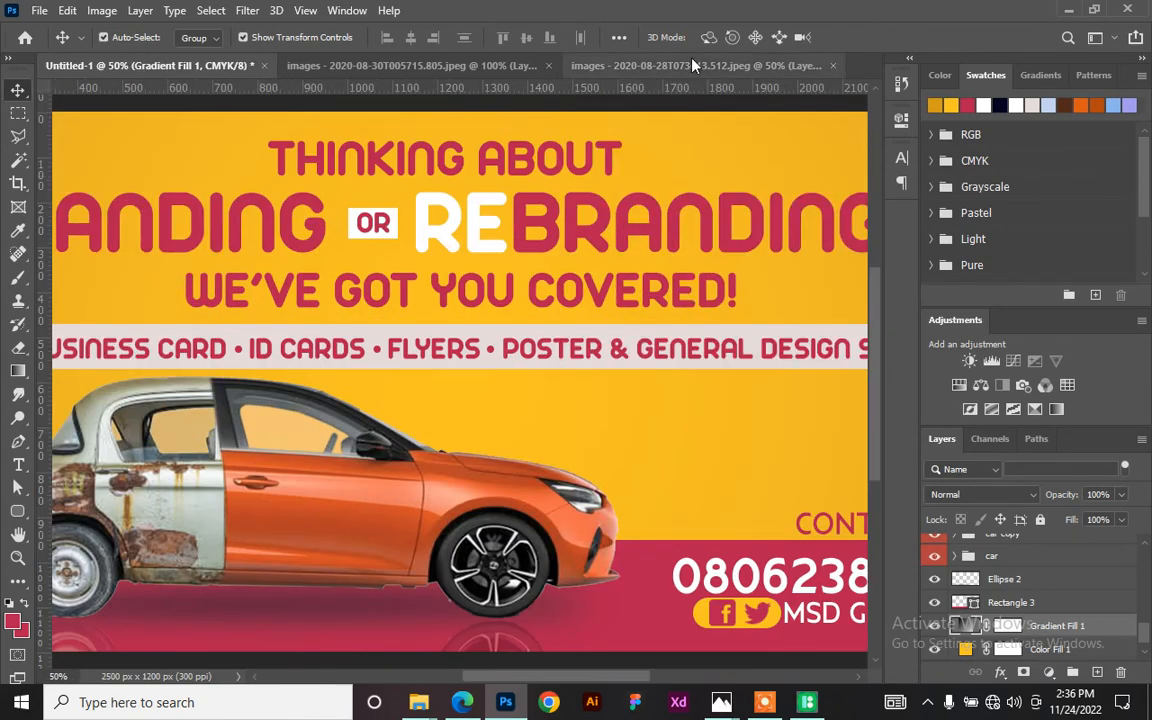
click(537, 236)
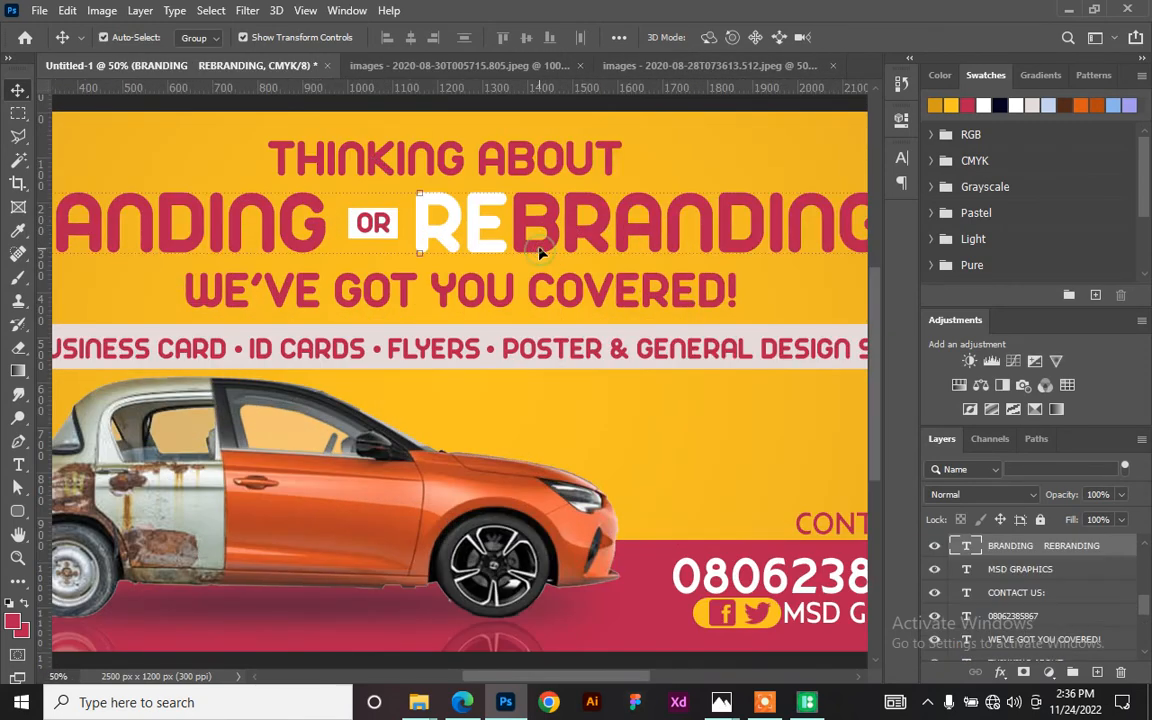
- Apply an Inner Bevel & Emboss (32% depth, 8 px) to the headline, leaving Drop Shadow off
right_click(1126, 553)
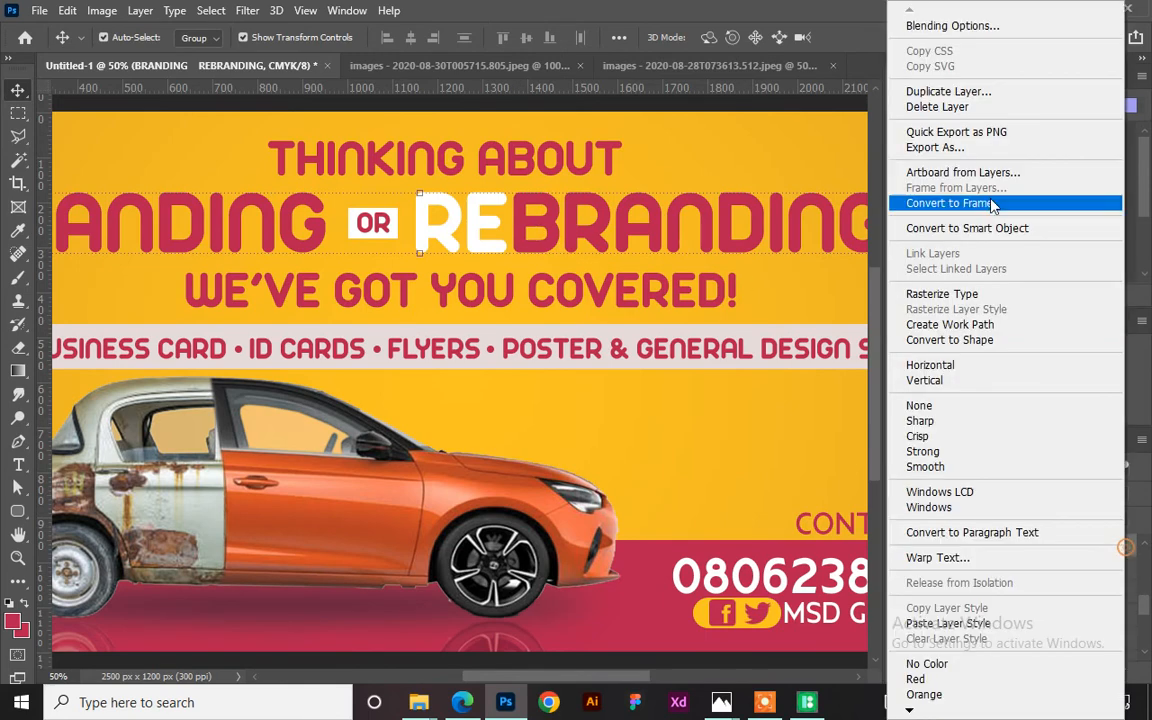
click(955, 28)
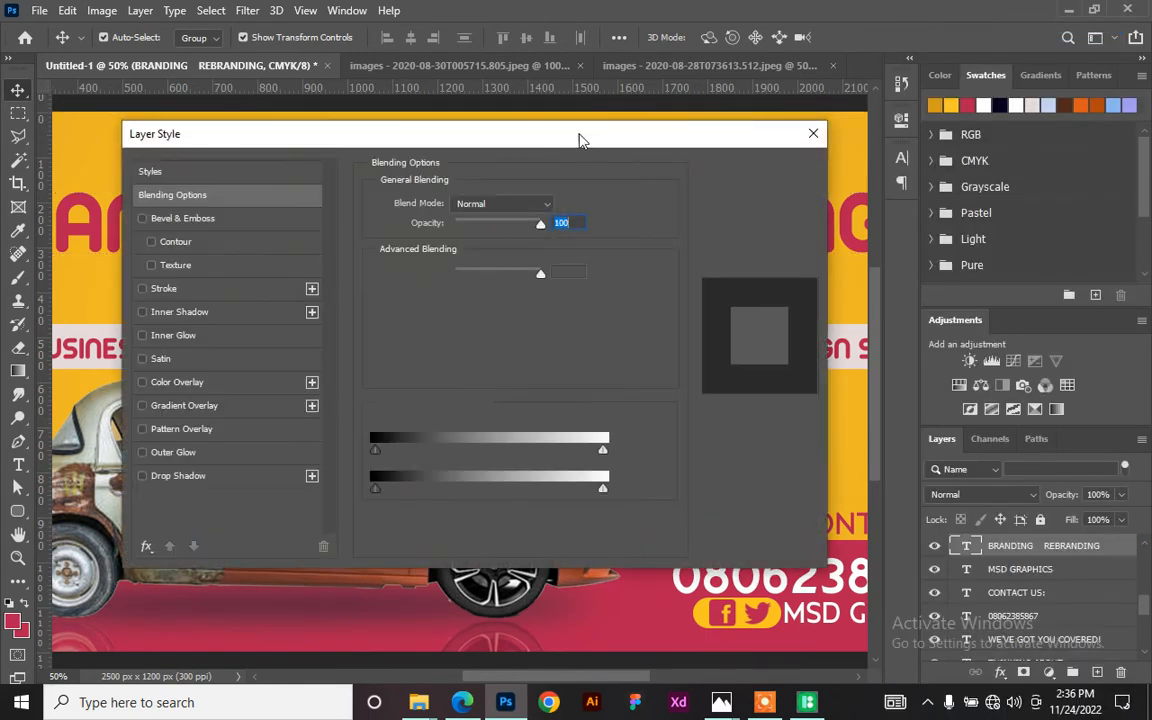
key(ctrl+minus)
drag(437, 134, 980, 94)
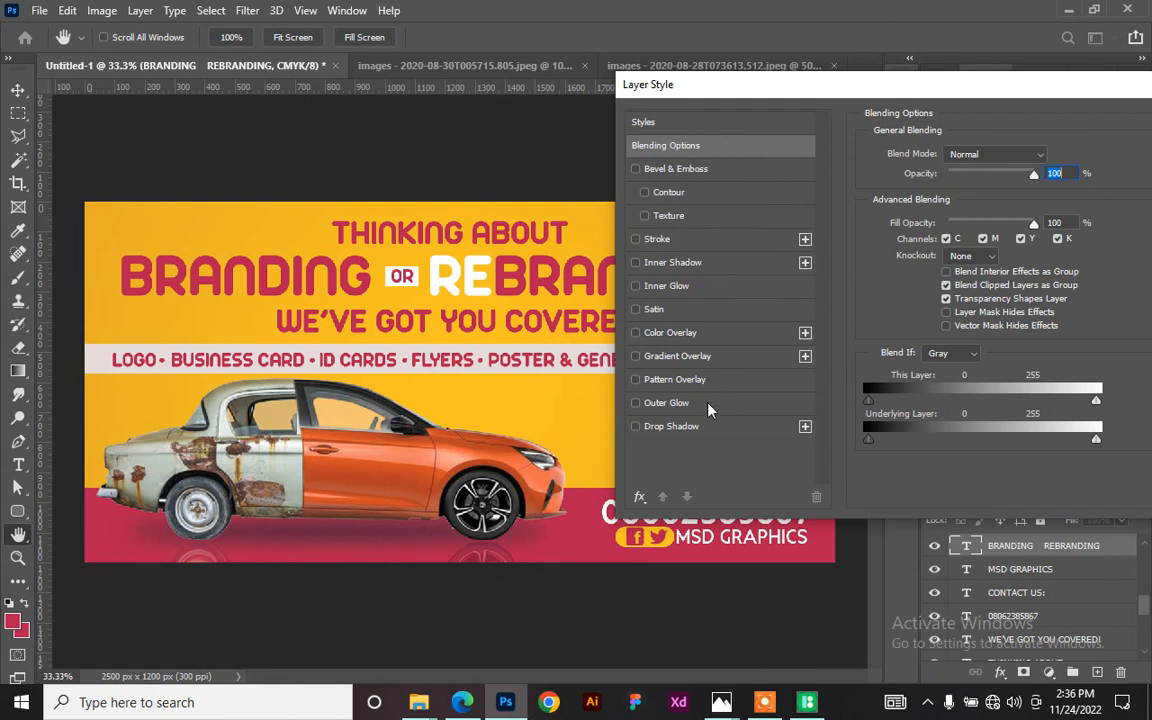
click(713, 428)
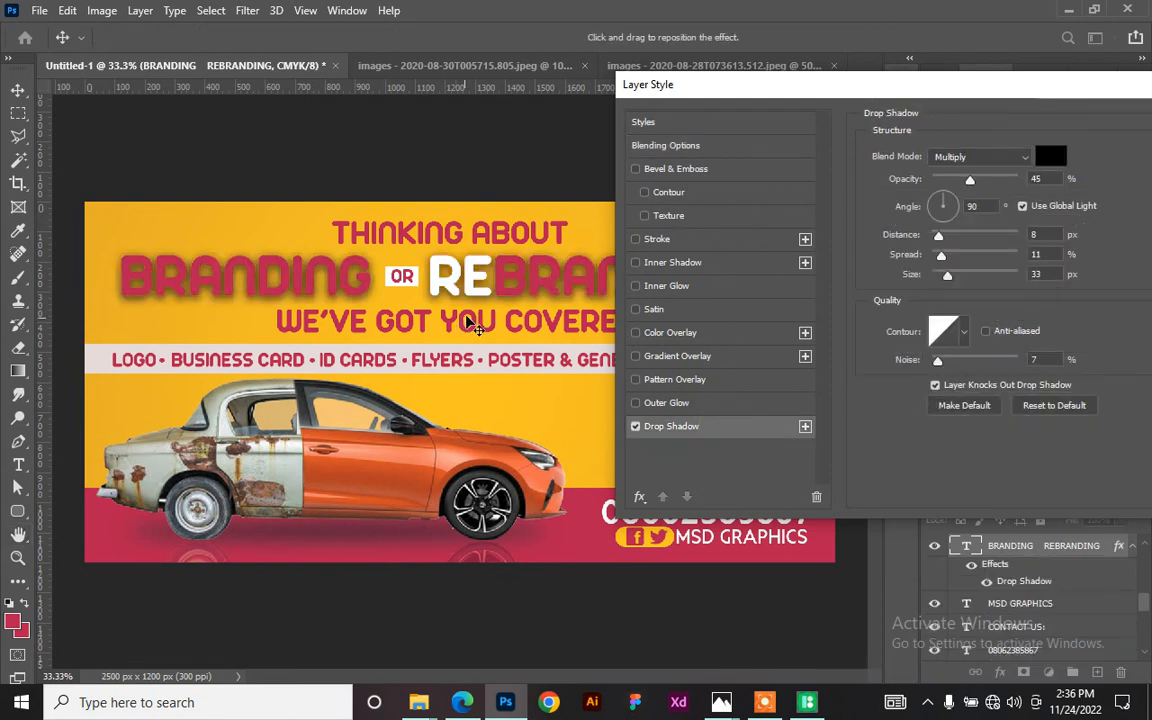
click(636, 427)
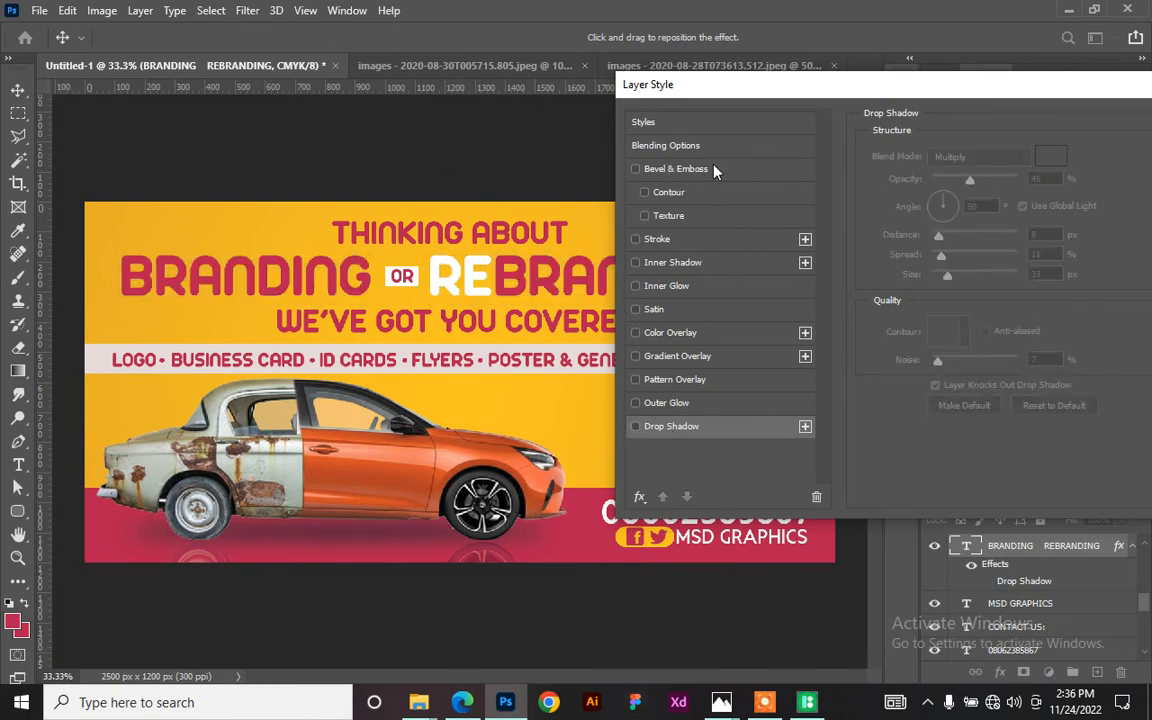
click(718, 170)
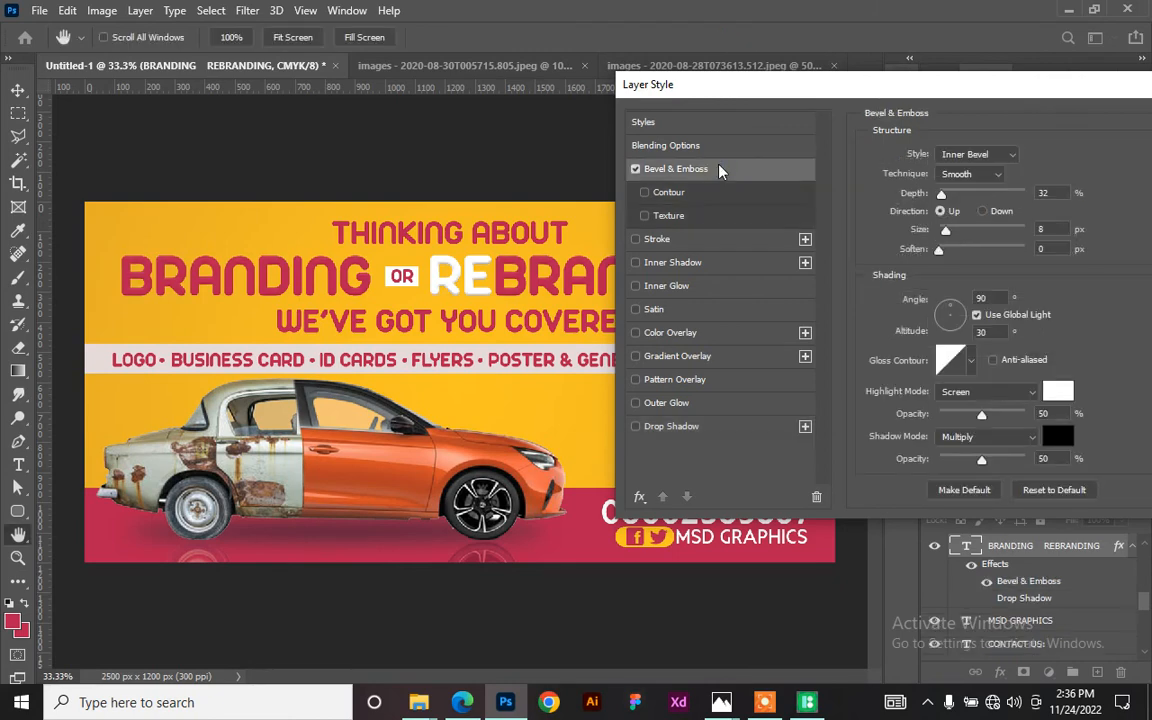
ctrl+click(332, 268)
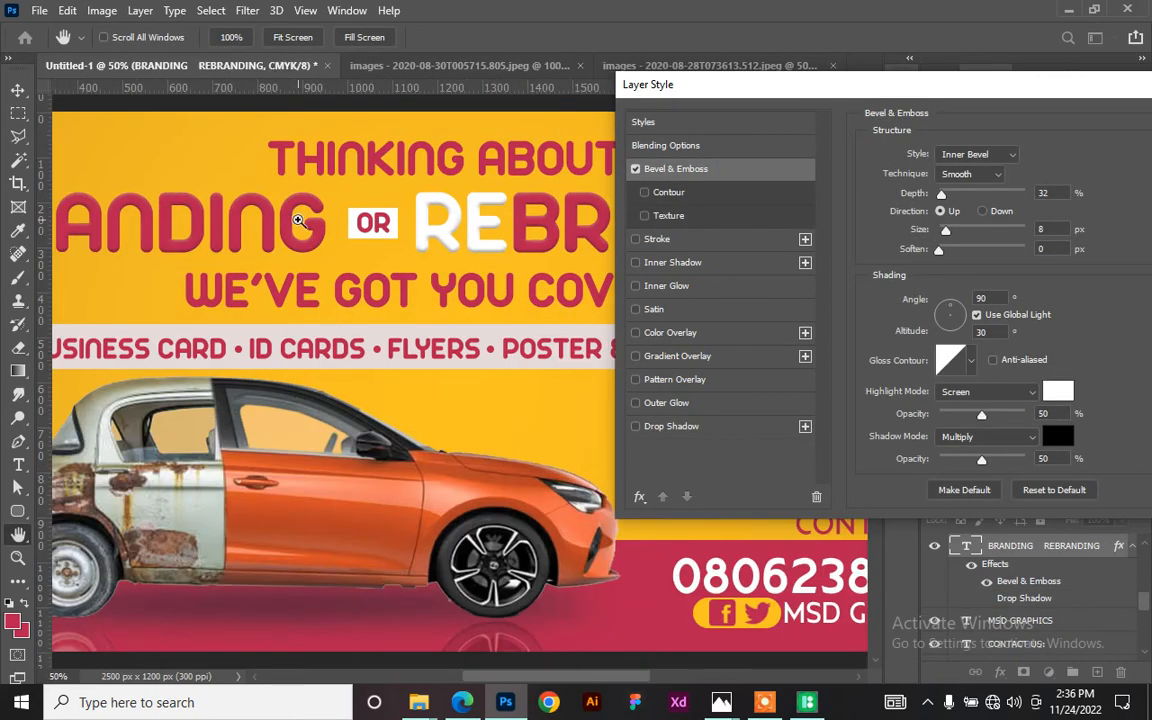
key(ctrl+plus)
key(ctrl+plus)
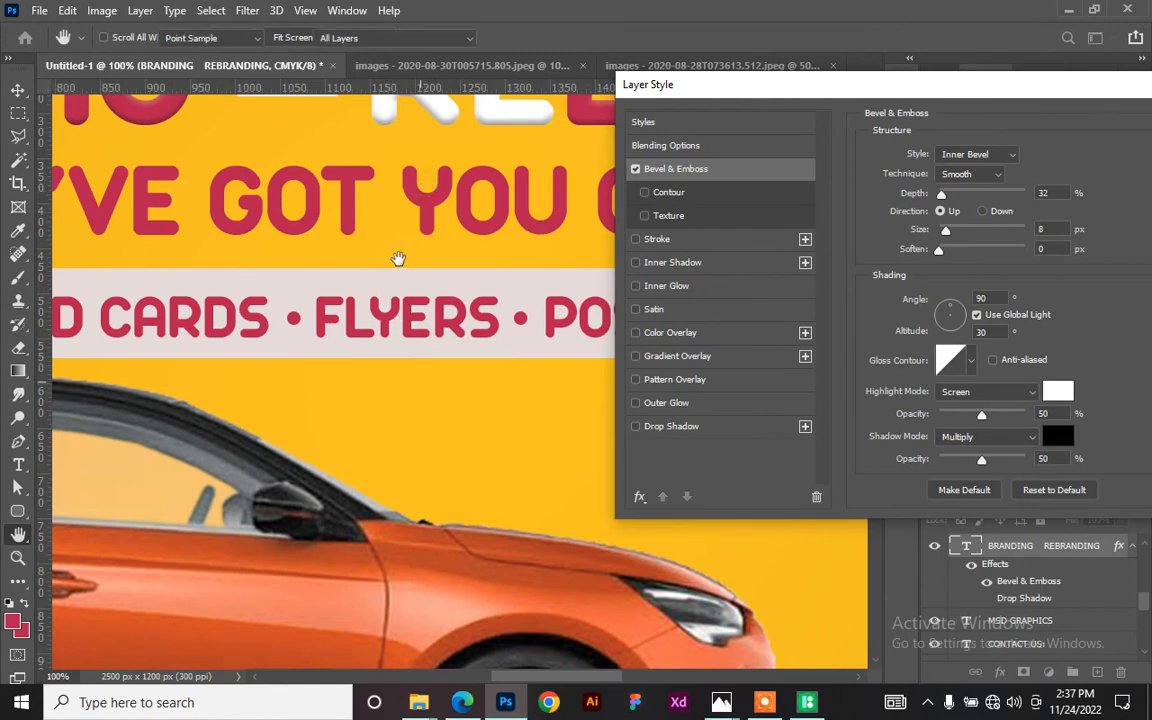
key(Return)
scroll(404, 329, up, 4)
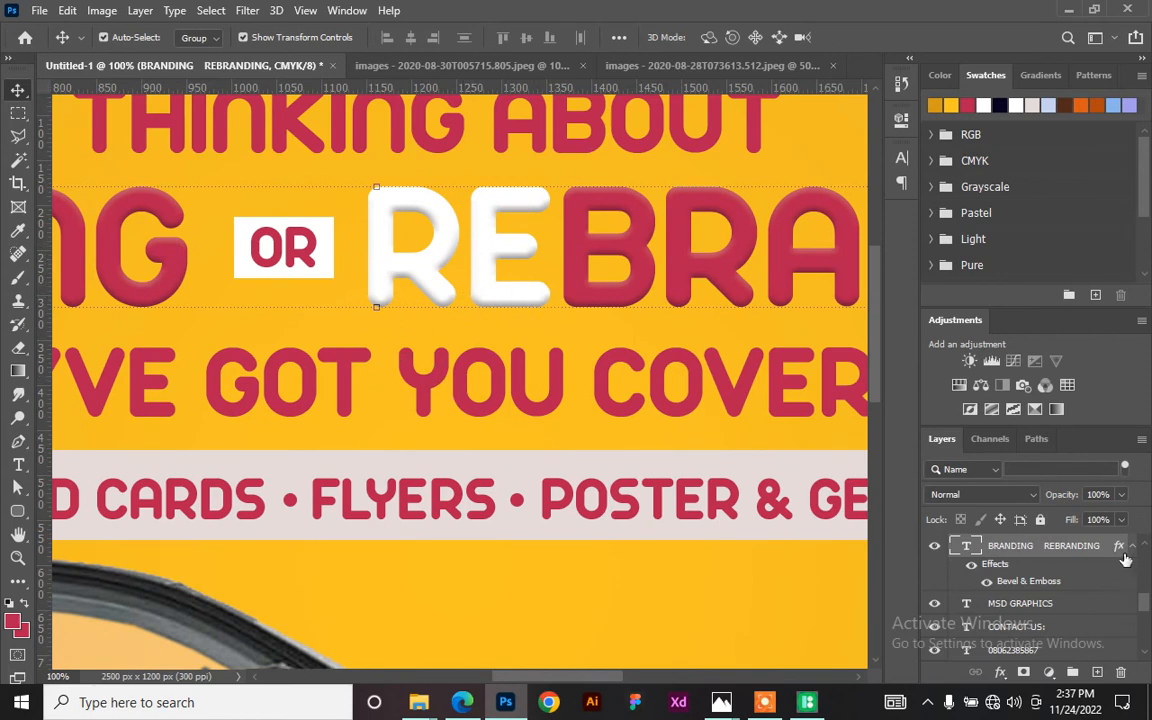
double_click(1028, 583)
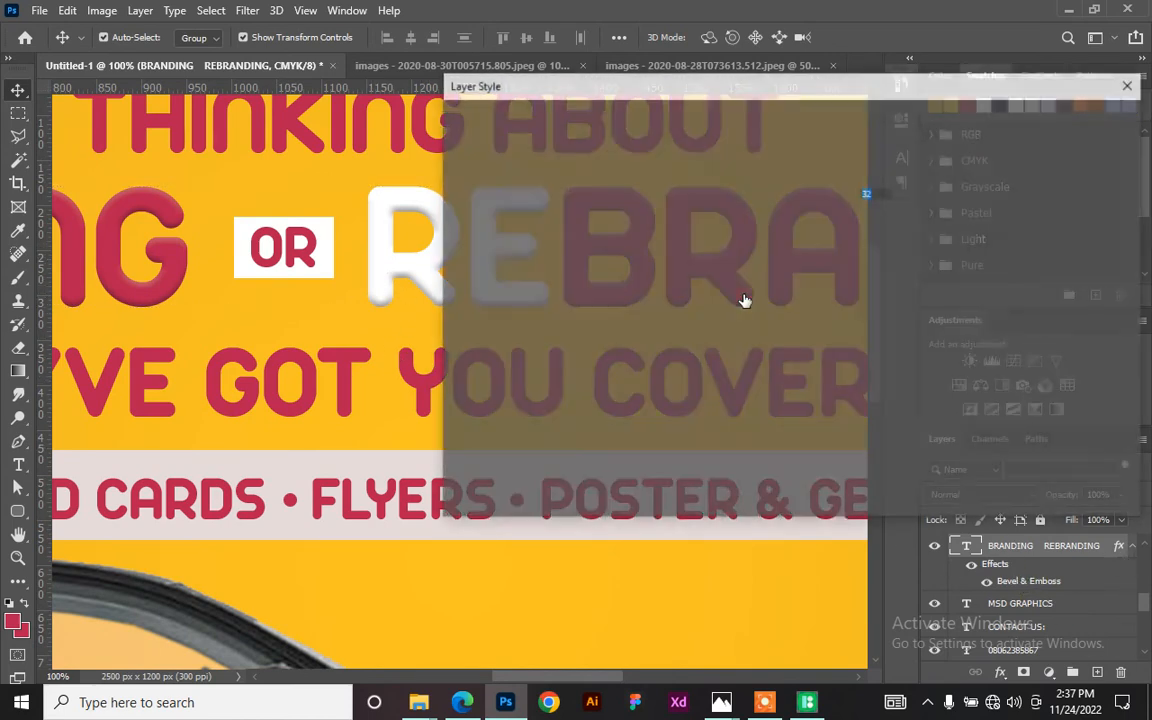
drag(652, 93, 691, 150)
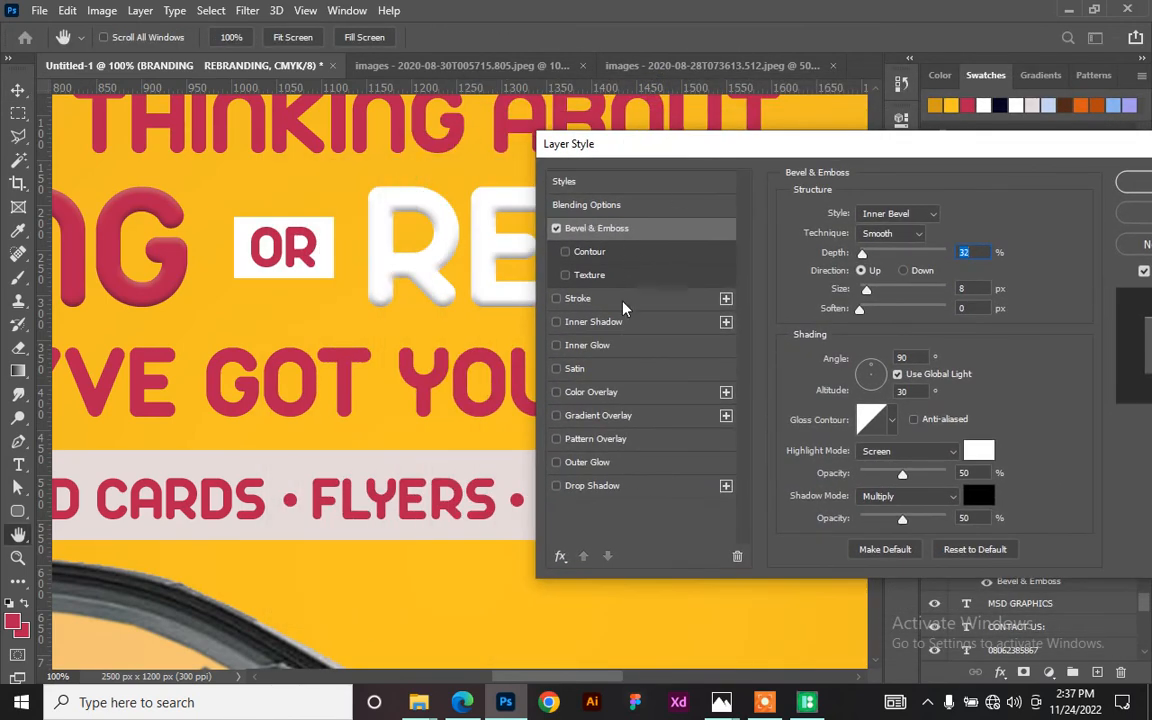
click(565, 253)
click(557, 322)
click(557, 322)
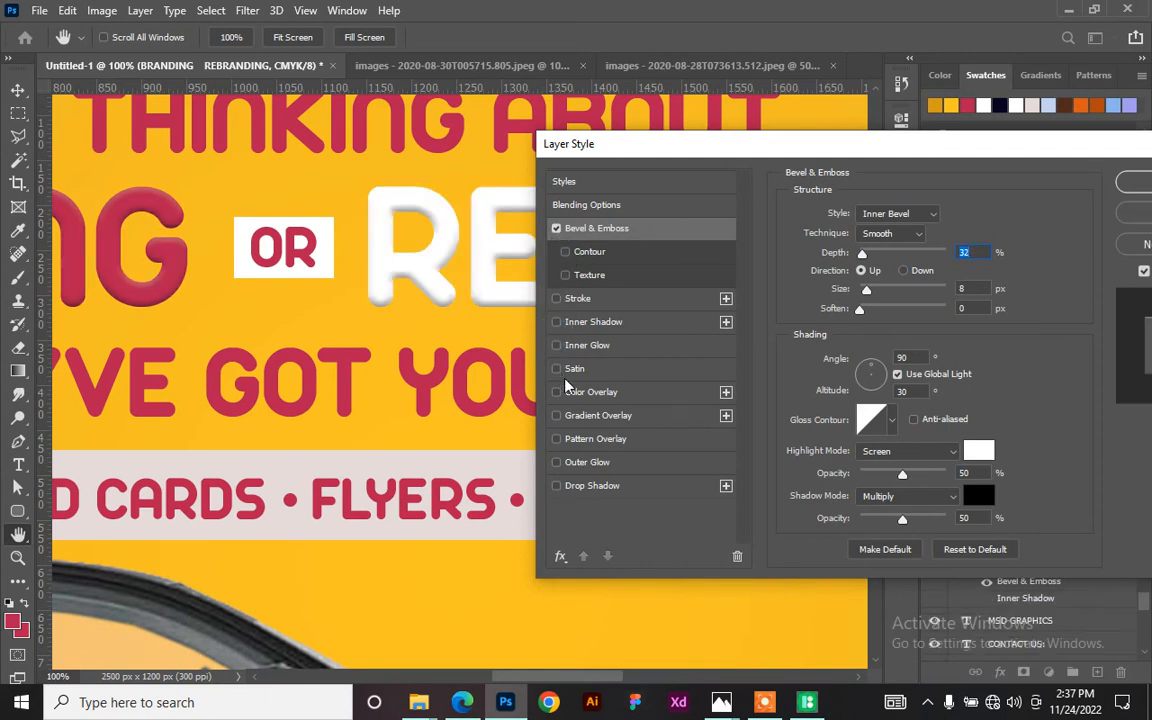
click(556, 322)
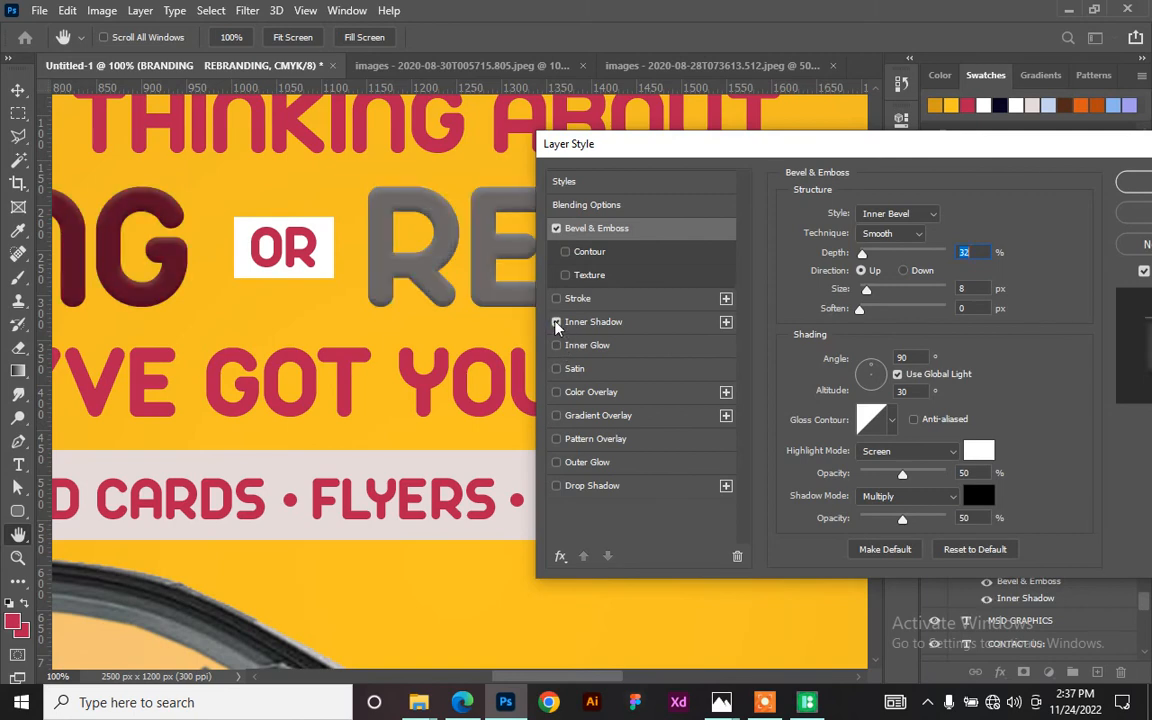
click(555, 322)
drag(771, 157, 347, 157)
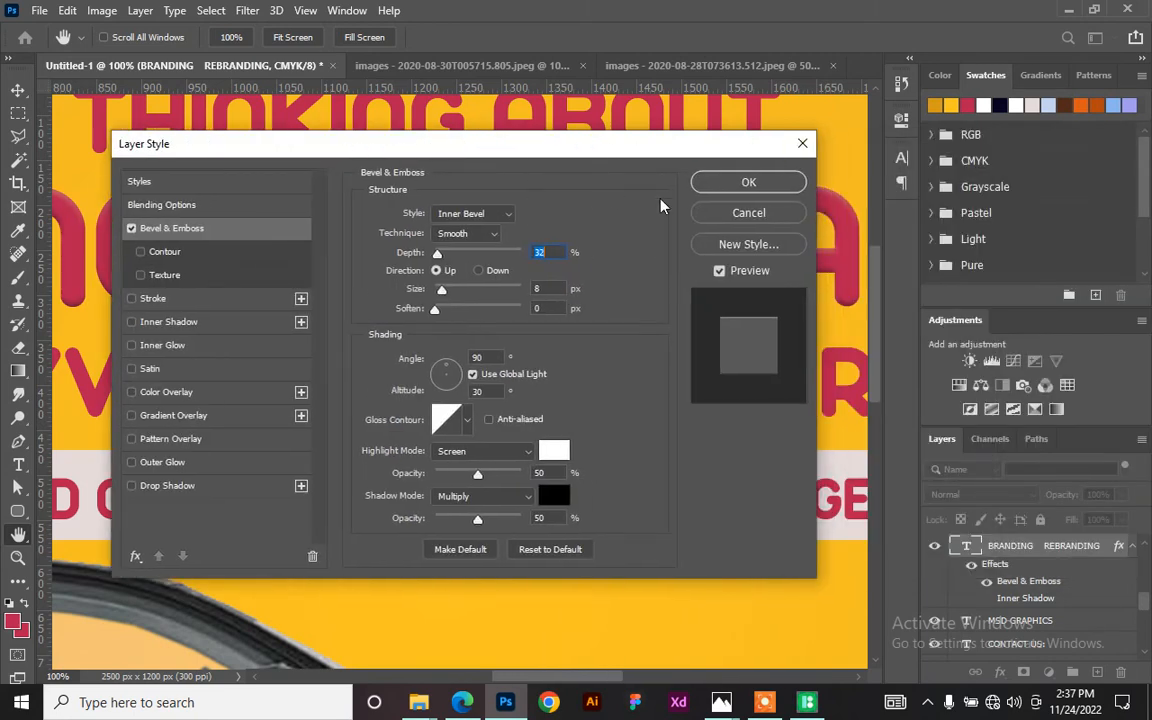
click(738, 187)
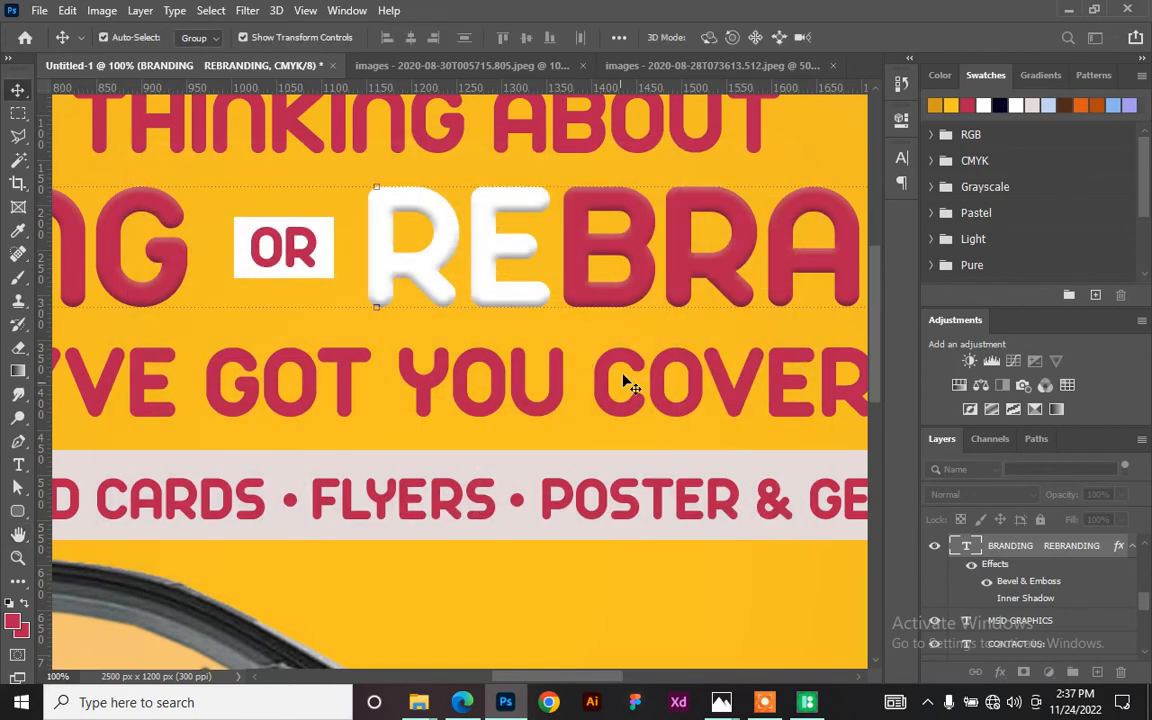
- Copy the headline's Bevel & Emboss layer style and paste it onto the question mark layer
key(ctrl+minus)
key(ctrl+minus)
key(ctrl+minus)
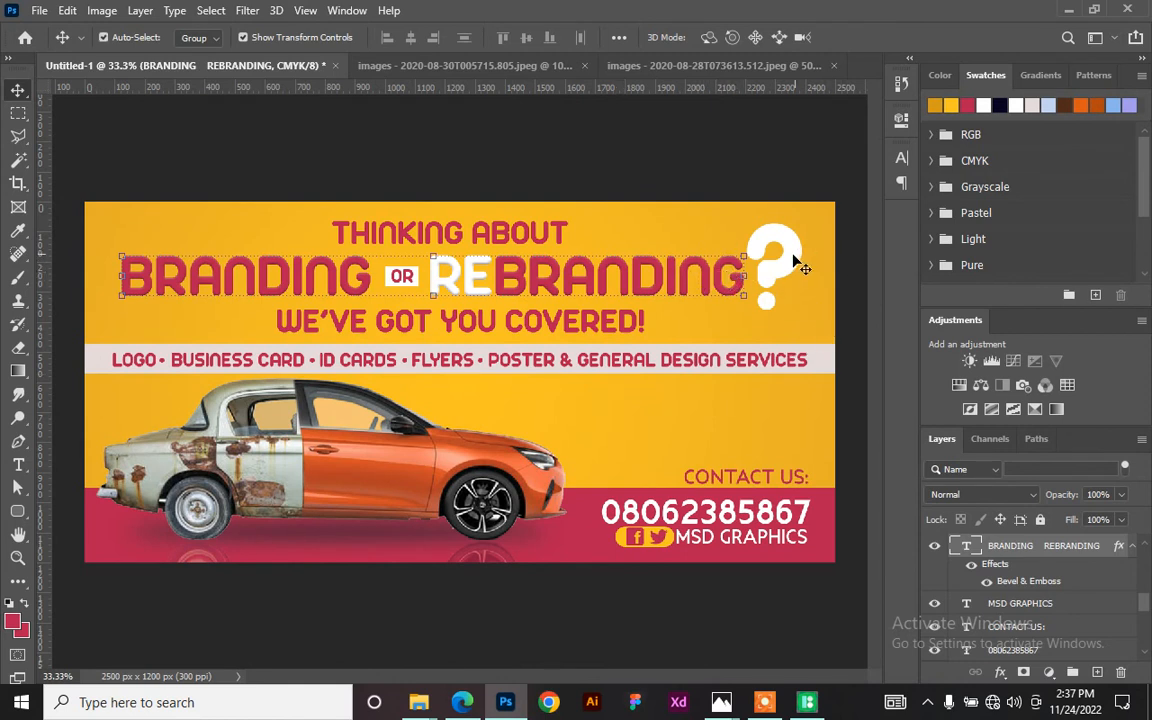
right_click(1093, 546)
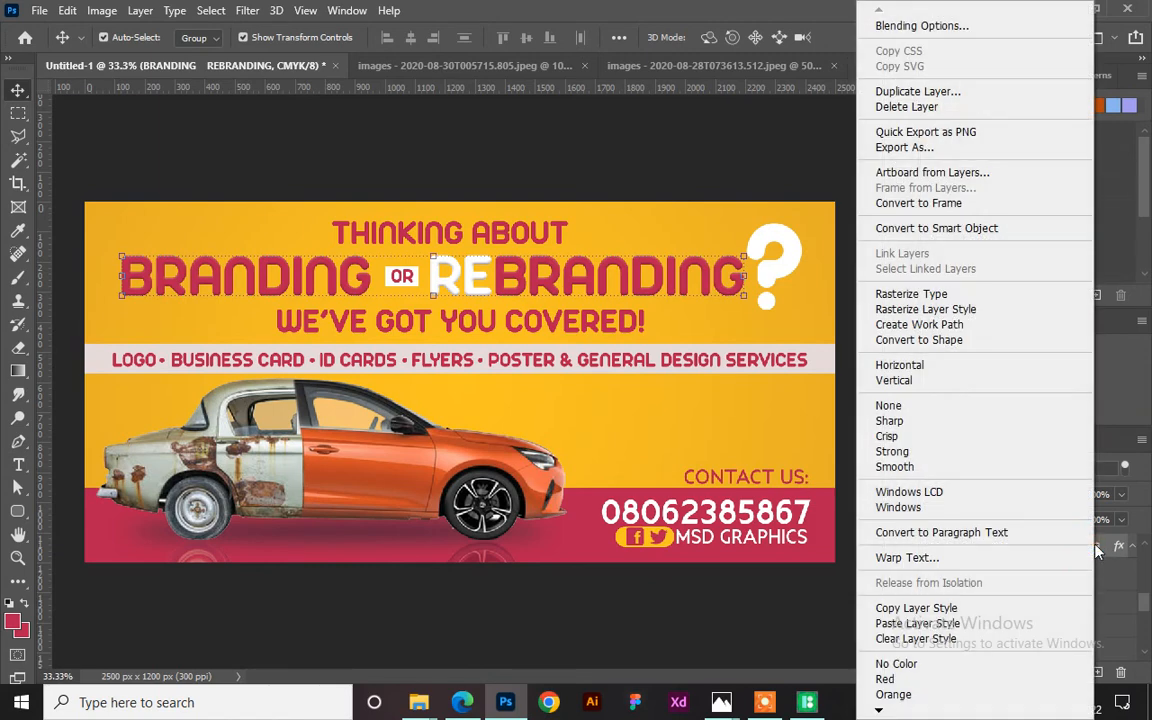
click(968, 610)
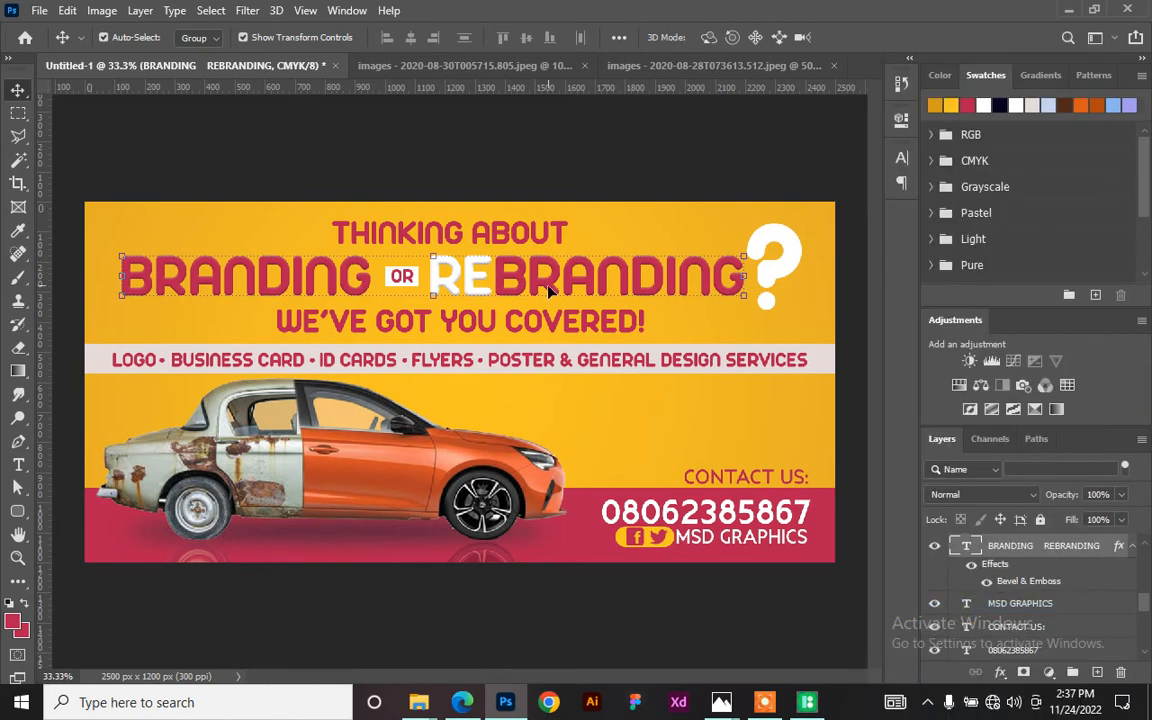
click(777, 272)
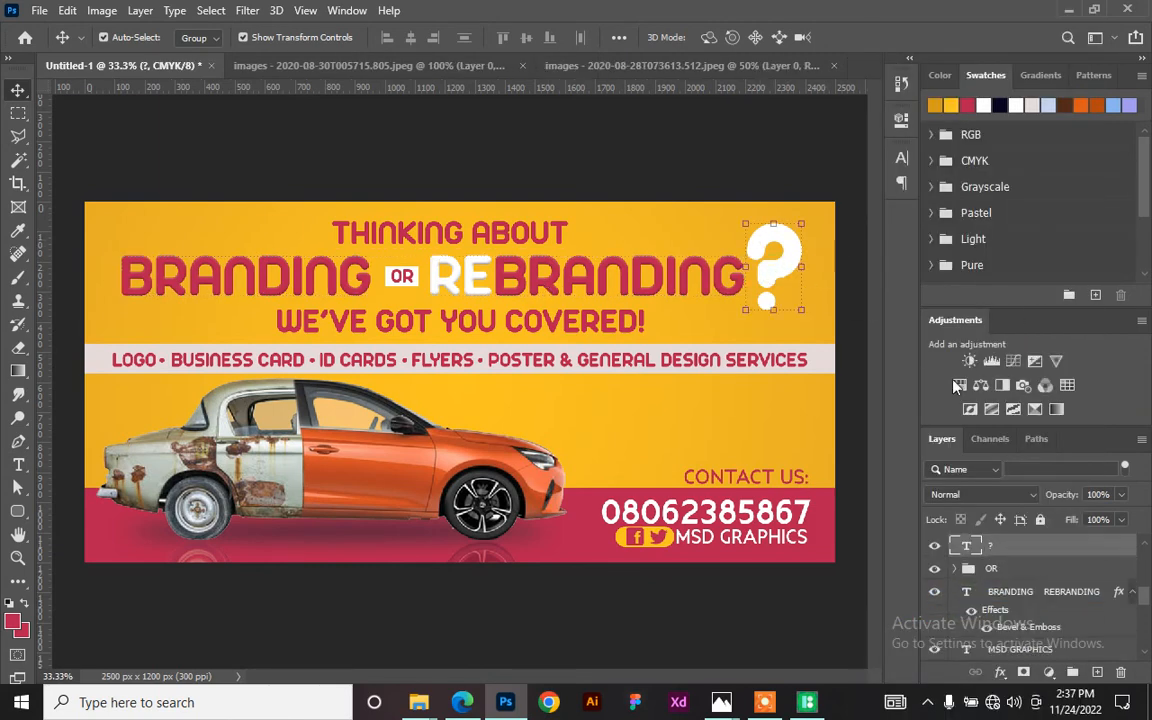
right_click(1022, 545)
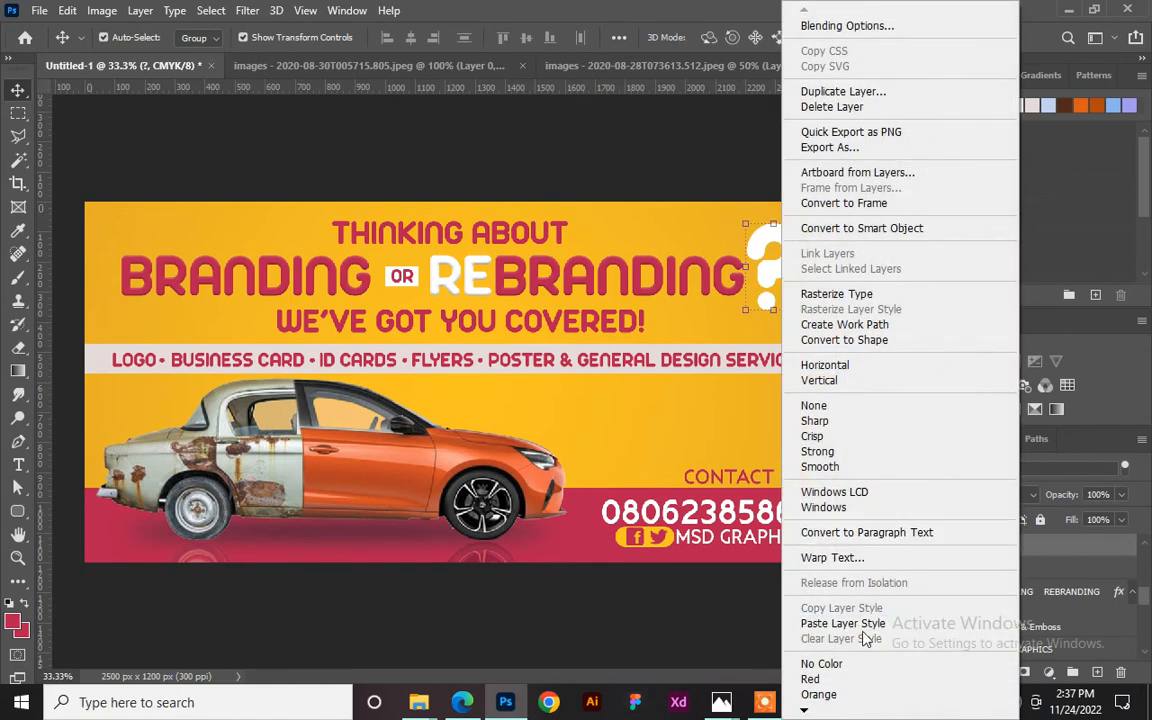
click(823, 620)
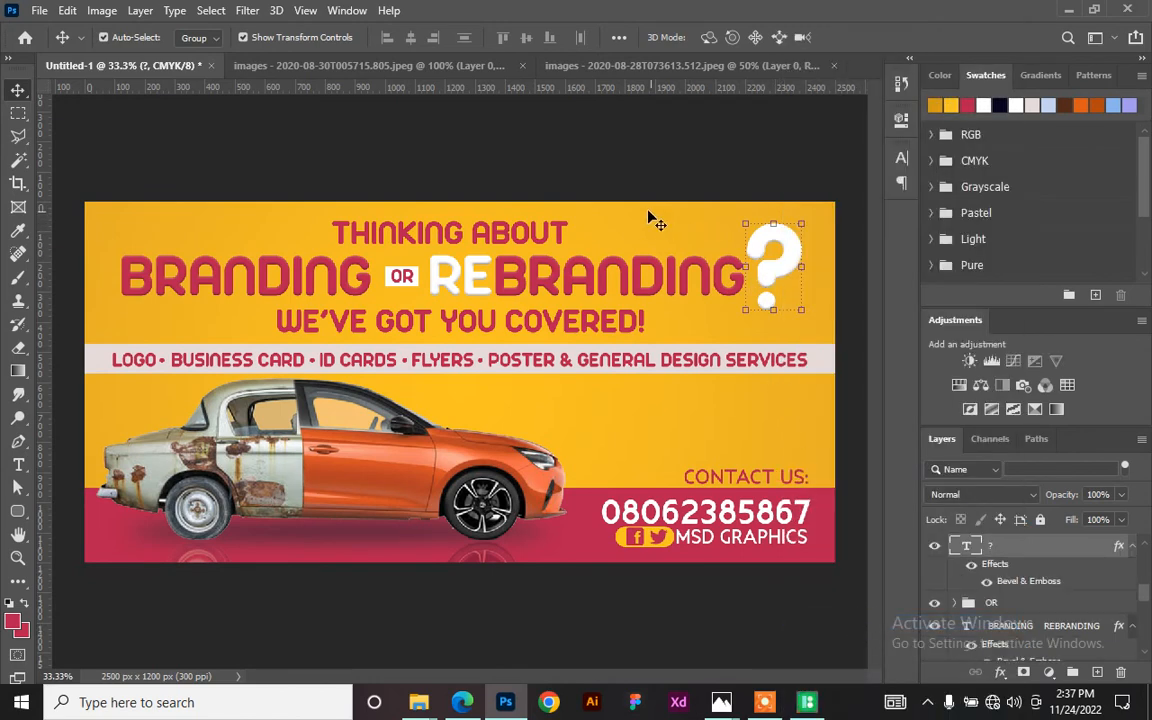
click(505, 160)
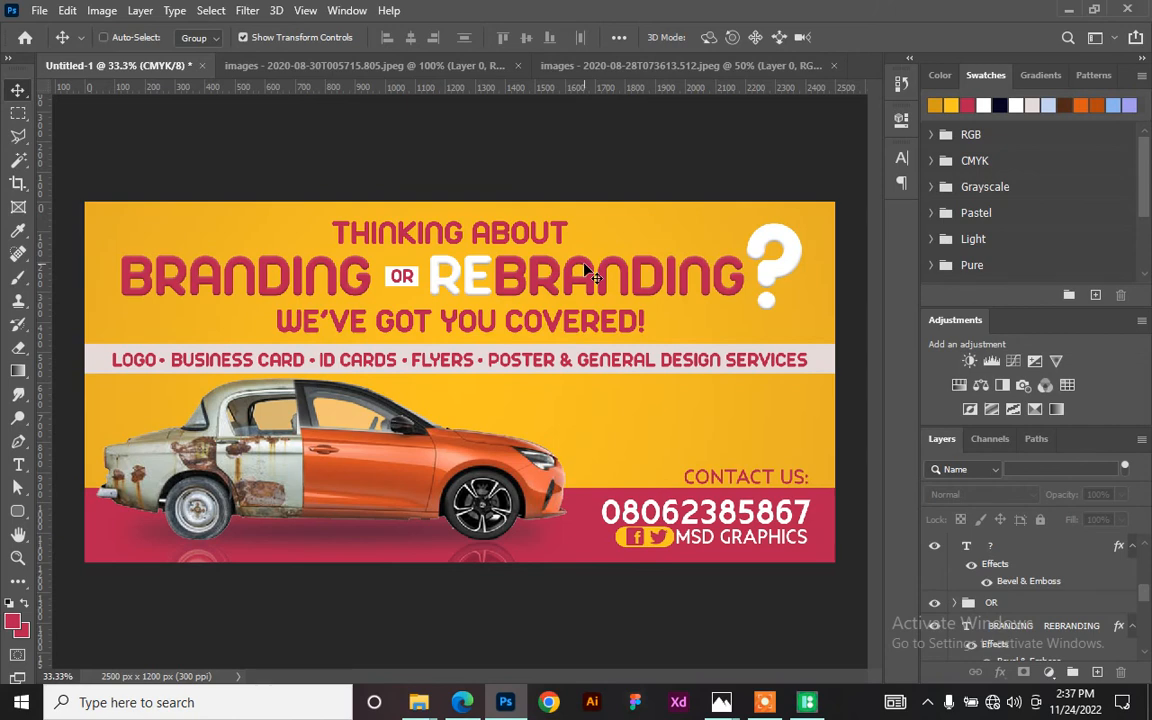
key(ctrl+minus)
key(ctrl+minus)
key(ctrl+minus)
key(ctrl+plus)
key(ctrl+plus)
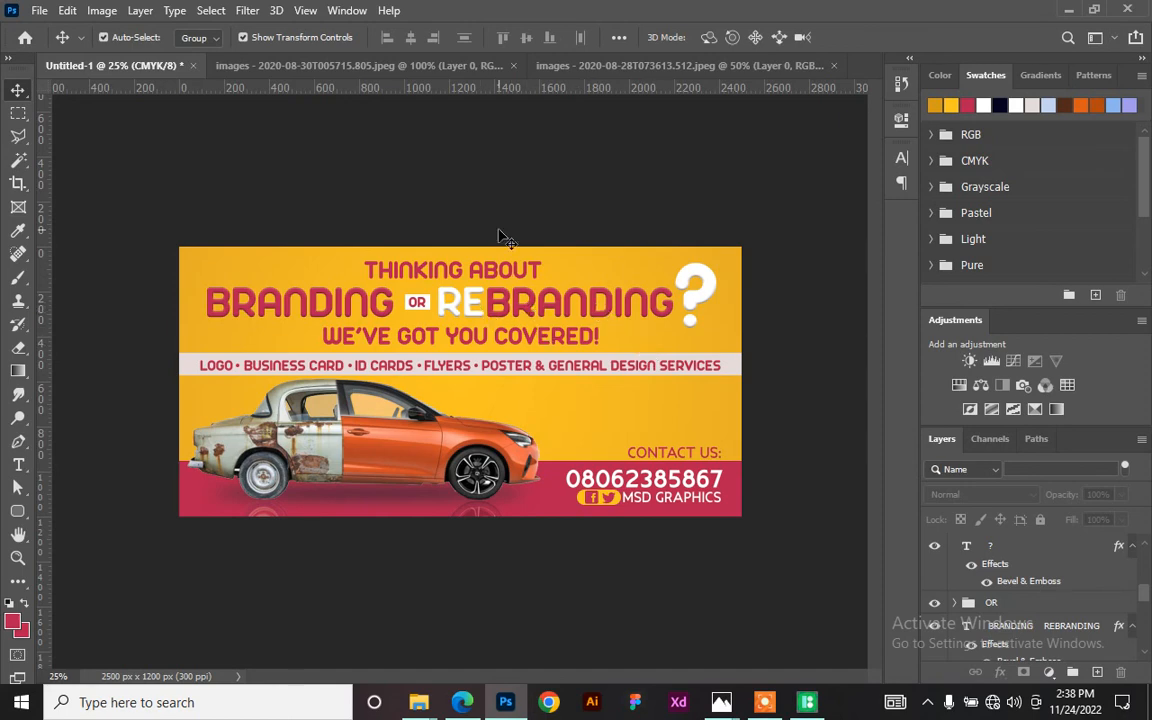
key(ctrl+plus)
key(ctrl+plus)
key(ctrl+minus)
key(ctrl+minus)
scroll(1090, 598, up, 5)
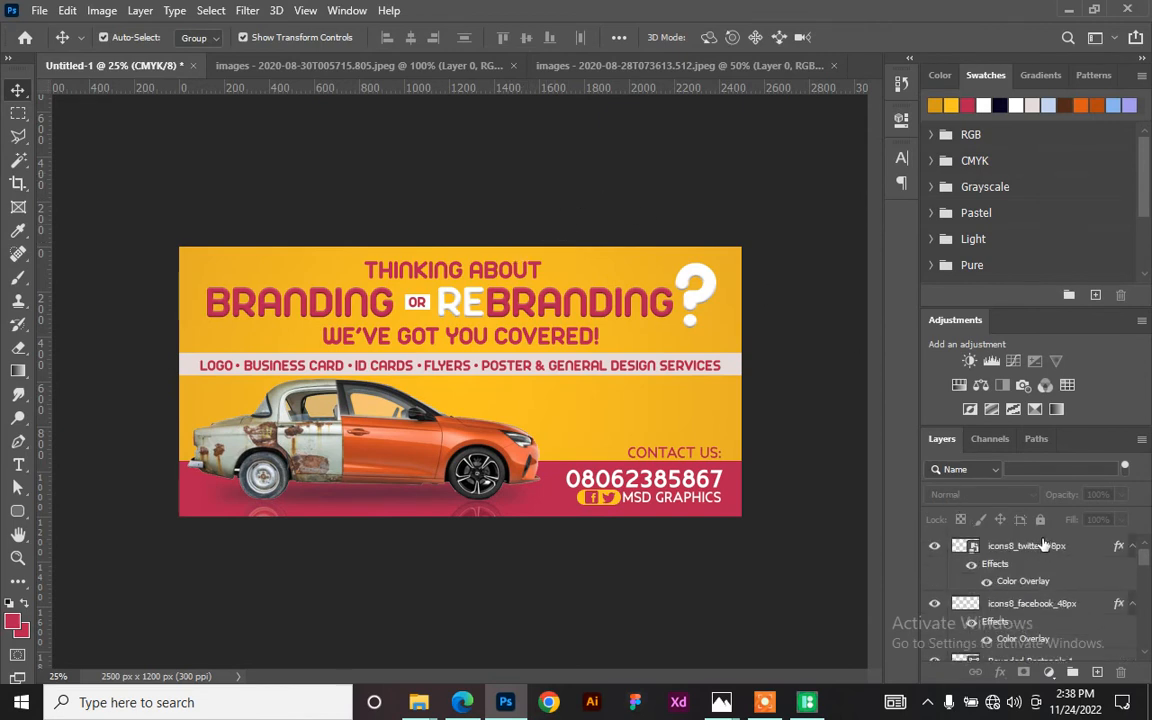
click(1040, 546)
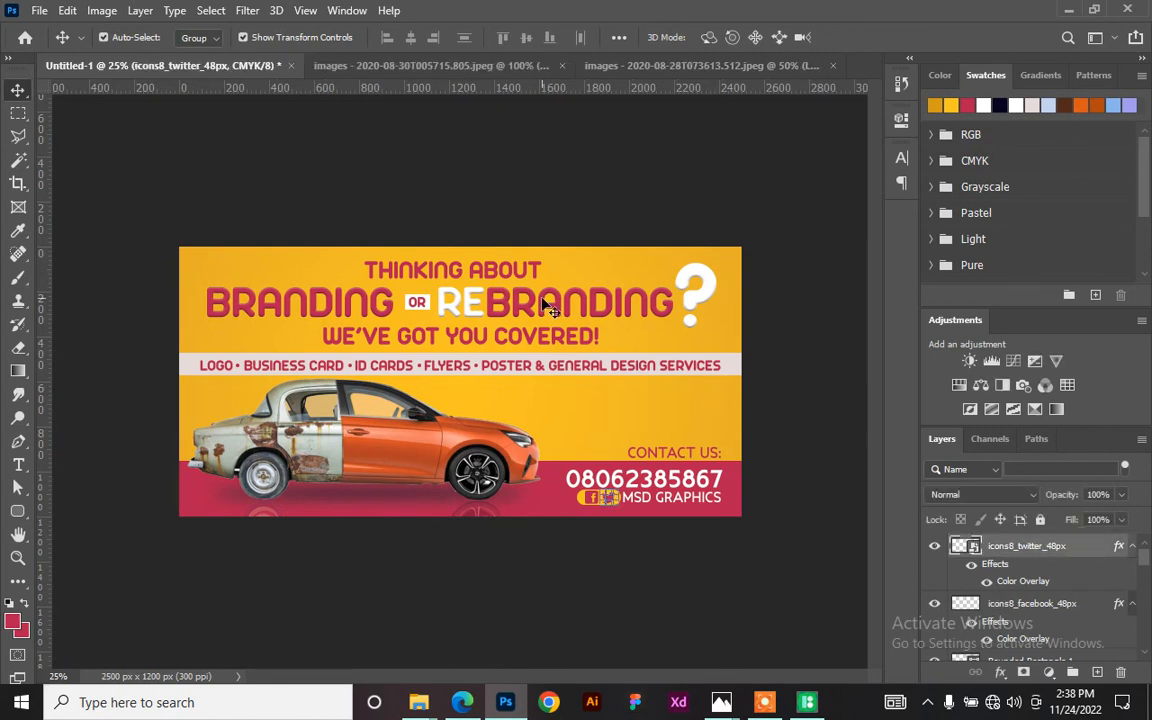
click(614, 210)
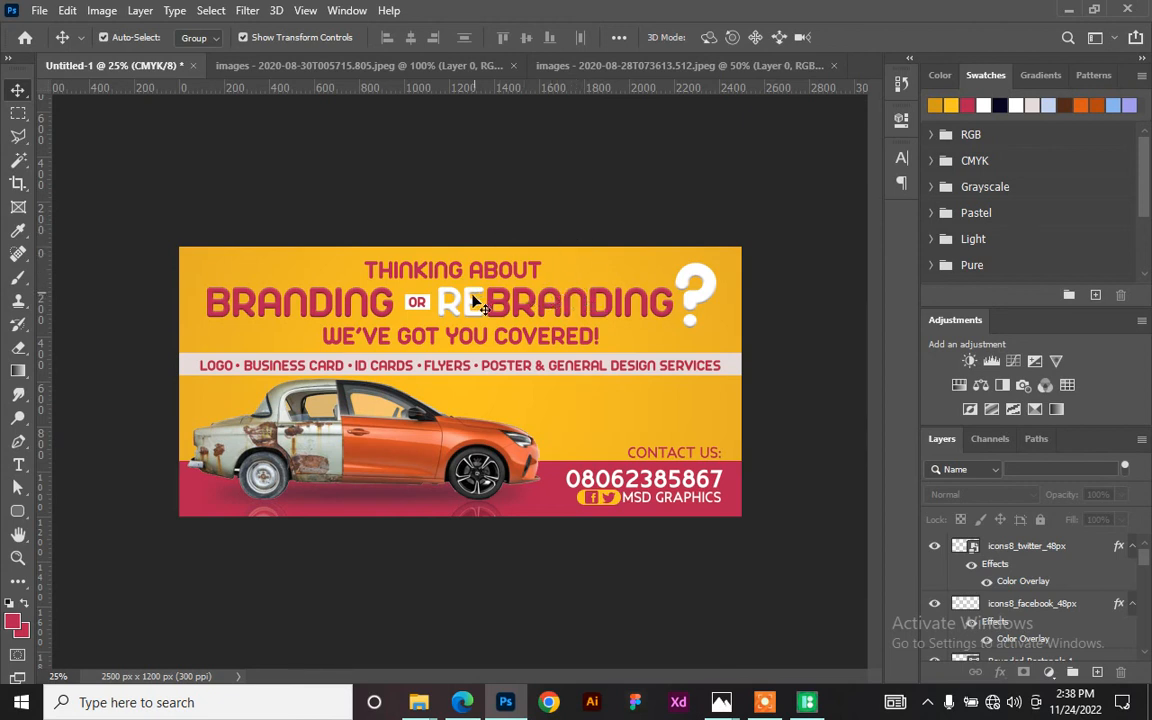
mouse_move(420, 703)
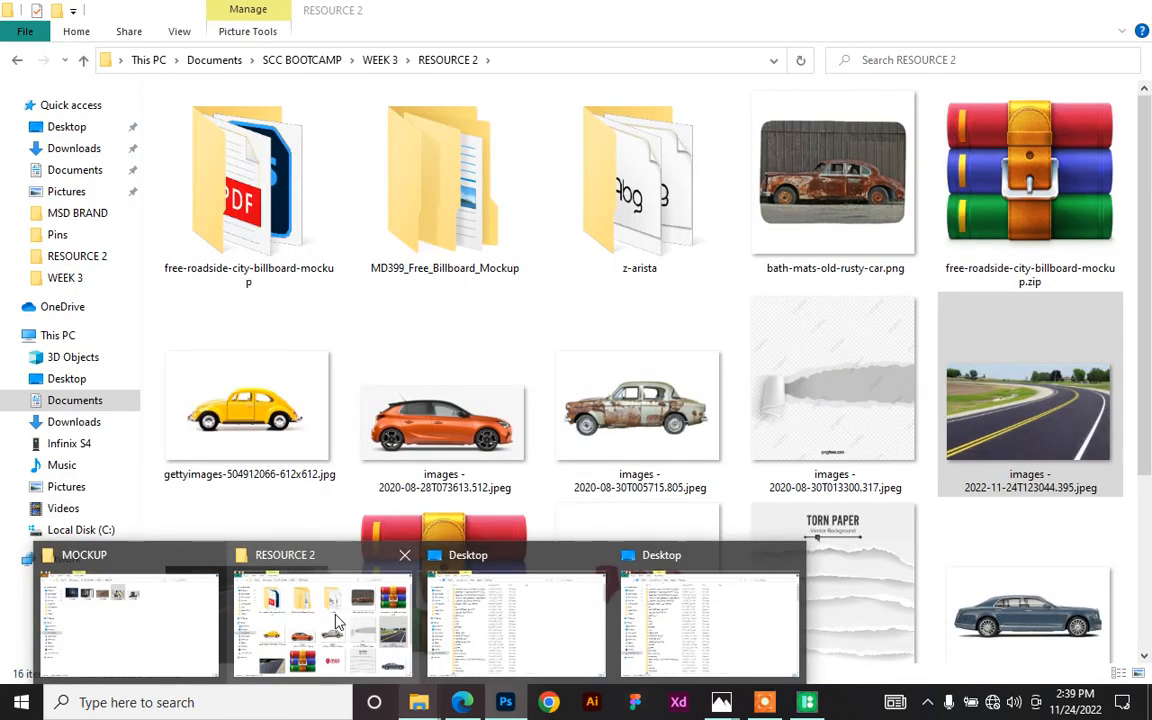
- Open Free Roadside City Billboard Mockup.psd from the RESOURCE 2 free-roadside-city-billboard-mockup folder
click(336, 620)
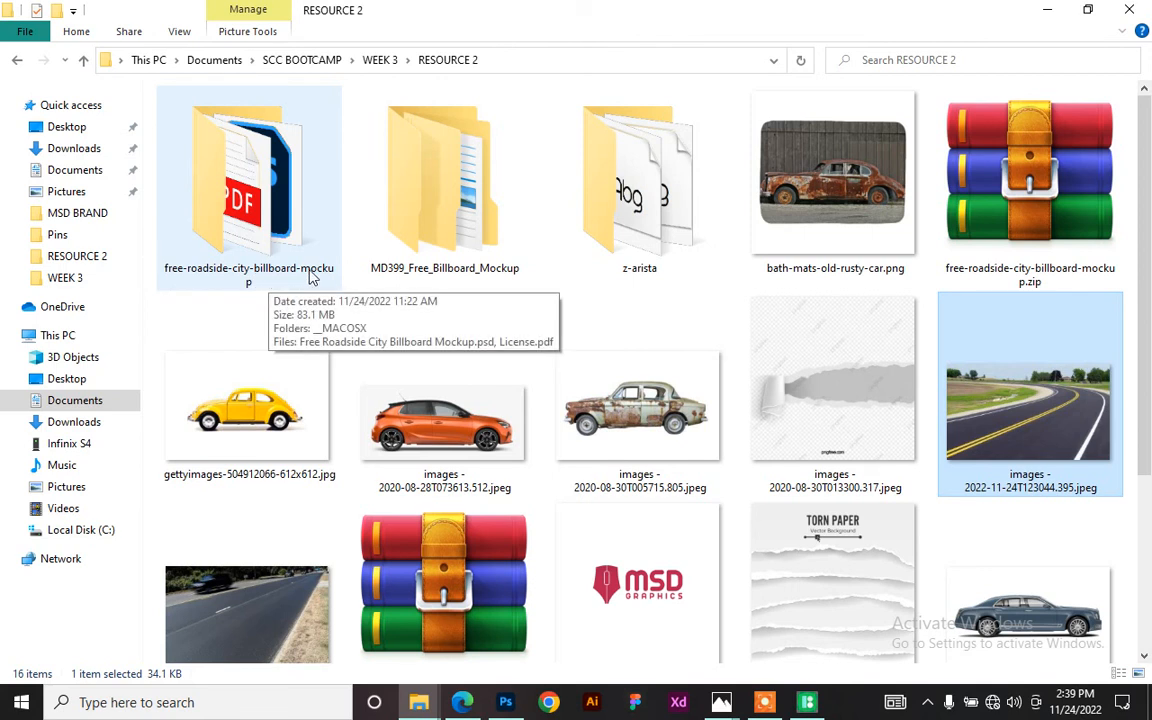
double_click(248, 182)
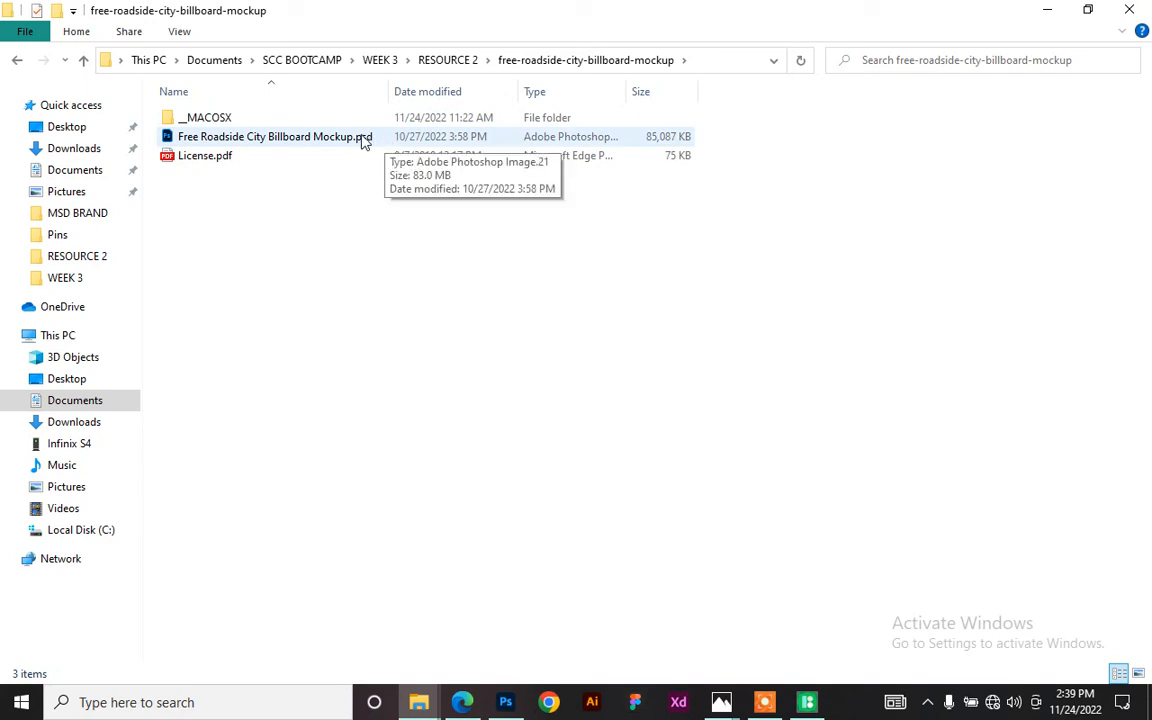
double_click(320, 139)
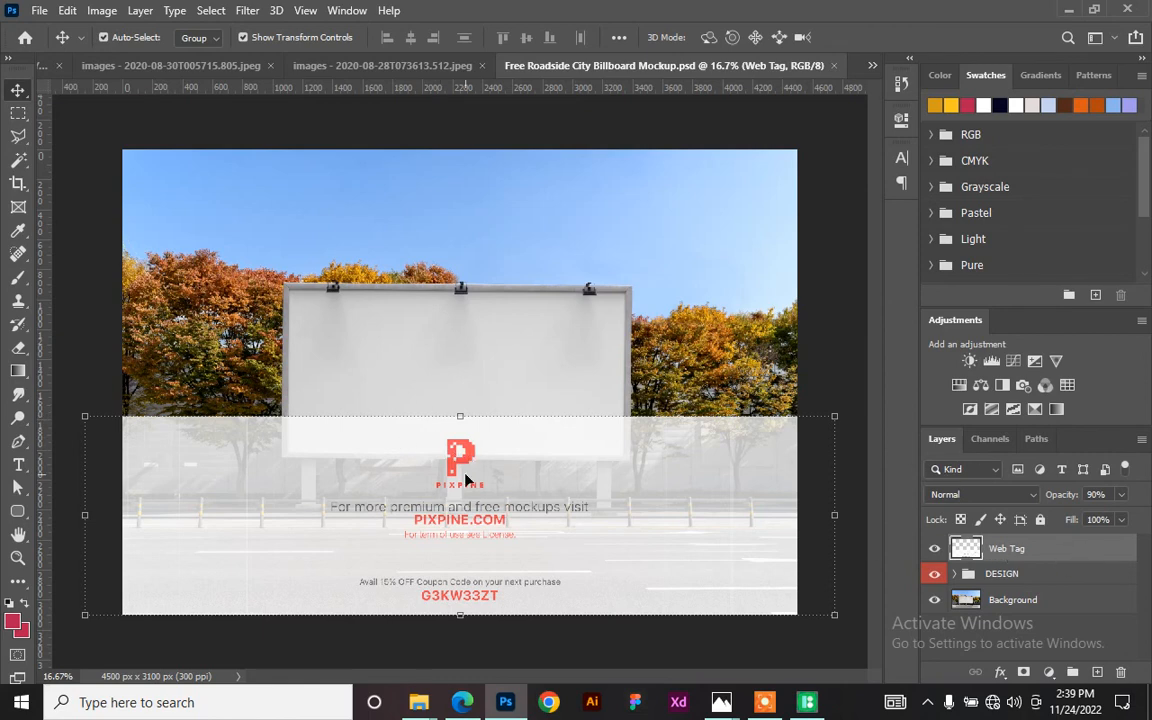
- Delete the Web Tag watermark layer, leaving only DESIGN and Background
key(ctrl+plus)
scroll(418, 428, down, 1)
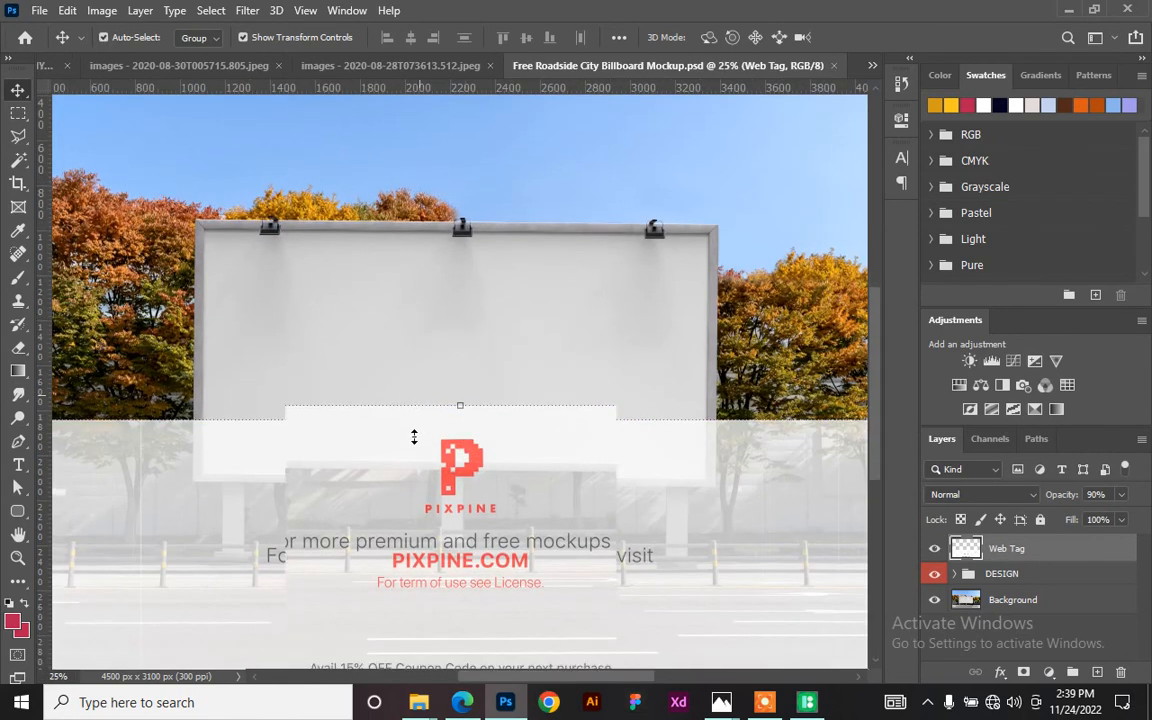
scroll(418, 428, down, 3)
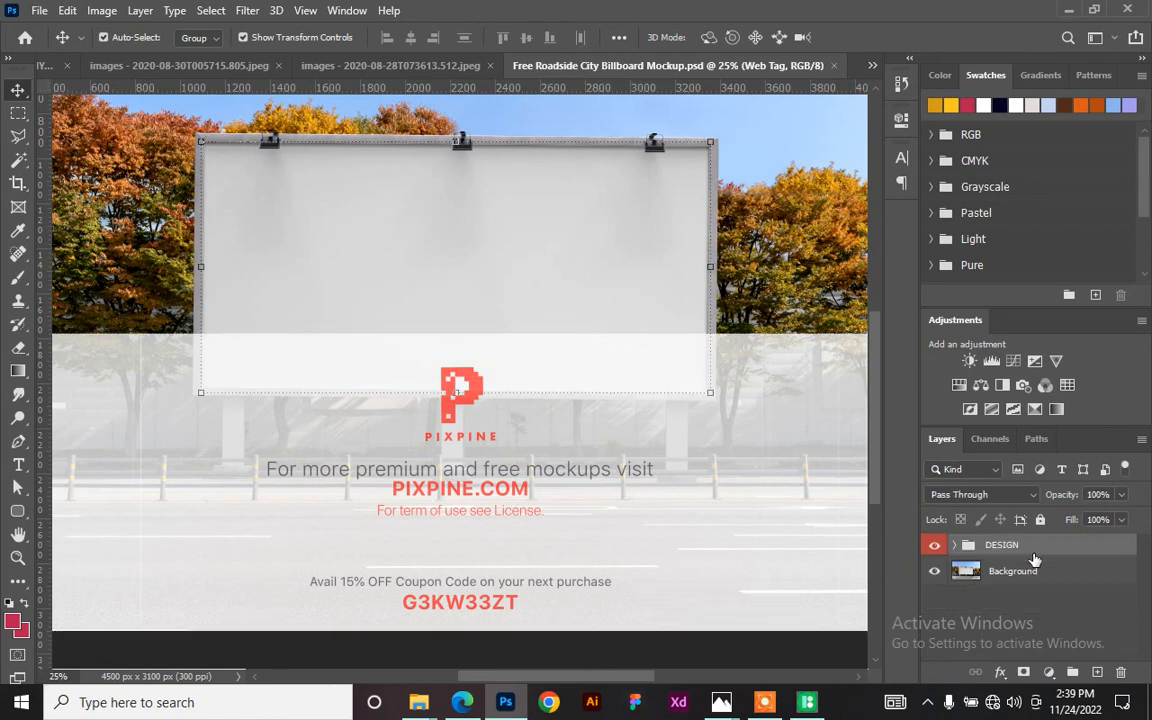
key(Delete)
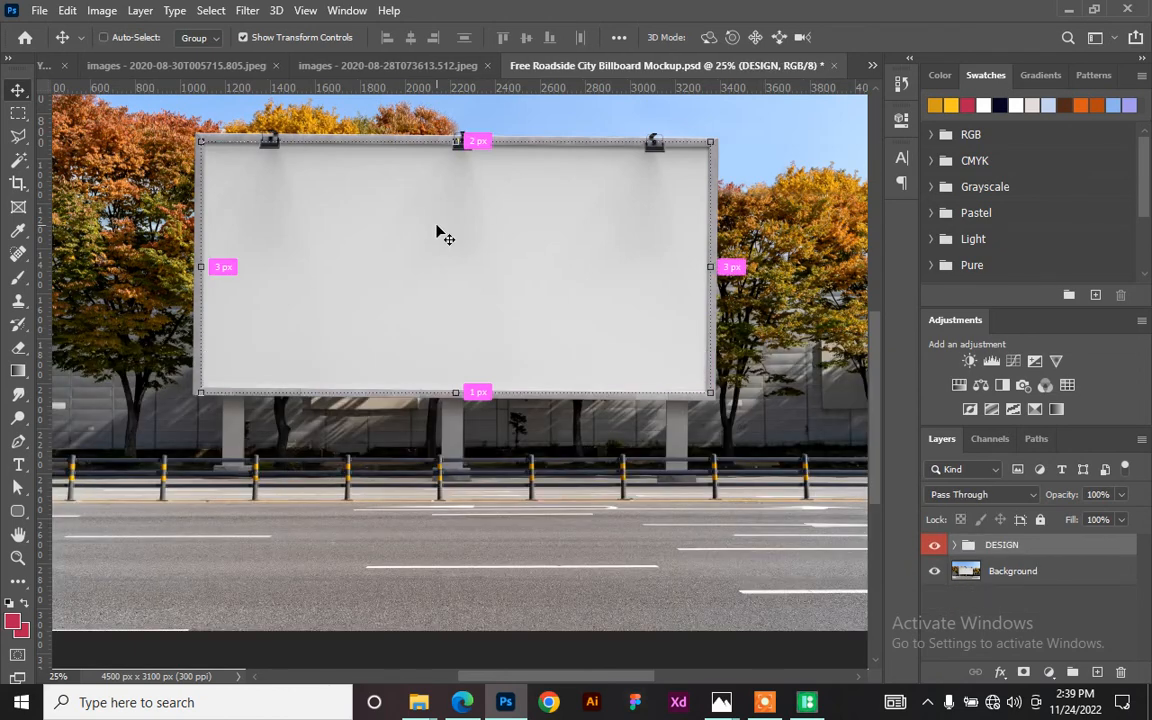
key(ctrl+minus)
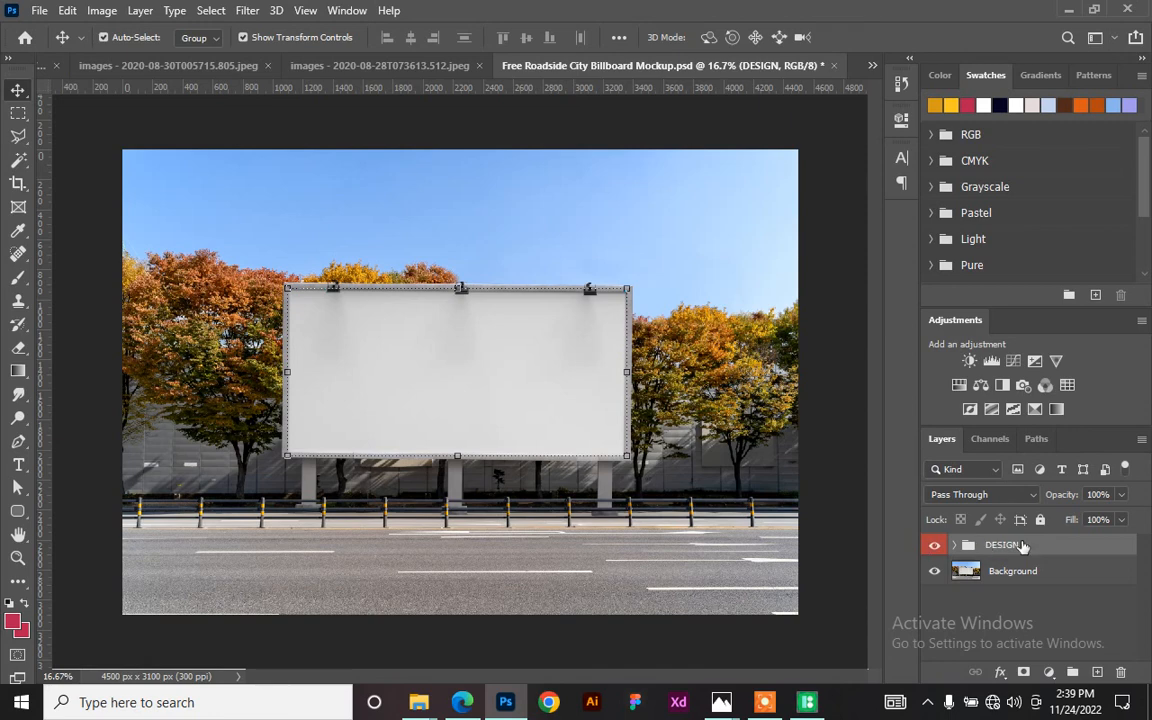
- Toggle the Background photo's visibility, then expand DESIGN to show its Shadow and Billboard layers
click(937, 573)
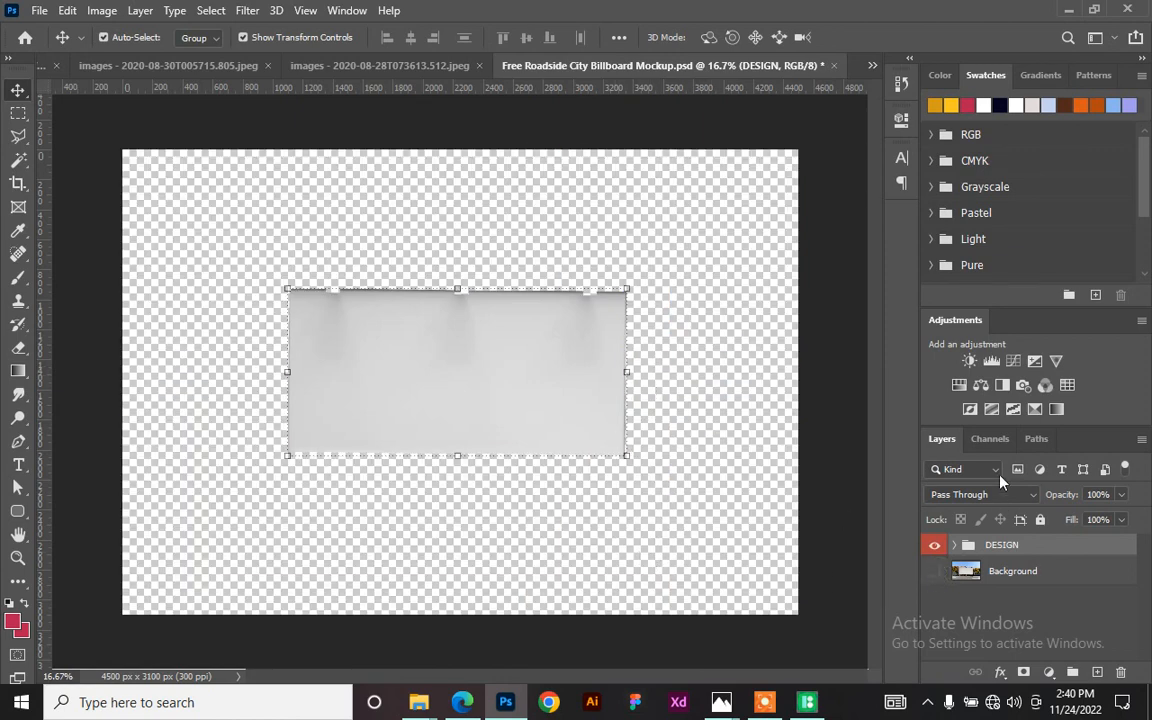
click(934, 572)
click(934, 573)
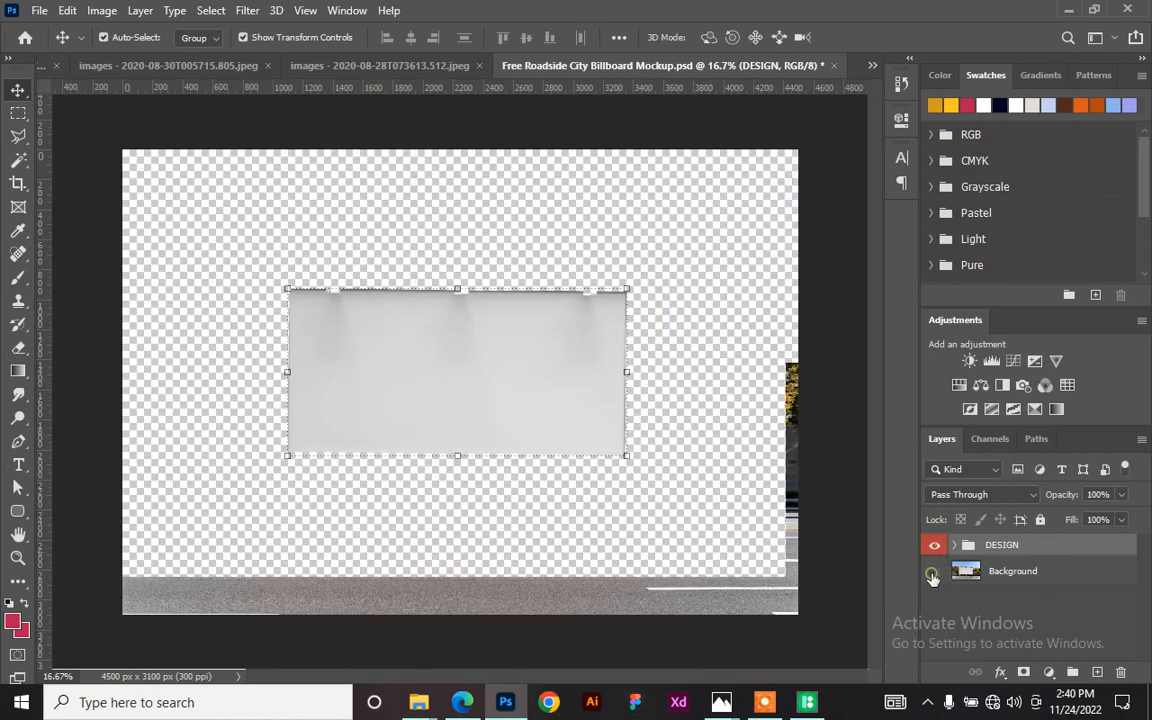
click(934, 573)
click(934, 573)
click(934, 573)
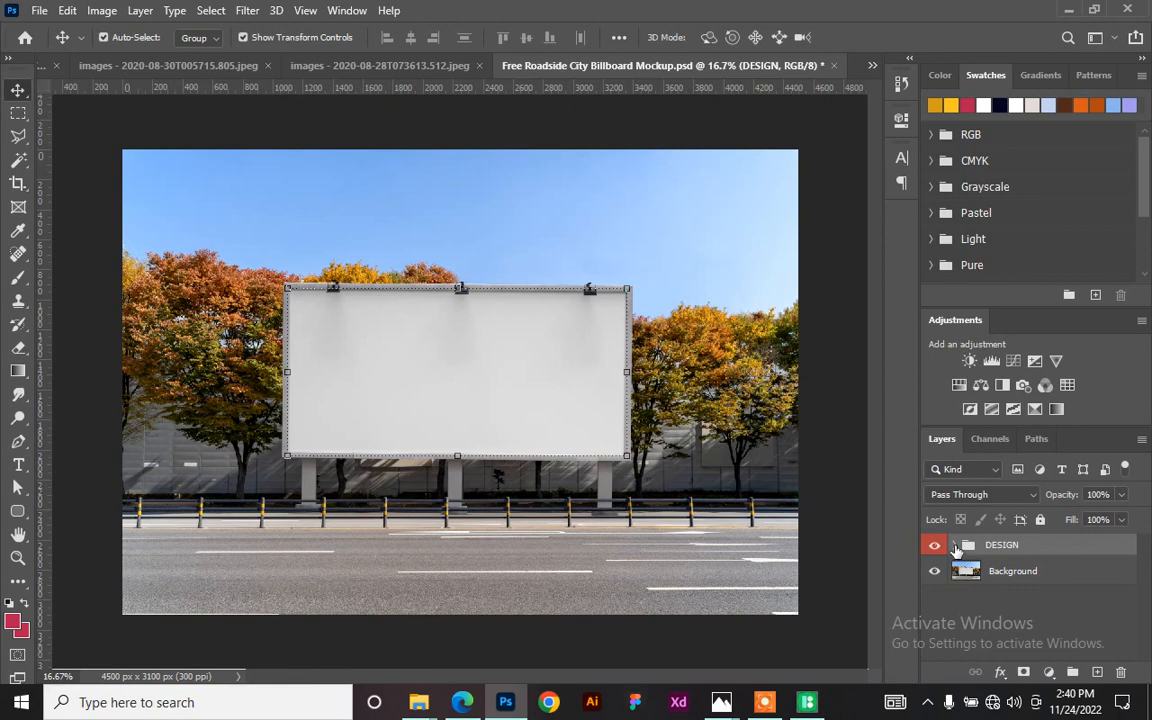
click(955, 545)
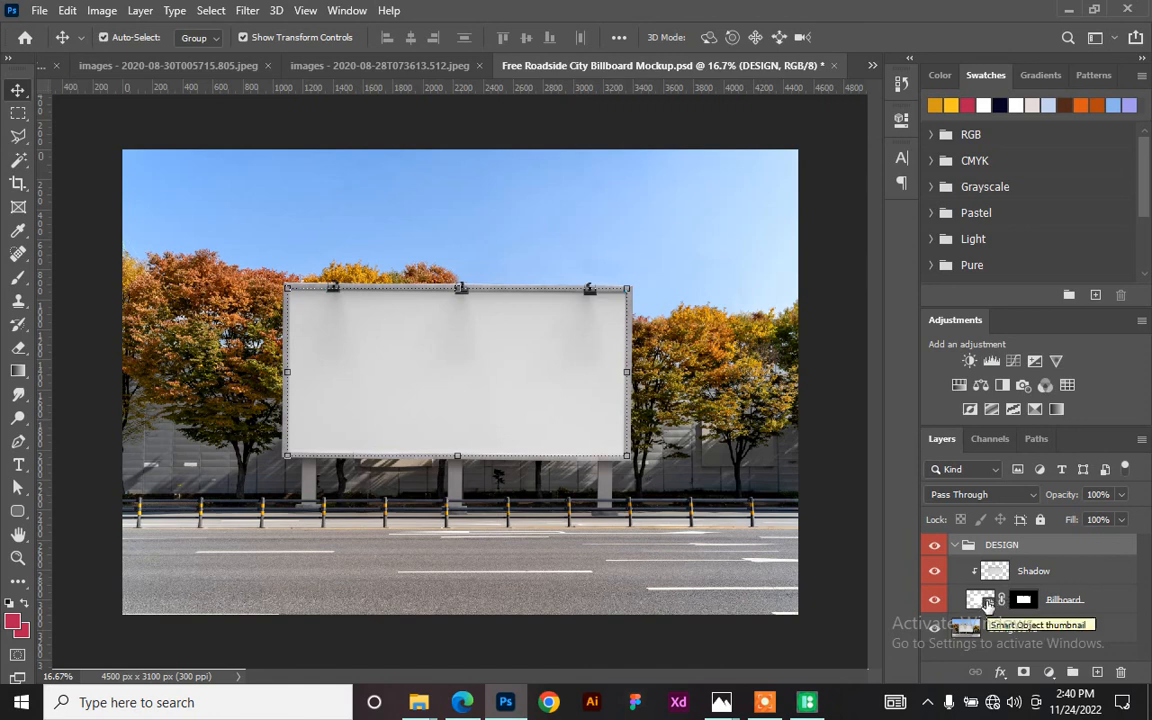
right_click(1100, 604)
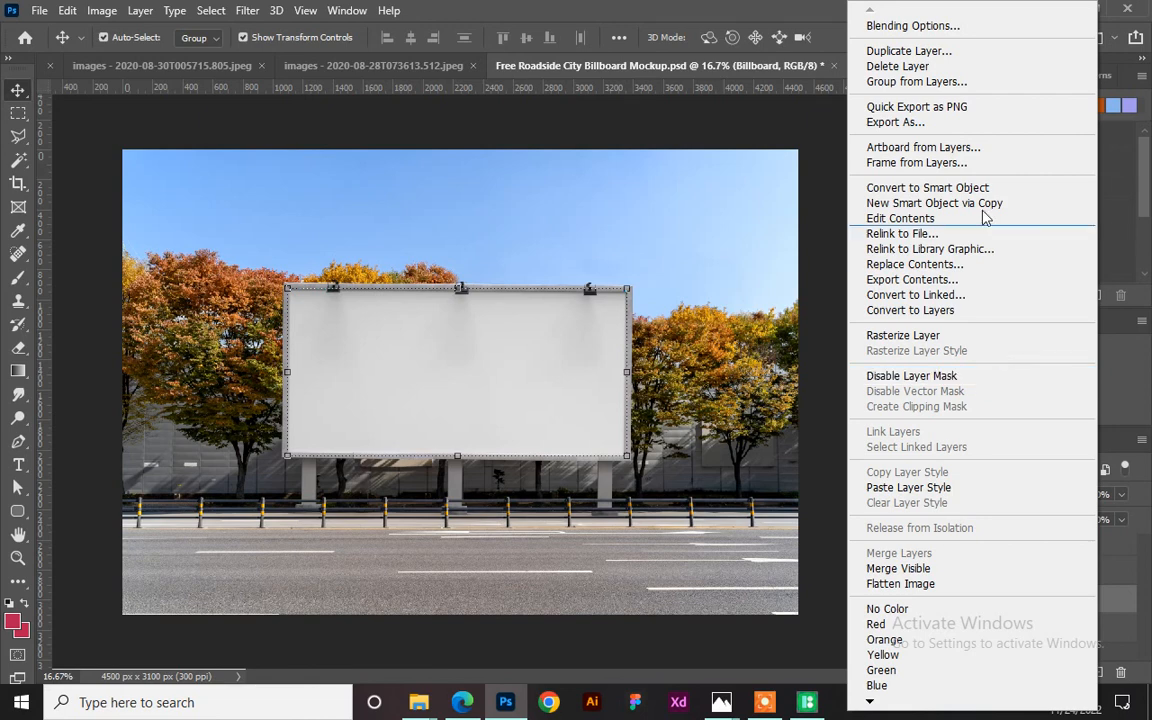
- Open the Billboard smart object's contents as Layer 5.psb, a blank 2497 × 1236 px canvas
click(1117, 613)
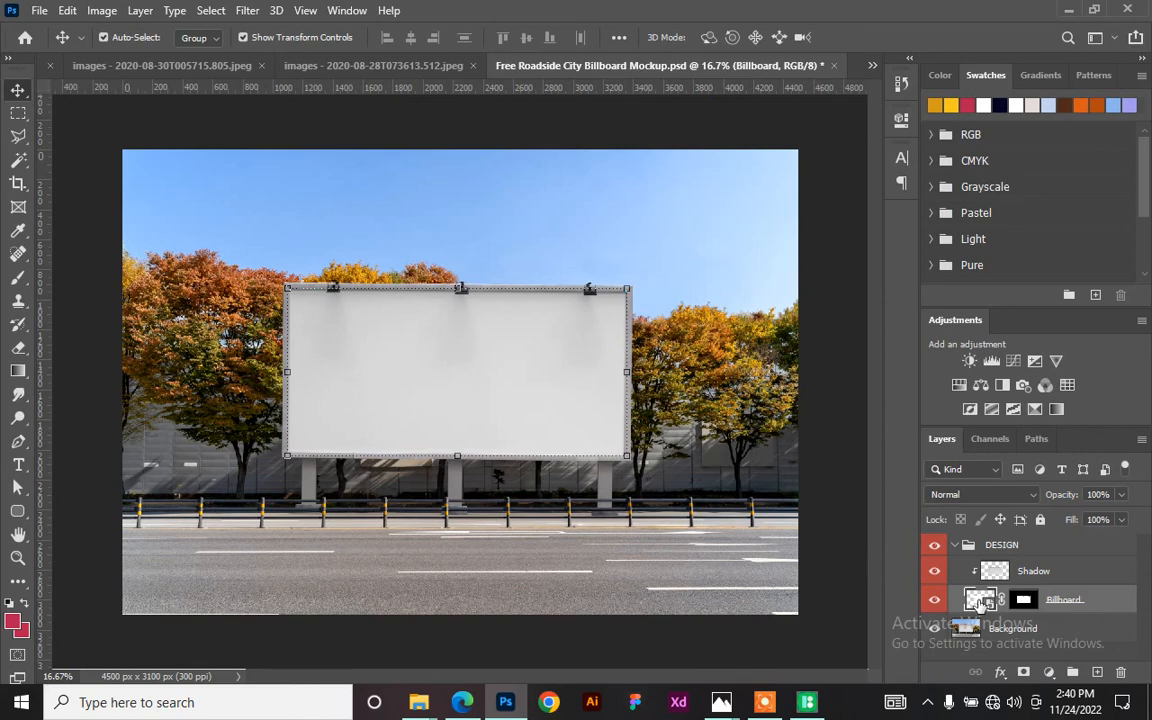
double_click(981, 601)
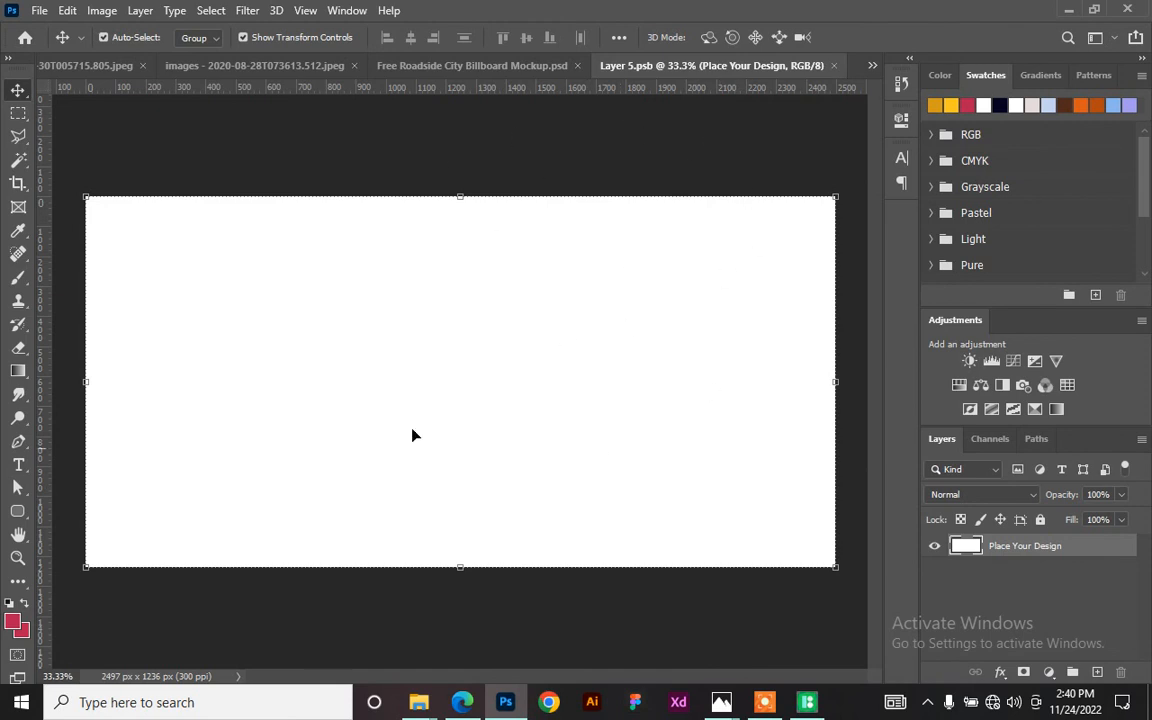
click(467, 66)
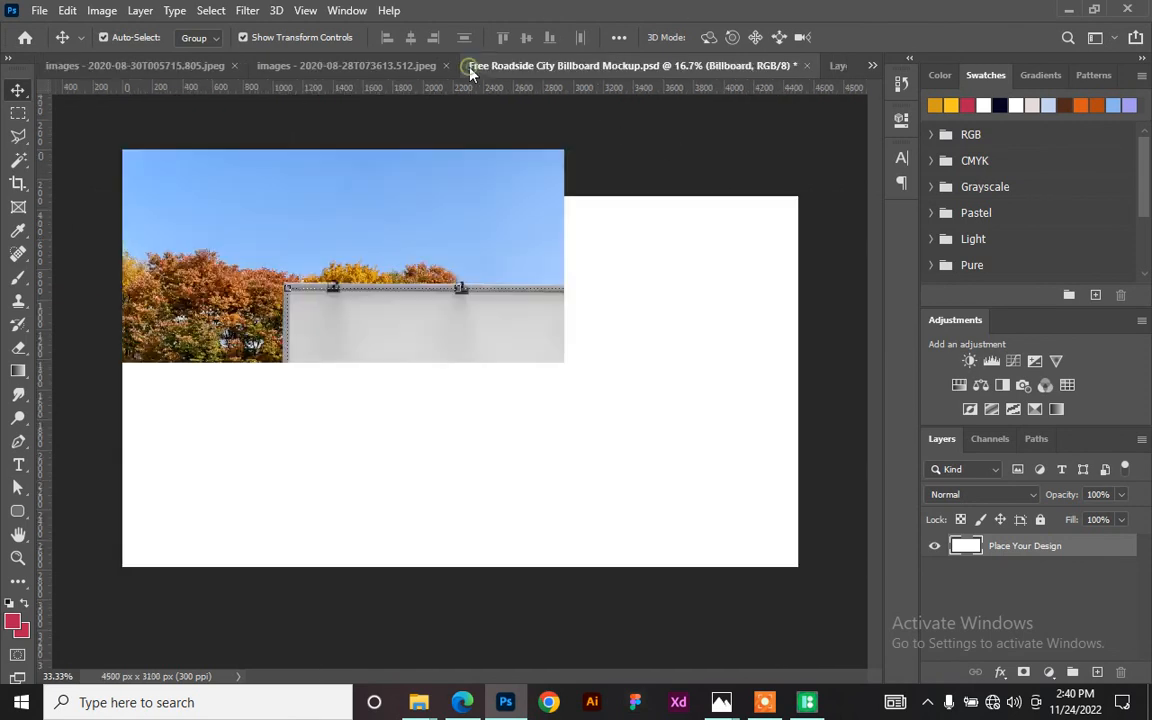
click(838, 65)
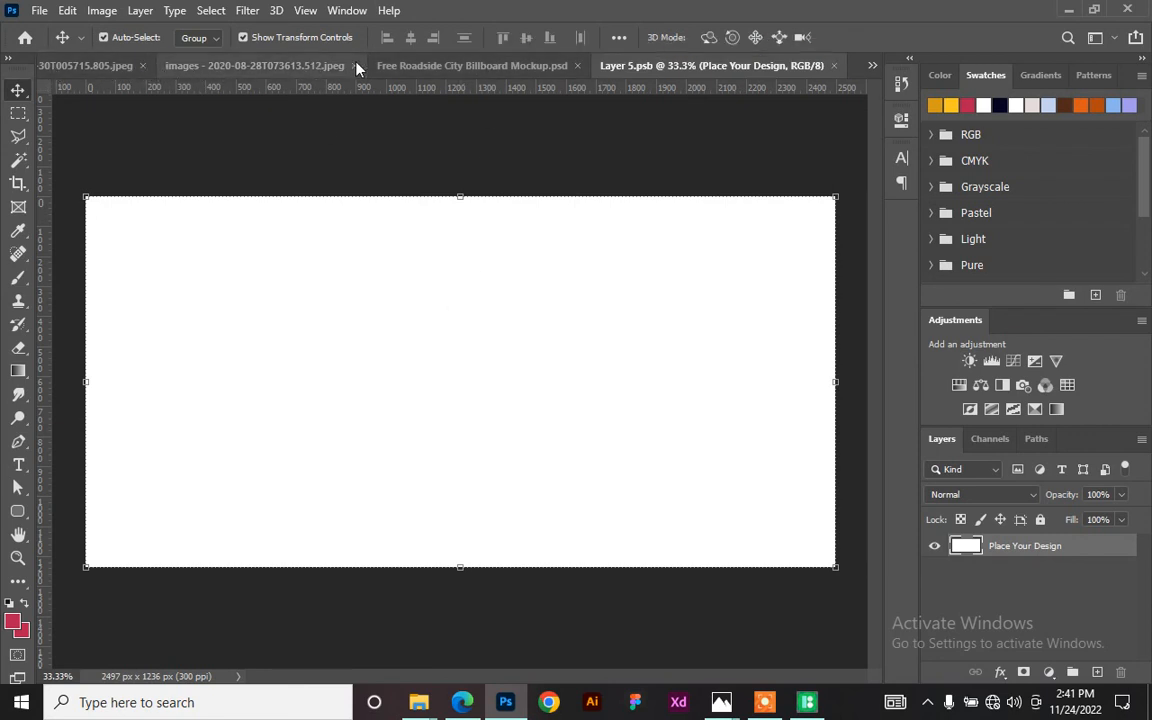
click(871, 65)
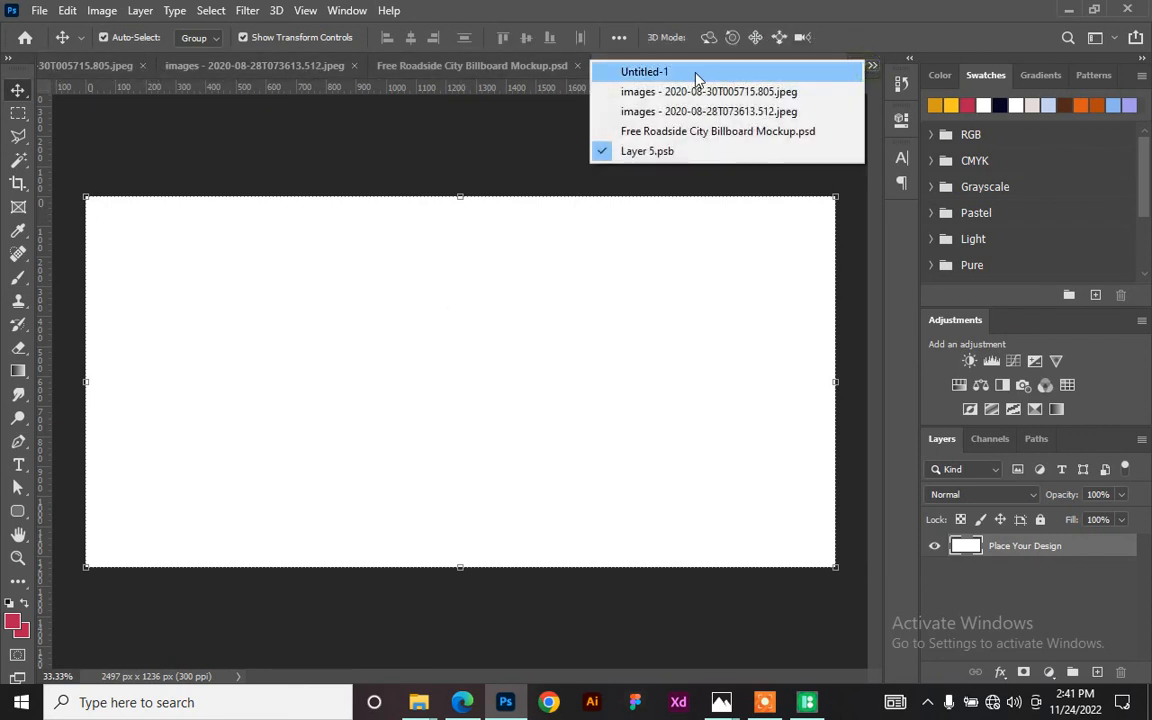
- Stamp the Untitled-1 advert's visible layers into Layer 1 and drag it toward the car image
click(694, 76)
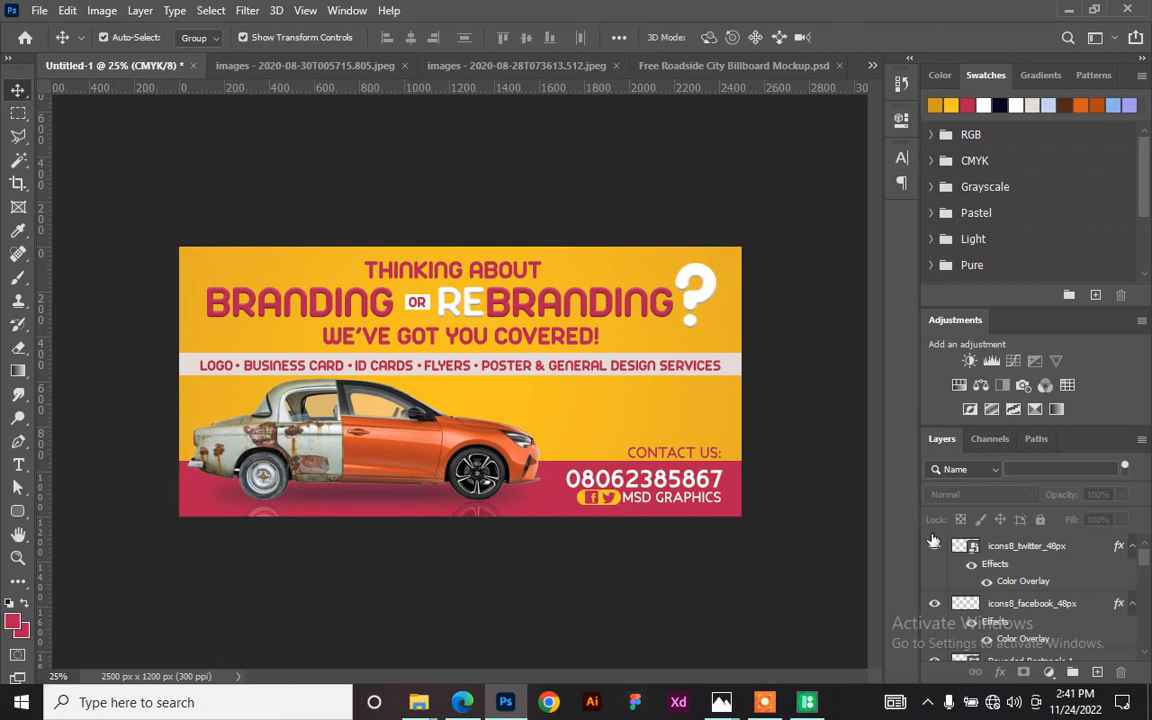
click(1054, 547)
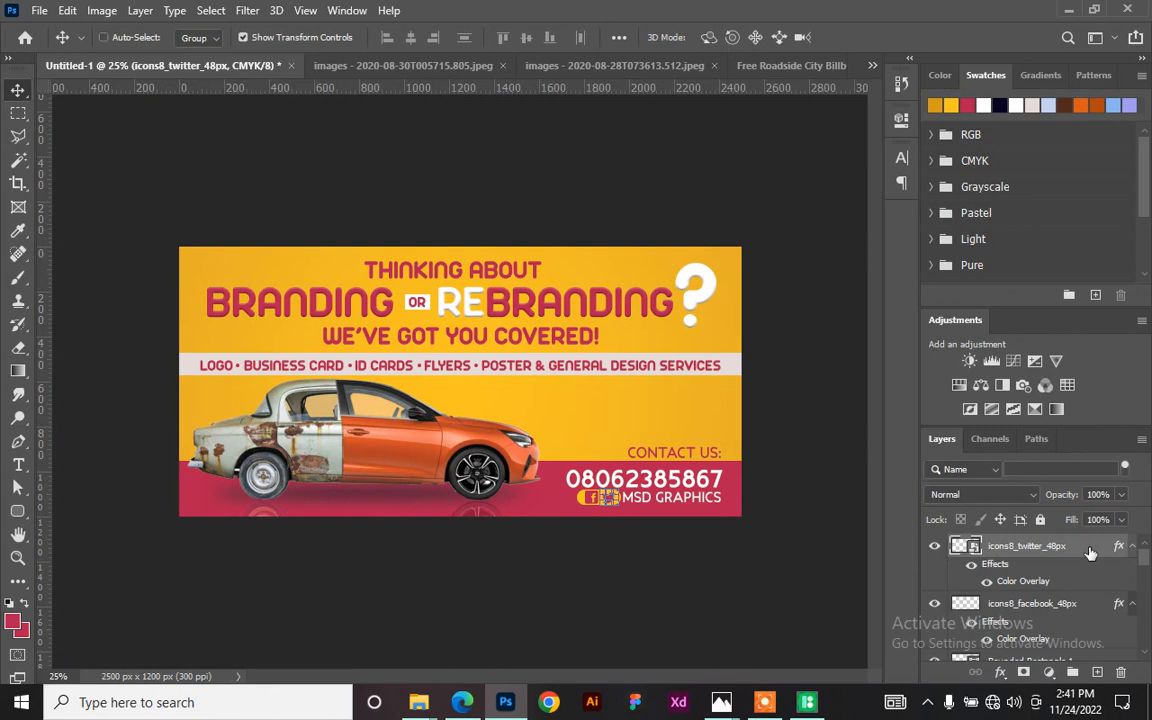
ctrl+click(1090, 552)
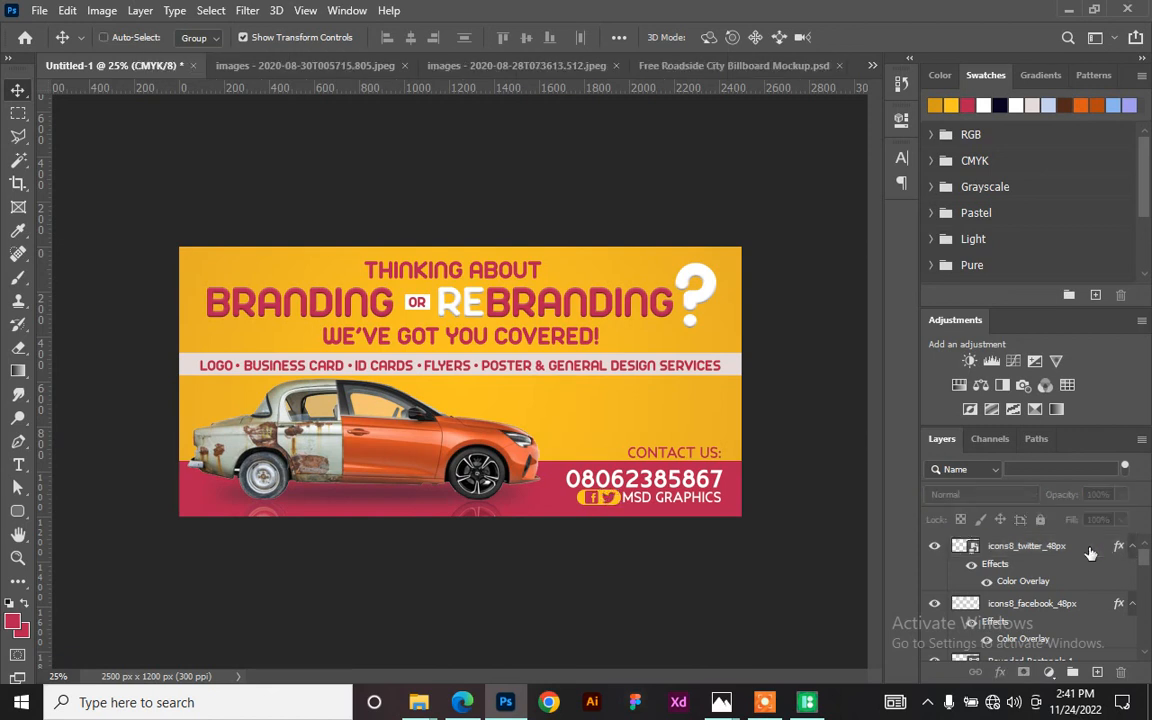
click(1085, 552)
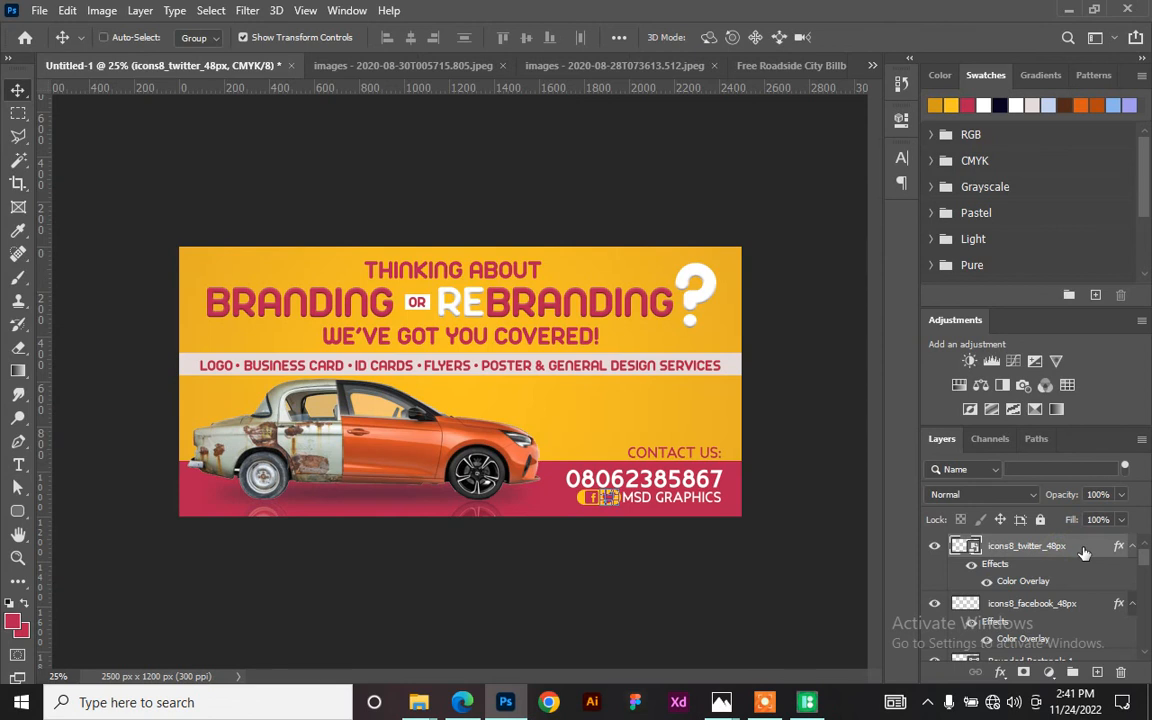
key(ctrl+shift+alt+e)
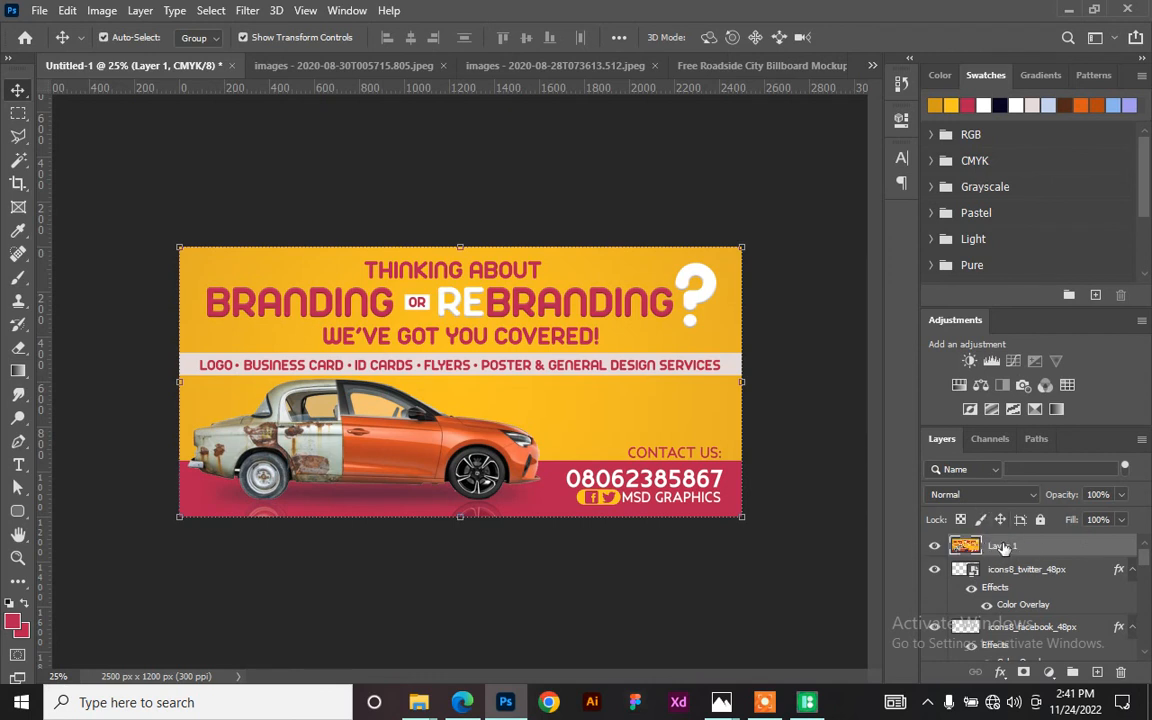
drag(506, 299, 582, 408)
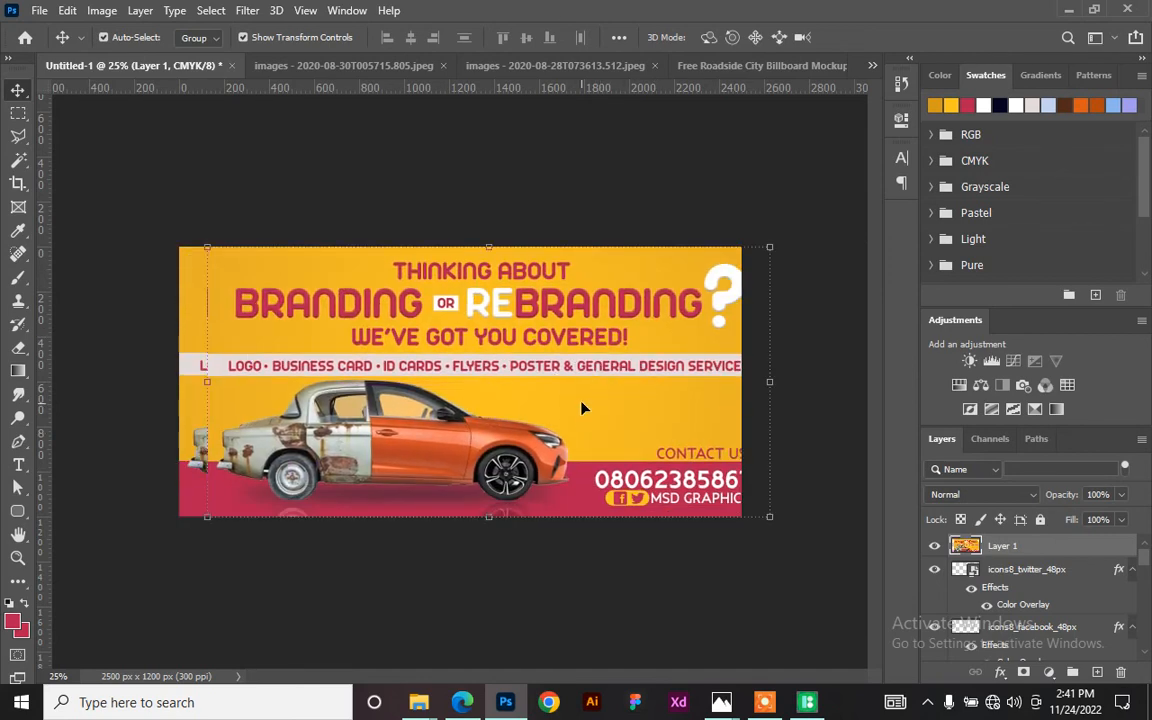
key(ctrl+z)
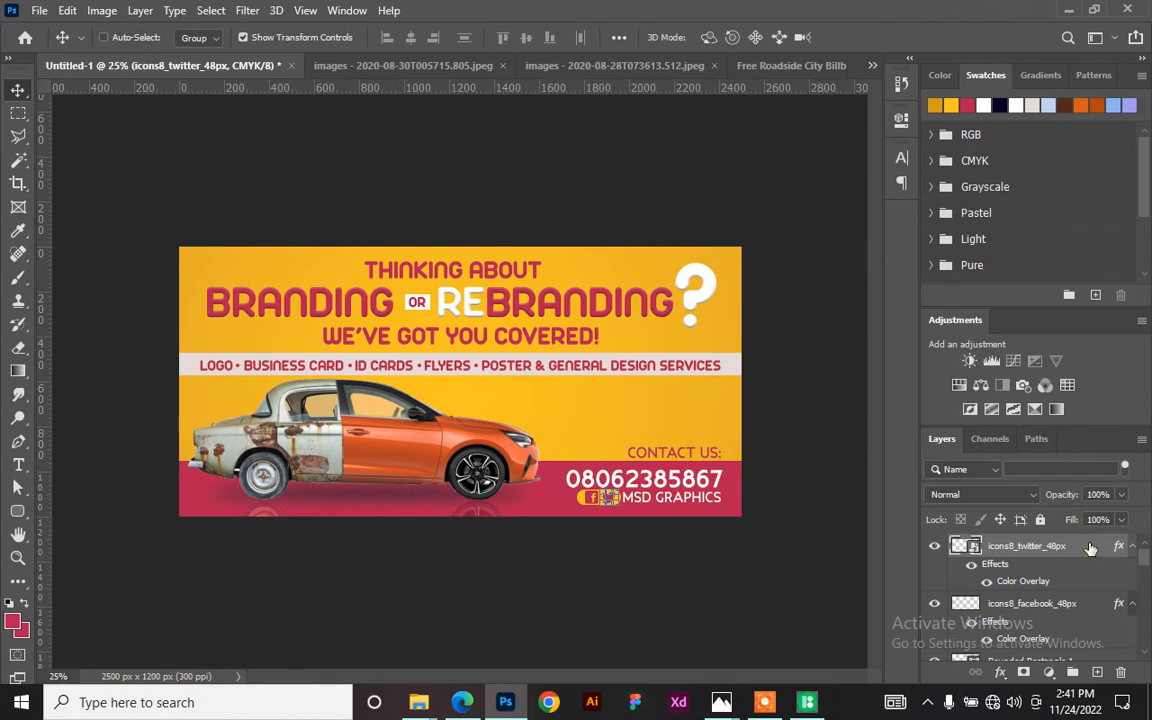
key(ctrl+shift+alt+e)
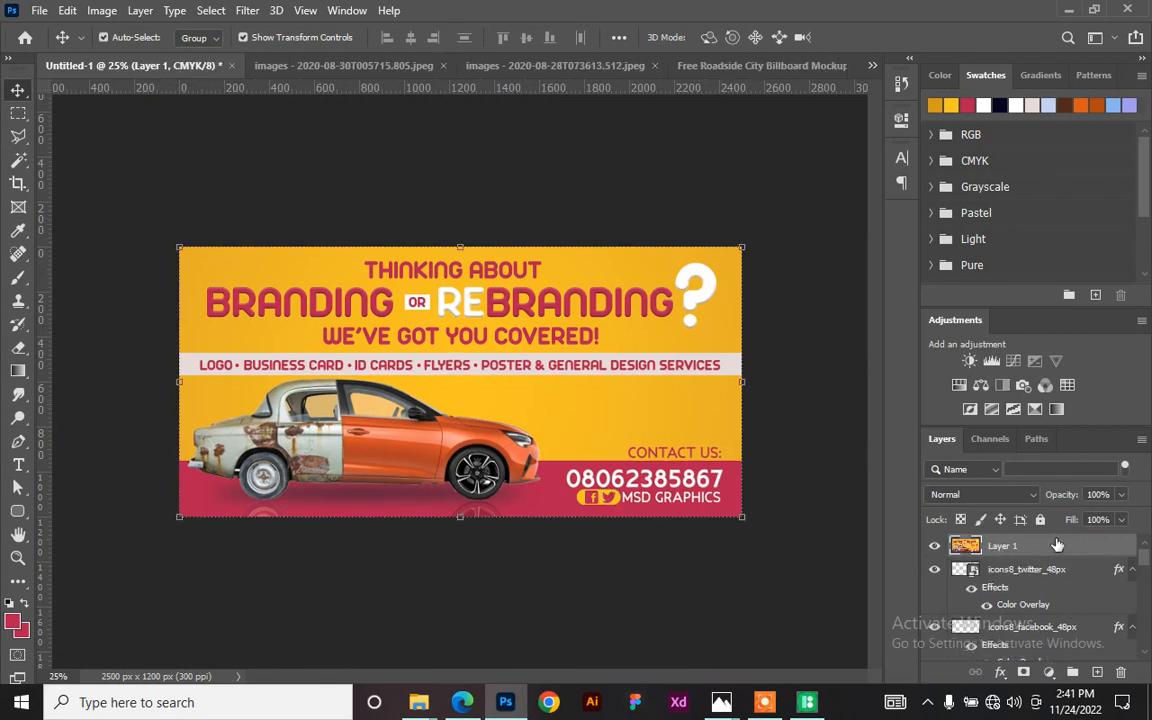
drag(487, 391, 427, 390)
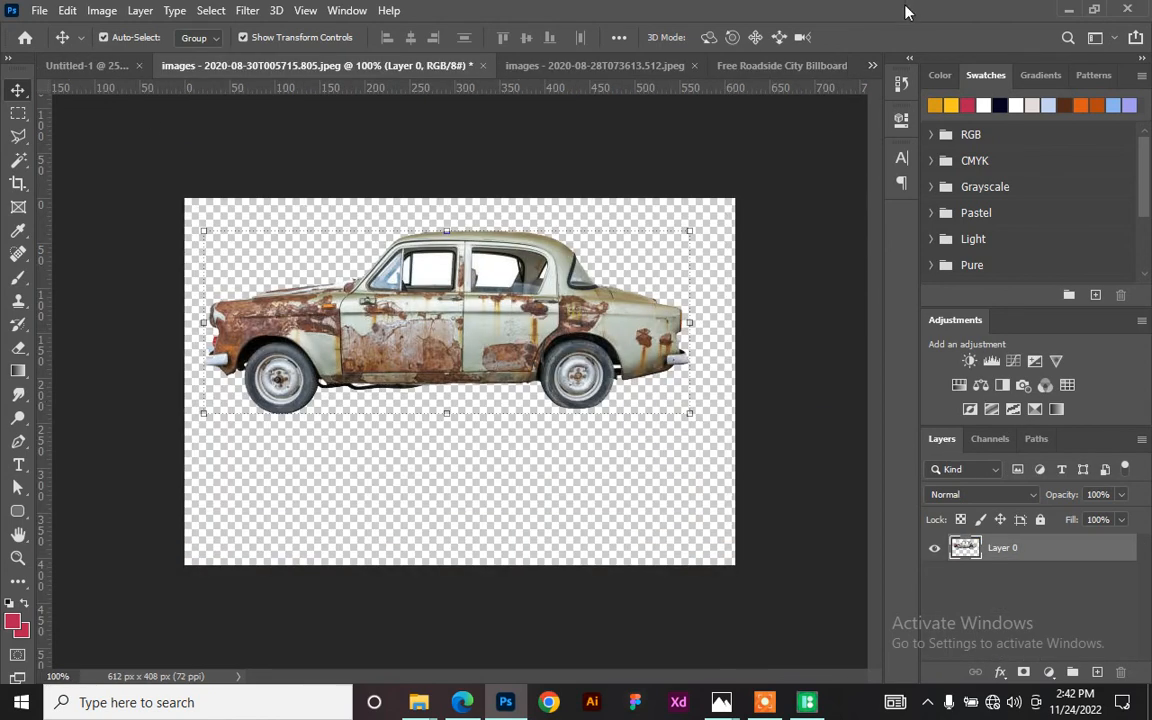
- Close the orange car and rusty car images without saving changes
click(580, 63)
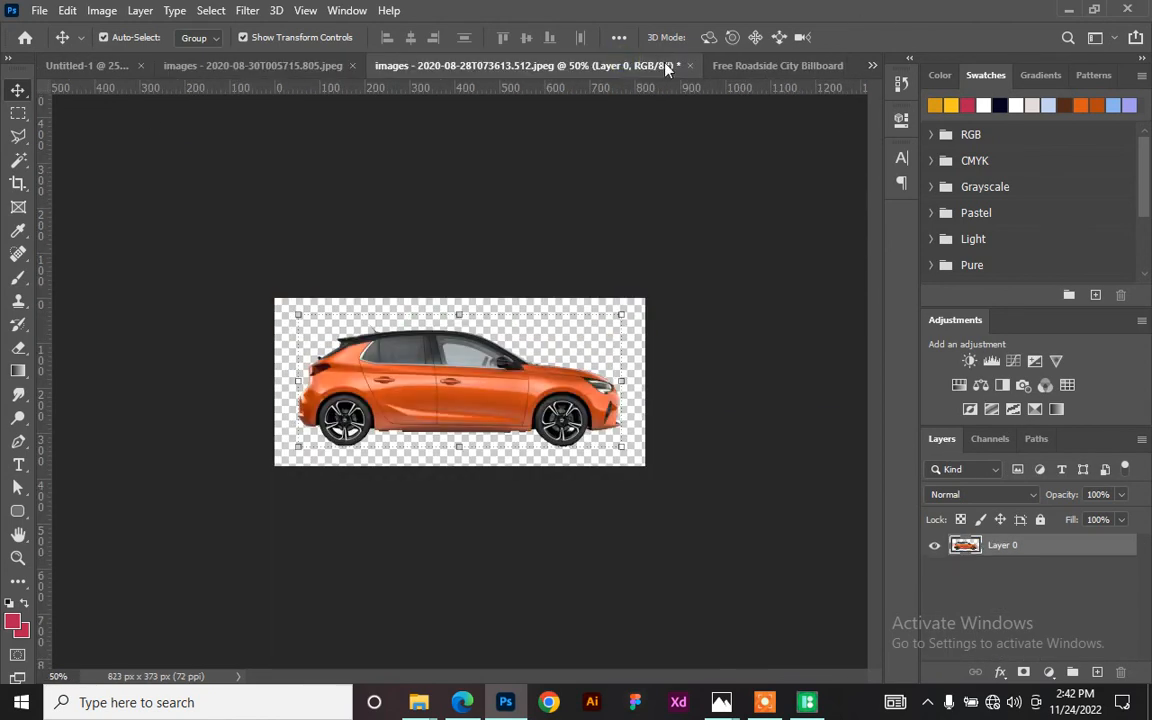
click(690, 65)
click(565, 262)
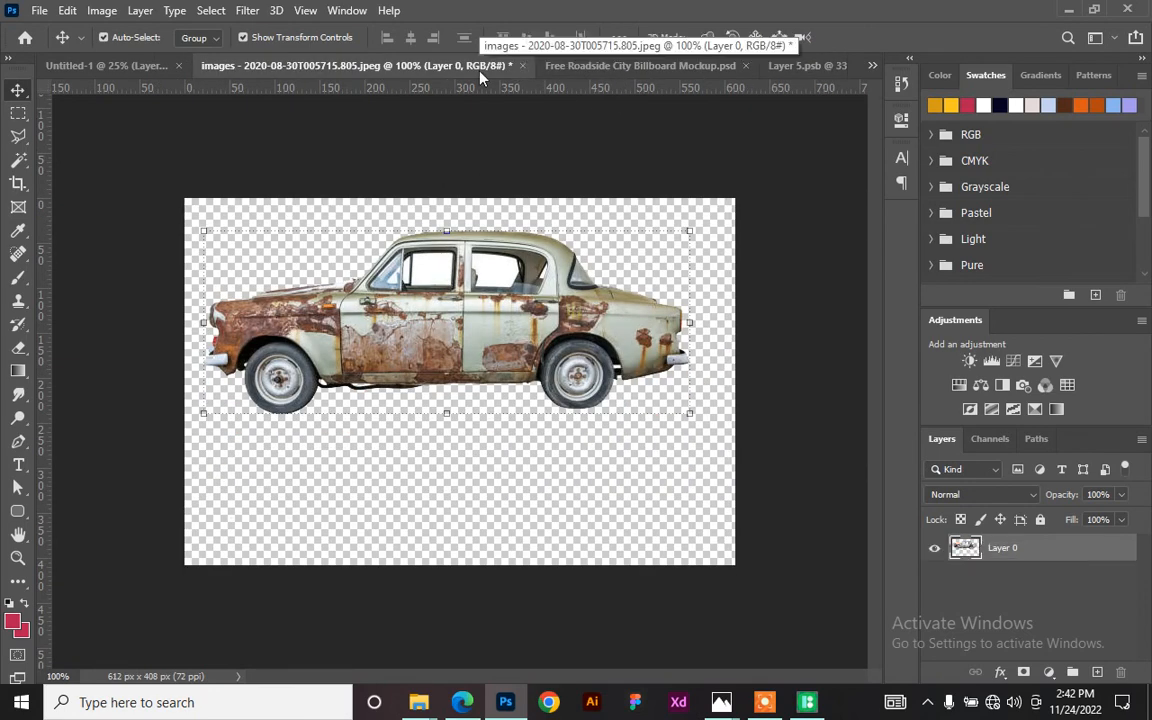
click(522, 65)
click(568, 267)
- Move the merged banner into Layer 5.psb and stretch it to fill the canvas height
click(88, 65)
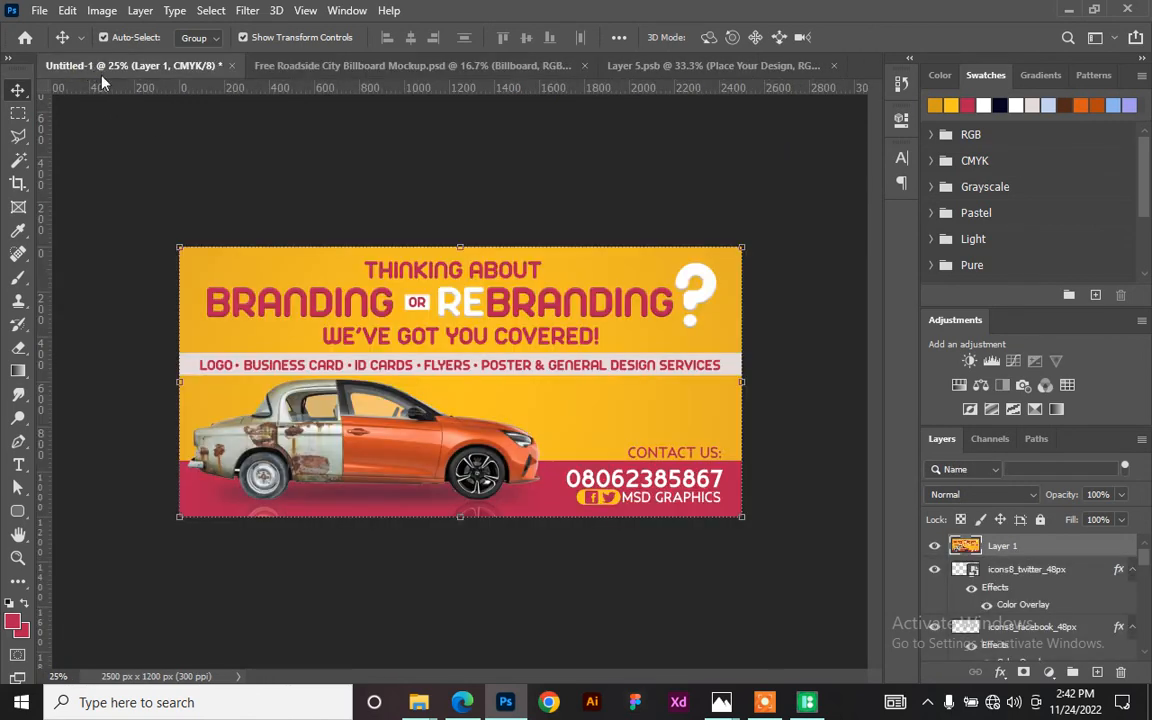
drag(318, 375, 450, 368)
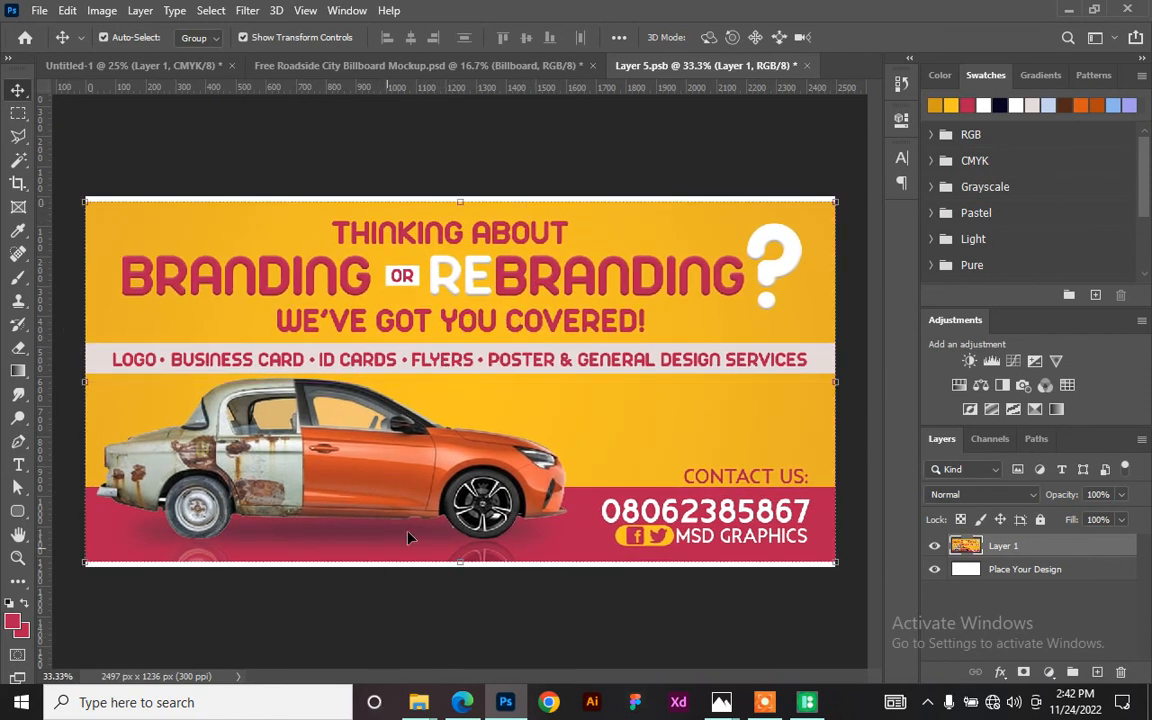
drag(458, 201, 458, 197)
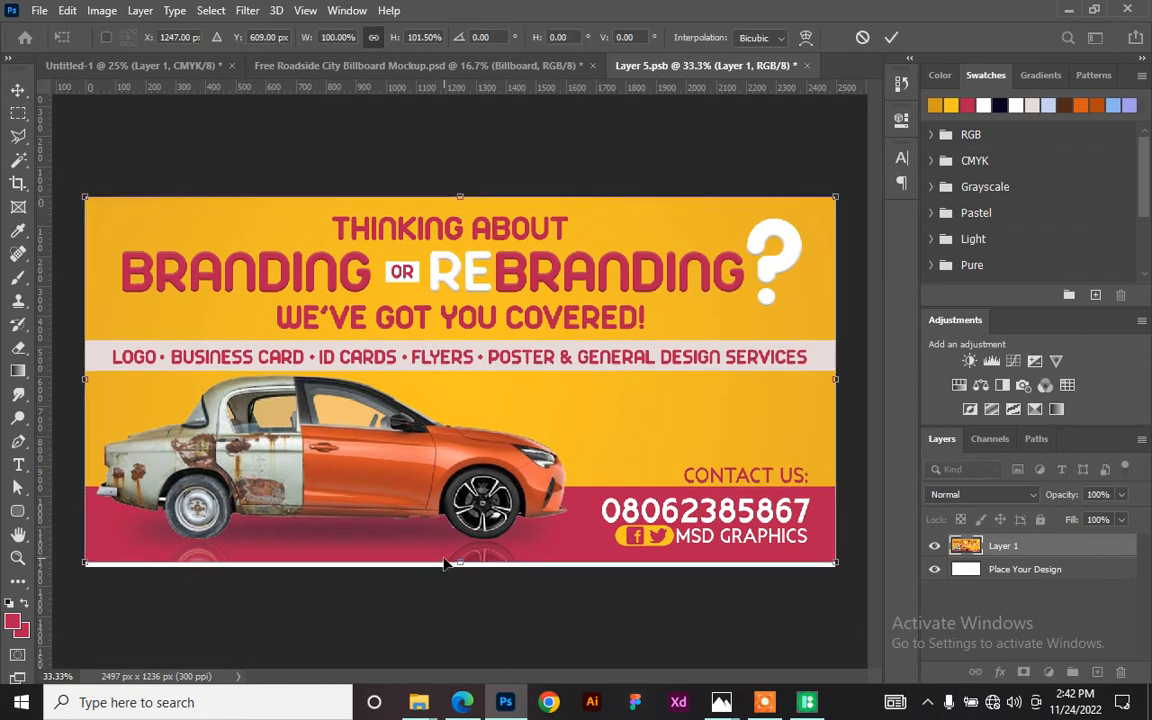
drag(456, 563, 453, 564)
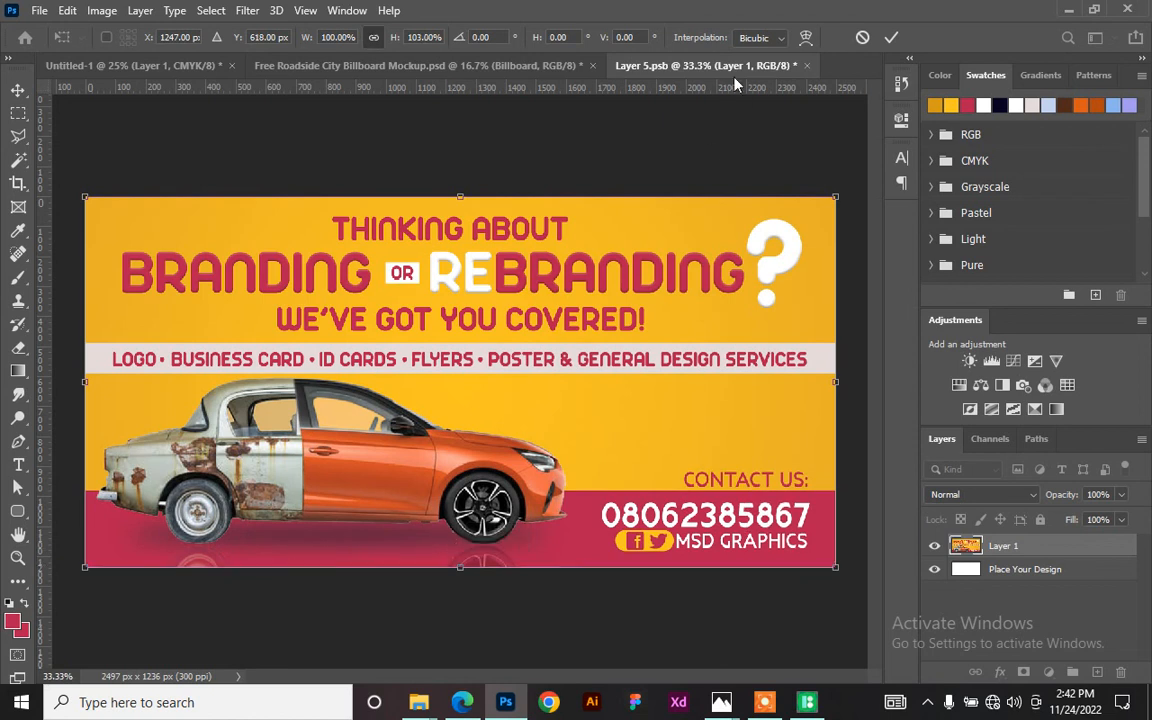
click(891, 37)
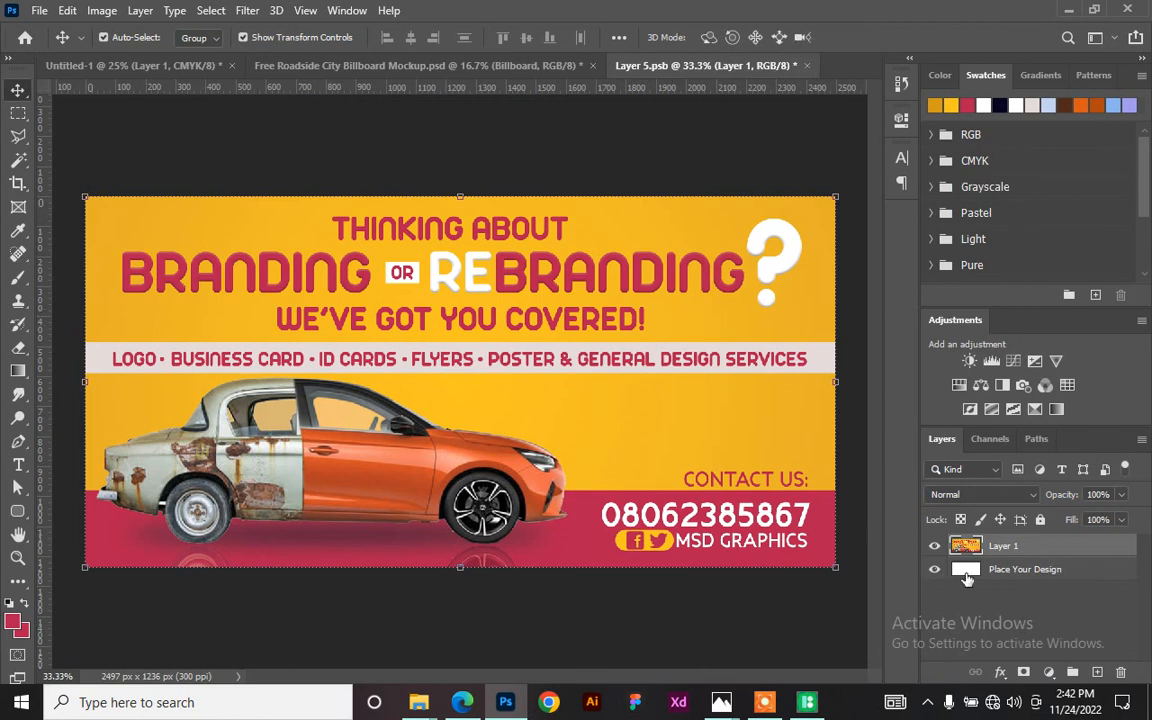
- Delete the Place Your Design placeholder layer and close Layer 5.psb
click(1075, 572)
key(Delete)
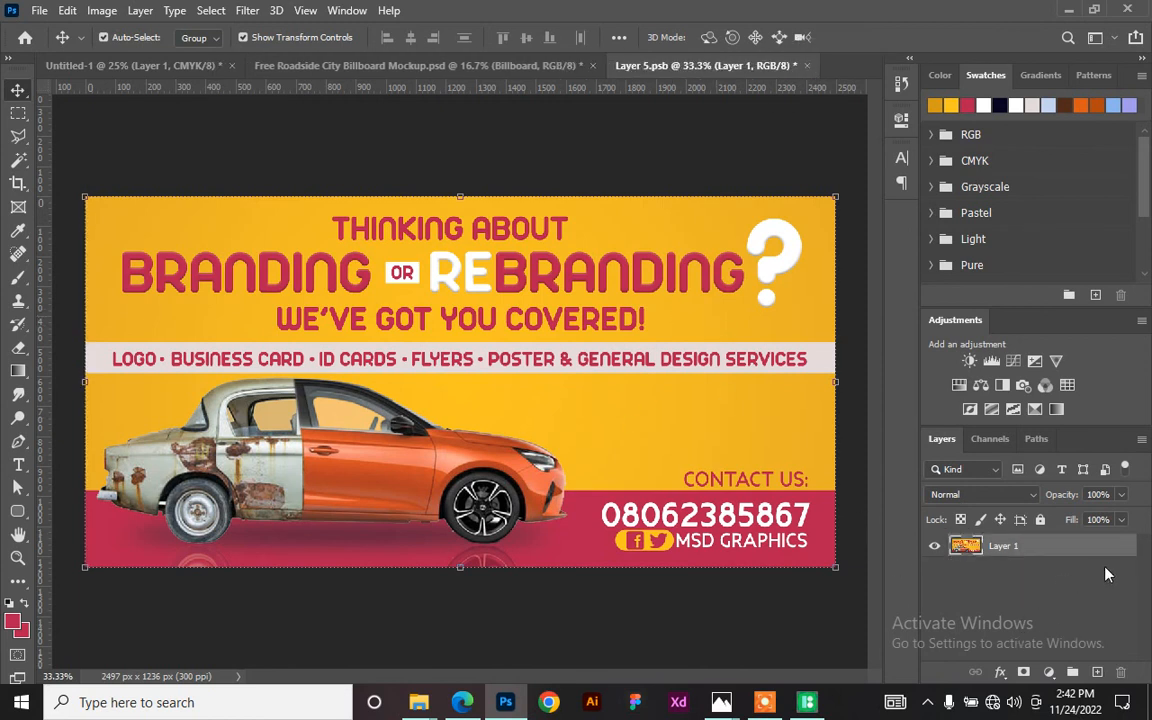
click(806, 66)
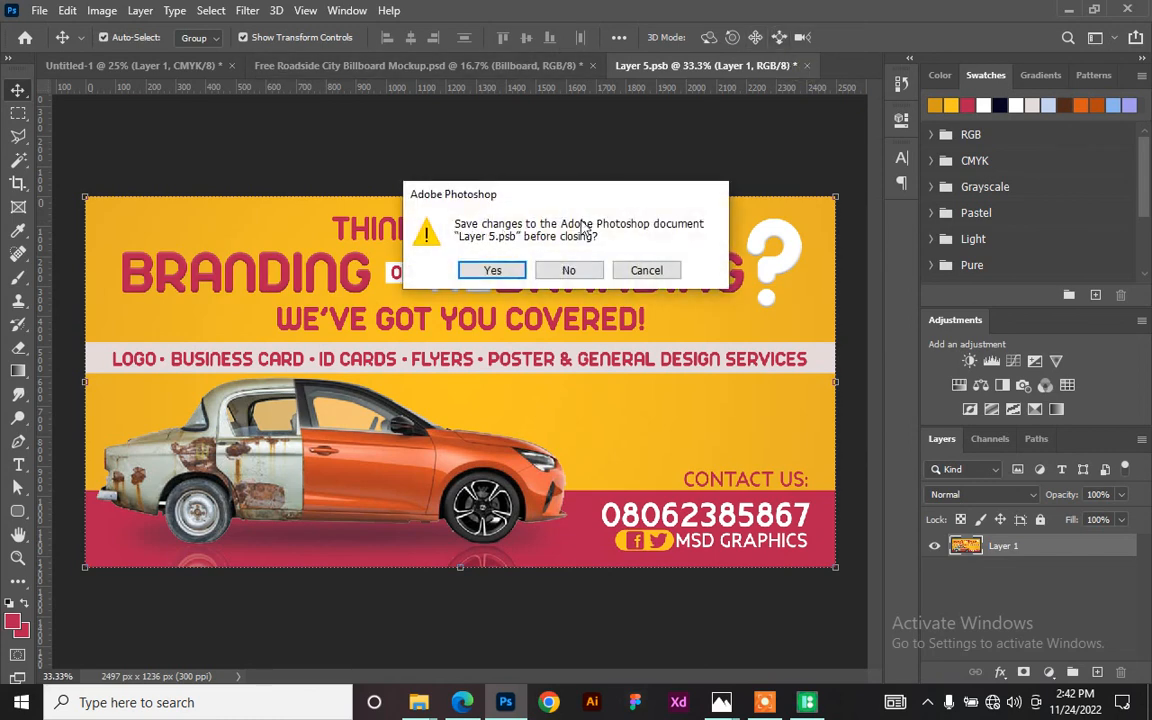
- Save Layer 5.psb and return to Free Roadside City Billboard Mockup.psd showing the banner
click(472, 272)
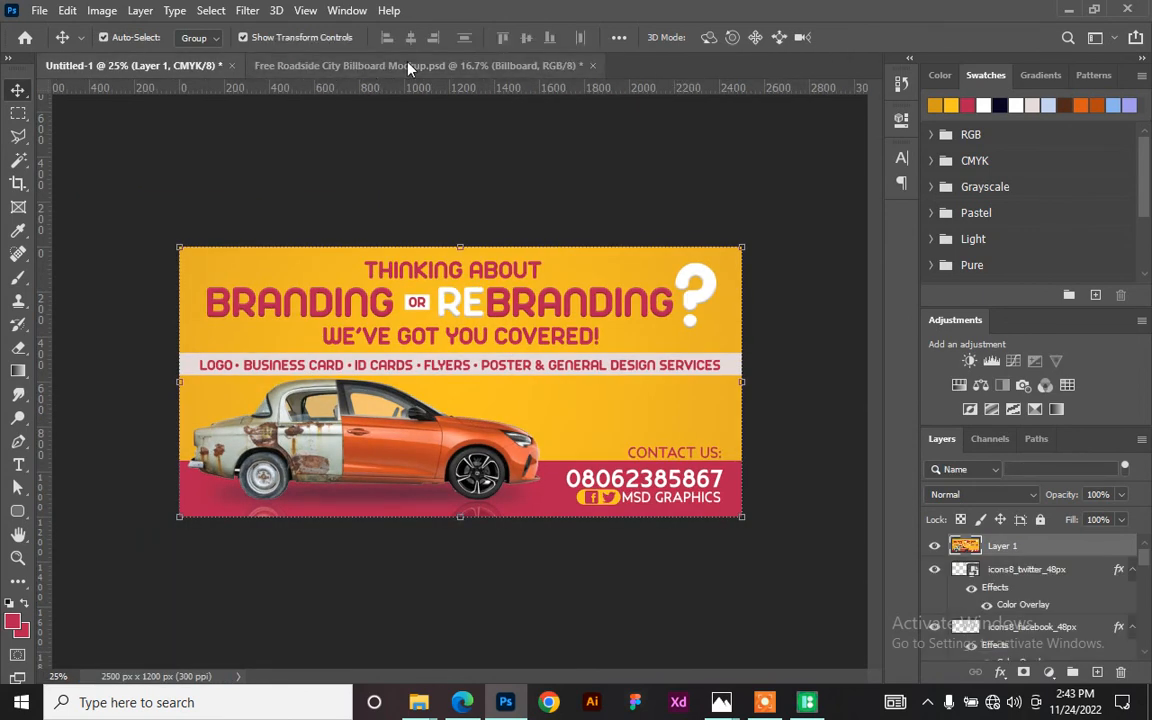
click(372, 68)
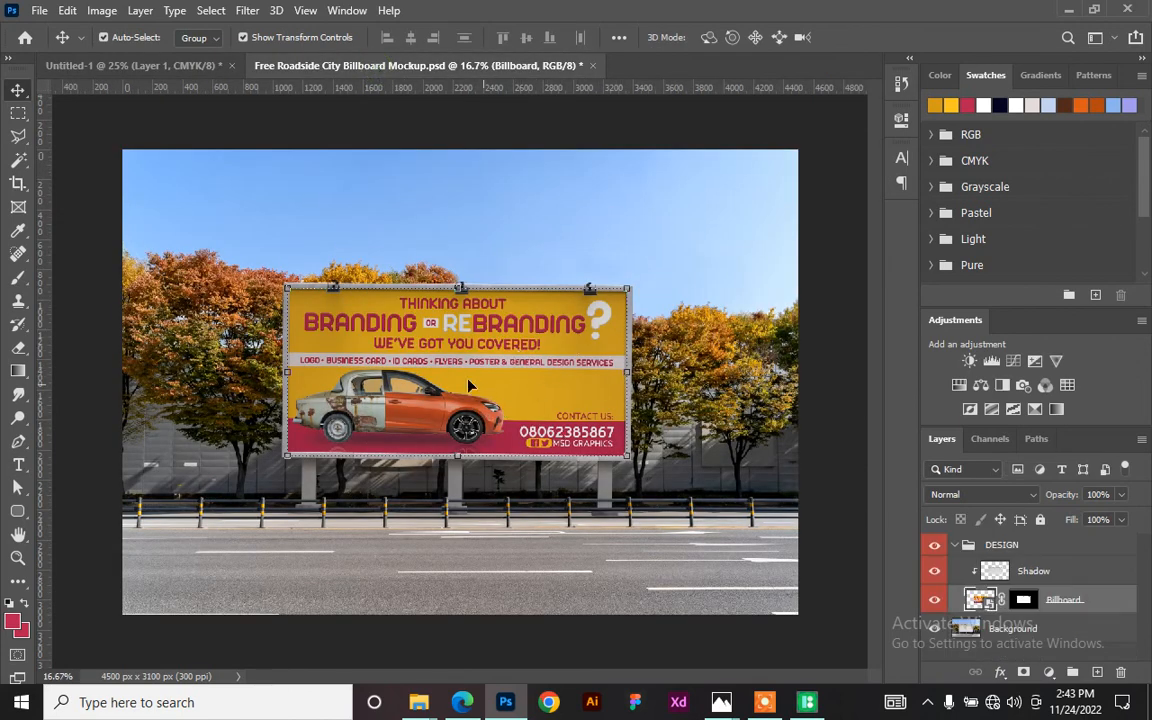
click(638, 235)
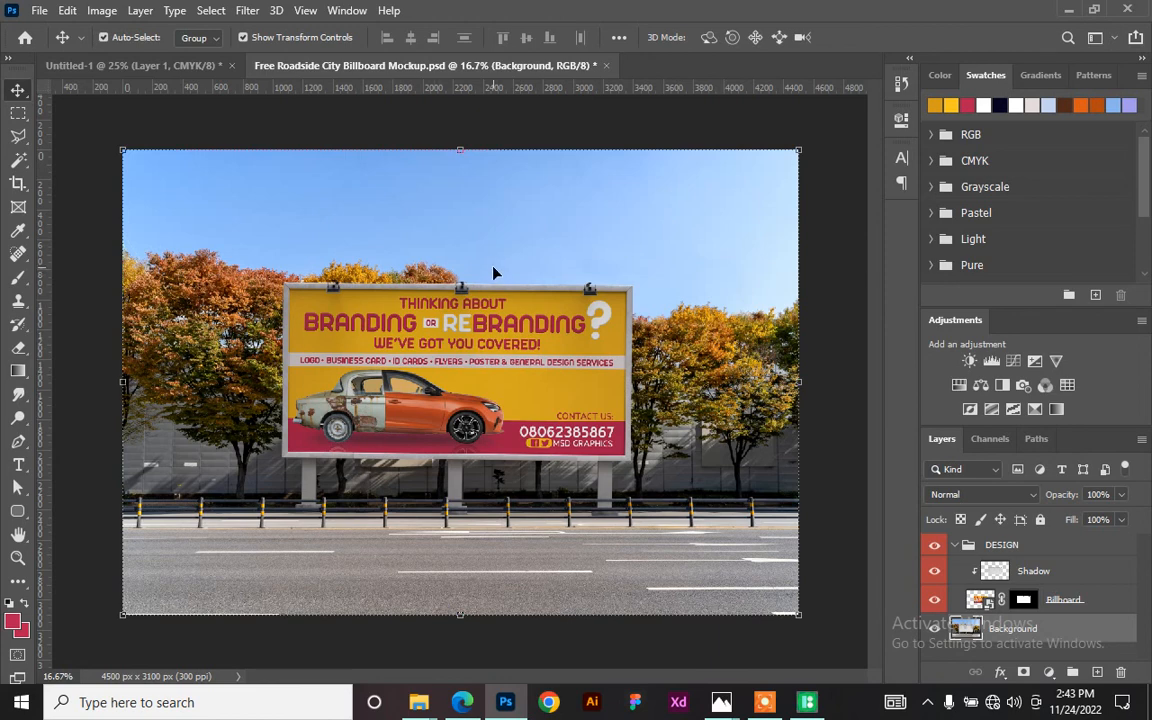
key(ctrl+plus)
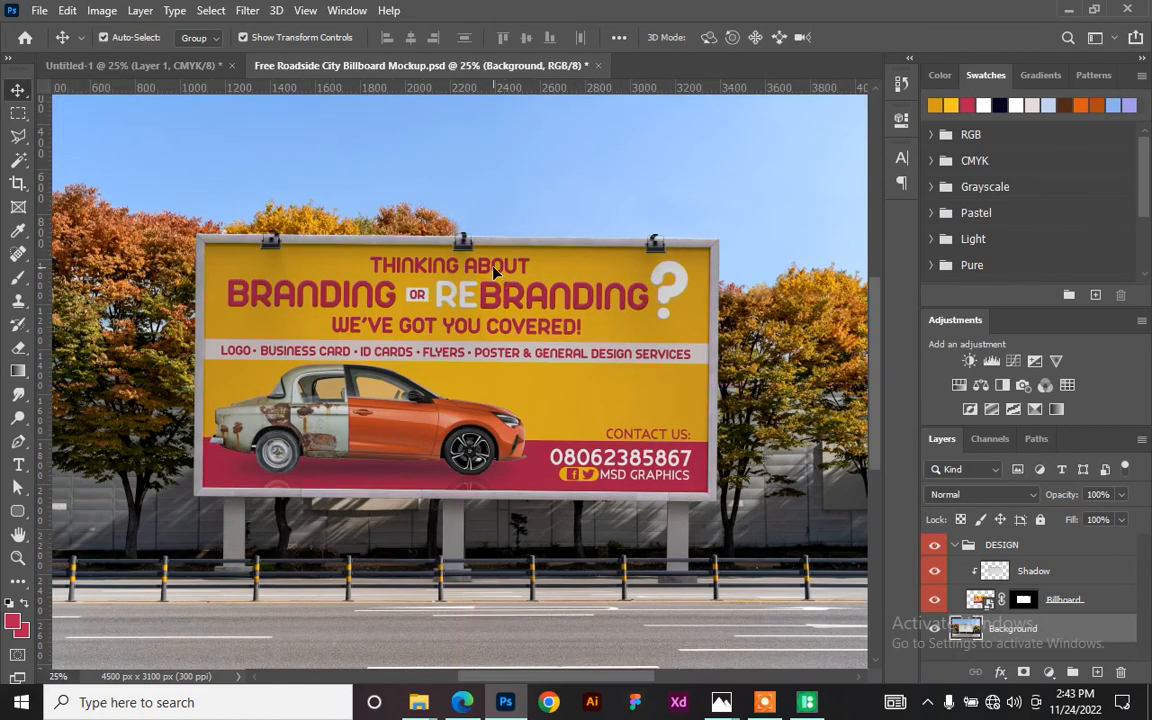
scroll(437, 257, down, 1)
scroll(423, 313, down, 1)
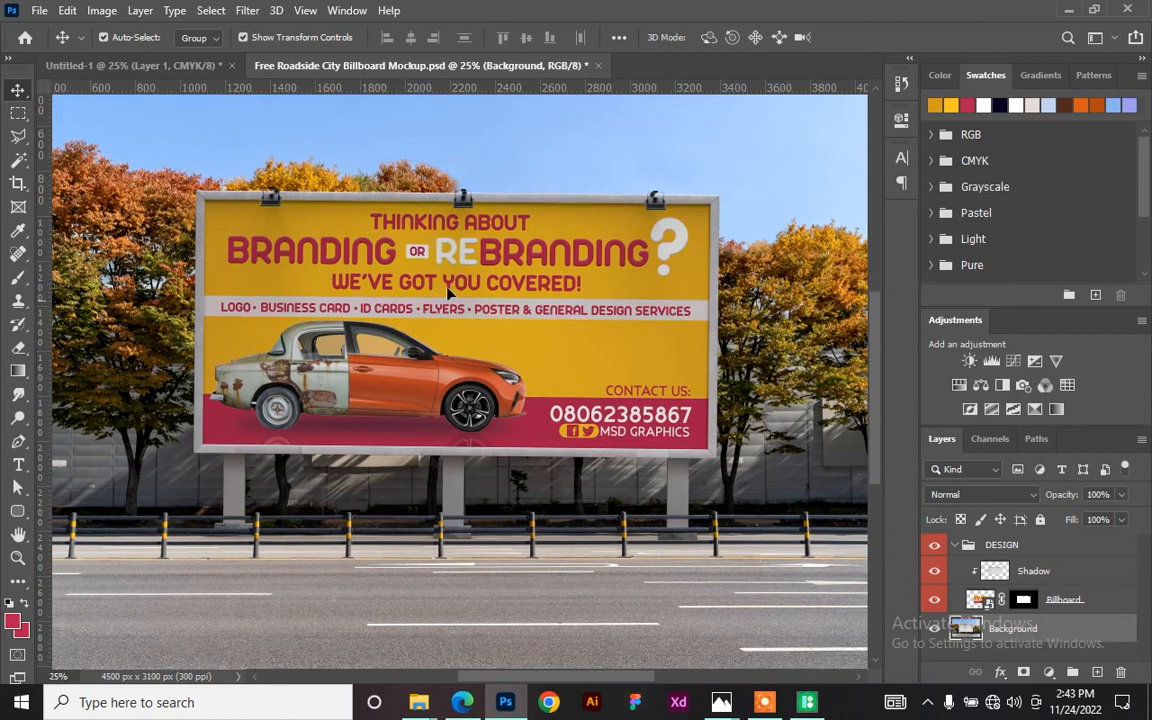
scroll(418, 283, down, 1)
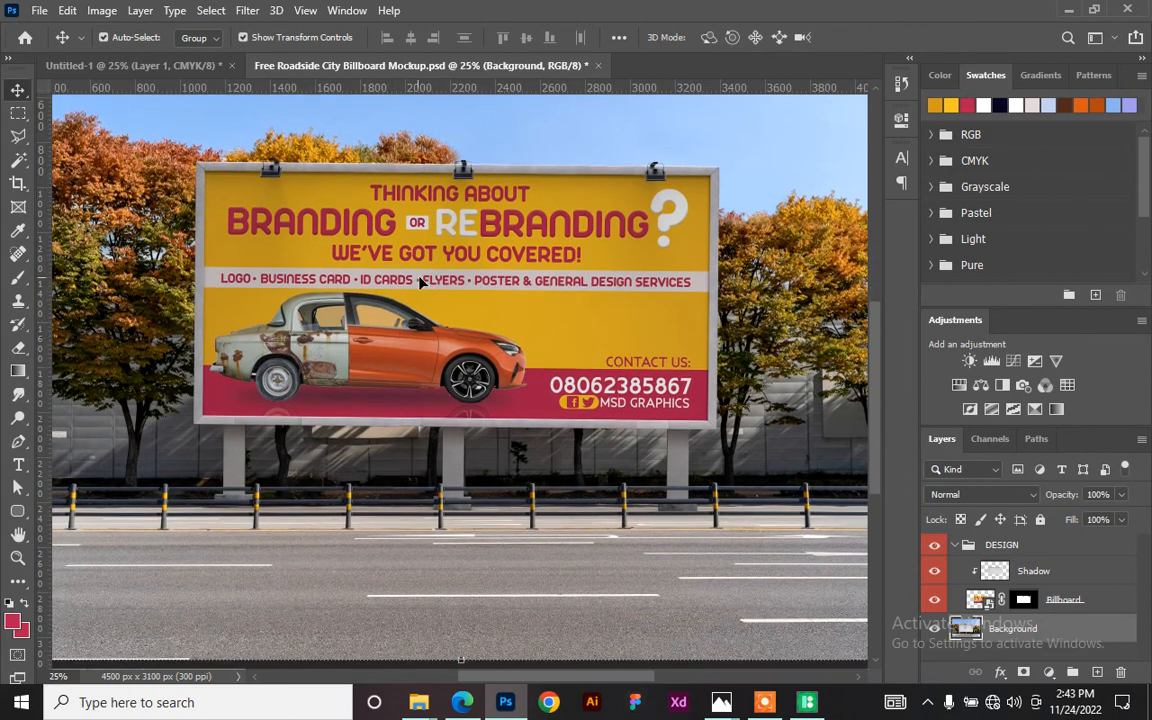
scroll(418, 283, down, 3)
scroll(418, 258, up, 2)
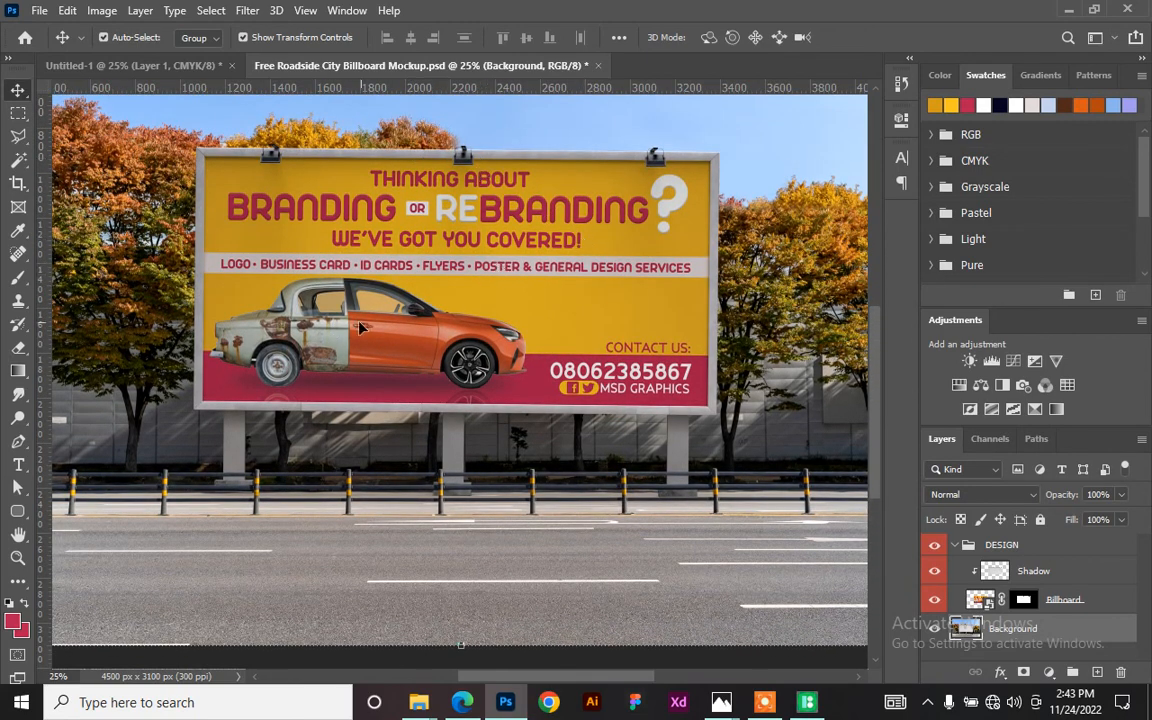
scroll(374, 284, up, 1)
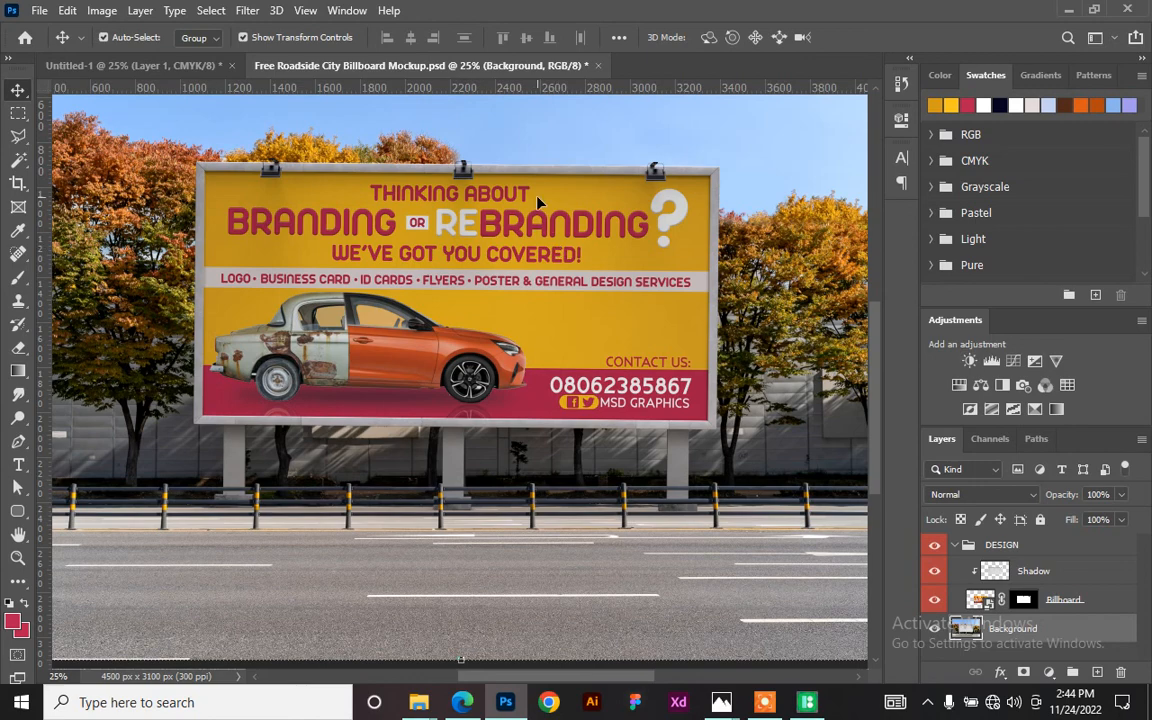
scroll(540, 205, down, 3)
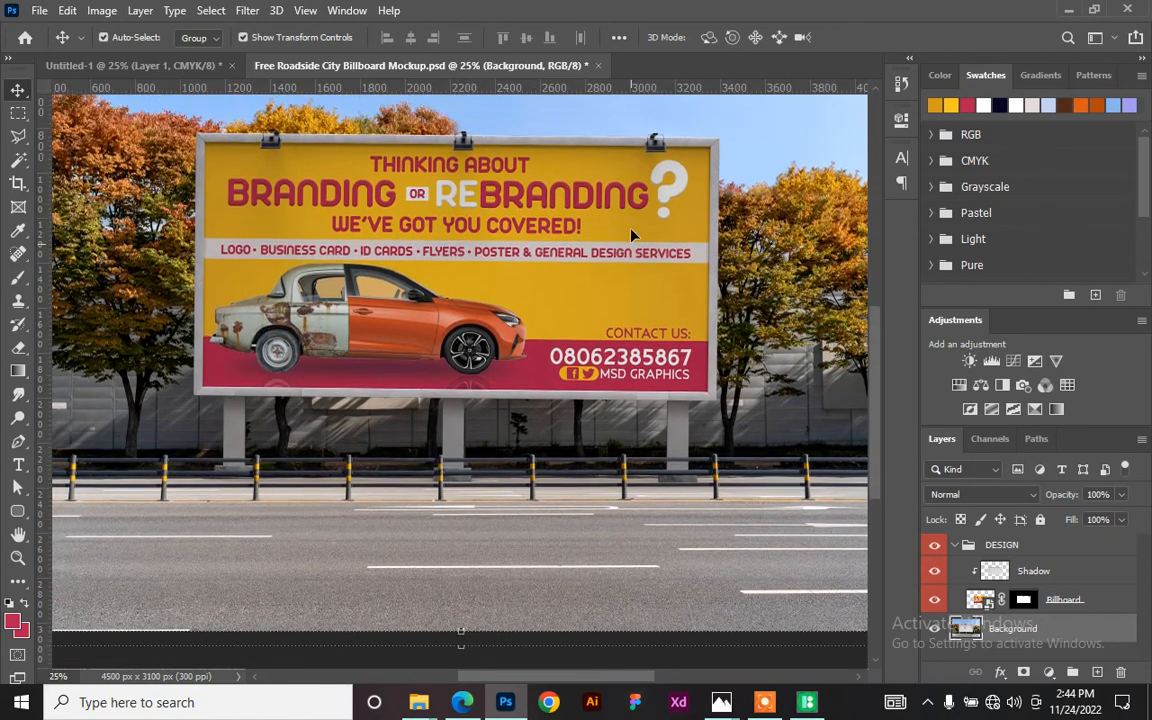
scroll(631, 235, up, 1)
key(ctrl+minus)
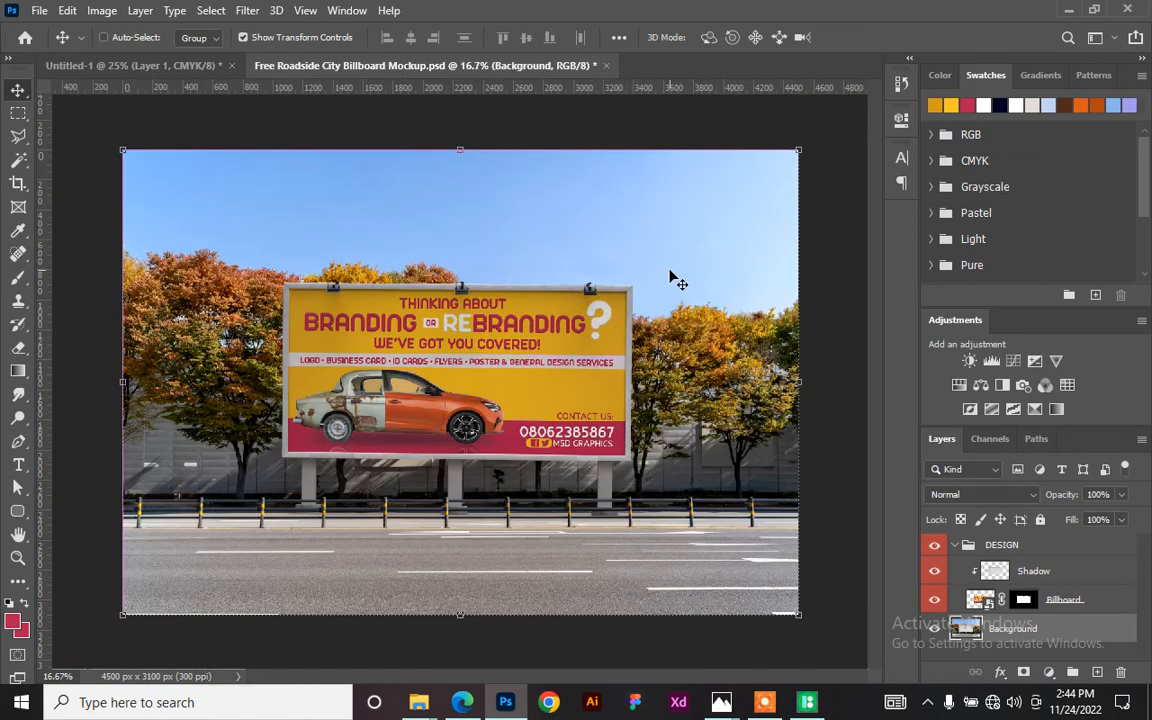
key(ctrl+plus)
key(ctrl+plus)
key(ctrl+plus)
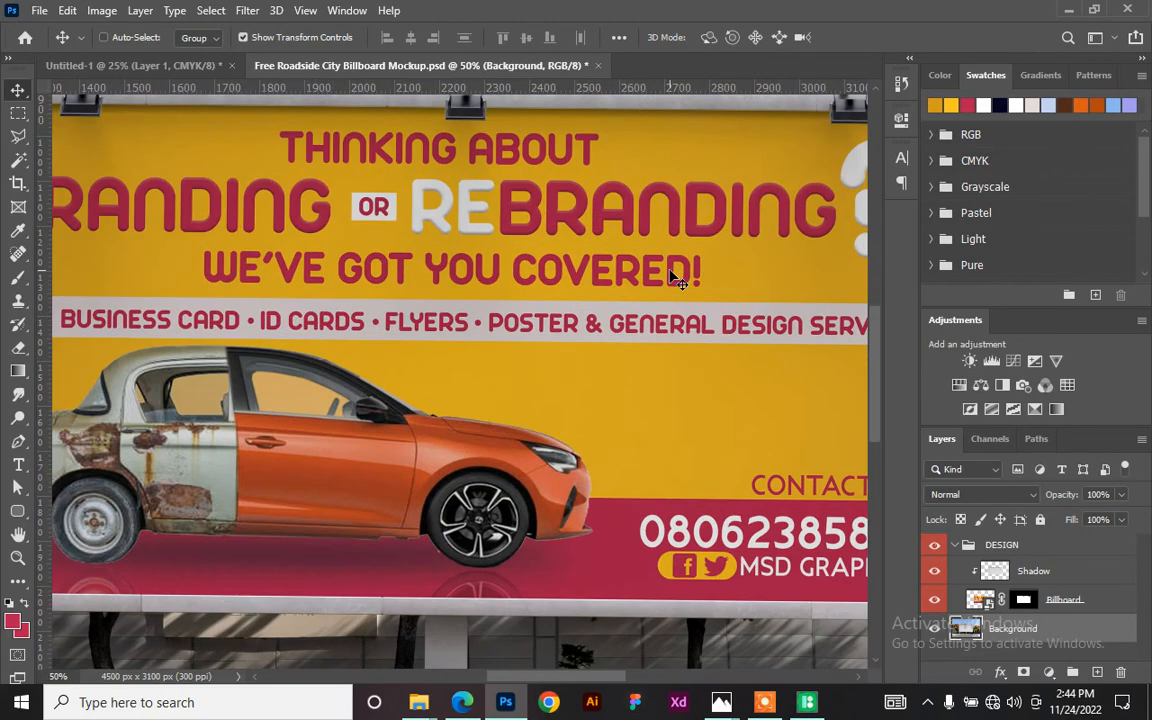
key(ctrl+minus)
key(ctrl+plus)
key(ctrl+minus)
key(ctrl+minus)
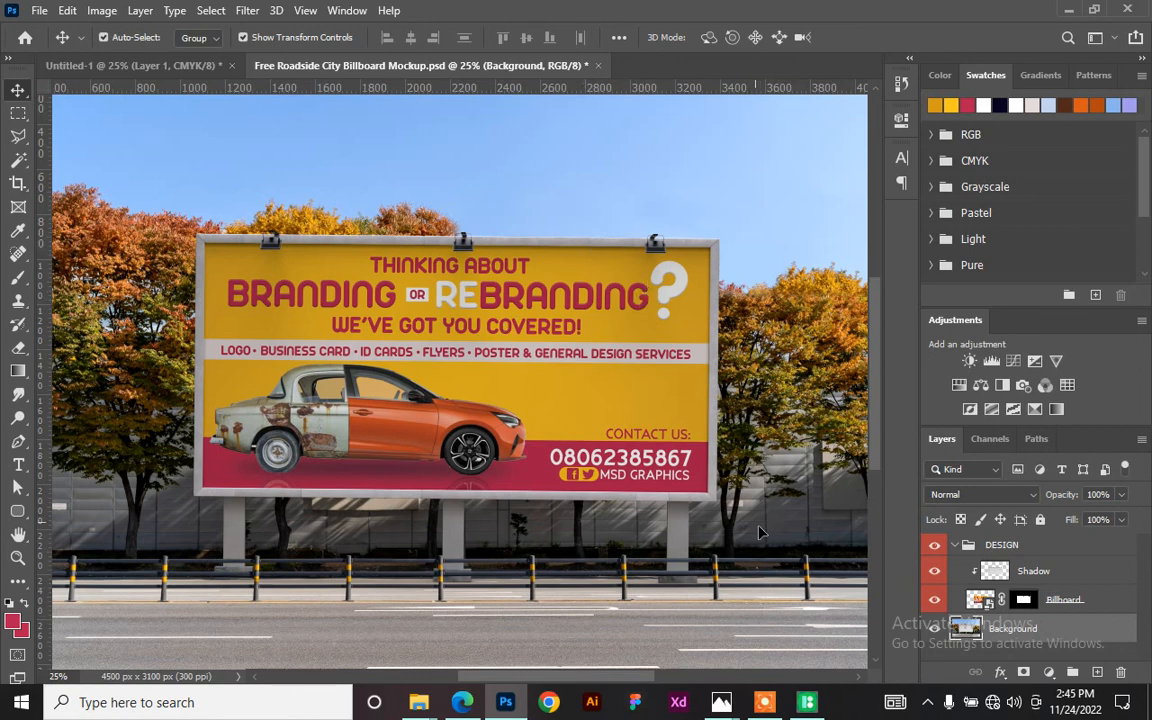
mouse_move(764, 708)
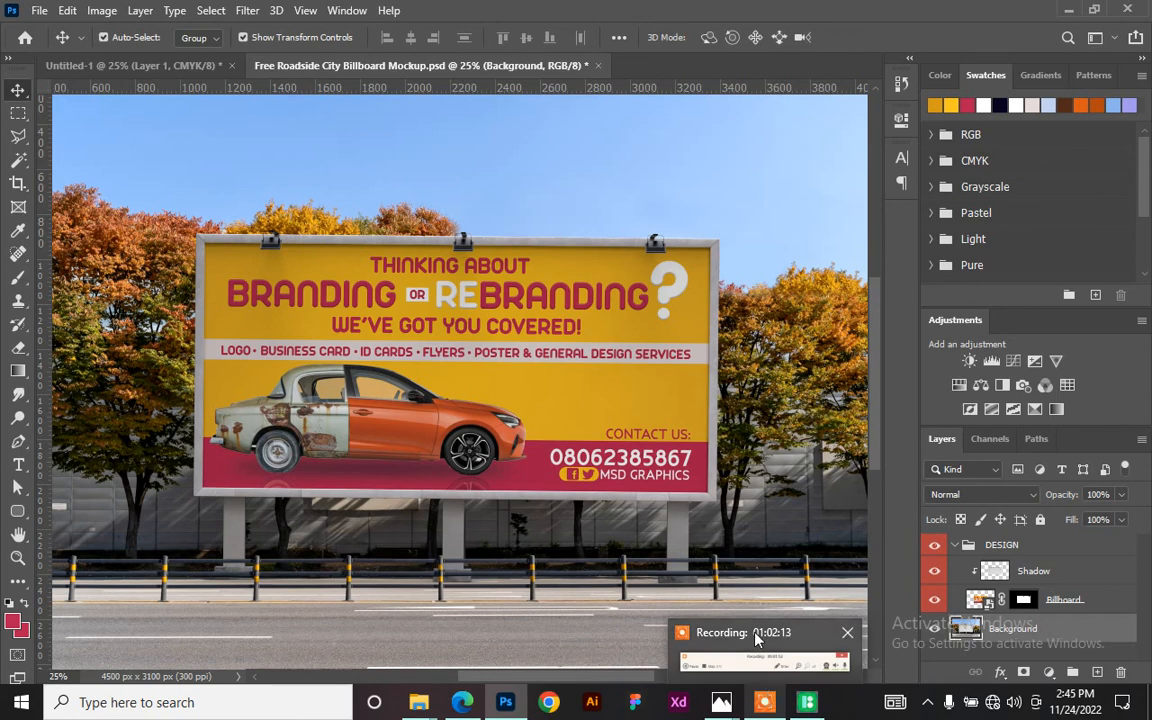
click(692, 632)
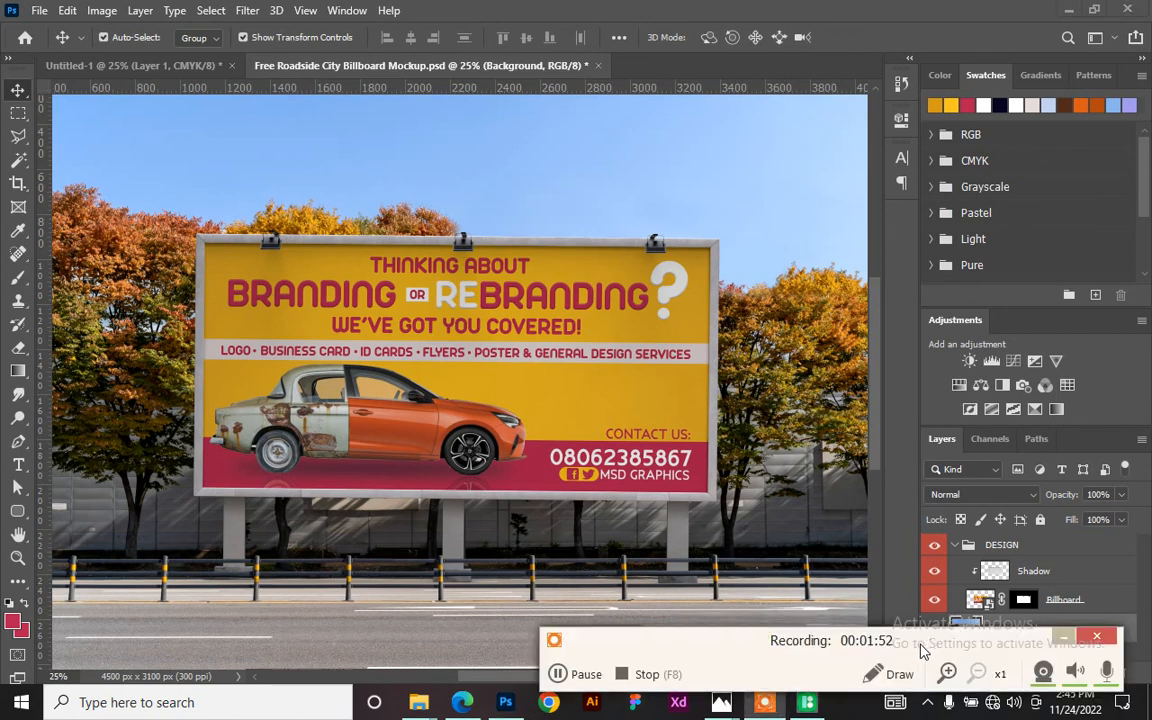